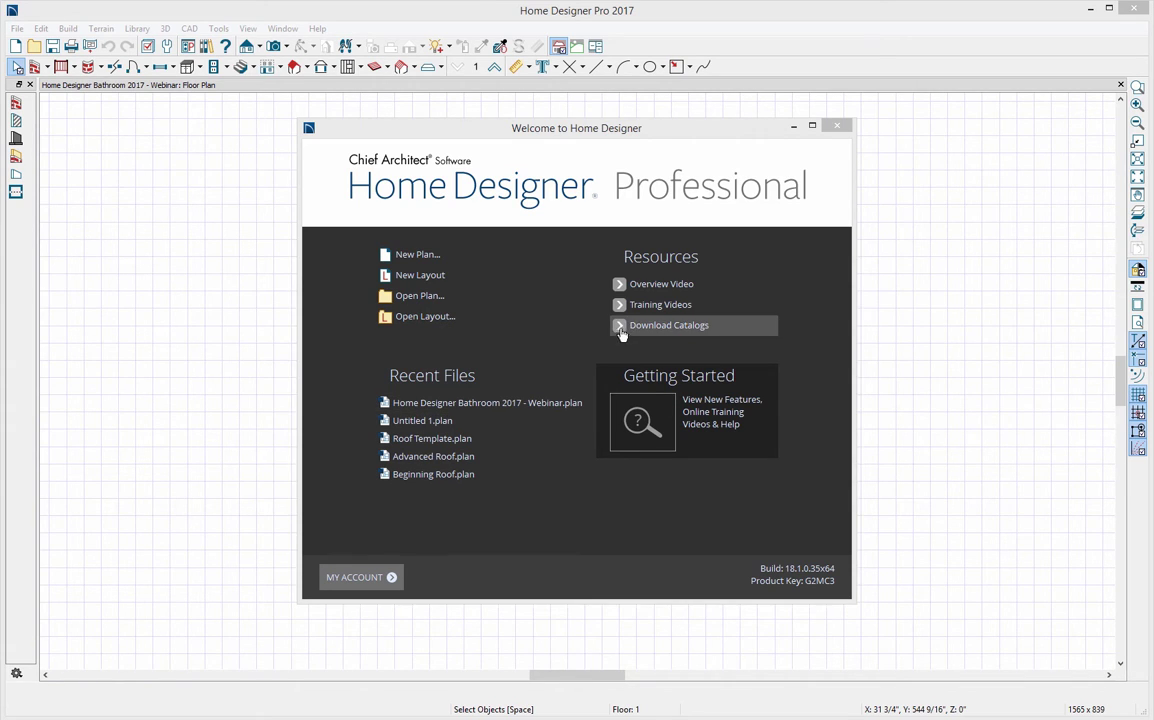
Preview the Home Style templates for a new plan, from American Casual through Urban Chic/Contemporary and back to Default Style, without creating a plan
left_click(485, 256)
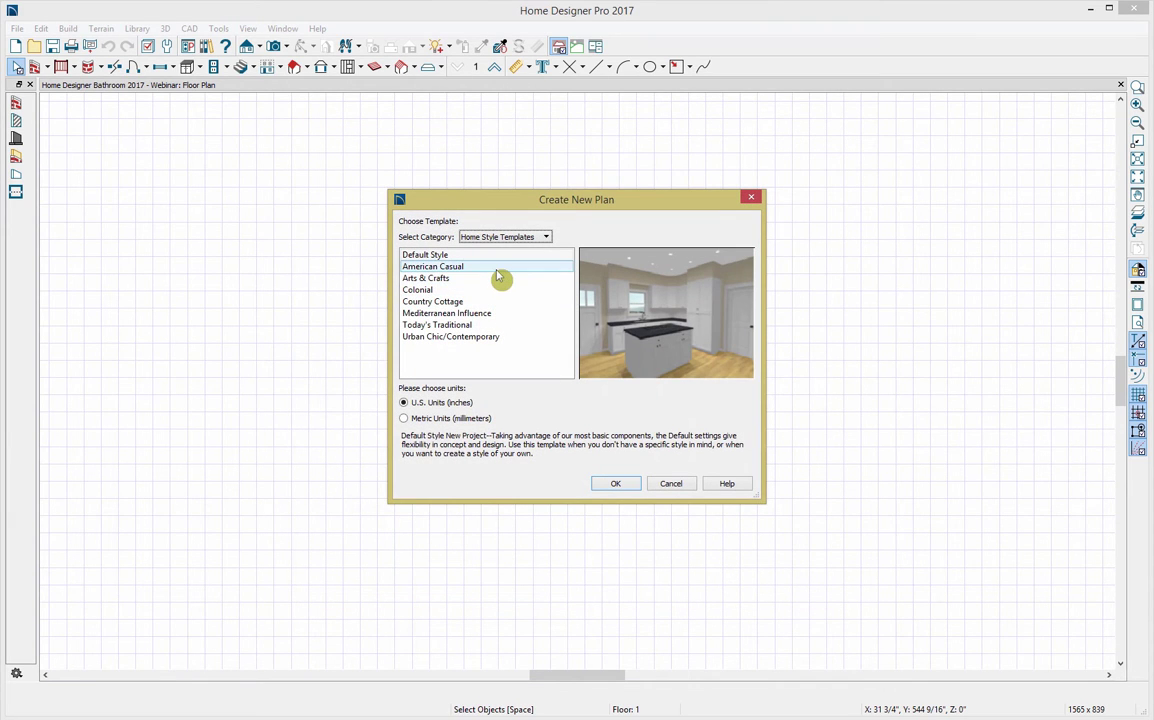
left_click(497, 268)
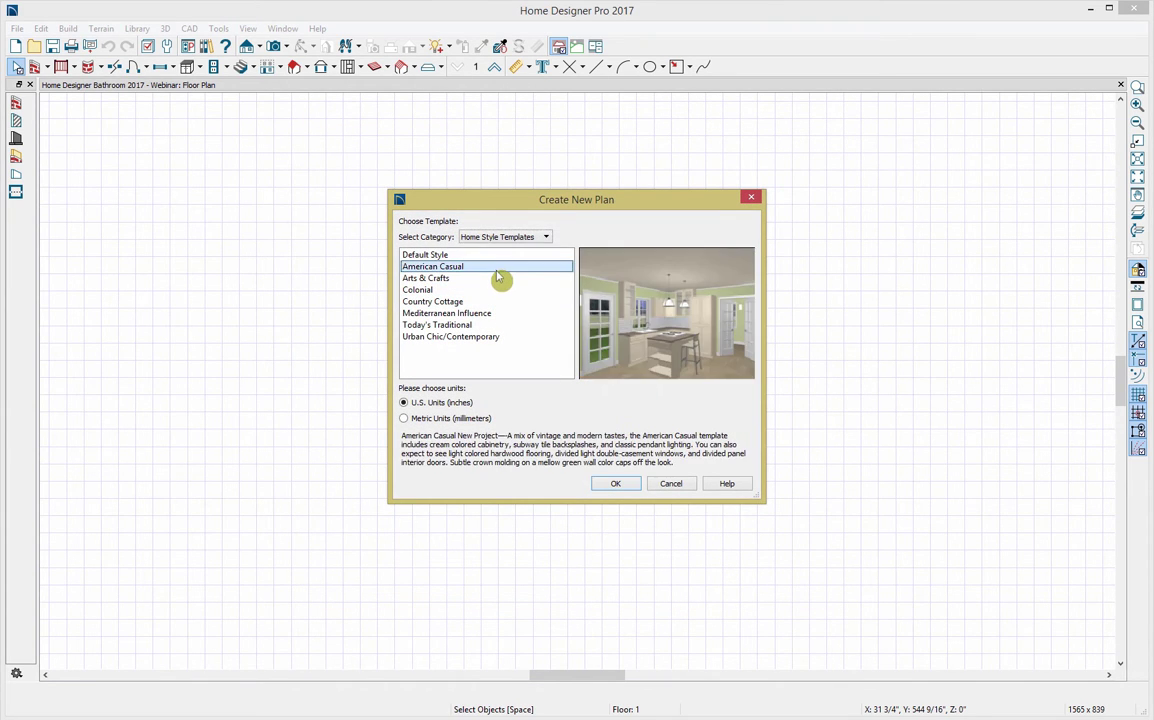
left_click(498, 279)
left_click(498, 290)
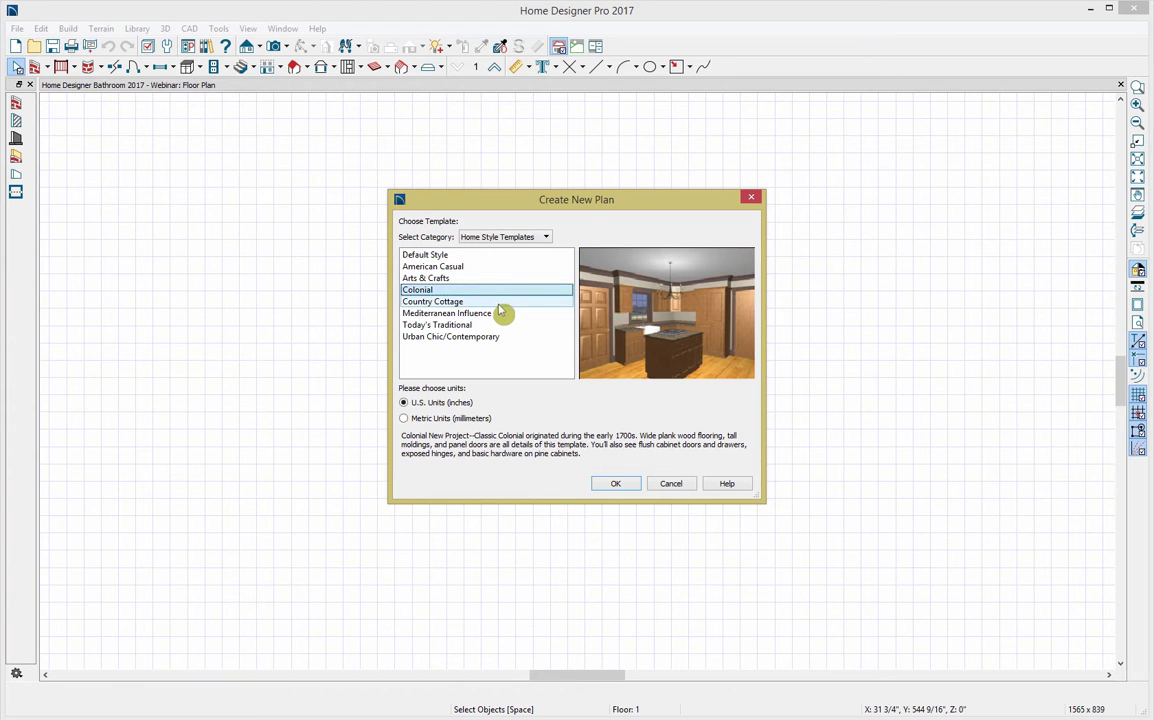
left_click(499, 302)
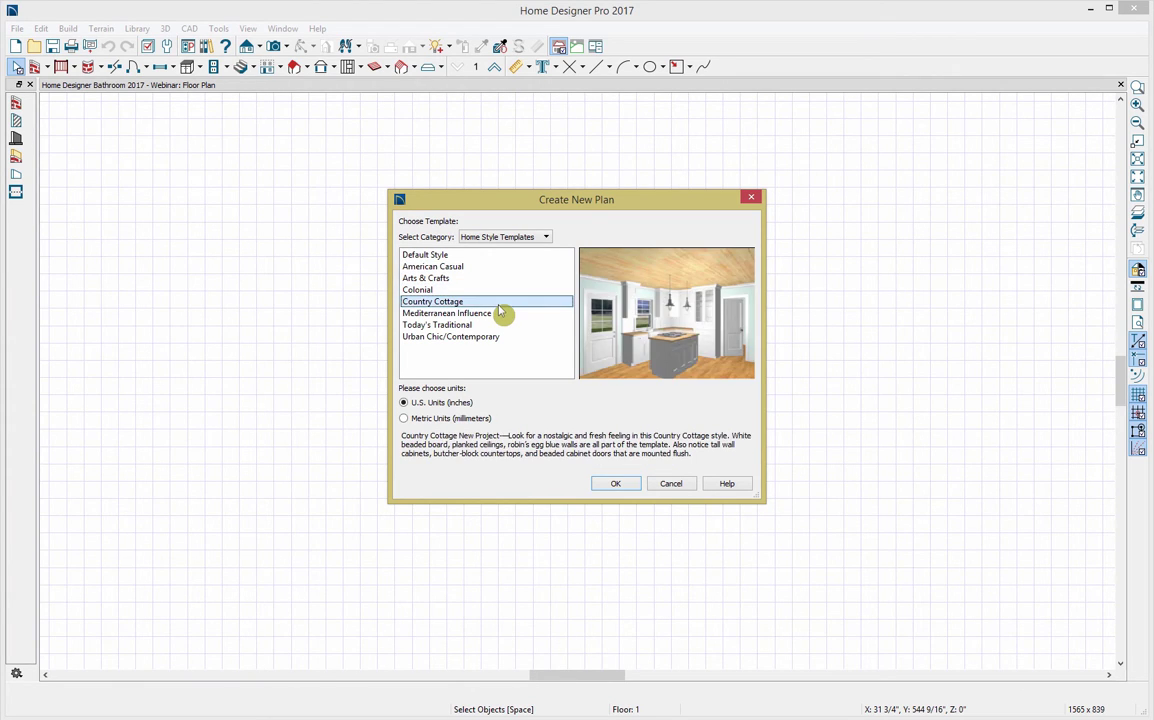
left_click(500, 313)
left_click(506, 325)
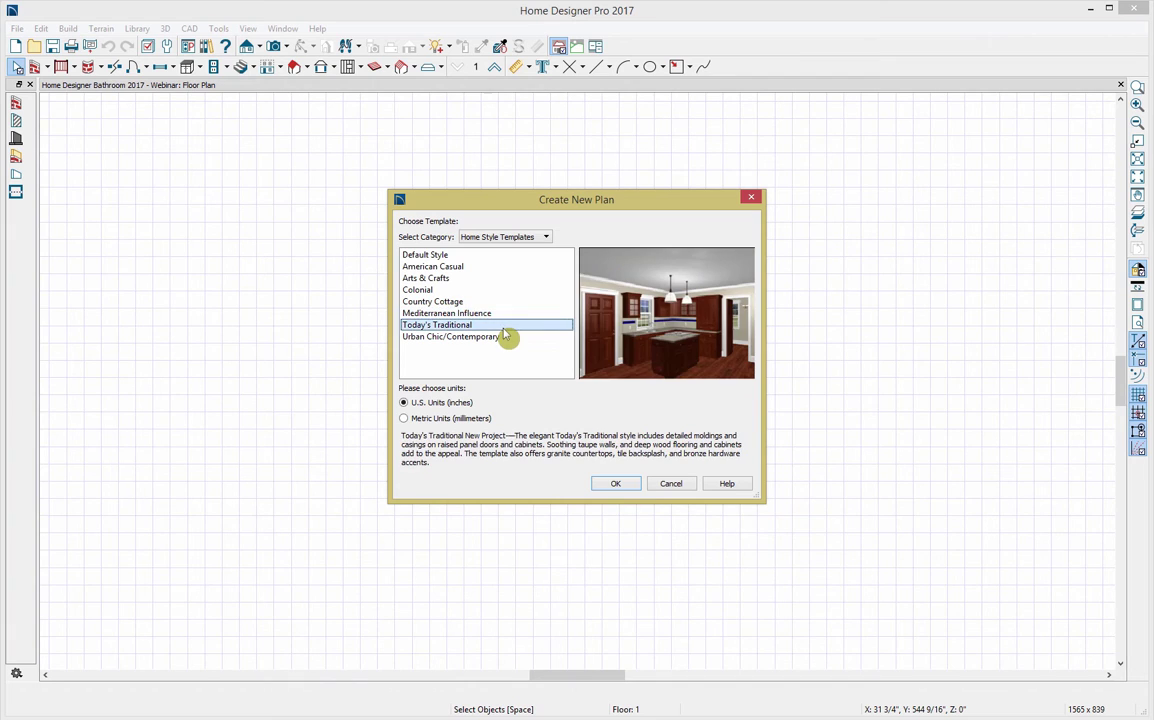
left_click(509, 341)
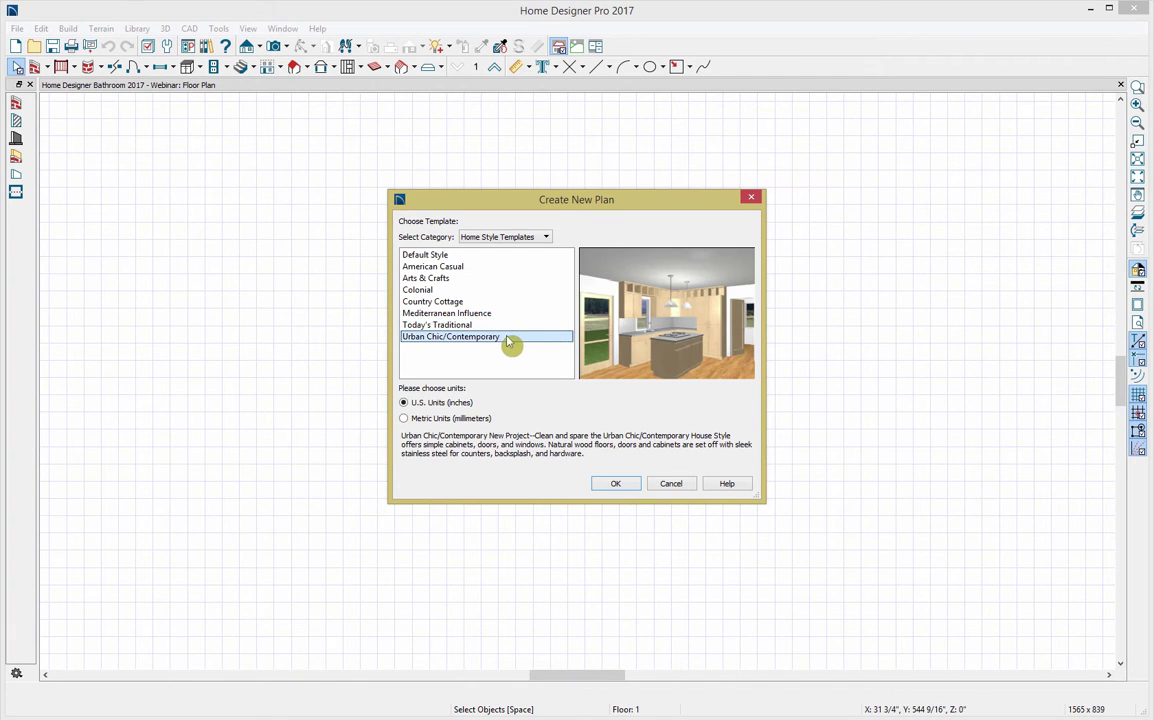
left_click(505, 327)
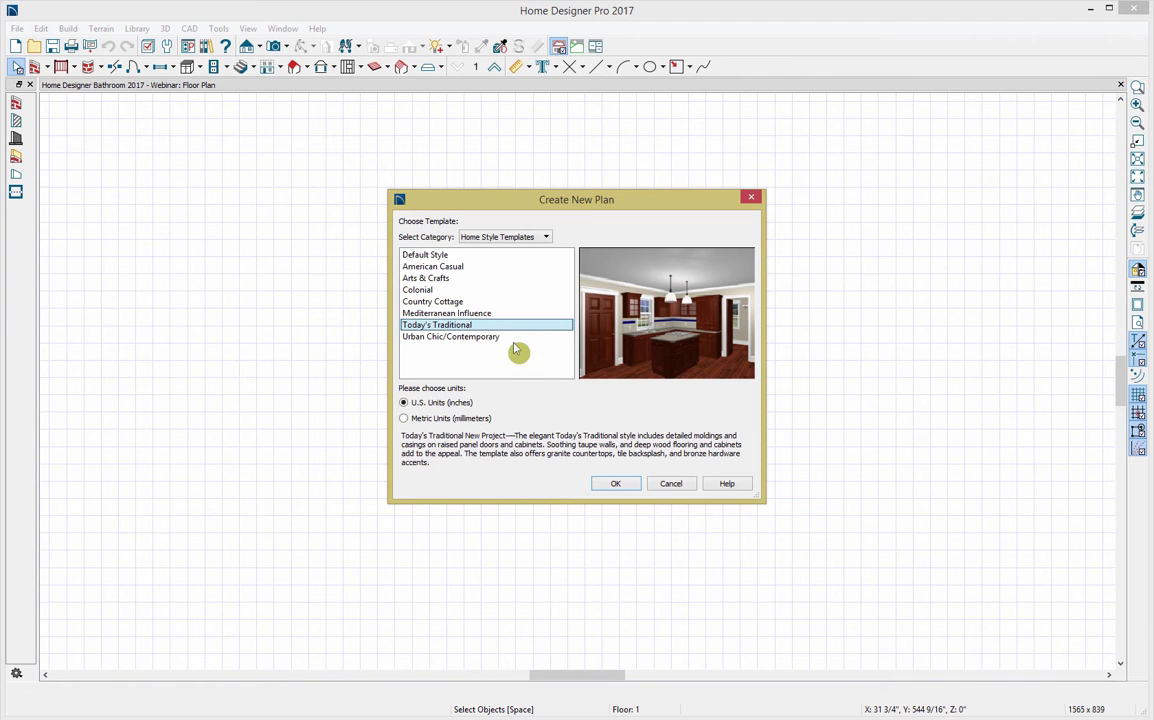
left_click(484, 256)
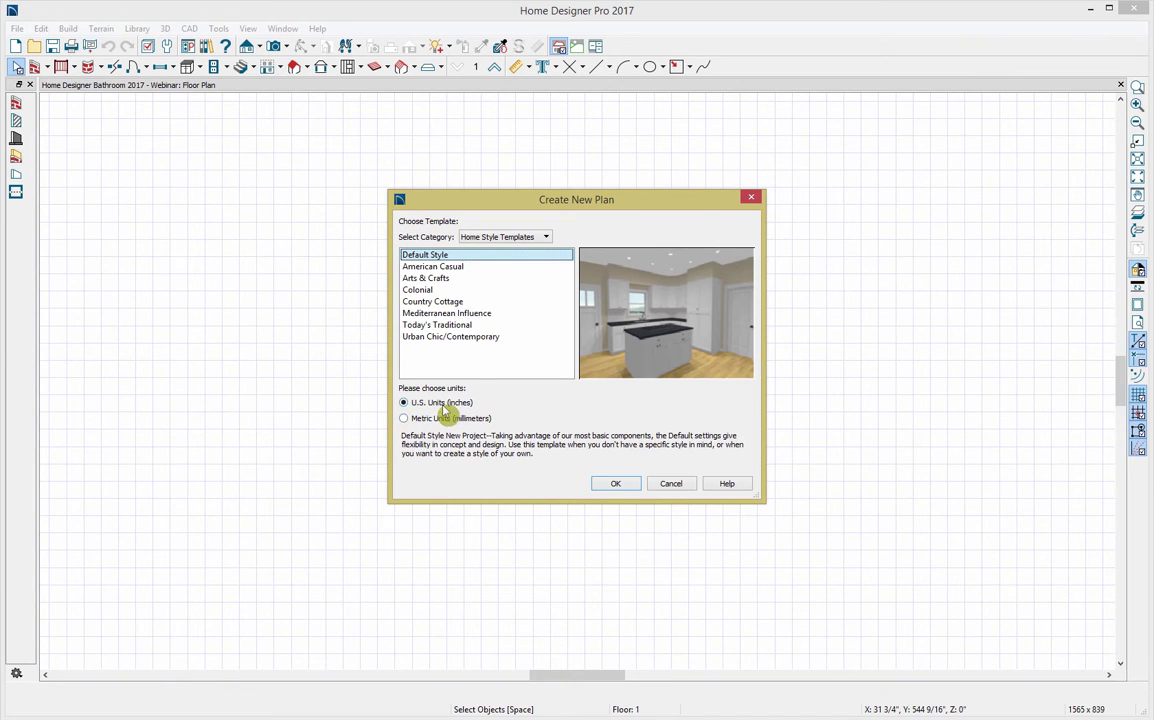
left_click(667, 487)
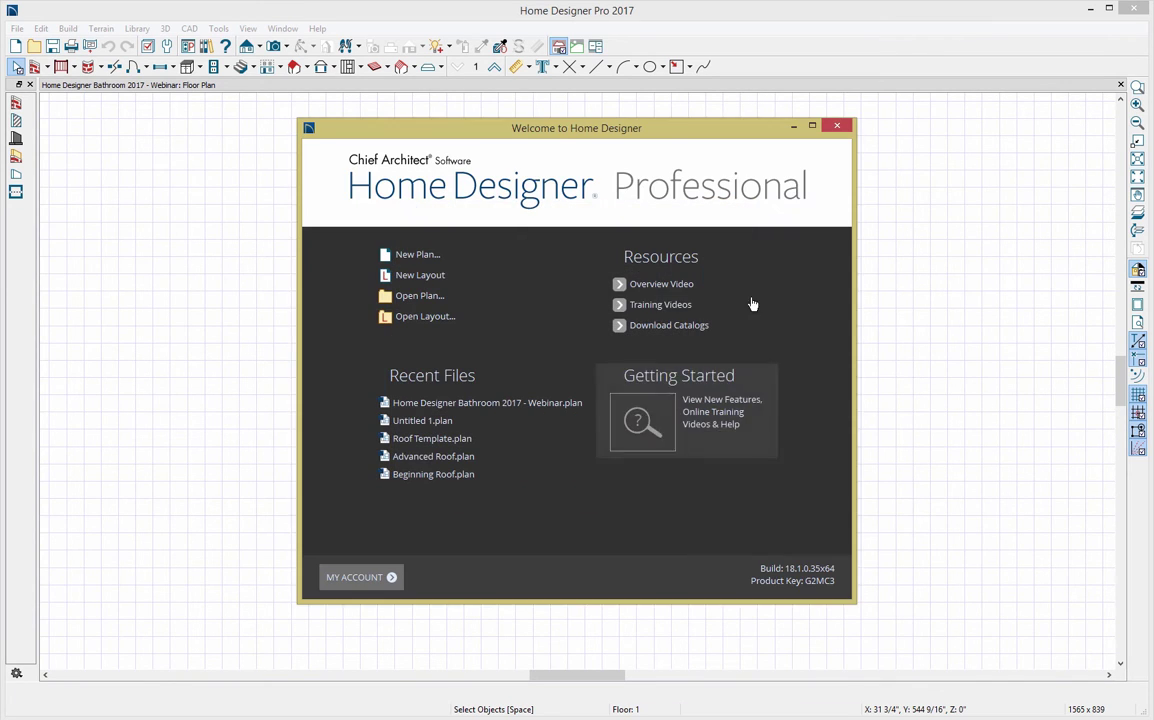
Dismiss the welcome window and draw a closed rectangle of straight exterior walls about 20'-4" wide by 21'-1" deep
left_click(838, 126)
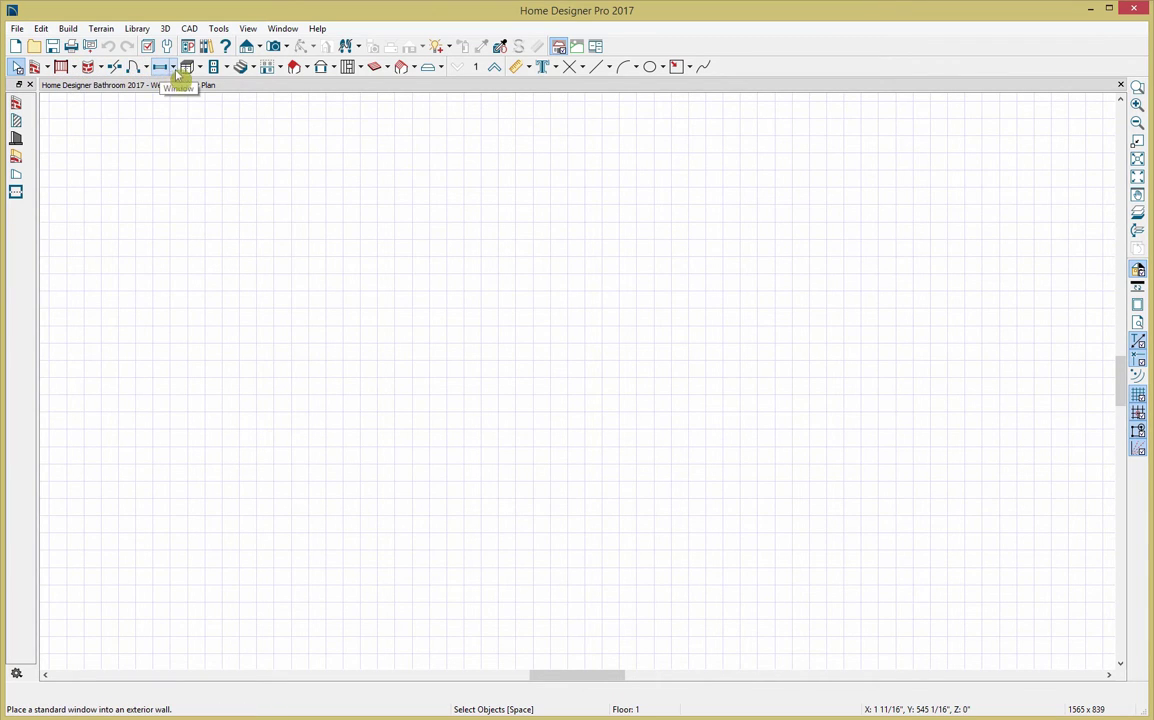
left_click(33, 70)
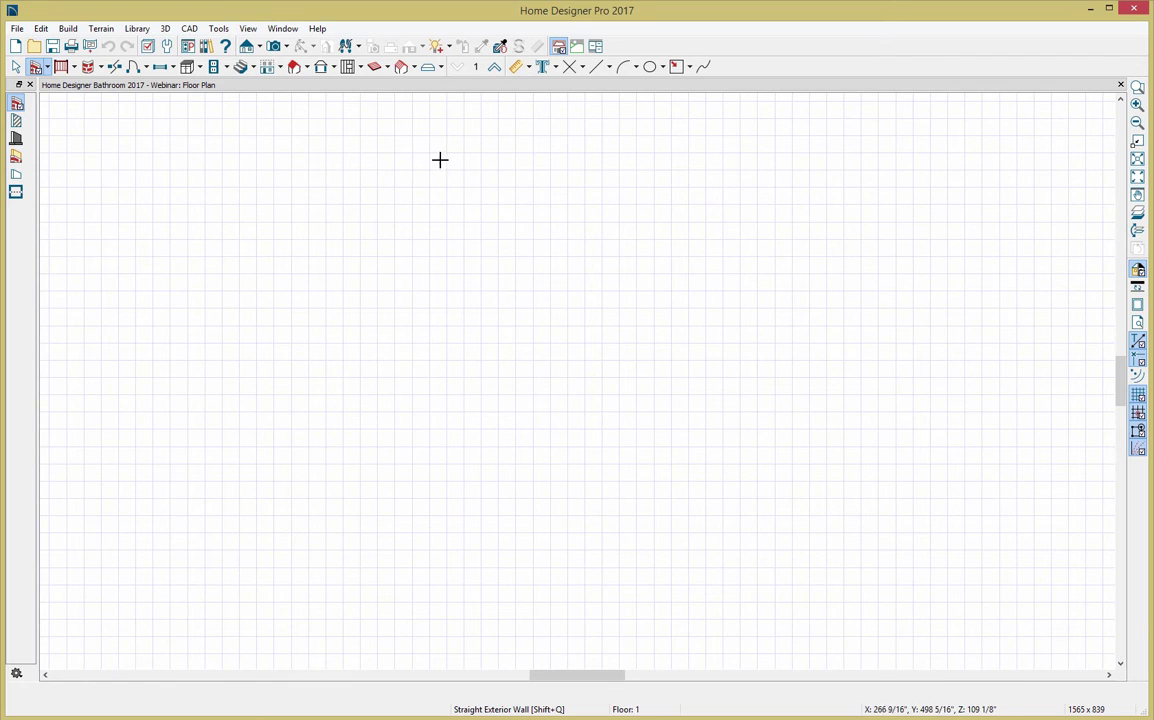
left_click_drag(433, 169, 776, 184)
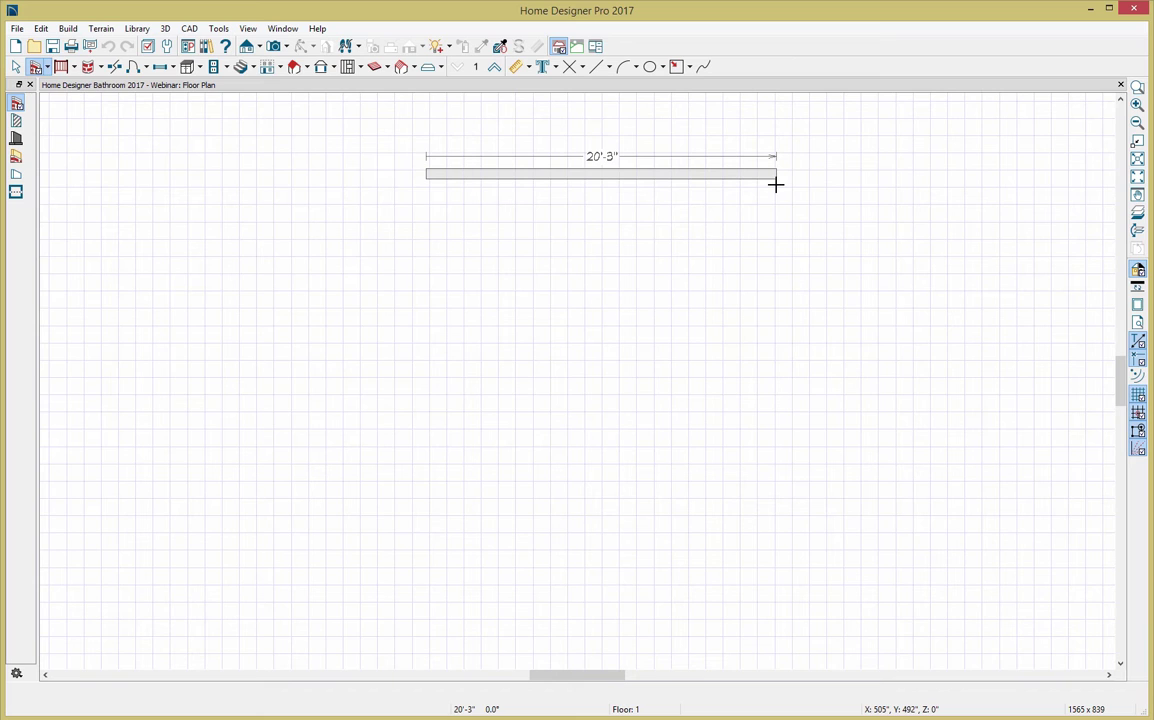
left_click_drag(776, 184, 776, 180)
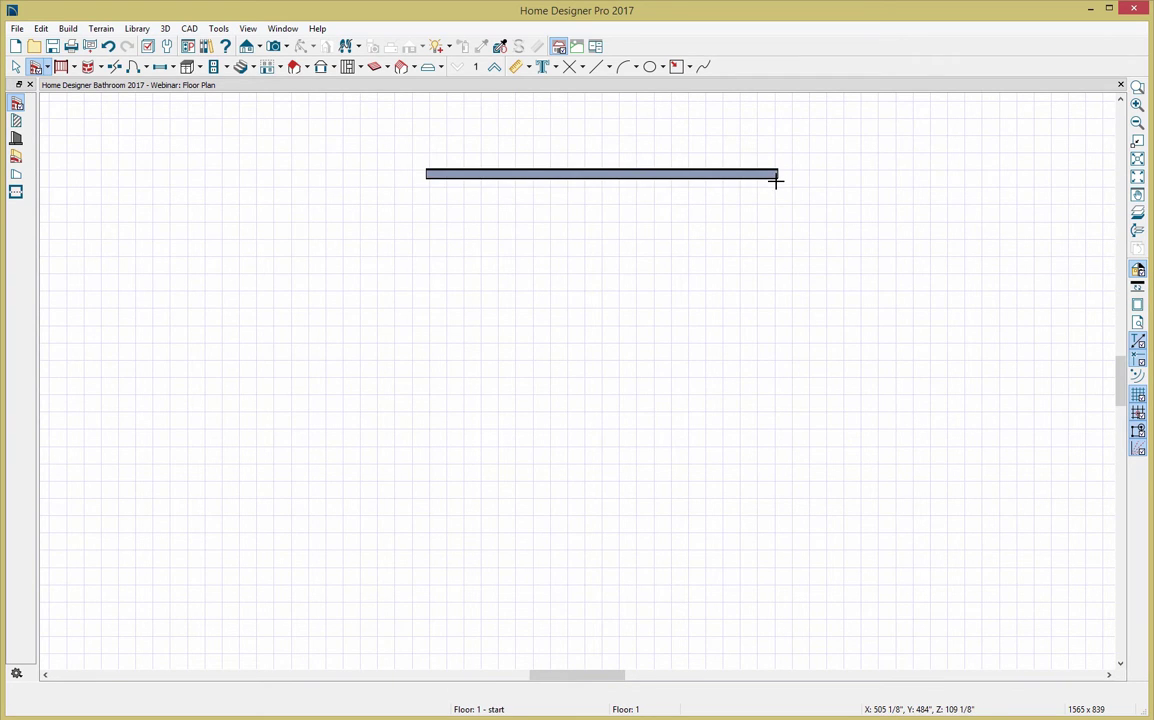
left_click_drag(777, 178, 448, 184)
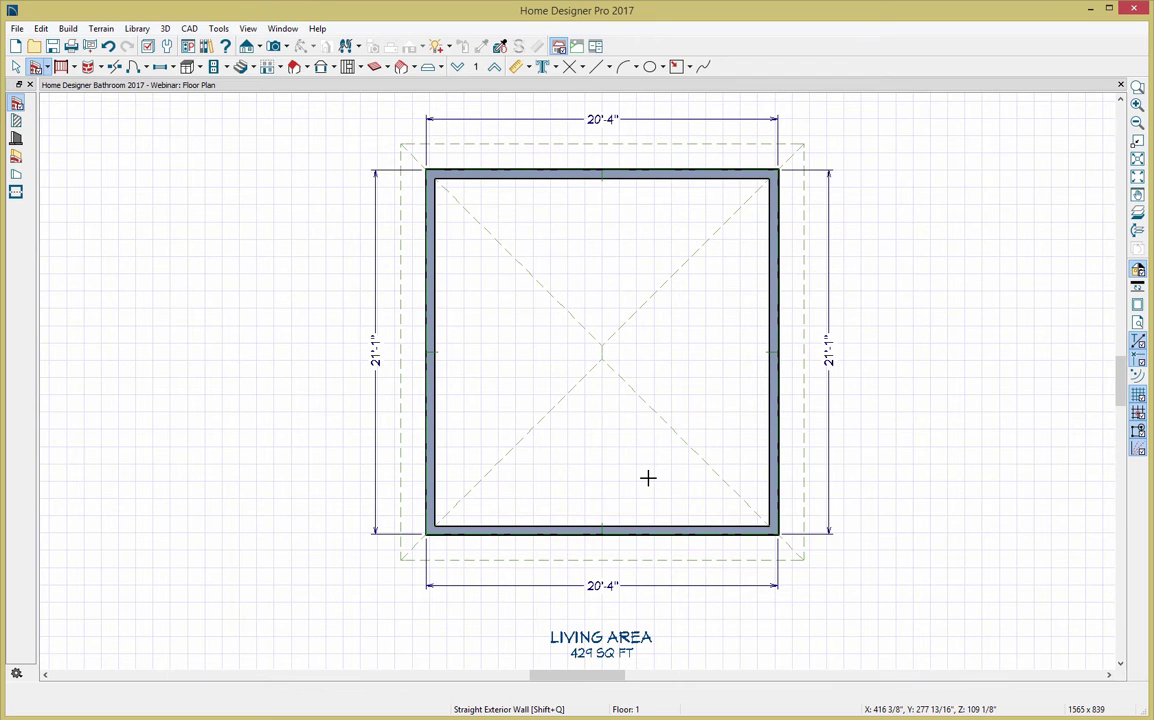
key("space")
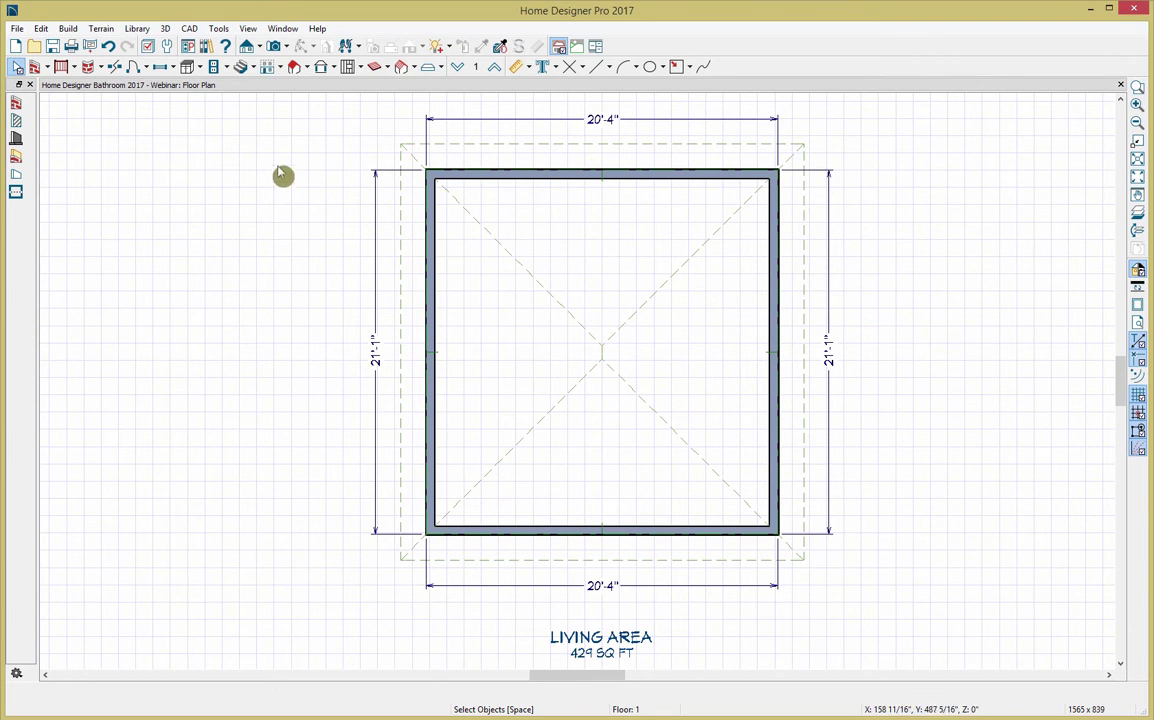
Delete the building's foundation from a Perspective Full Overview and return to the floor plan
left_click(286, 48)
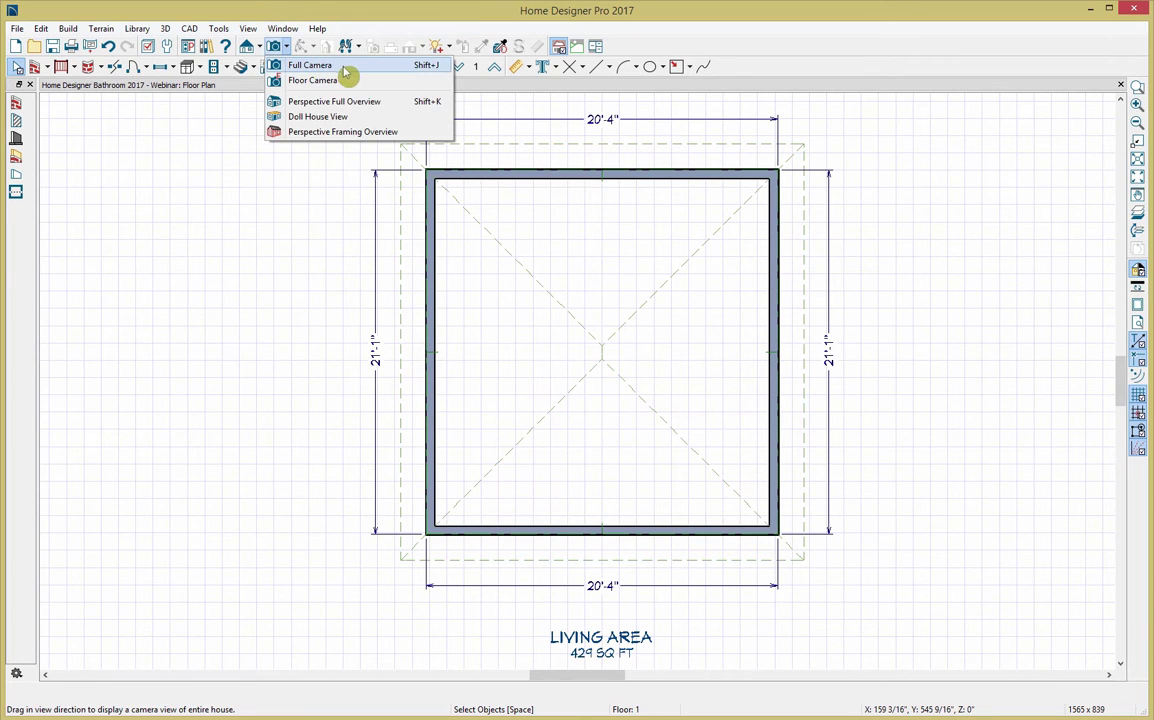
left_click(390, 108)
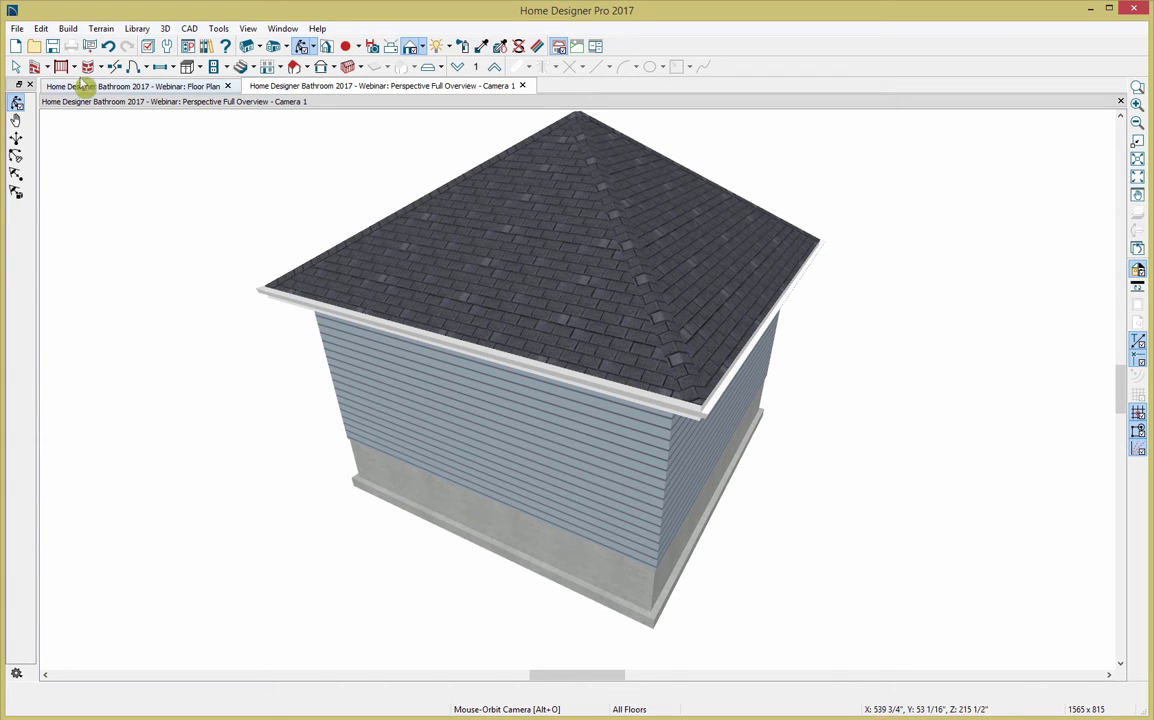
left_click(68, 28)
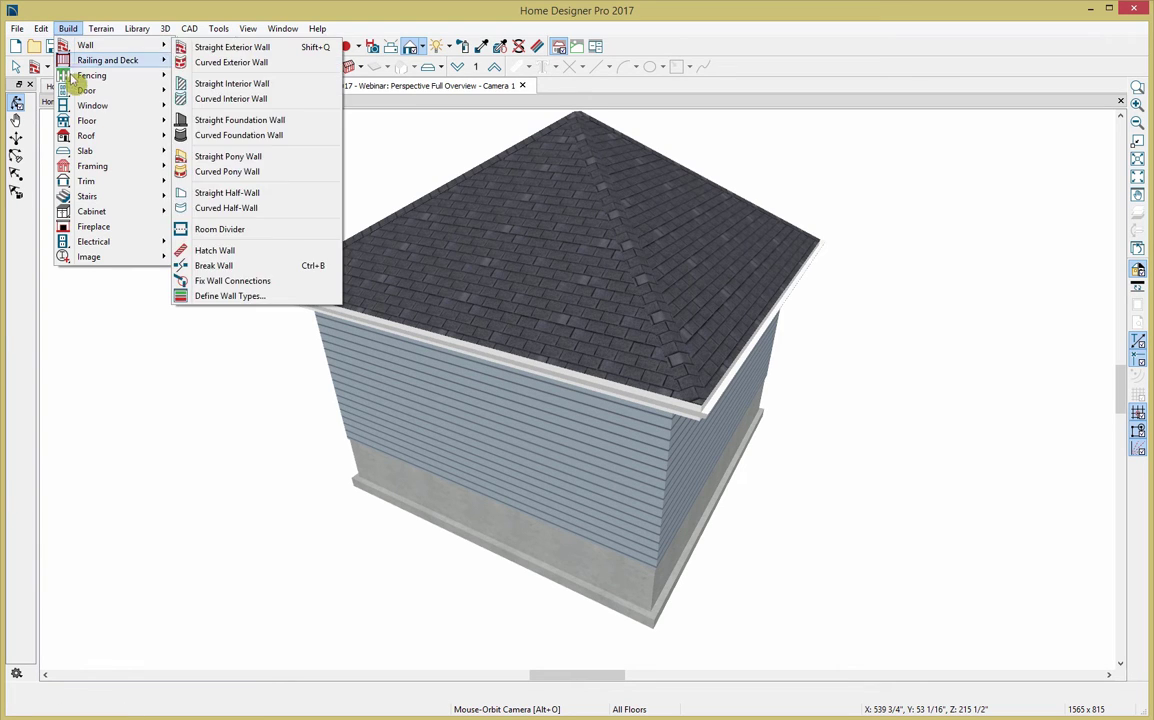
mouse_move(93, 121)
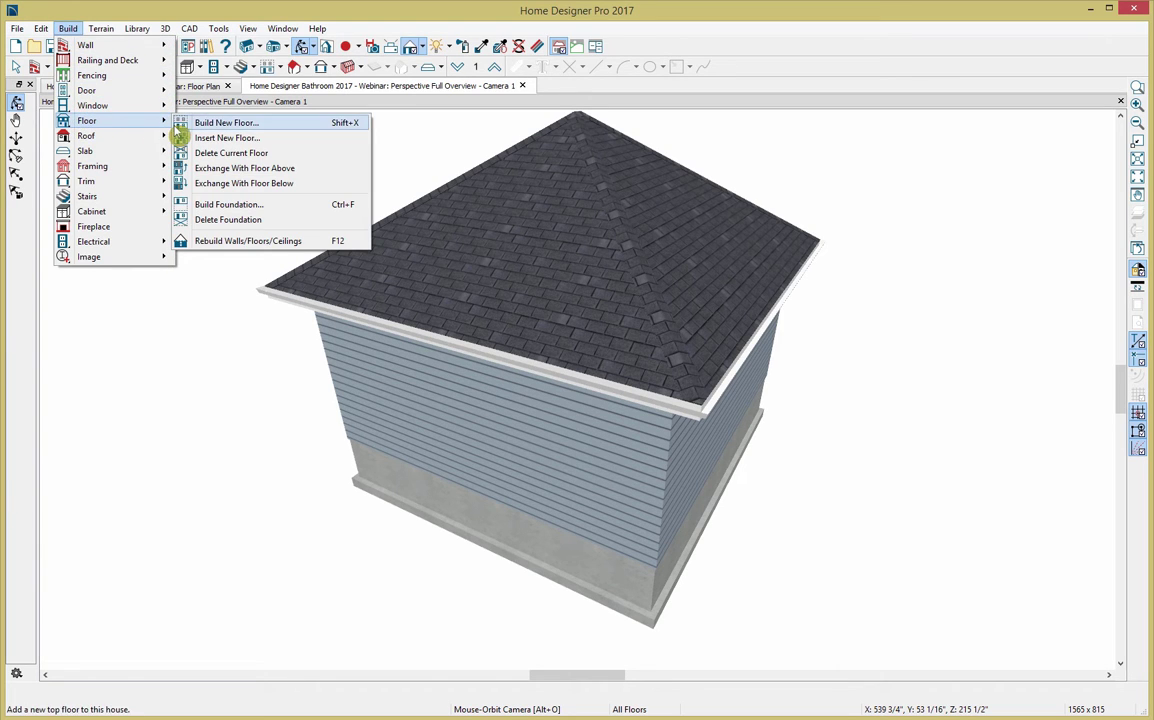
left_click(268, 221)
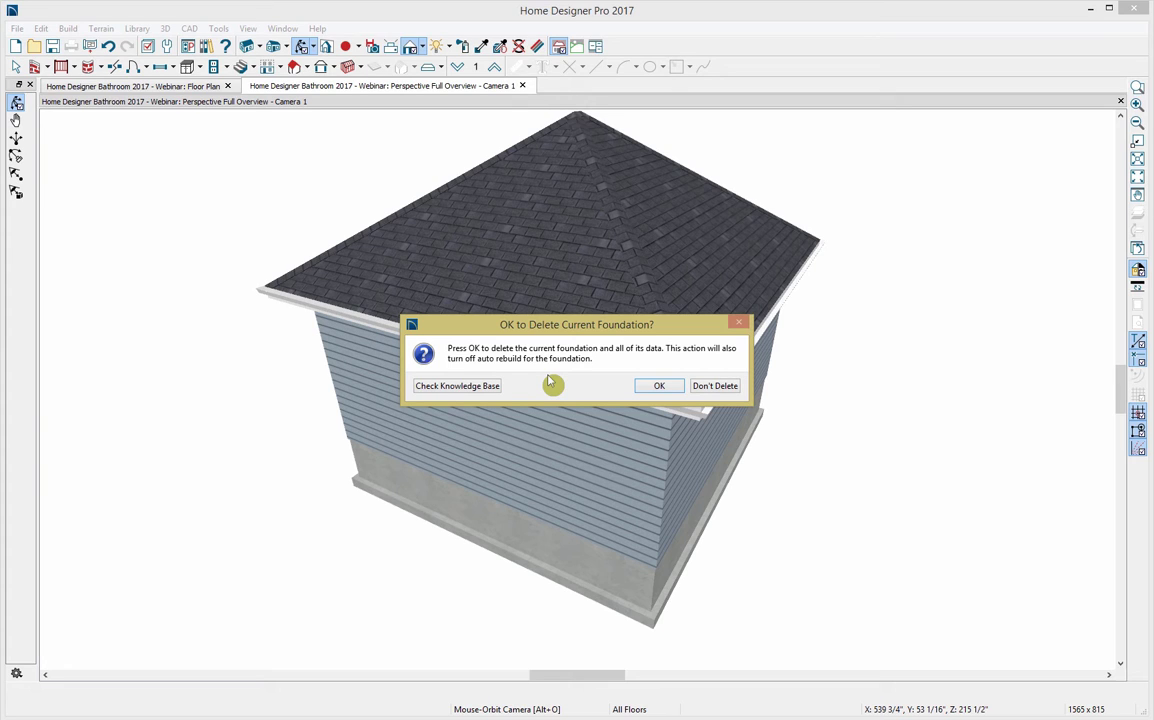
left_click(643, 392)
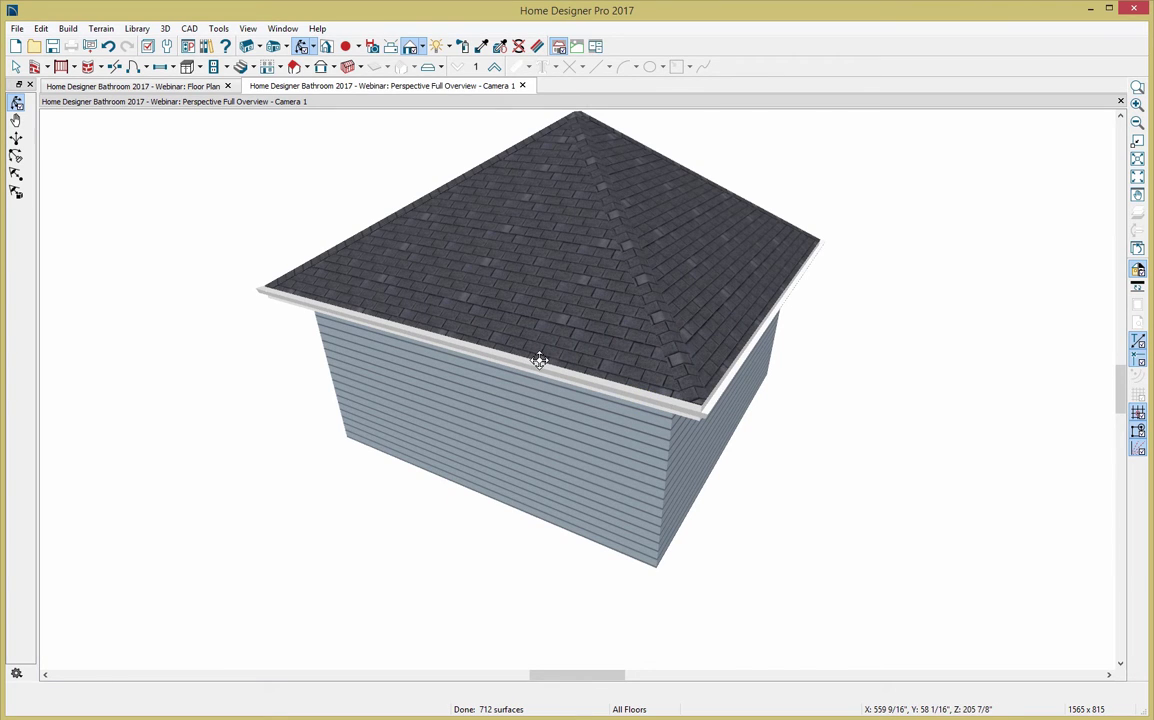
left_click(522, 86)
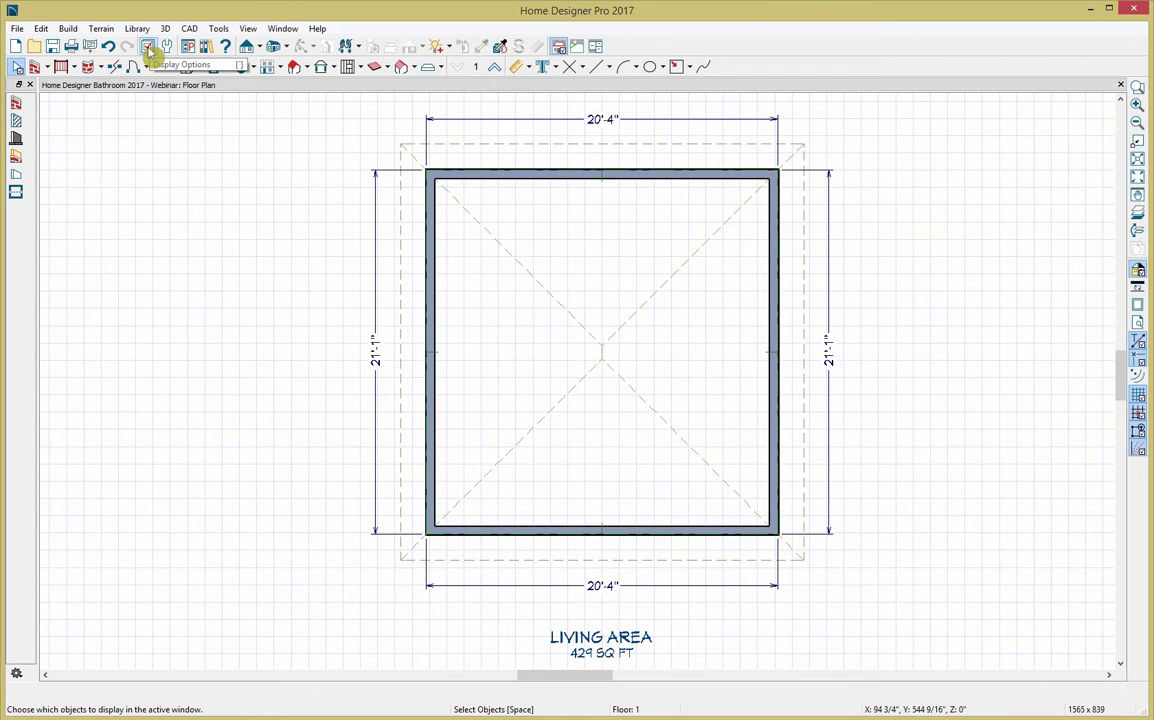
Turn off the display of the "Roof Planes" and "Roofs, Baselines" layers in the floor plan
left_click(273, 35)
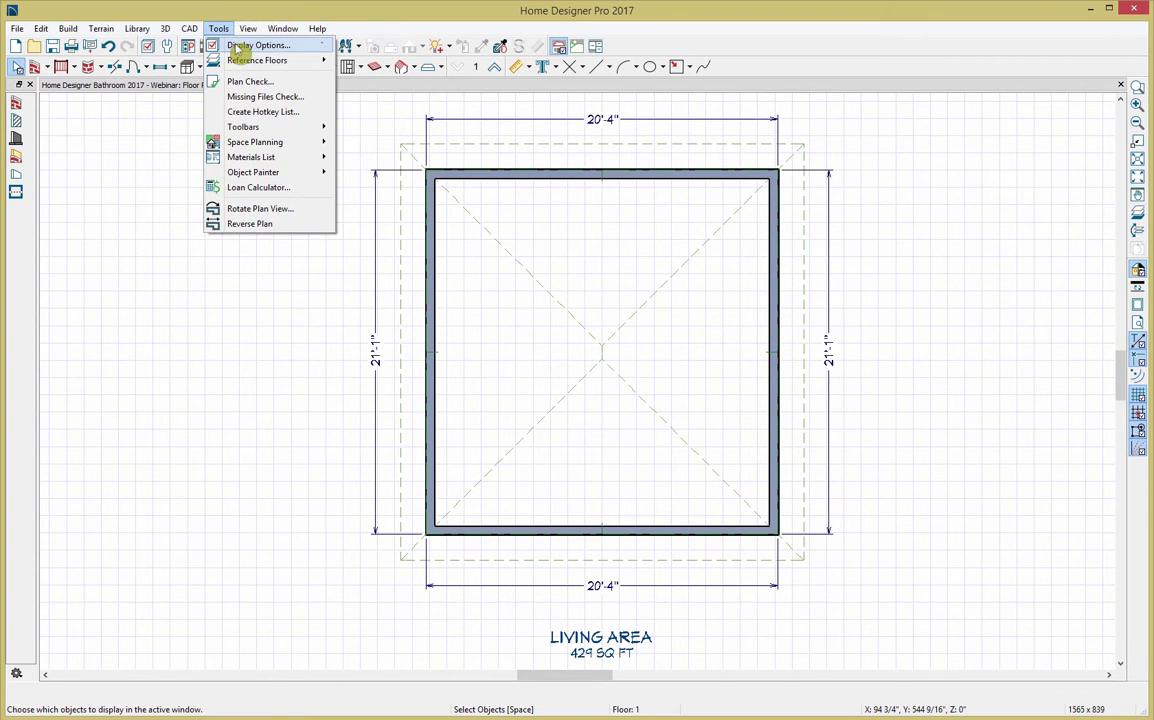
left_click(237, 47)
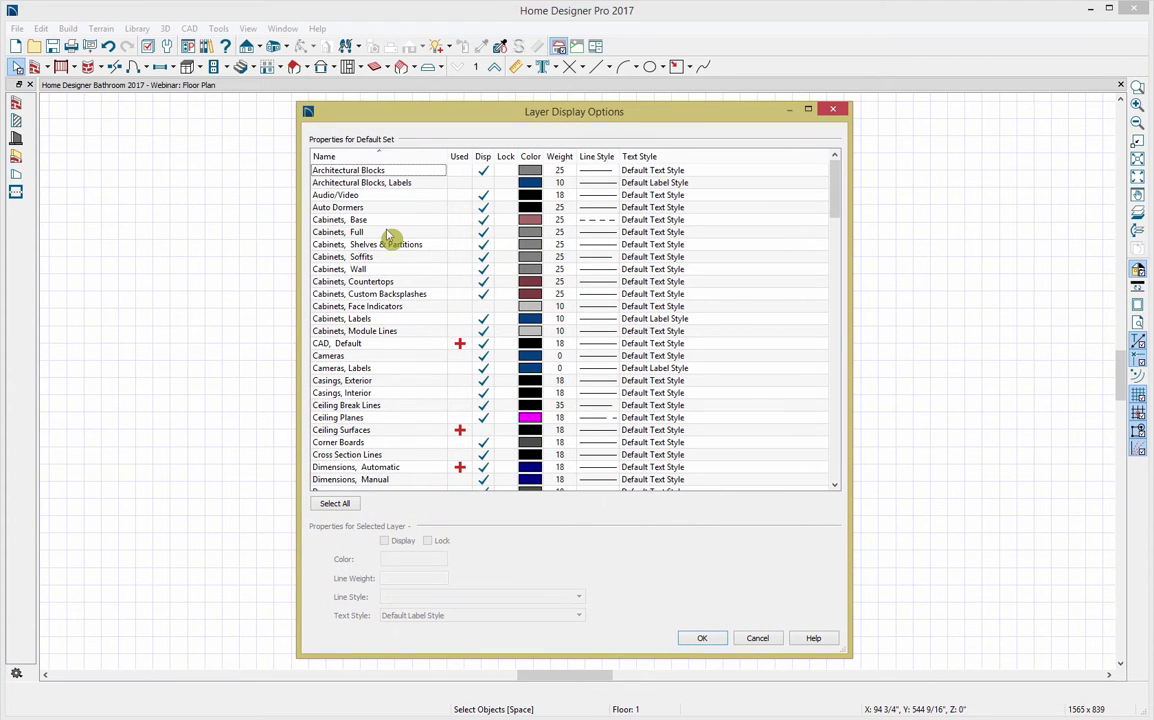
type("ro")
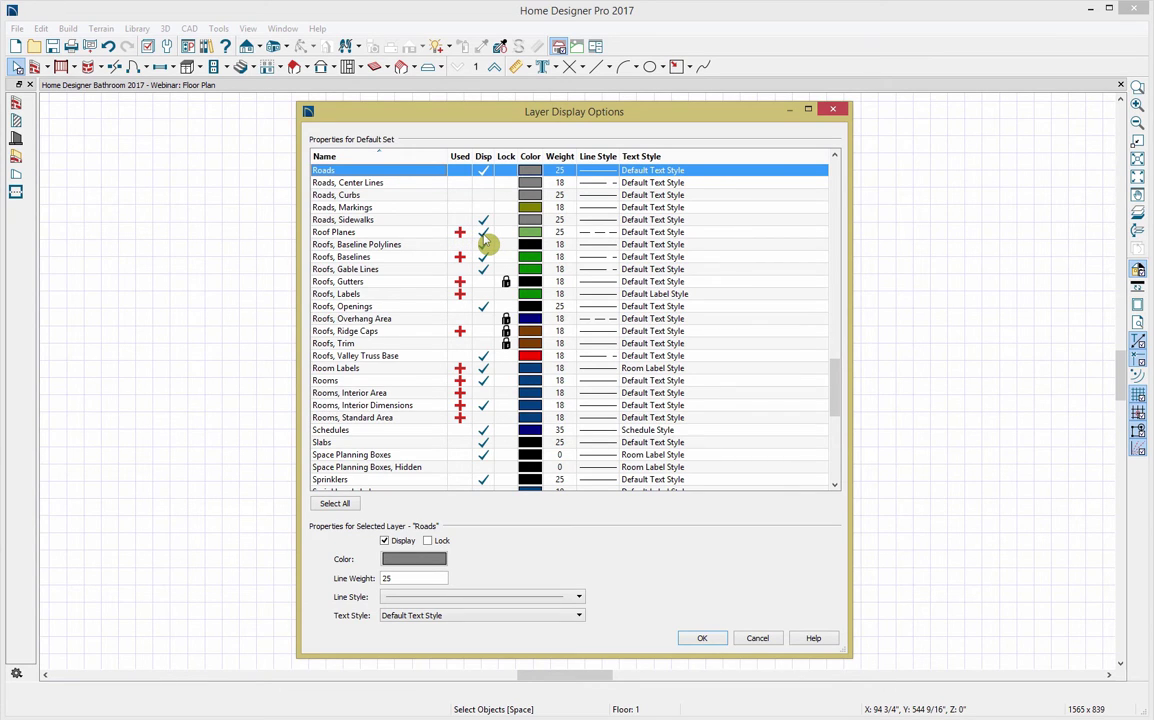
left_click(483, 235)
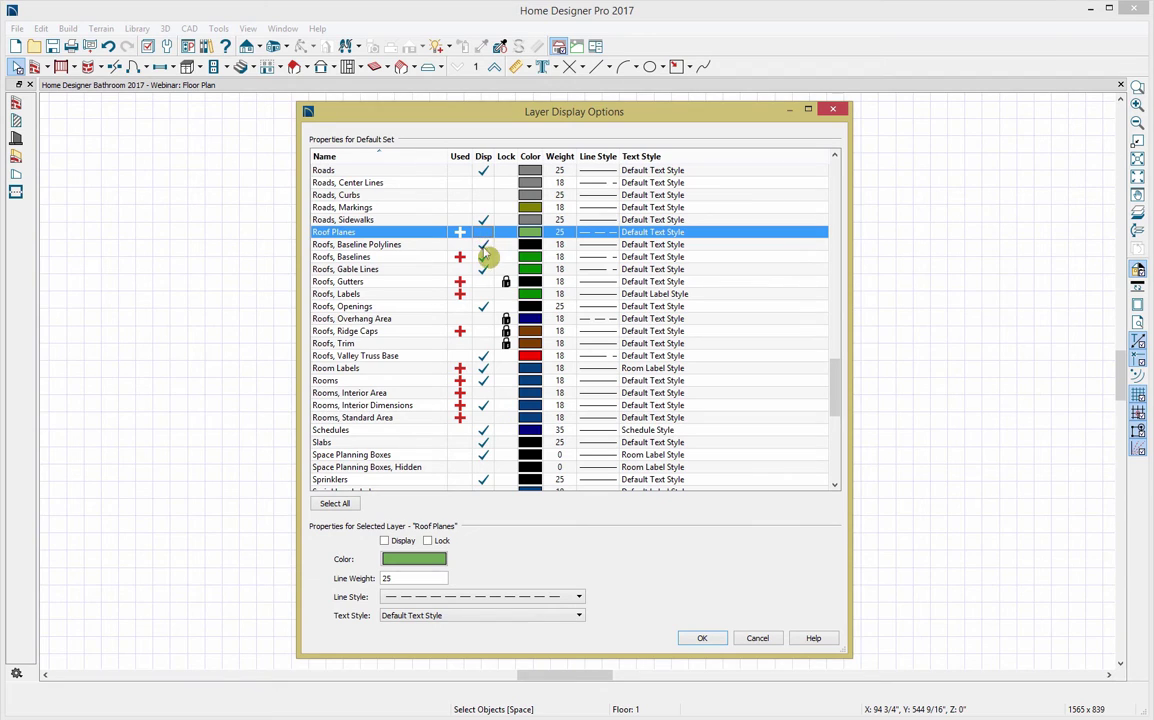
left_click(483, 257)
left_click(483, 257)
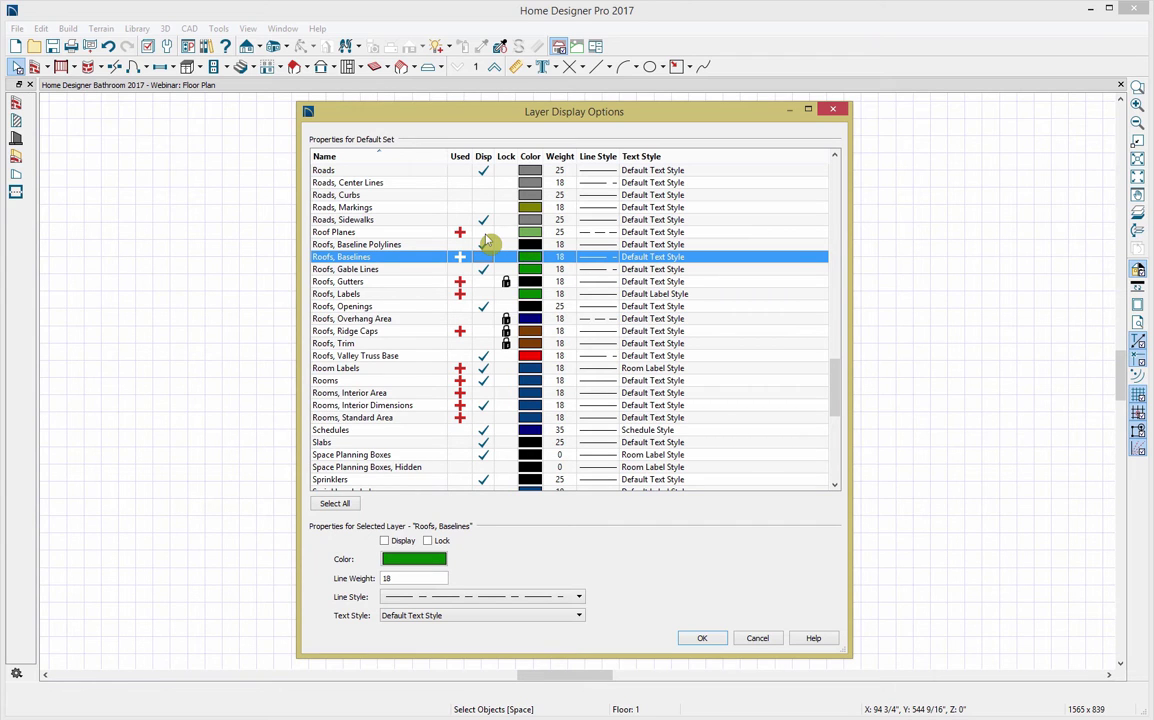
left_click(703, 641)
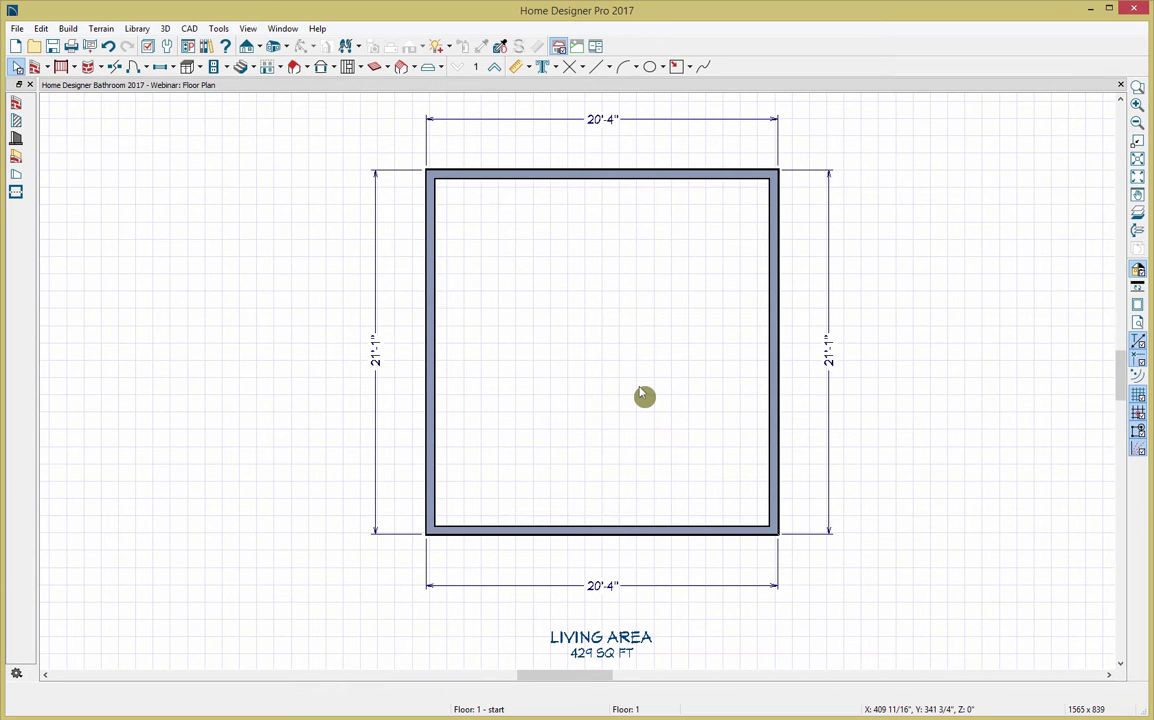
Open the room's specification and review its room type, room name and structure settings
left_click(625, 333)
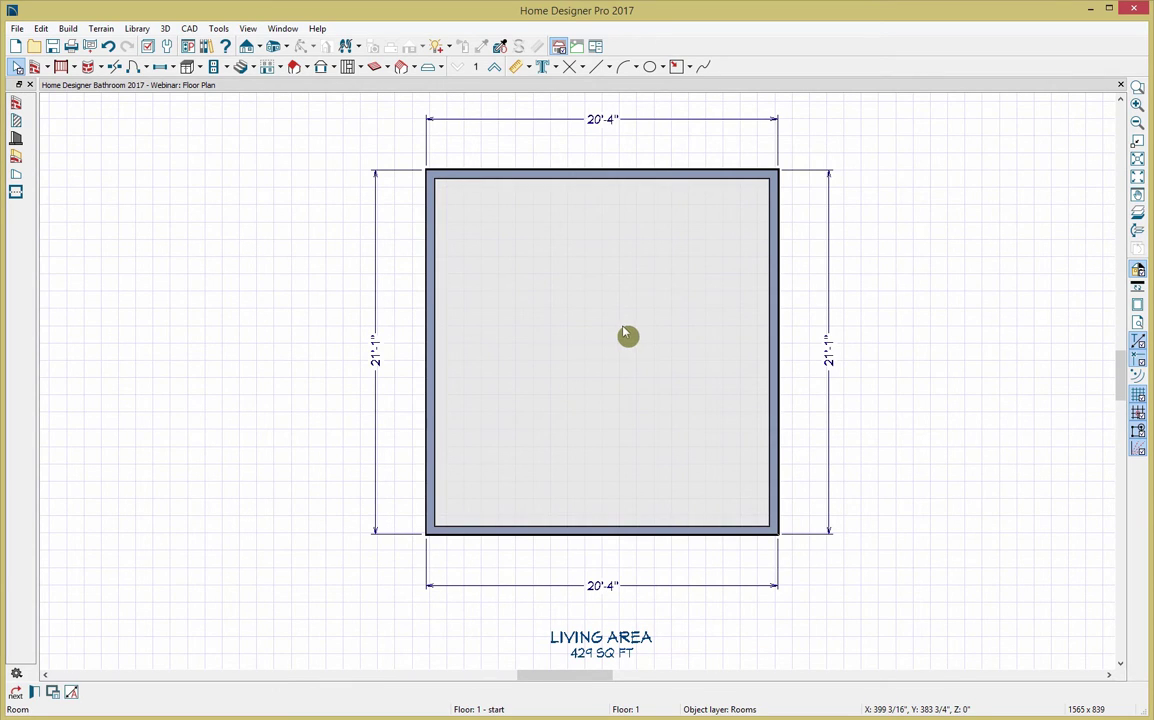
left_click(35, 692)
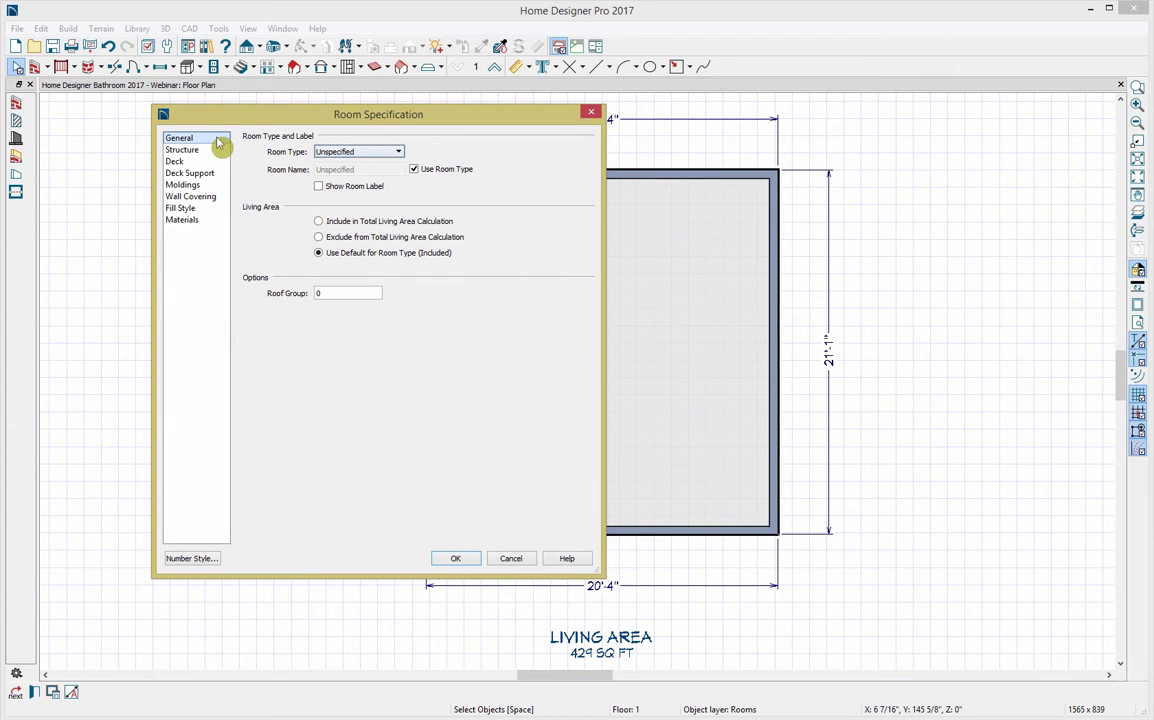
left_click(346, 153)
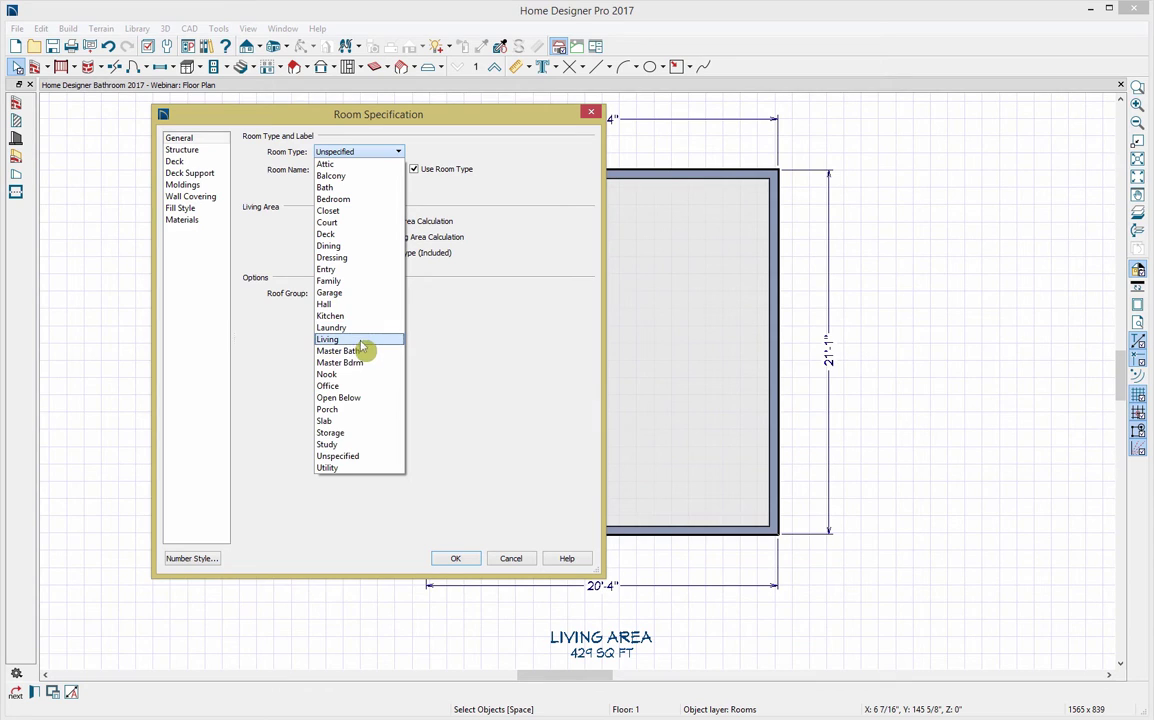
left_click(447, 272)
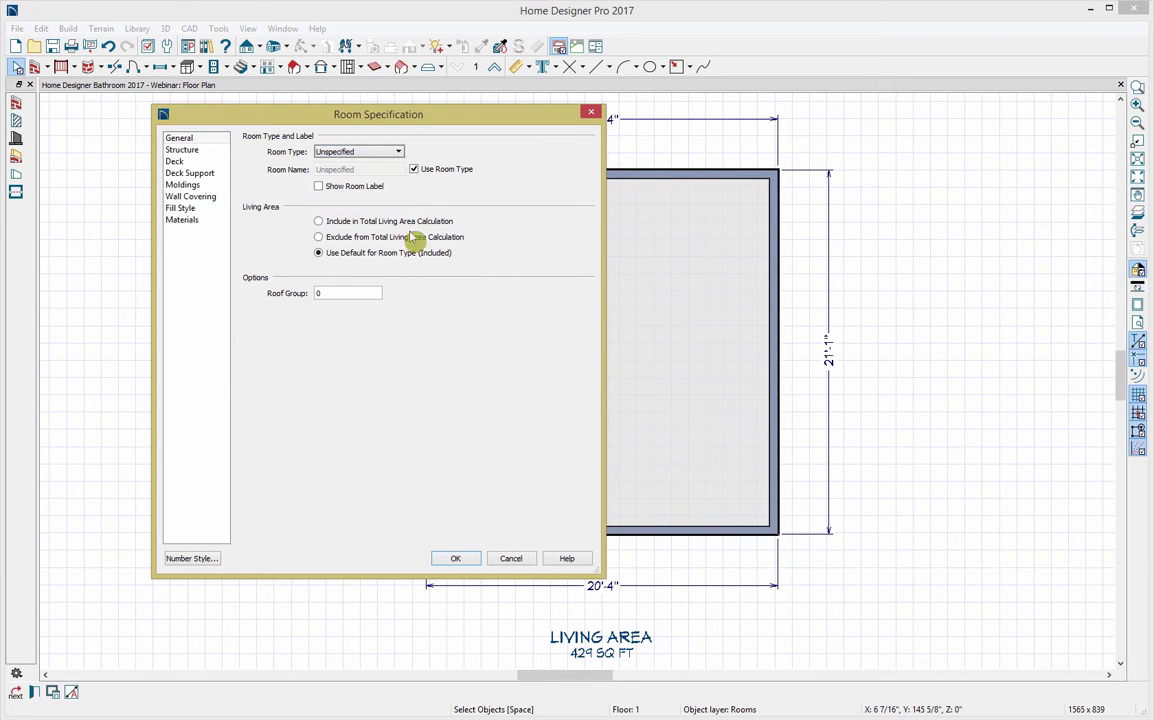
left_click(414, 169)
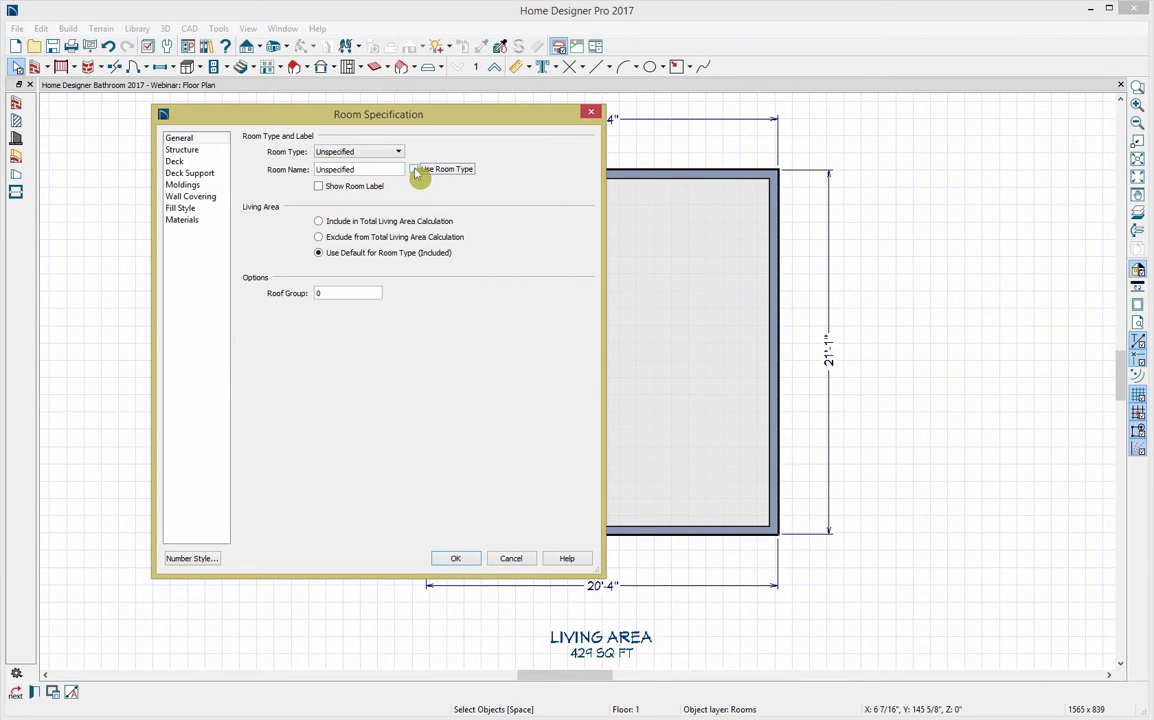
left_click(415, 170)
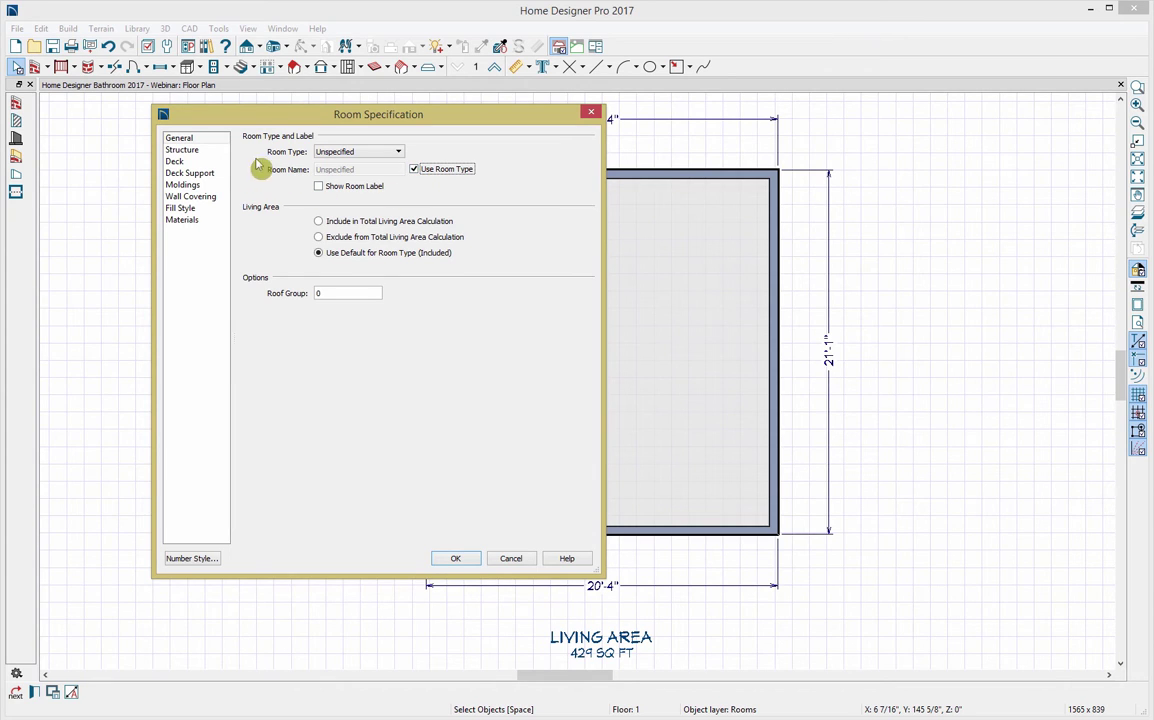
left_click(190, 150)
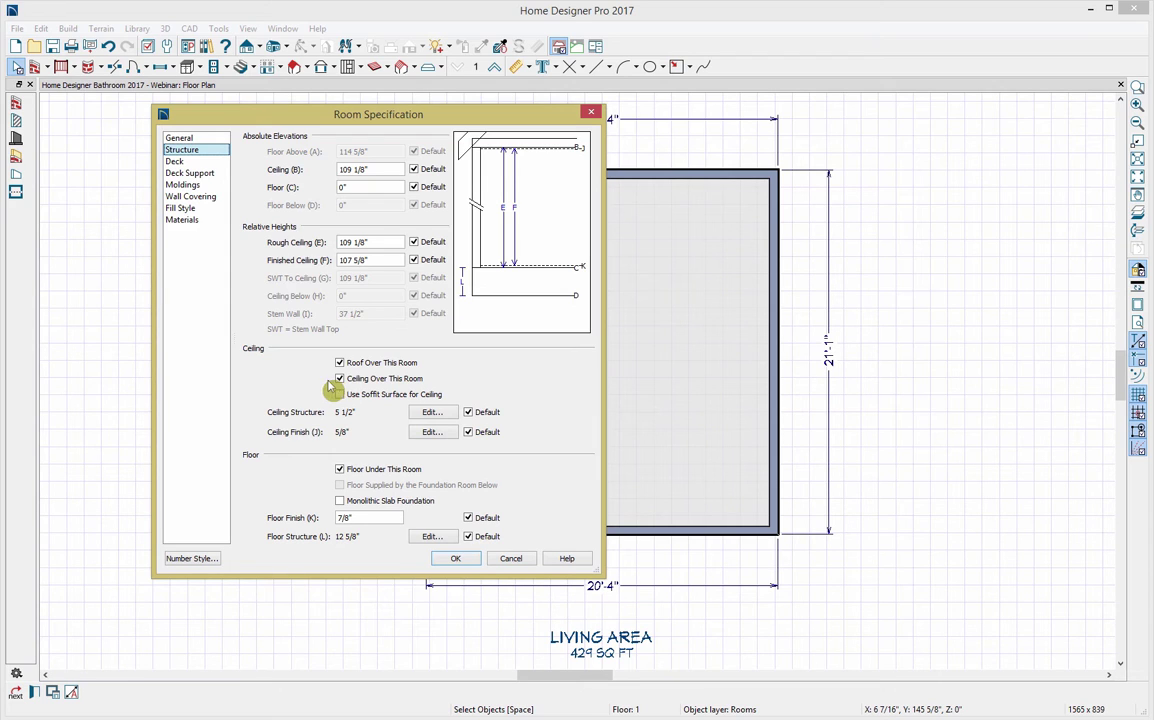
Turn off the floor default for the room's moldings and add the CA-21 crown molding profile from the core catalog
left_click(190, 186)
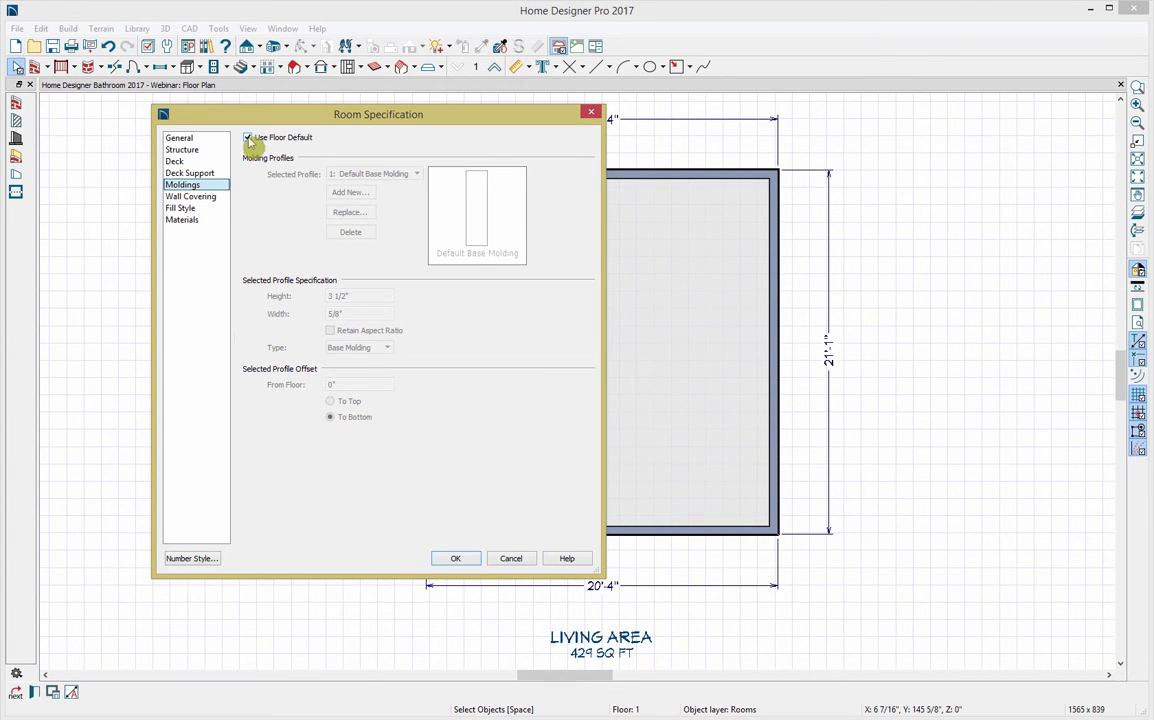
left_click(248, 138)
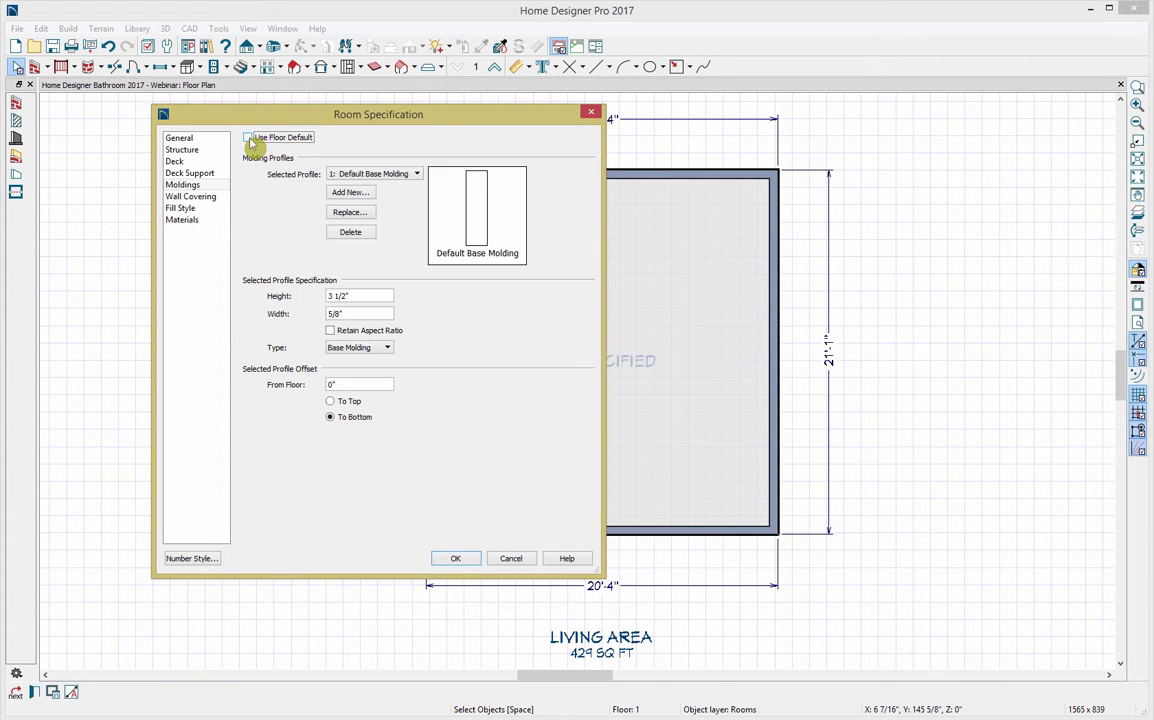
left_click(352, 192)
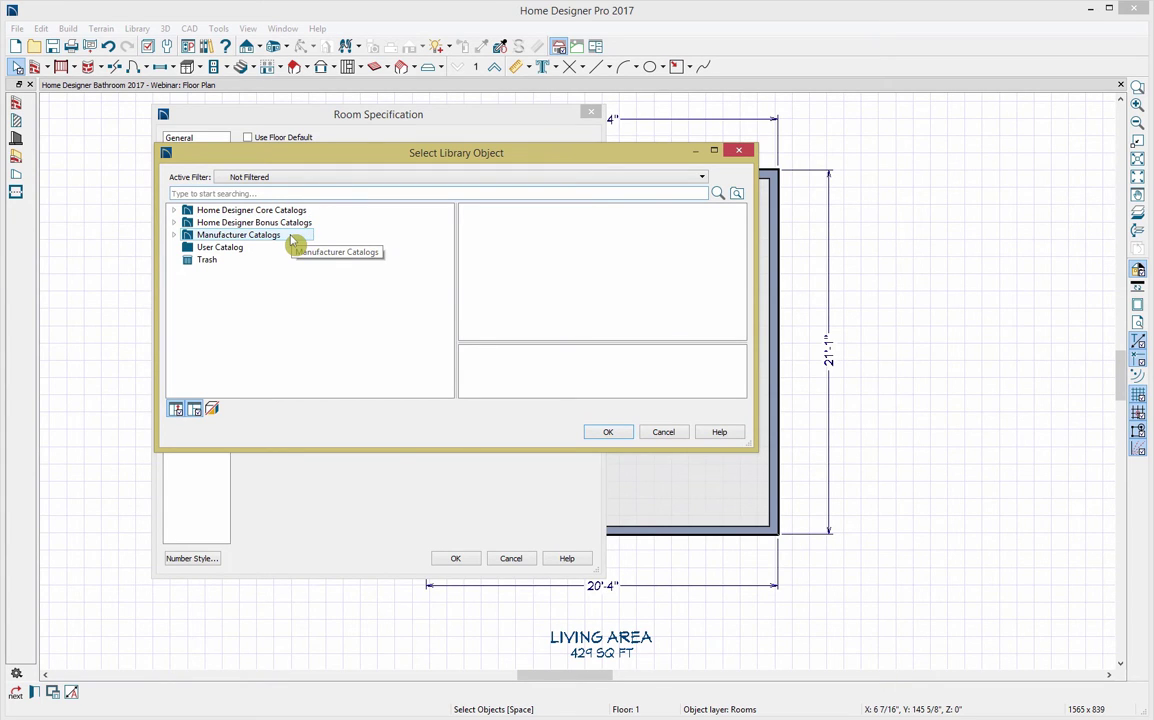
left_click(190, 211)
left_click(175, 211)
left_click(201, 222)
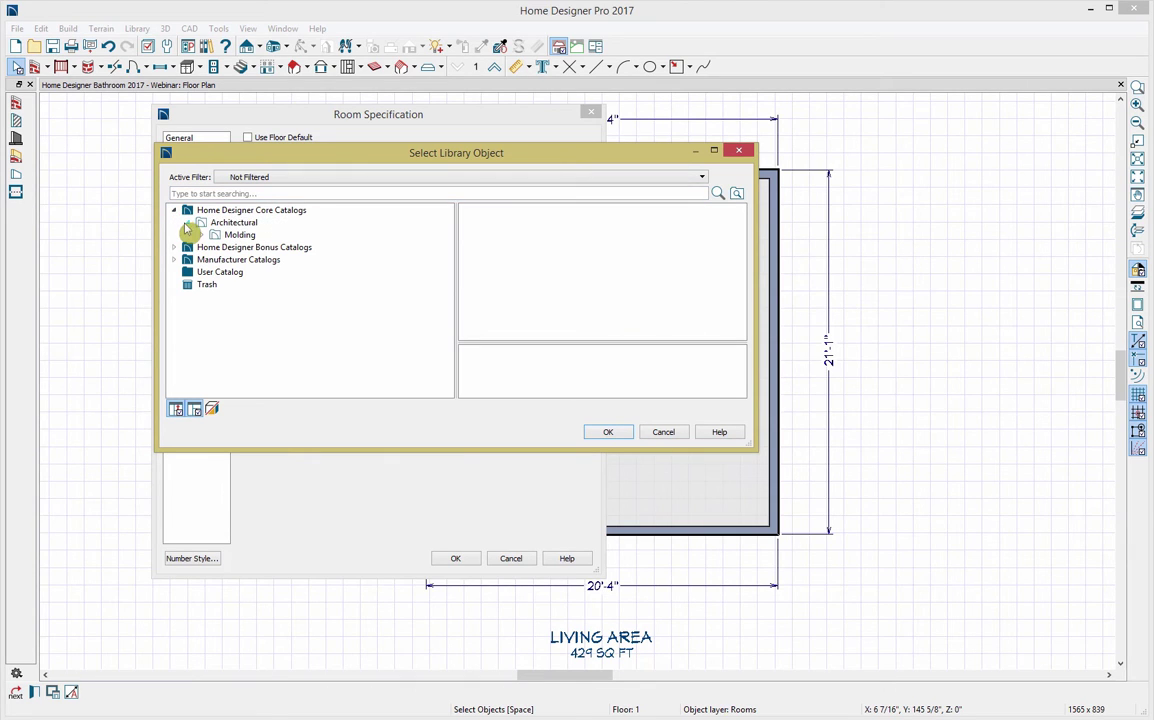
left_click(216, 235)
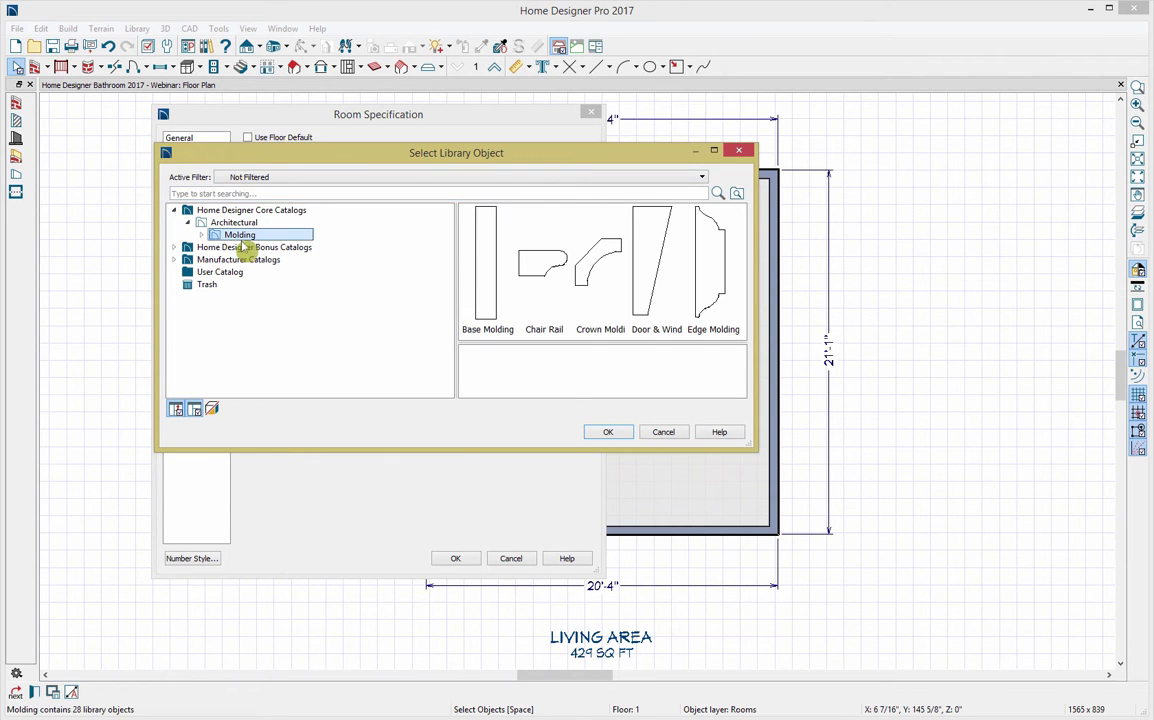
double_click(605, 300)
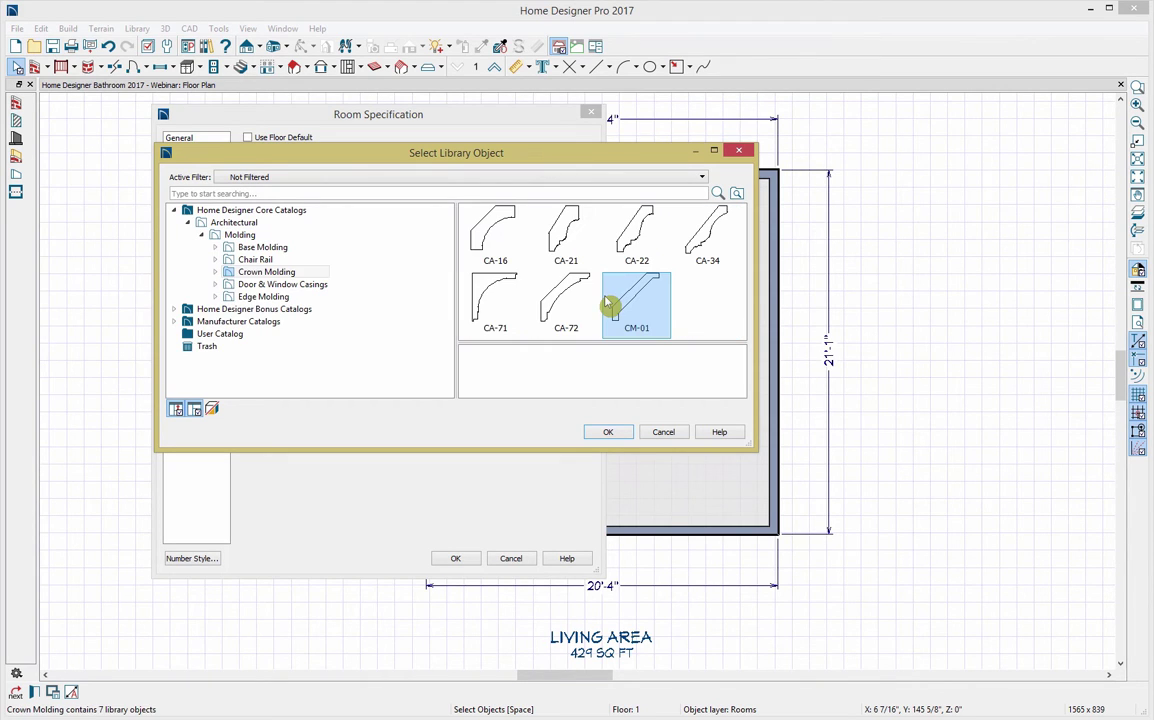
left_click(582, 245)
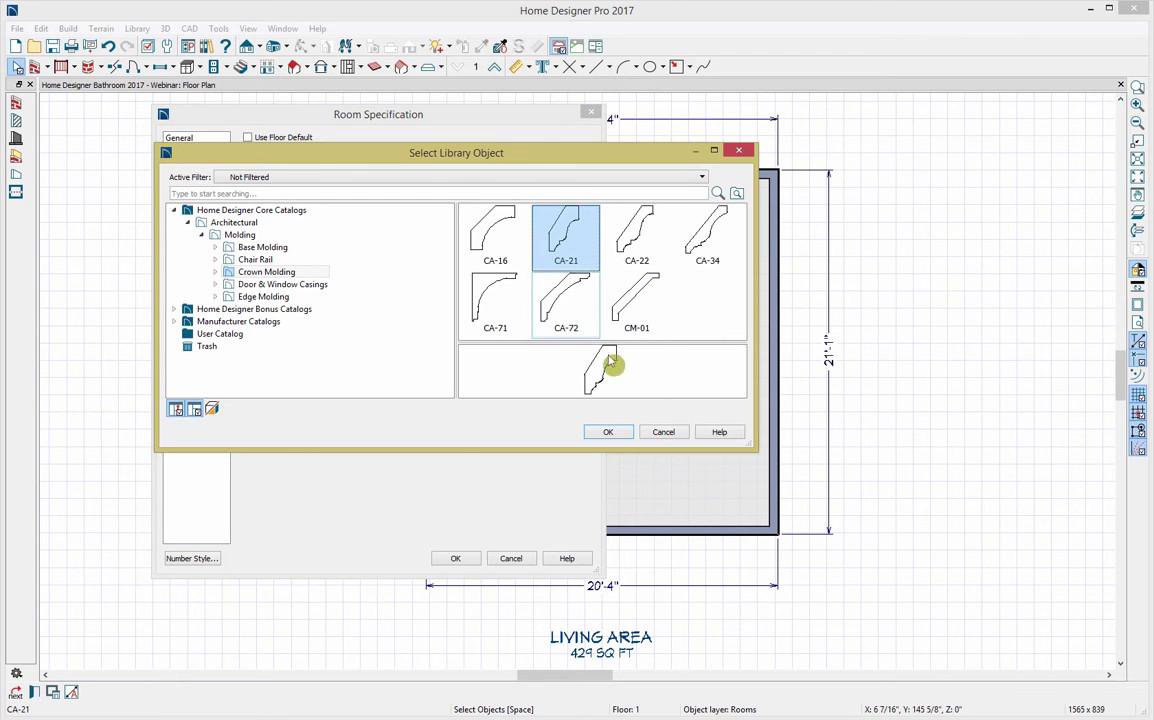
left_click(618, 434)
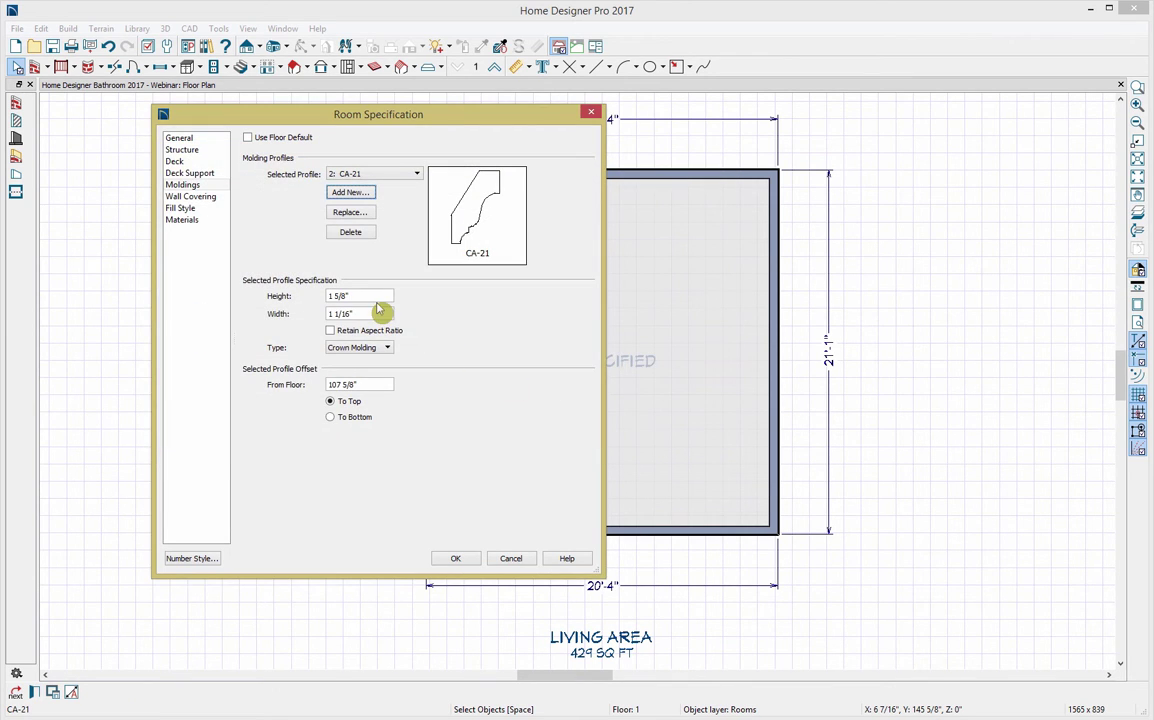
Set the CA-21 crown molding's height and width to 3" each
left_click_drag(360, 297, 311, 297)
type("3")
key("Tab")
type("3")
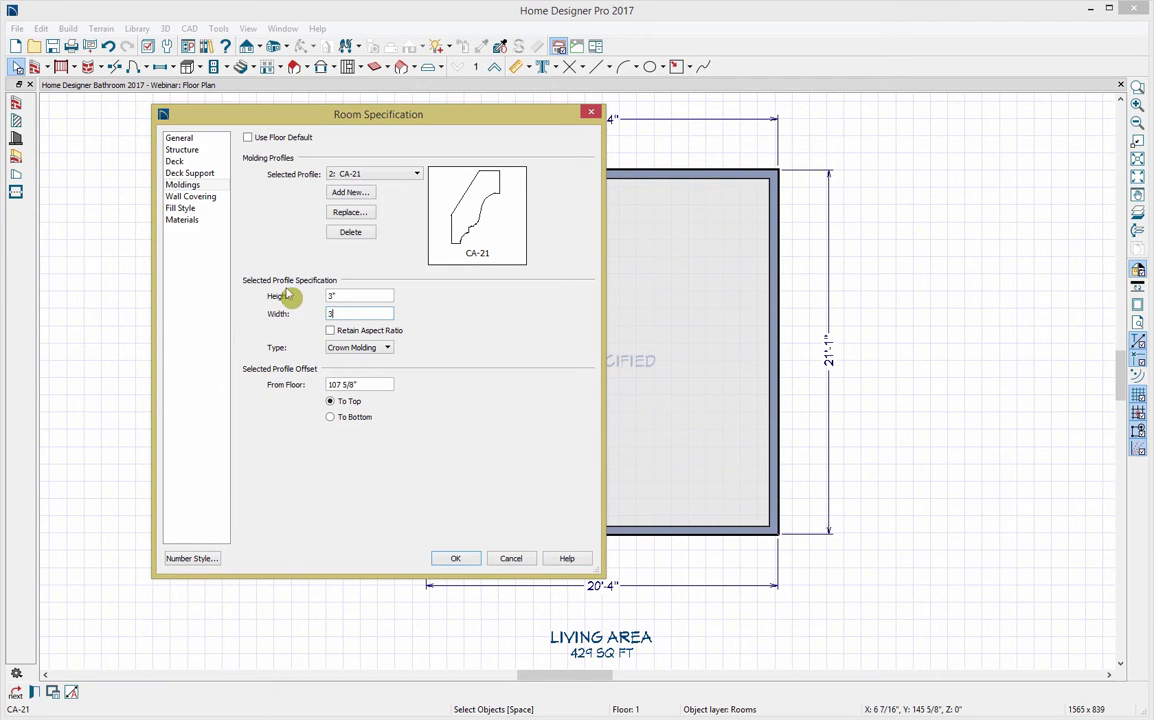
Assign the Ironwood P107 material from the Bathroom 2017 user catalog to the room's floor finish
left_click(207, 197)
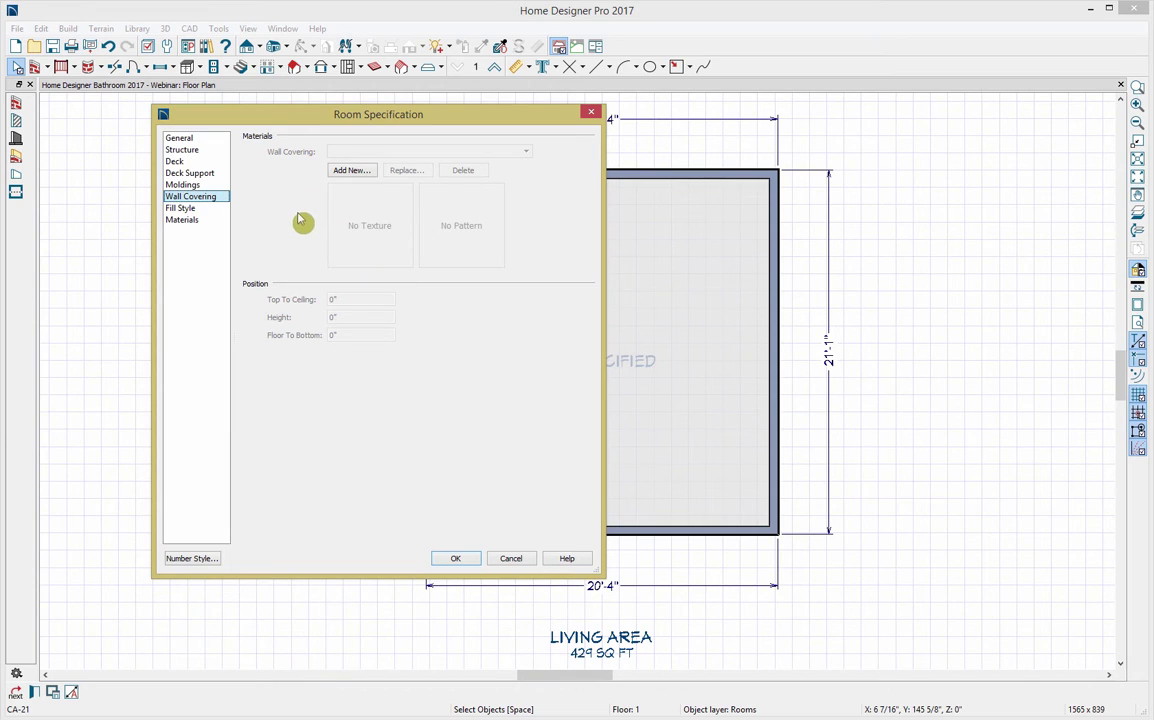
left_click(186, 220)
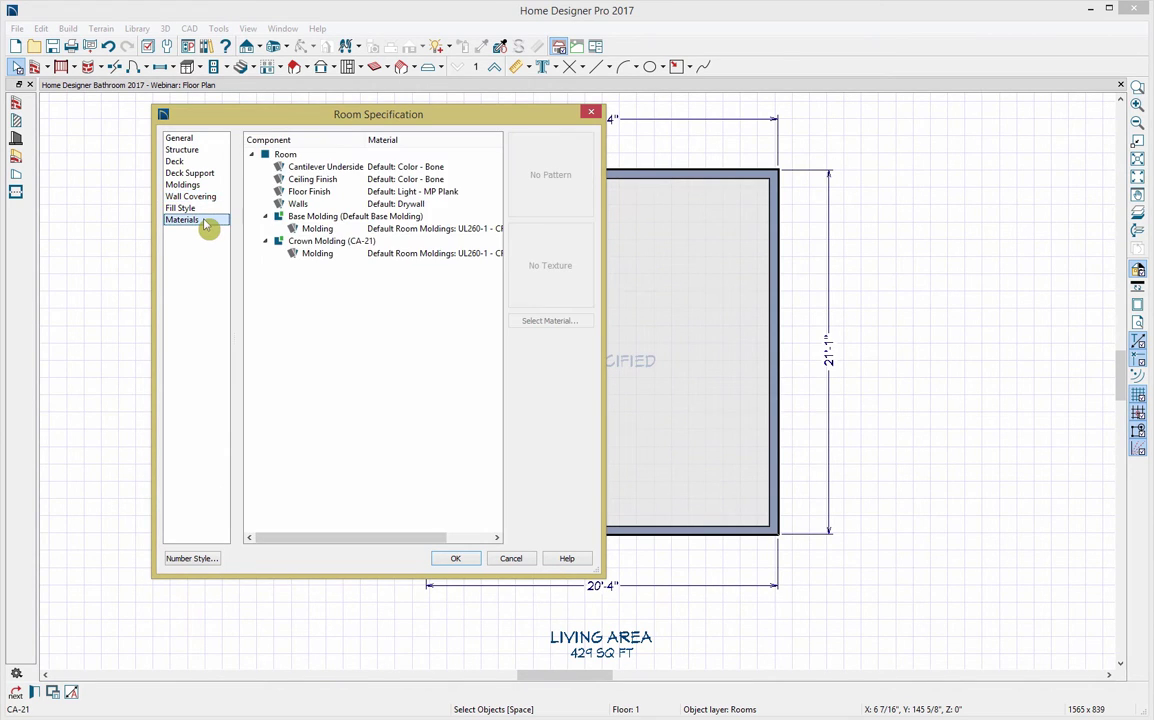
left_click(340, 197)
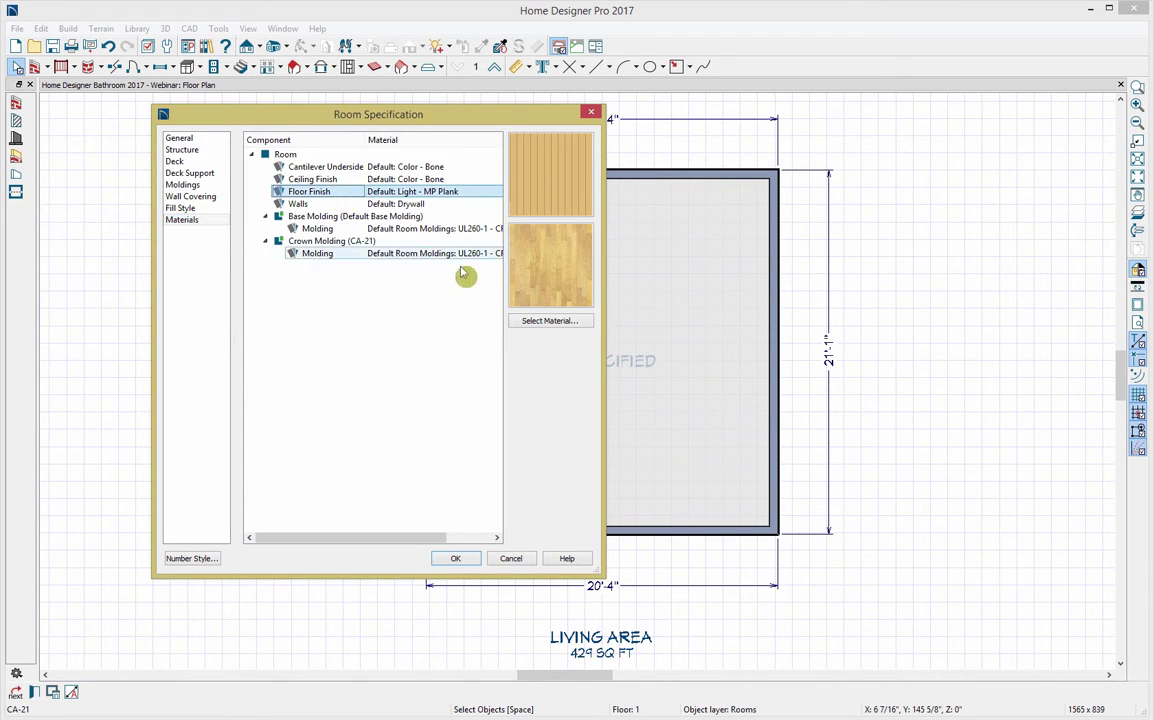
left_click(520, 321)
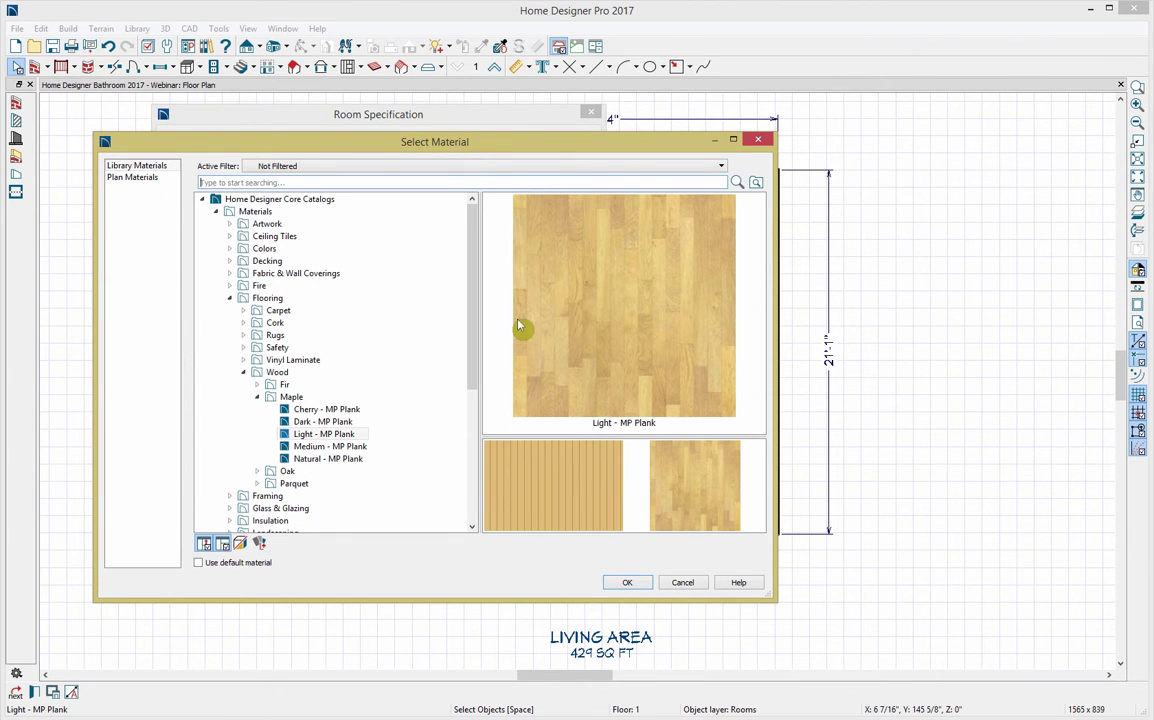
left_click(203, 200)
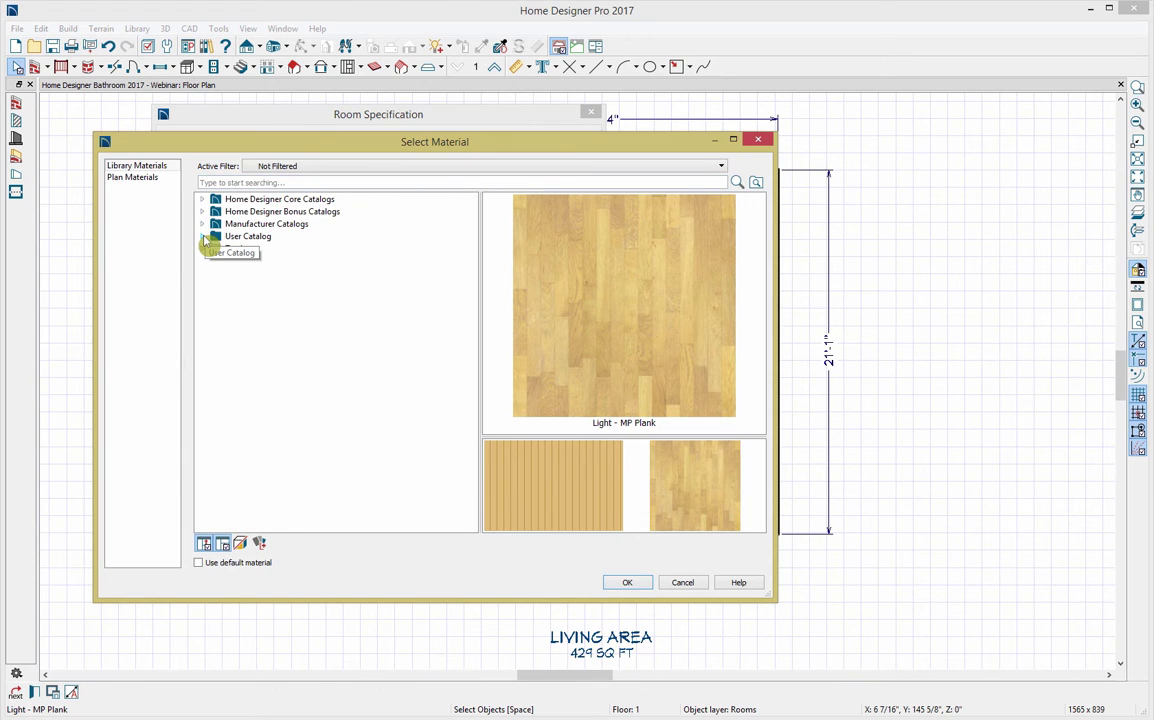
left_click(203, 237)
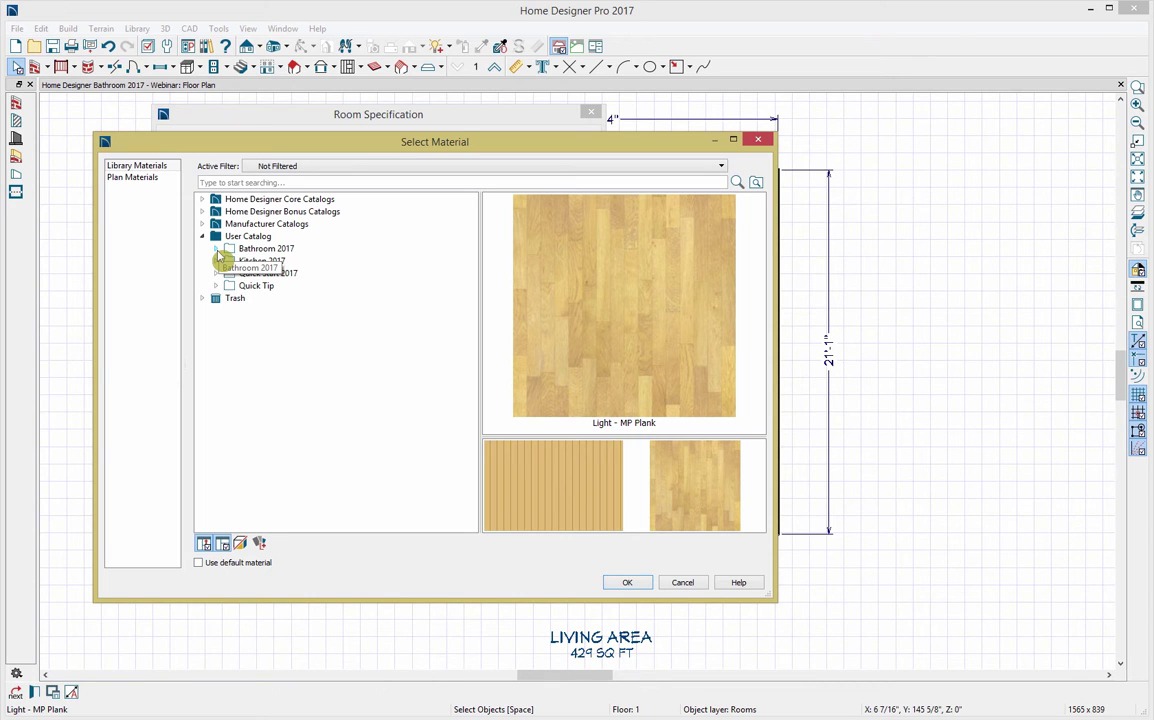
left_click(217, 250)
left_click(228, 260)
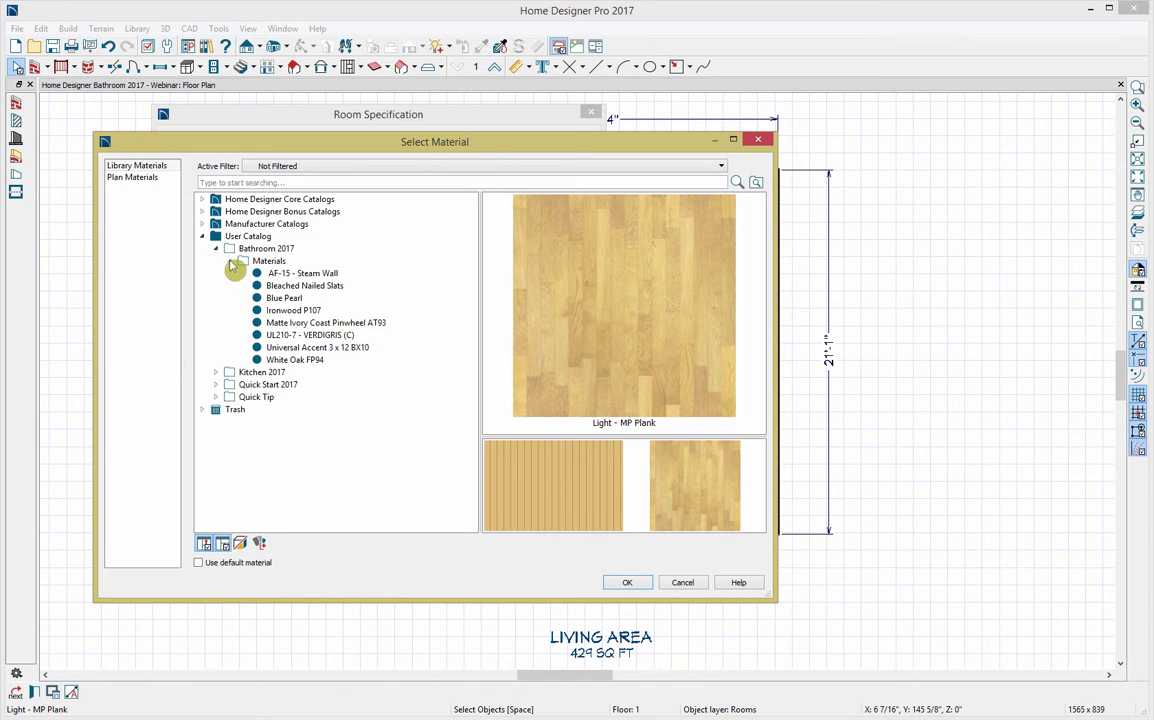
left_click(277, 310)
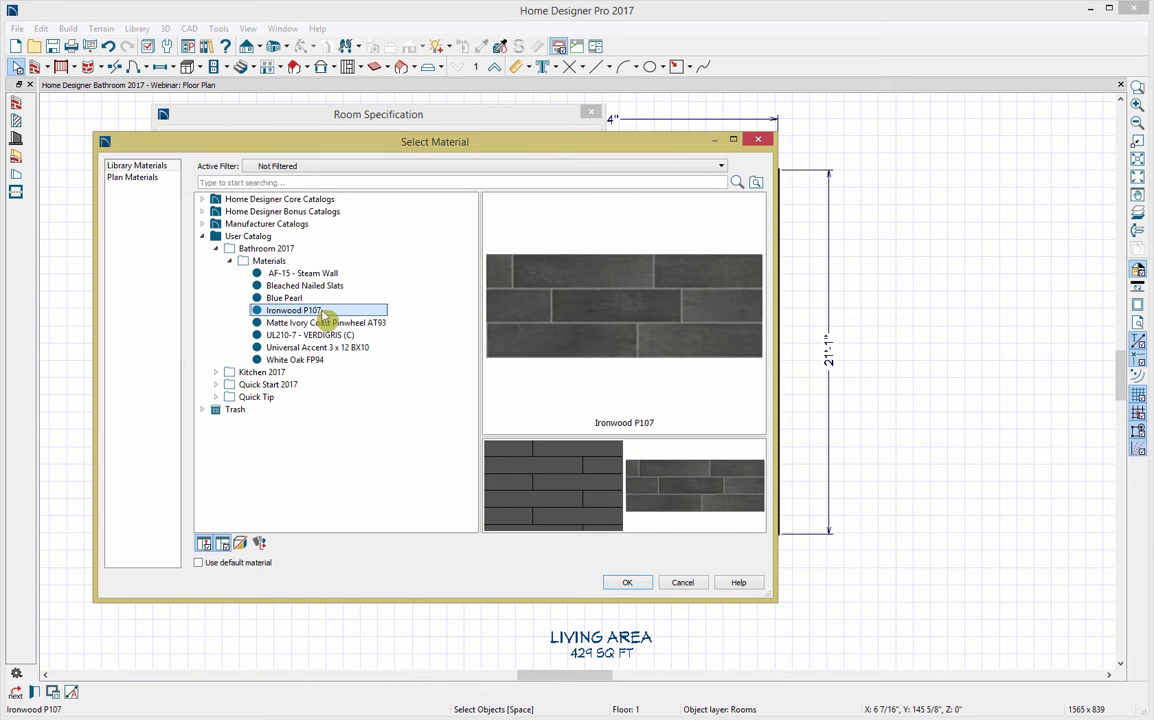
left_click(627, 582)
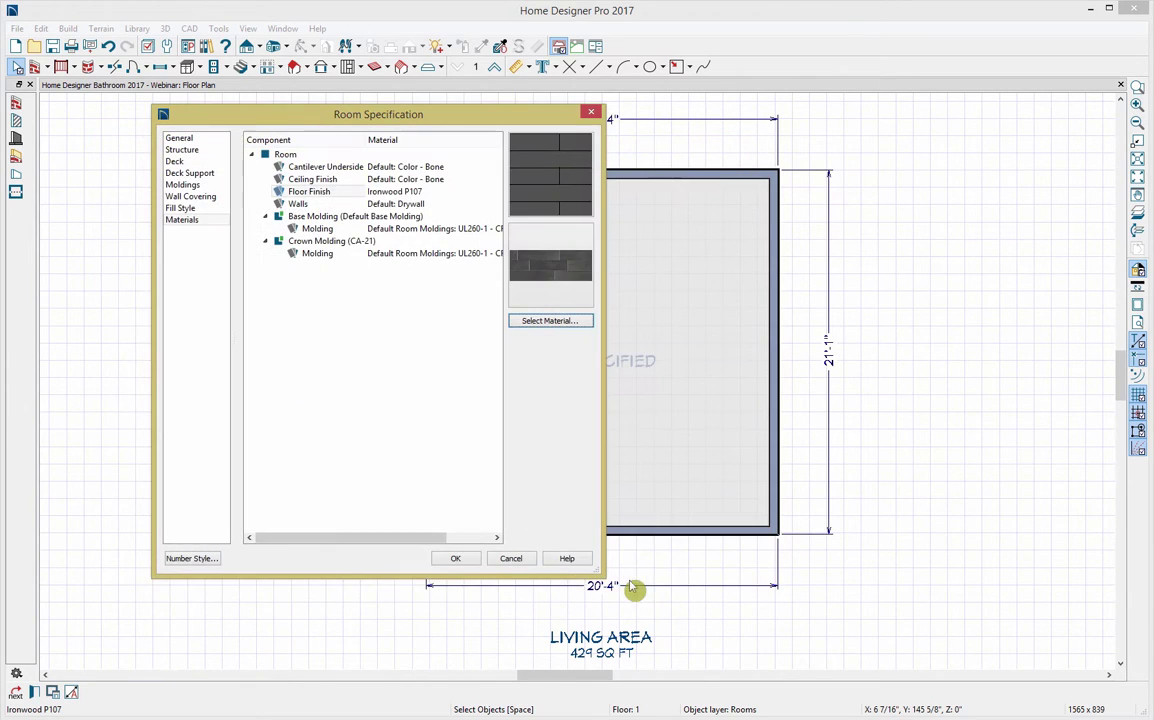
Assign the AF-15 - Steam Wall material from the Bathroom 2017 user catalog to the room's walls and apply the room specification
key("Down")
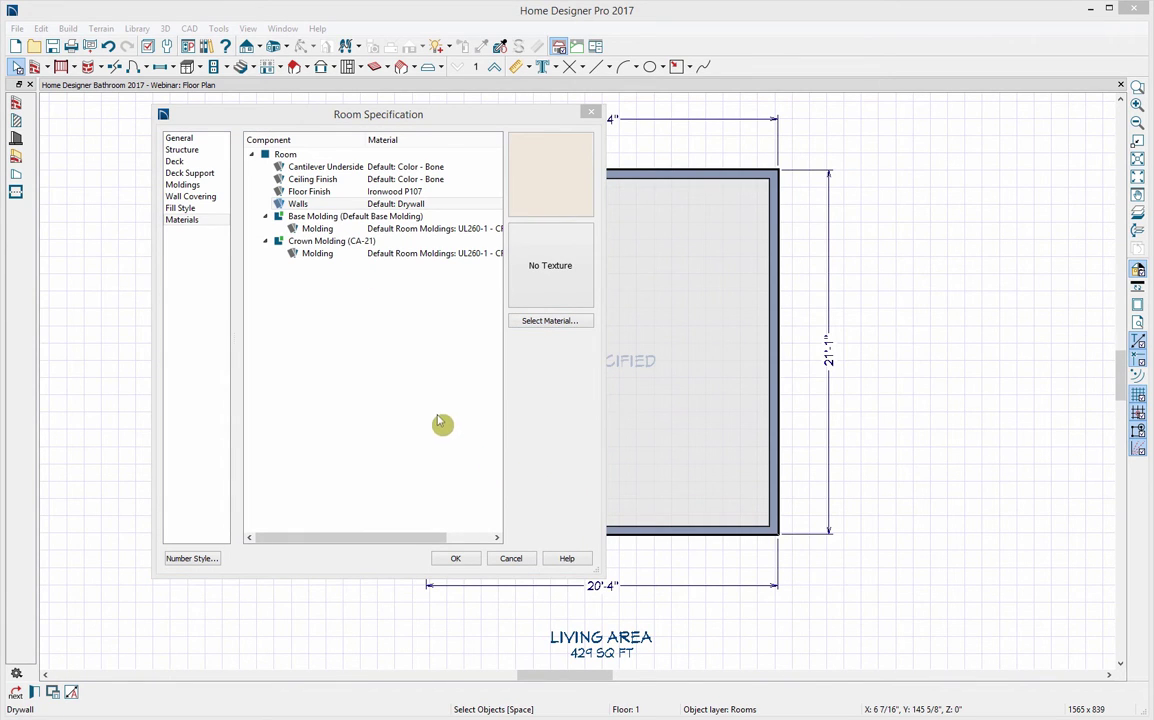
left_click(541, 322)
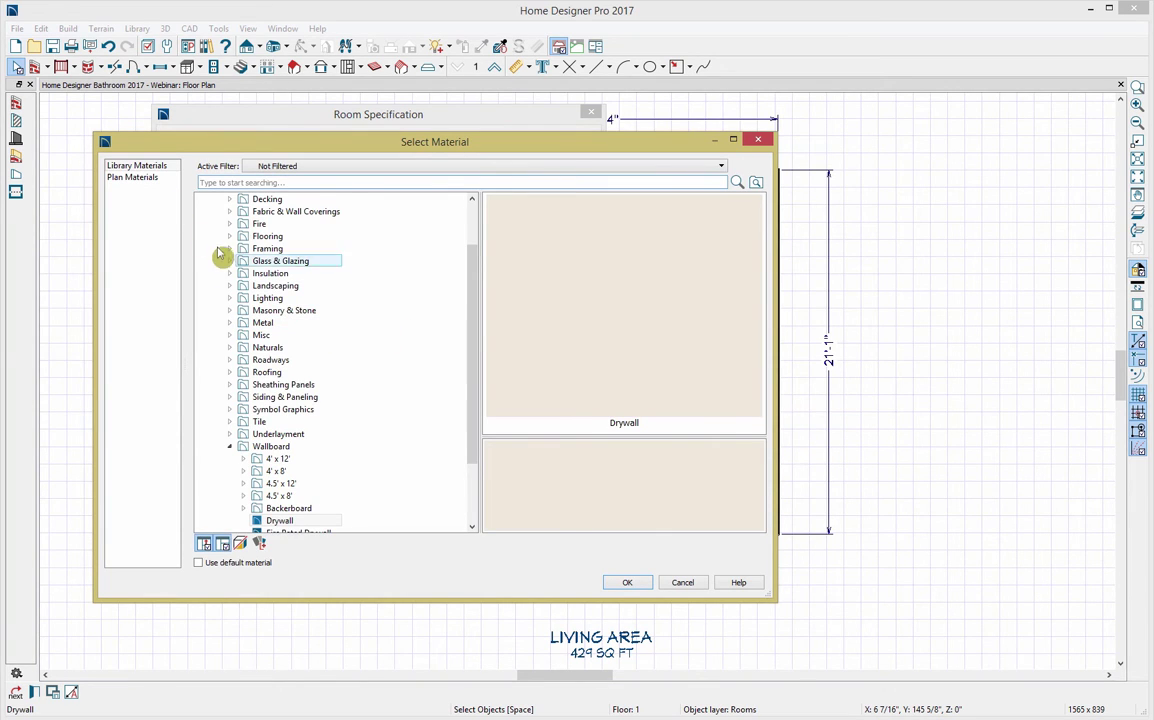
scroll(222, 258, "up", 2)
left_click(202, 201)
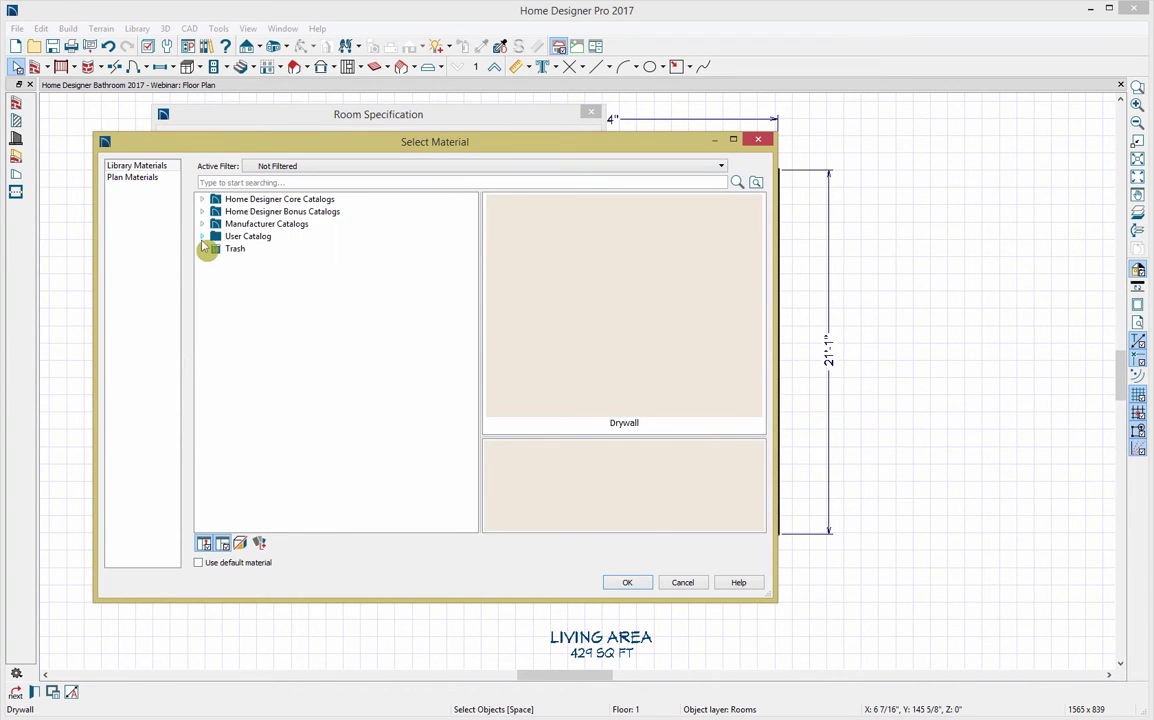
left_click(202, 236)
left_click(215, 248)
left_click(229, 260)
left_click(258, 274)
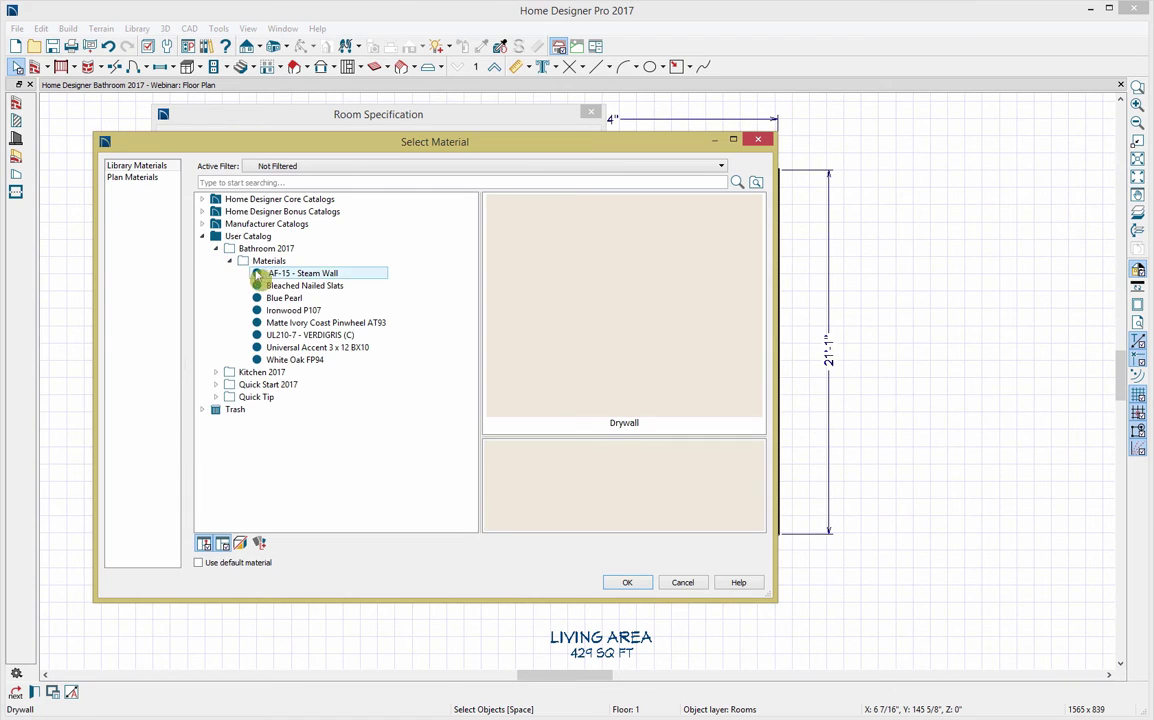
left_click(630, 584)
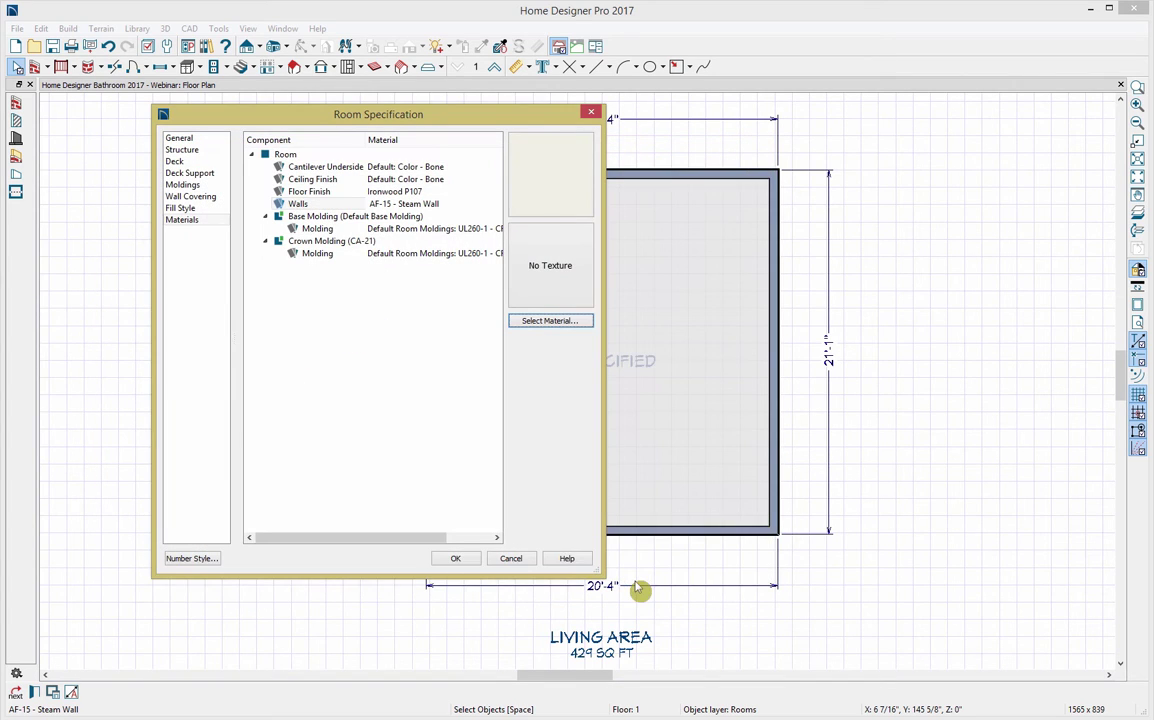
left_click(459, 559)
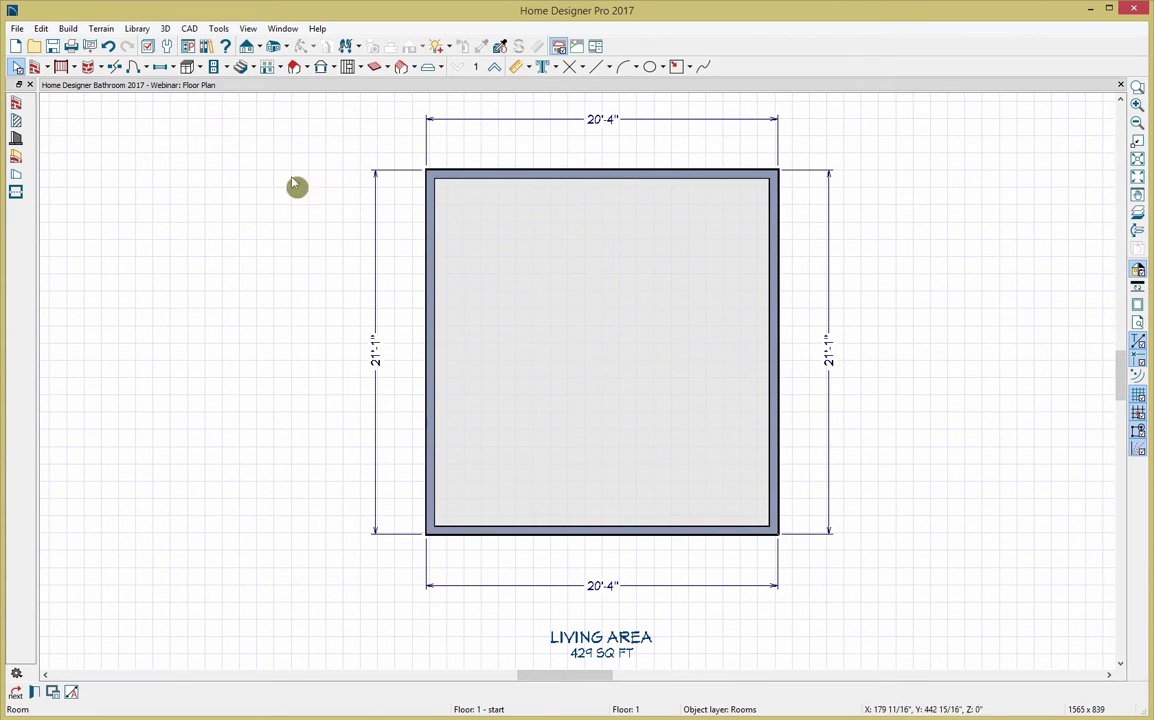
Create a Doll House View of the room and orbit it to show the floor and walls from above
left_click(287, 47)
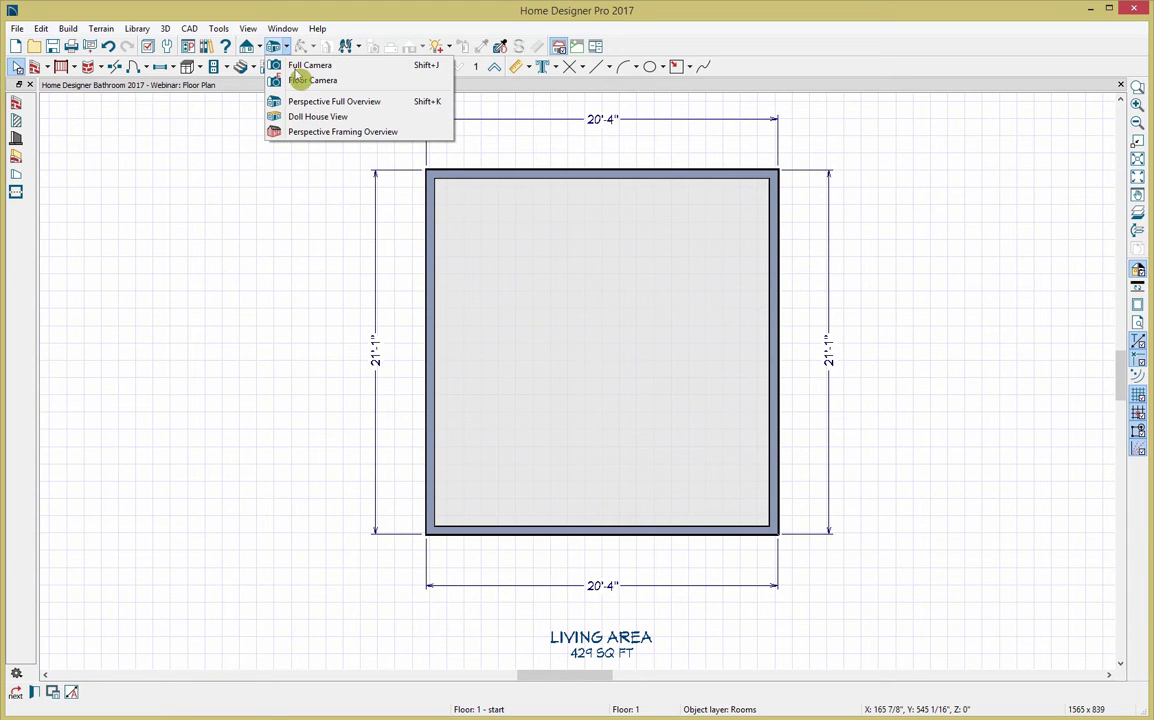
left_click(318, 117)
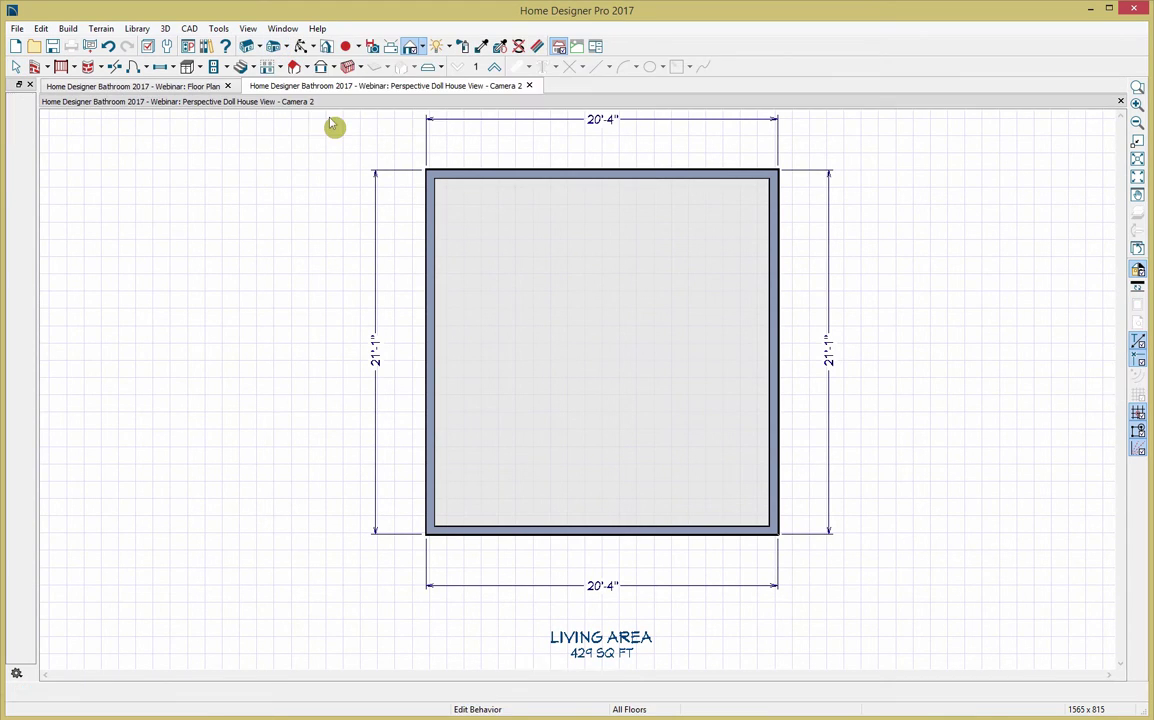
left_click_drag(510, 229, 587, 283)
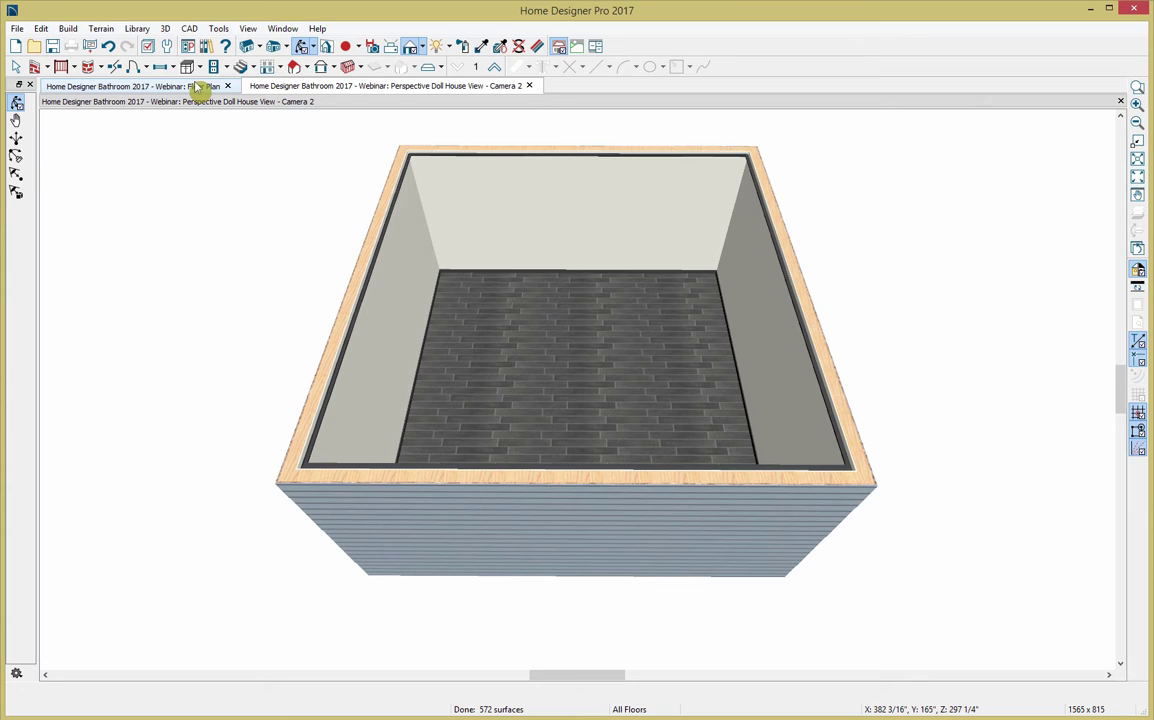
Tile the Doll House View and the floor plan vertically side by side, and fit the plan to its window
left_click(276, 30)
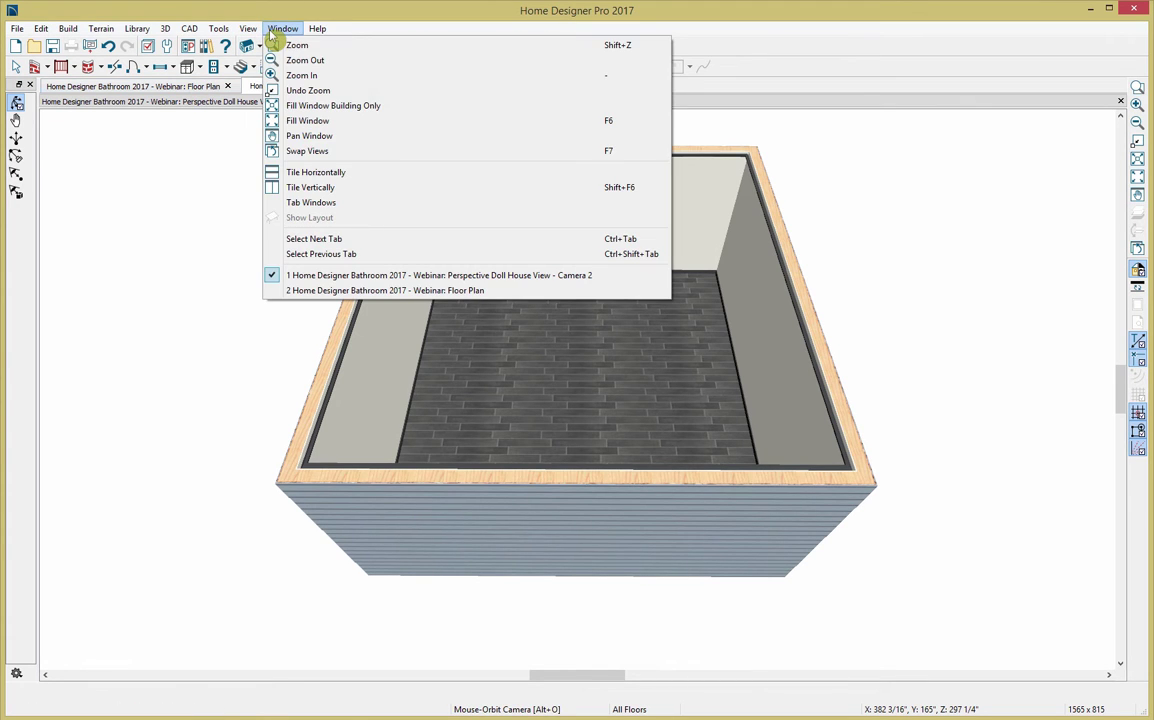
left_click(302, 187)
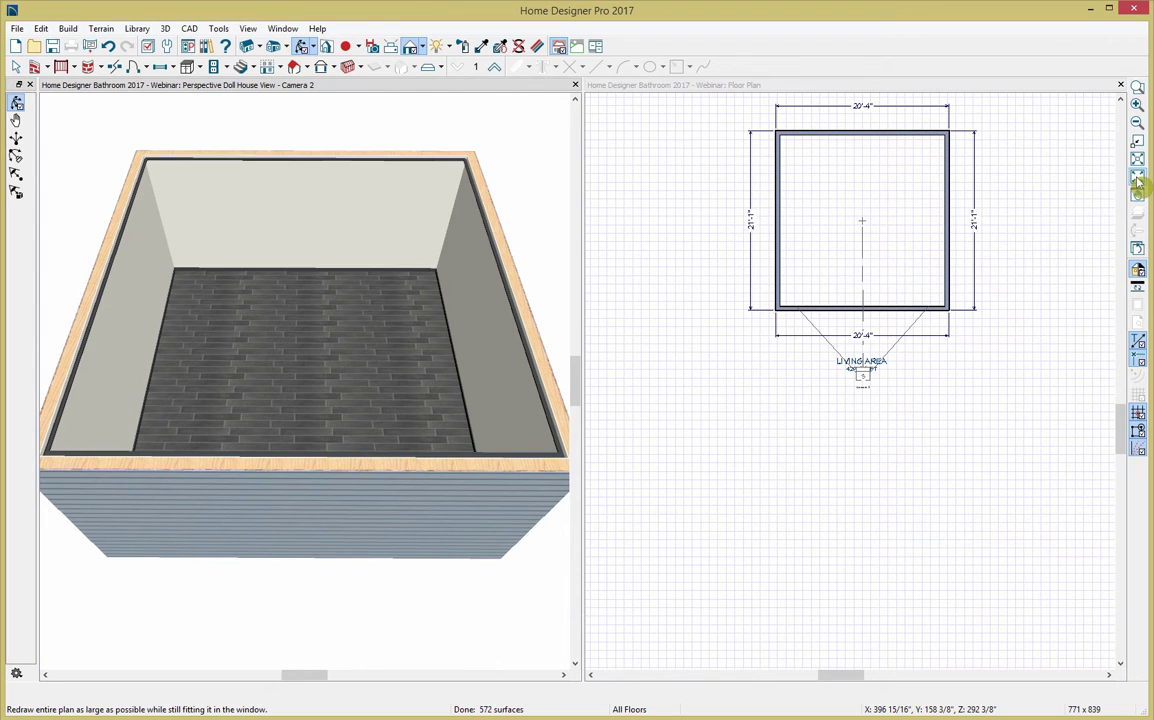
left_click(1124, 207)
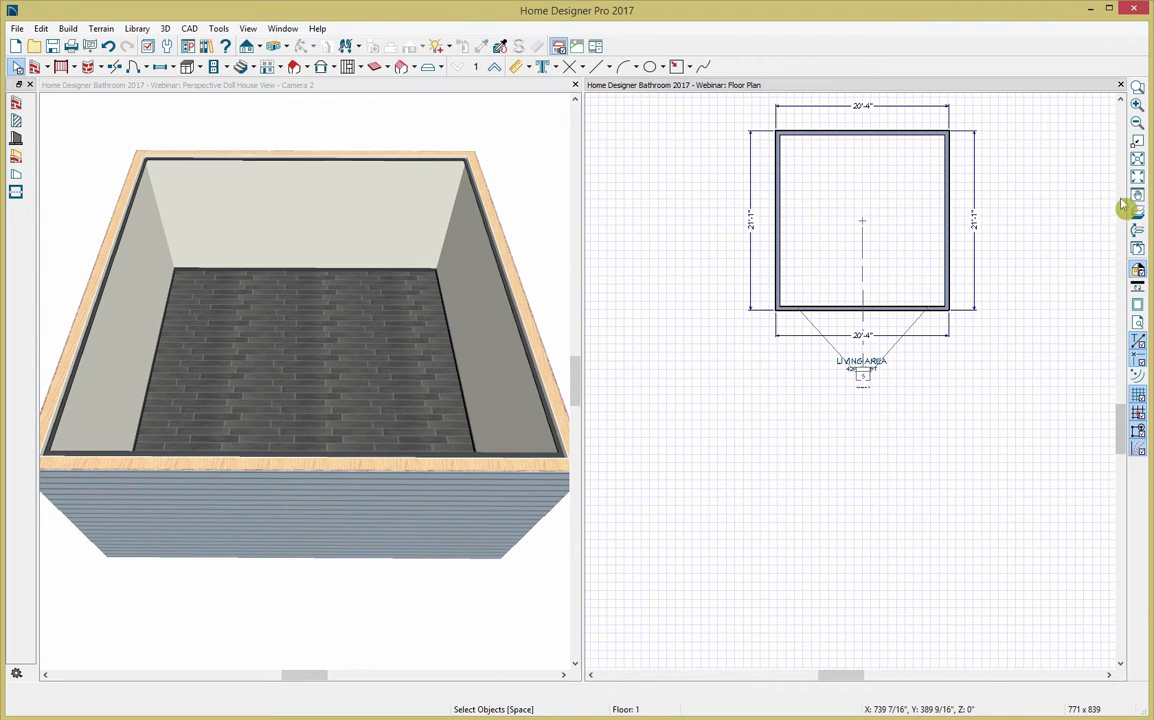
left_click(1137, 176)
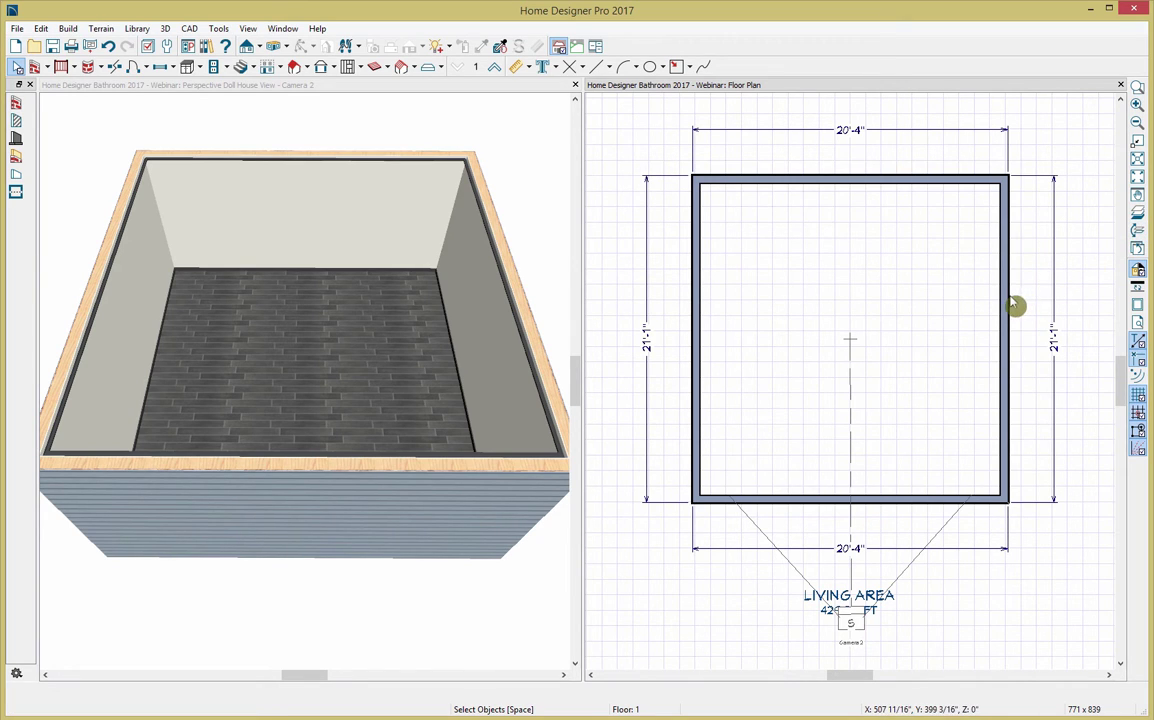
Set the length of the upper exterior wall to 22' by moving its right end
left_click(886, 182)
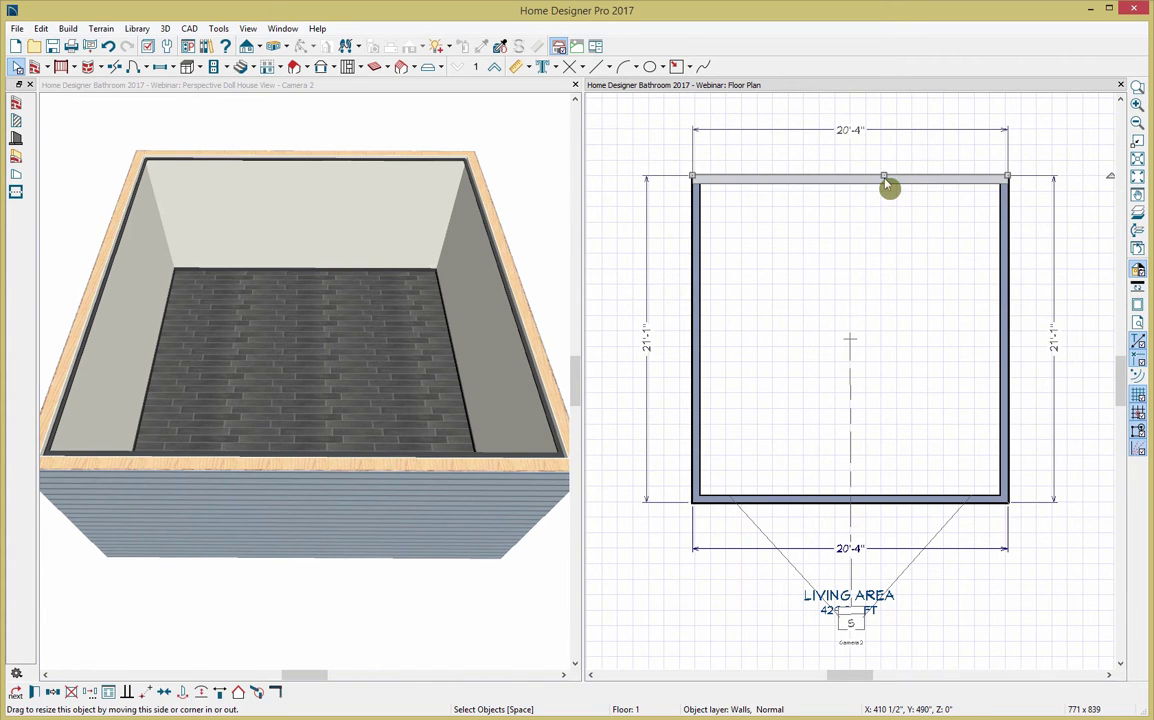
left_click(852, 133)
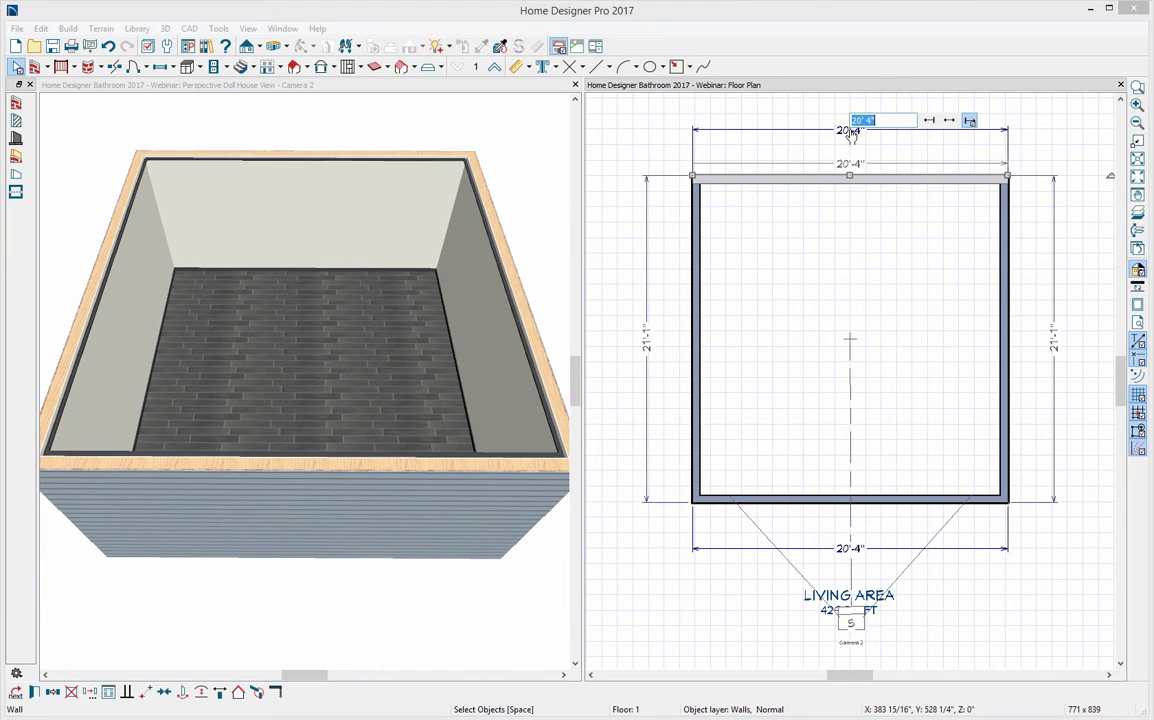
type("22'")
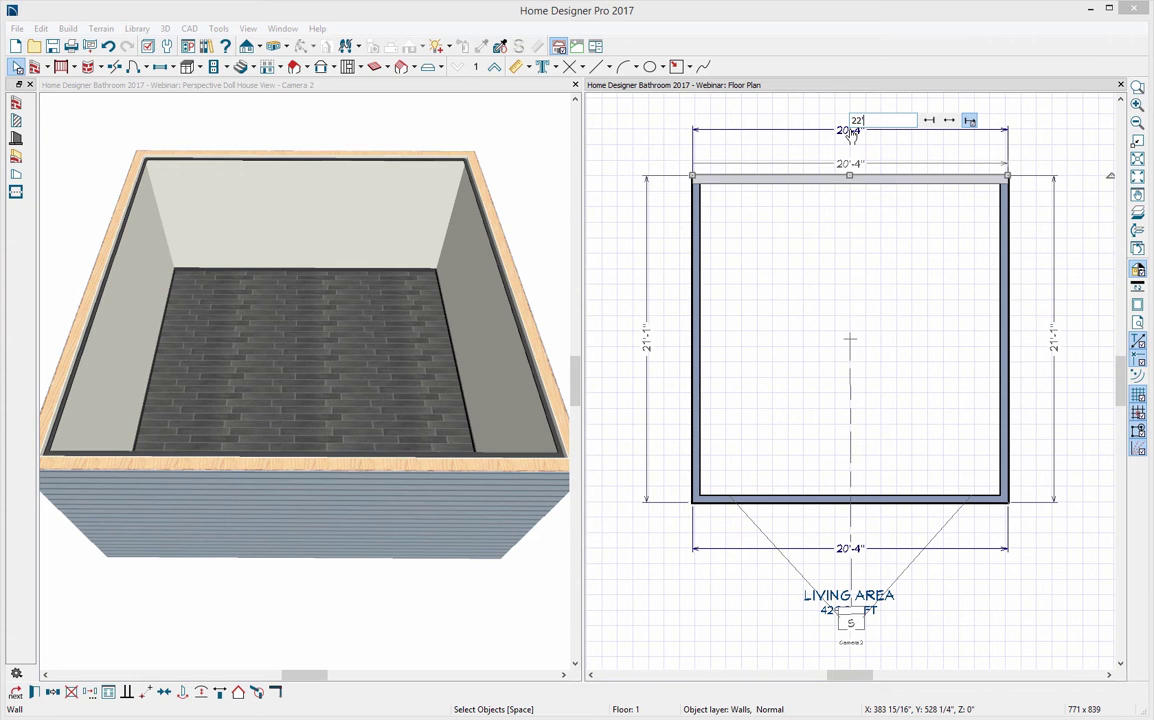
left_click(970, 122)
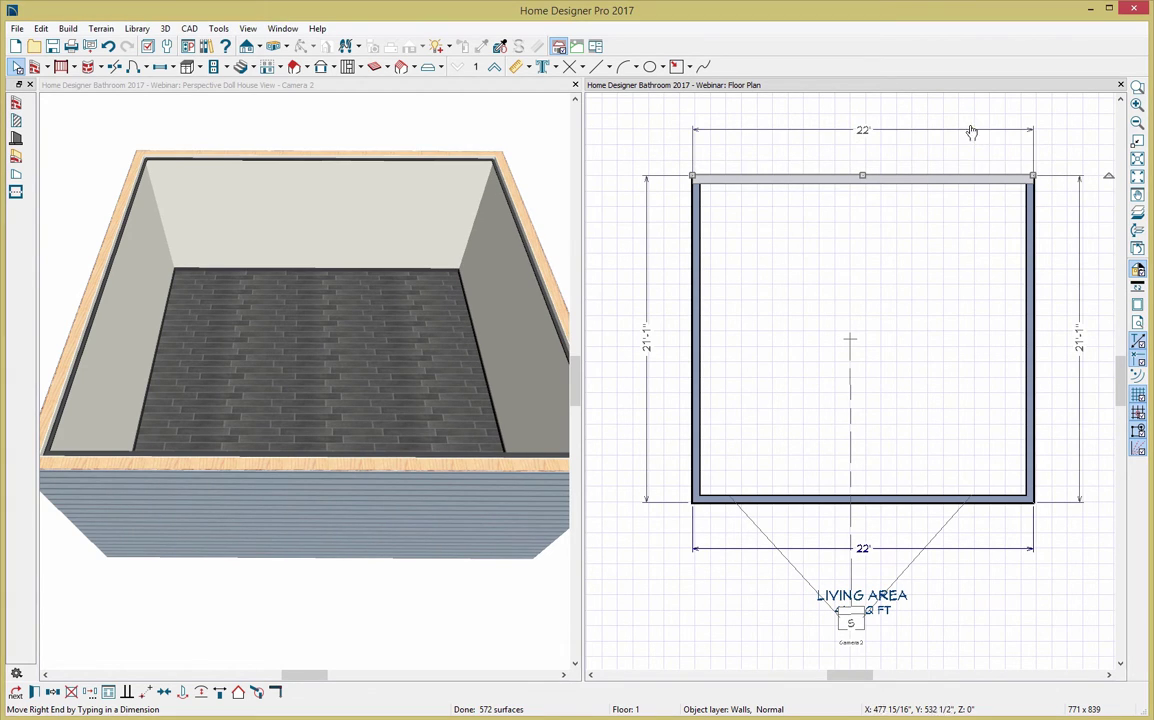
Move the upper exterior wall to make the building 31' deep and fit the plan to its window
left_click(1034, 286)
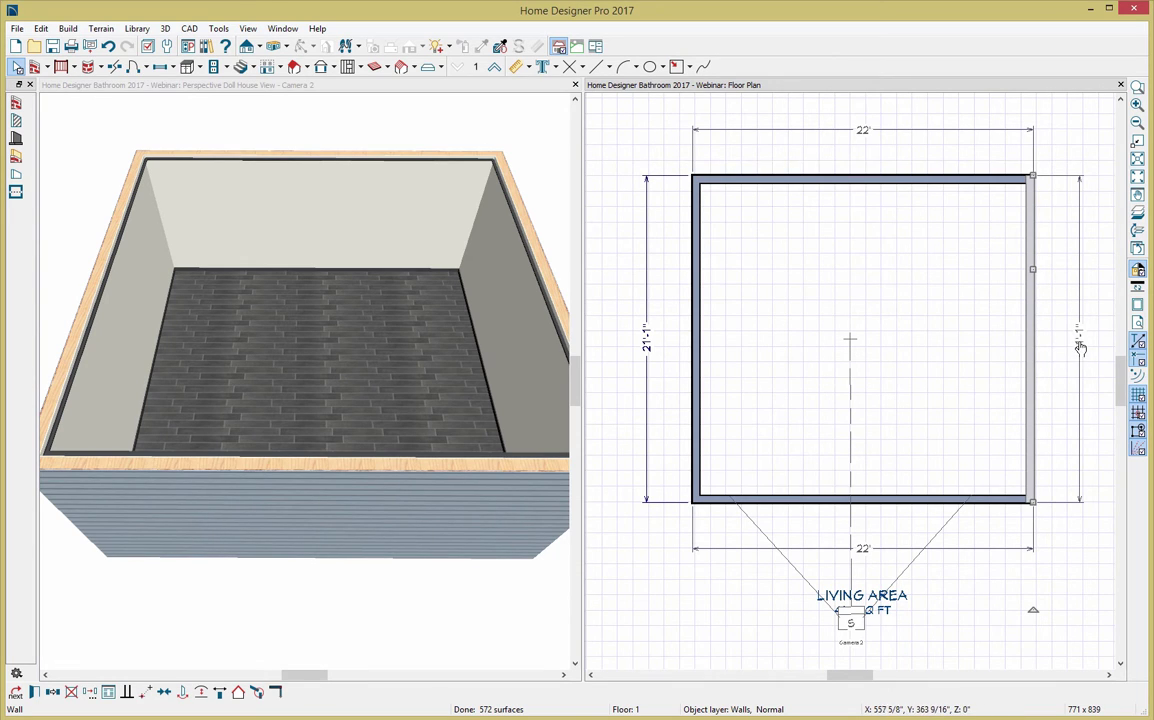
left_click(906, 176)
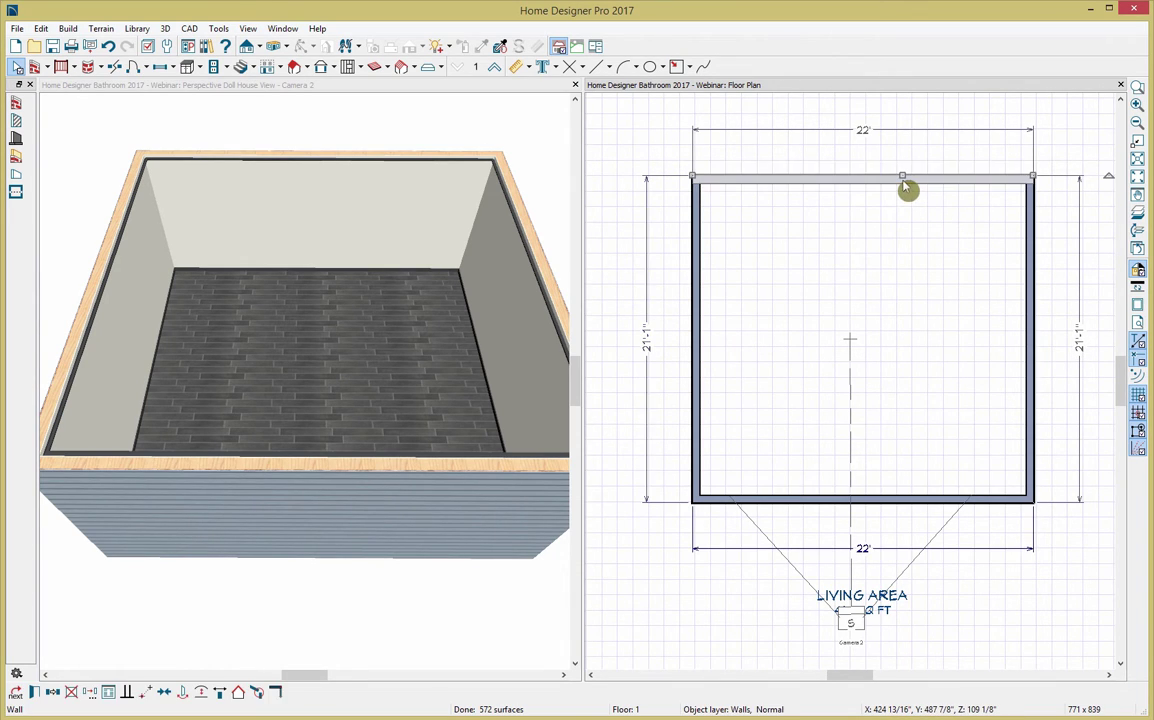
left_click(1078, 345)
type("31'")
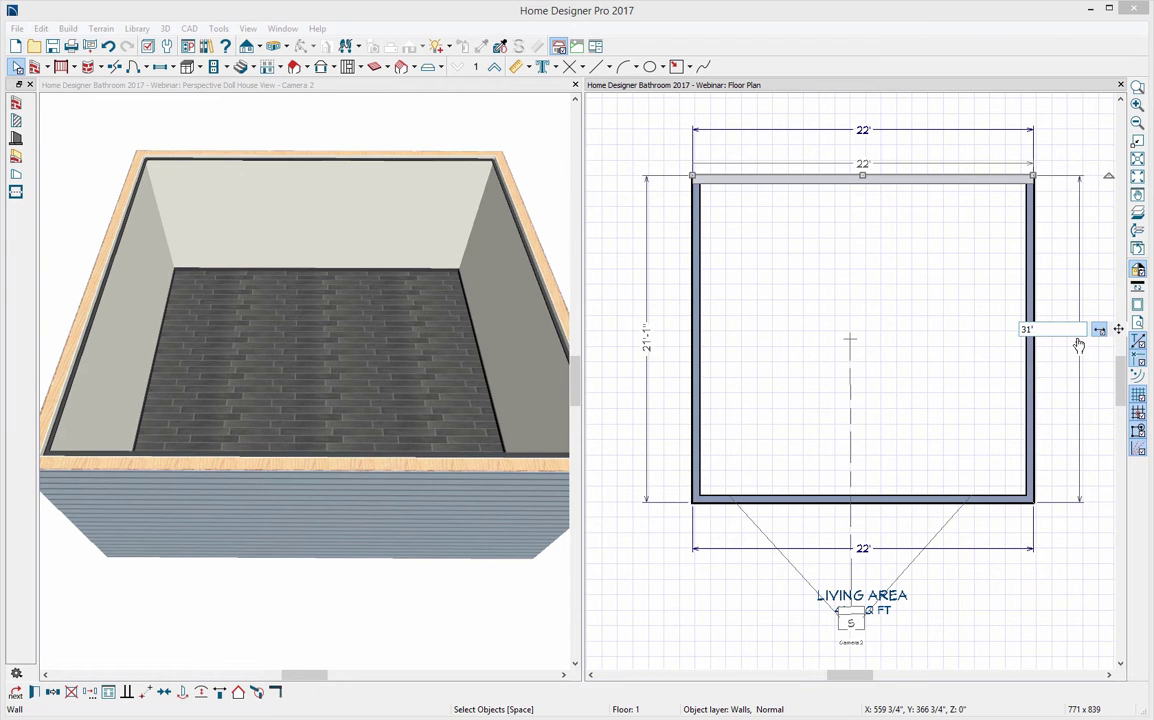
key("Return")
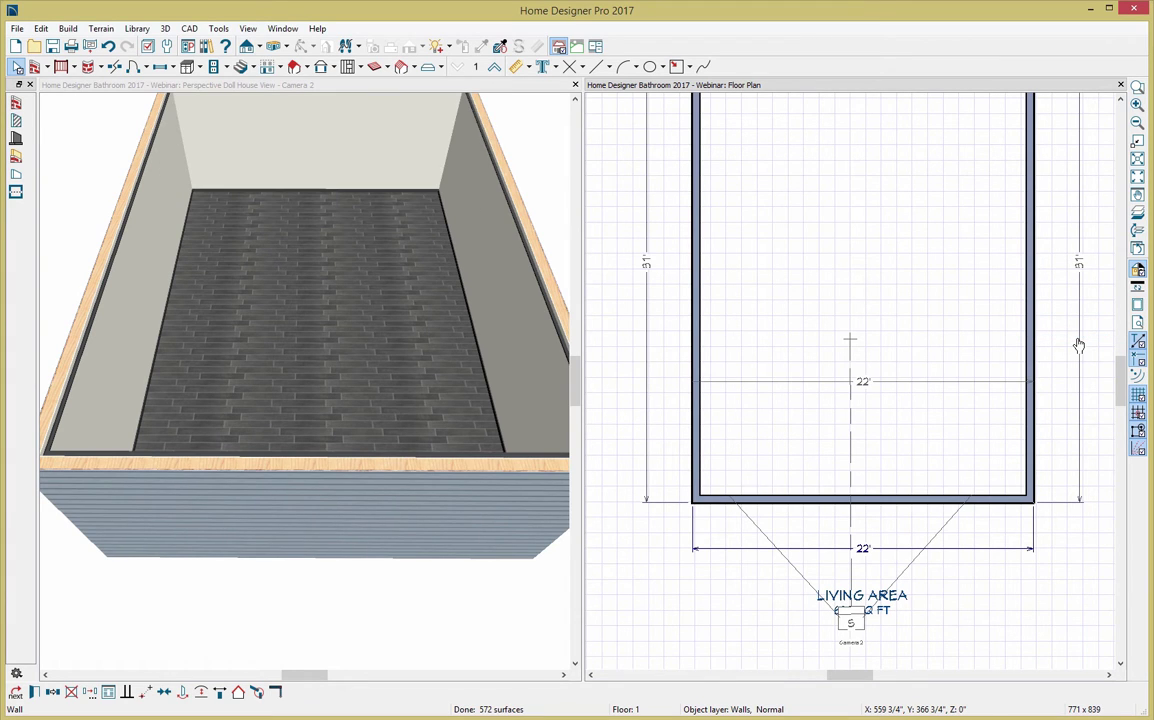
left_click(1137, 177)
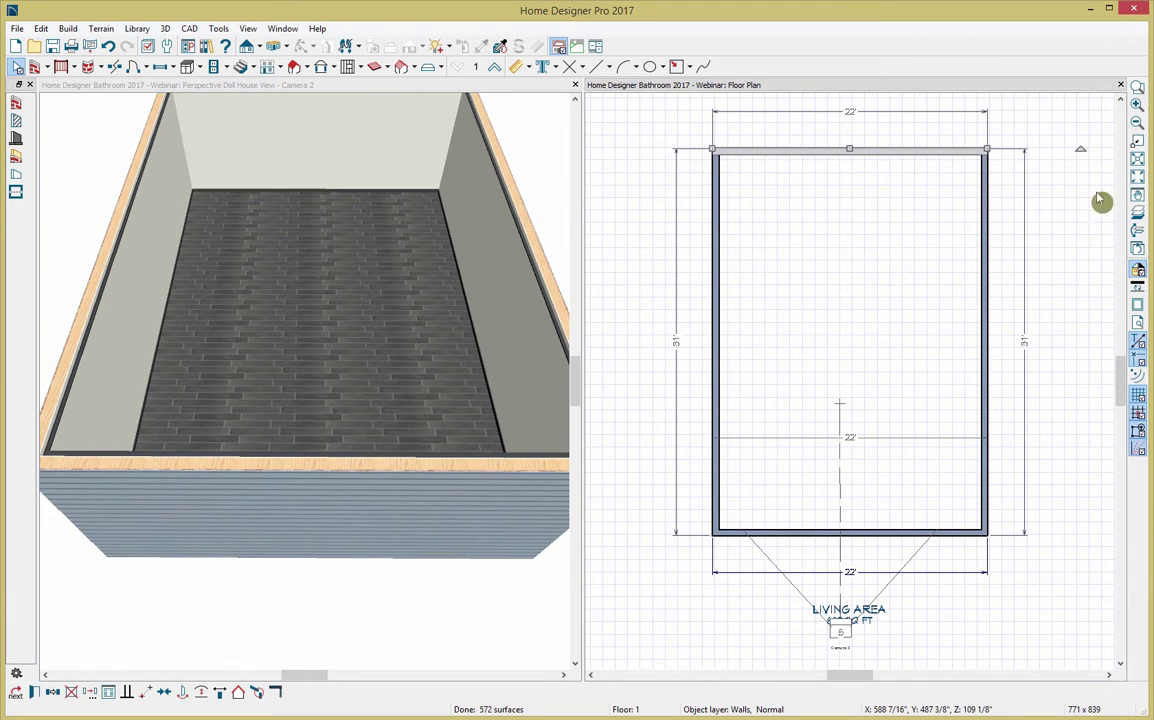
View the whole enlarged building in the Doll House View and consult the Dollhouse overview image for the interior layout
left_click(455, 310)
scroll(385, 285, "down", 5)
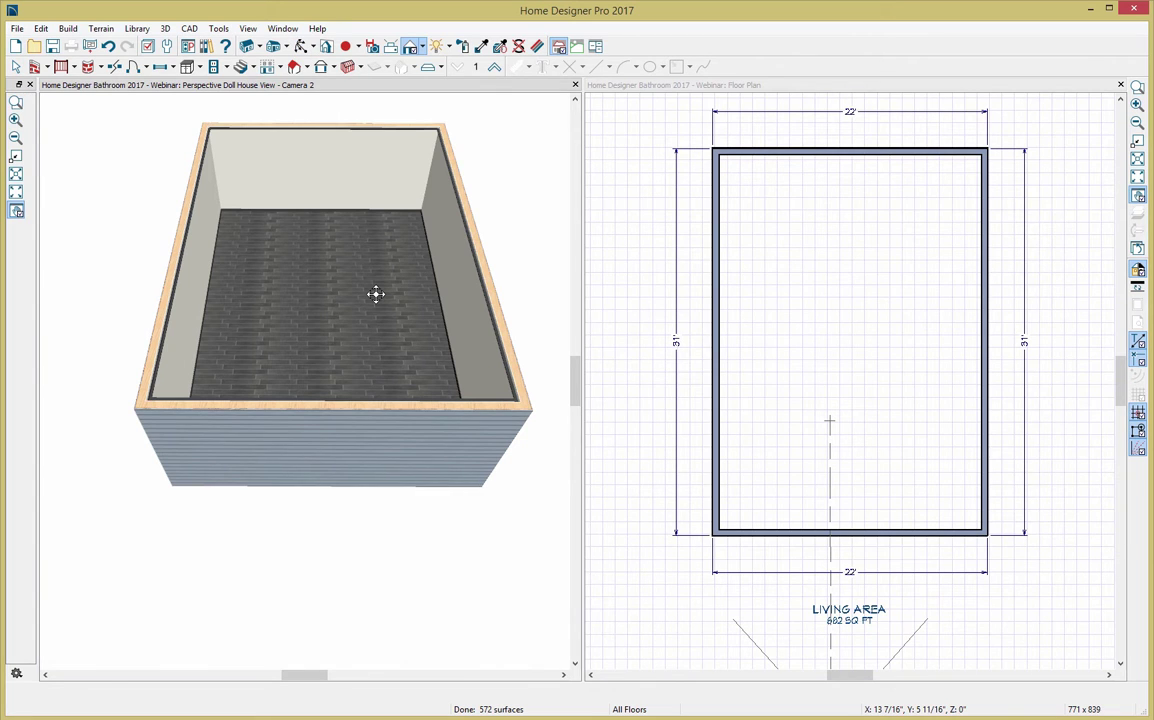
left_click_drag(374, 301, 359, 311)
middle_click_drag(359, 311, 366, 311)
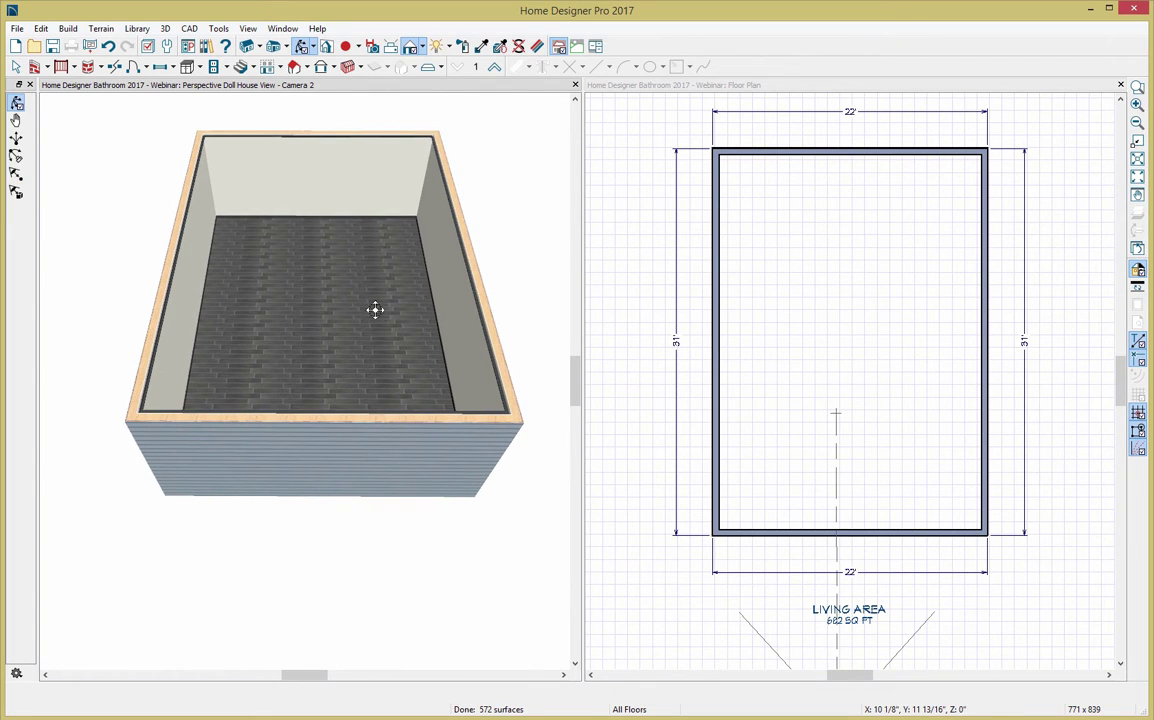
left_click(811, 320)
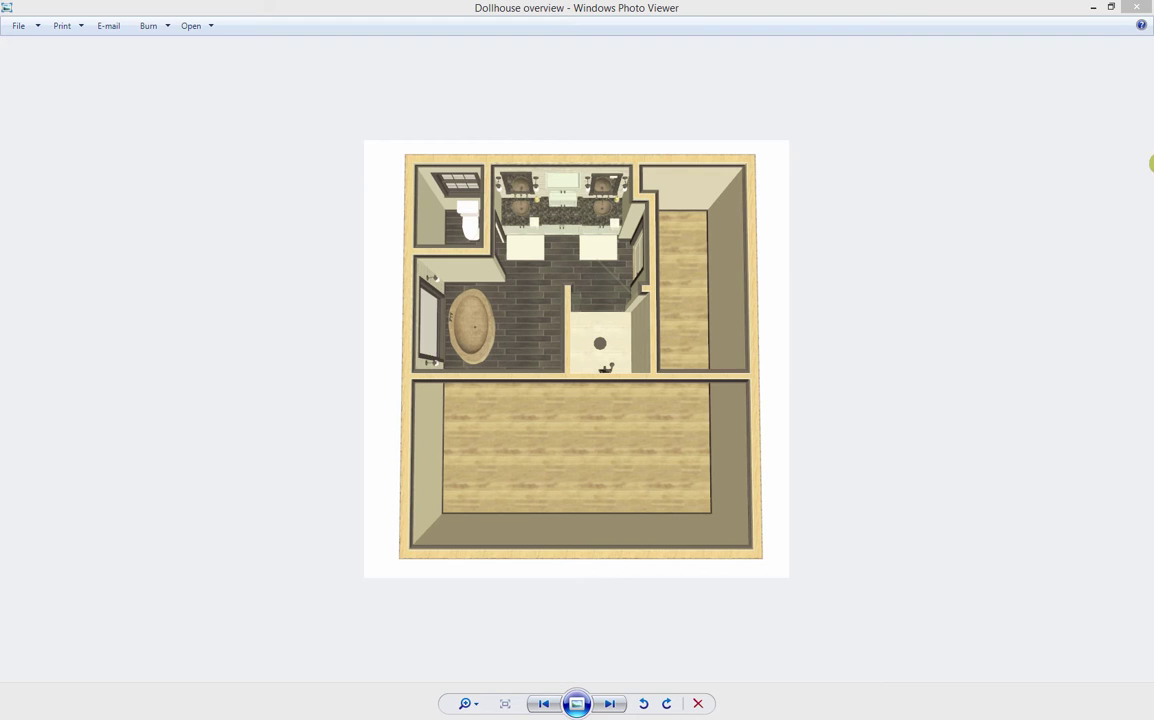
left_click(1137, 7)
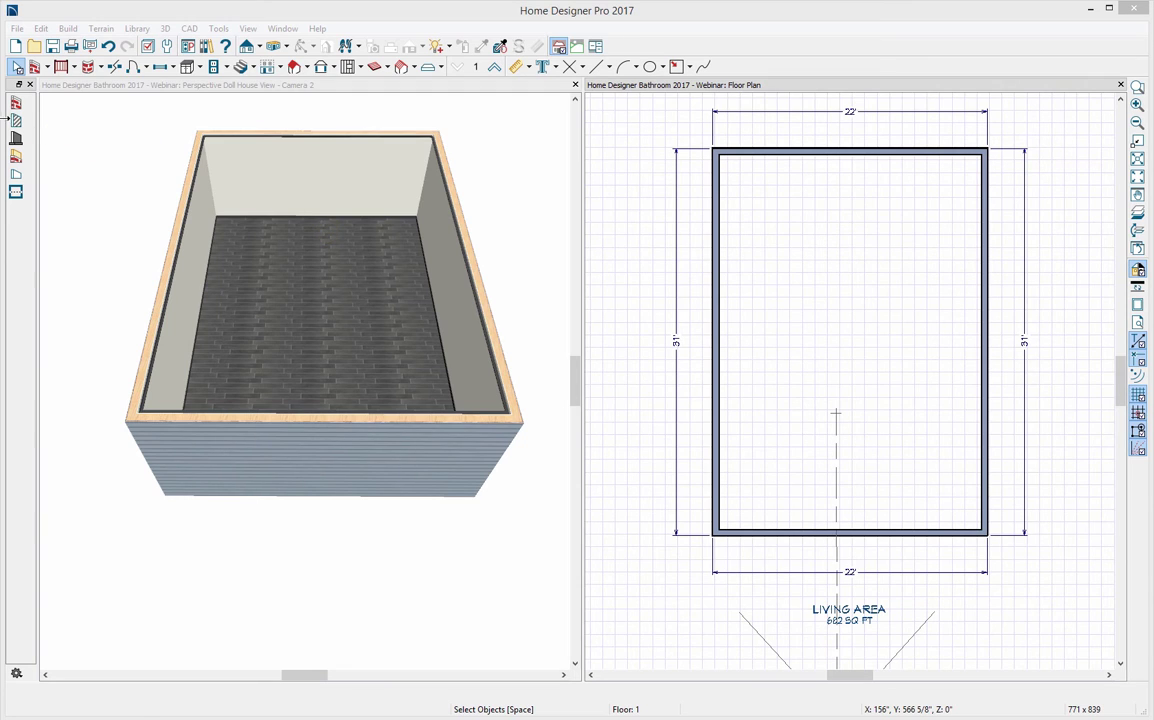
Draw interior walls: a full-width partition about 17'-3" below the upper wall, an upper-left enclosure about 5'-10" by 5'-1", and a jogged upper-right wall
left_click(16, 122)
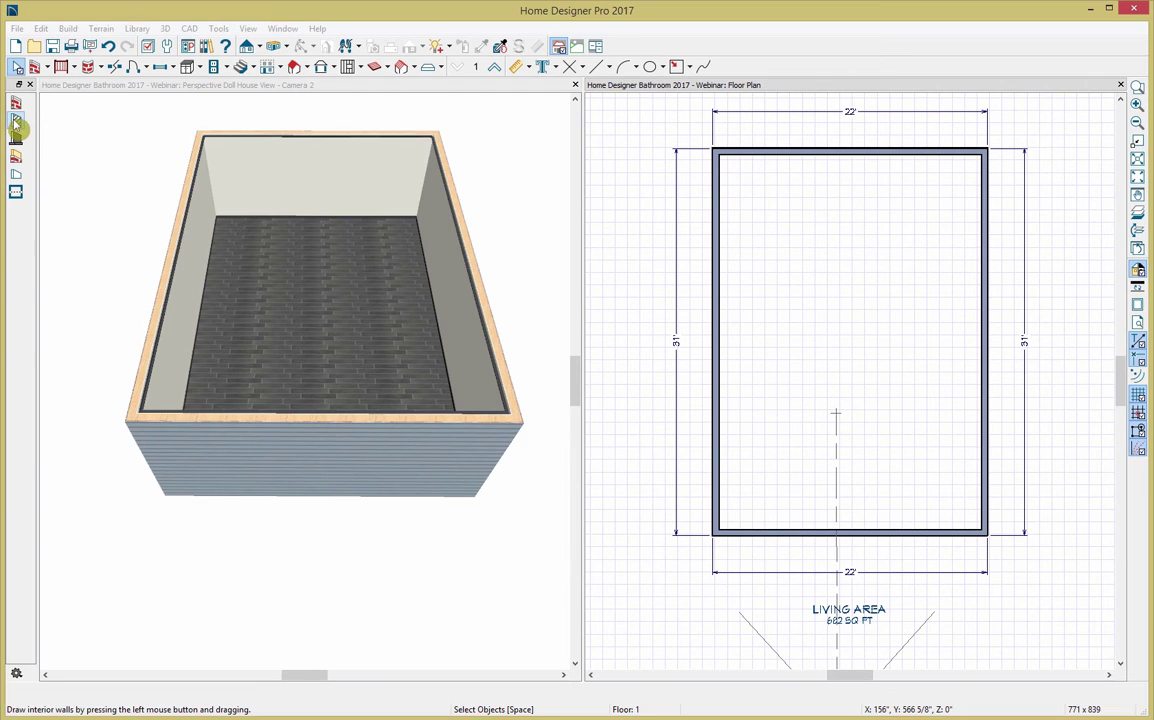
left_click(15, 122)
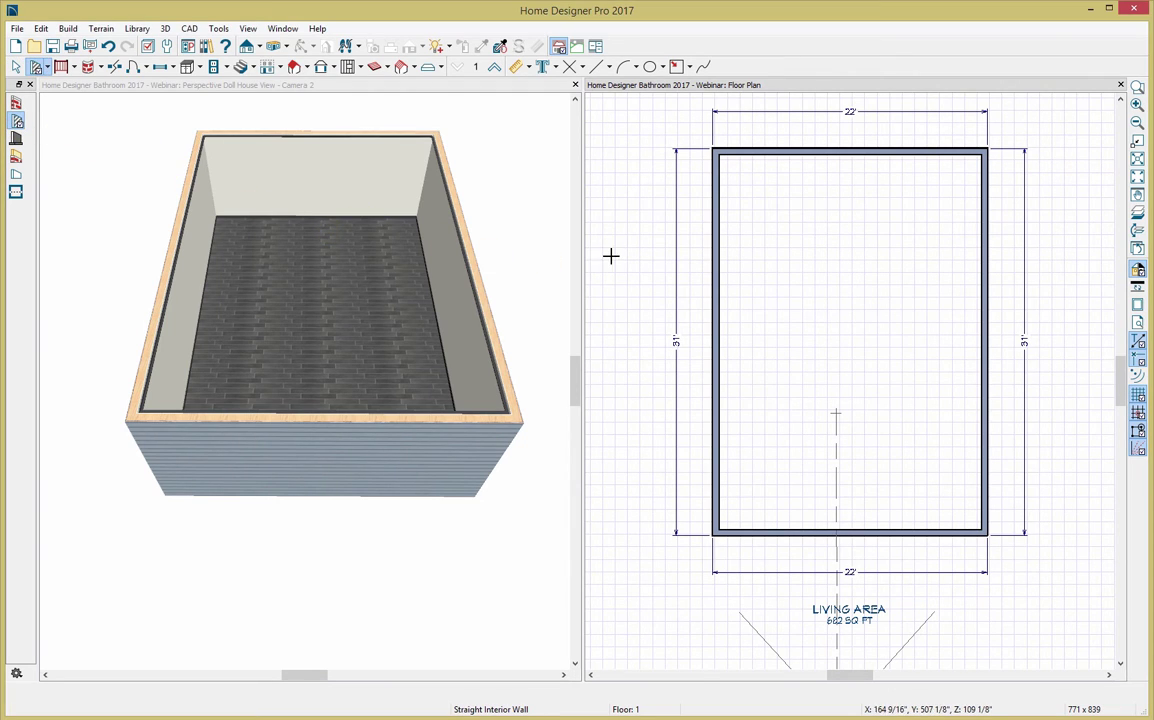
left_click_drag(718, 357, 984, 363)
left_click_drag(789, 188, 718, 210)
mouse_move(921, 157)
left_mouse_down()
mouse_move(922, 177)
mouse_move(941, 178)
mouse_move(941, 360)
left_mouse_up()
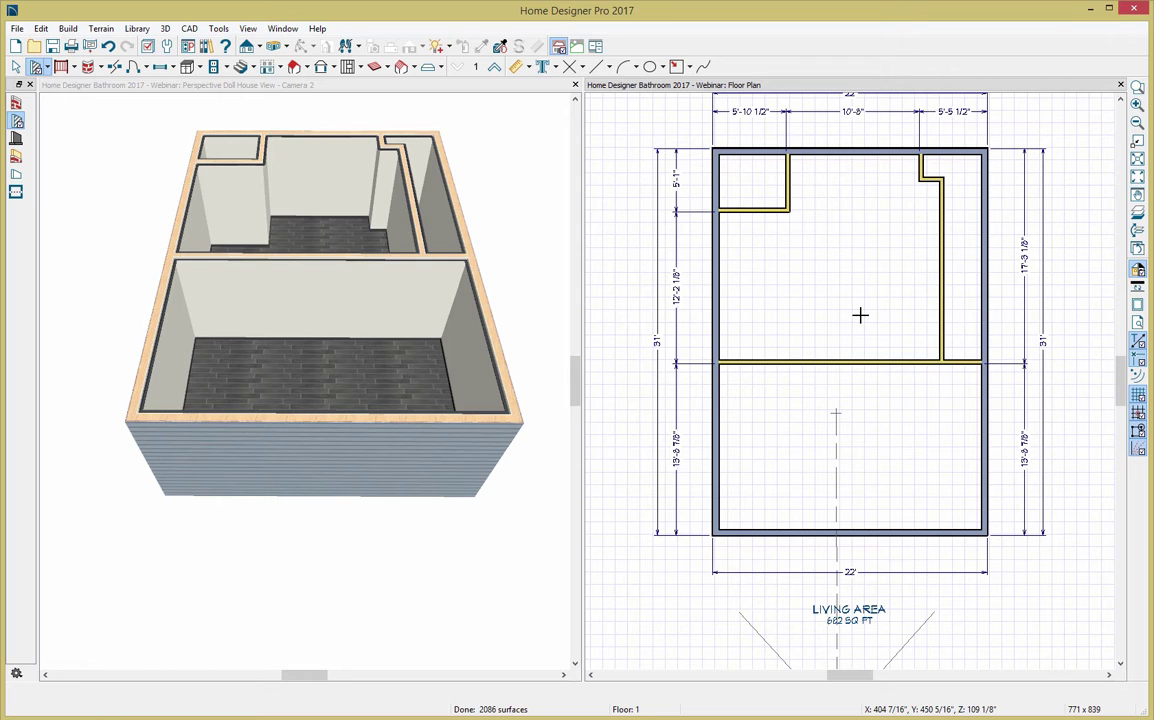
key("space")
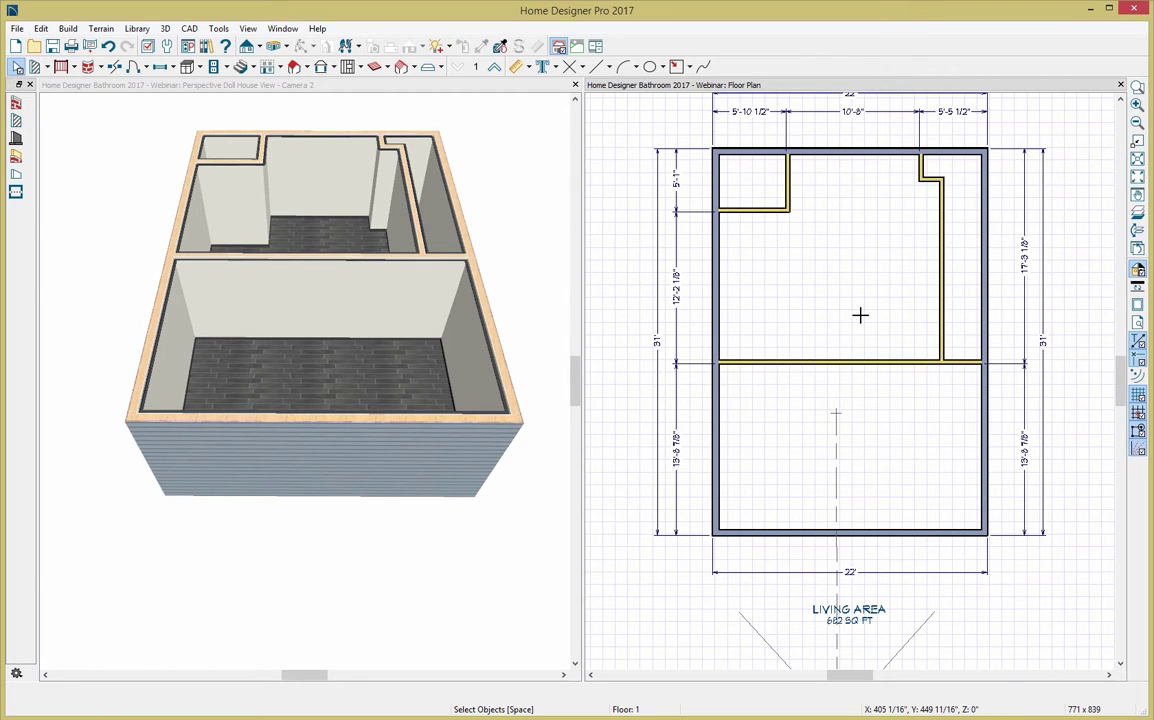
Set the vertical wall of the small upper-left enclosure to 5' from the left exterior wall
left_click(791, 185)
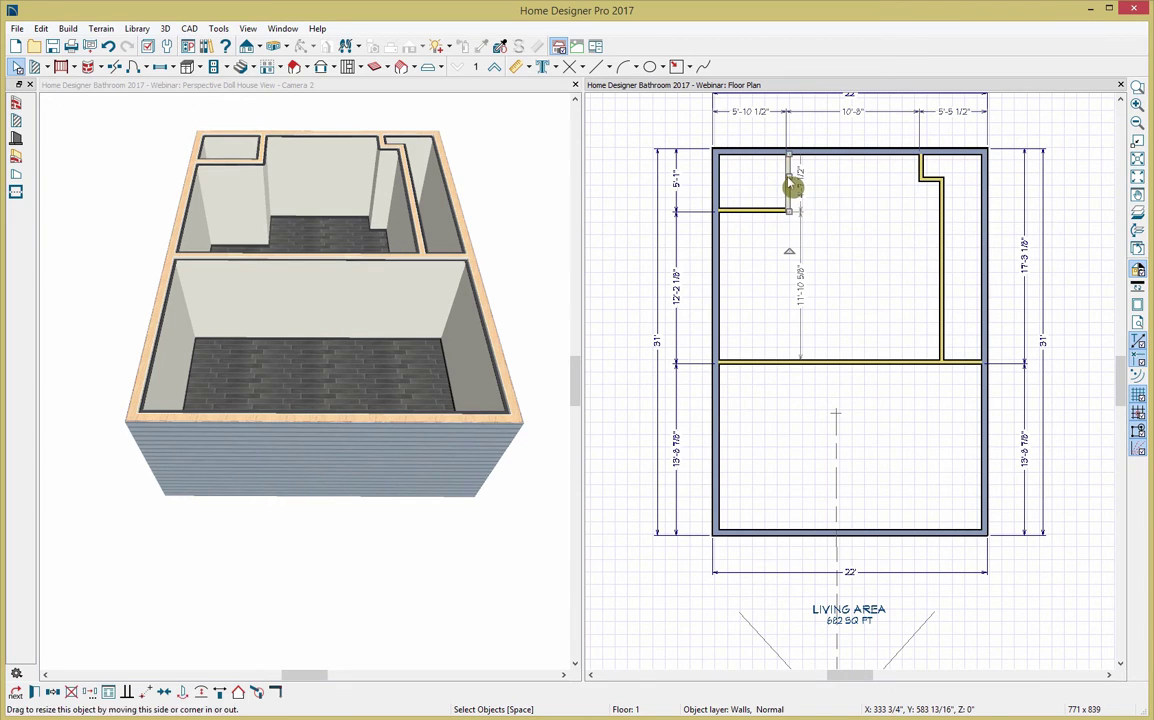
left_click(747, 120)
type("5")
key("Return")
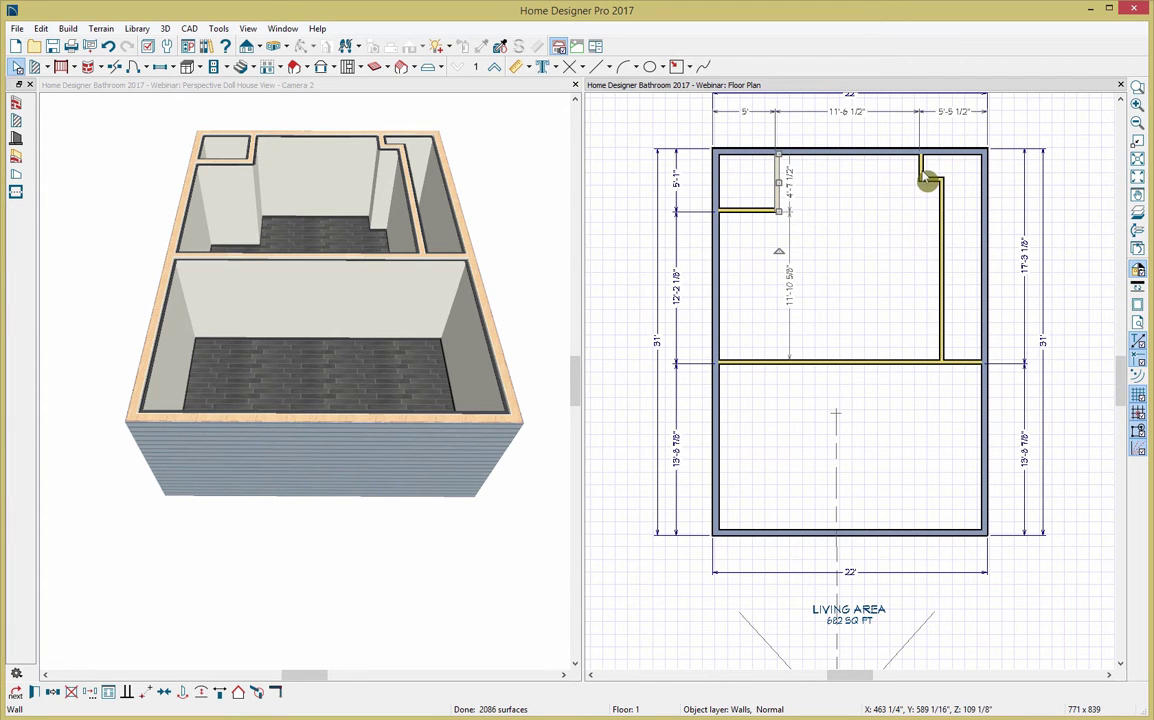
Set the short vertical segment of the jogged interior wall to 7' 7 1/2" from the right exterior wall
left_click(928, 180)
left_click(953, 112)
type("7' 7 1/2")
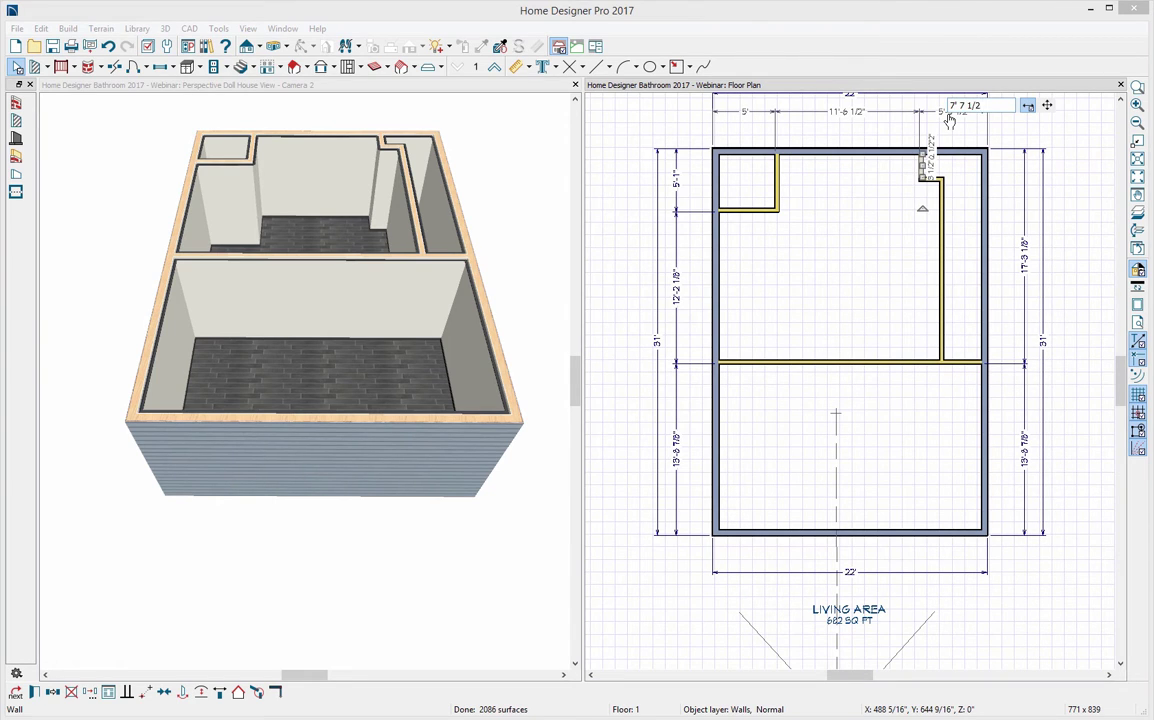
key("Return")
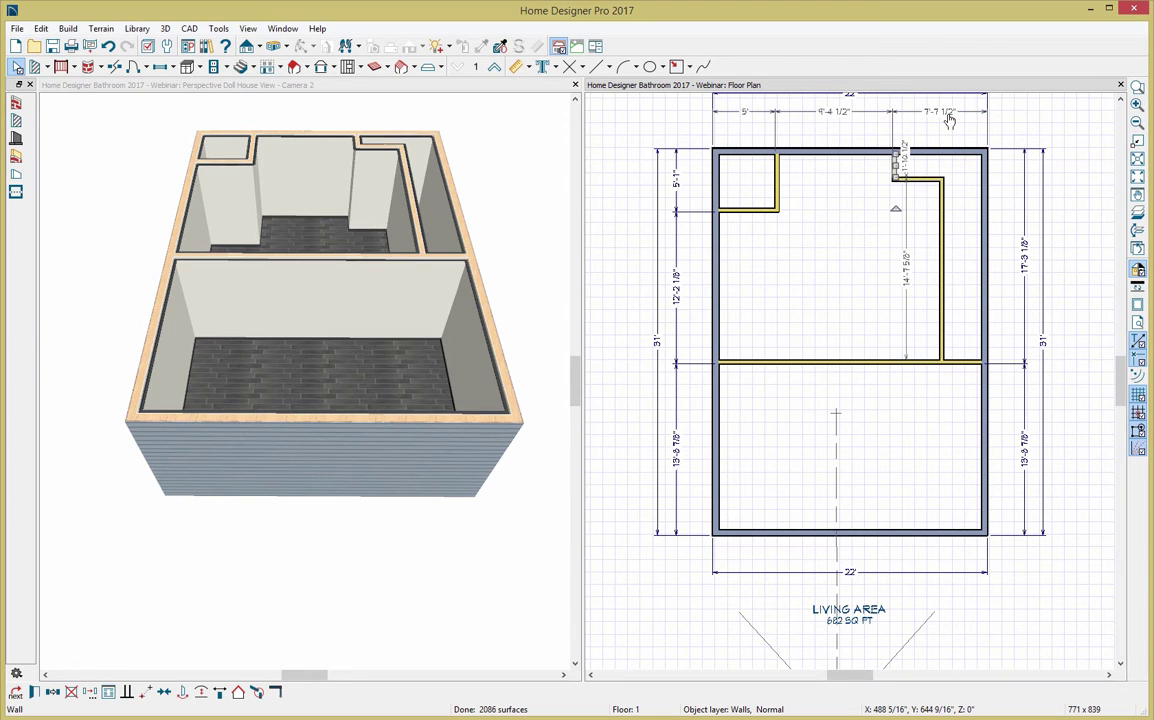
Add an interior dimension between the long vertical interior wall and the right exterior wall
left_click(946, 242)
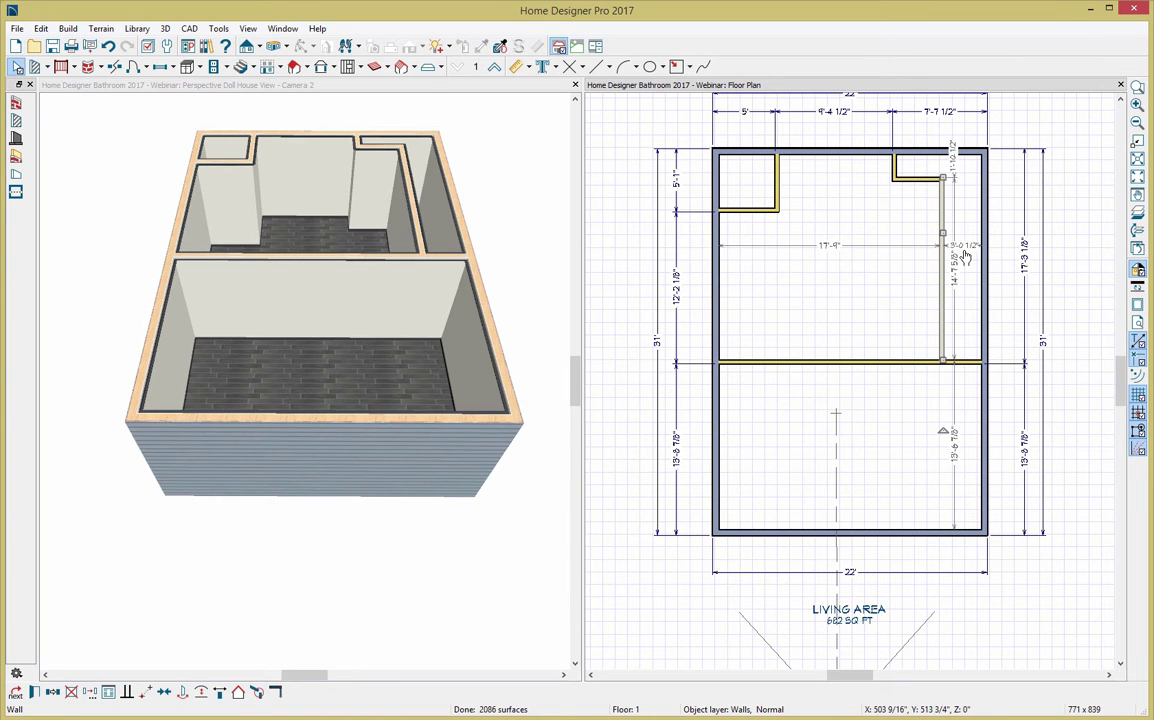
scroll(965, 257, "up", 6)
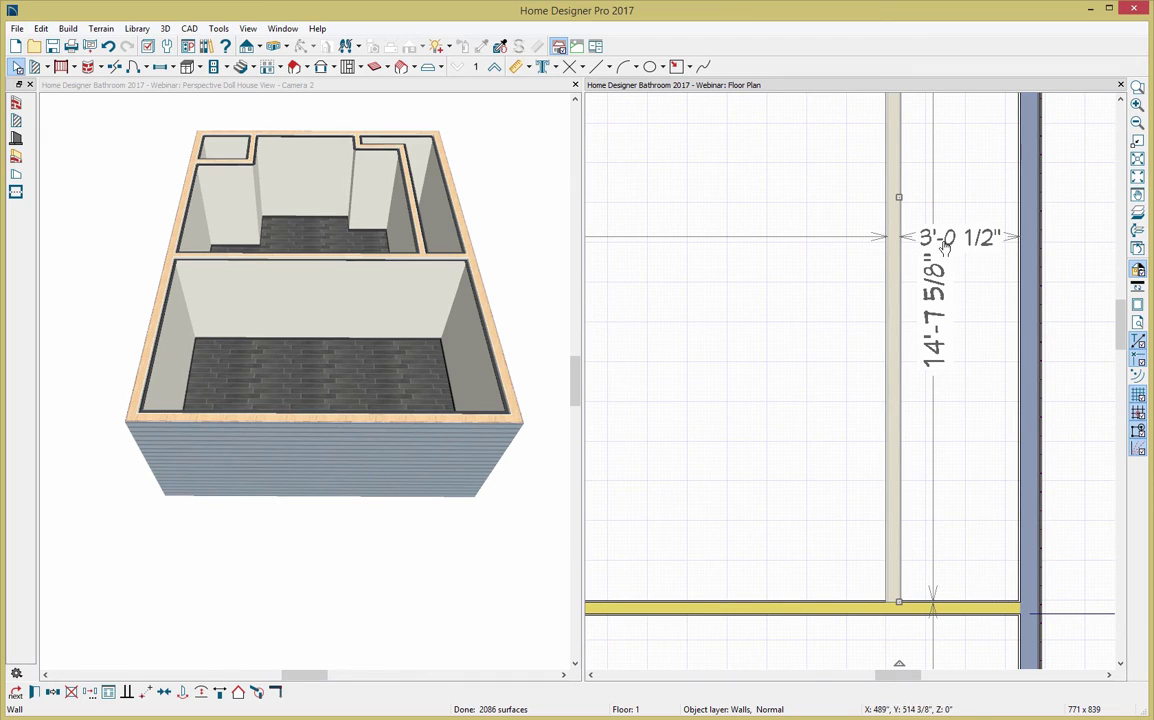
left_click(988, 242)
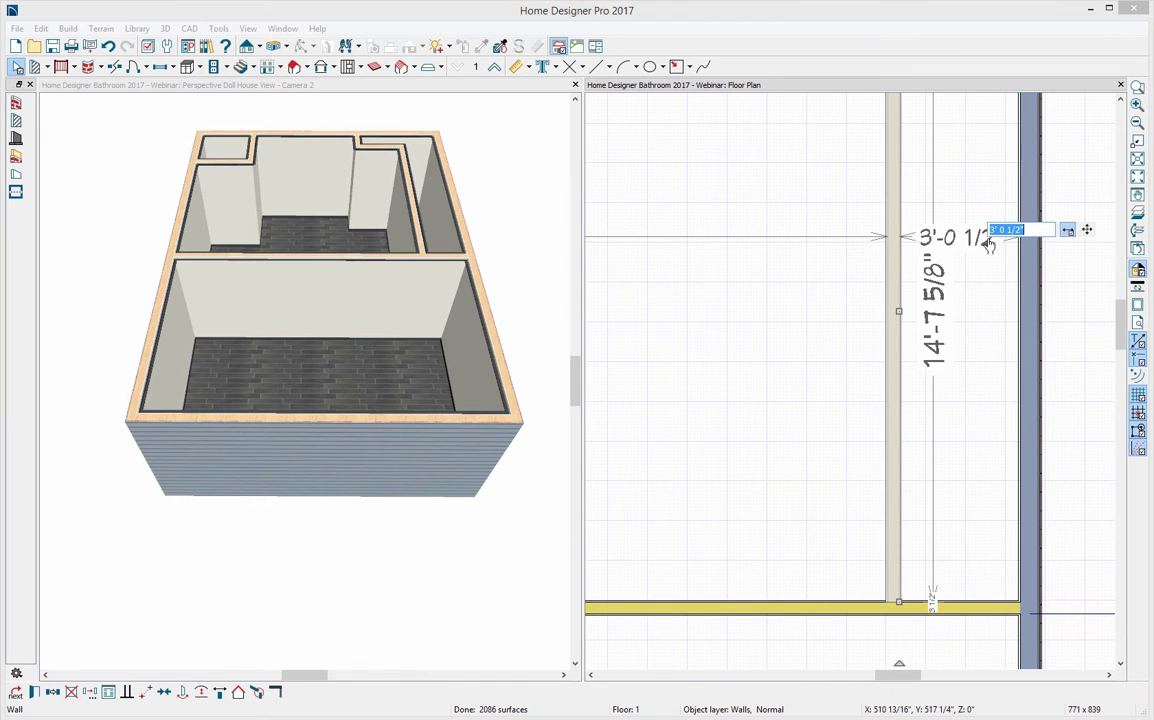
left_click(528, 70)
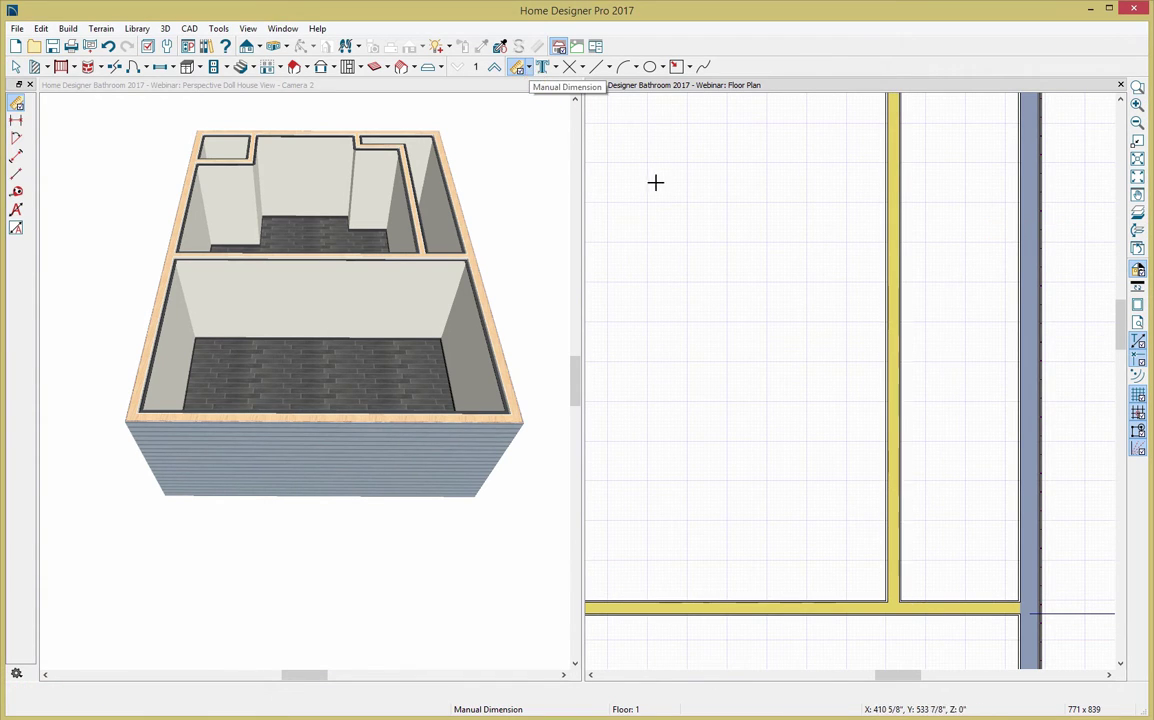
left_click(529, 67)
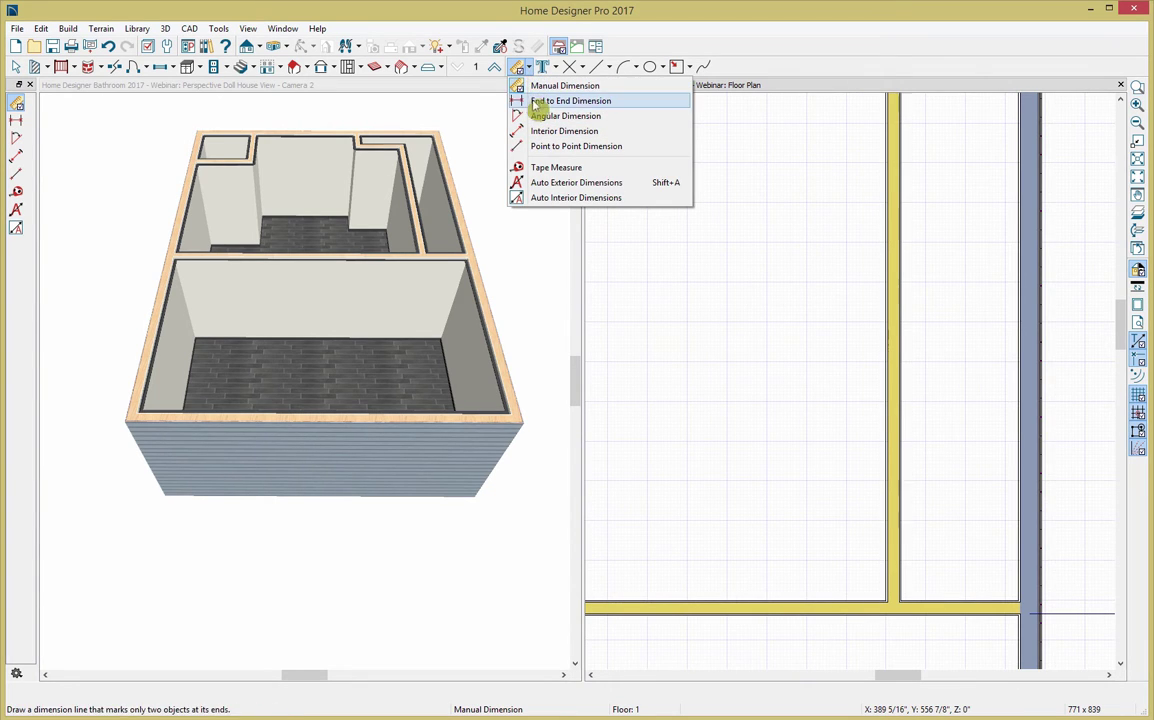
left_click(550, 131)
left_click_drag(898, 238, 1021, 245)
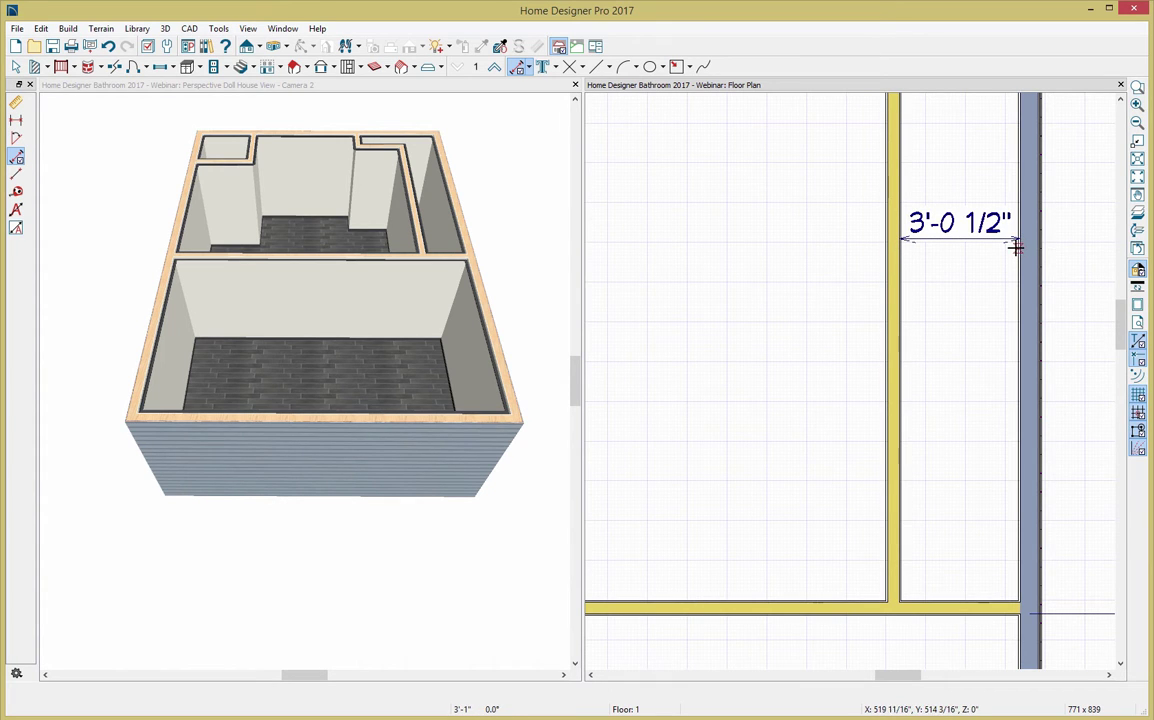
Set the long vertical interior wall to 5' 10 1/2" from the right exterior wall's inner face
key("space")
left_click(899, 301)
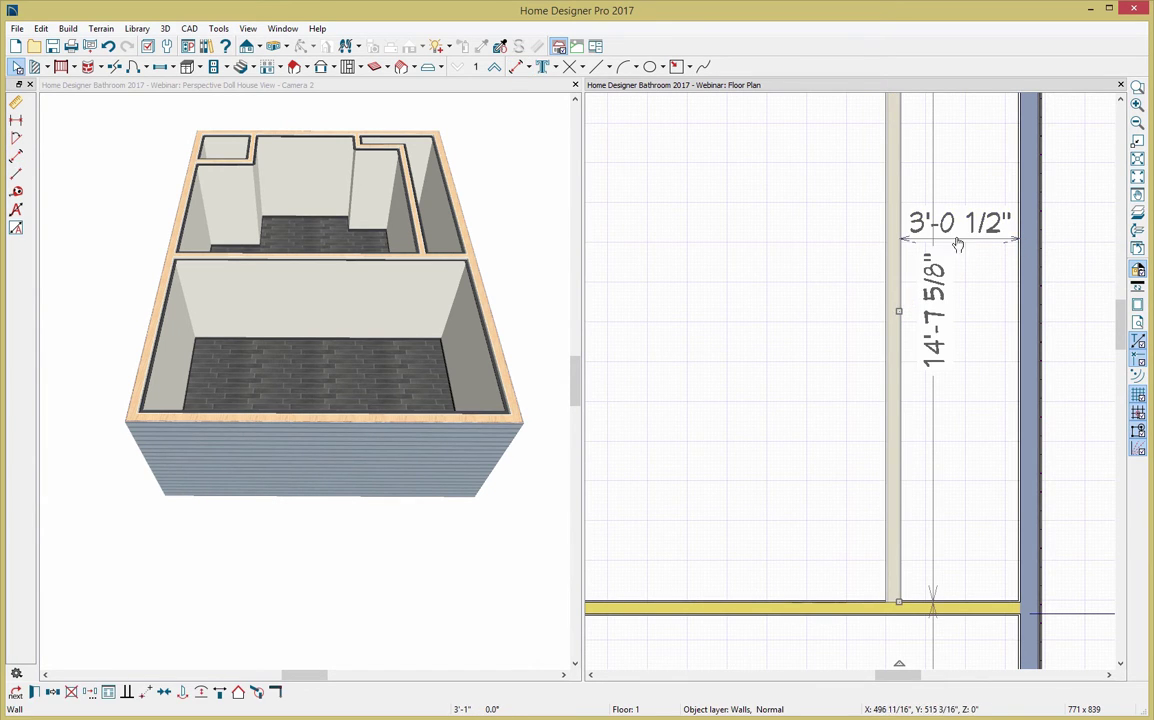
left_click(972, 233)
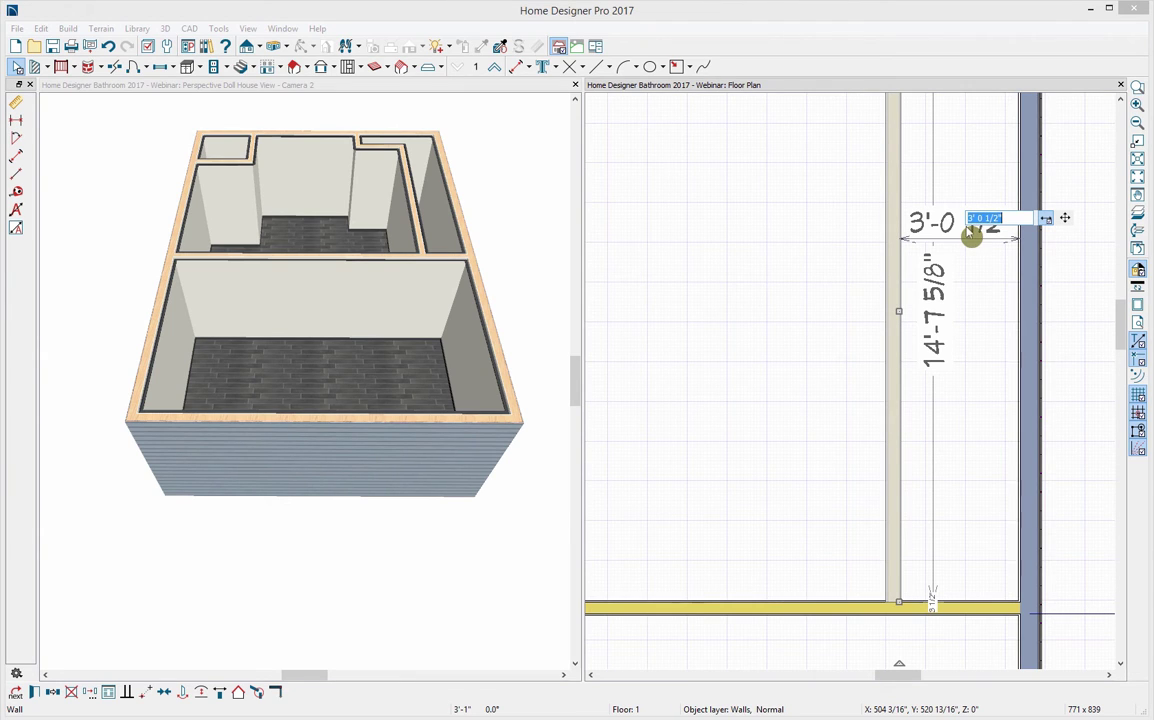
type("5' 10 1/2")
key("Return")
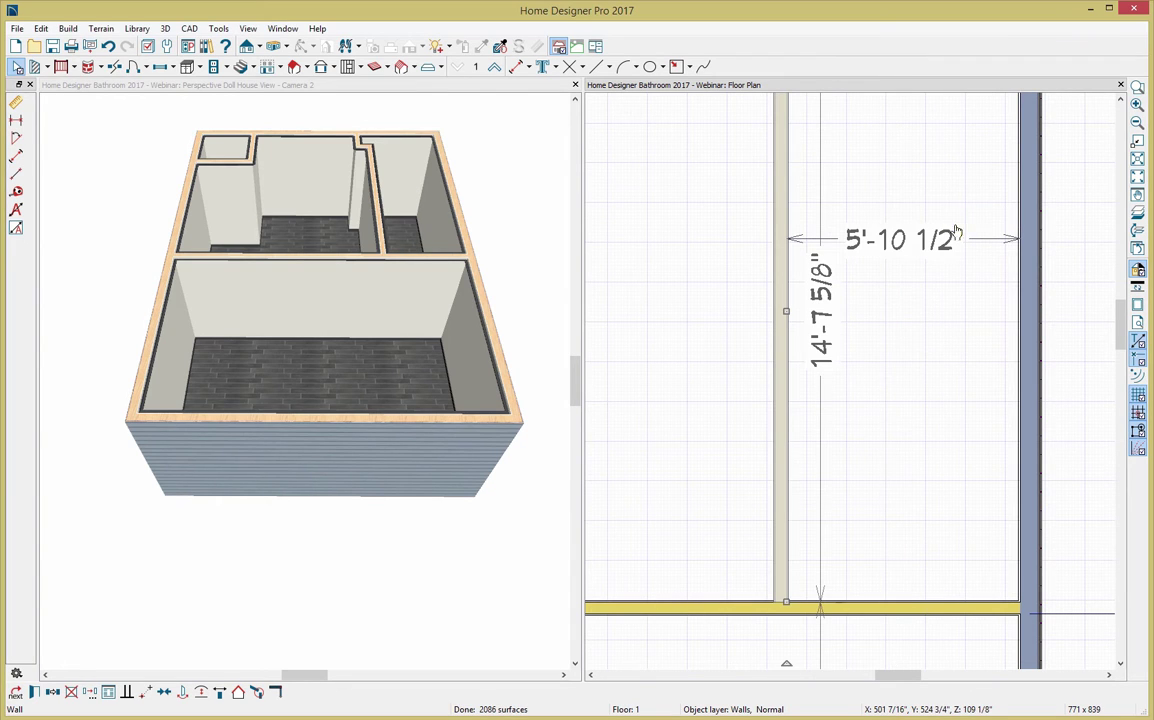
scroll(870, 300, "down", 5)
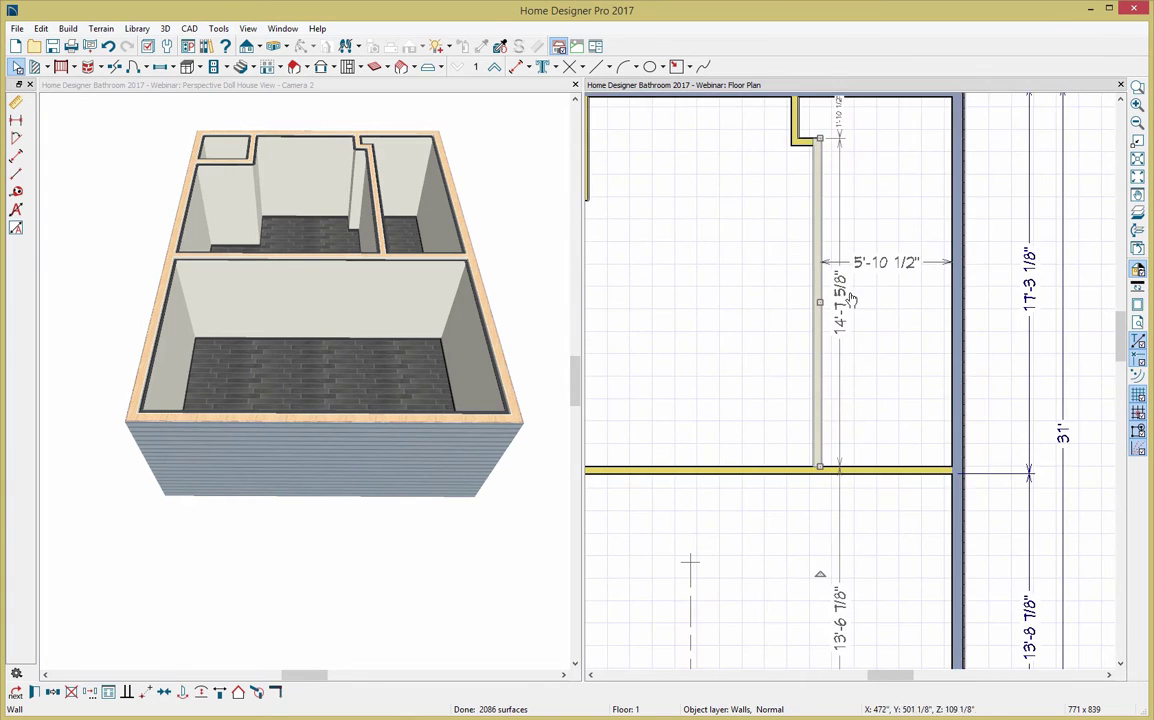
Set the full-width horizontal interior wall to 14' 2" from the upper exterior wall of the plan
scroll(722, 316, "down", 3)
left_click(846, 398)
left_click(999, 285)
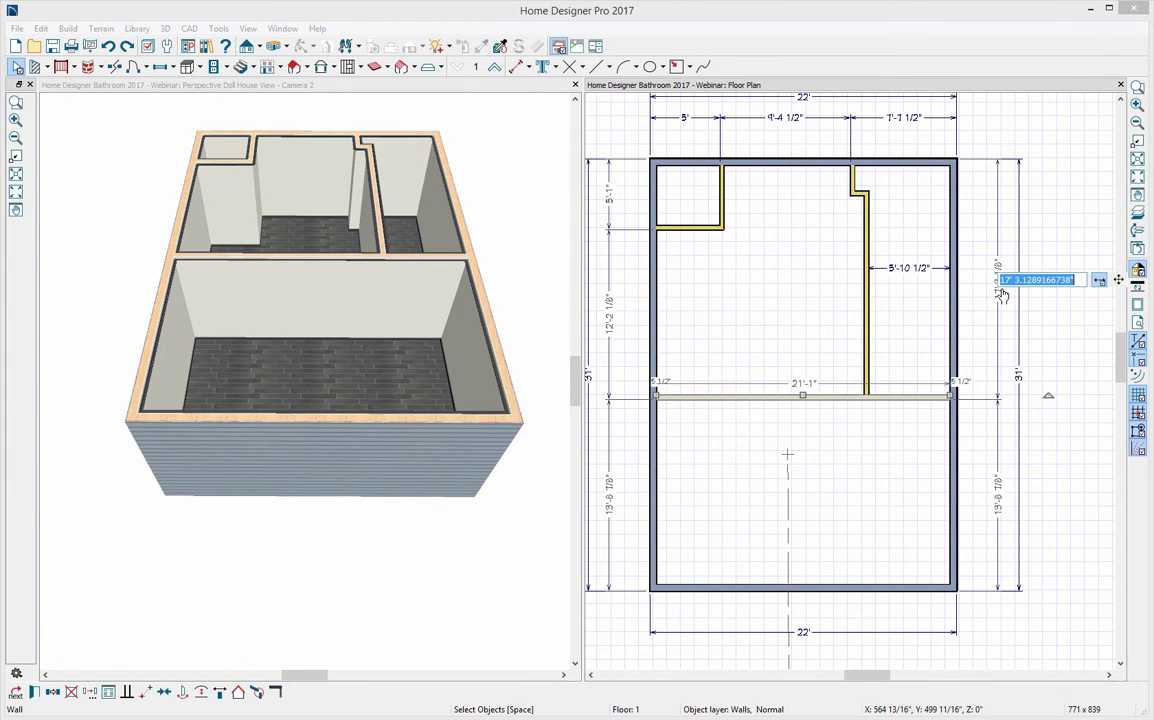
type("14' 2")
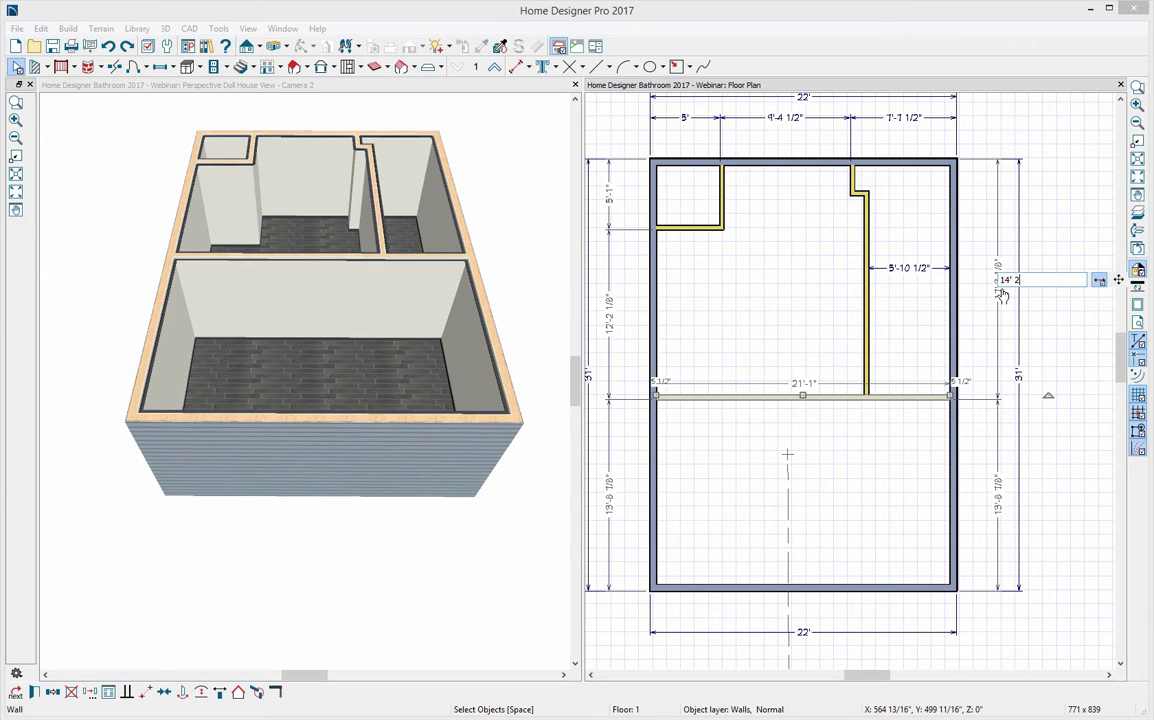
key("Return")
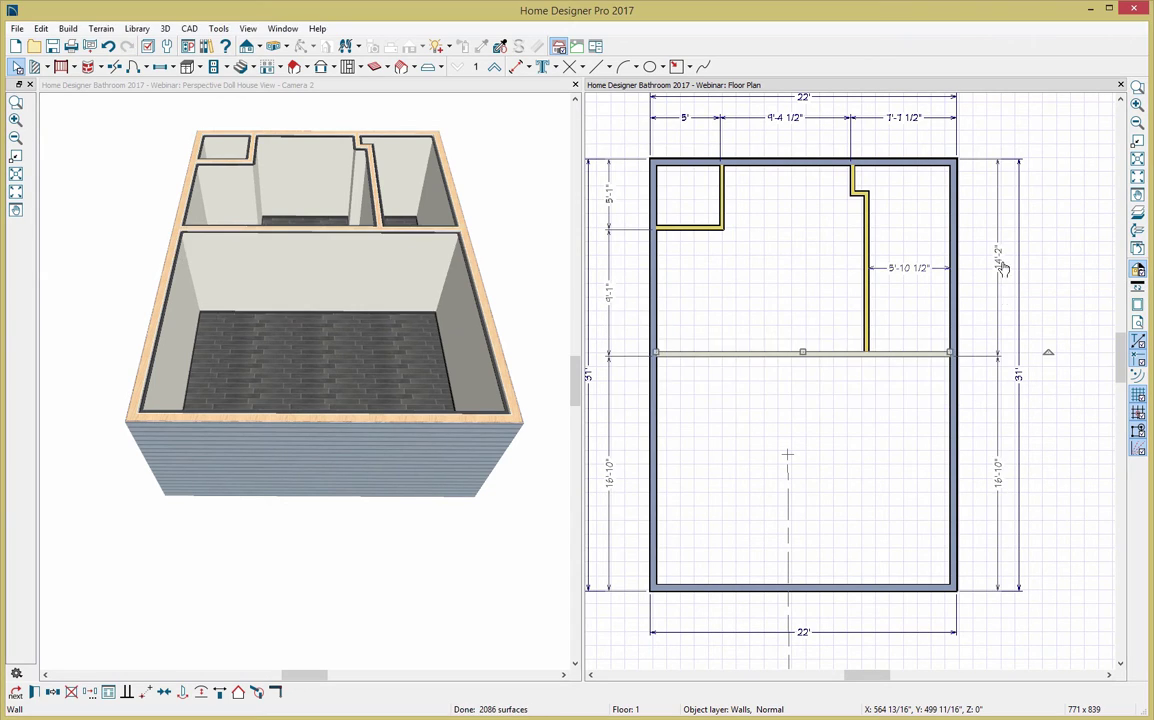
Set the horizontal wall of the small upper-left enclosure to 6' from the upper exterior wall
left_click(700, 229)
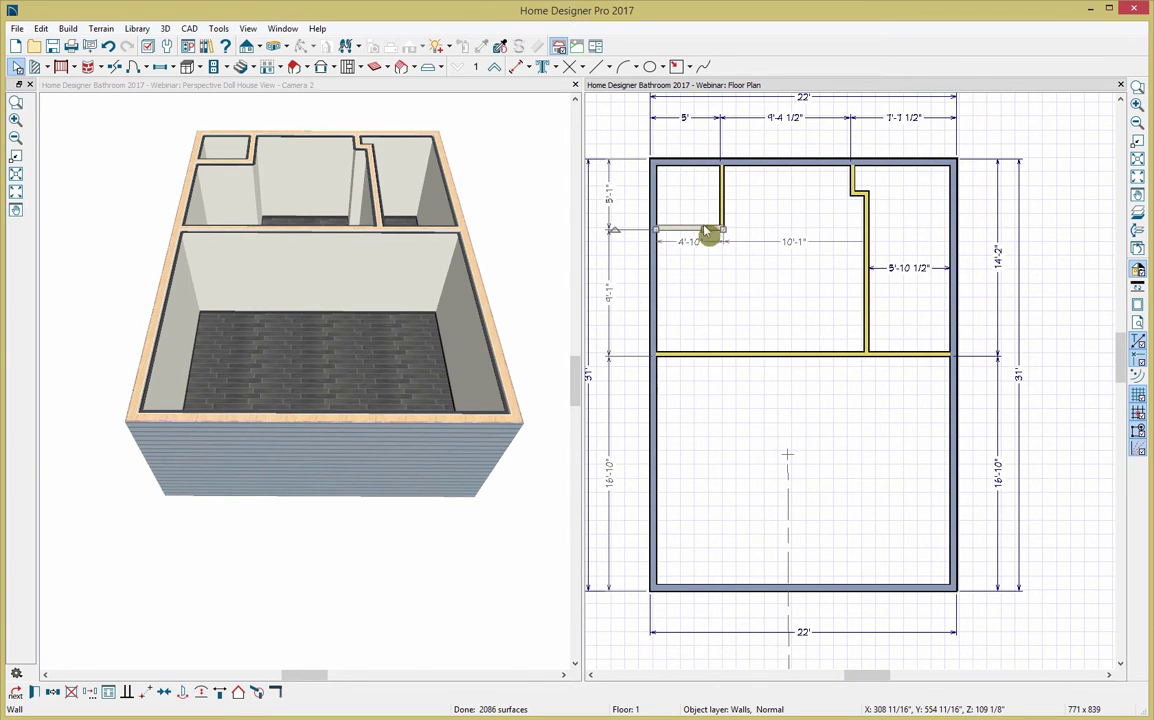
left_click(611, 204)
type("6")
key("Return")
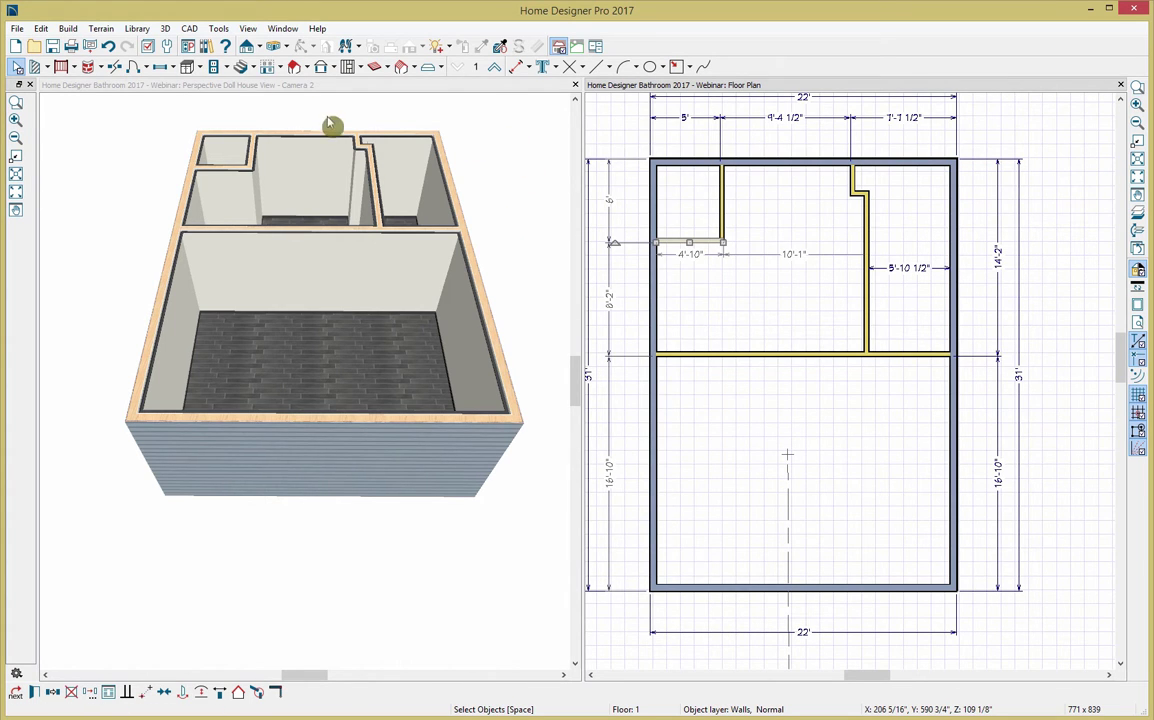
Review the updated walls in the doll house view, then close that view and fit the whole floor plan on screen
left_click(335, 193)
left_click_drag(335, 193, 307, 277)
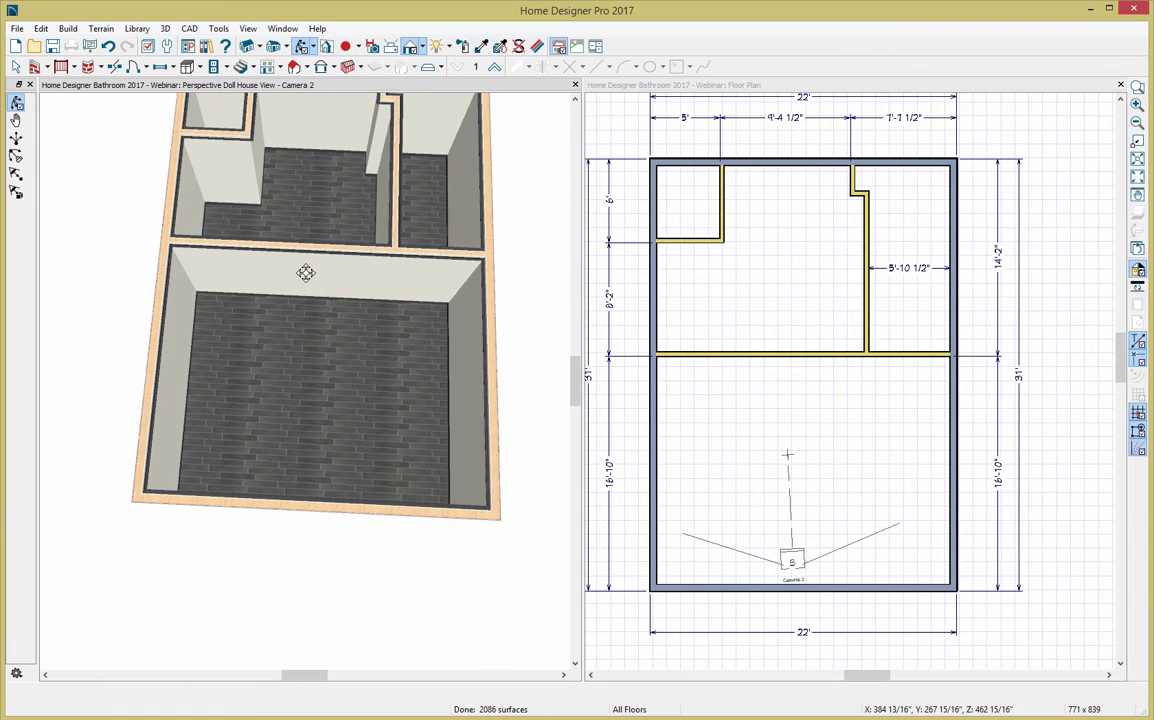
middle_click_drag(302, 256, 291, 355)
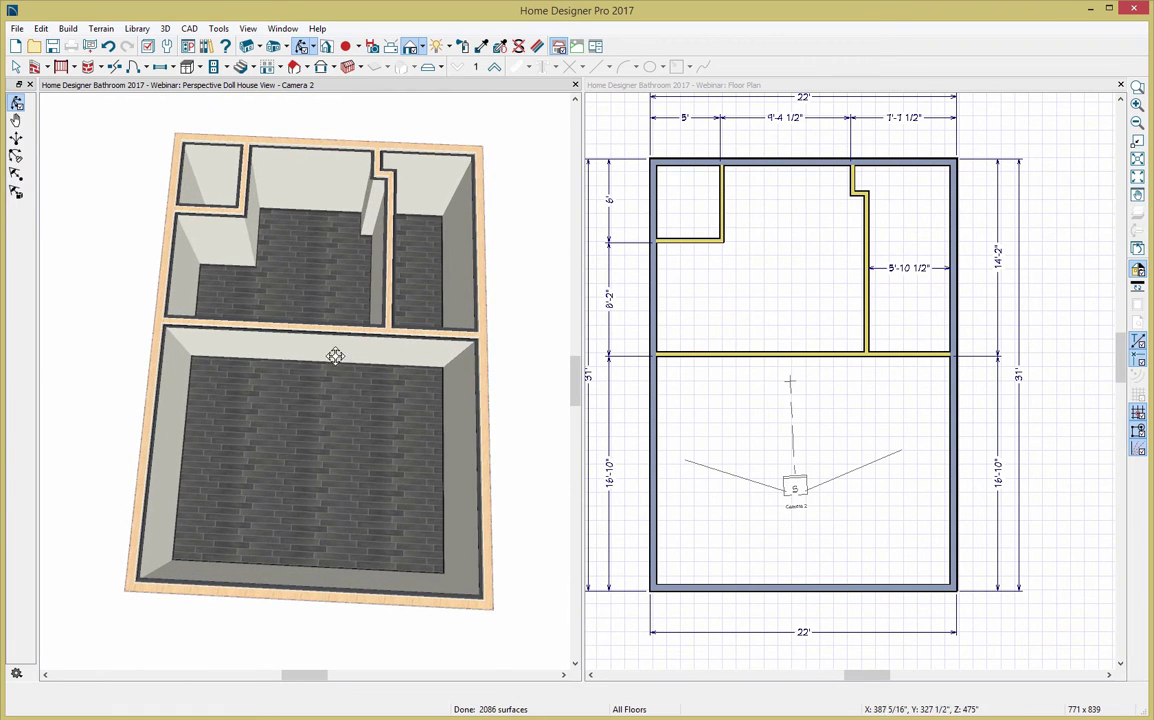
left_click(576, 84)
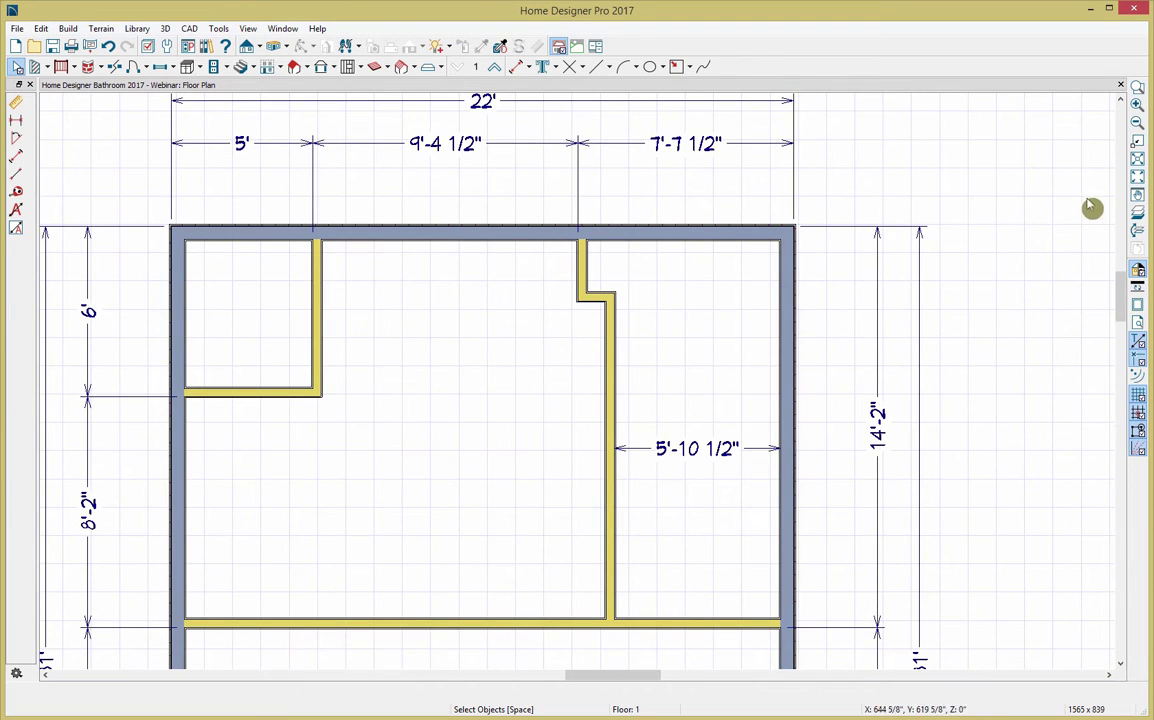
left_click(1137, 176)
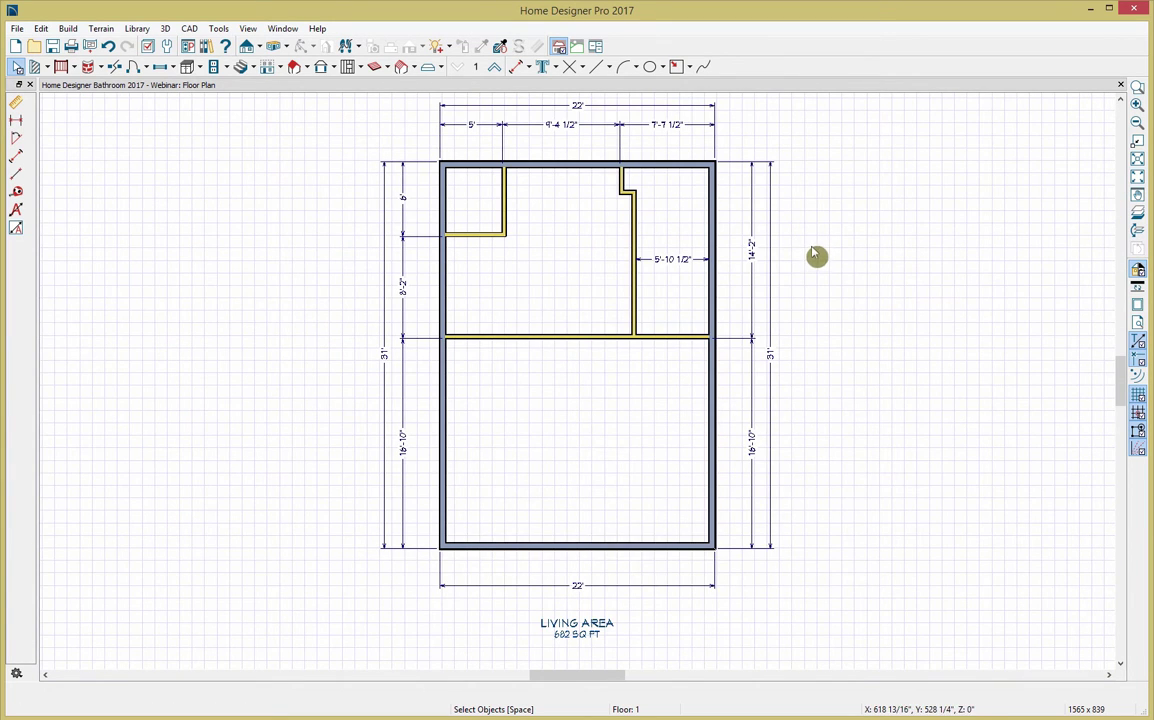
Delete all dimension lines around and inside the plan, agreeing to turn Auto Refresh Dimensions off
left_click_drag(363, 96, 392, 108)
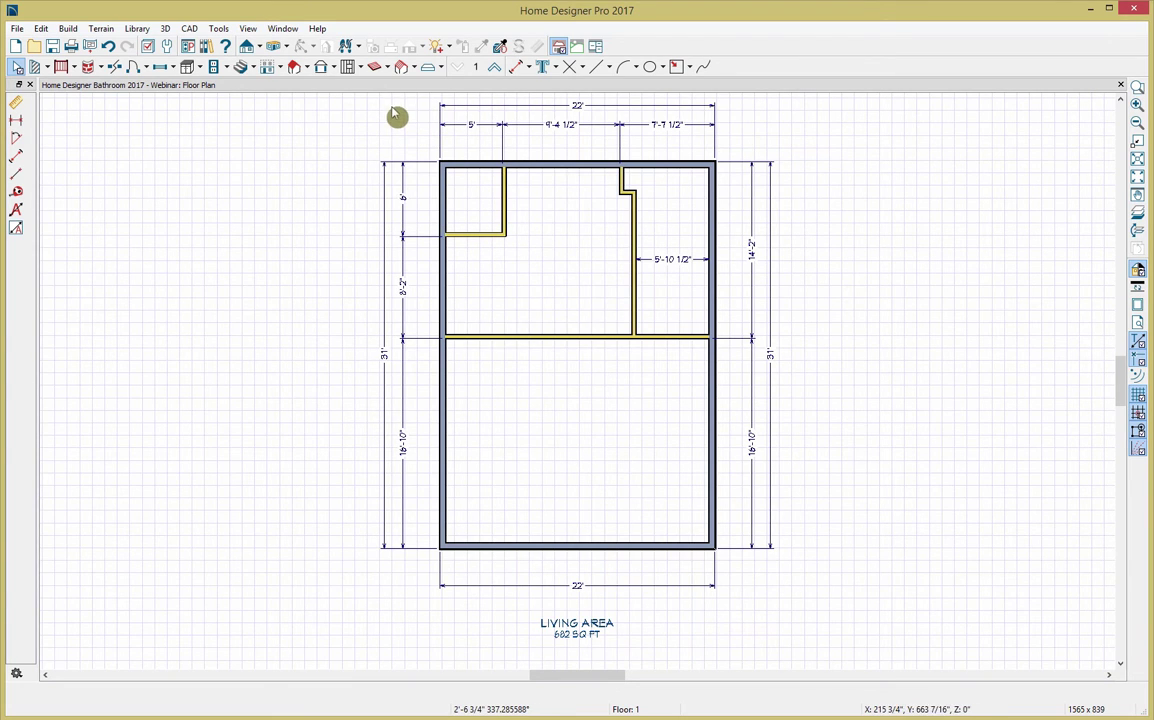
left_click(516, 66)
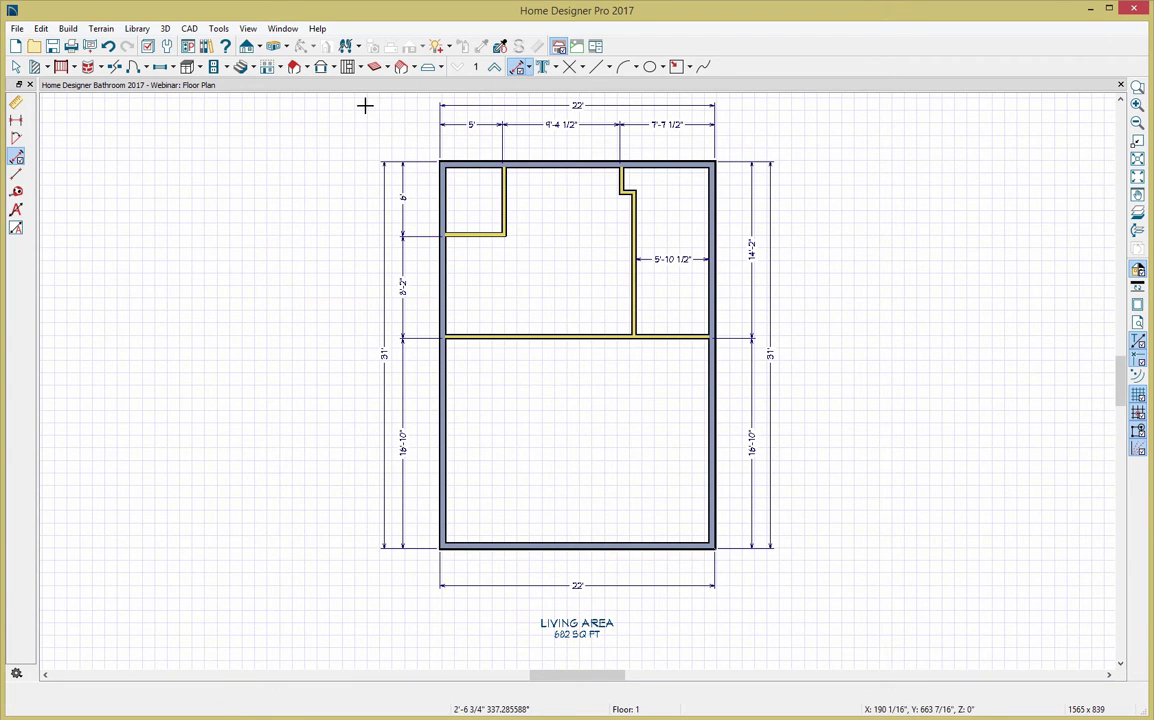
left_click_drag(365, 100, 822, 620)
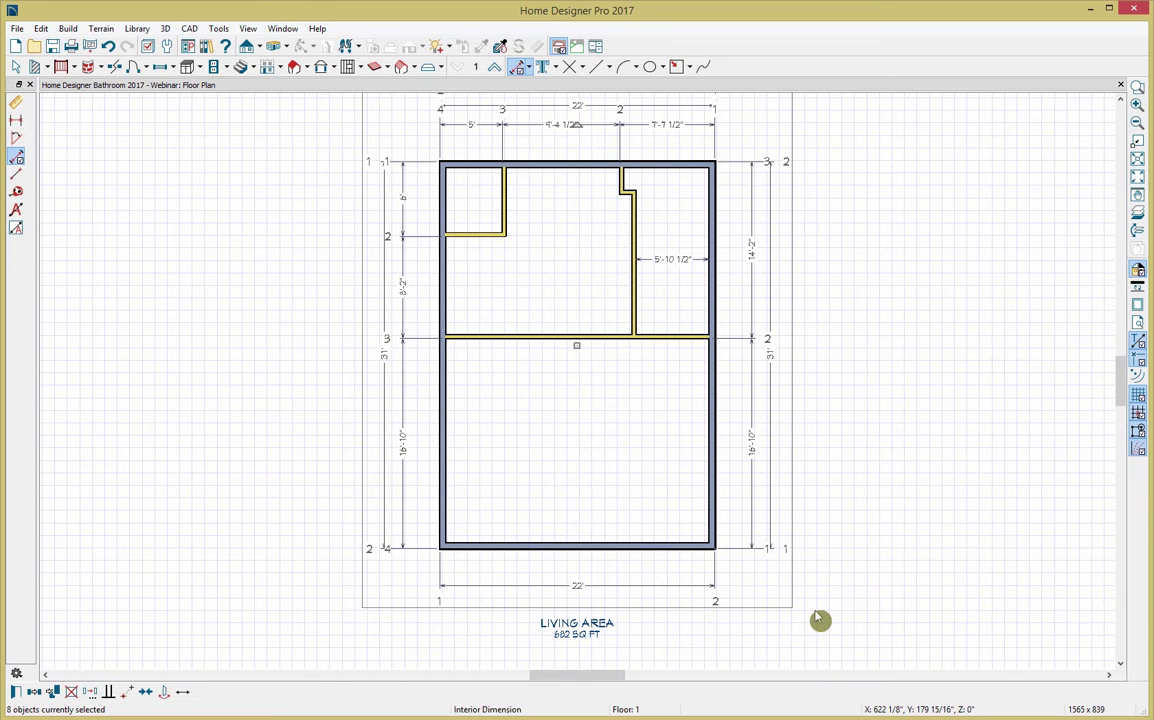
key("Delete")
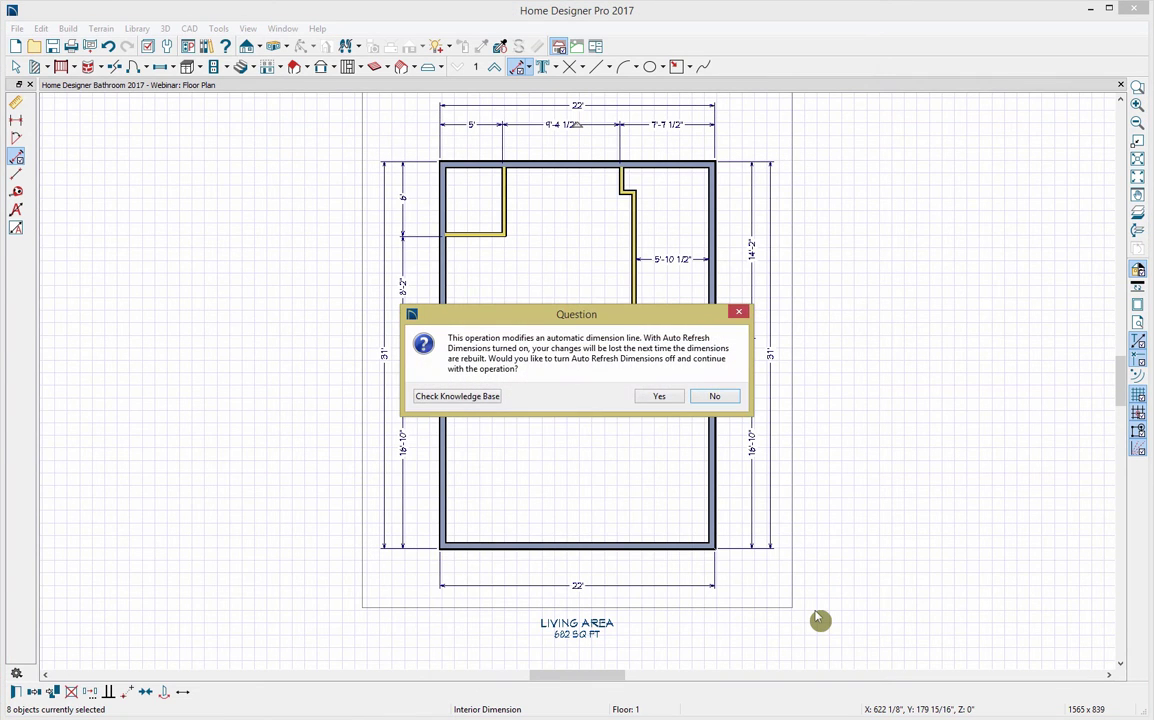
left_click(661, 399)
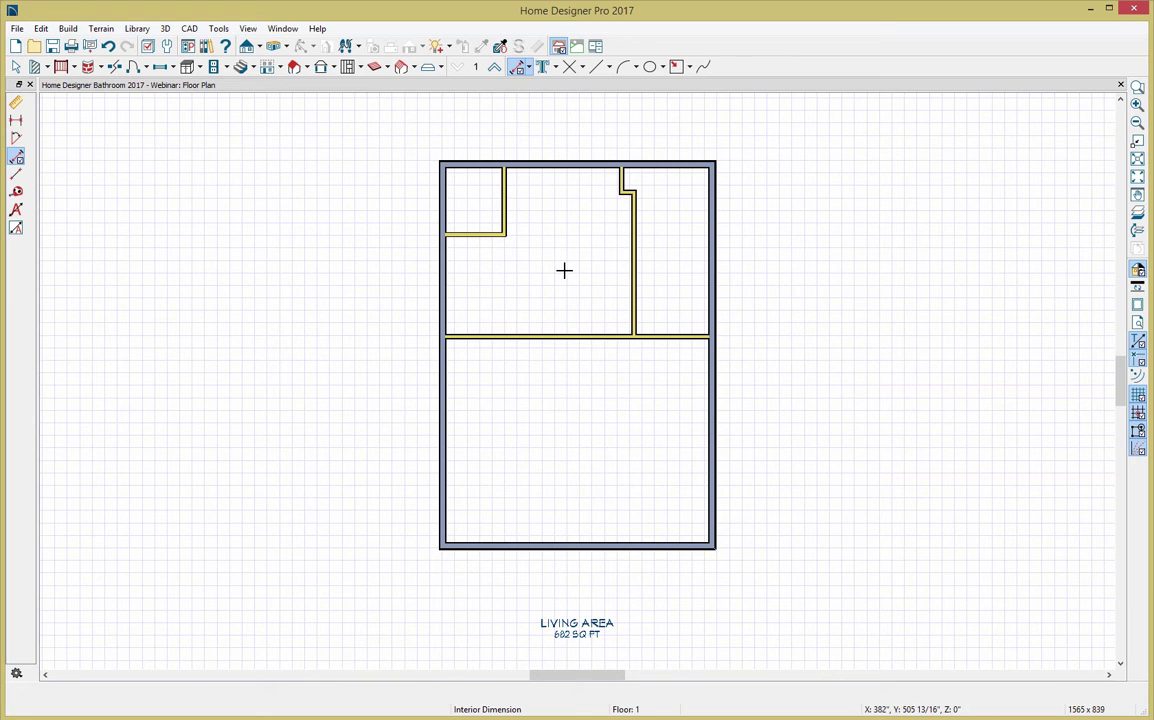
key("space")
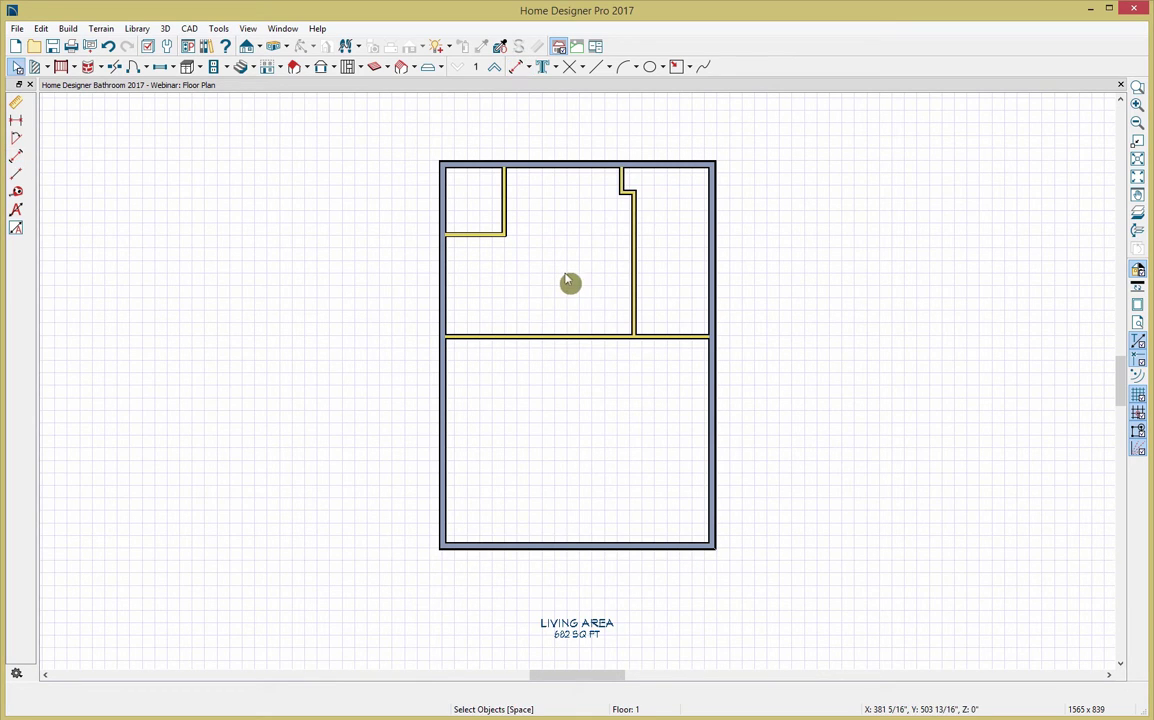
Create a Full Camera view from the central upper room looking toward its upper exterior wall
left_click(287, 47)
left_click(284, 63)
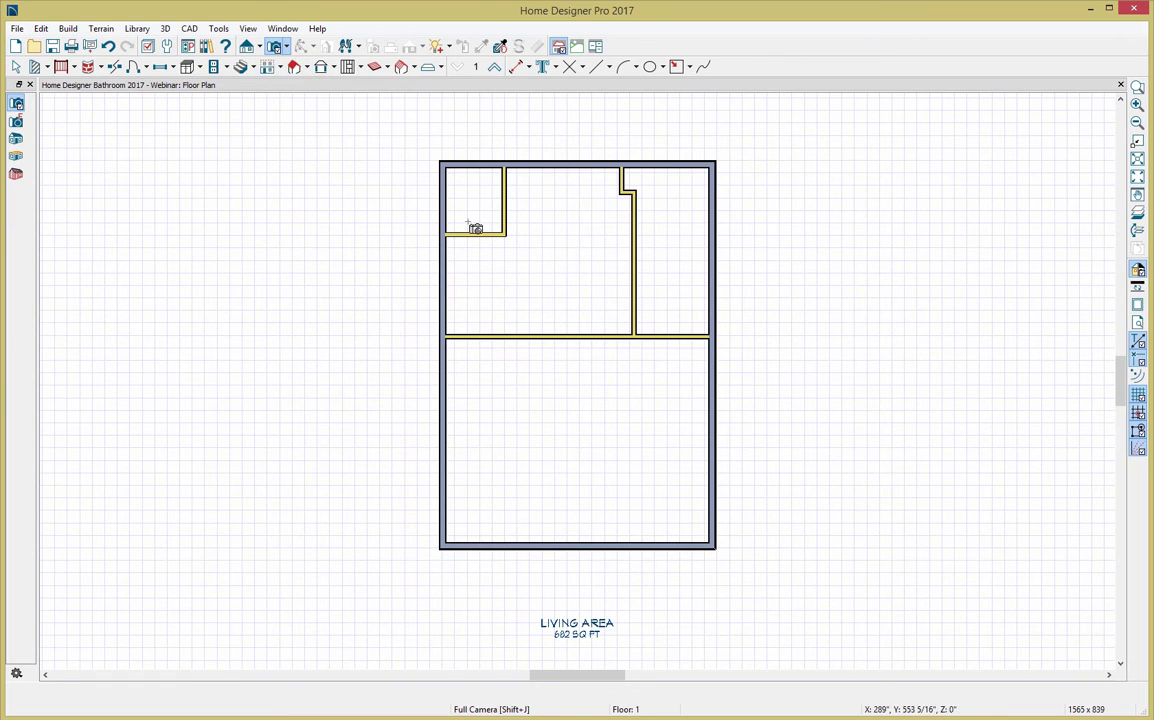
mouse_move(560, 327)
left_mouse_down()
mouse_move(558, 212)
mouse_move(570, 172)
left_mouse_up()
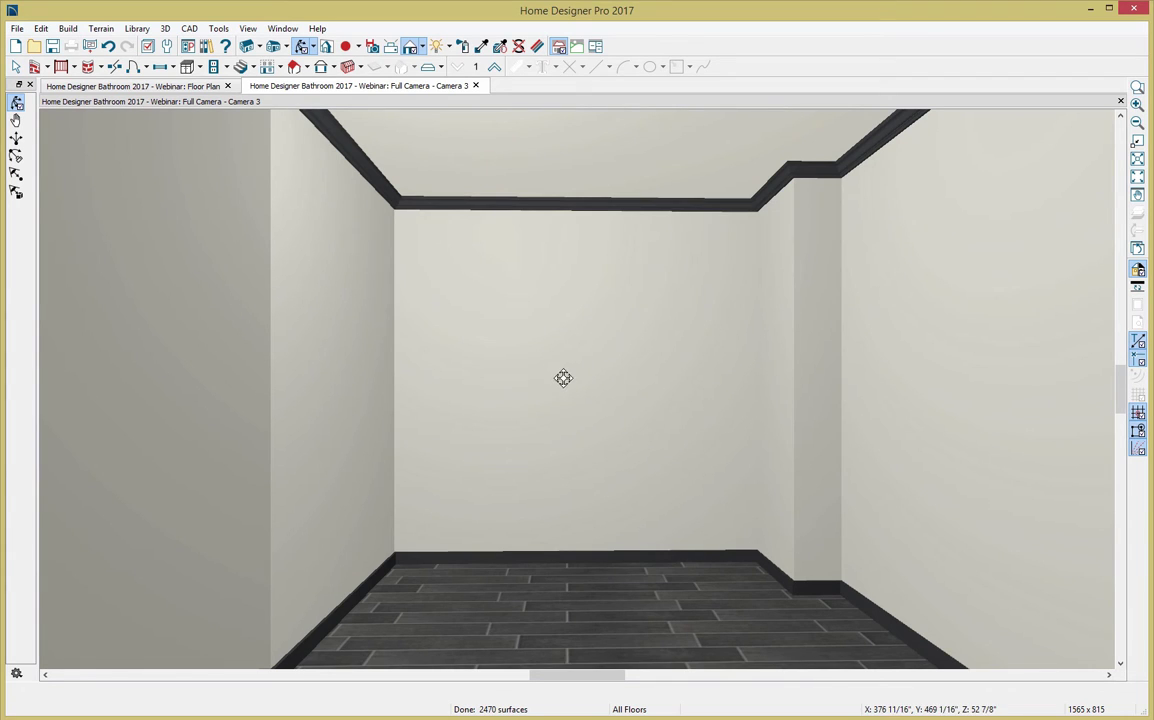
Place a base cabinet against the middle of the room's back wall
left_click(187, 77)
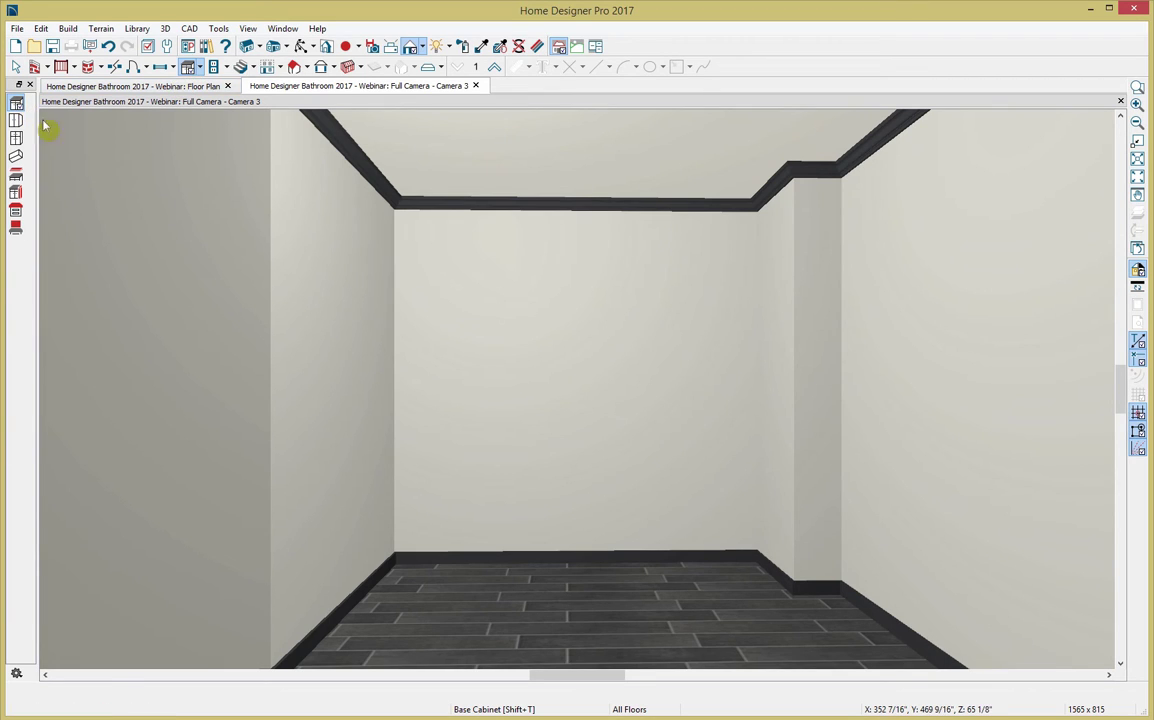
left_click(582, 467)
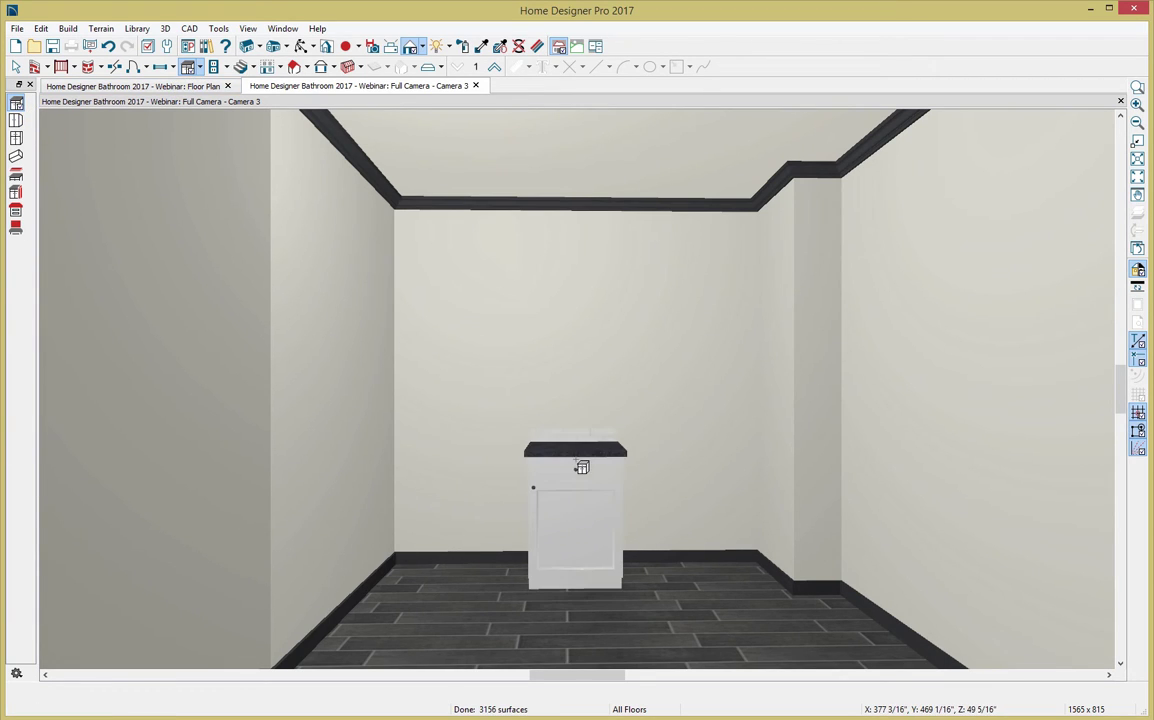
key("space")
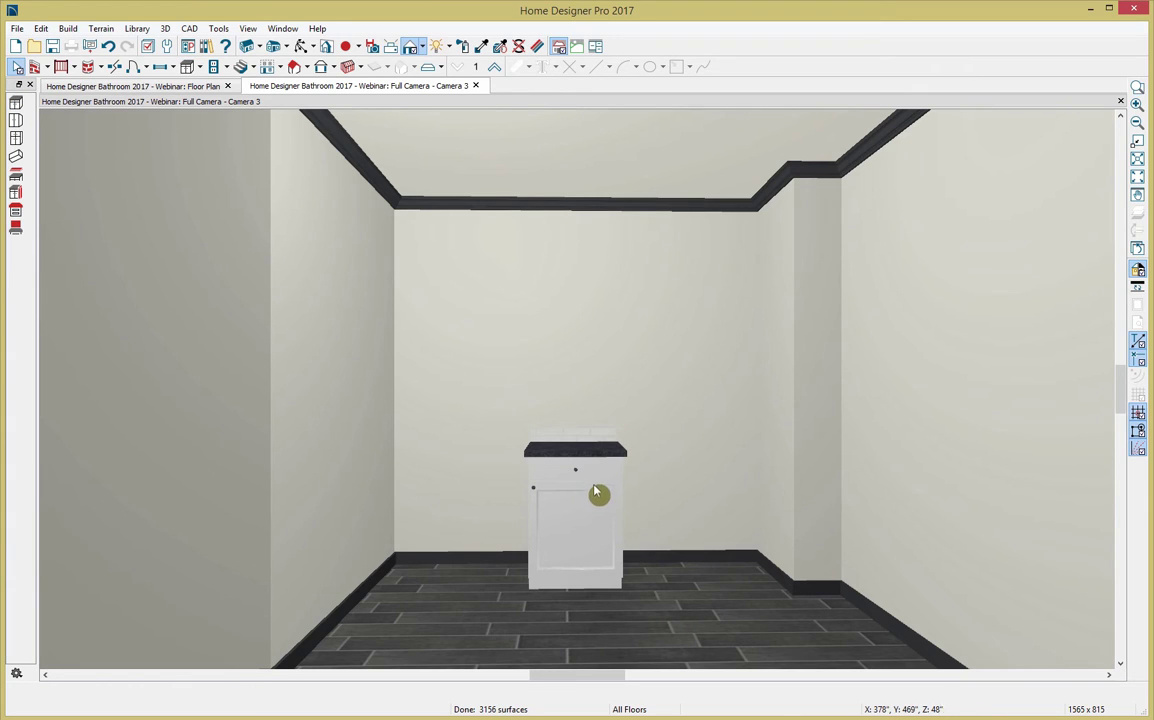
Open the base cabinet's specification, keep the Standard type and set the width to 36"
left_click(597, 483)
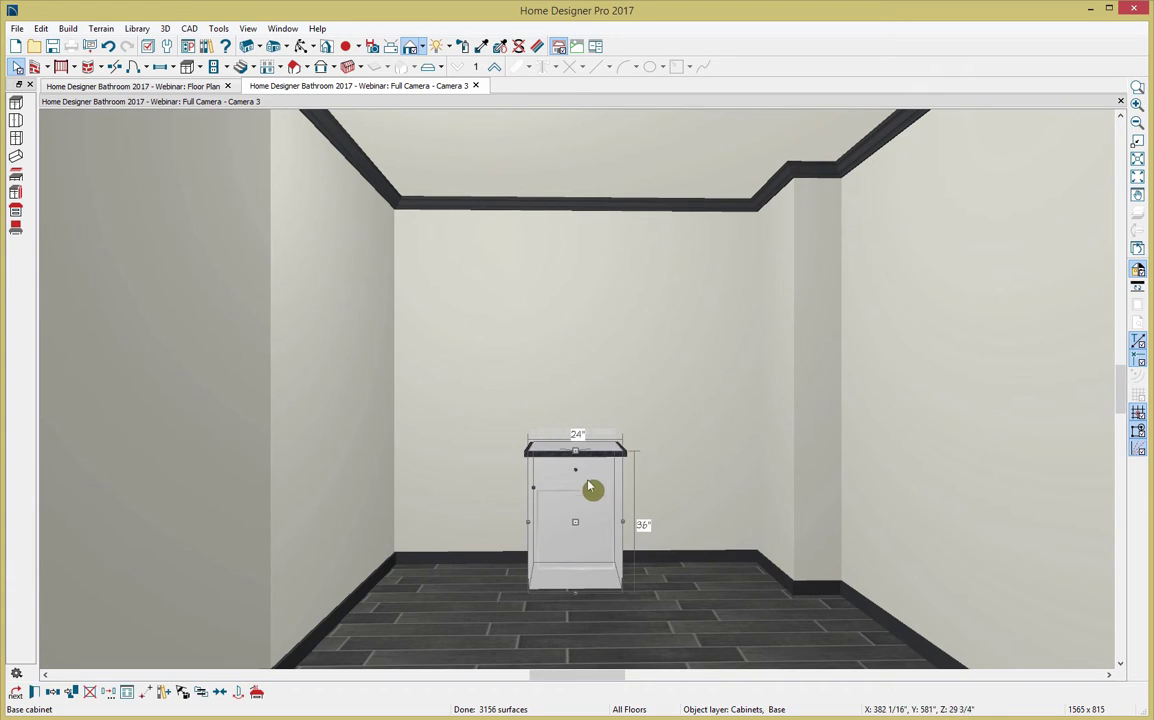
left_click(36, 693)
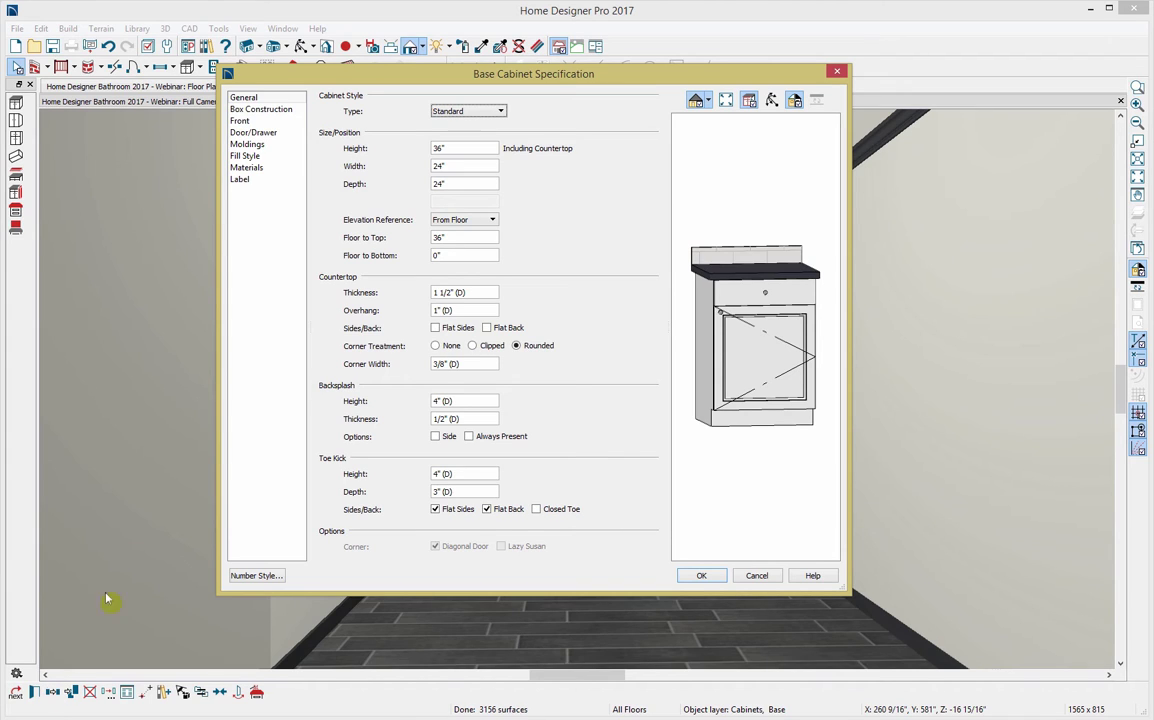
left_click(466, 113)
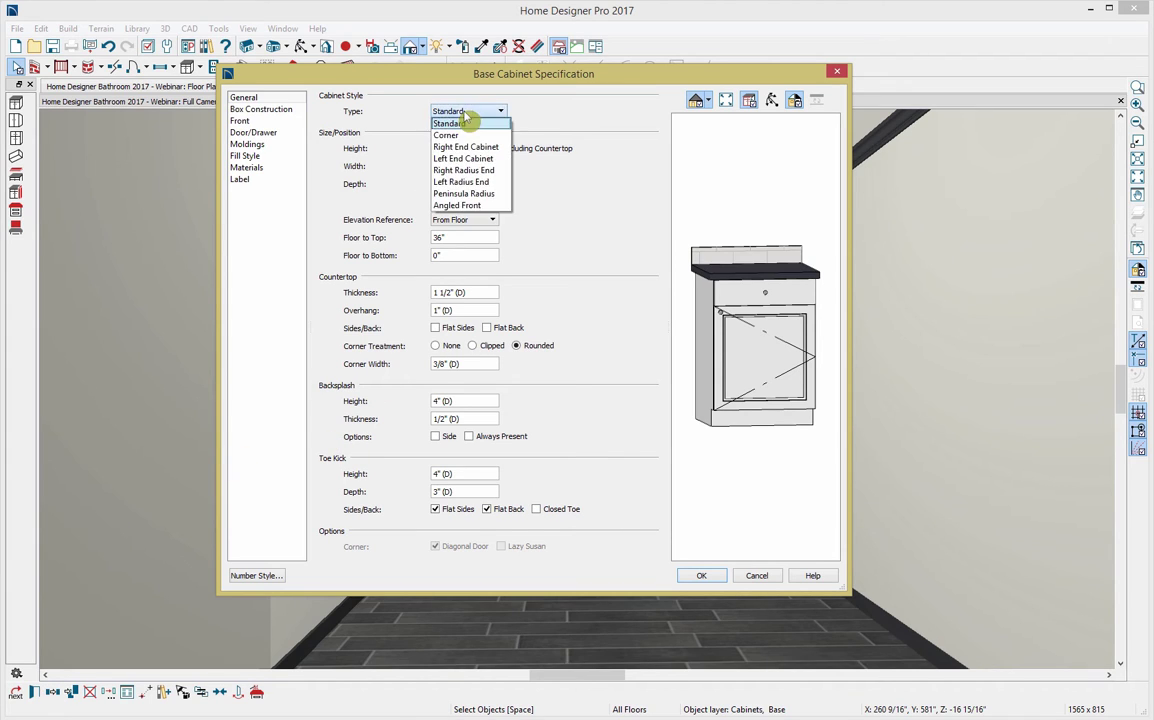
left_click(537, 116)
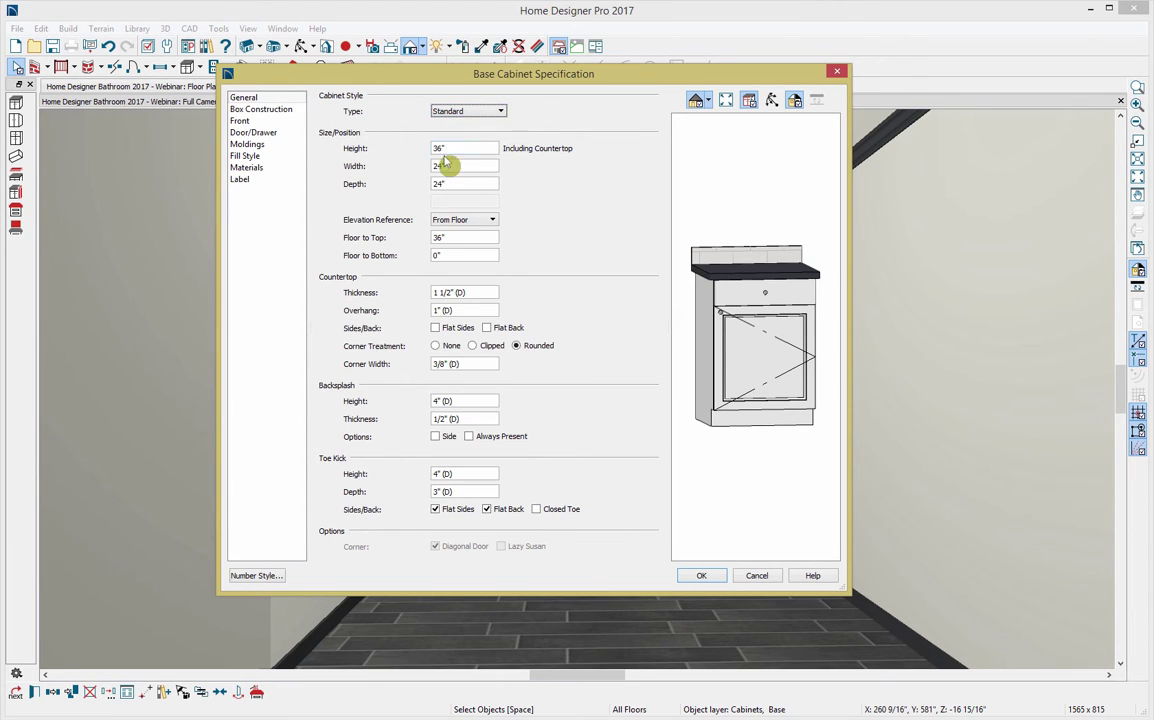
left_click_drag(443, 166, 416, 167)
type("36")
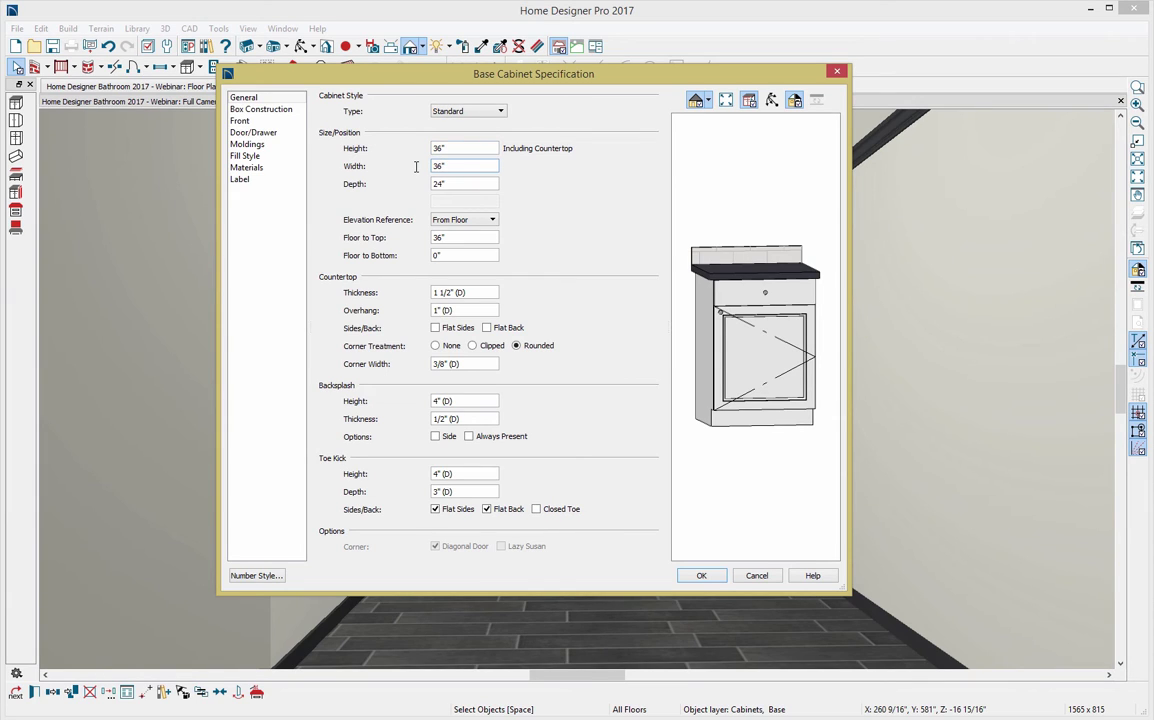
key("Tab")
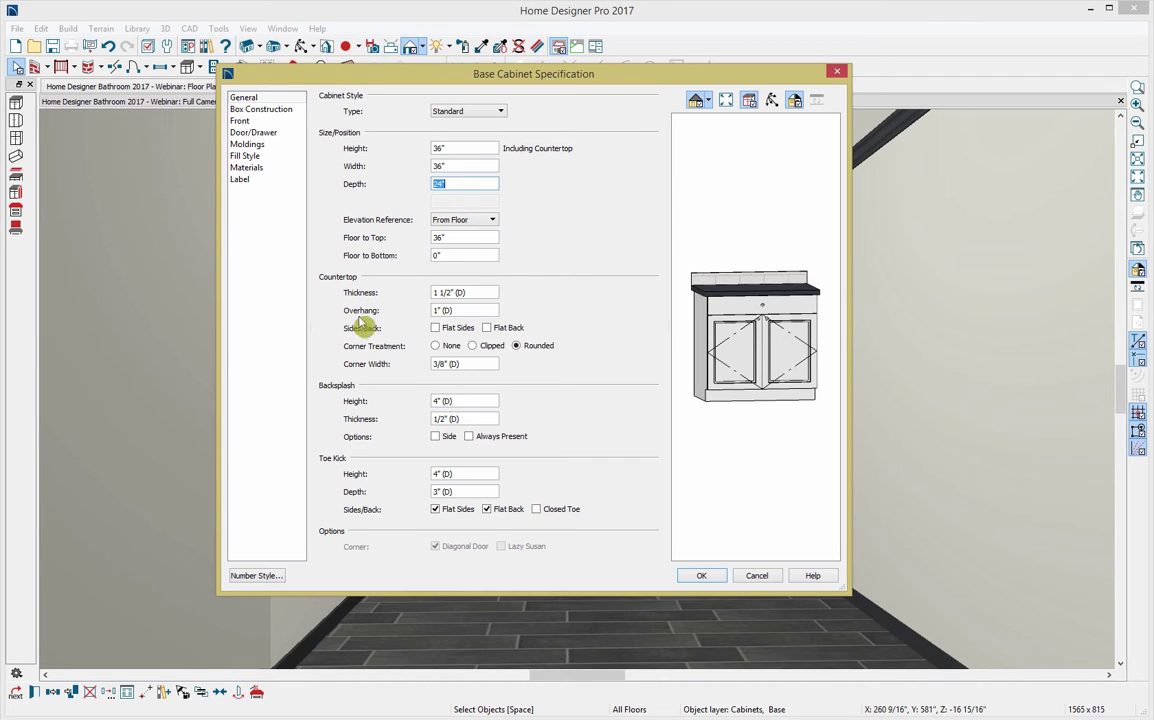
Set the cabinet's backsplash height to 0" and change its box construction to Framed
left_click(457, 400)
left_click_drag(457, 400, 395, 402)
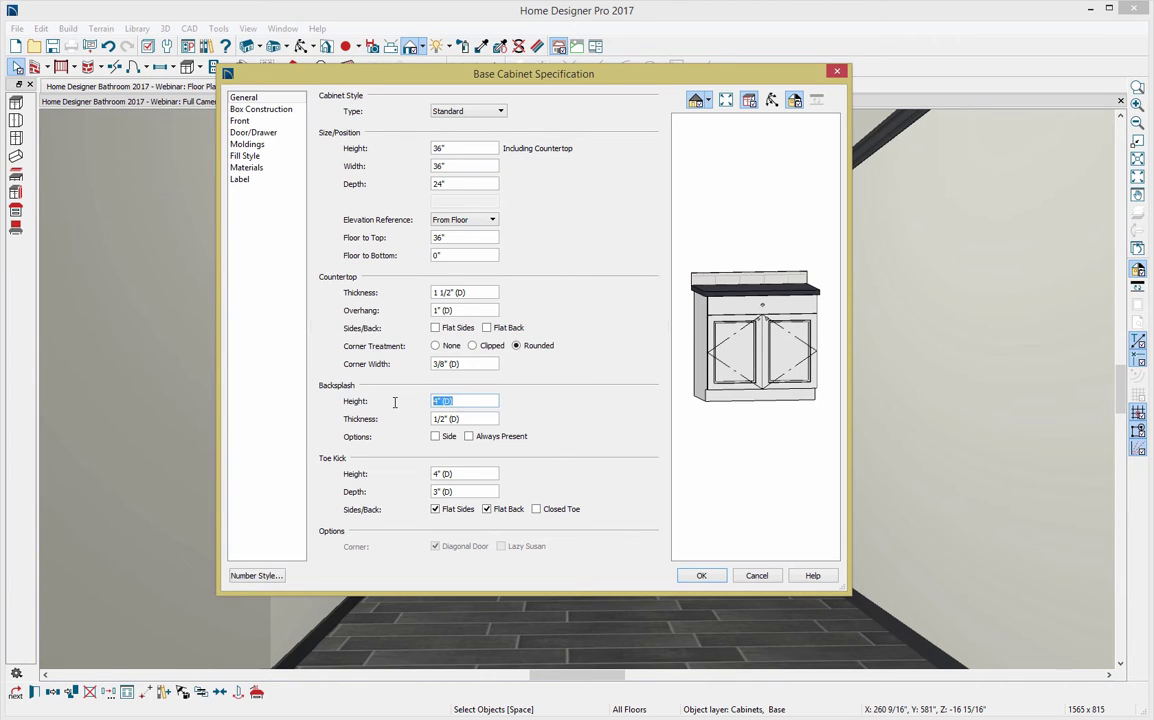
type("0")
key("Tab")
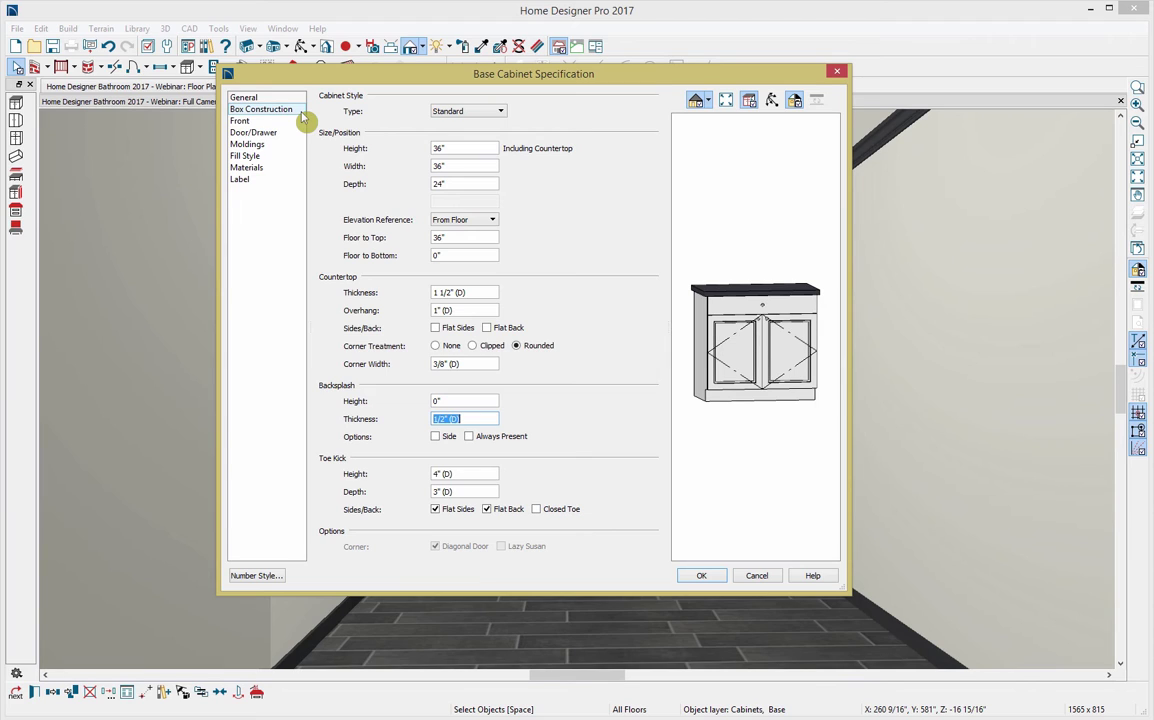
left_click(262, 109)
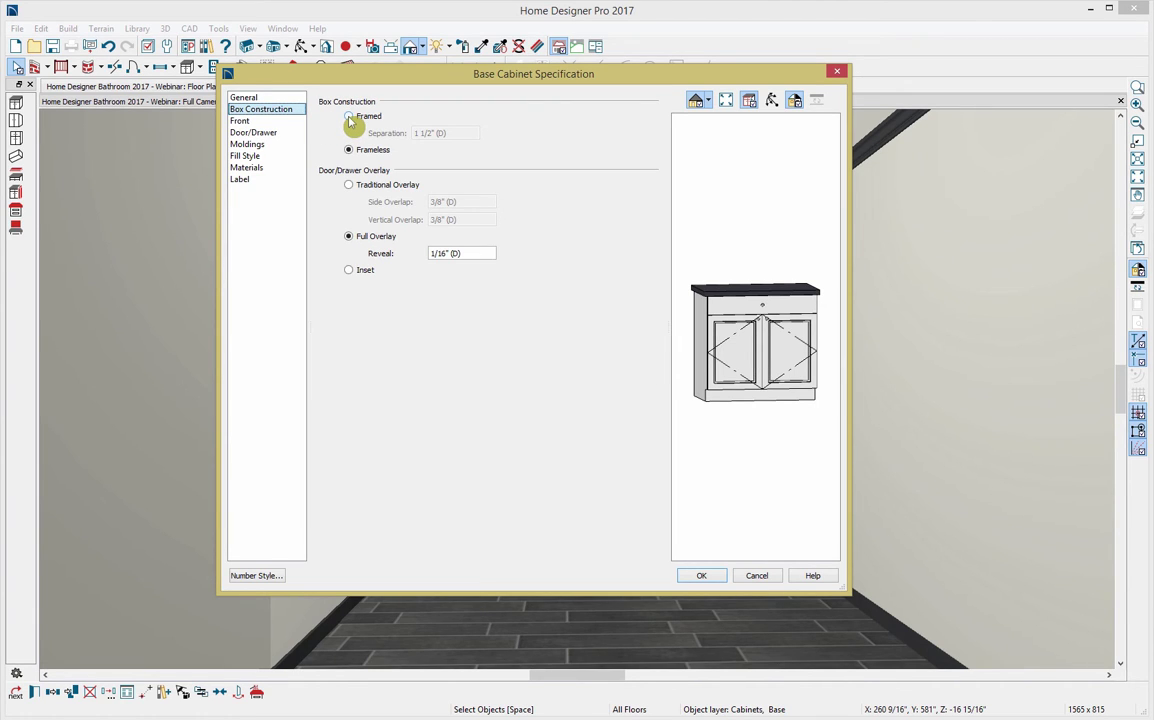
left_click(349, 117)
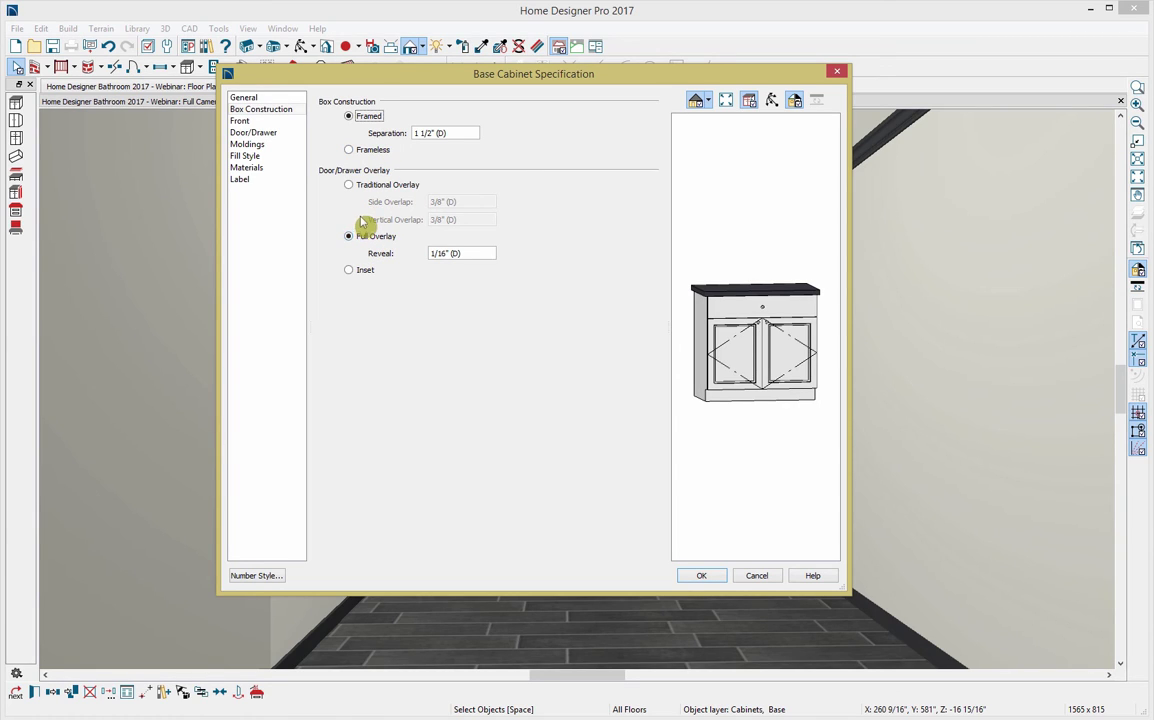
Turn off the default front layout, delete the cabinet's drawer and select the Door - Auto Right face item
left_click(288, 122)
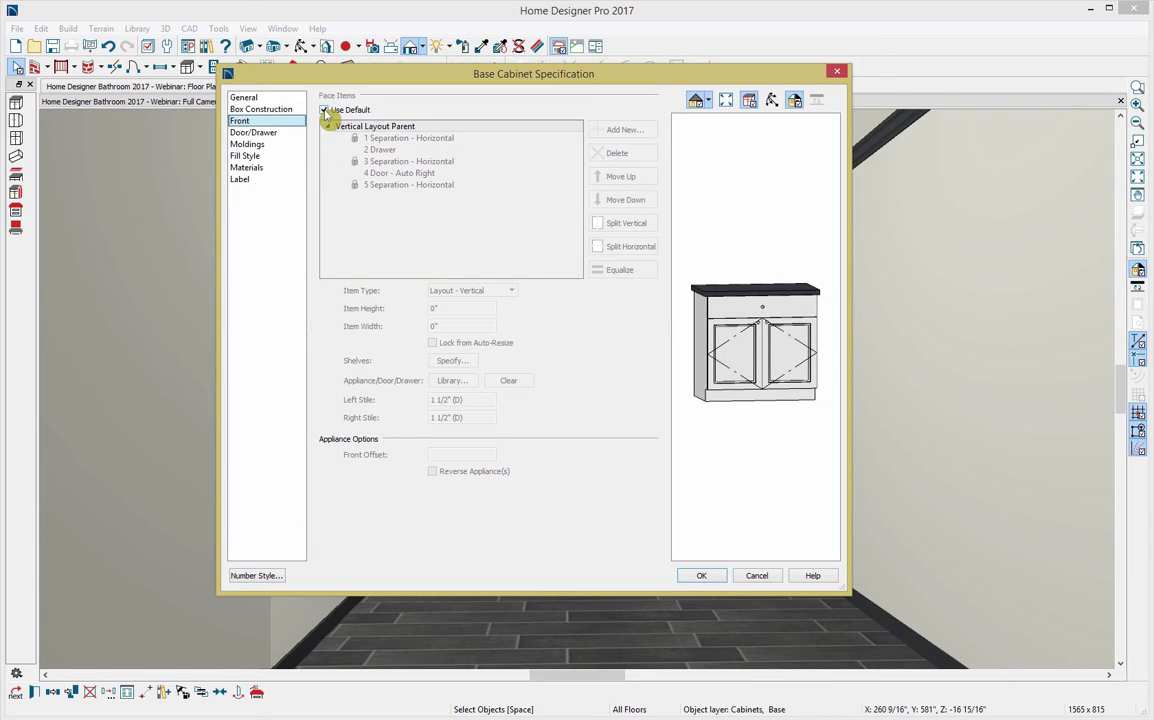
left_click(324, 110)
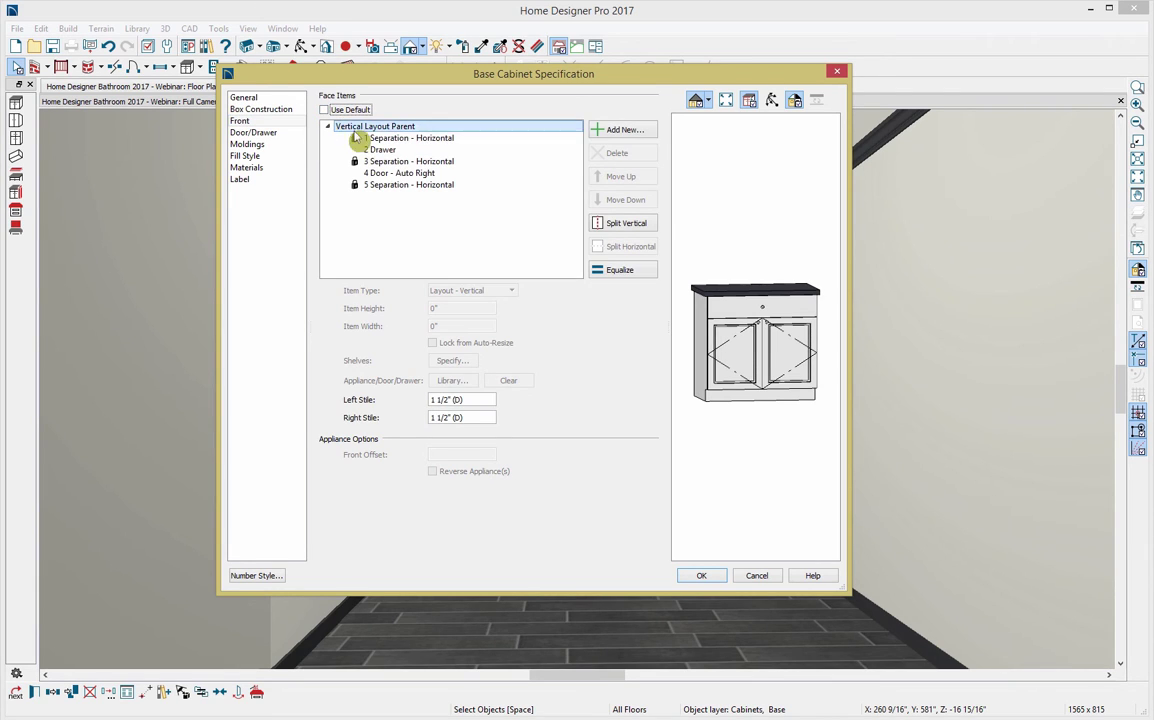
left_click(410, 152)
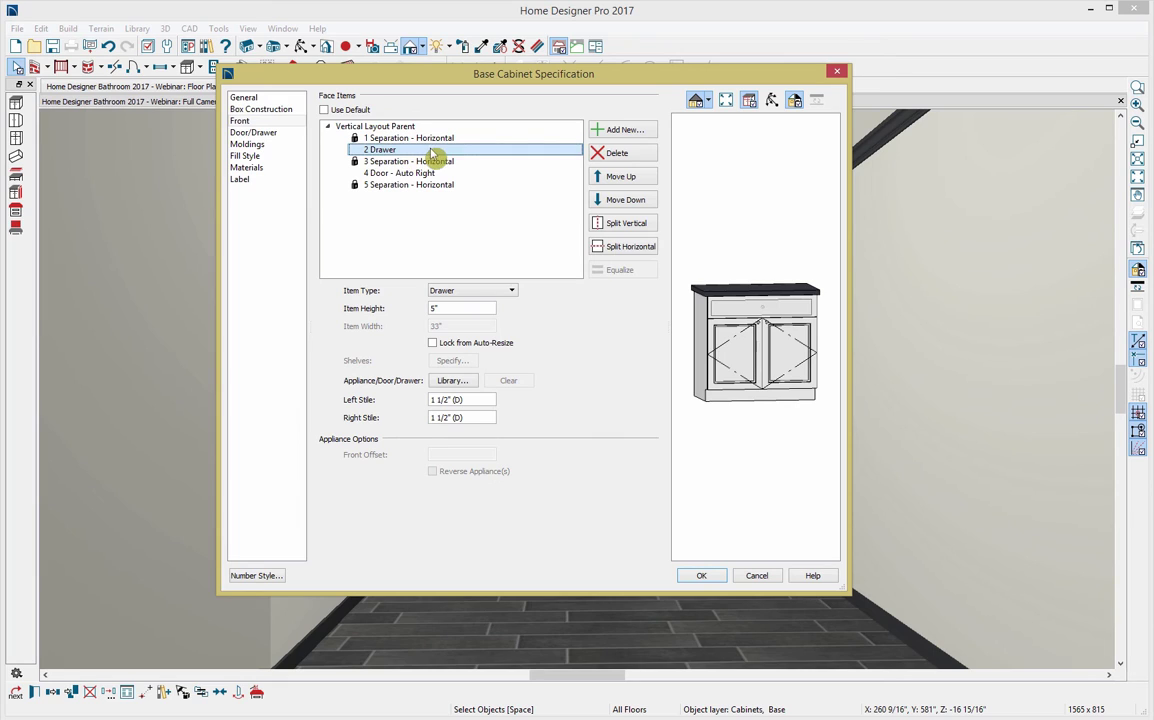
left_click(616, 154)
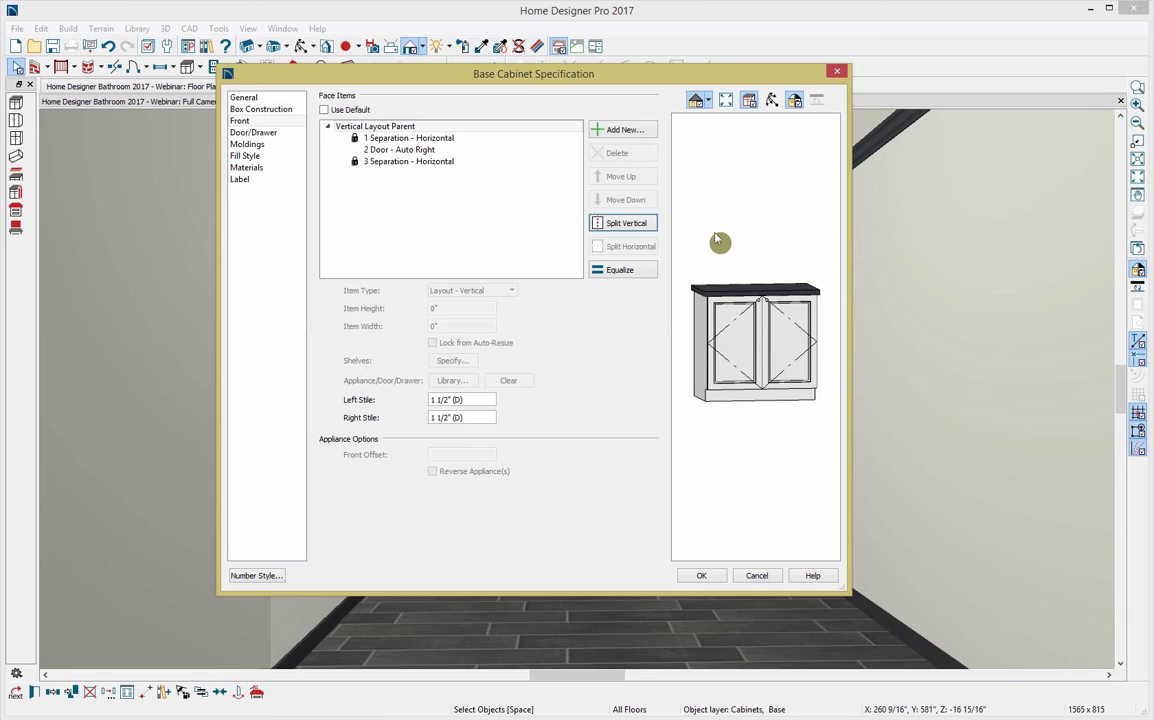
left_click(745, 342)
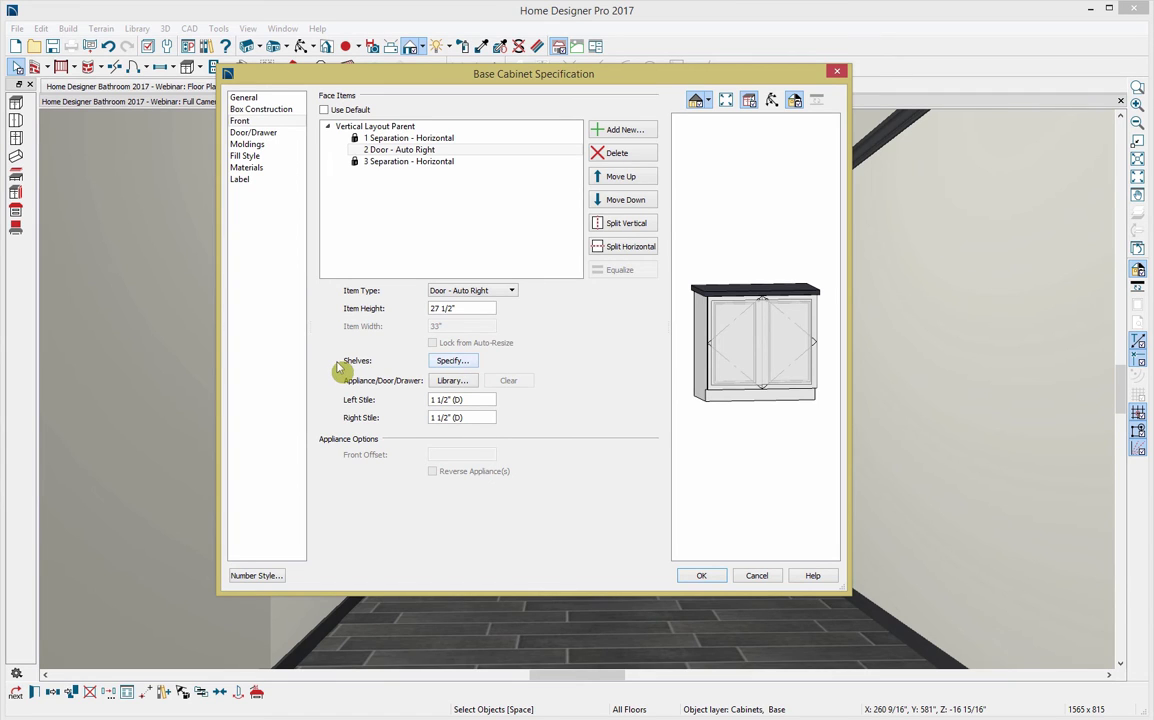
Switch the cabinet door's shelf management to Manual and set the number of shelves to 0
left_click(450, 362)
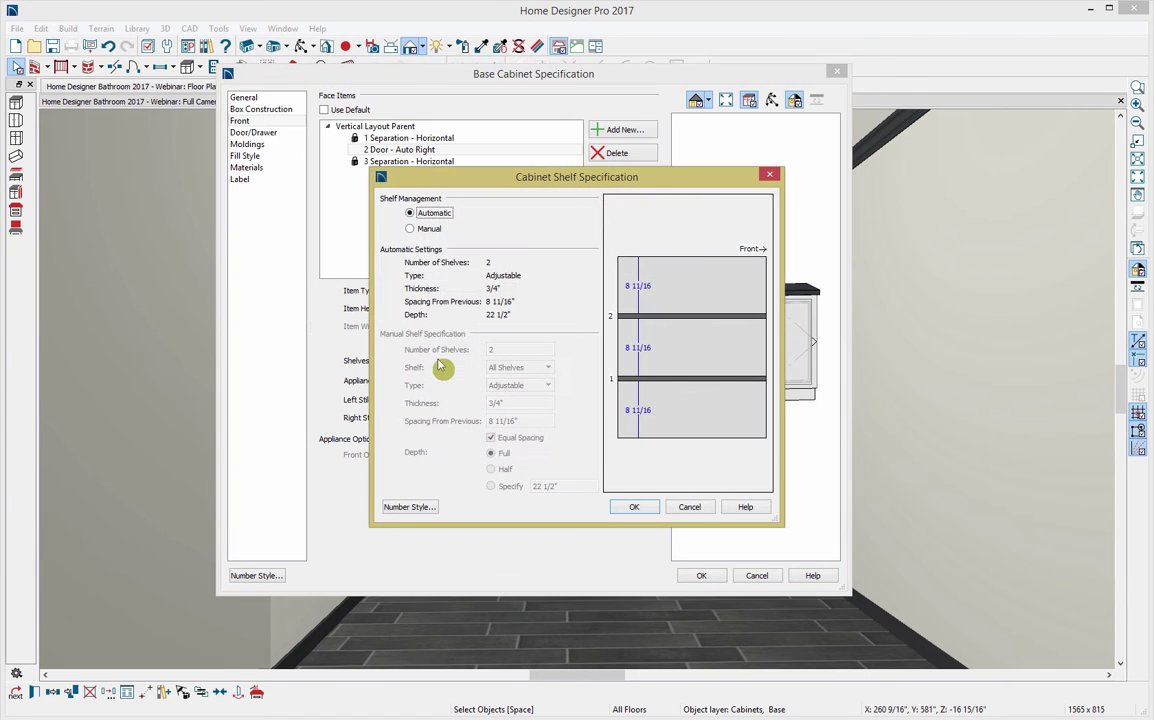
left_click(409, 230)
double_click(492, 349)
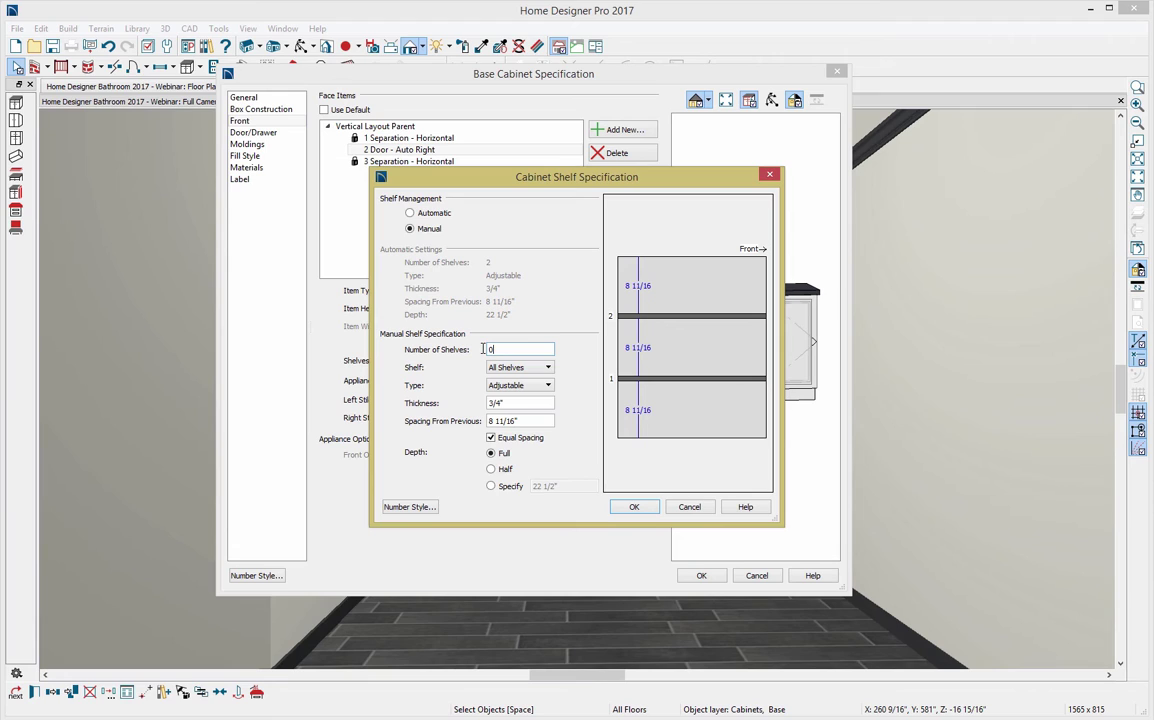
type("0")
left_click(648, 509)
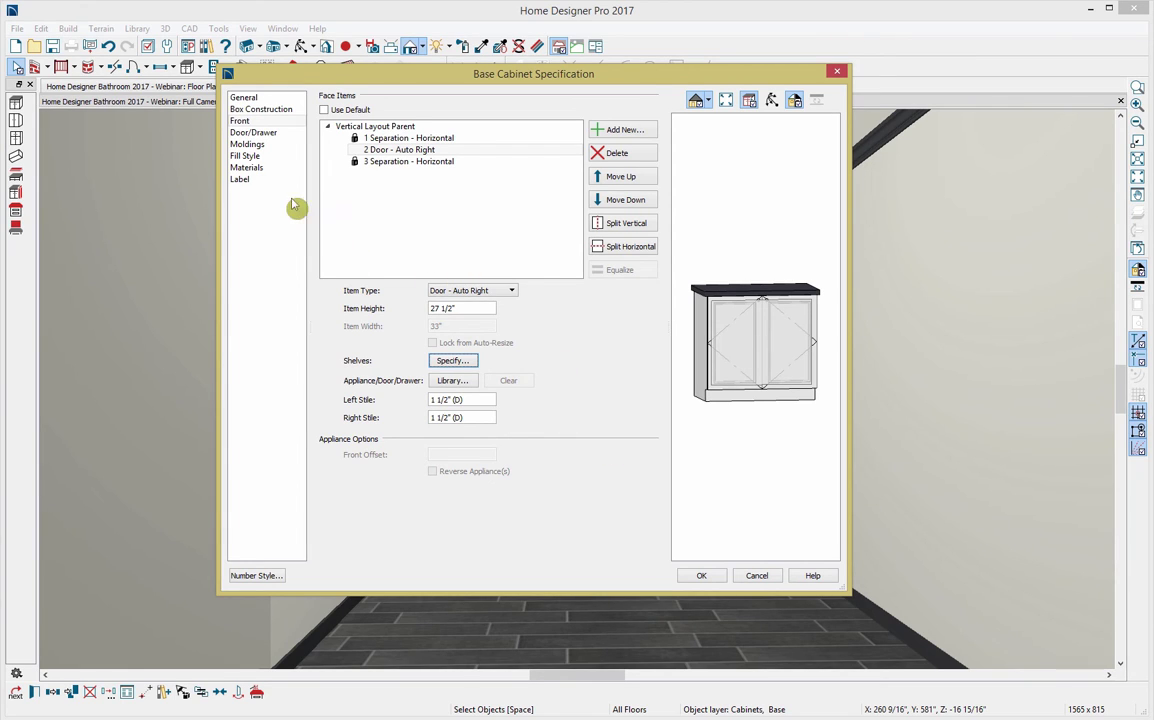
Review the available door styles and door handle styles for the cabinet without changing them
left_click(284, 138)
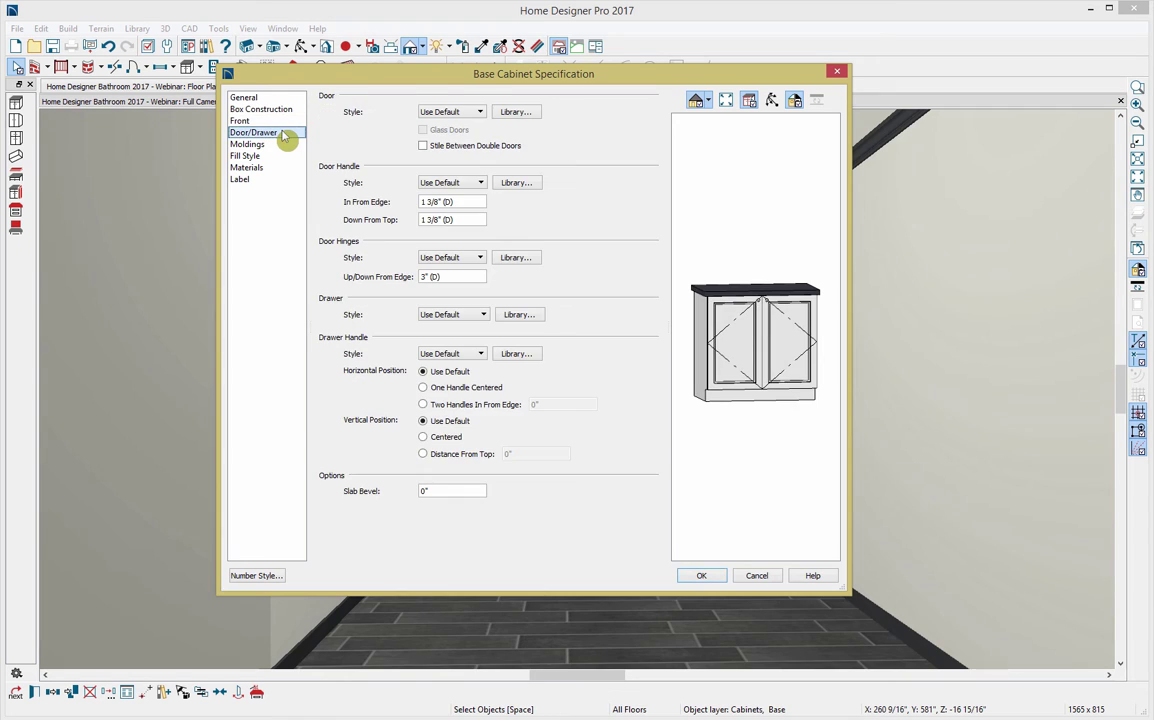
left_click(464, 113)
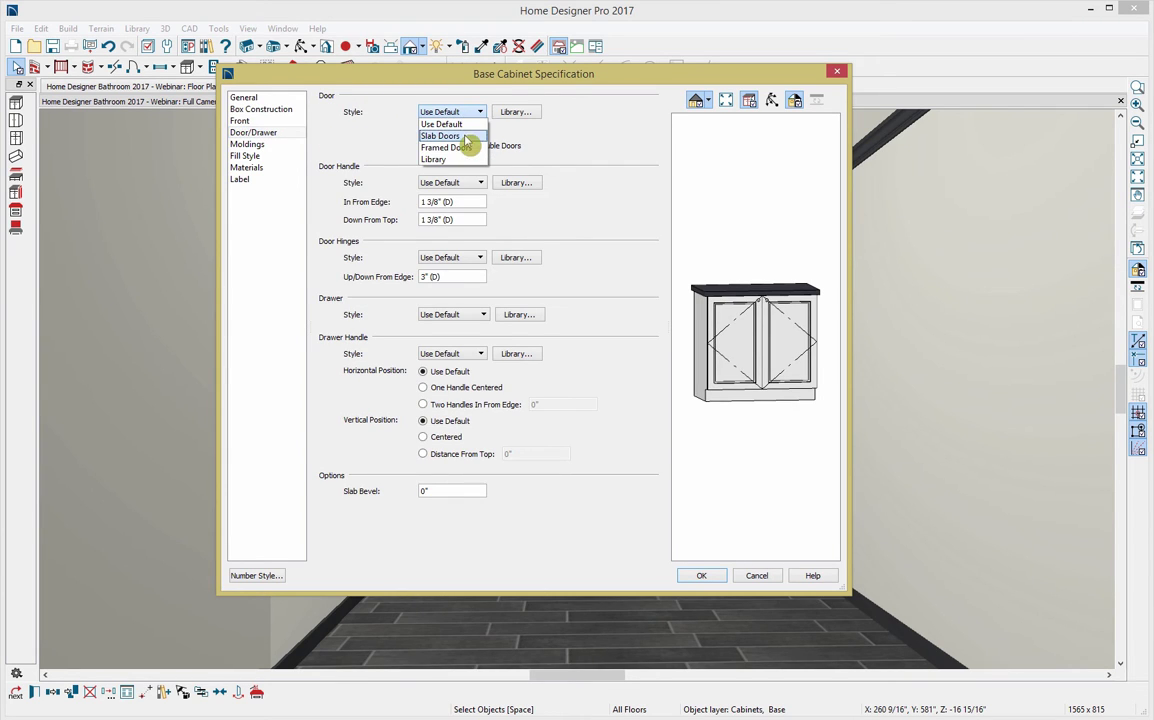
left_click(550, 156)
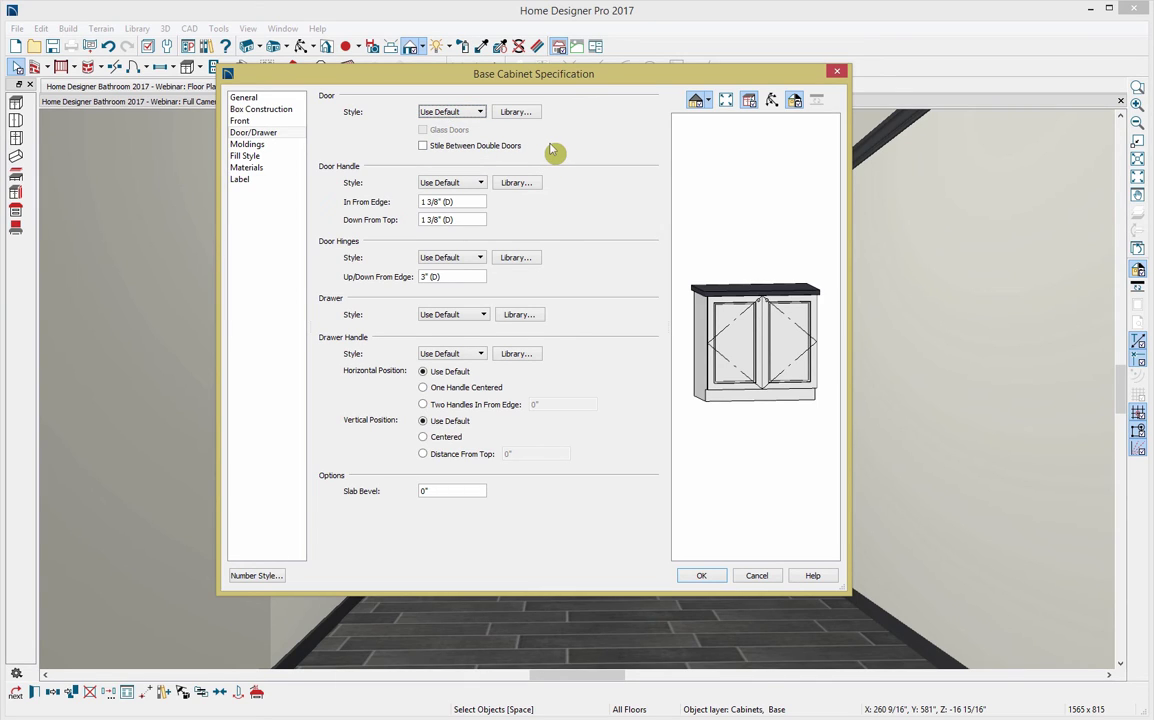
left_click(479, 183)
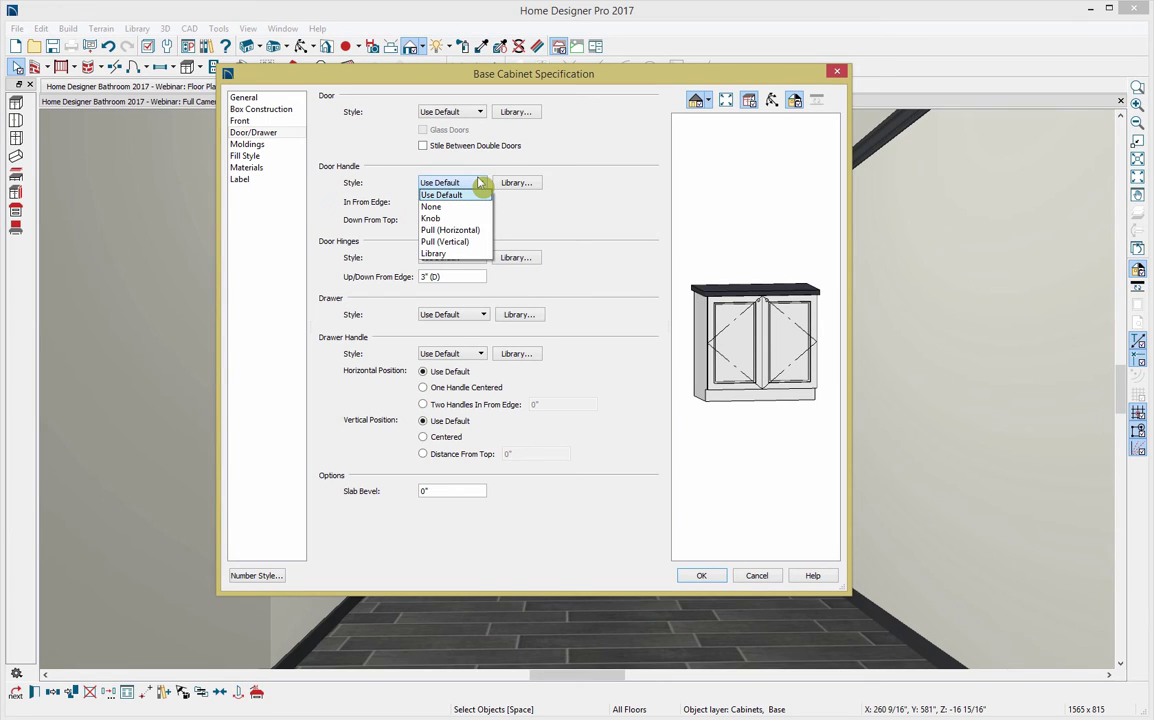
left_click(479, 183)
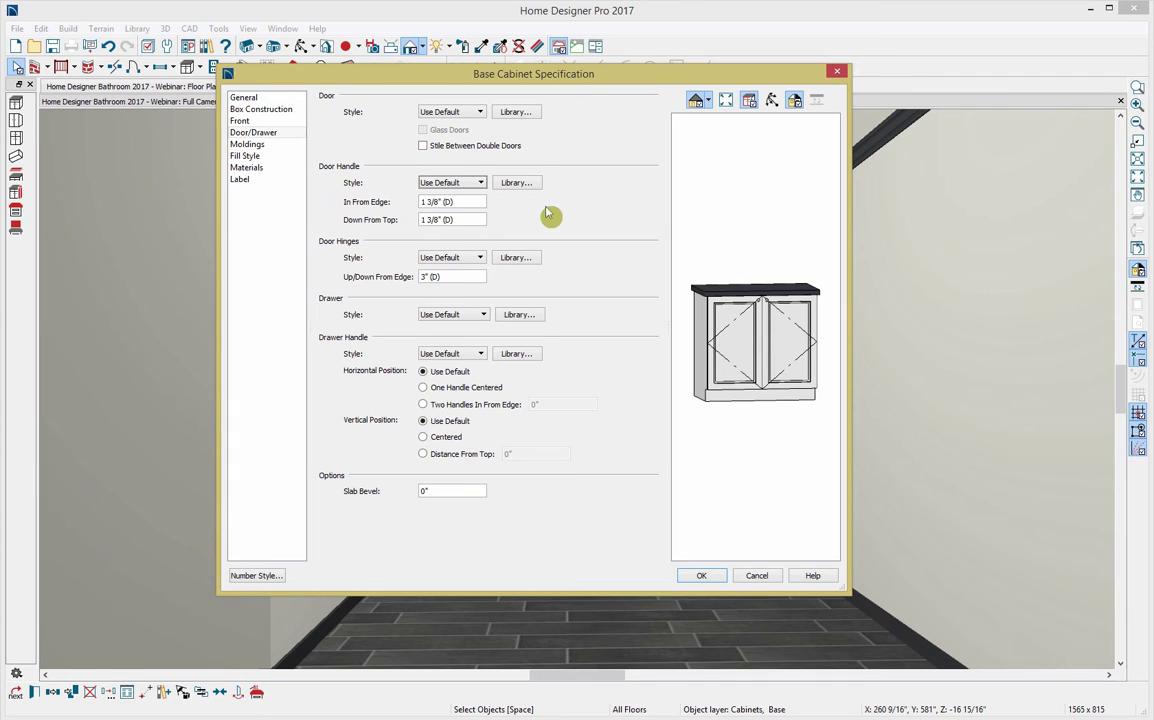
Add the CA-31 edge molding profile from the Home Designer Core Catalogs to the cabinet
left_click(272, 146)
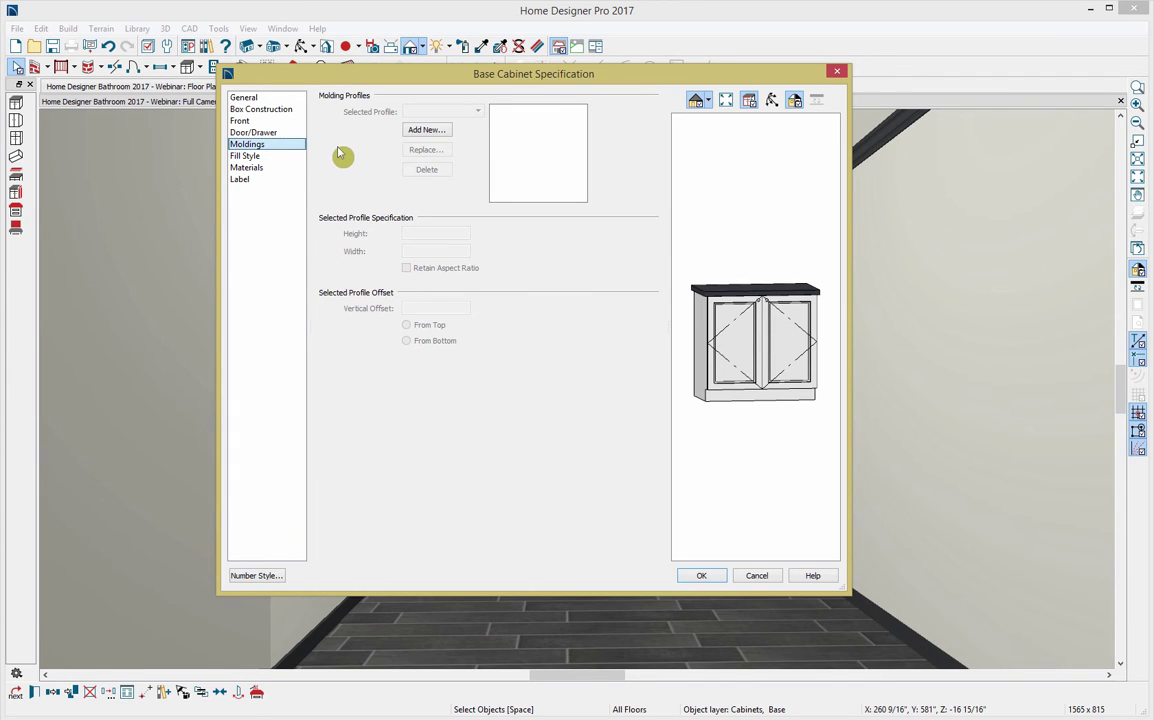
left_click(426, 131)
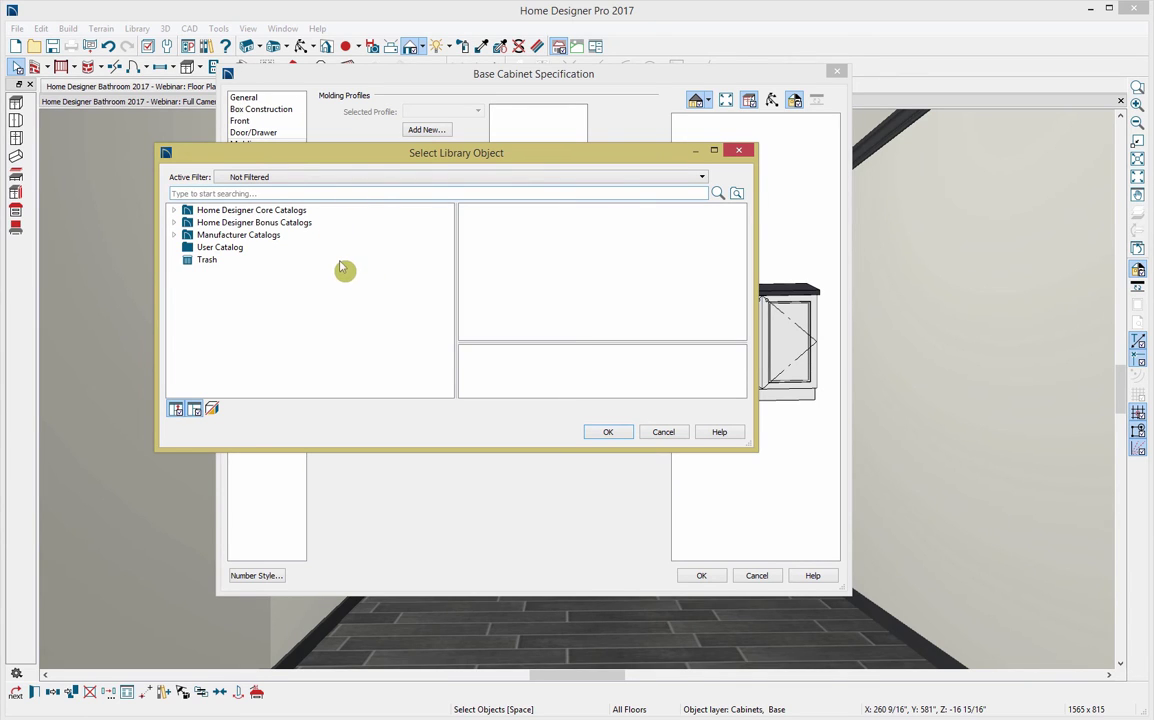
left_click(174, 235)
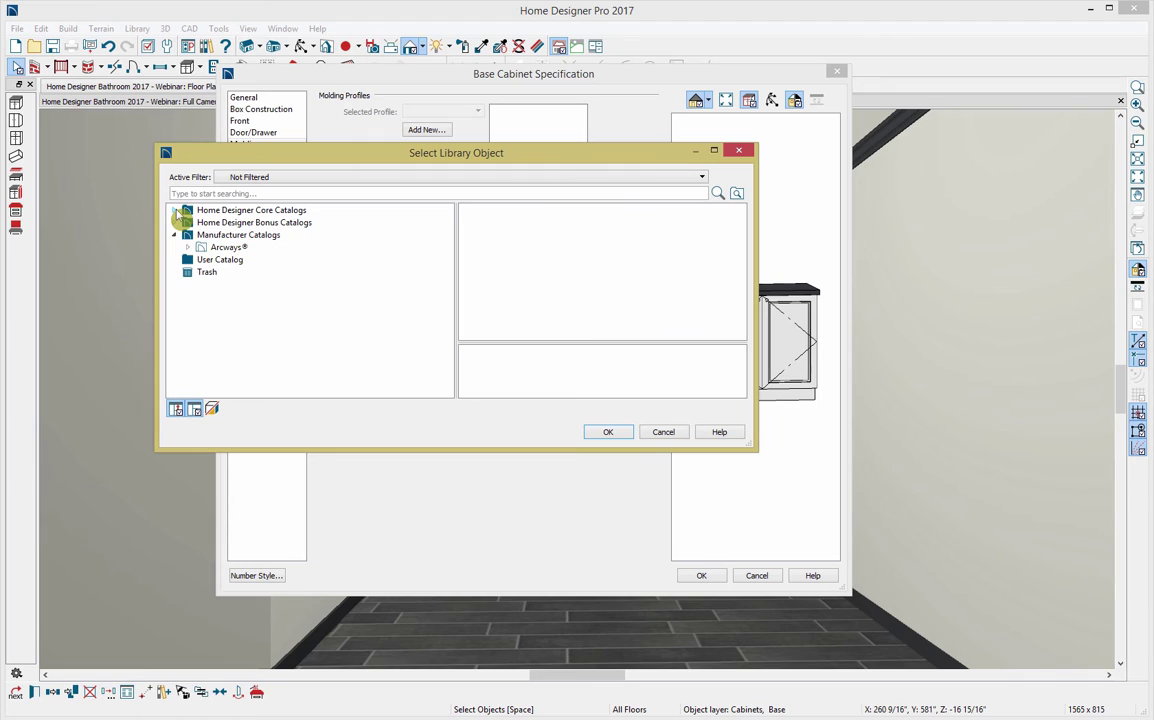
left_click(175, 210)
left_click(188, 222)
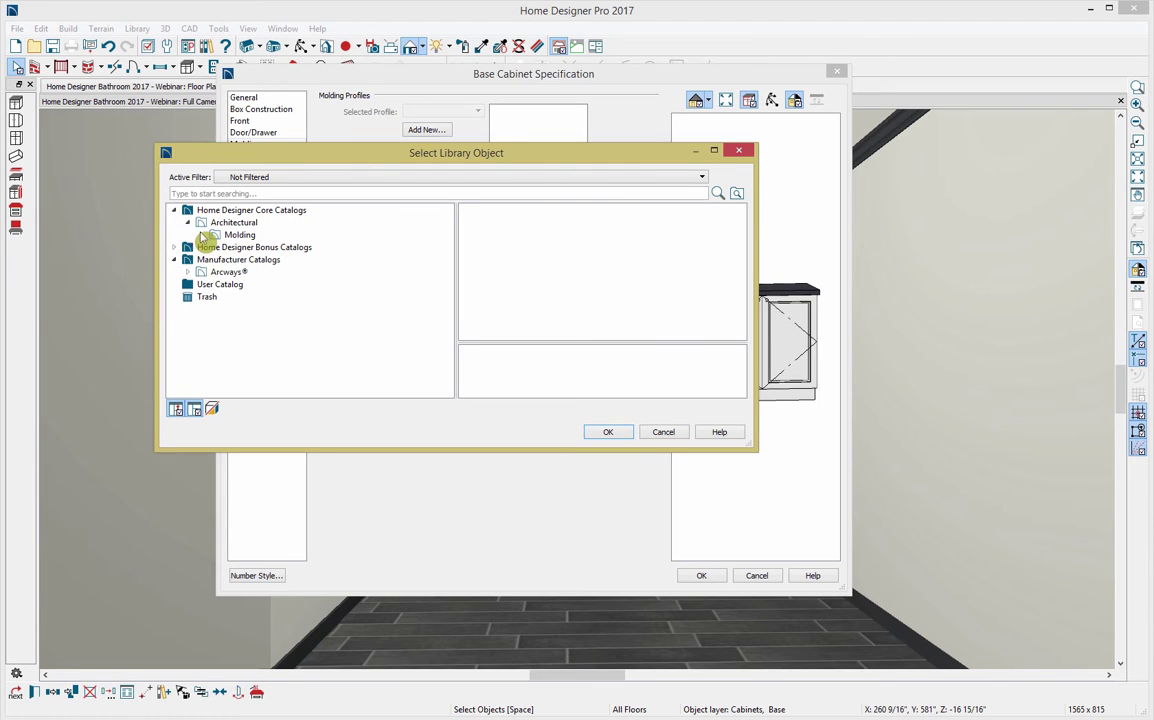
left_click(202, 235)
left_click(300, 297)
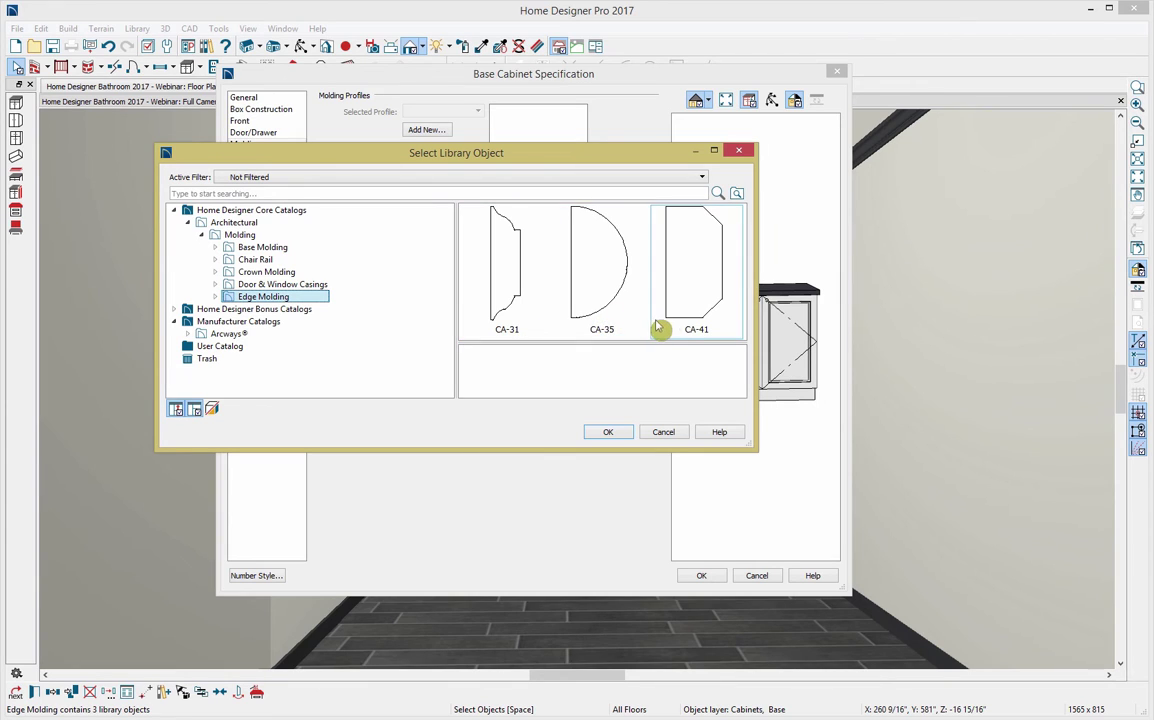
left_click(535, 276)
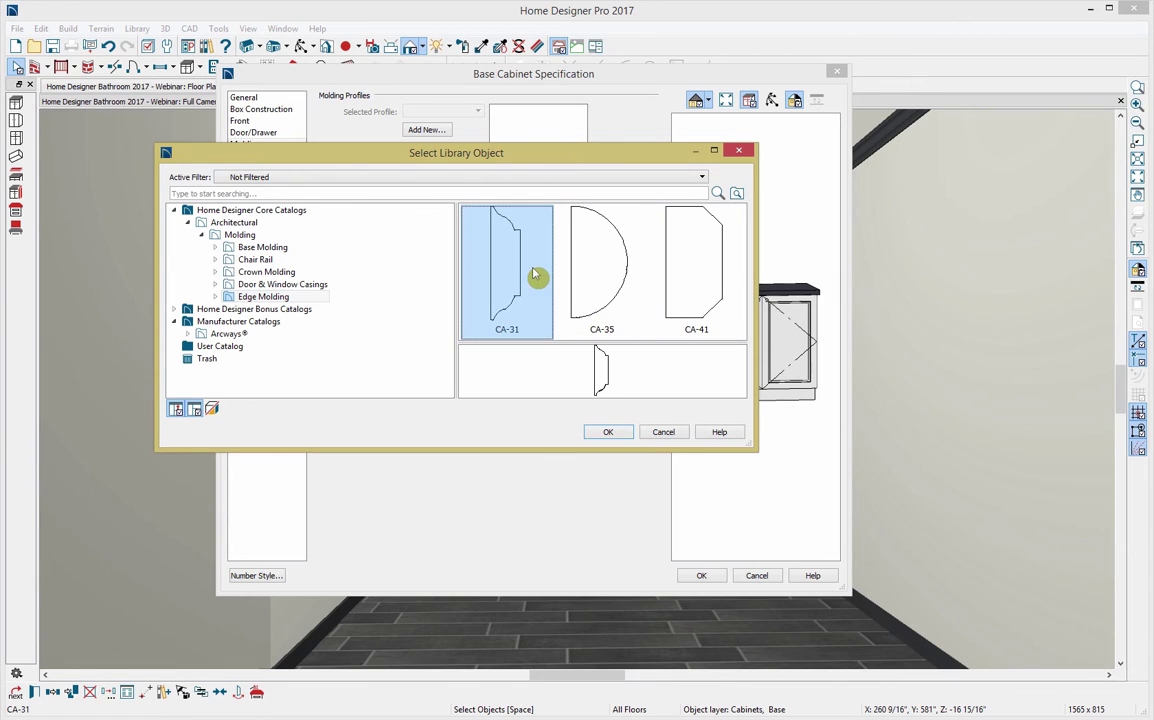
left_click(610, 432)
Set the width of the CA-31 molding profile to 5/16"
left_click_drag(441, 251, 375, 248)
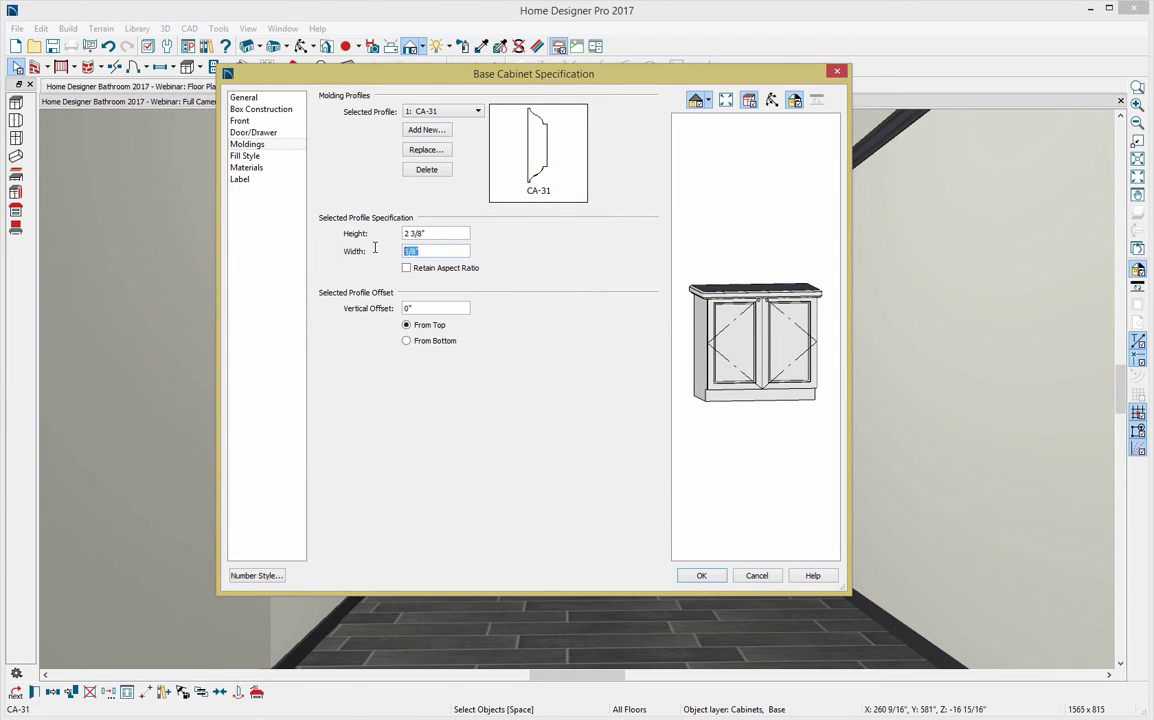
type("1/3")
key("Tab")
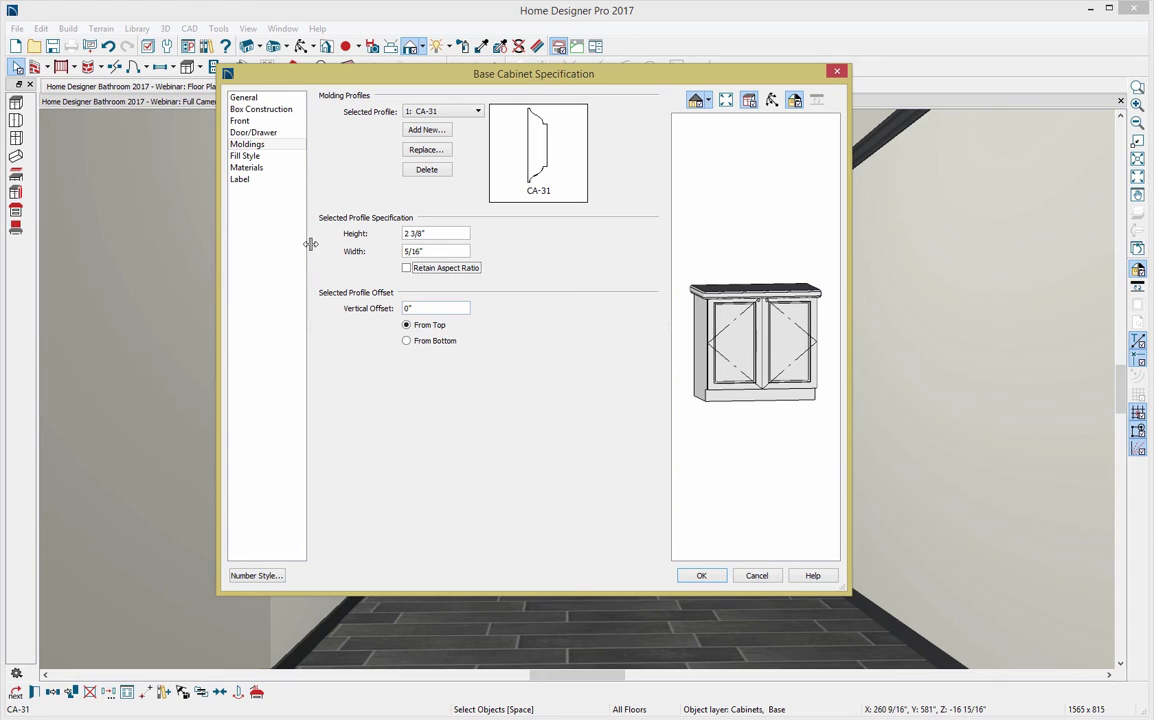
Assign the UL210-7 - VERDIGRIS (C) material from the Bathroom 2017 user catalog to the Cabinet component
left_click(282, 168)
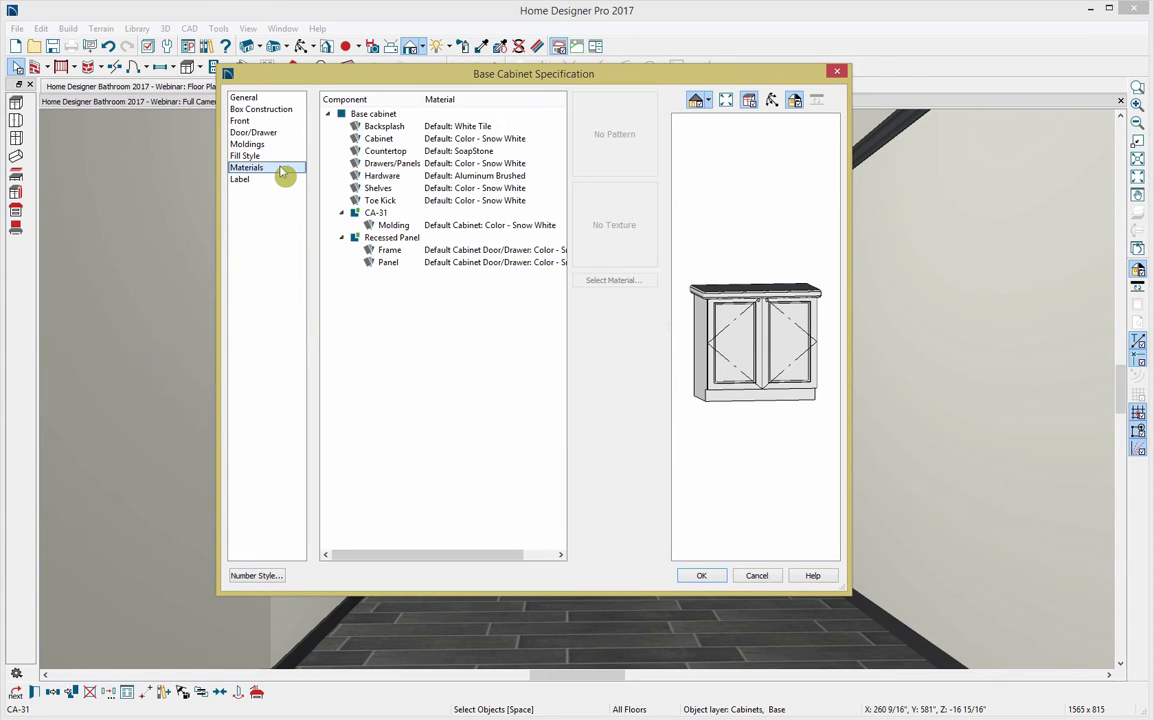
left_click(418, 140)
left_click(610, 281)
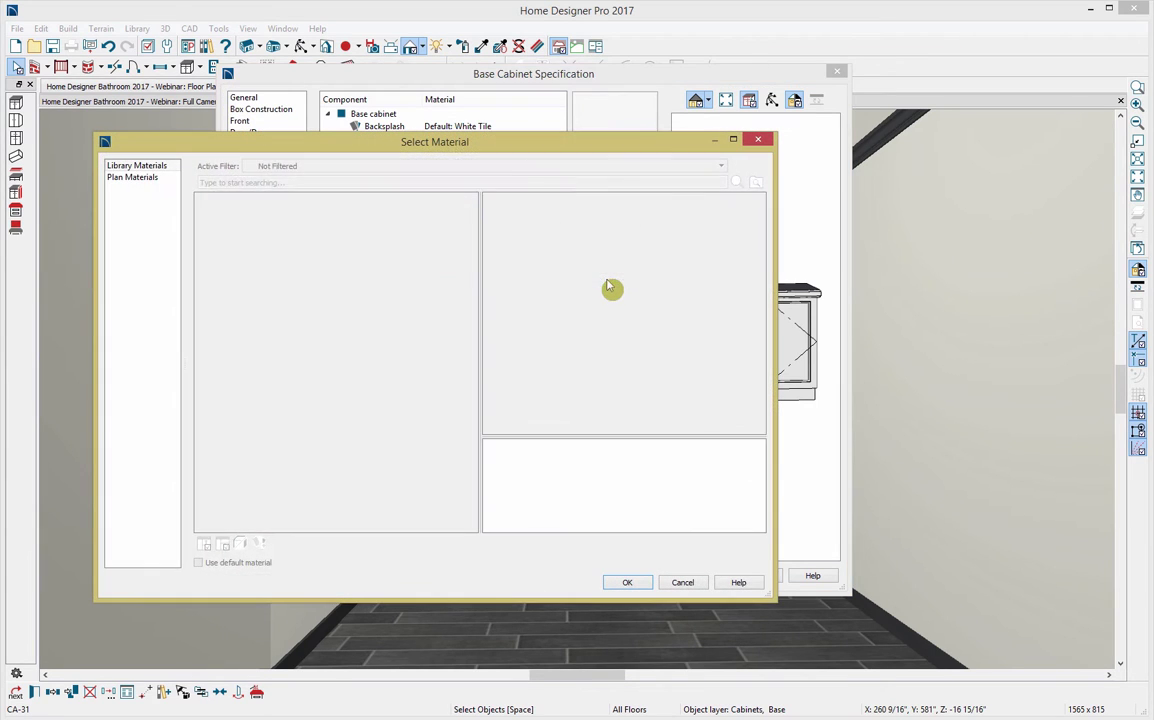
left_click(202, 199)
left_click(202, 236)
left_click(215, 248)
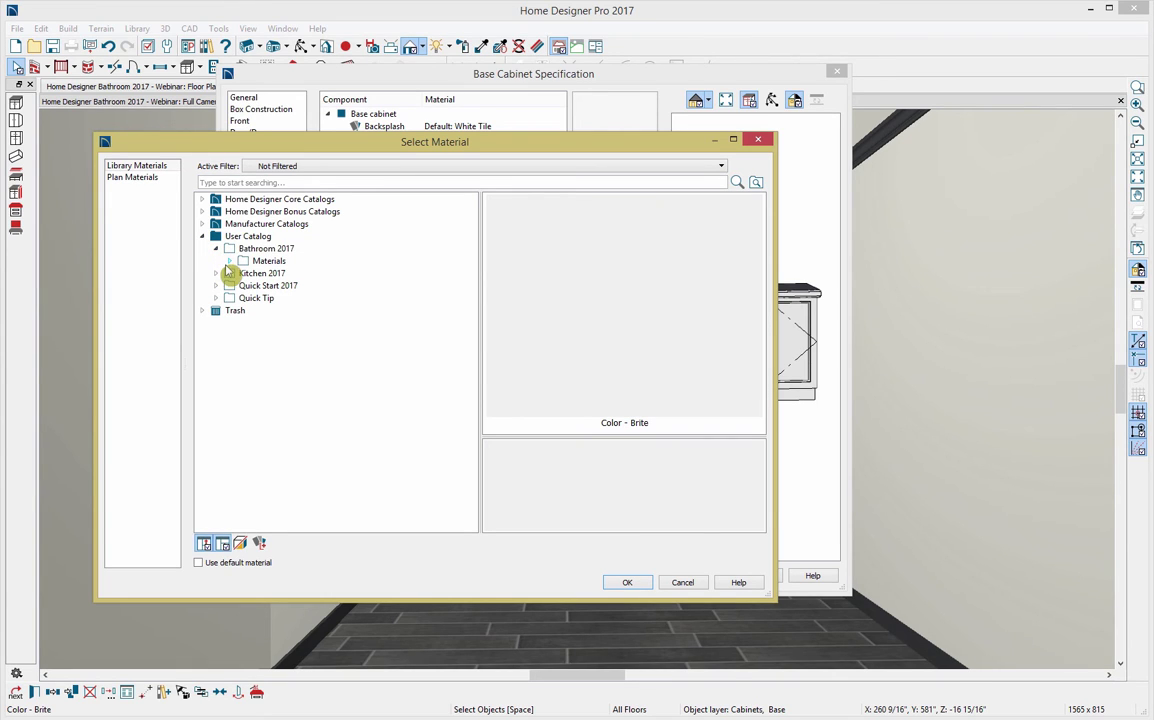
left_click(229, 260)
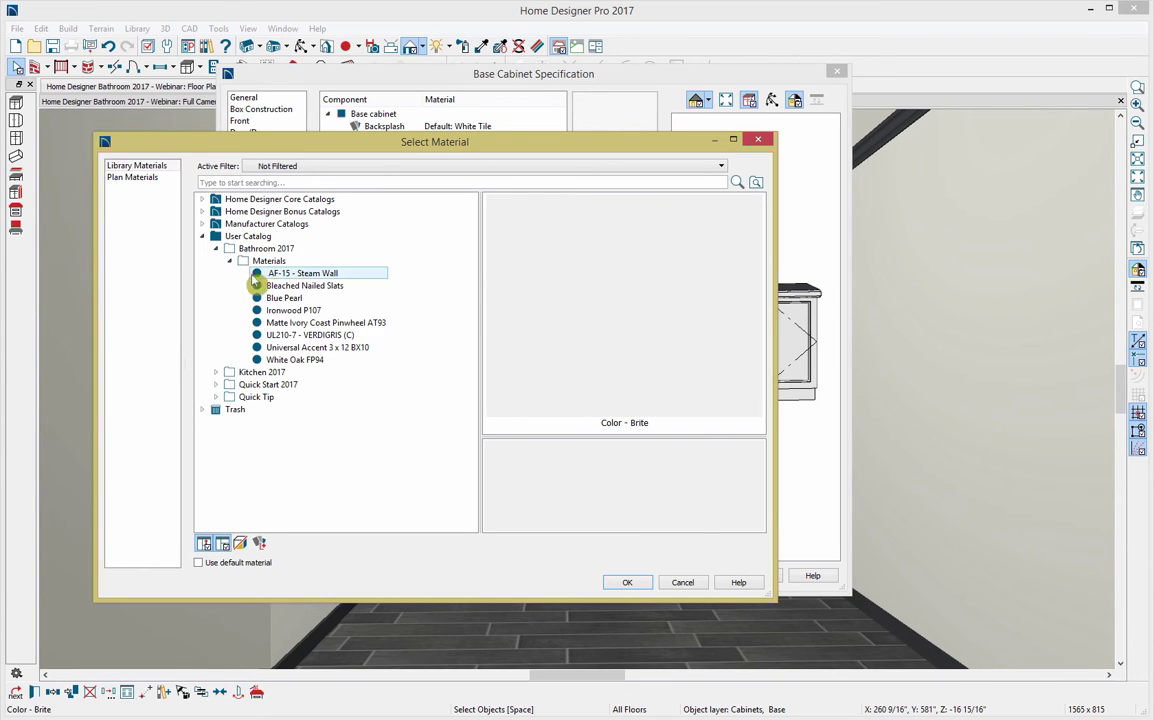
left_click(345, 337)
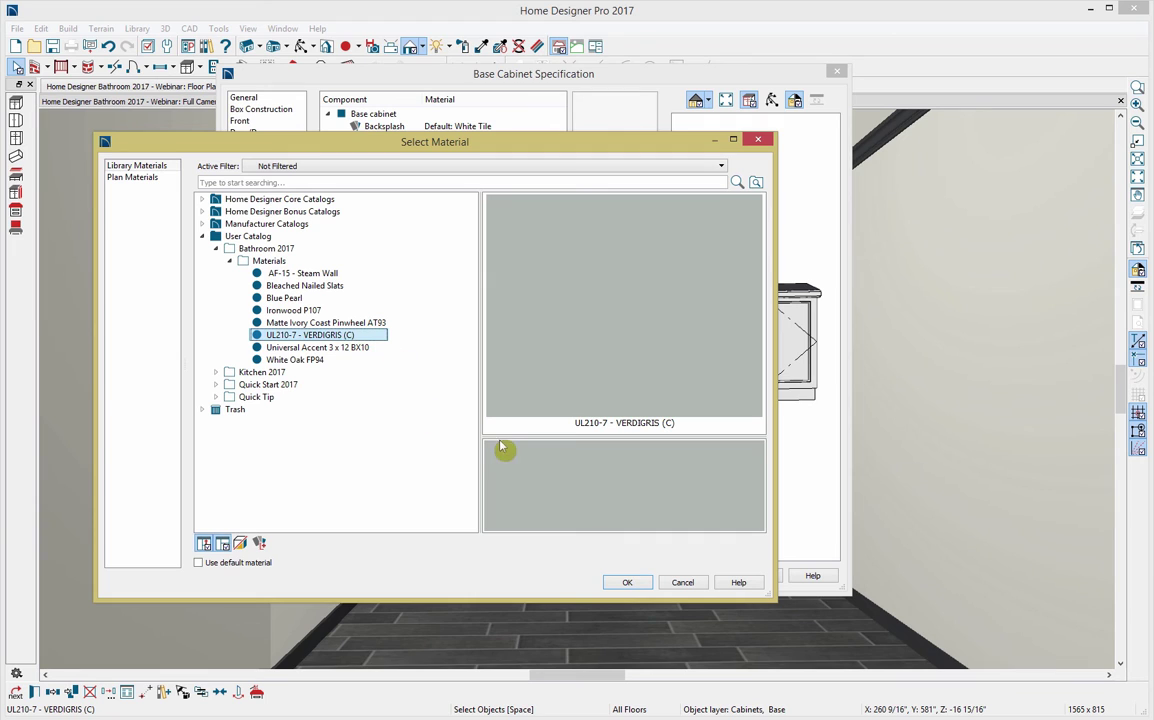
left_click(632, 583)
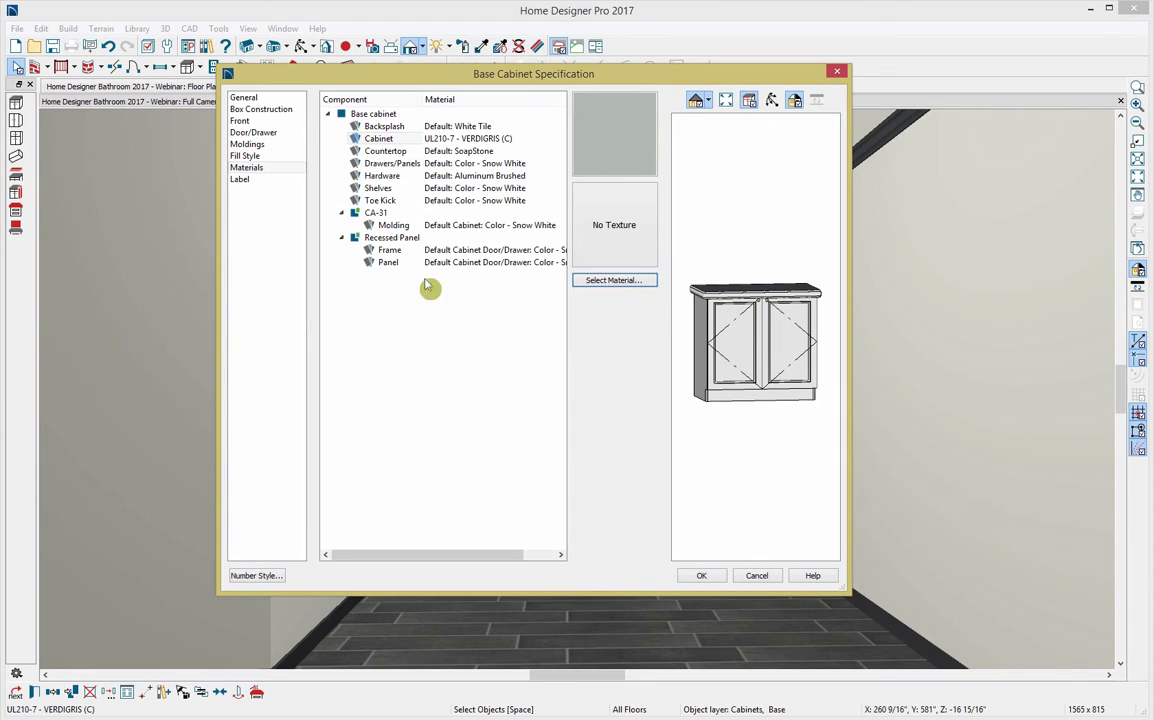
Assign the Blue Pearl material from the Bathroom 2017 user catalog to the Countertop component
left_click(428, 157)
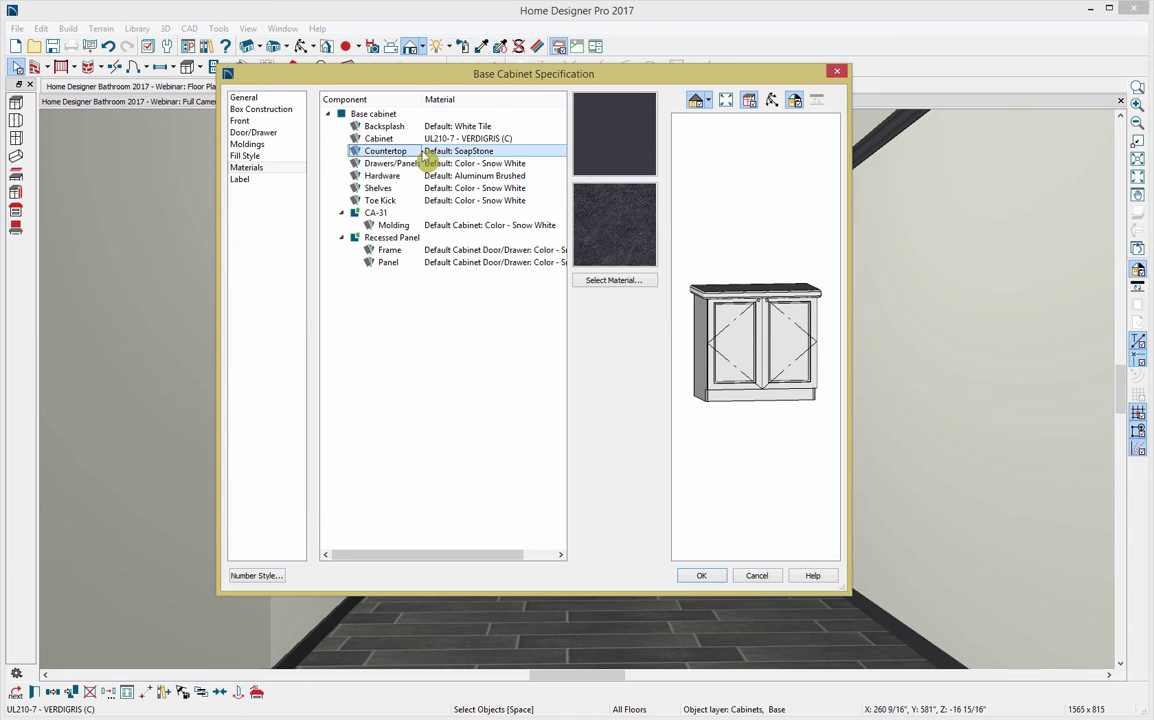
left_click(592, 282)
scroll(240, 330, "down", 6)
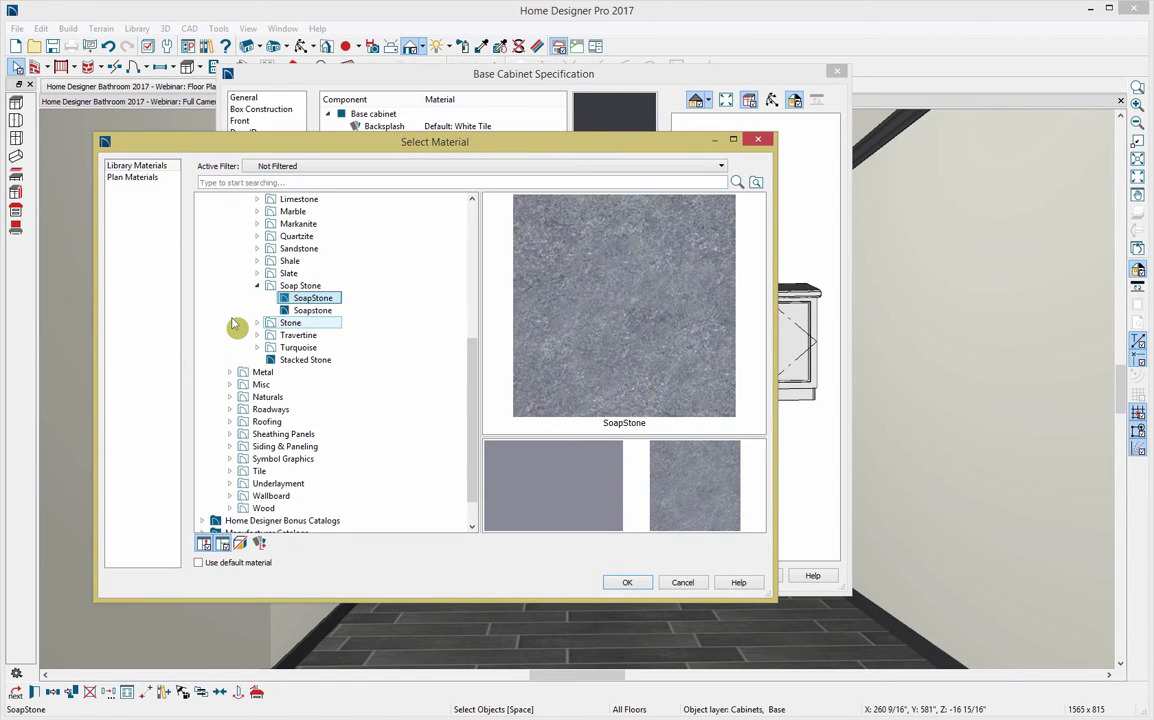
scroll(243, 458, "down", 1)
left_click(203, 508)
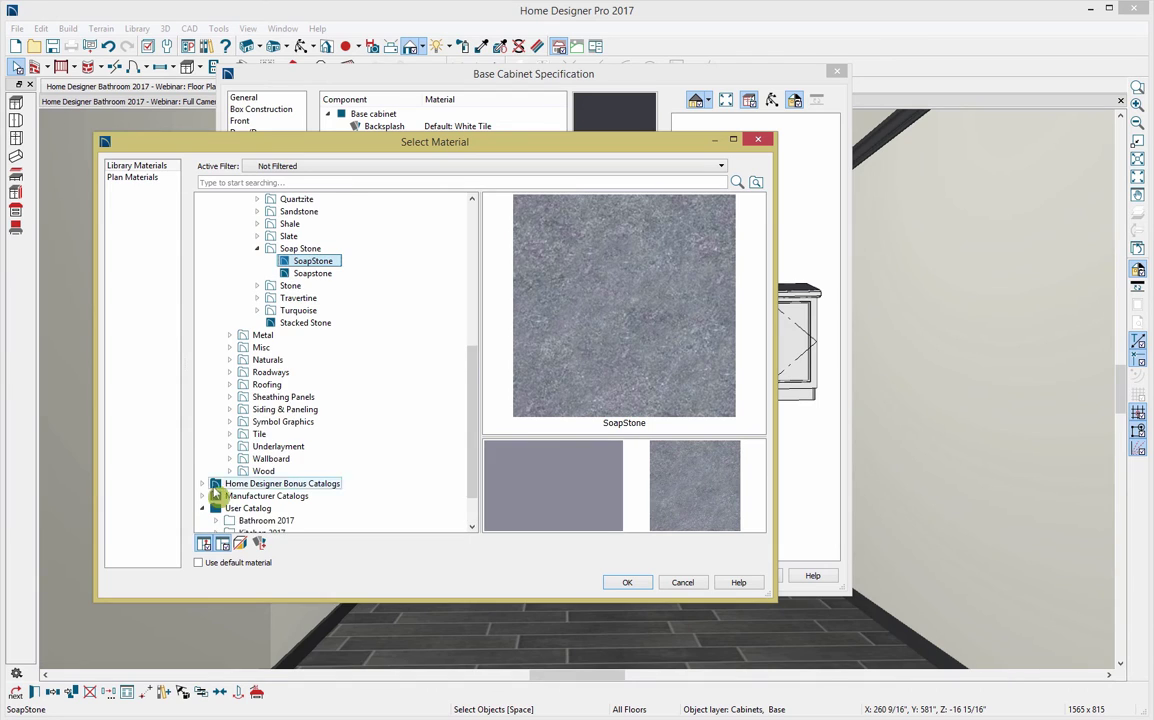
left_click(215, 471)
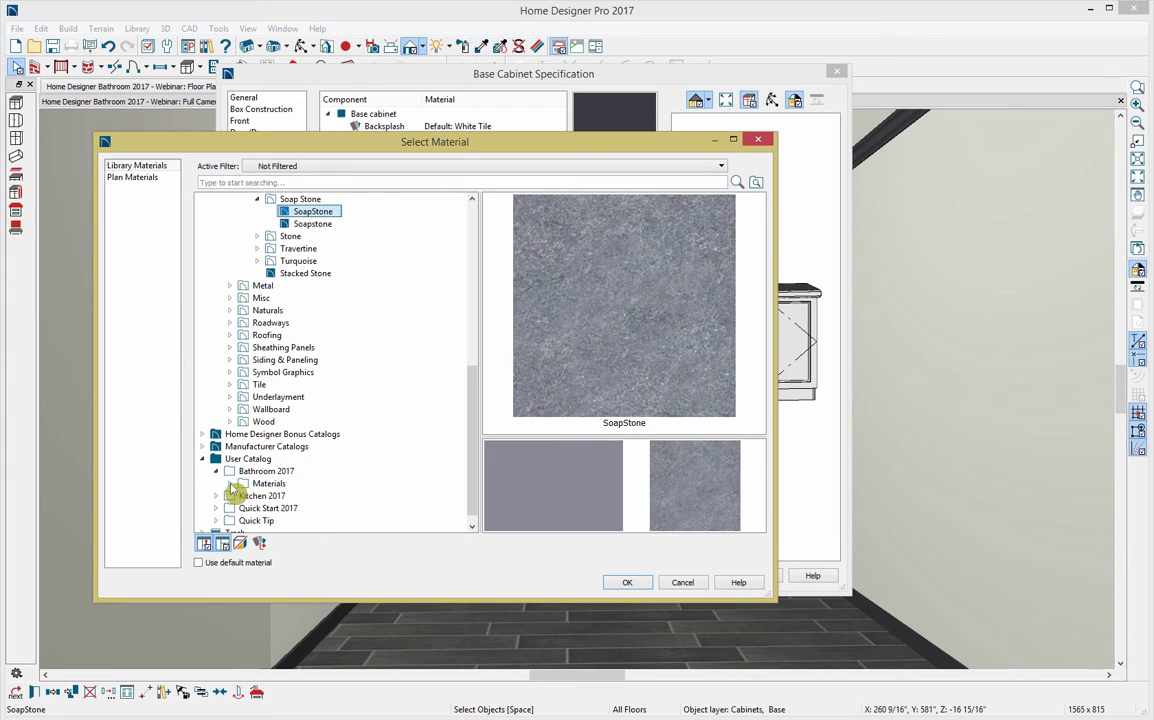
left_click(229, 483)
scroll(265, 508, "down", 1)
left_click(272, 484)
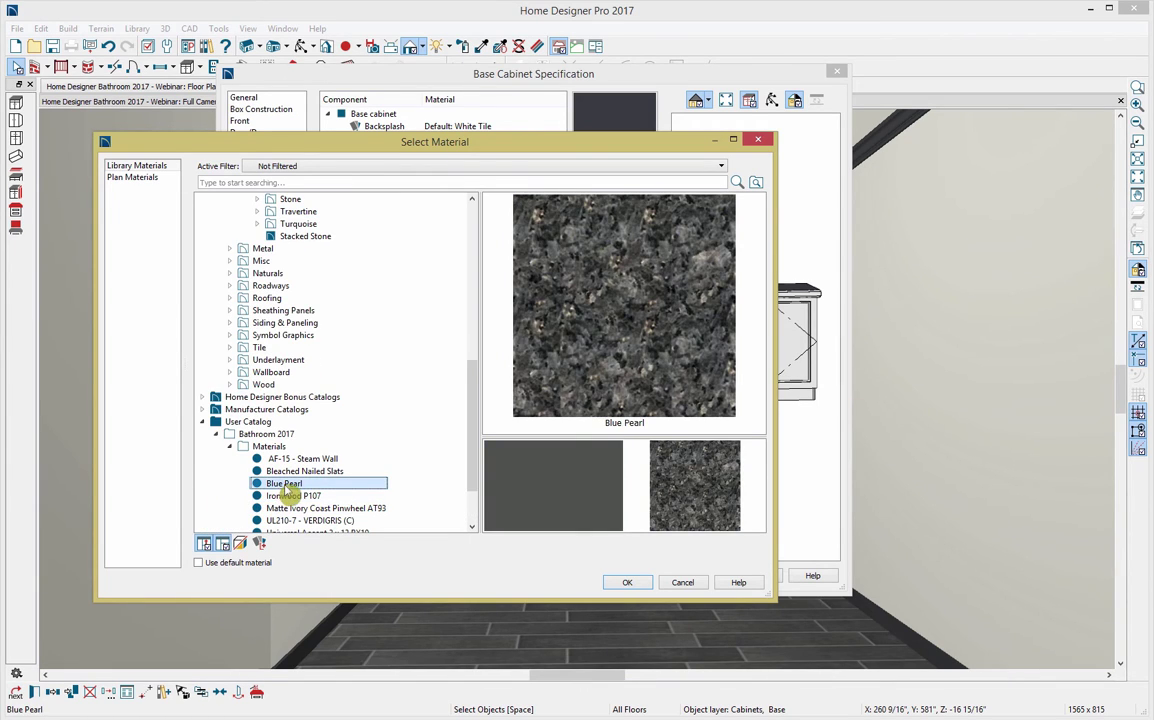
left_click(627, 582)
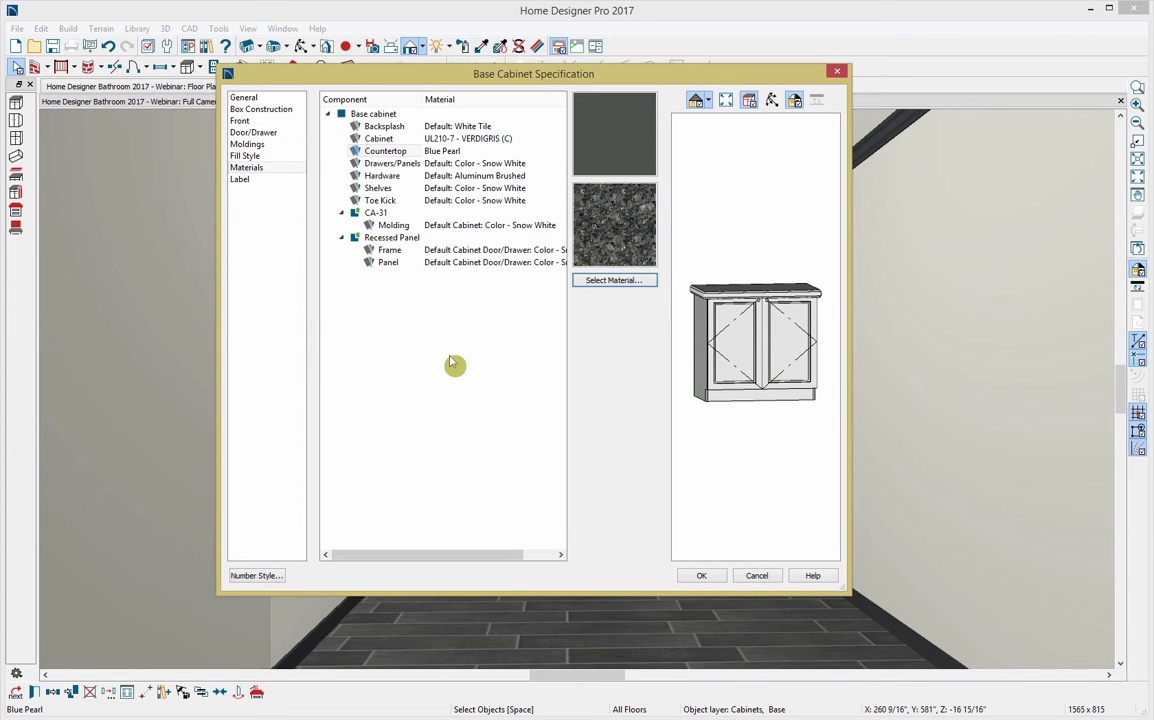
Assign UL210-7 - VERDIGRIS (C) from the Bathroom 2017 user catalog to the Toe Kick and apply the cabinet specification
left_click(405, 201)
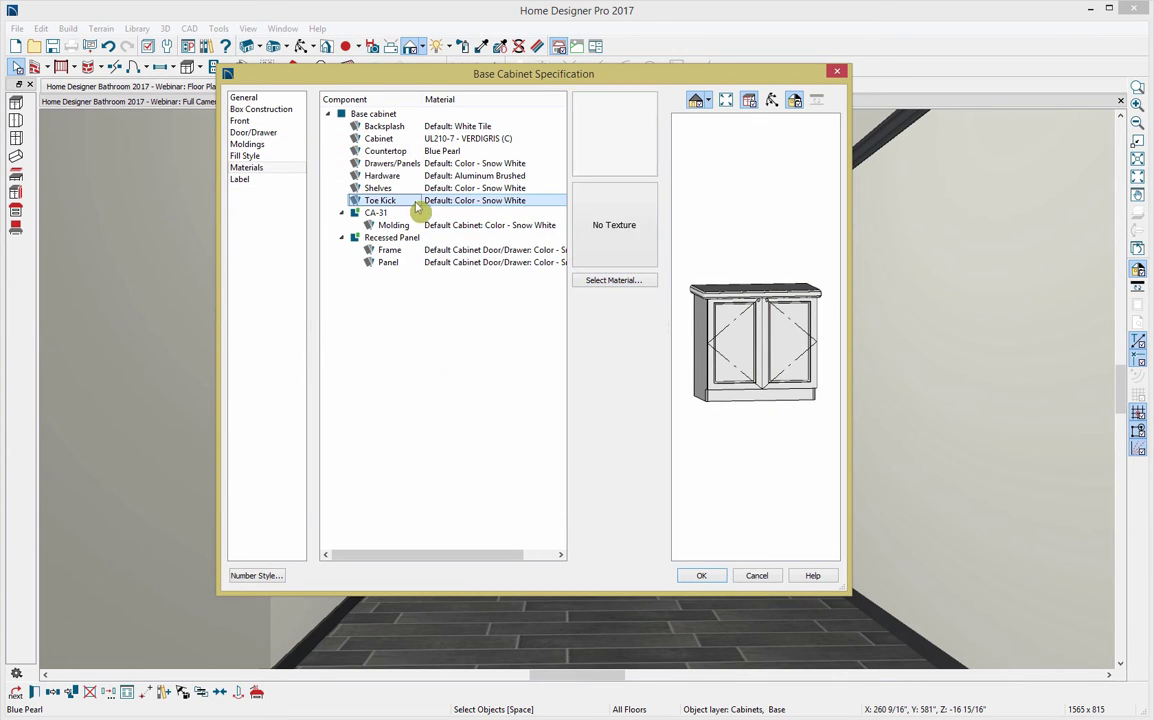
left_click(596, 281)
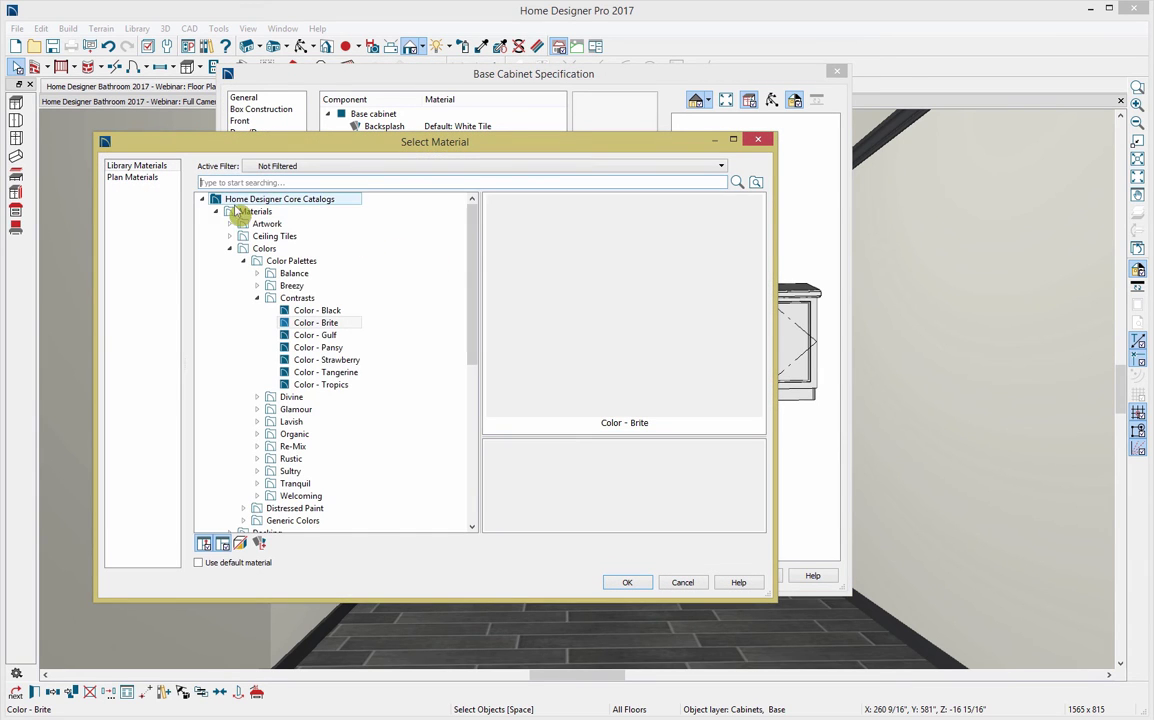
left_click(202, 199)
left_click(202, 236)
left_click(215, 248)
left_click(229, 260)
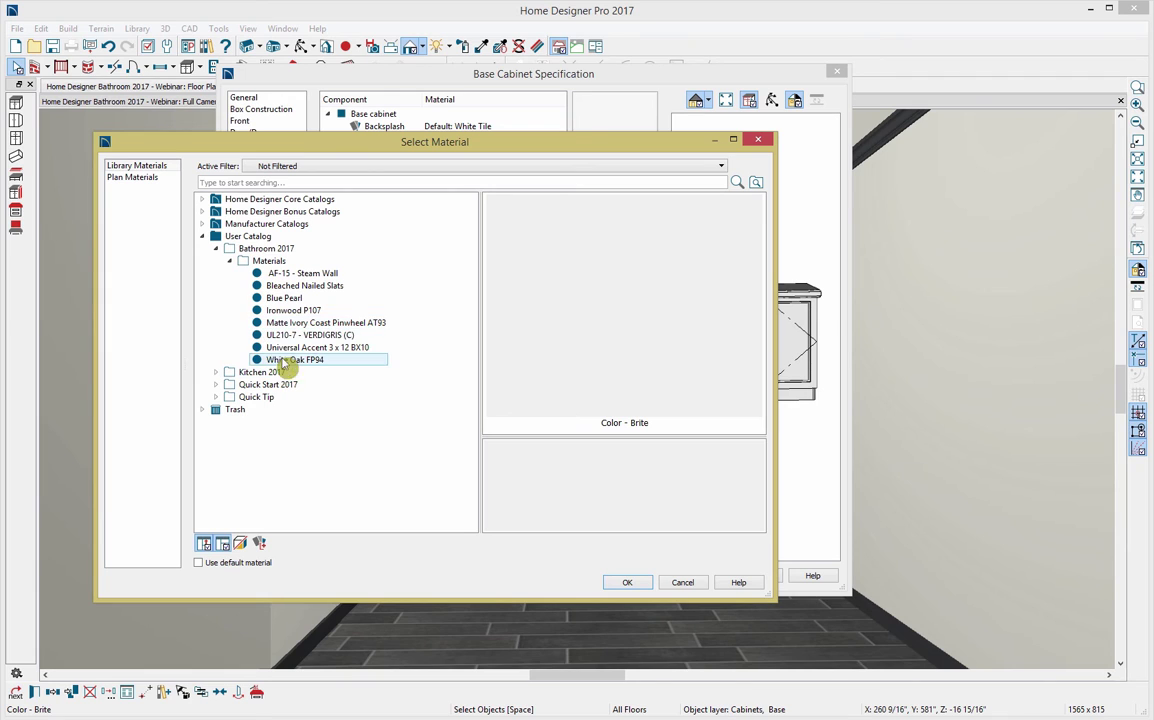
left_click(300, 336)
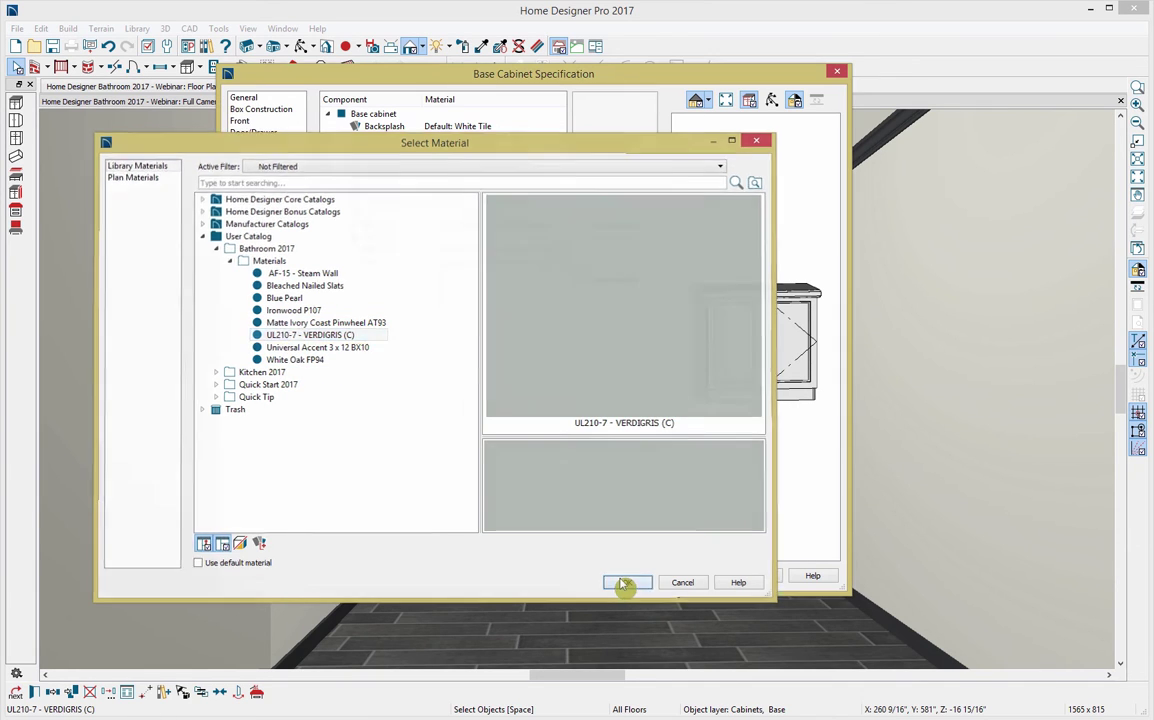
left_click(620, 582)
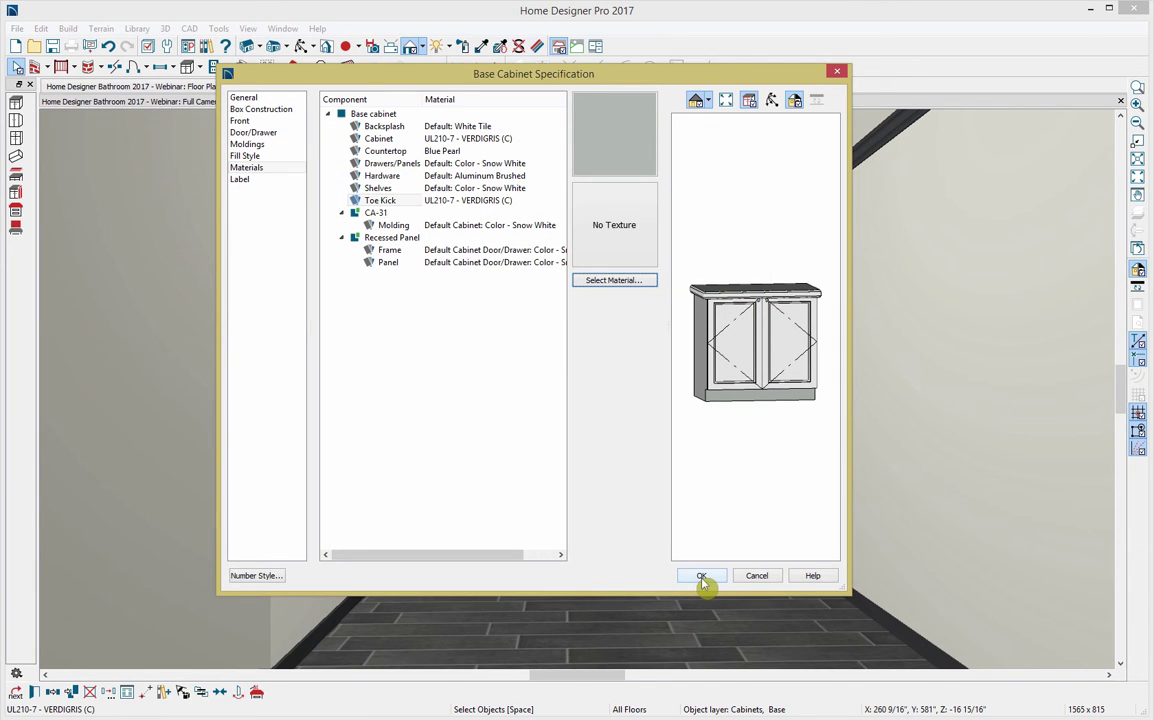
left_click(702, 577)
left_click(704, 587)
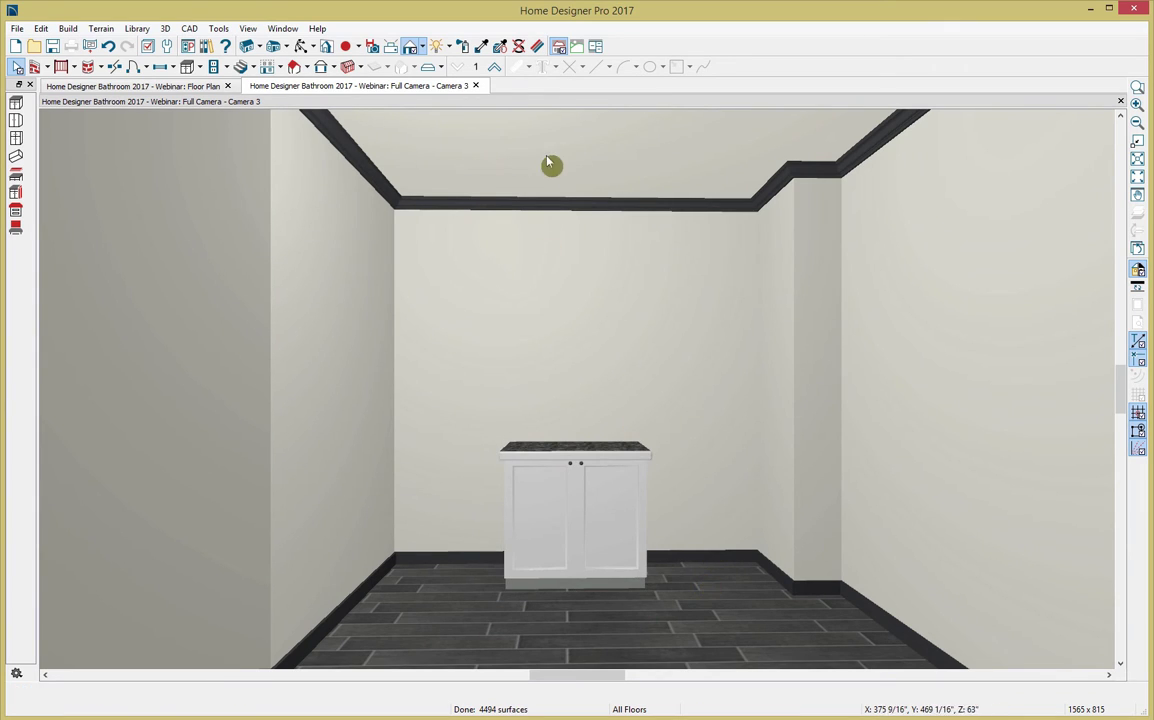
Sample the Blue Pearl material from the countertop's surface and paint it onto the white countertop edge
left_click(482, 48)
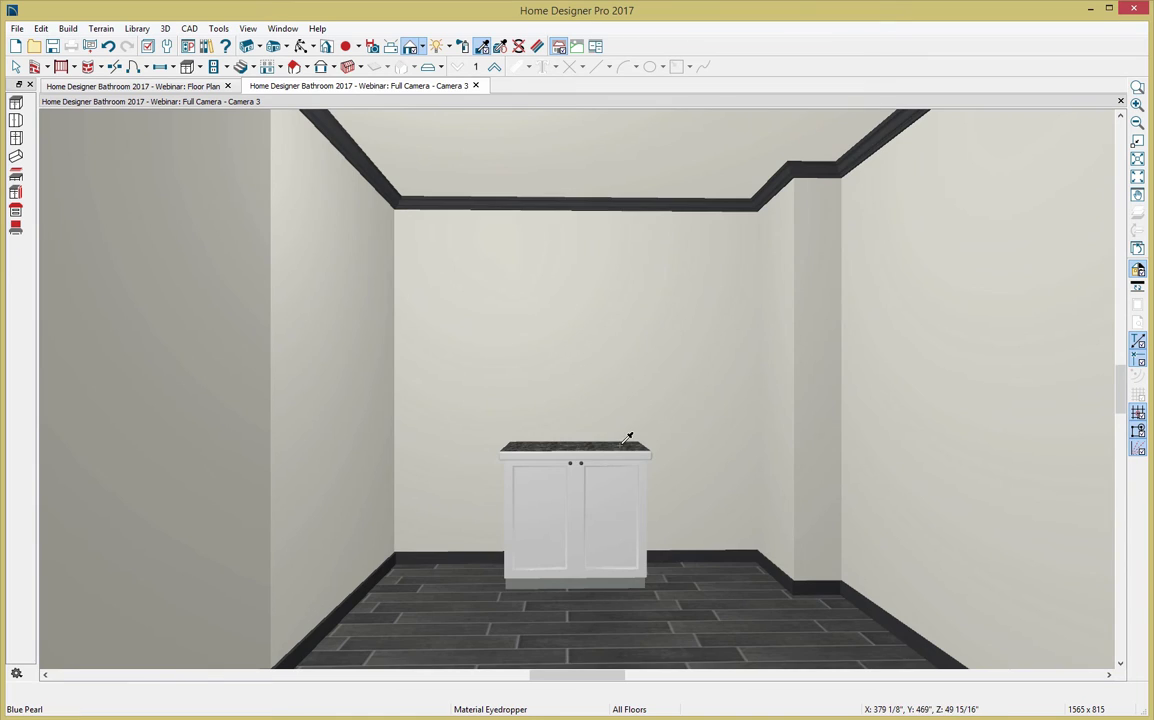
scroll(628, 437, "up", 3)
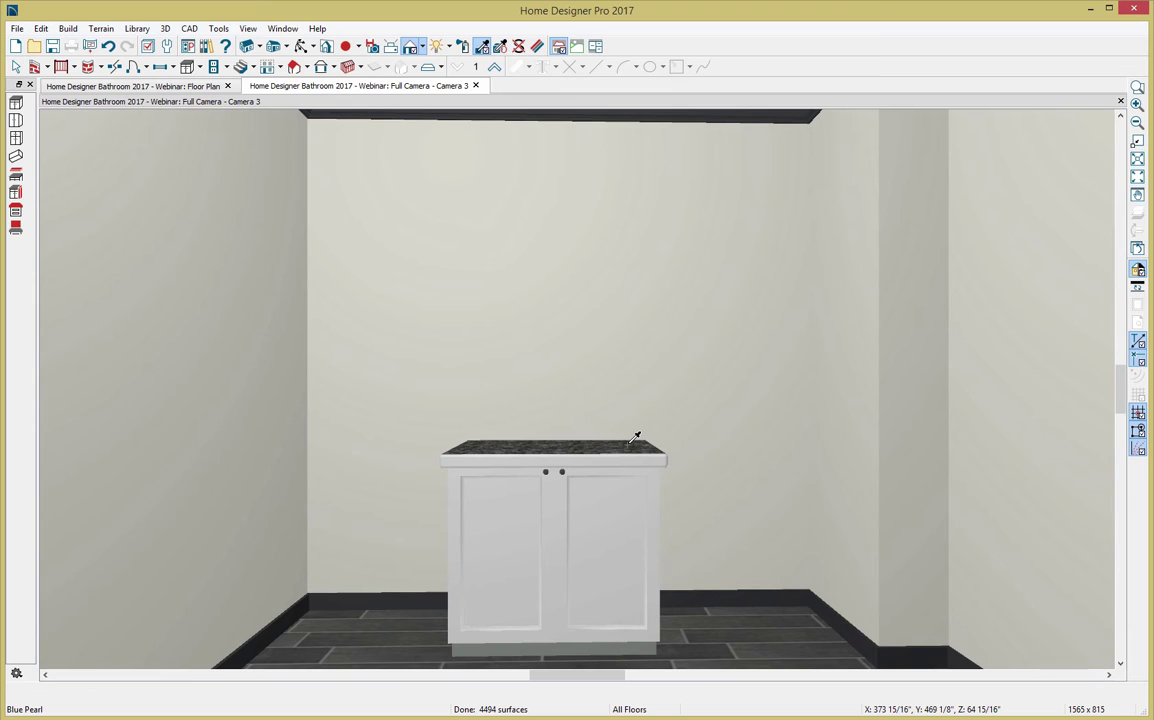
left_click(634, 437)
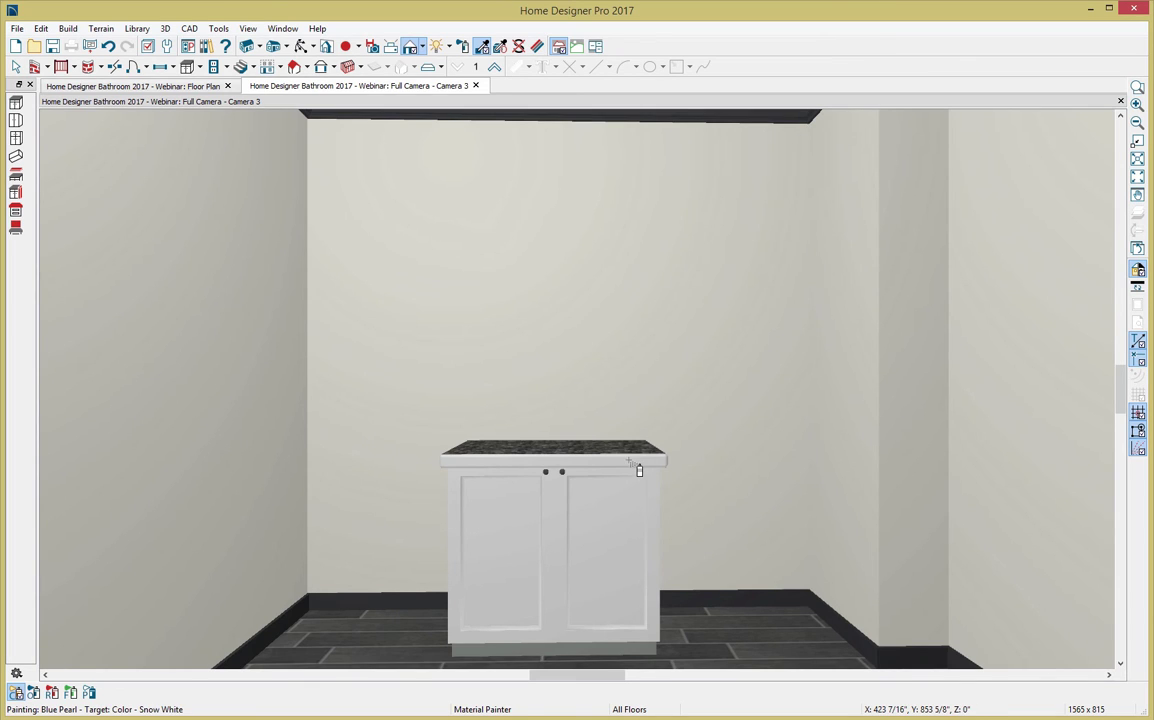
left_click(639, 466)
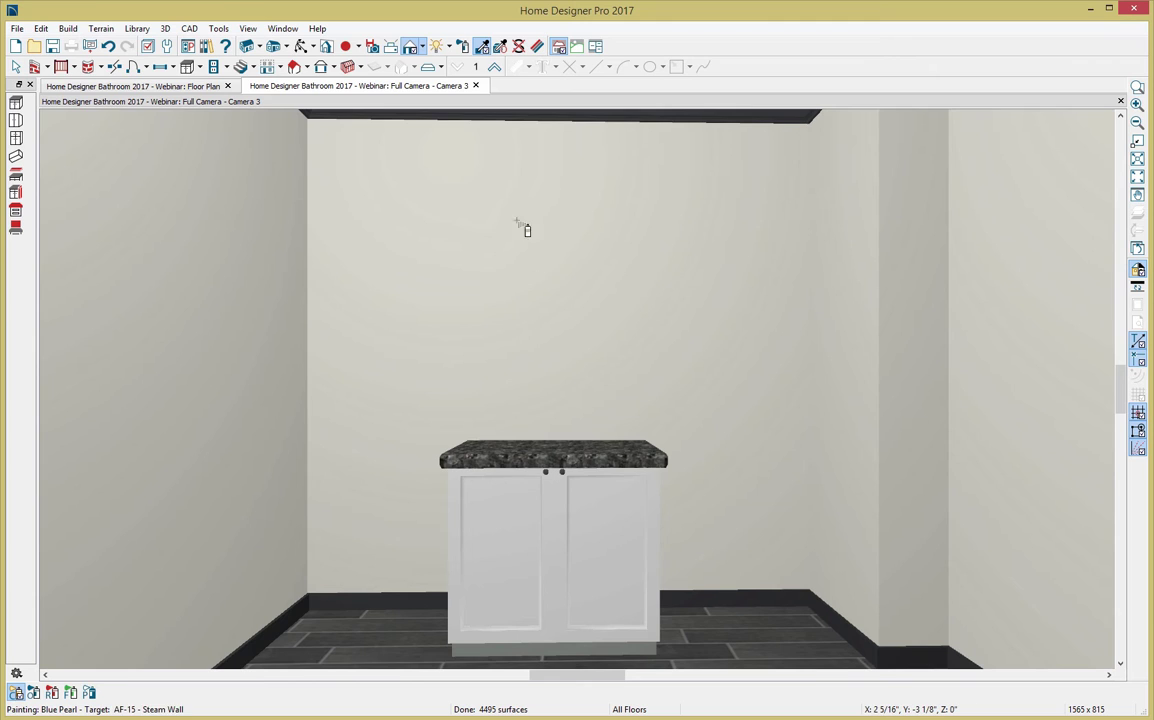
Sample UL210-7 - VERDIGRIS (C) from the cabinet's toe kick and paint it onto the white doors
left_click(481, 47)
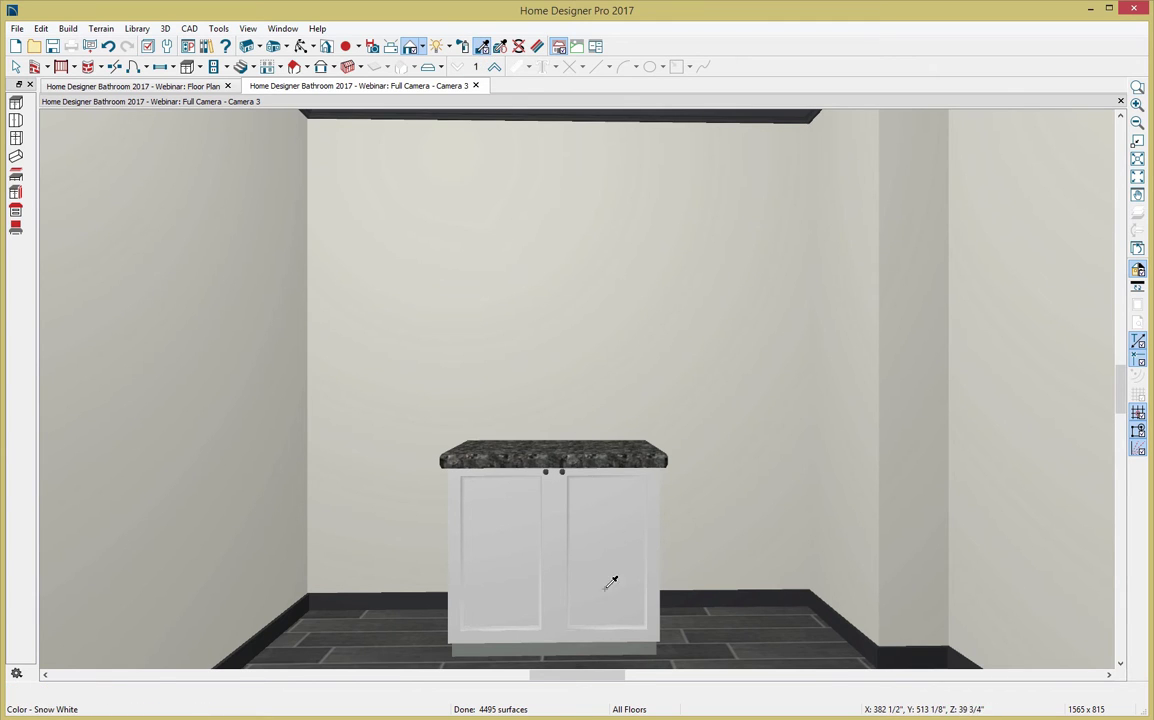
left_click(623, 643)
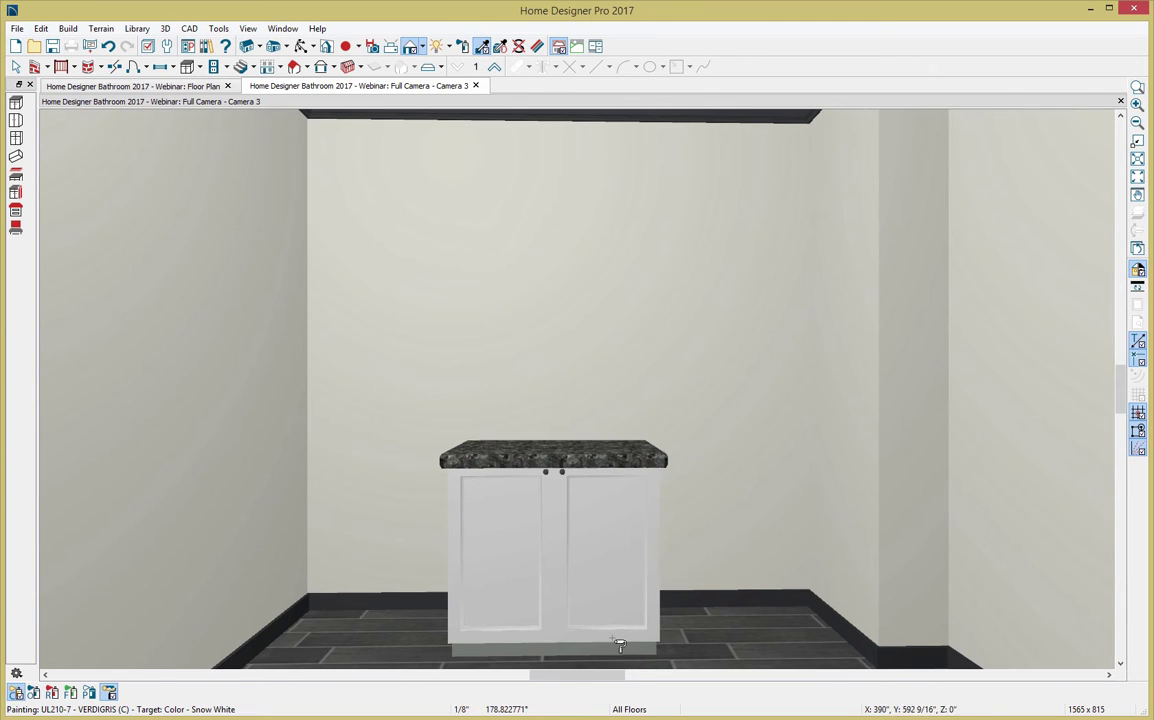
left_click(620, 616)
left_click(620, 616)
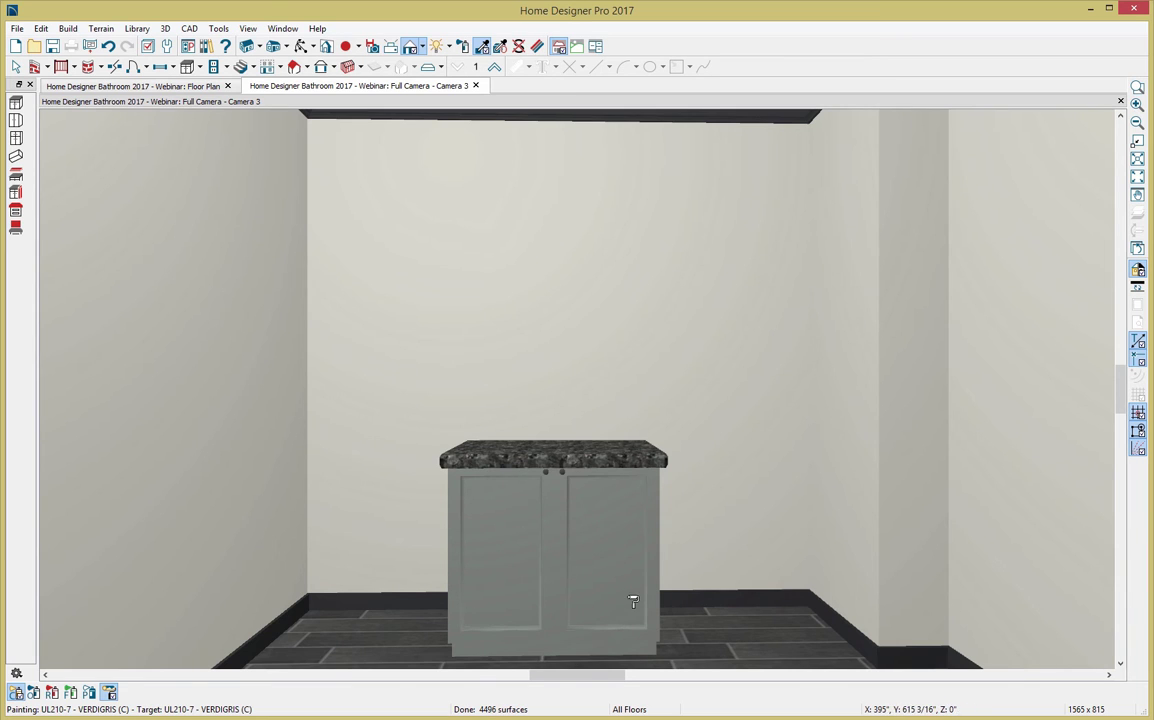
key("Escape")
scroll(610, 561, "down", 3)
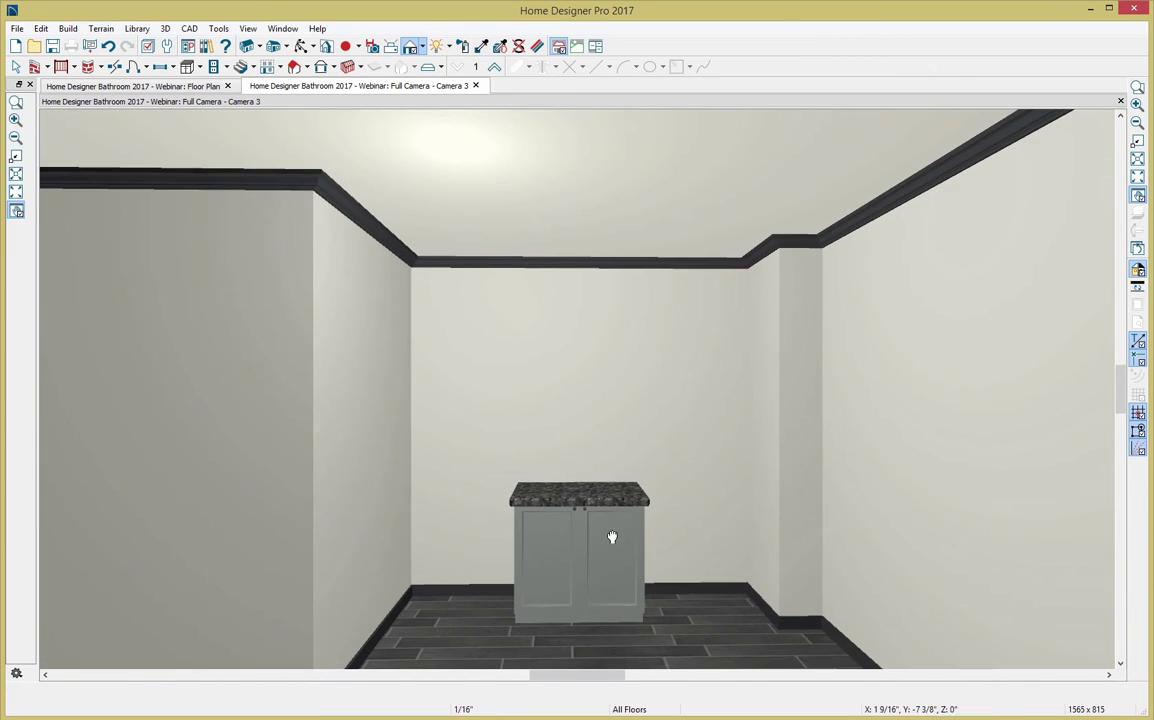
middle_click_drag(612, 537, 611, 481)
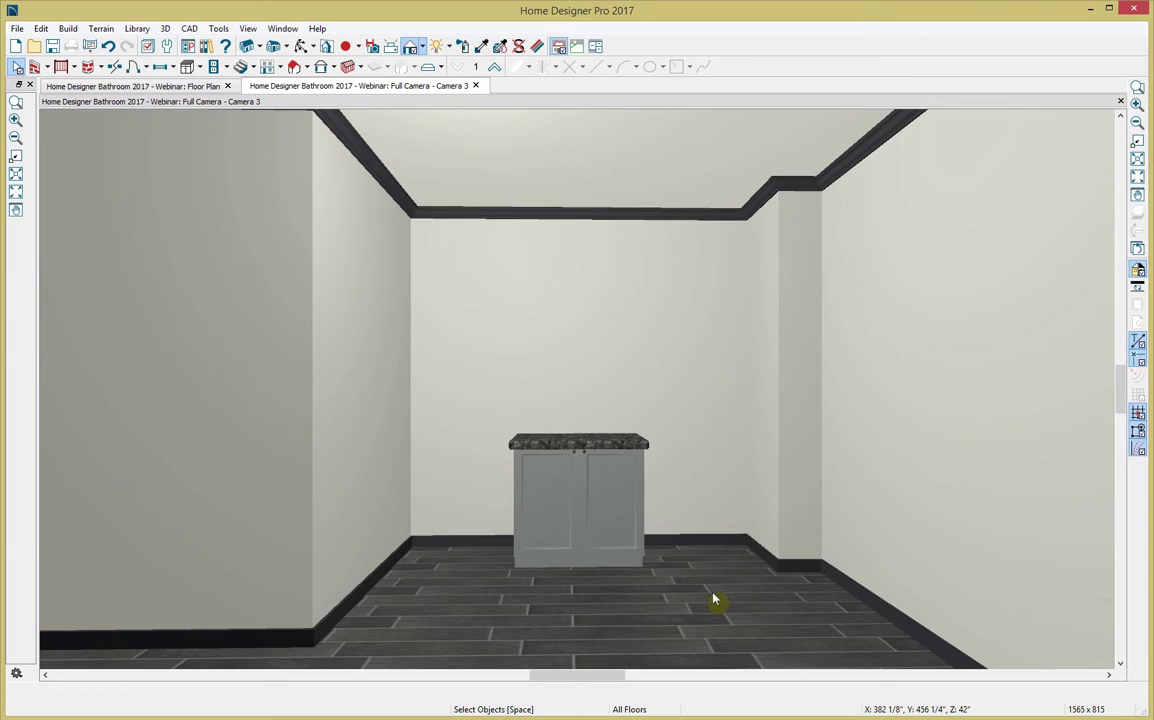
Replace the cabinet door knobs with Double Bar Pull Vertical from the Accessories of the Bathroom 2017 user catalog
left_click(207, 46)
left_click(930, 163)
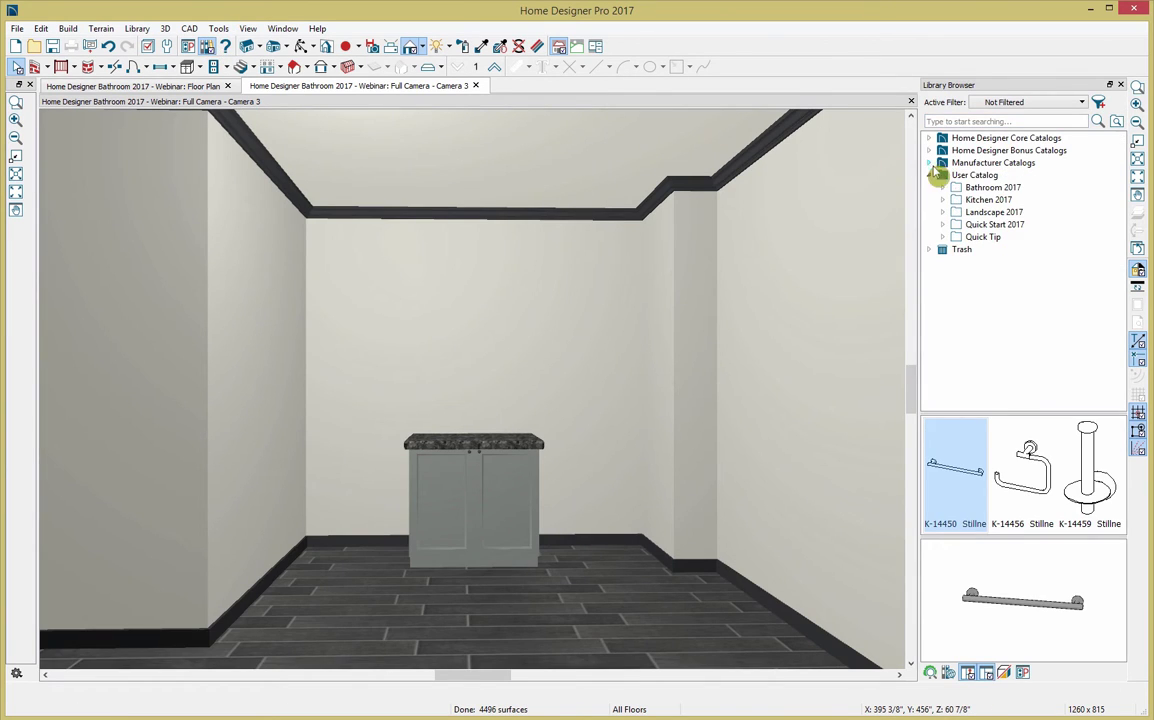
left_click(942, 187)
left_click(957, 201)
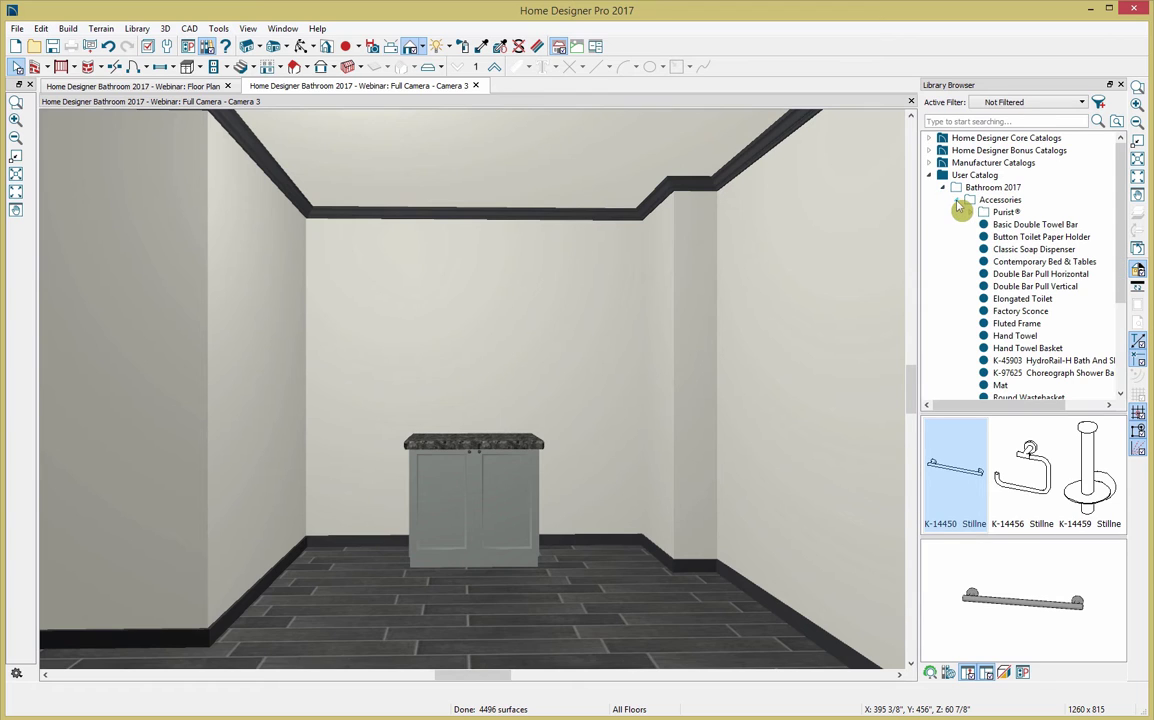
left_click(958, 203)
left_click(958, 203)
left_click(1005, 287)
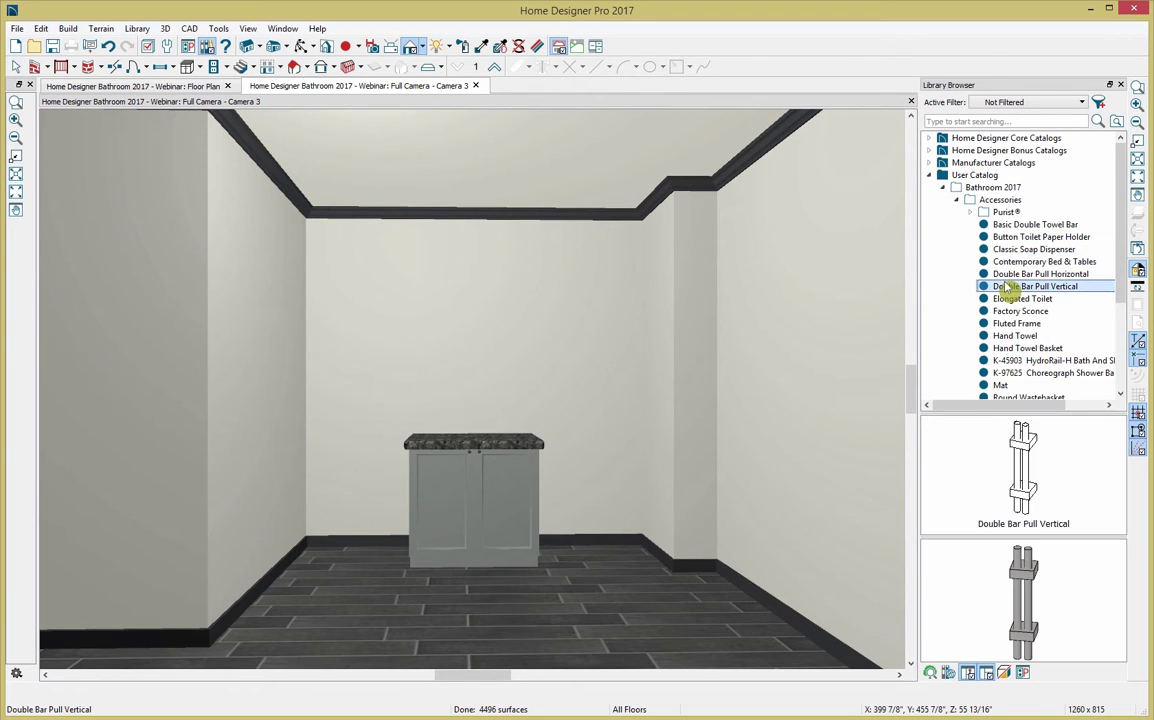
left_click_drag(998, 557, 475, 445)
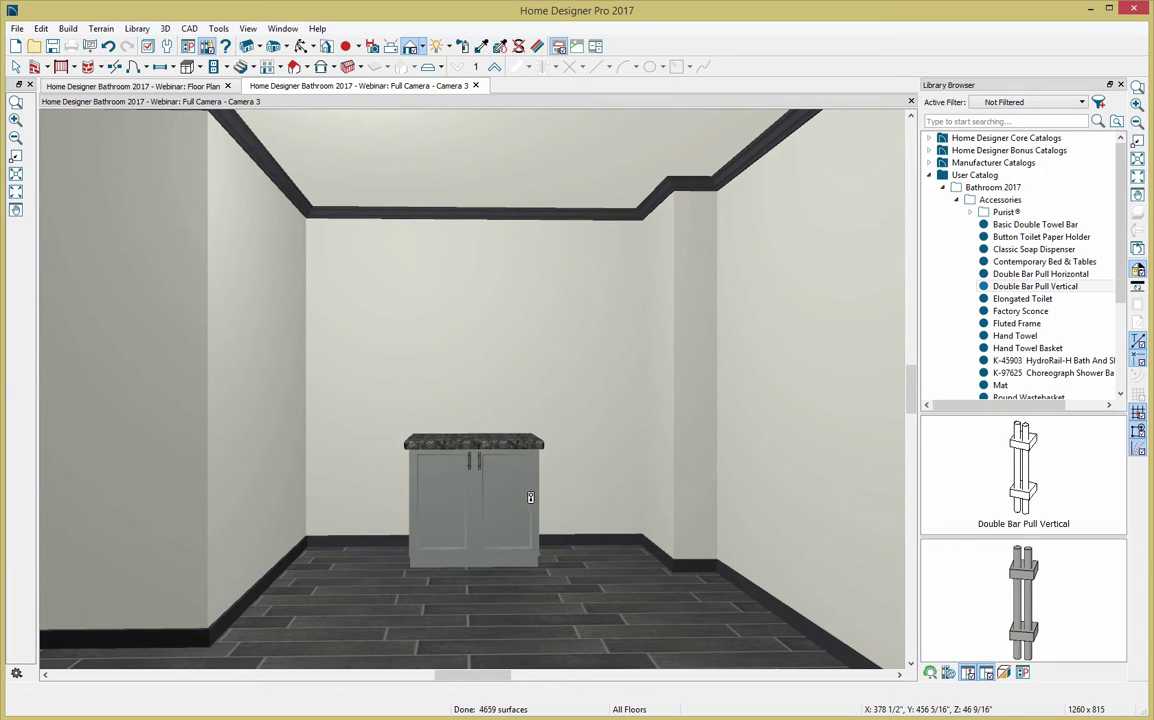
key("Escape")
Move the 36" cabinet about 3'-0 7/8" along the back wall toward the projecting column, and close the library
left_click(477, 508)
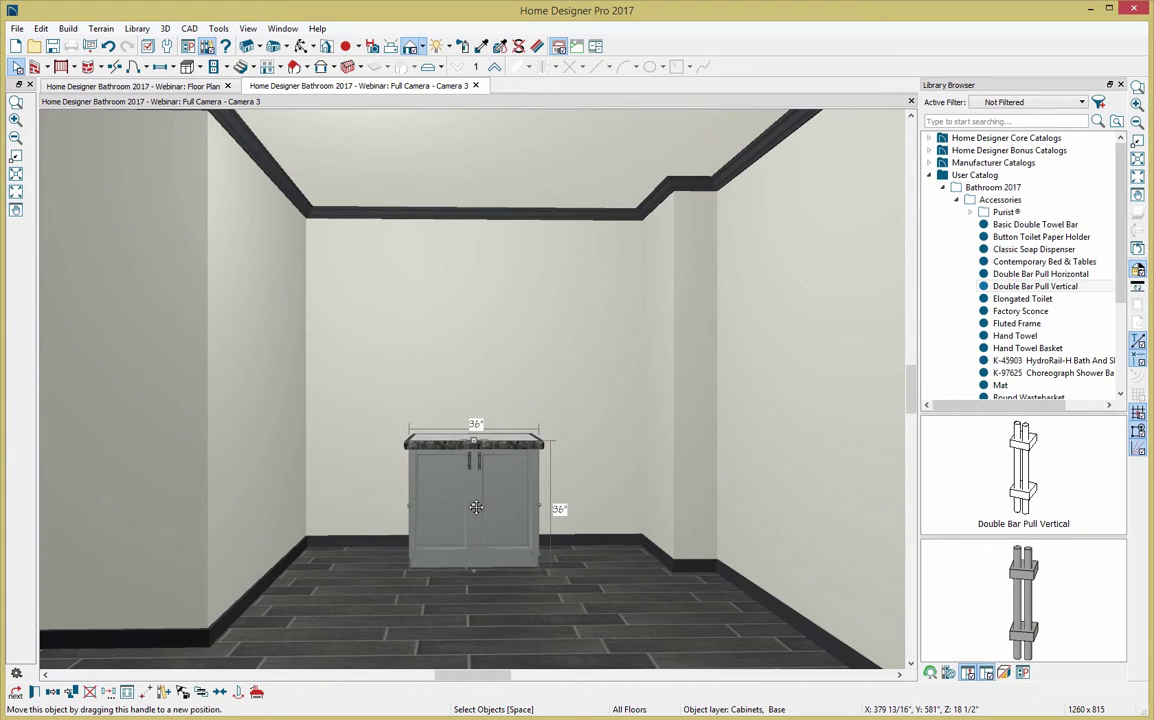
left_click_drag(473, 507, 608, 511)
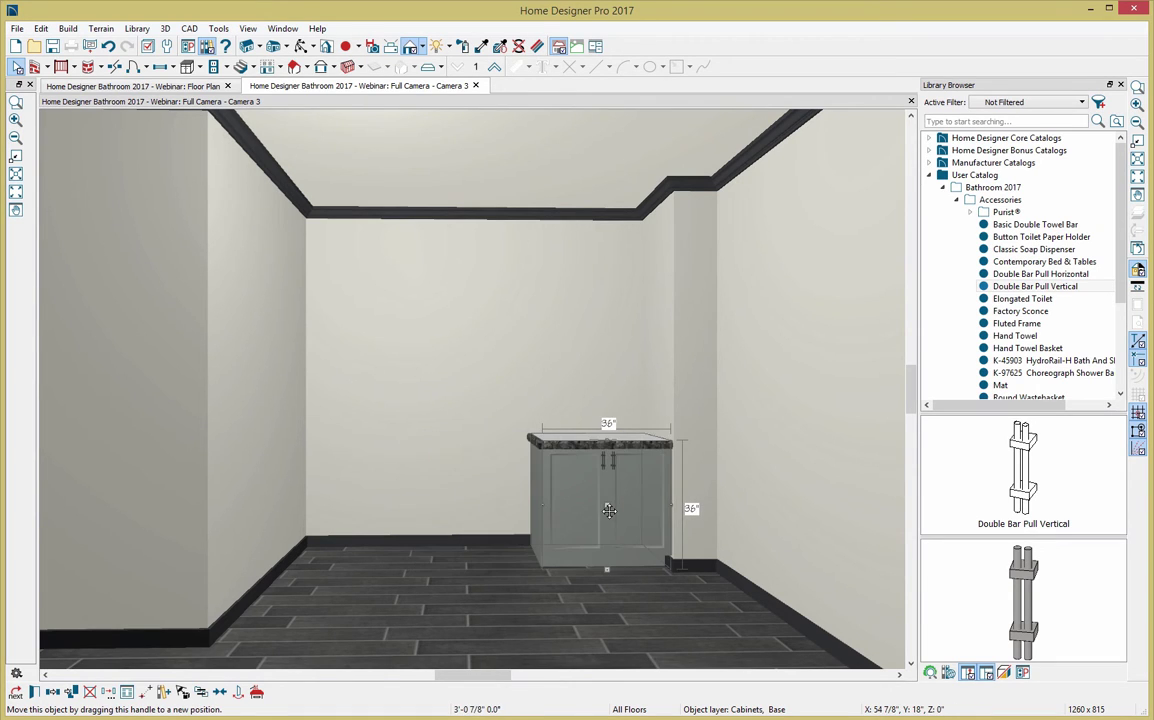
key("Escape")
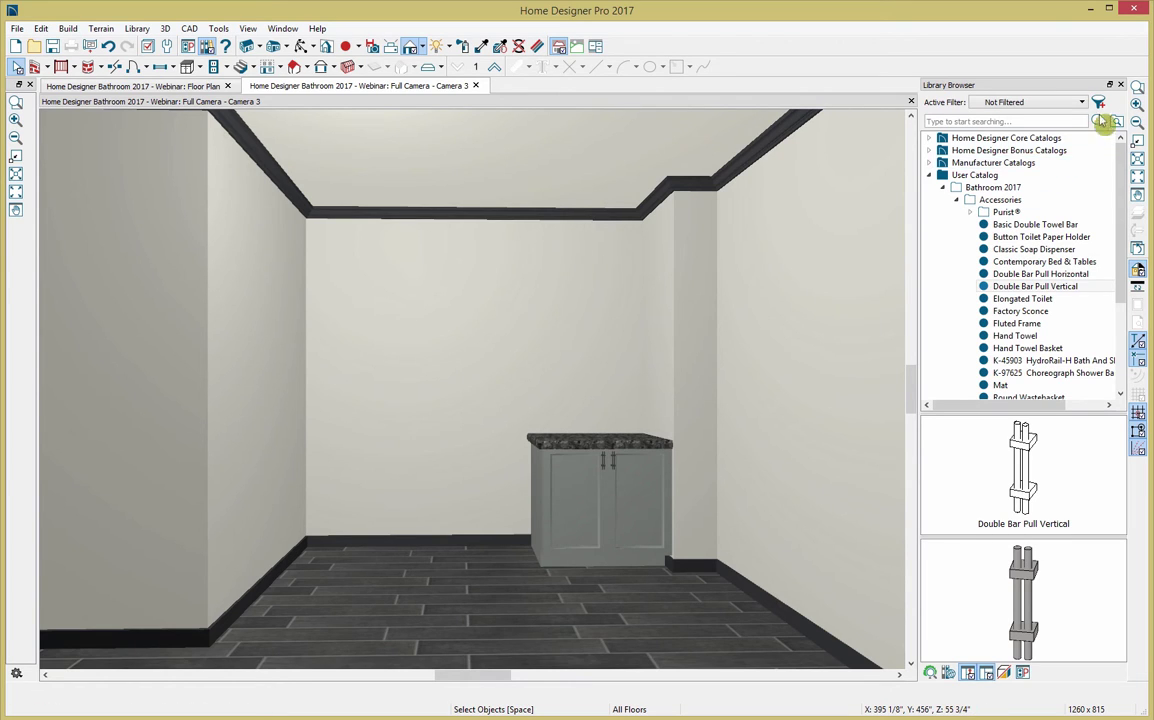
left_click(1121, 85)
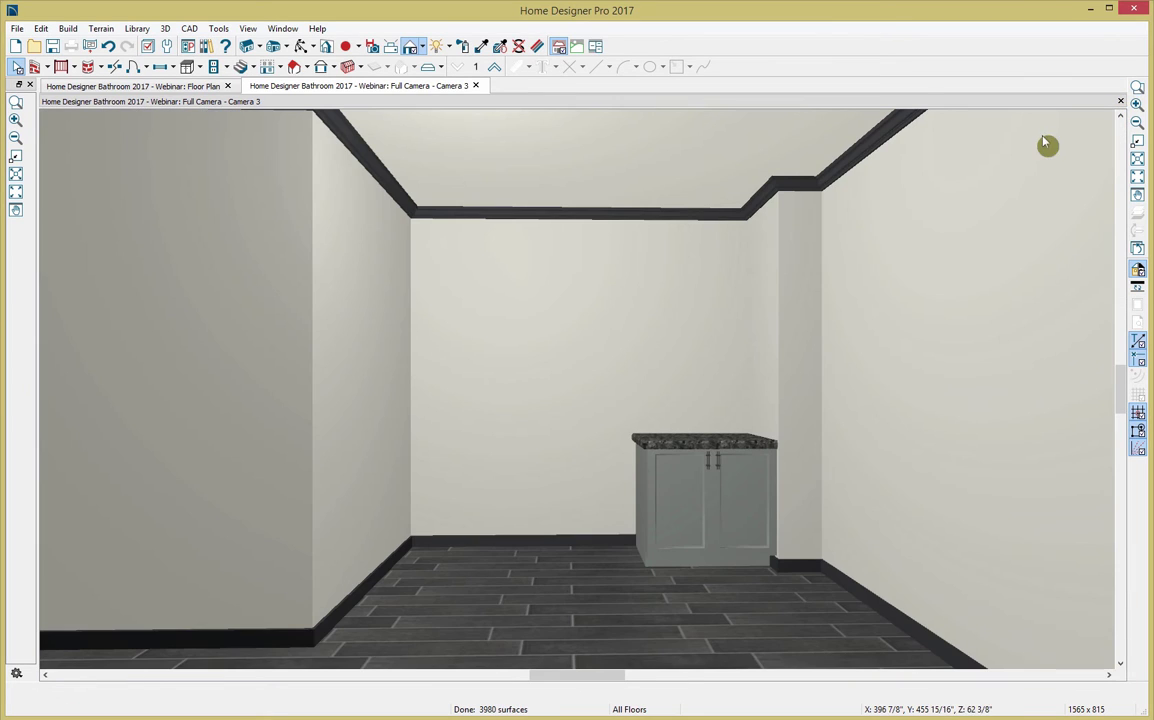
Place a new base cabinet against the back wall, on the open side of the green cabinet
left_click(187, 68)
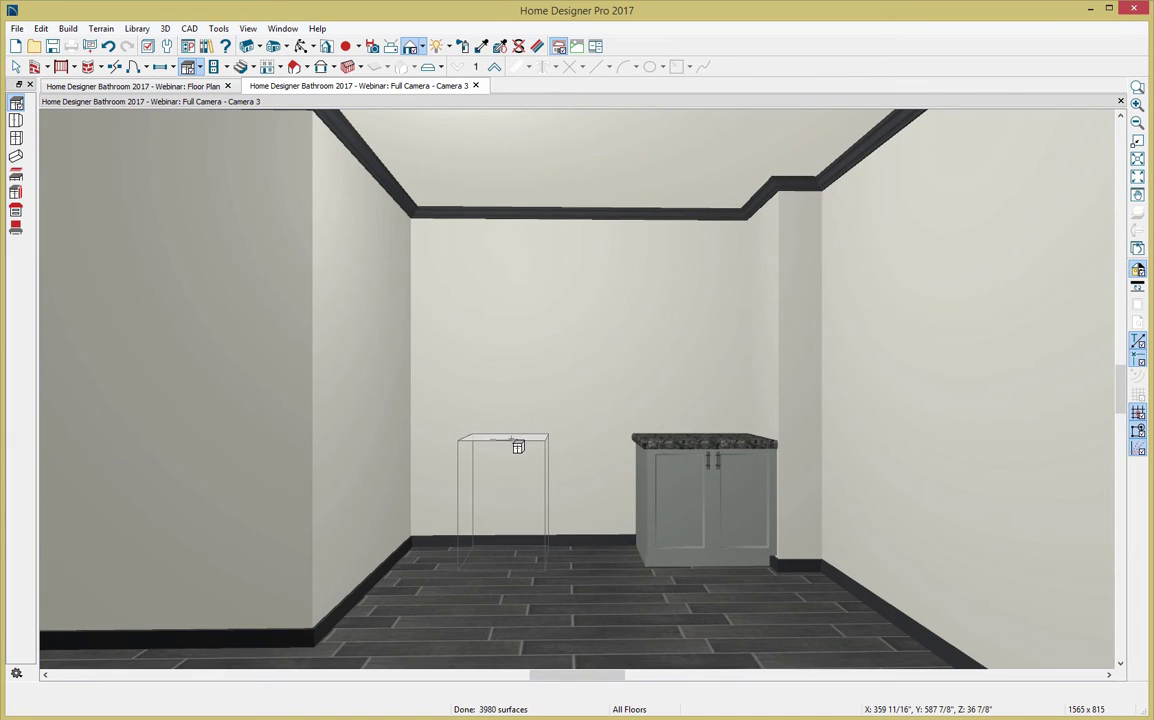
left_click(520, 451)
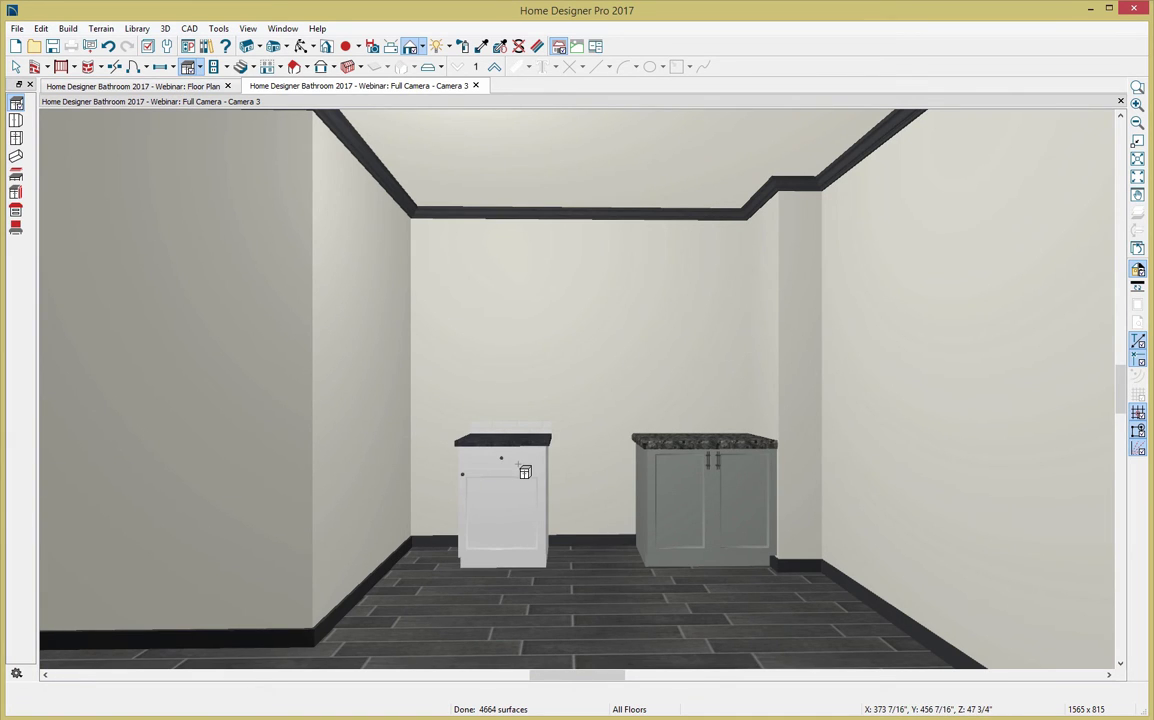
key("space")
Open the new white base cabinet's specification and set its height to 39" and its width to 36"
left_click(518, 474)
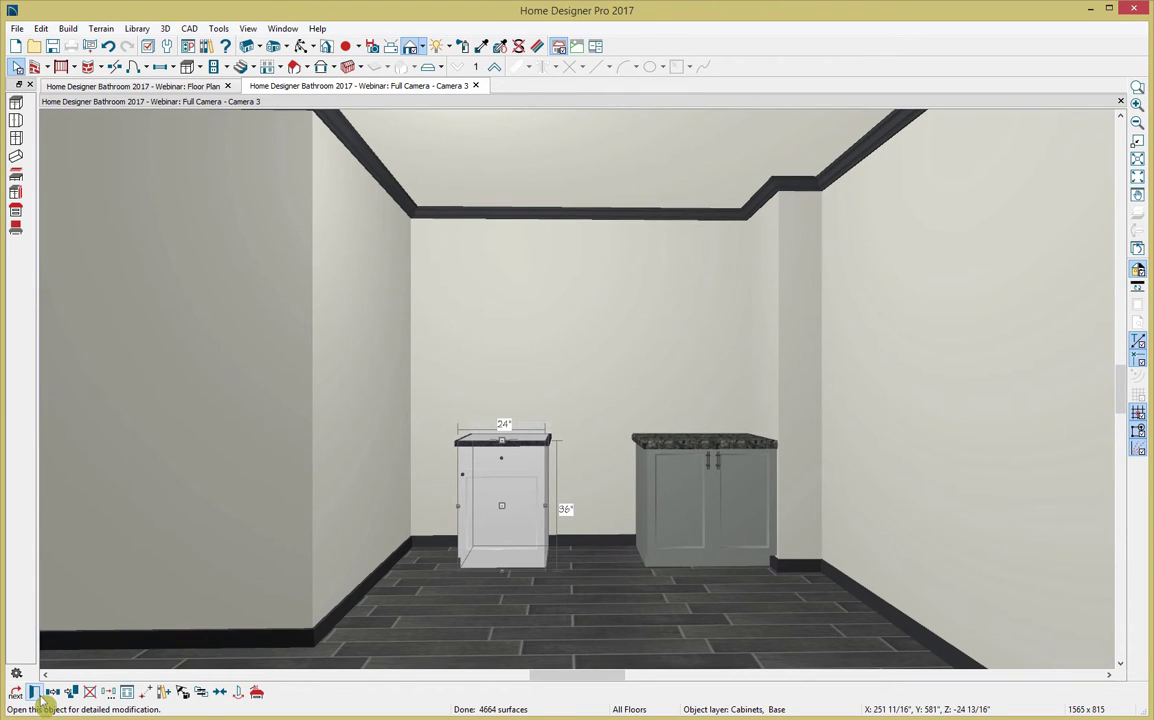
double_click(498, 483)
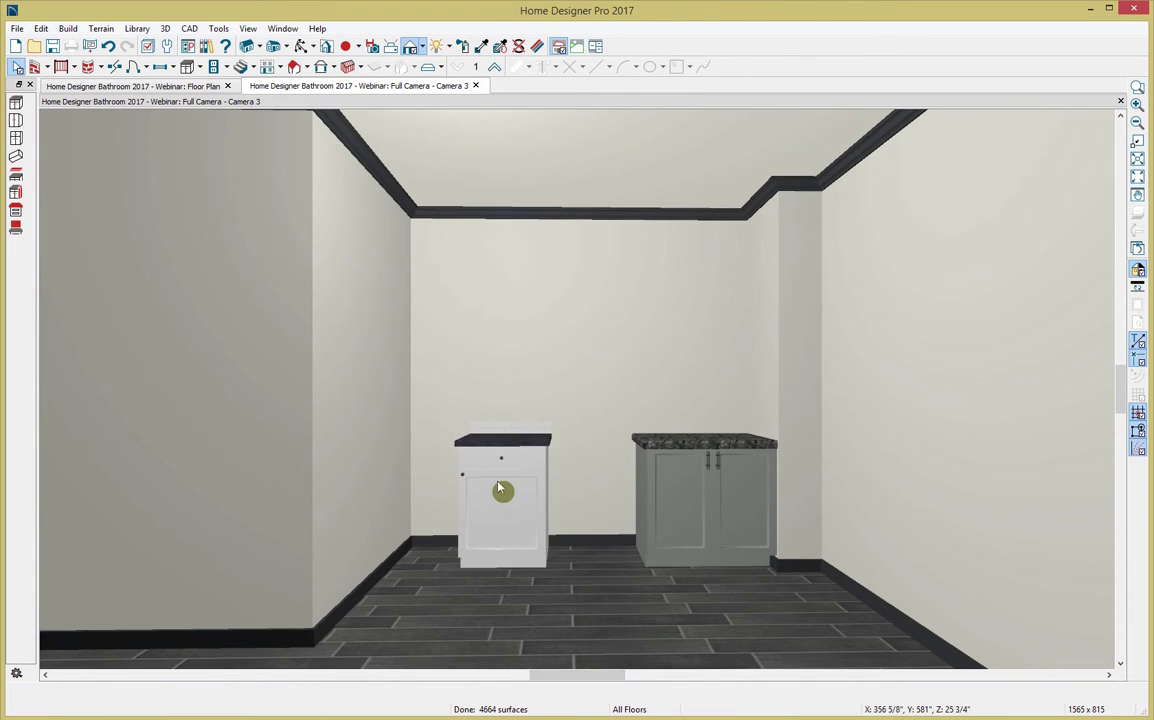
right_click(498, 483)
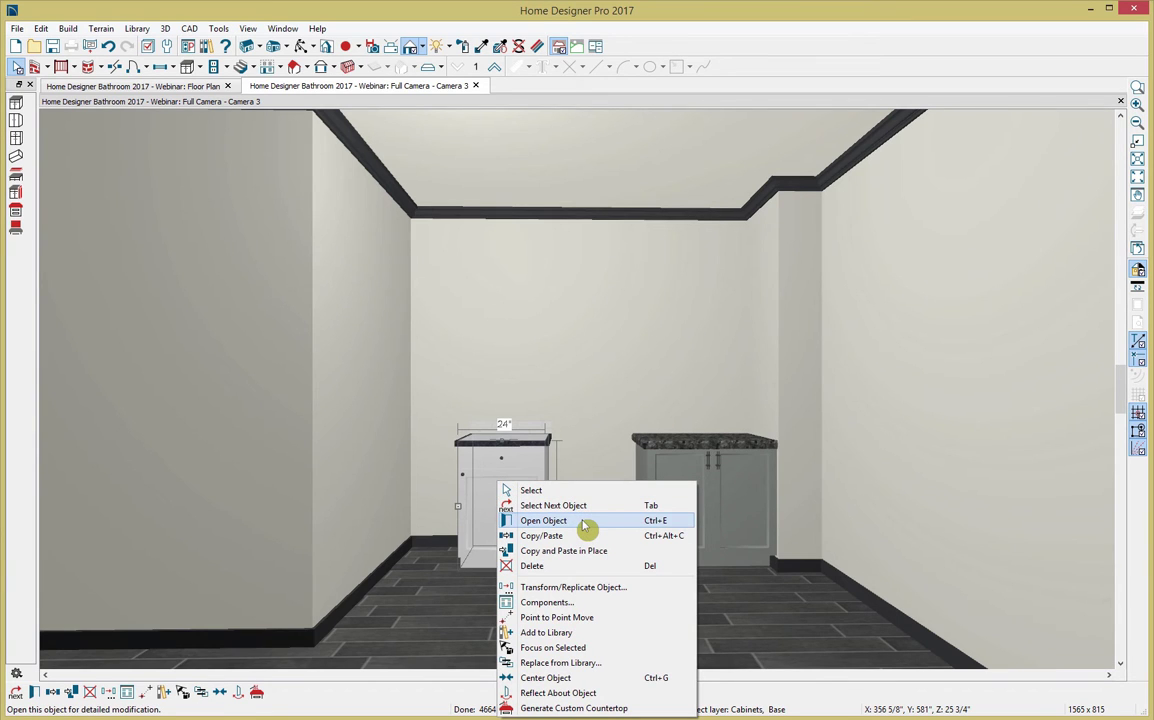
left_click(530, 491)
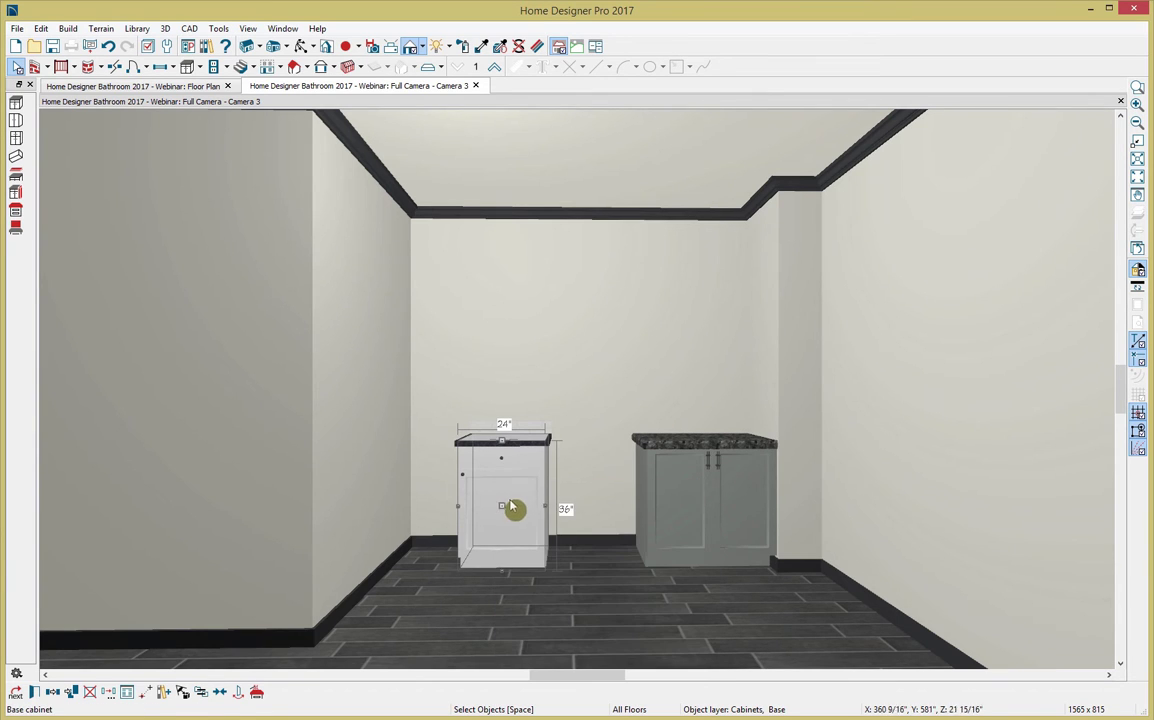
double_click(502, 505)
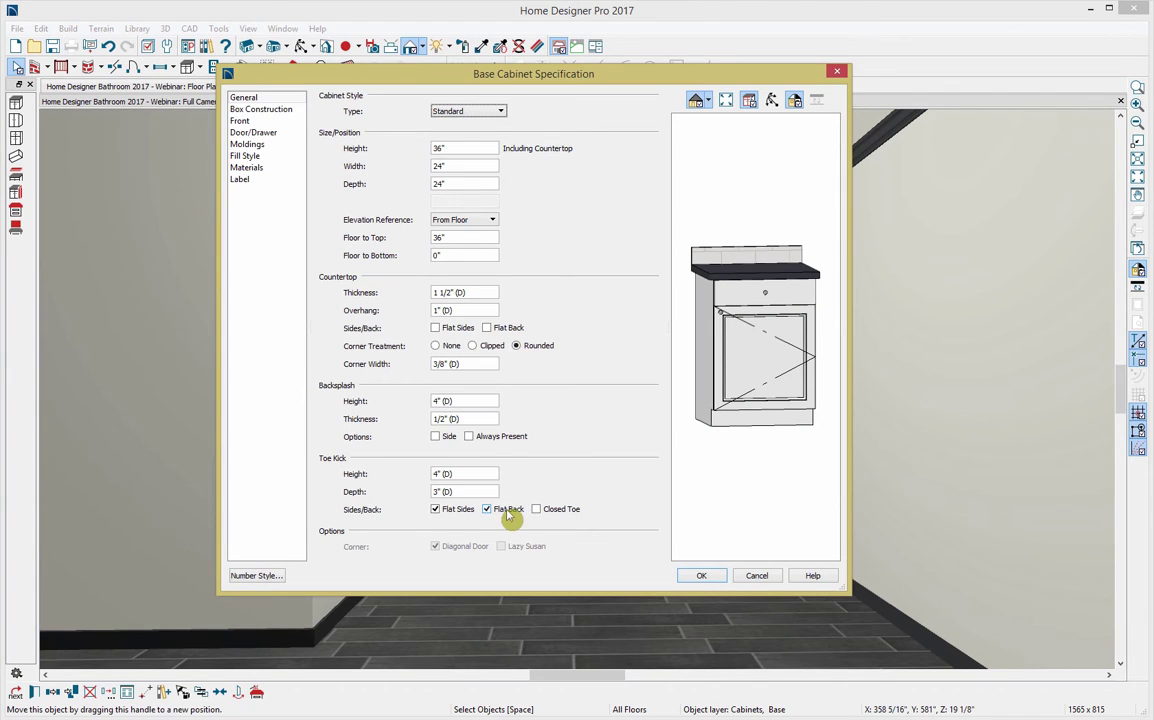
left_click(442, 150)
type("39")
key("Tab")
type("36")
key("Tab")
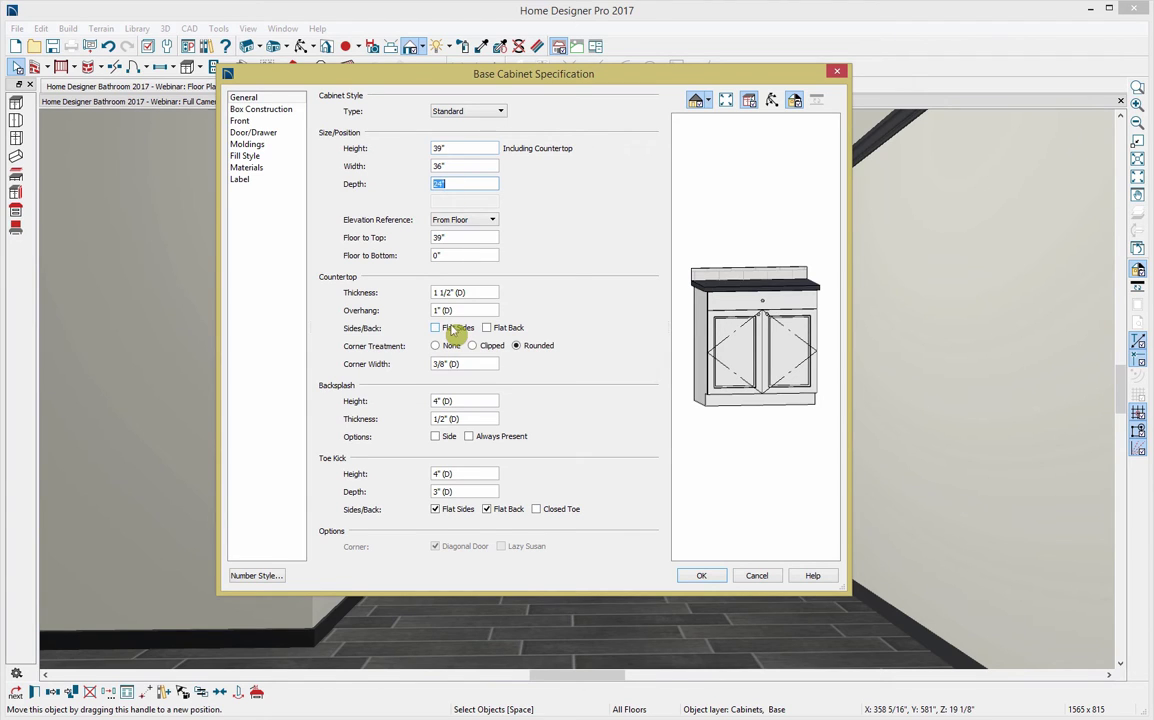
Set the new cabinet's backsplash height to 0" and choose Framed box construction
left_click(464, 400)
type("0")
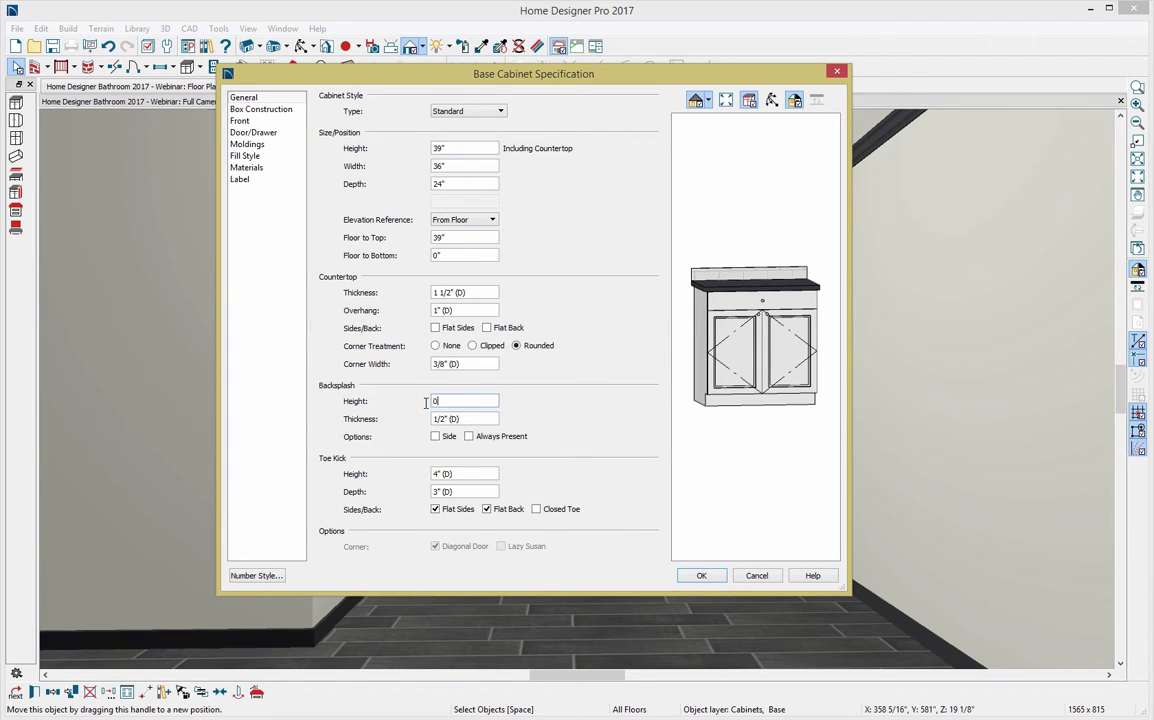
key("Tab")
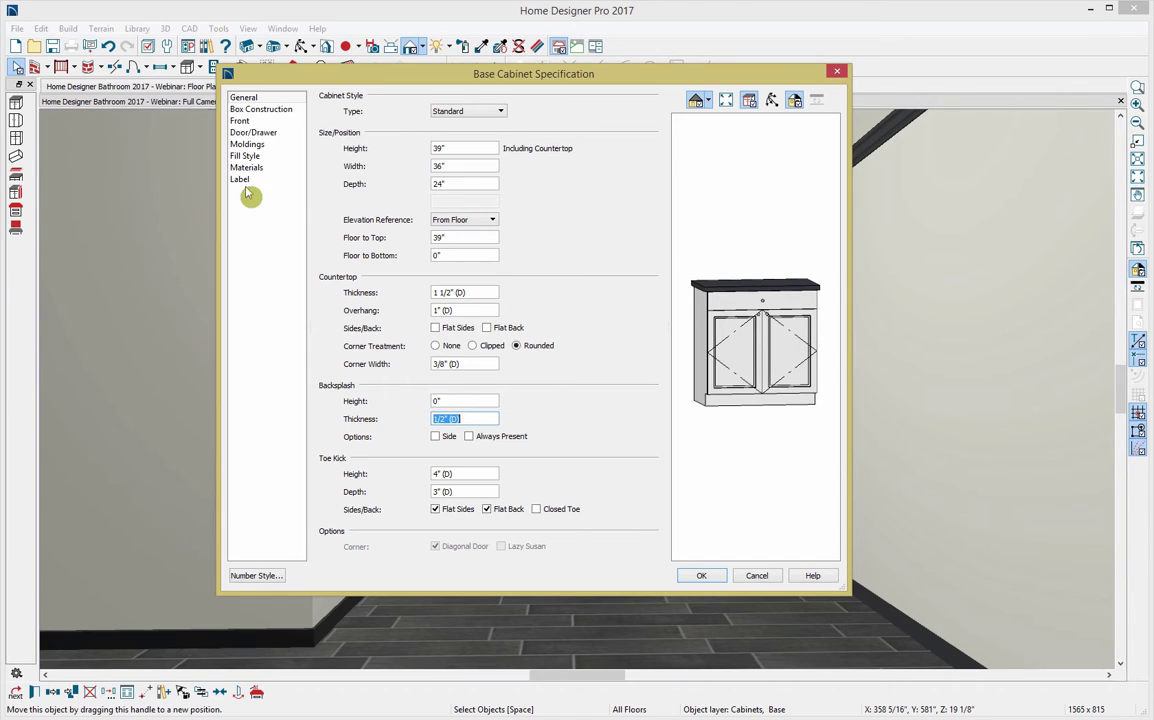
left_click(261, 109)
left_click(349, 117)
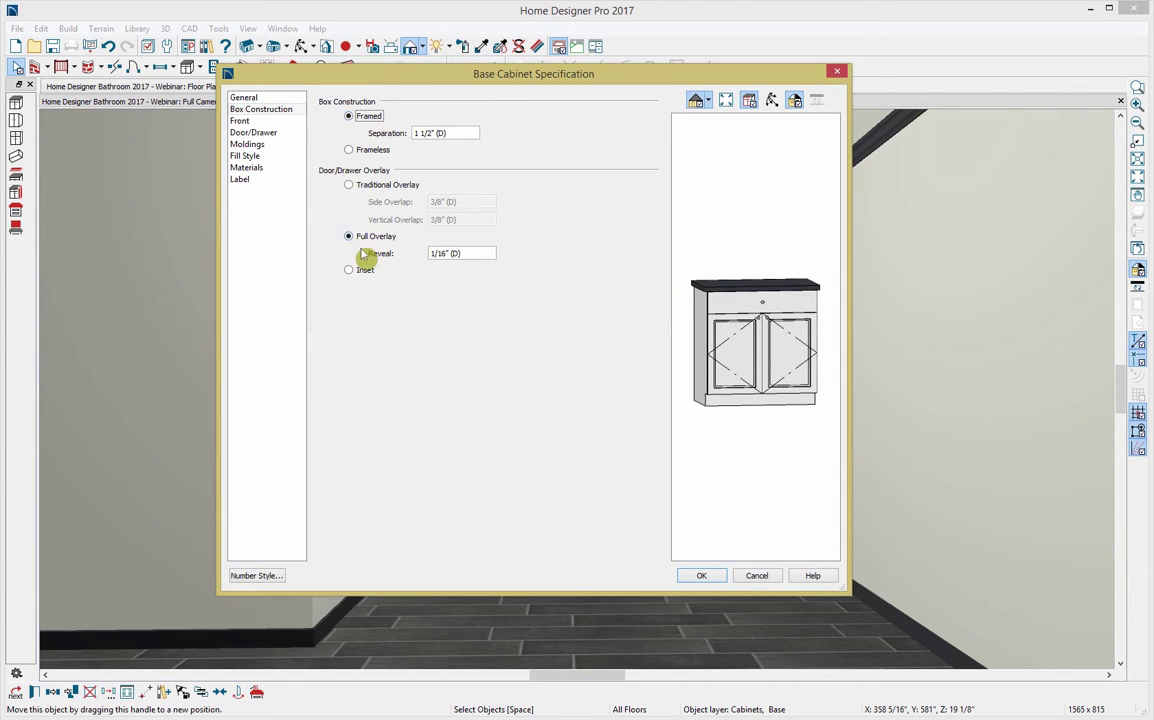
Turn off the default face items for the cabinet's front and change the double door opening to a Drawer
left_click(266, 121)
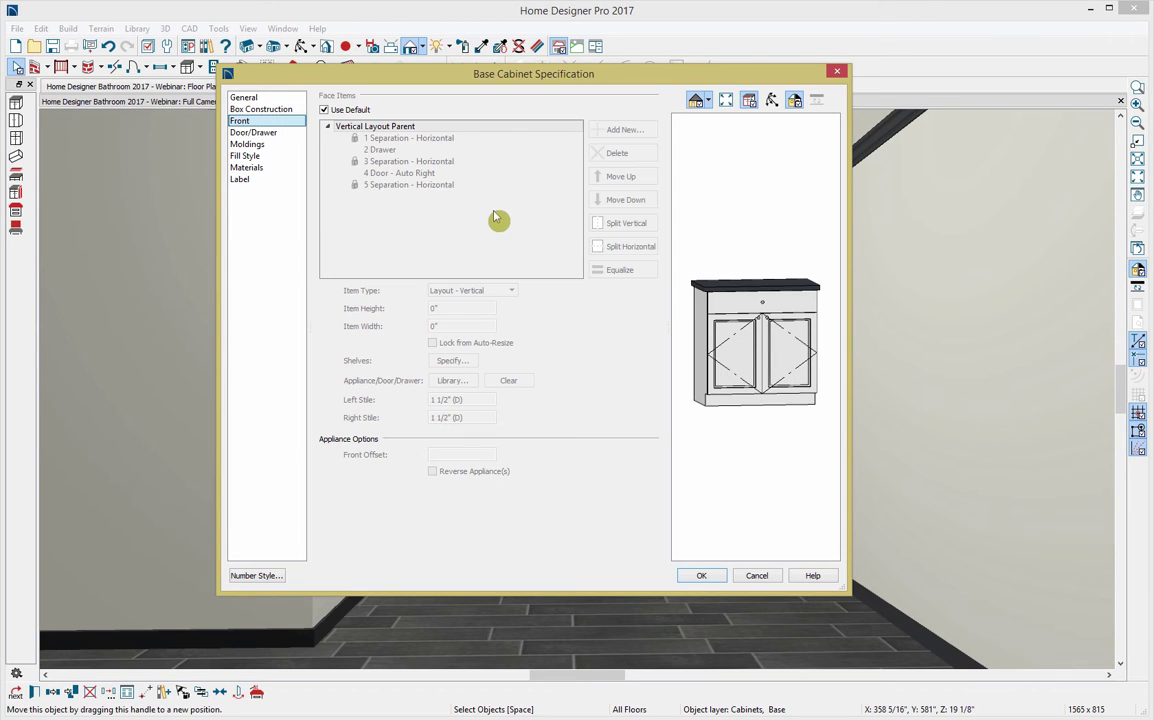
left_click(325, 110)
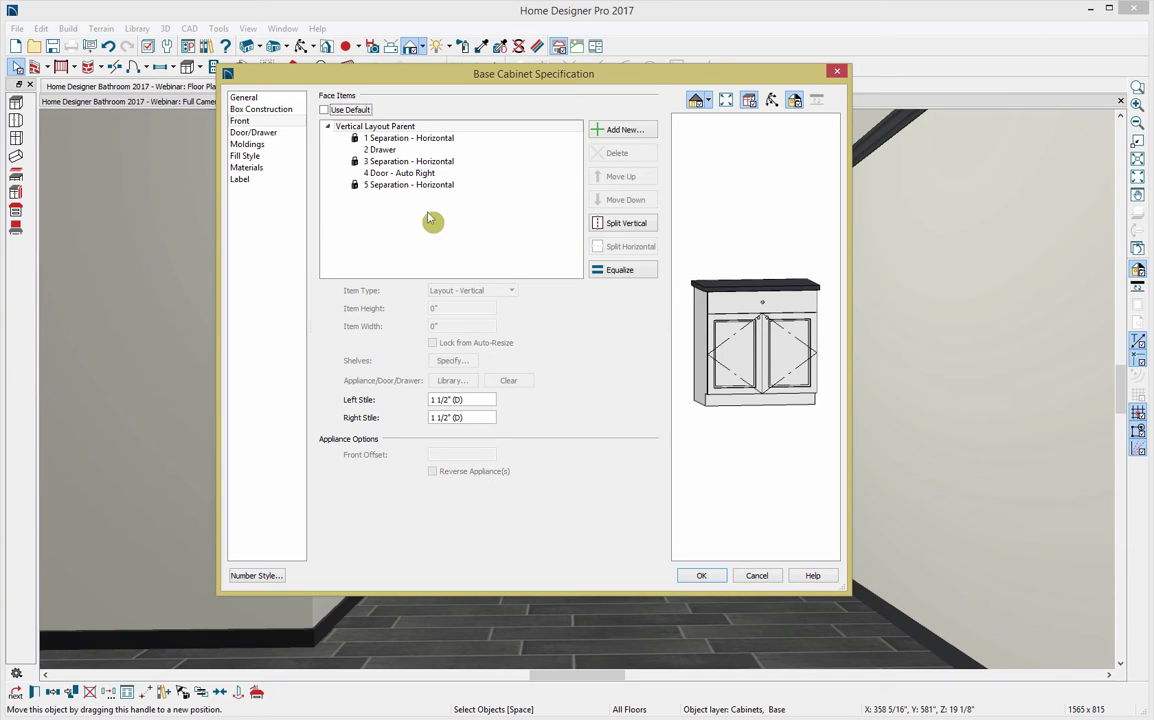
left_click(760, 340)
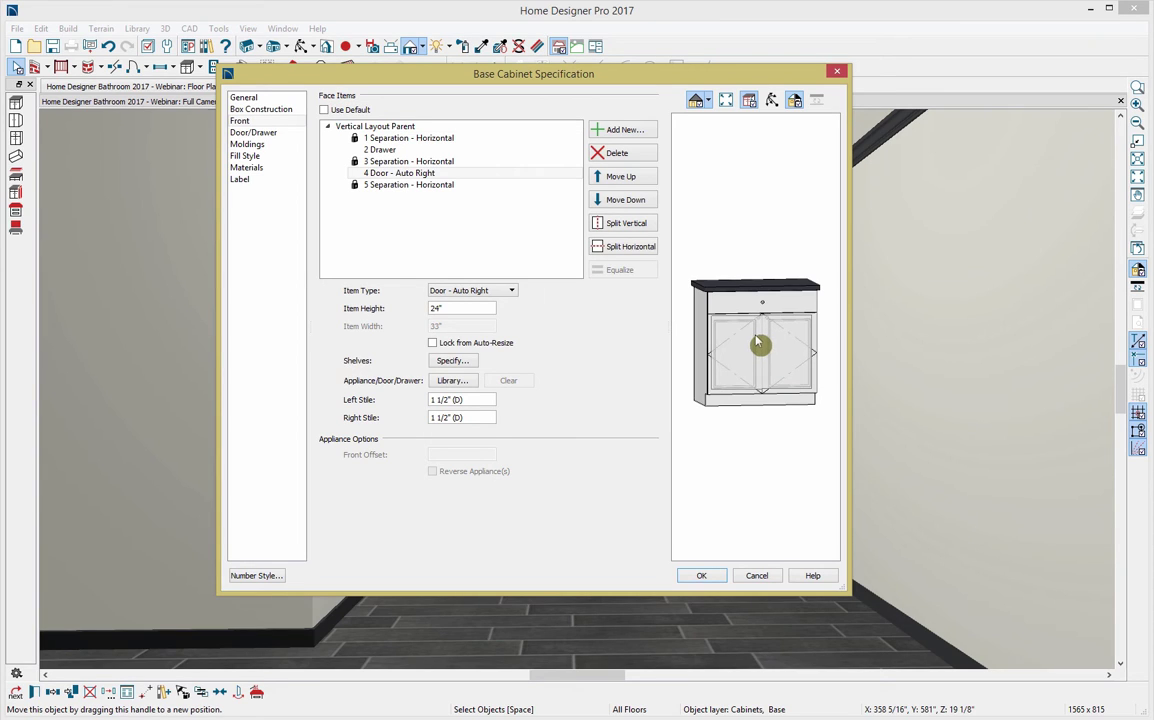
left_click(510, 291)
left_click(477, 438)
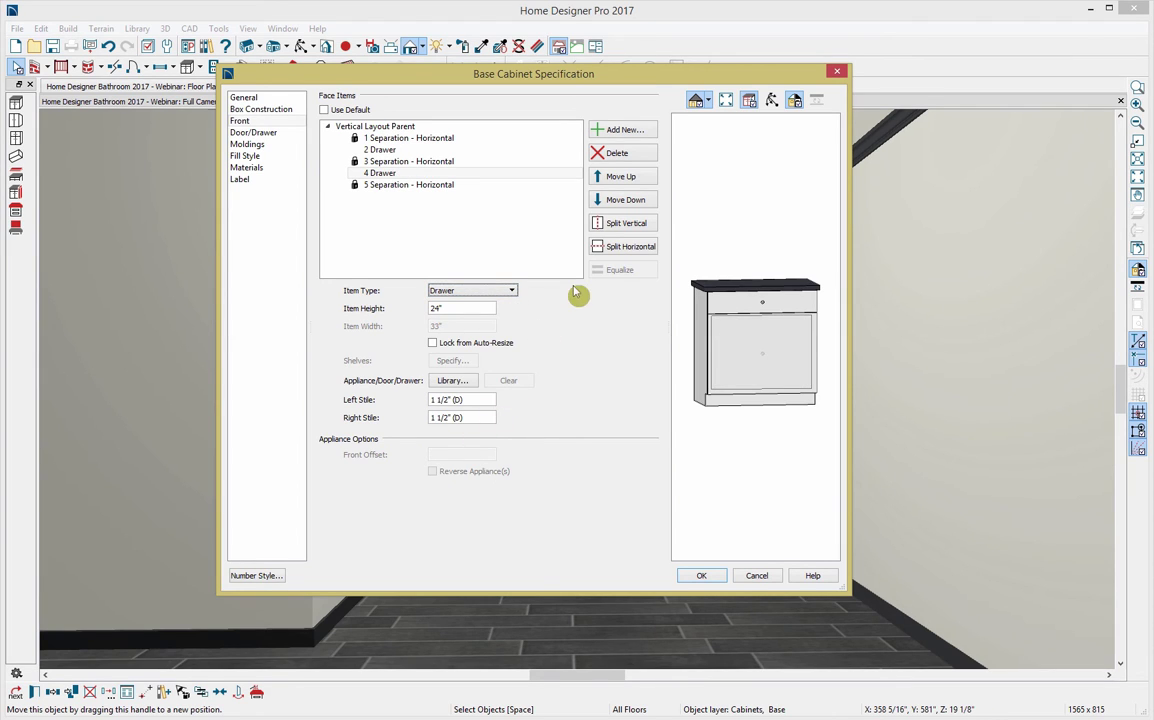
Split the large lower drawer horizontally twice to make four stacked drawers, and select the uppermost one
left_click(630, 246)
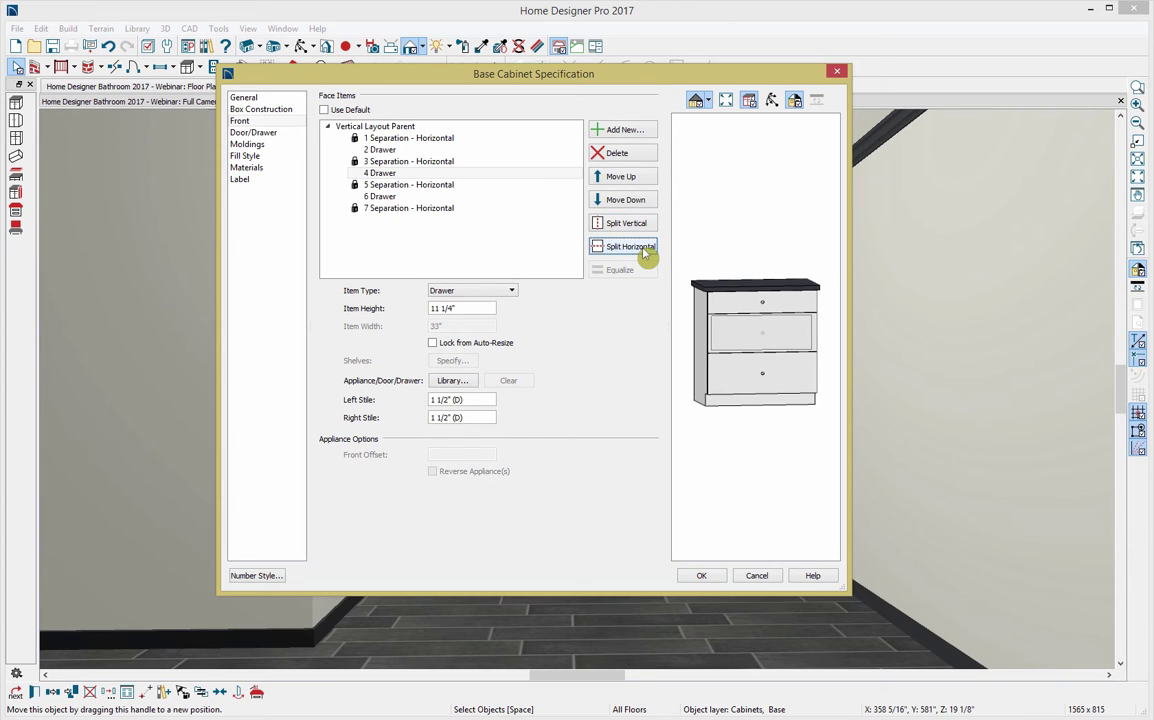
left_click(645, 254)
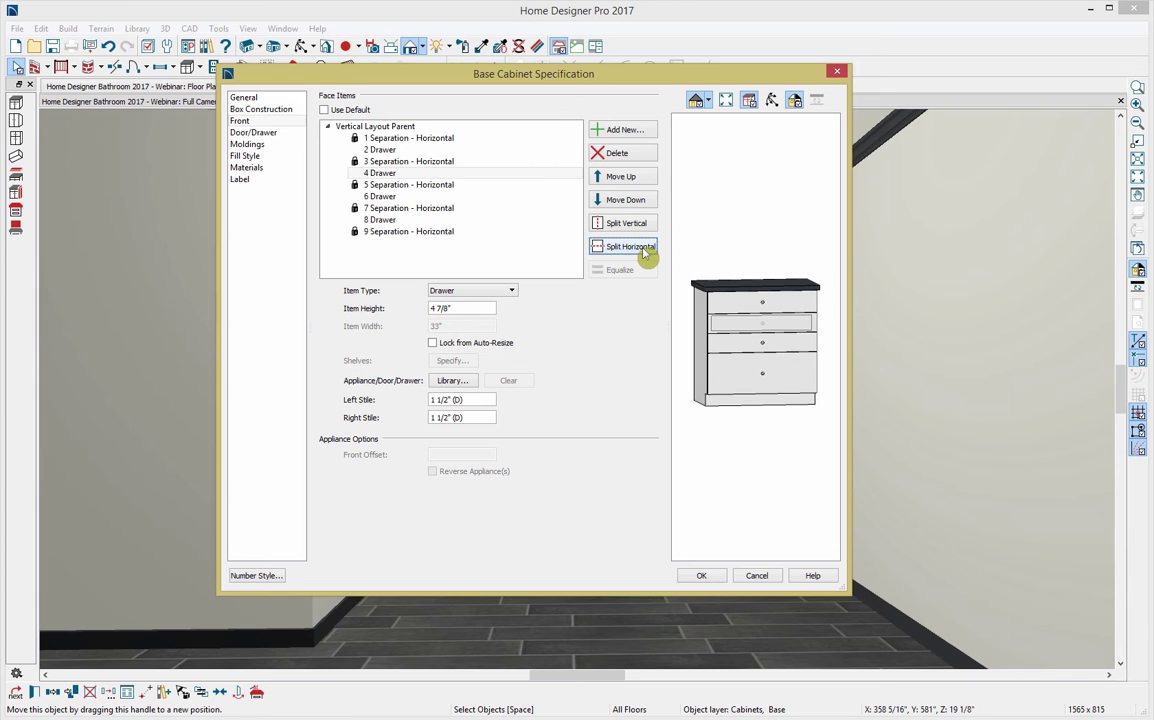
left_click(731, 311)
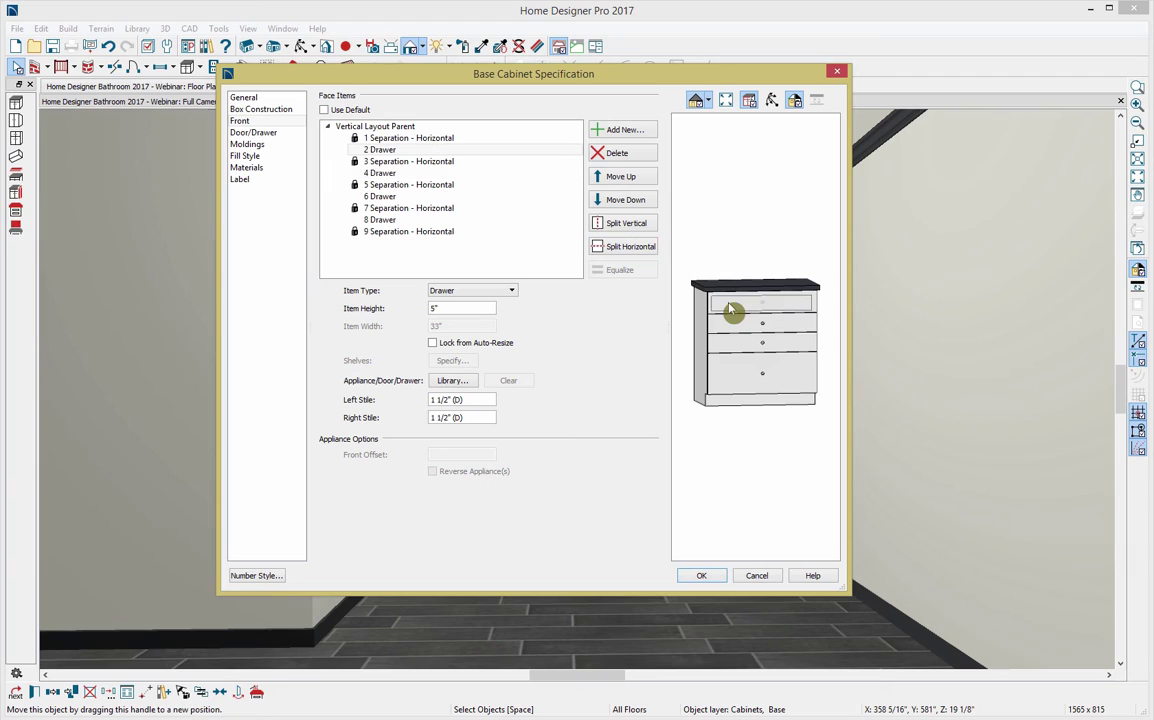
Set the item height of each of the three upper drawers to 6" and select the bottom drawer
left_click_drag(489, 309, 383, 309)
type("6")
key("Tab")
left_click(720, 326)
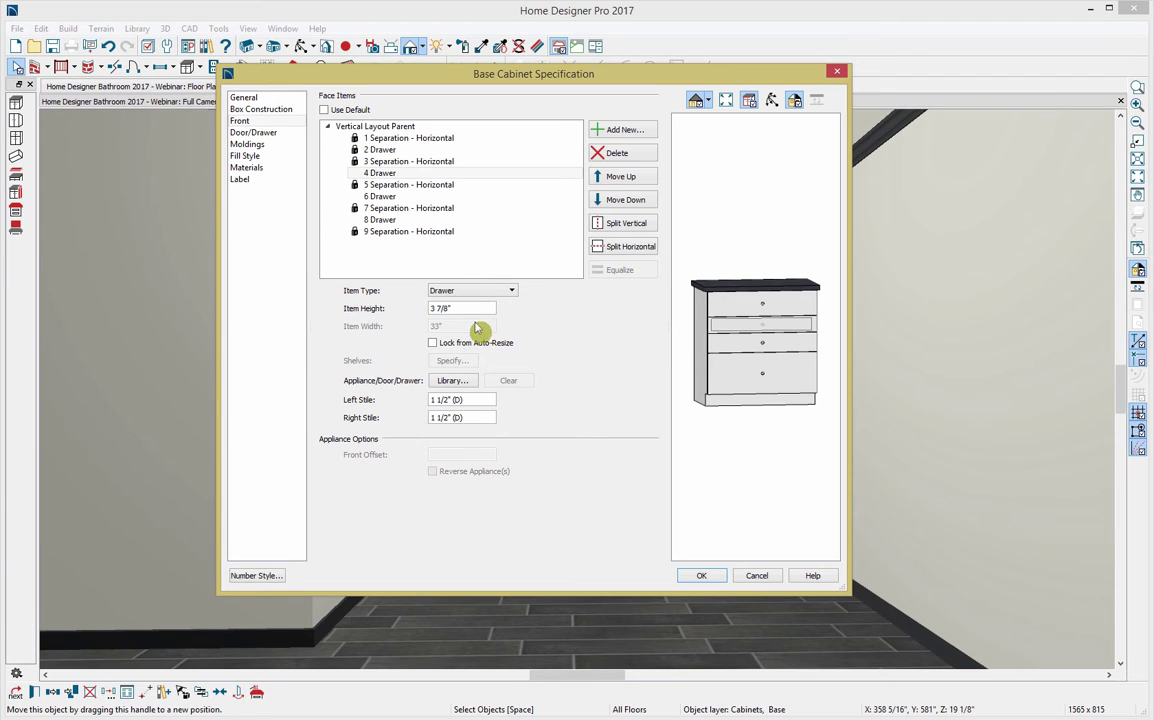
left_click_drag(470, 309, 318, 300)
type("6")
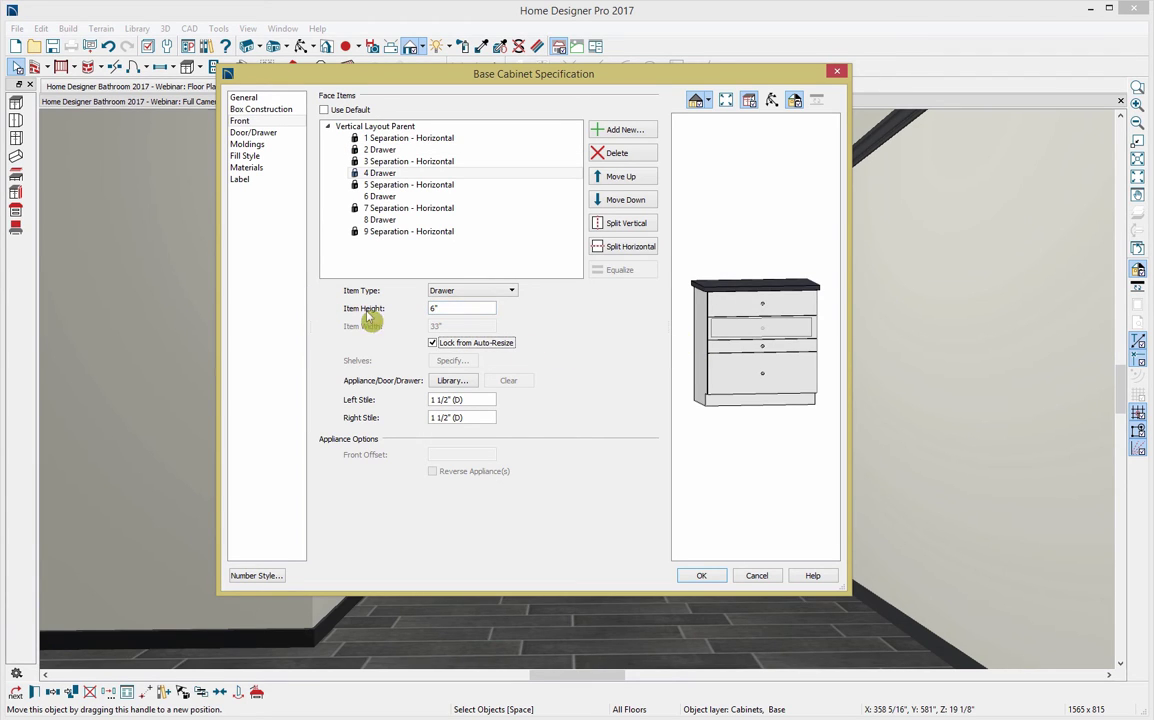
key("Tab")
left_click(719, 351)
left_click_drag(467, 310, 343, 308)
type("6")
key("Tab")
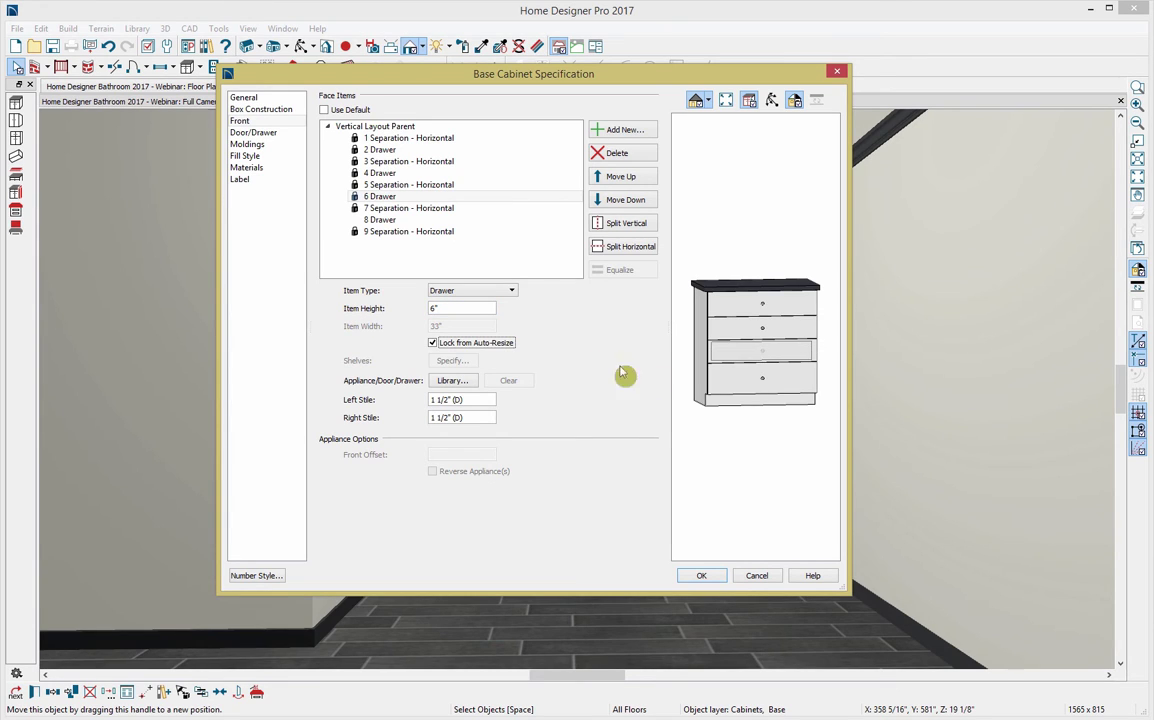
left_click(738, 381)
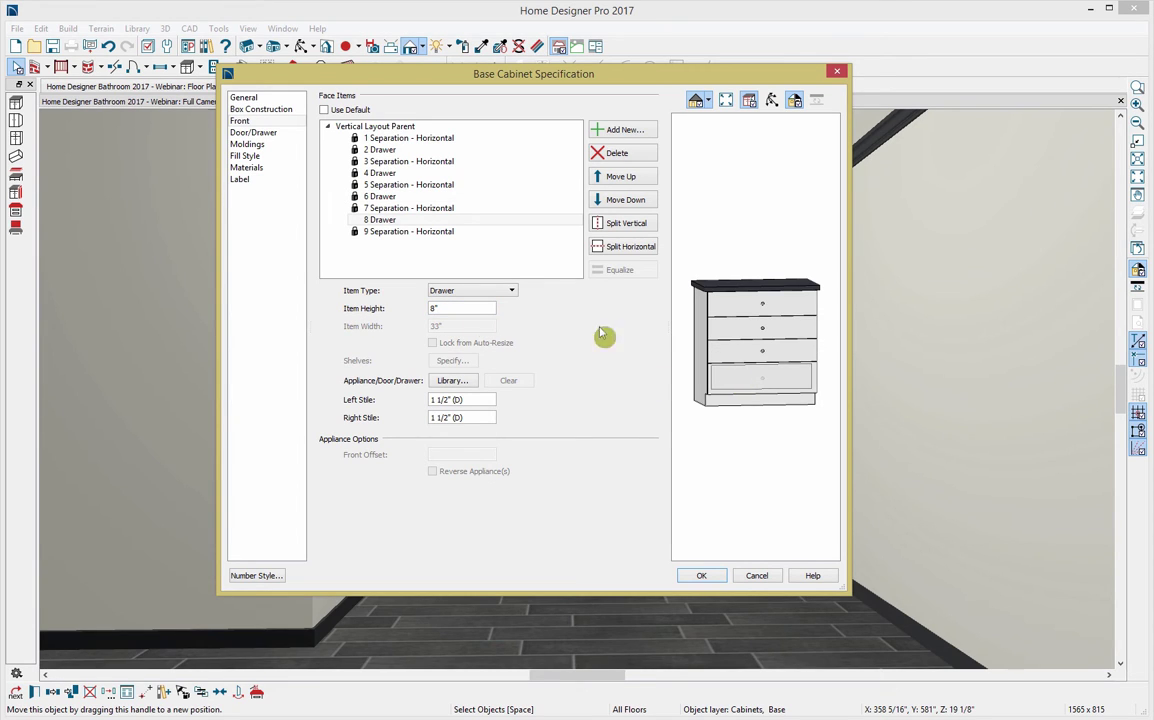
Change the cabinet's drawer style to Framed Drawers
left_click(272, 133)
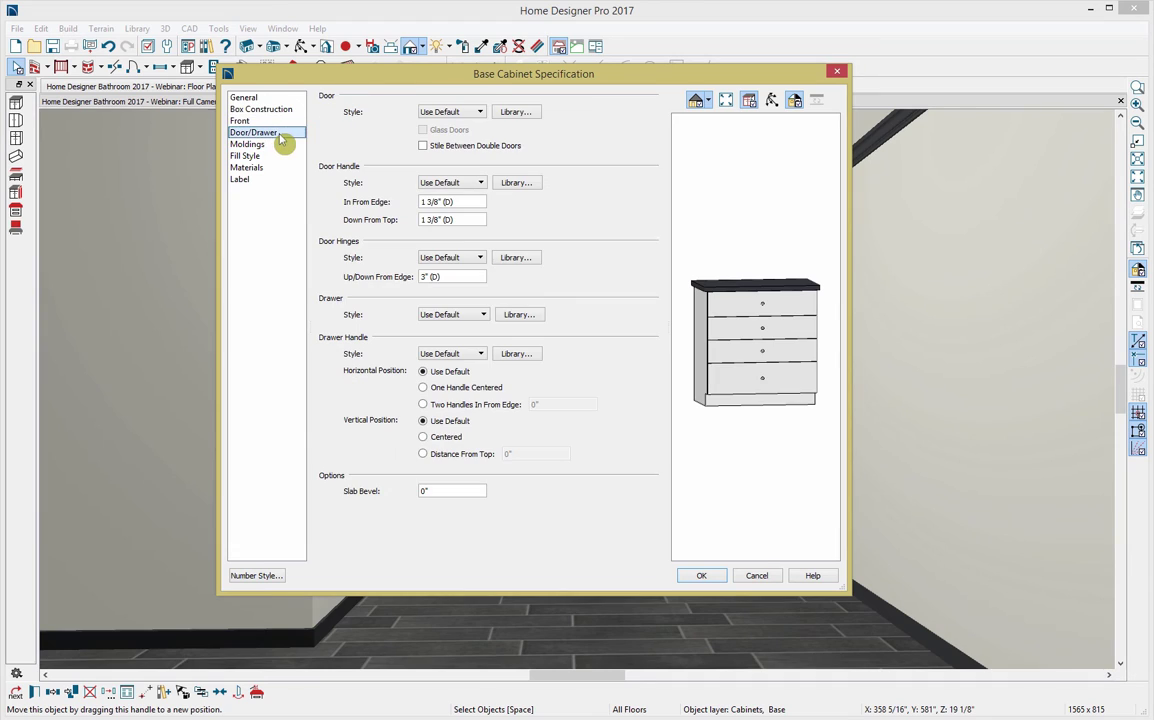
left_click(463, 315)
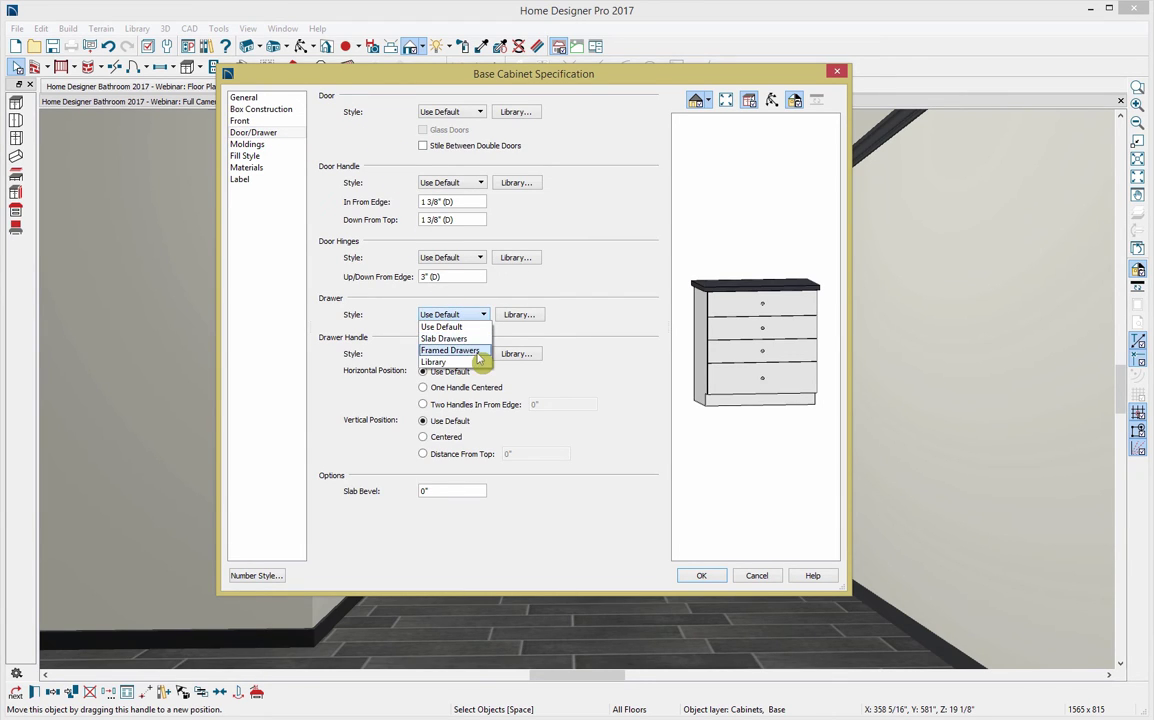
left_click(479, 353)
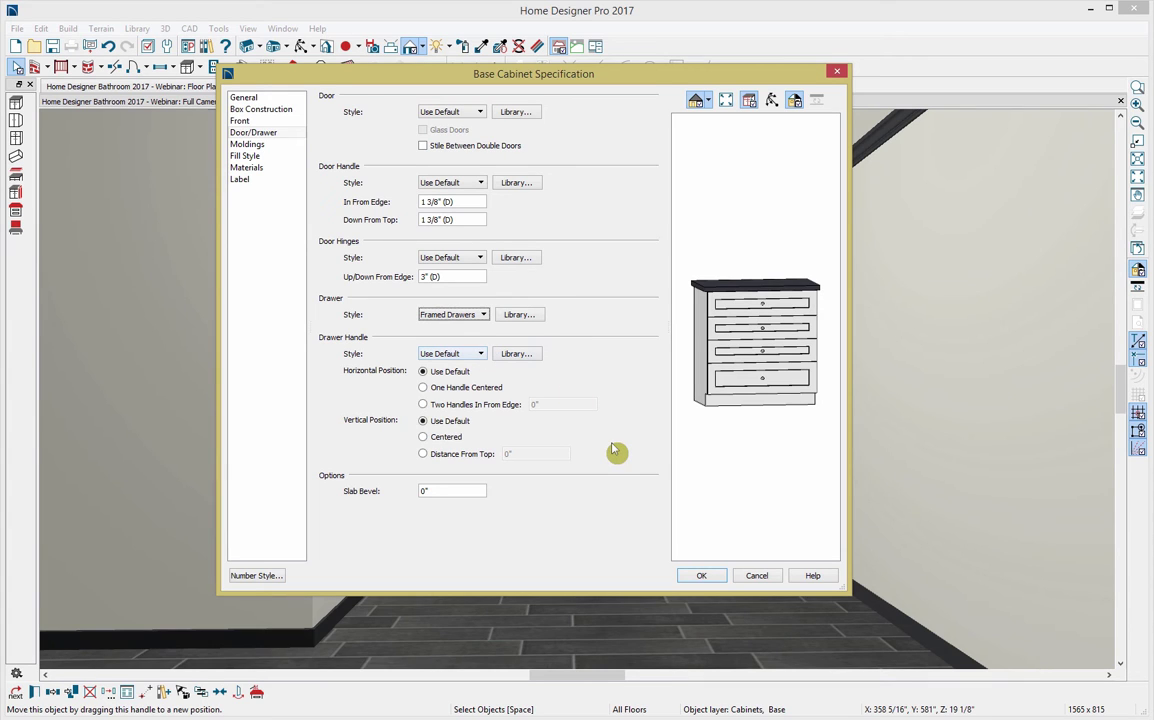
Add the CA-31 edge molding profile from the Core Catalogs' architectural moldings to the cabinet
left_click(274, 145)
left_click(416, 130)
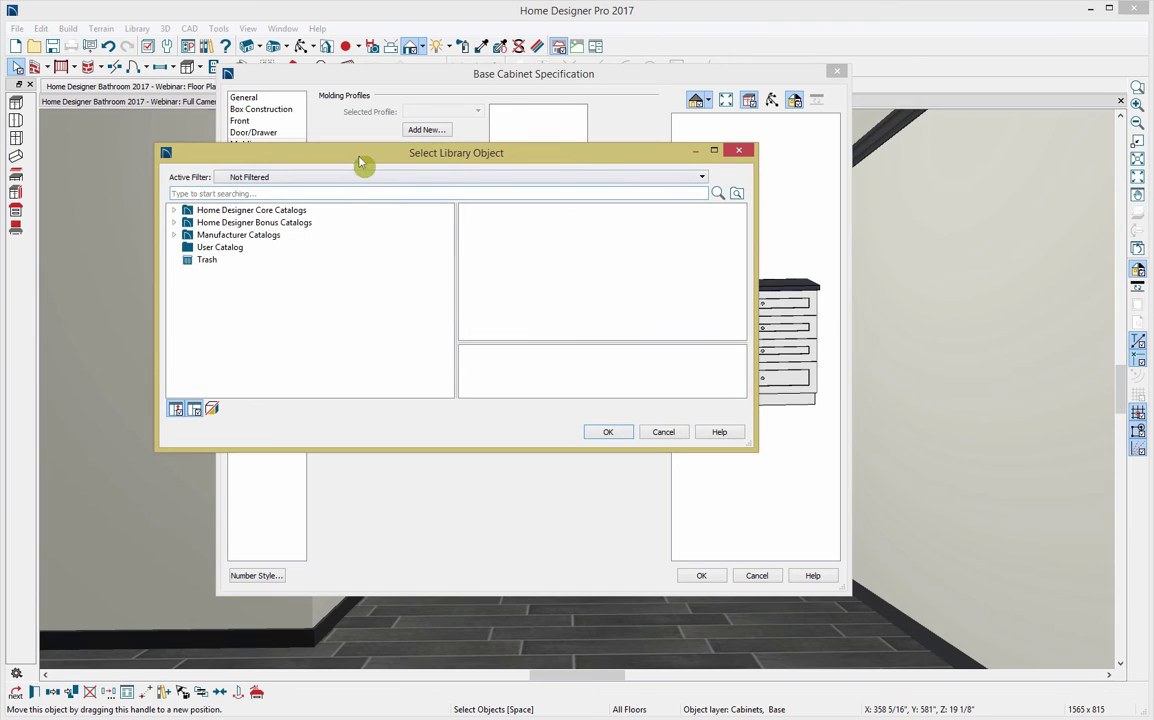
left_click(174, 211)
left_click(188, 223)
left_click(245, 235)
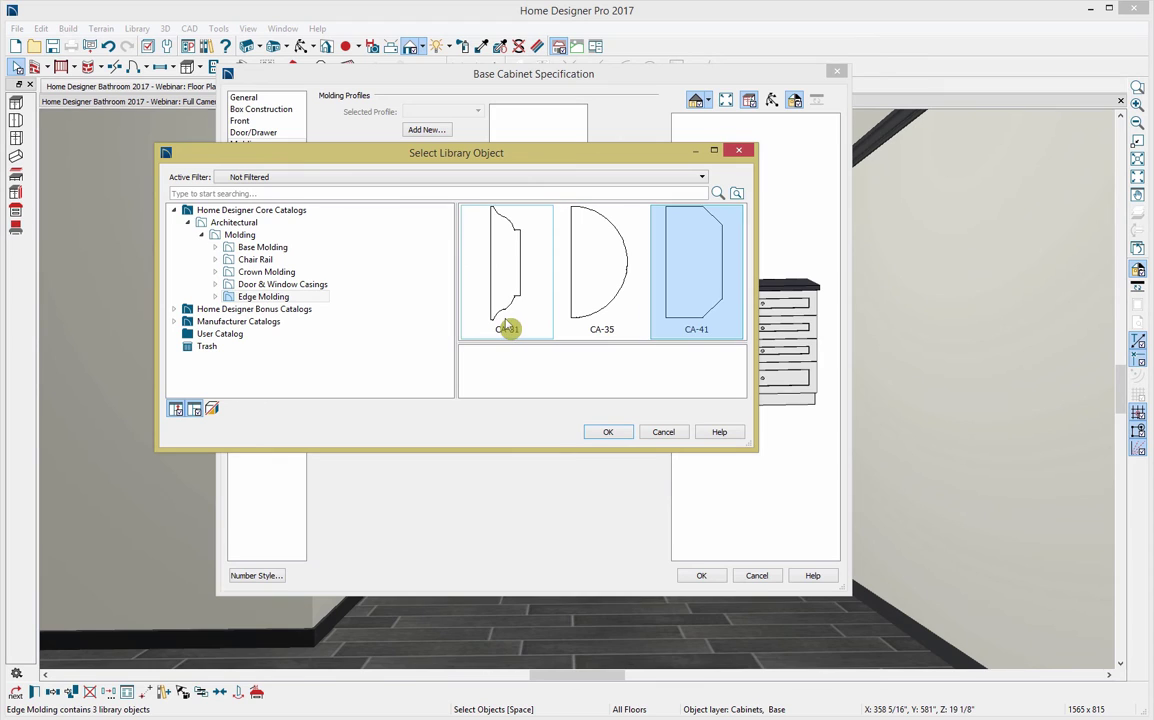
left_click(507, 326)
left_click(612, 432)
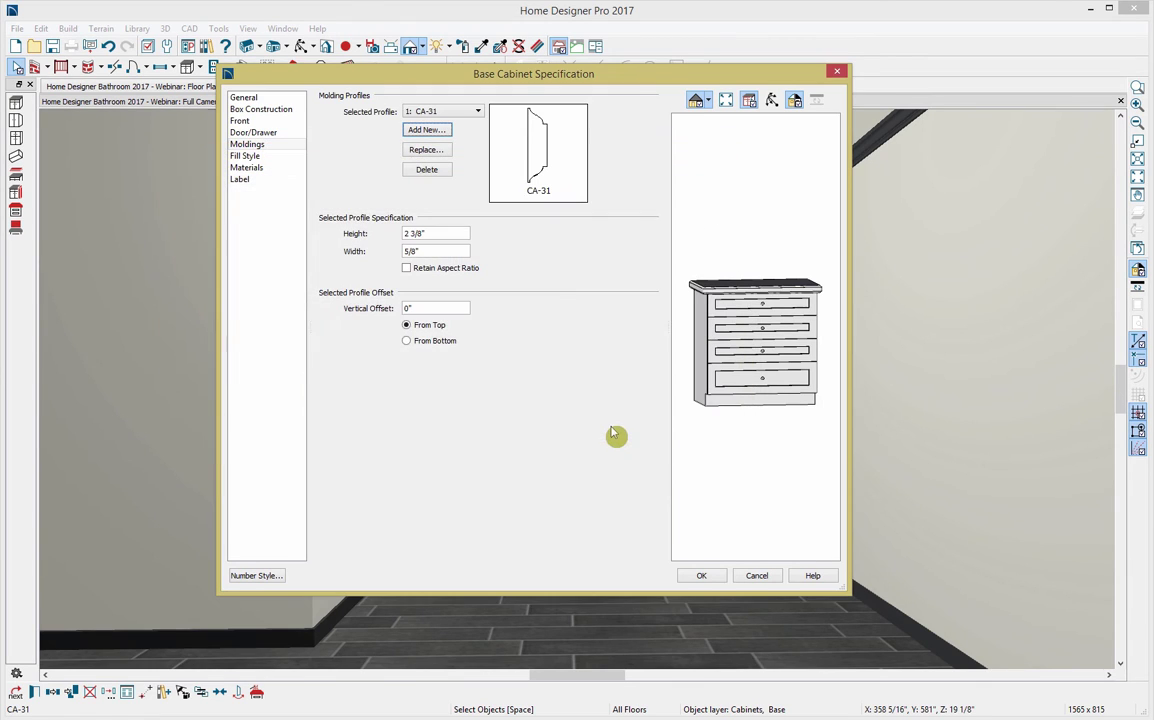
Set the CA-31 molding's width to 5/16" and accept the cabinet specification
left_click_drag(436, 252, 338, 242)
type("5/16")
key("Tab")
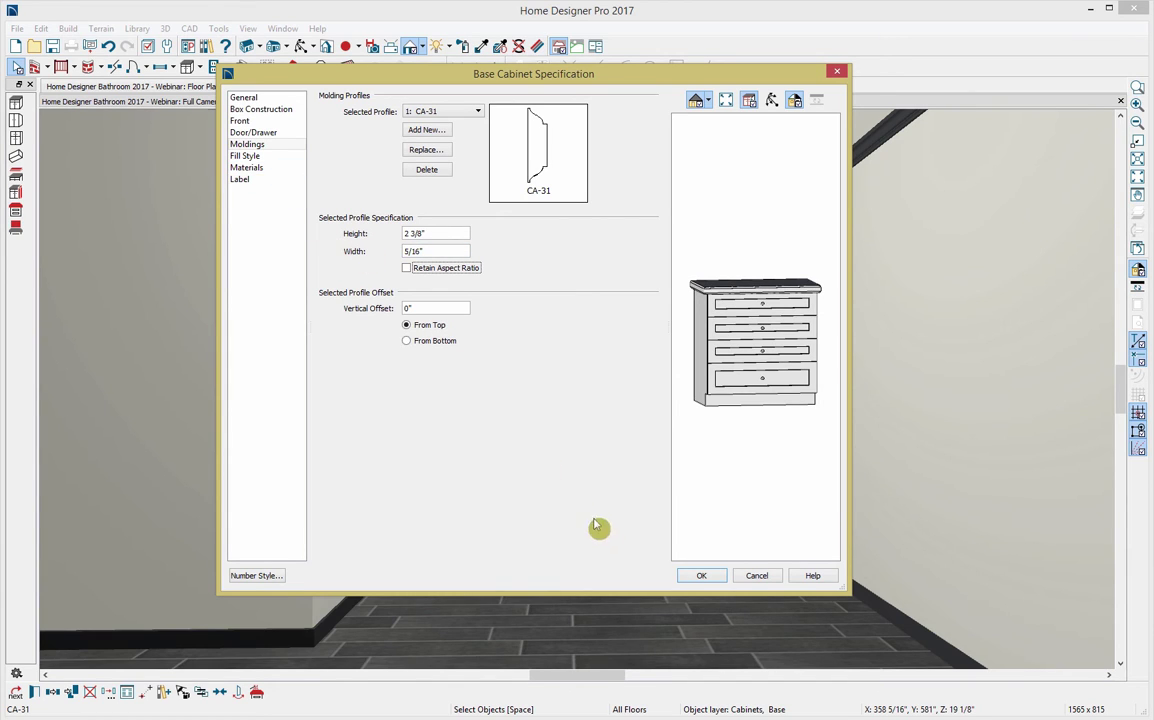
left_click(700, 577)
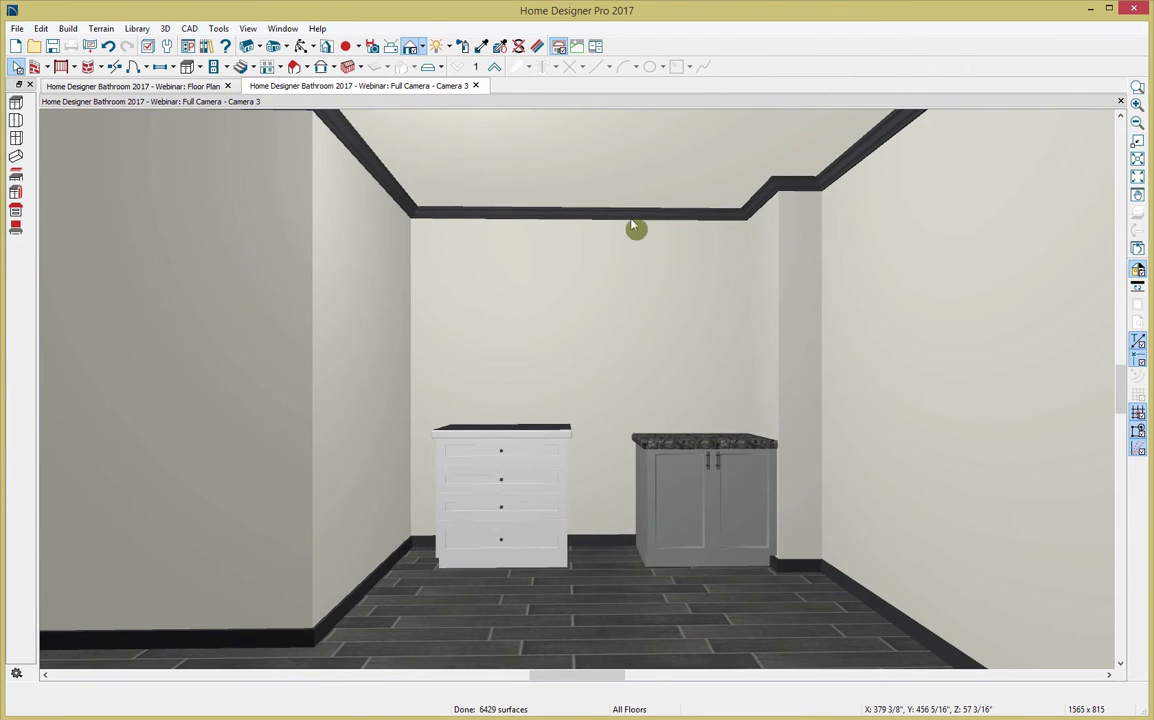
Copy the countertop material from the two-door cabinet onto the drawer cabinet's countertop with the material eyedropper
left_click(481, 46)
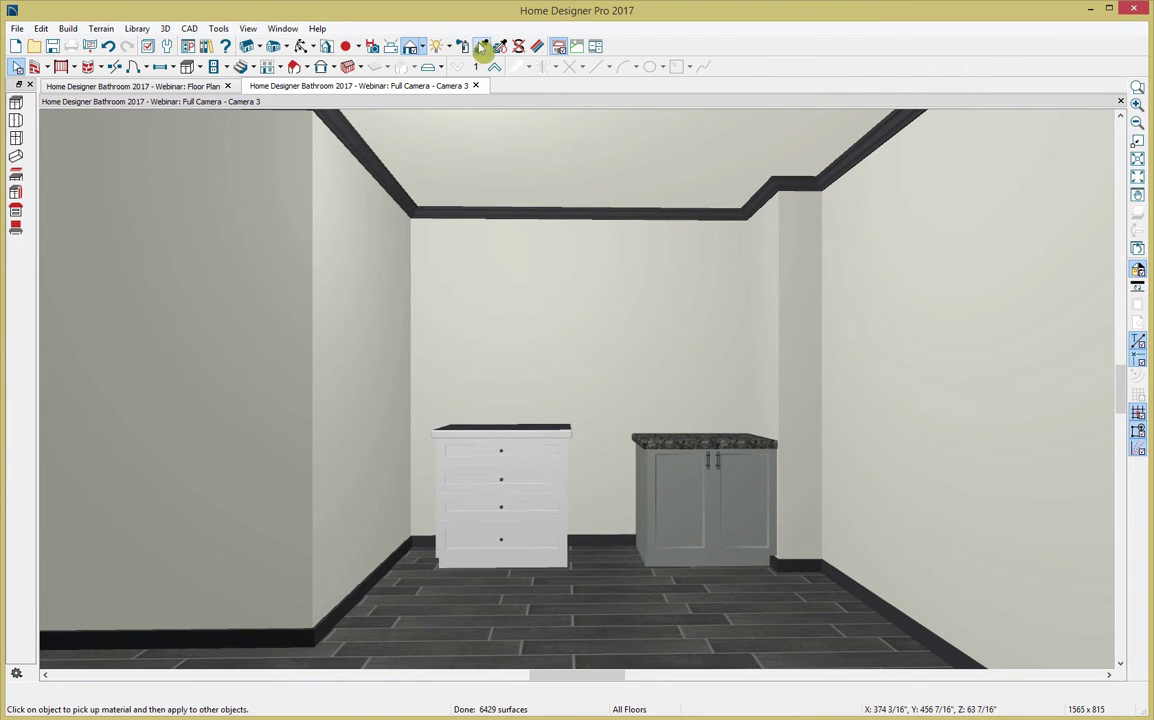
left_click(709, 440)
left_click(552, 436)
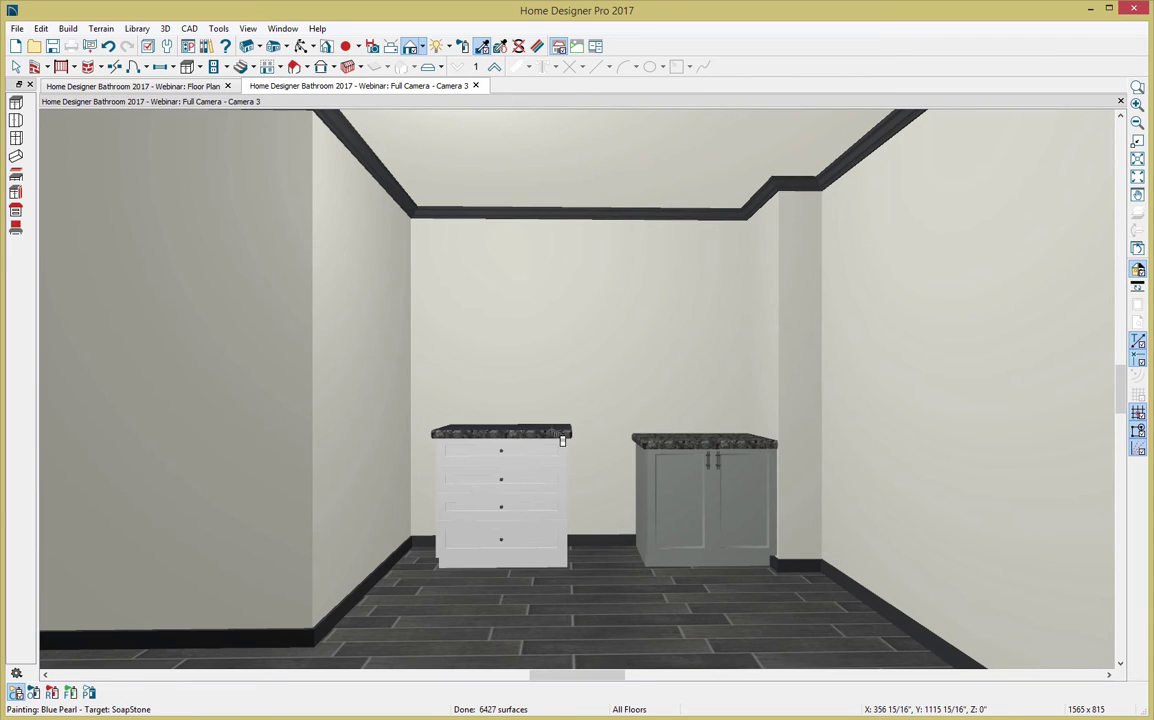
Copy the gray-green cabinet paint from the two-door cabinet onto the white drawer cabinet with the material eyedropper
left_click(481, 46)
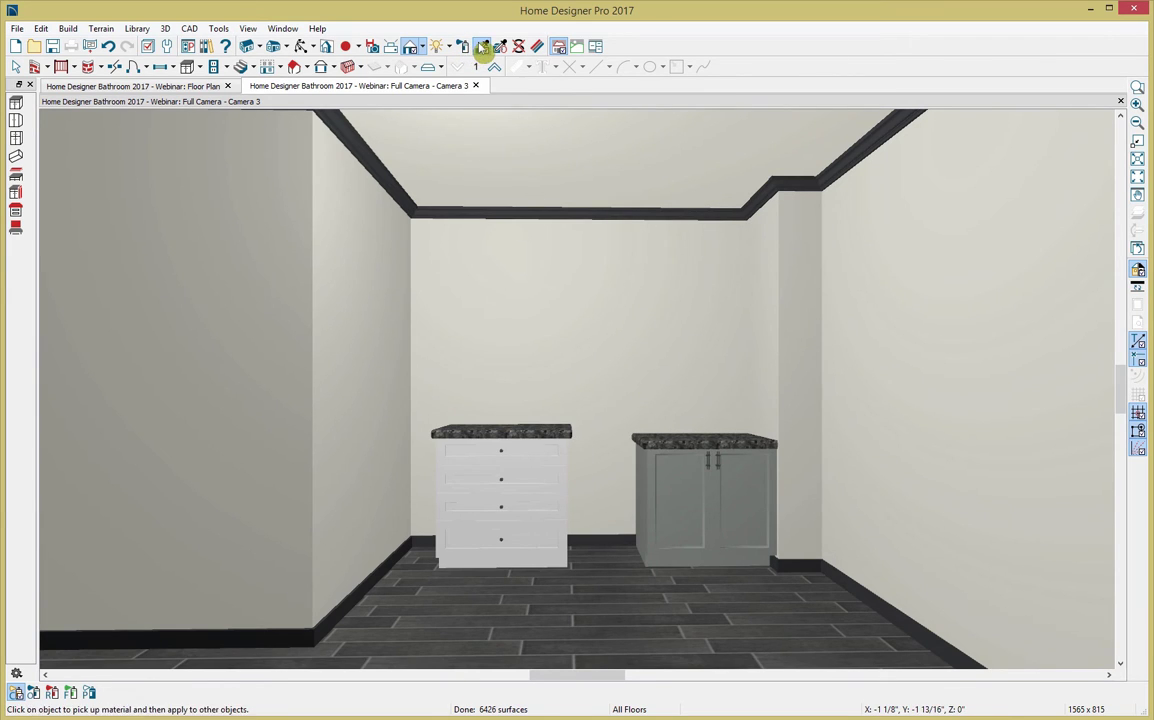
left_click(541, 500)
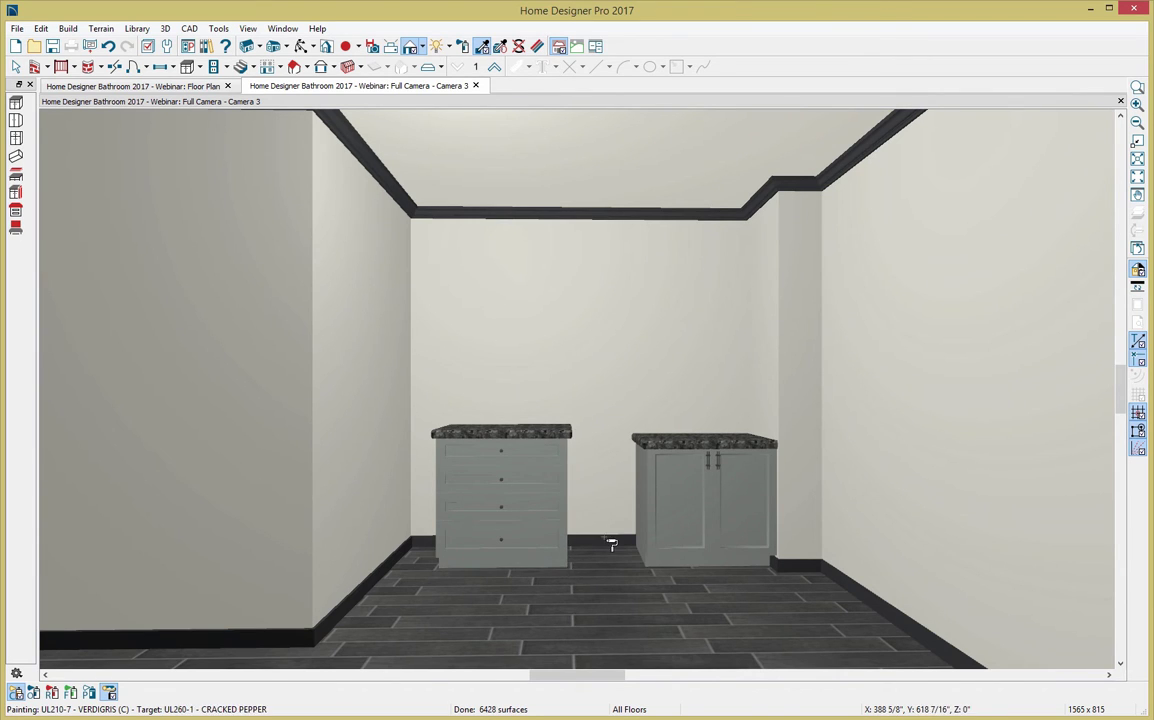
key("space")
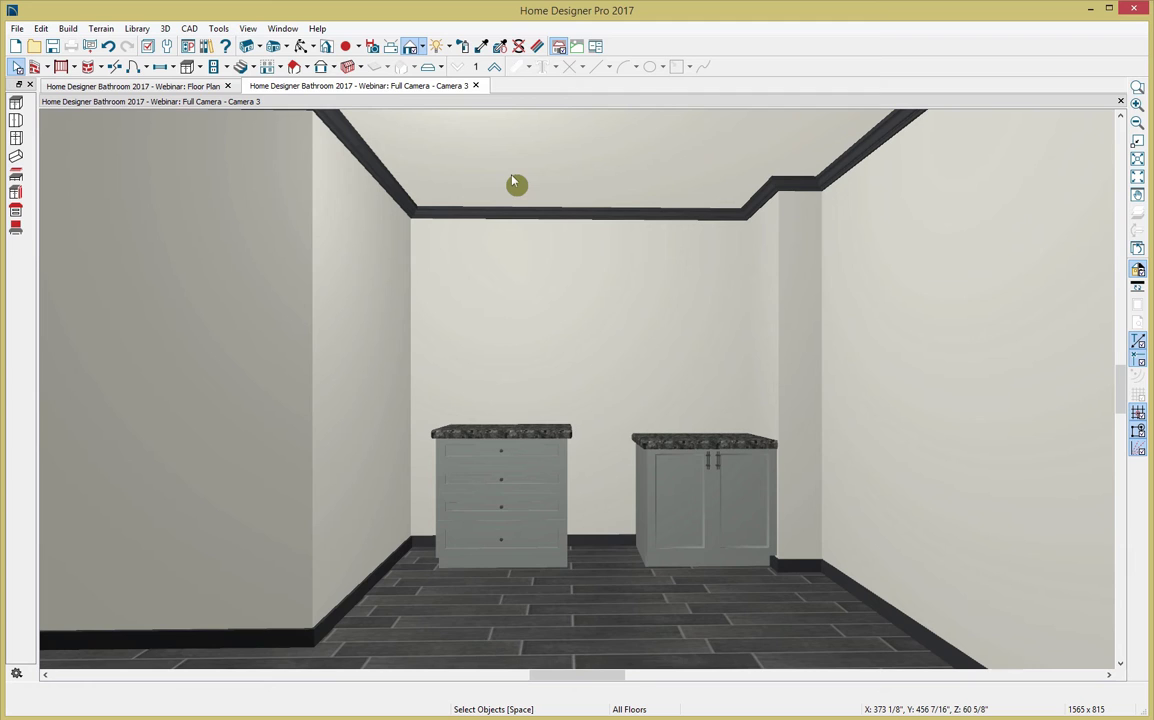
Apply the Double Bar Pull Horizontal from the user catalog to the drawer cabinet's fronts and close the library
key("ctrl+l")
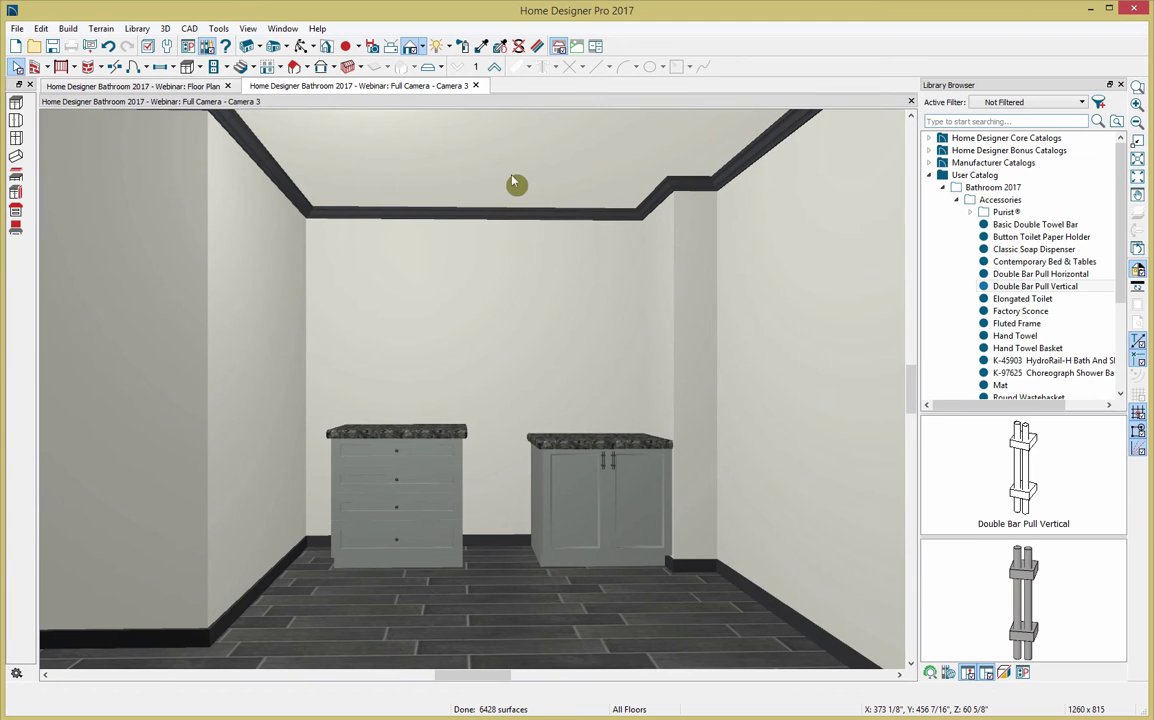
left_click(1010, 274)
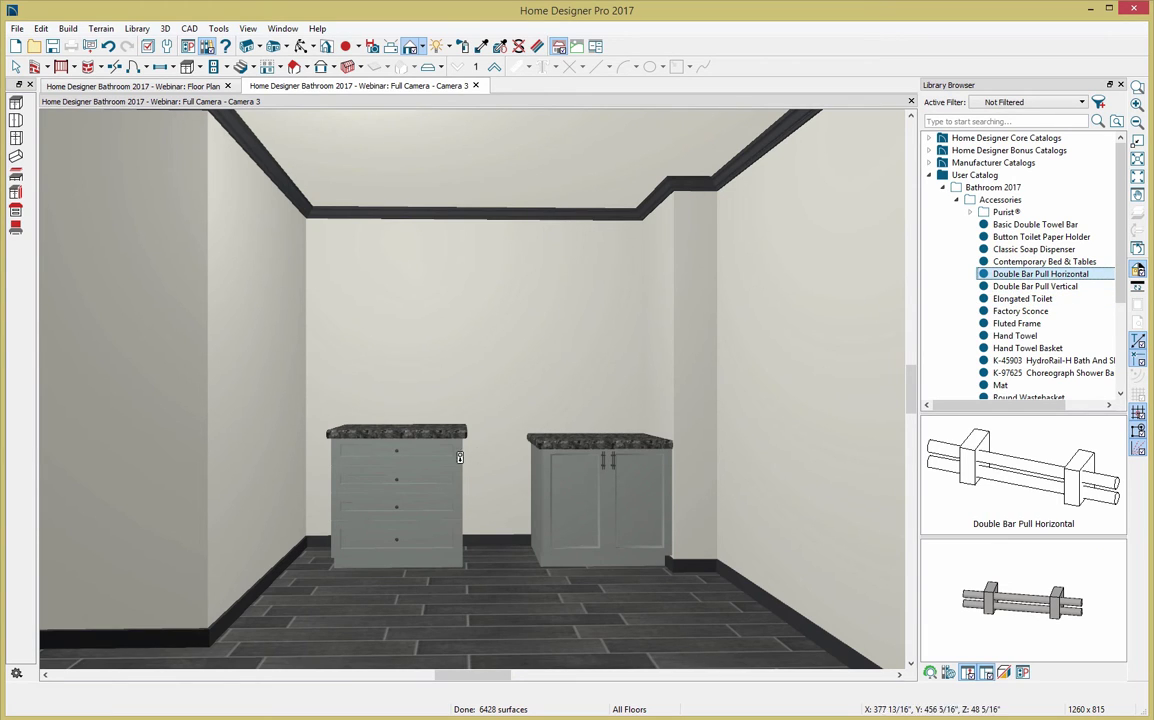
left_click(407, 487)
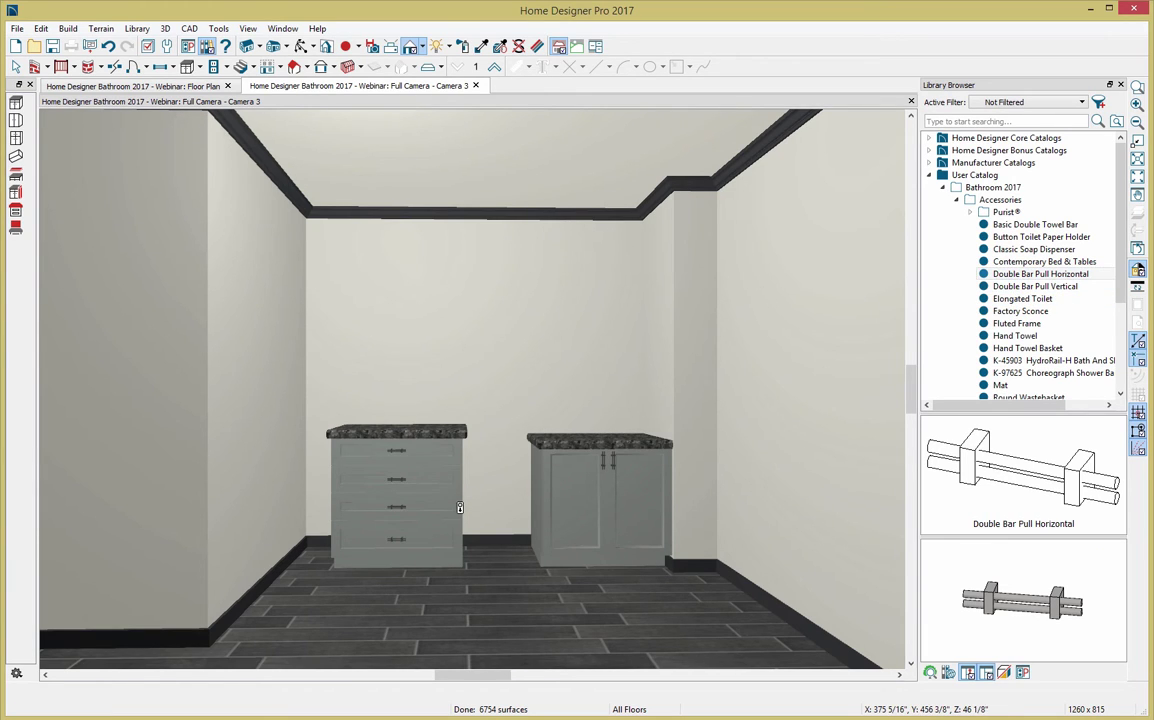
key("space")
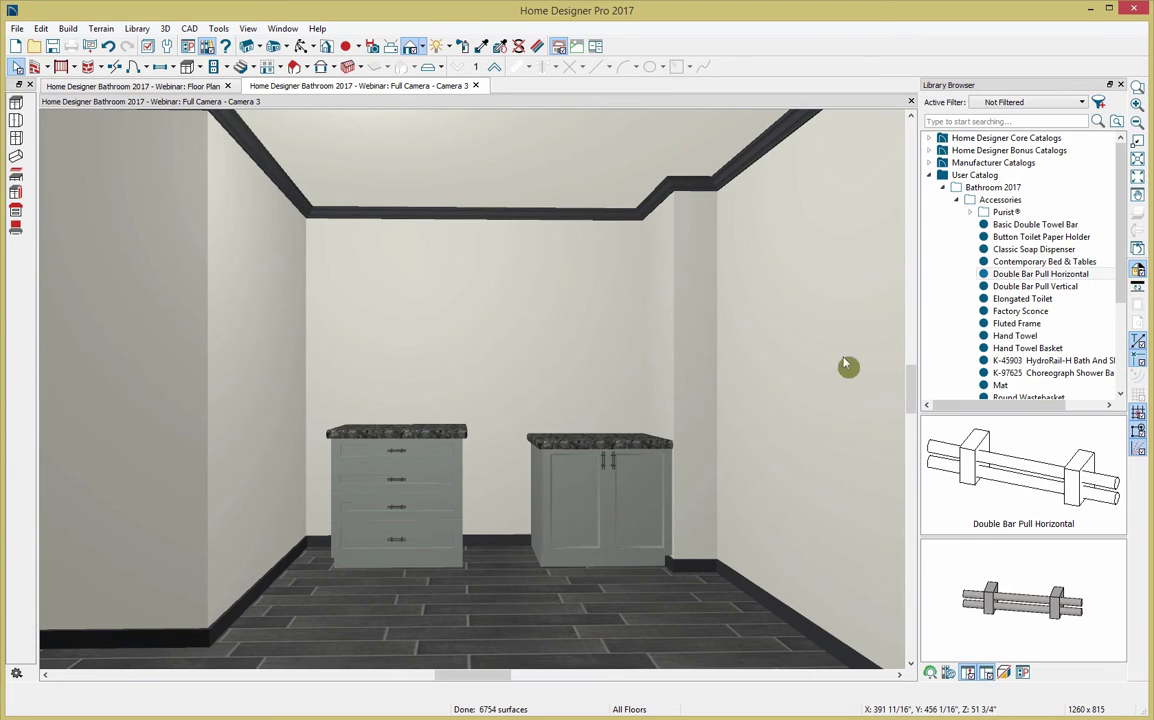
left_click(1120, 84)
Move the drawer cabinet along the back wall until it sits against the two-door cabinet
left_click(517, 490)
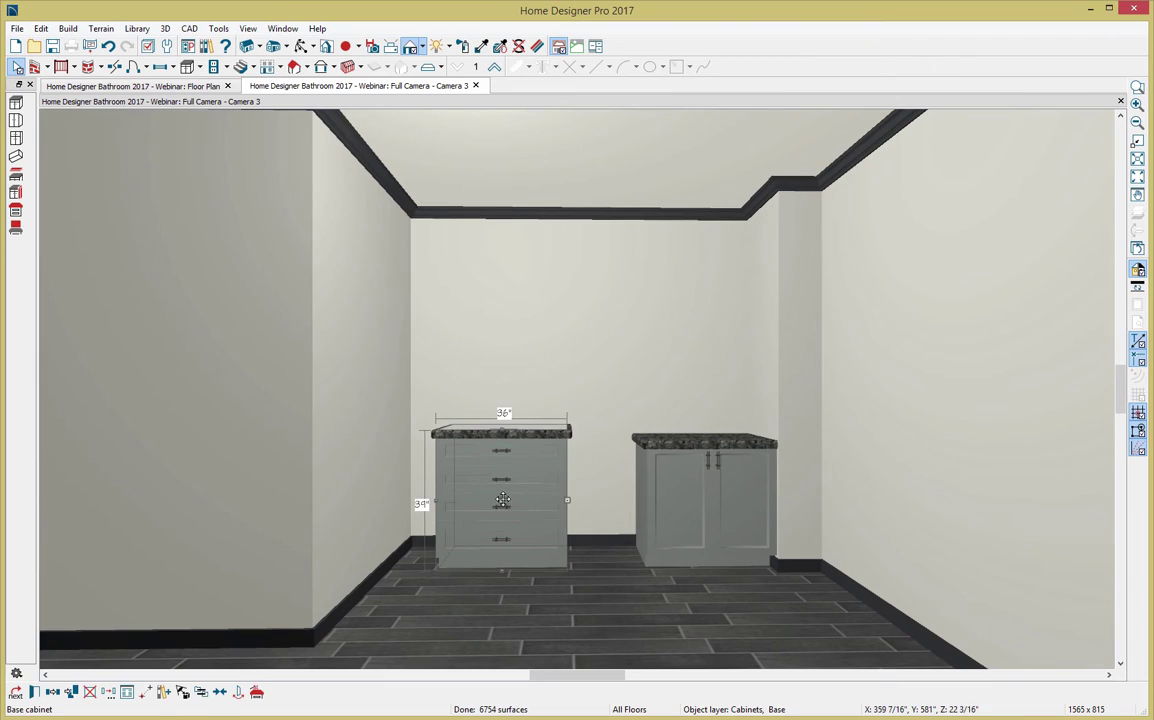
left_click_drag(525, 505, 619, 511)
key("Escape")
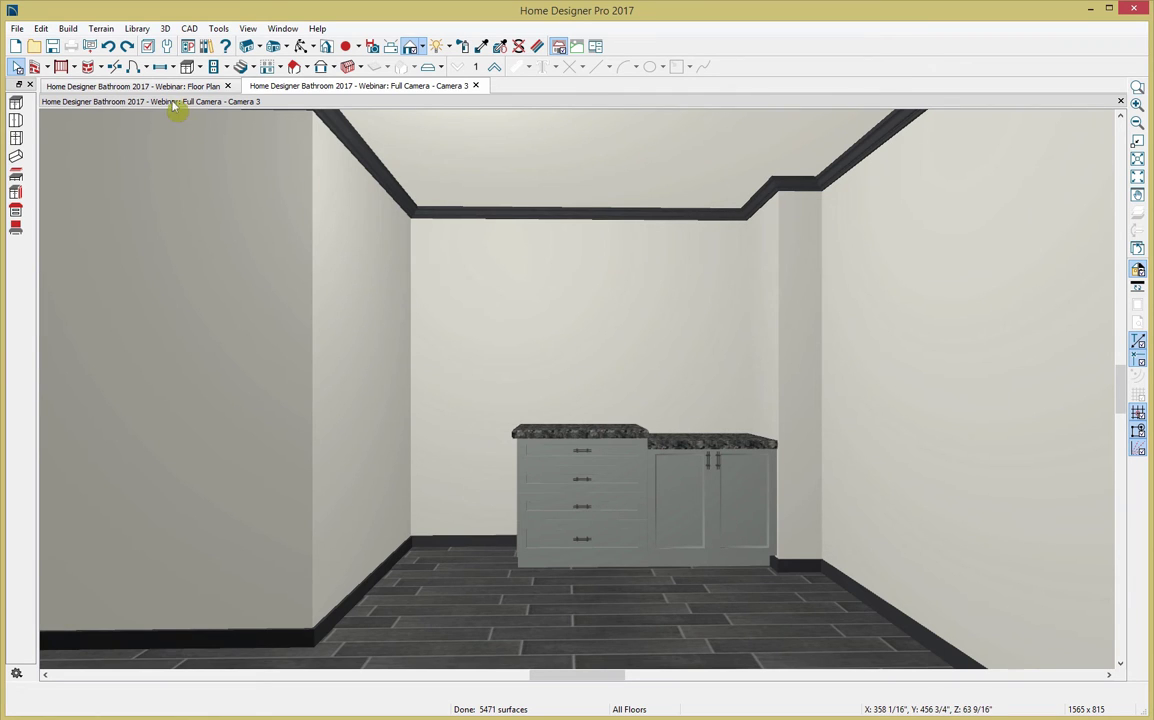
In the floor plan, place a Factory Sconce from the user catalog on the back wall above the B36 cabinet, near the interior wall
left_click(204, 88)
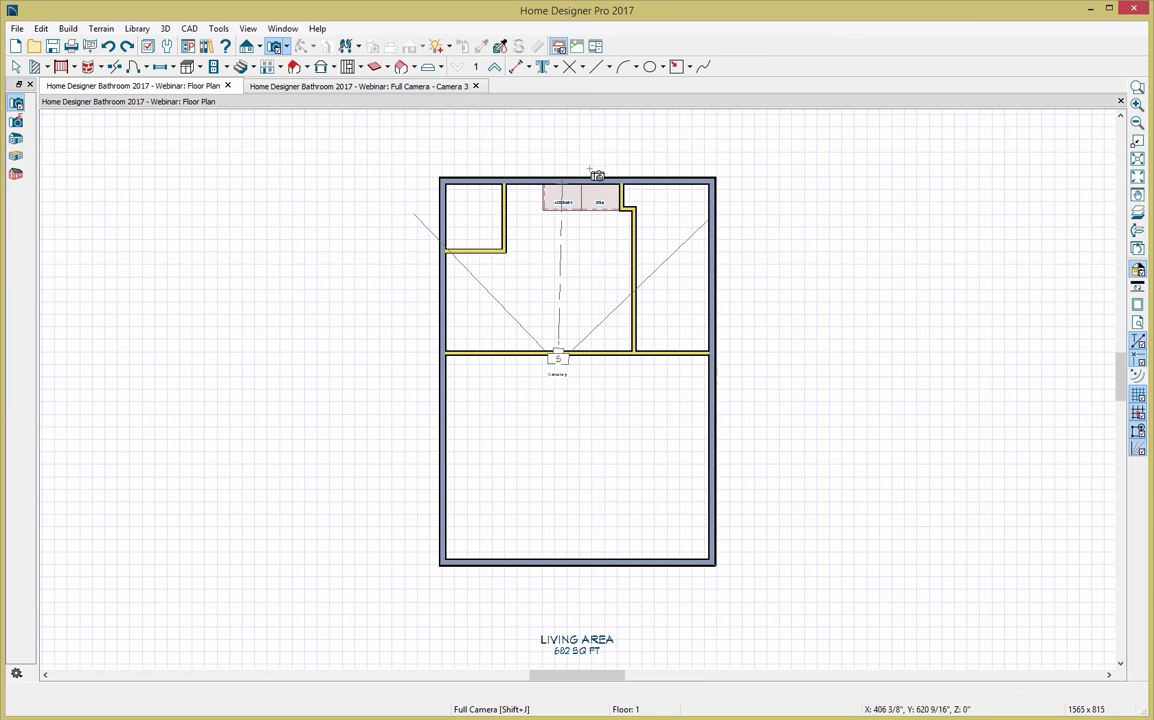
scroll(629, 202, "up", 2)
scroll(625, 200, "up", 3)
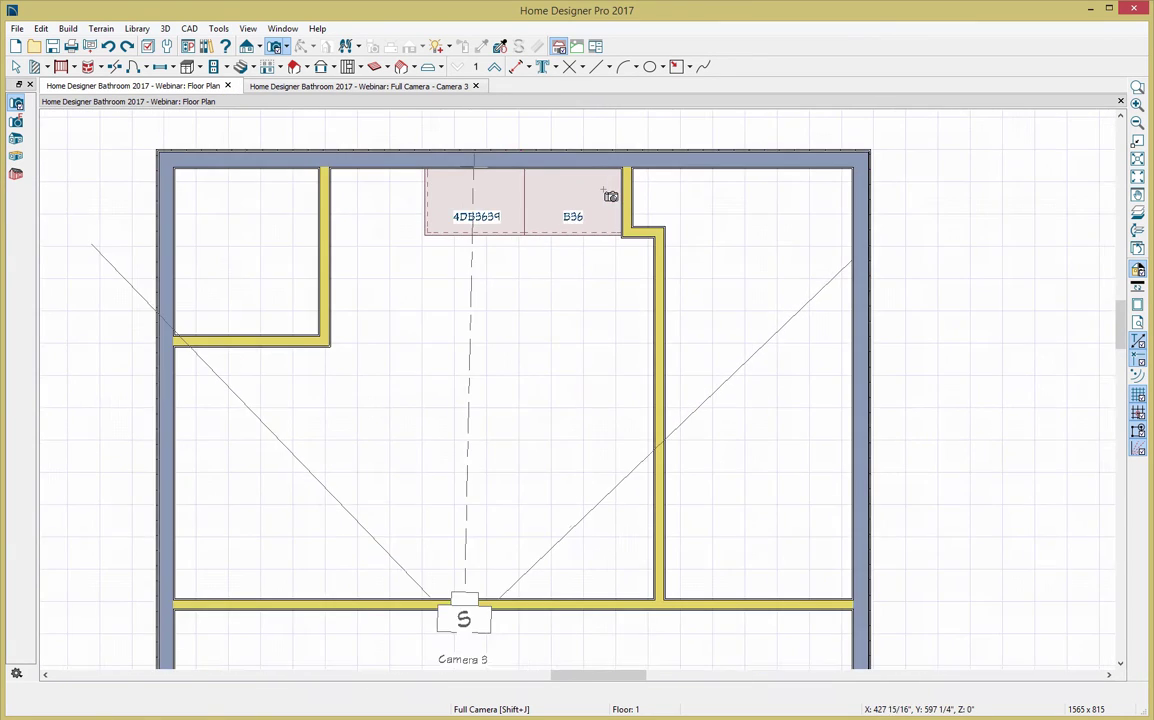
middle_click_drag(600, 188, 535, 224)
scroll(537, 230, "up", 2)
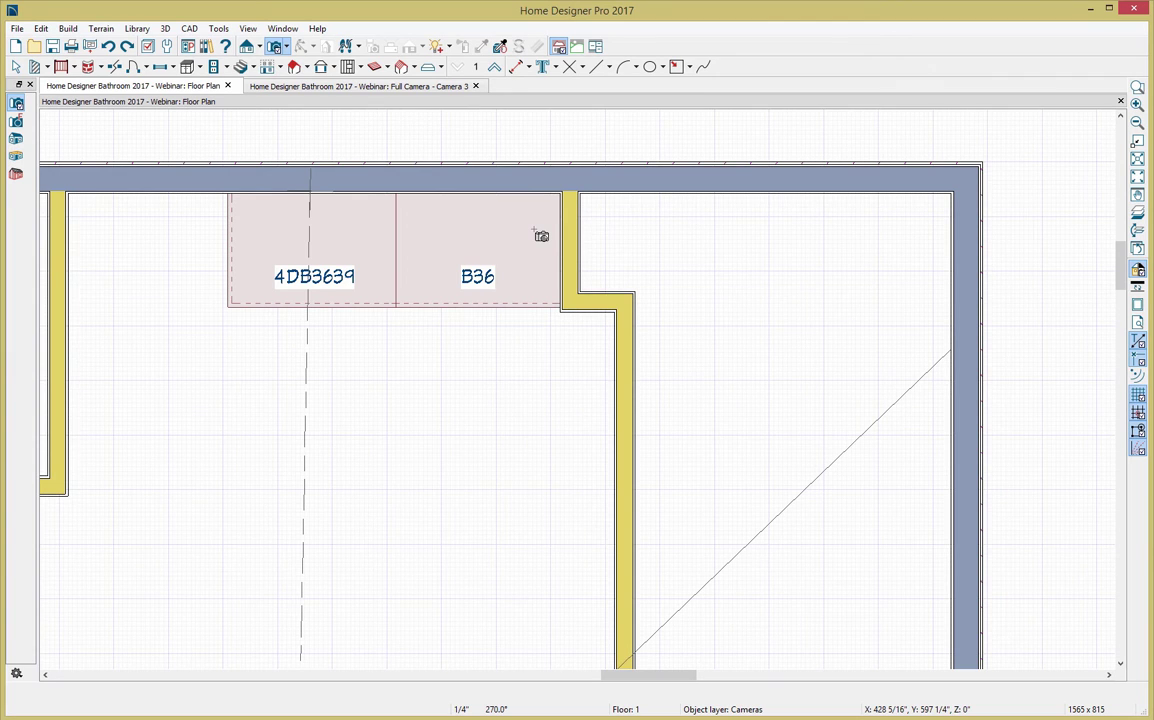
key("space")
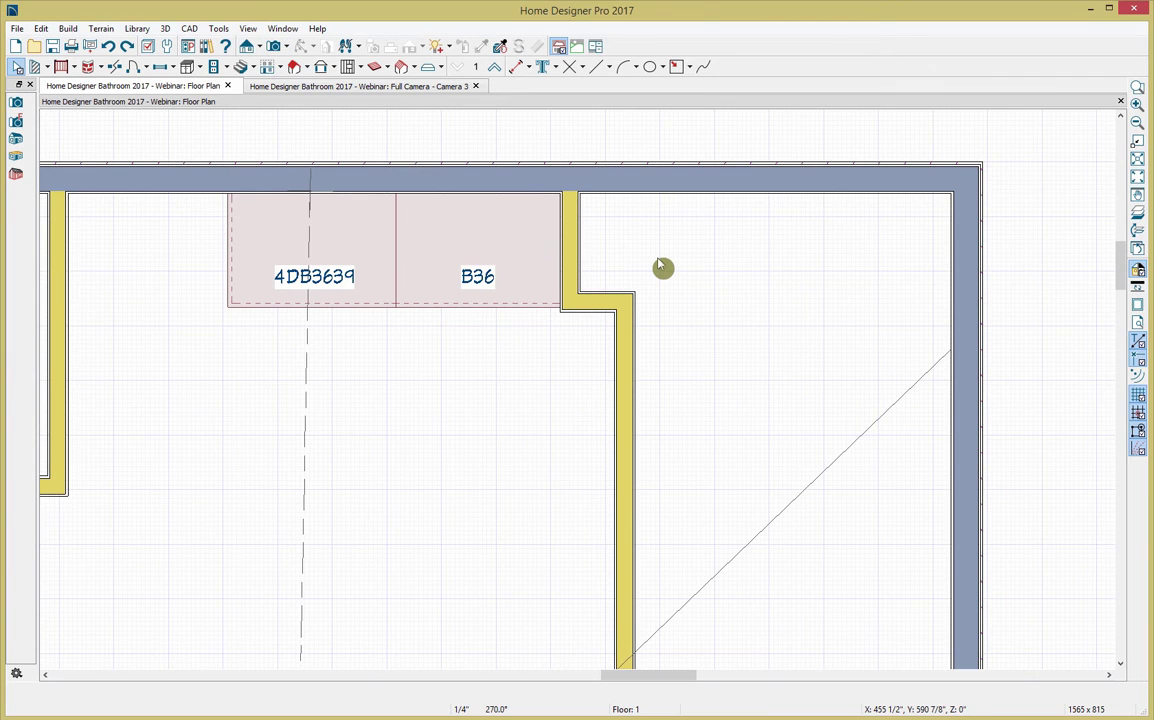
key("ctrl+l")
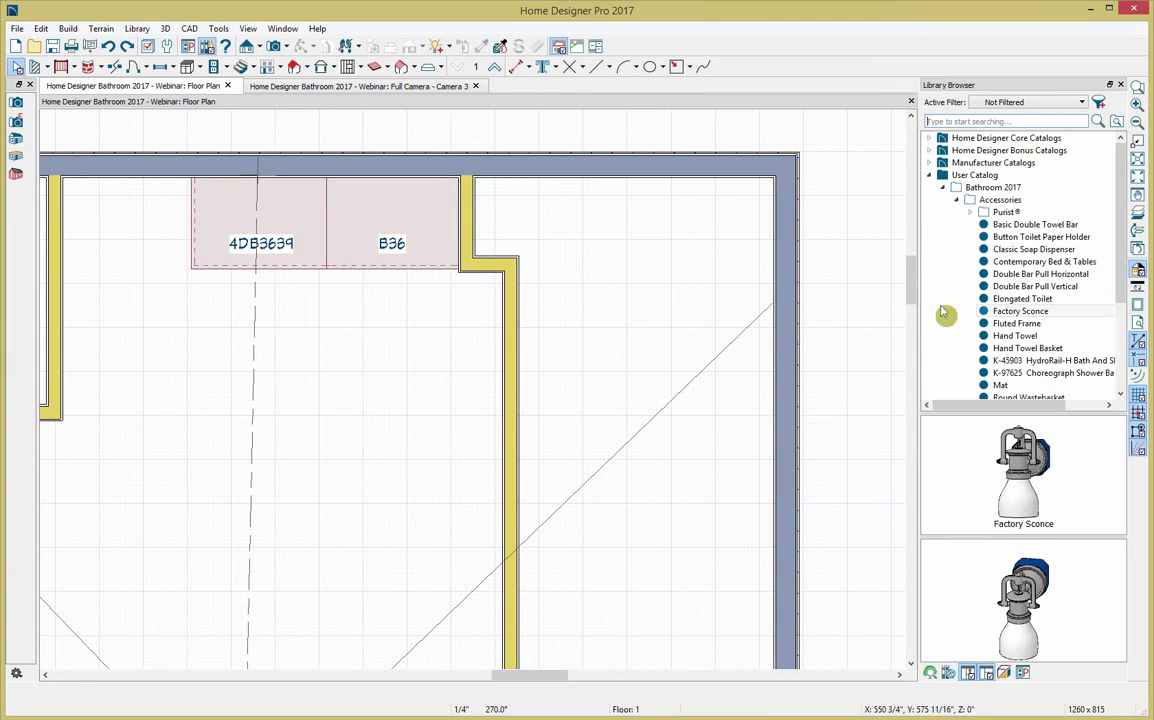
left_click(1008, 315)
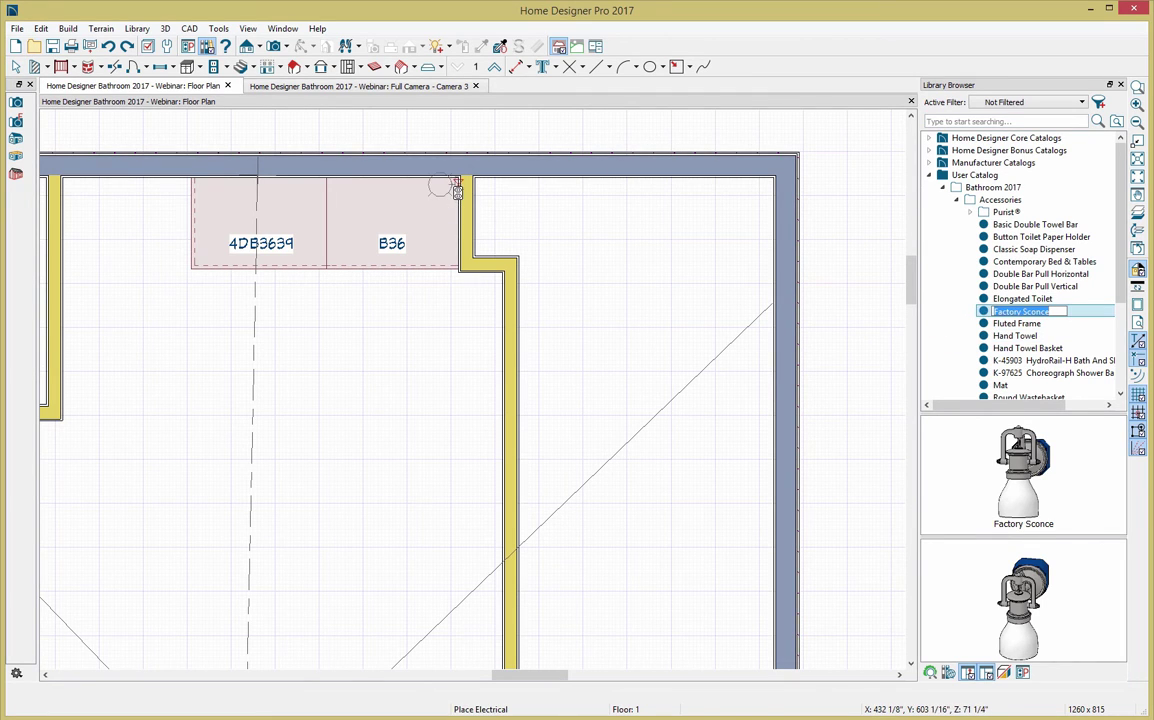
left_click(447, 184)
key("space")
Set the Factory Sconce's Height to Center to 76" in its specification, reviewing its light data
left_click(442, 200)
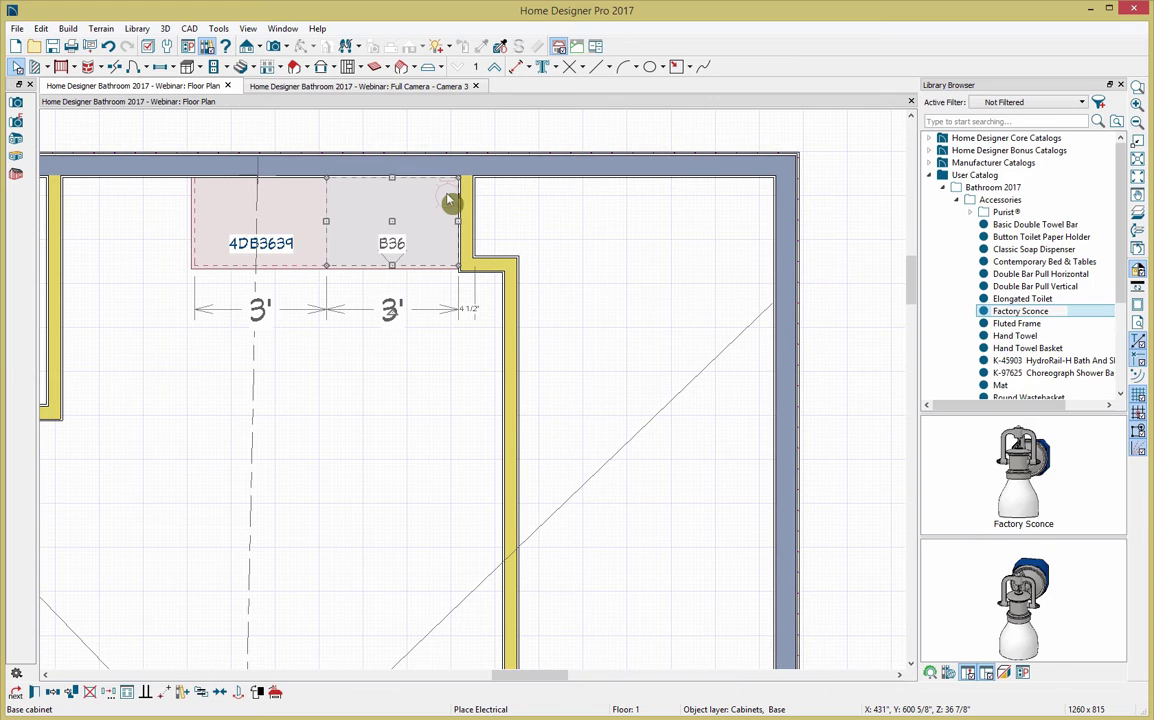
left_click(442, 198)
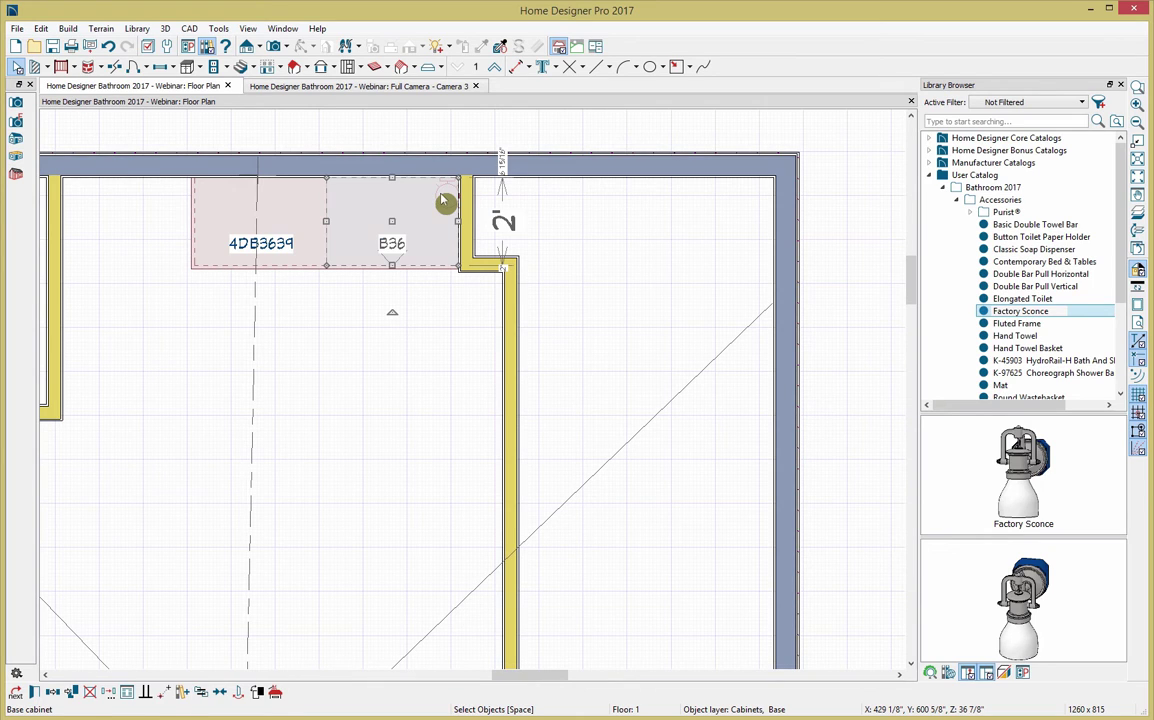
left_click(444, 200)
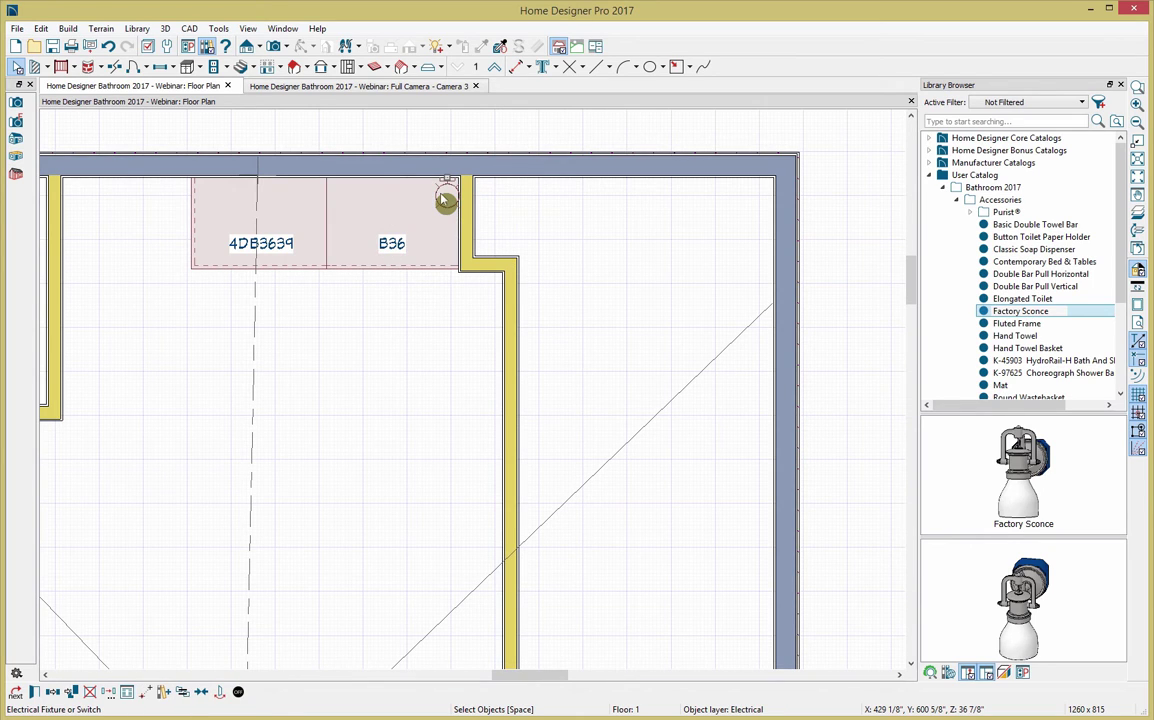
left_click(35, 692)
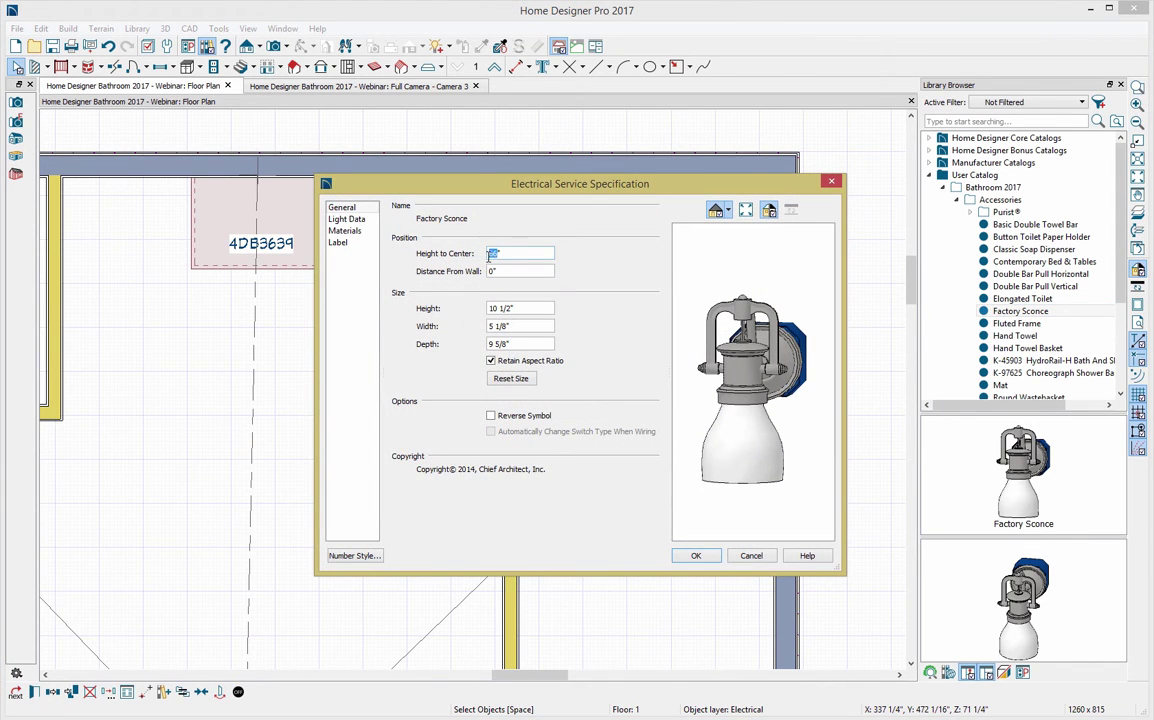
type("76")
key("Tab")
left_click(355, 220)
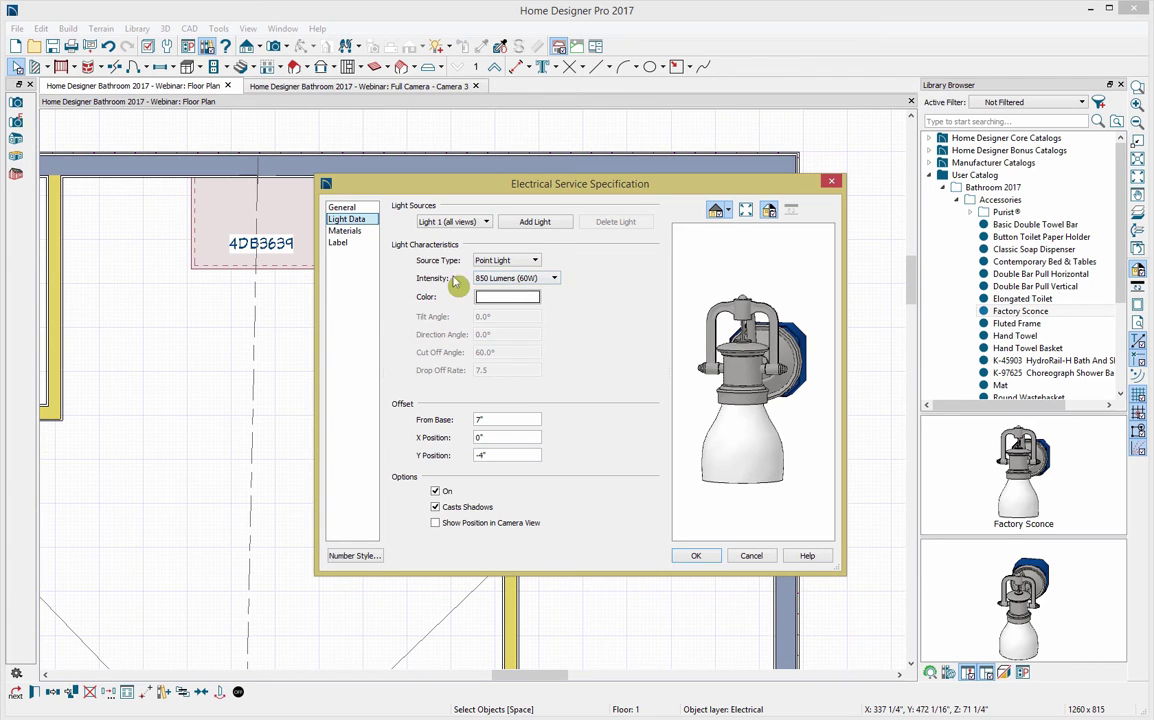
left_click(366, 209)
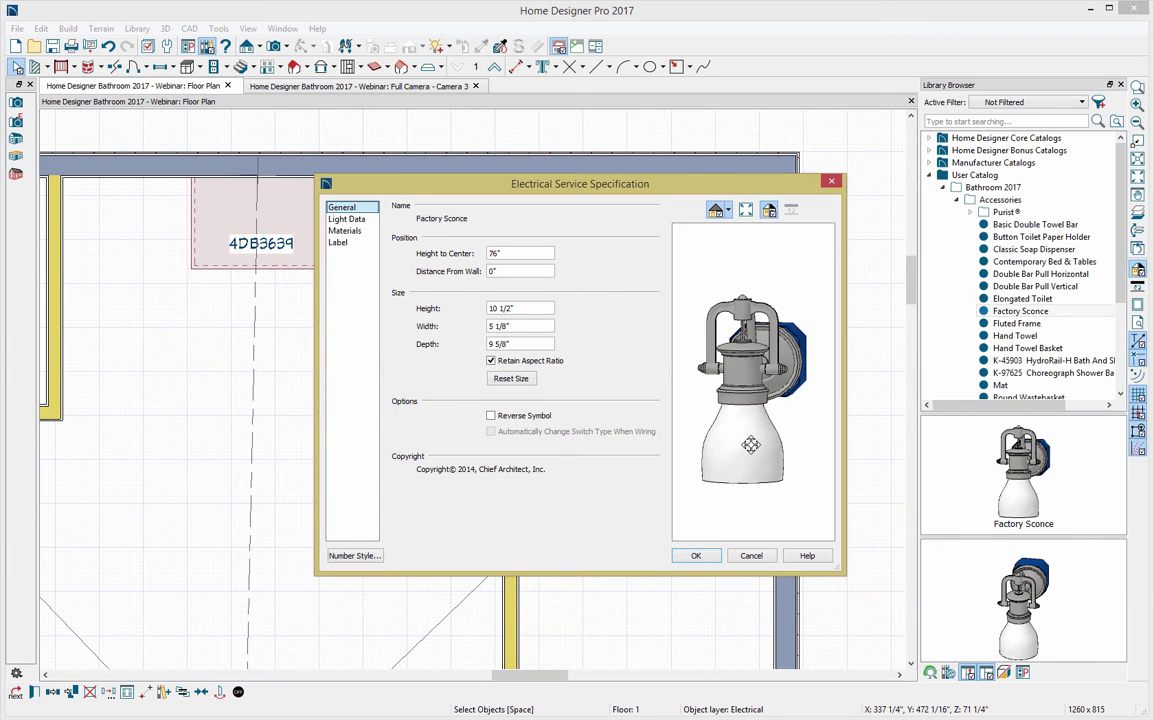
left_click(706, 558)
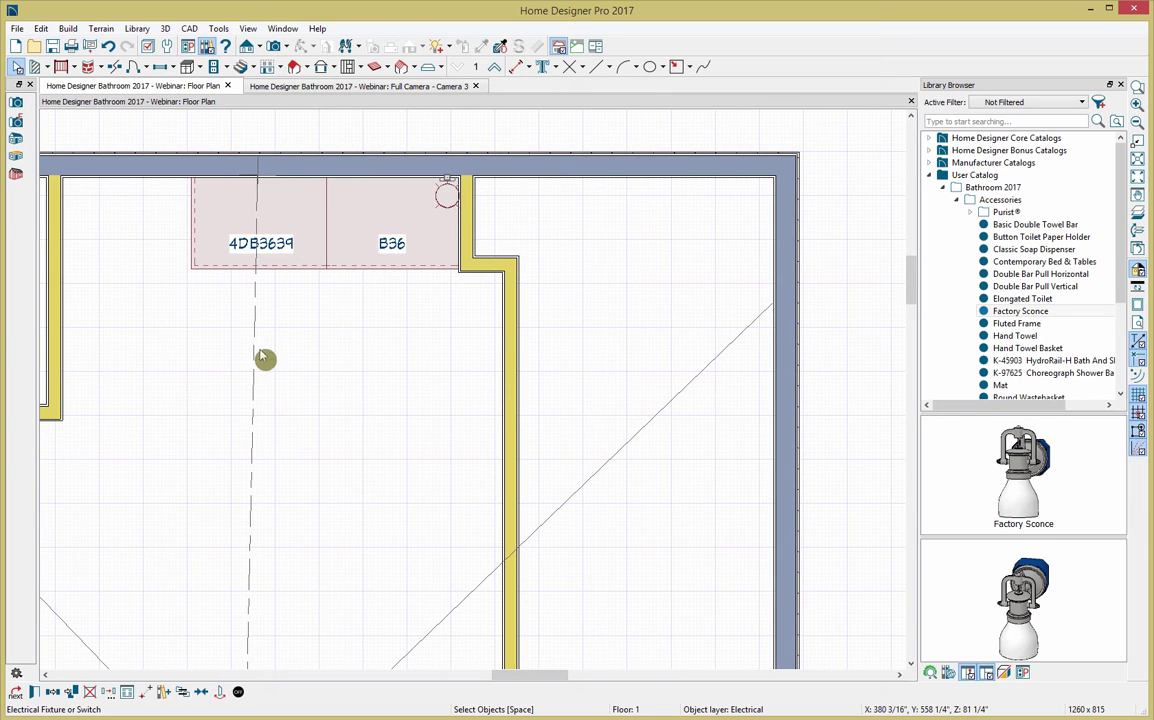
Copy the sconce by reflecting it about the center of the B36 cabinet
left_click(53, 695)
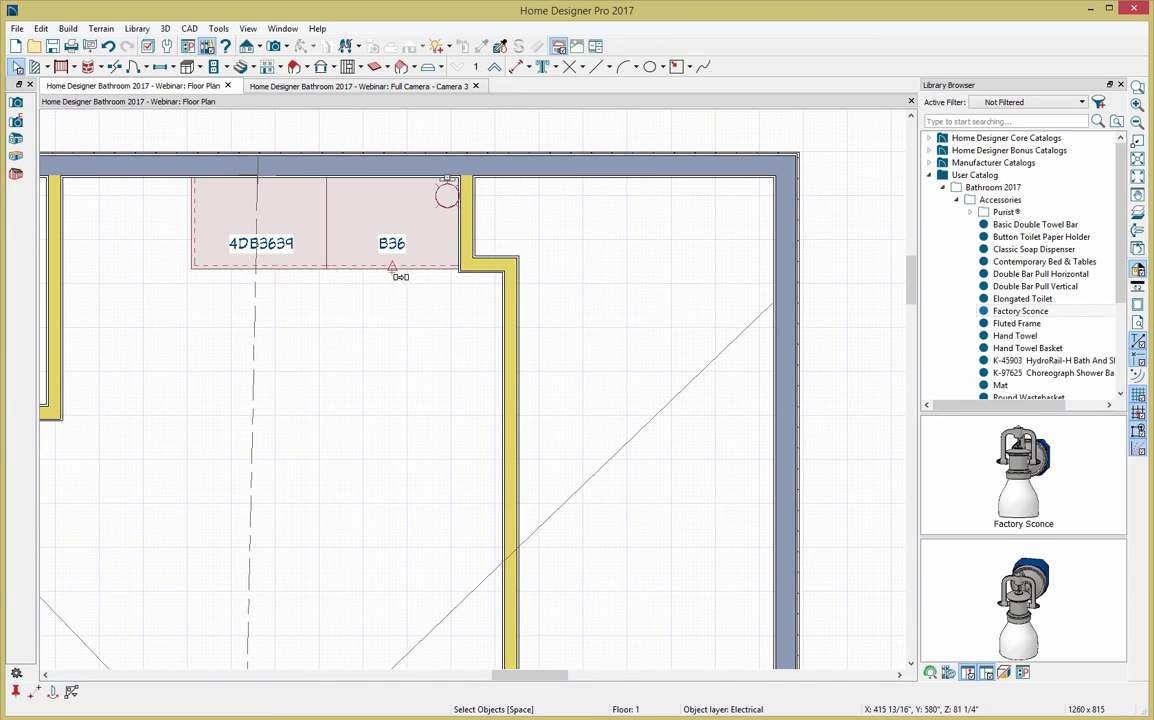
left_click(55, 691)
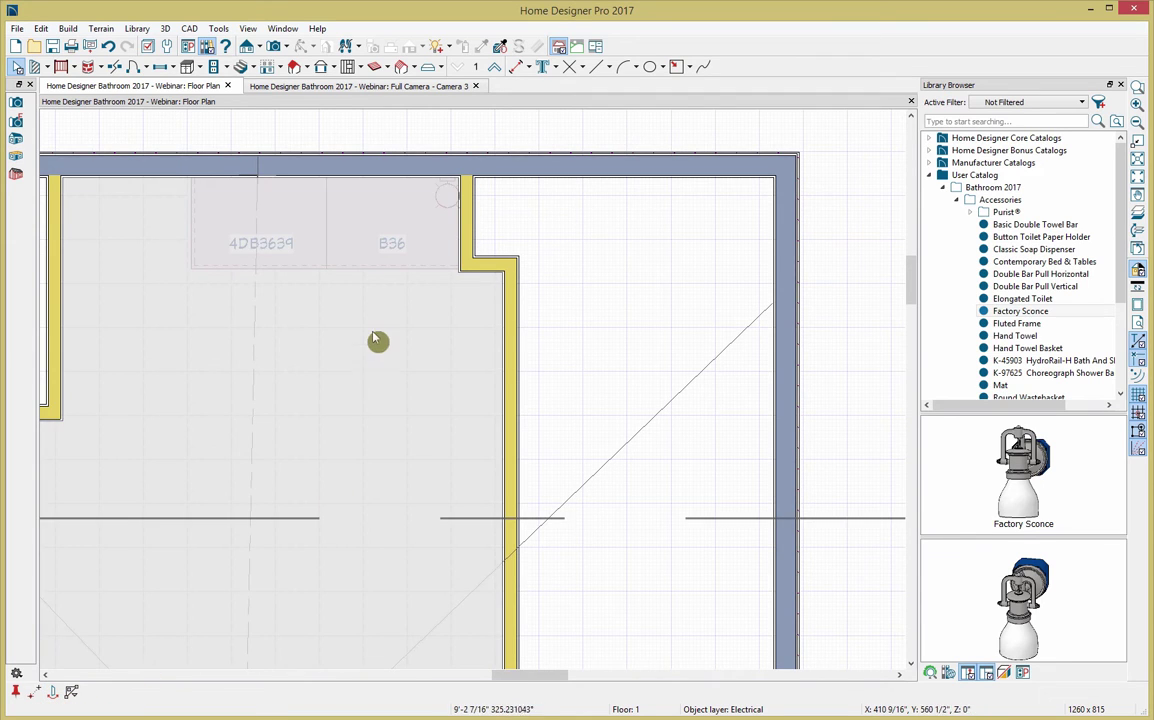
left_click(398, 259)
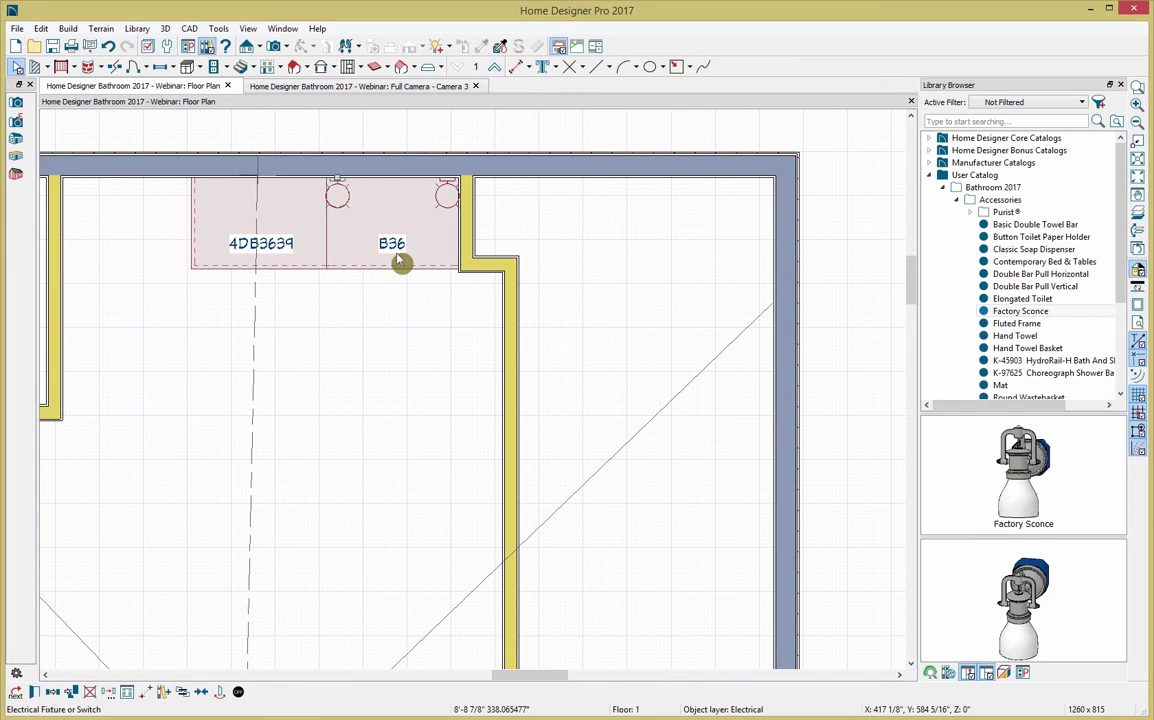
key("Escape")
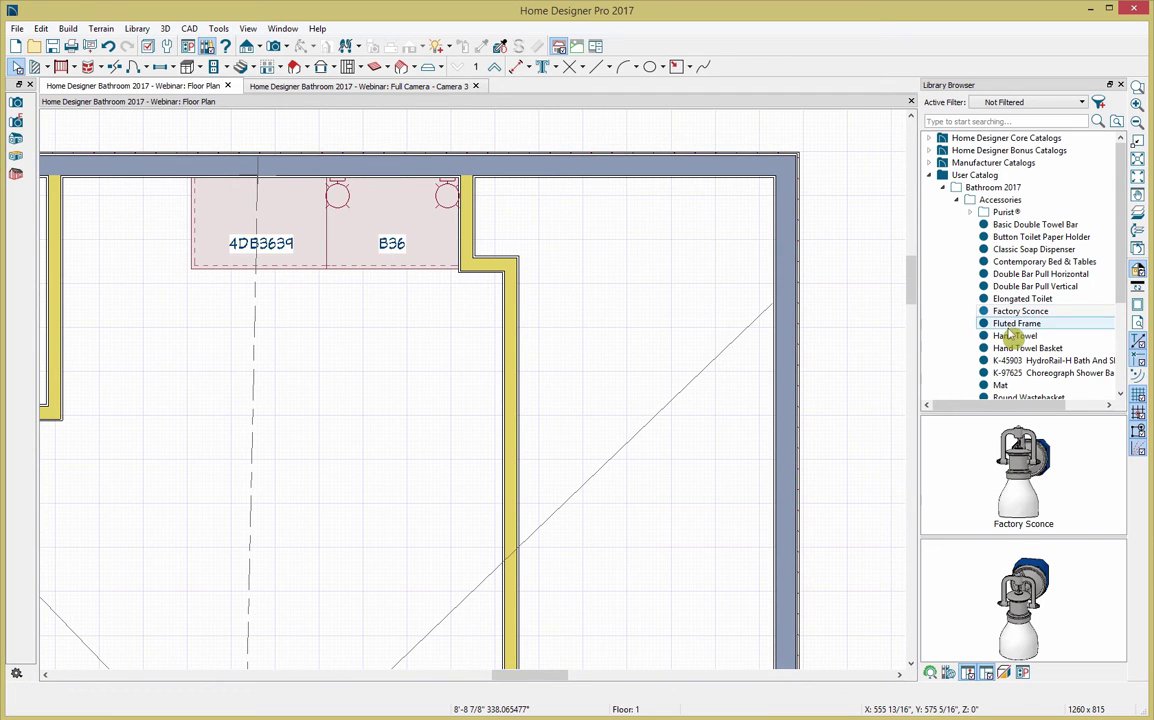
Place a Victorian Two-Handle Faucet from the user catalog on the back wall between the two sconces
left_click(1025, 303)
scroll(990, 308, "down", 3)
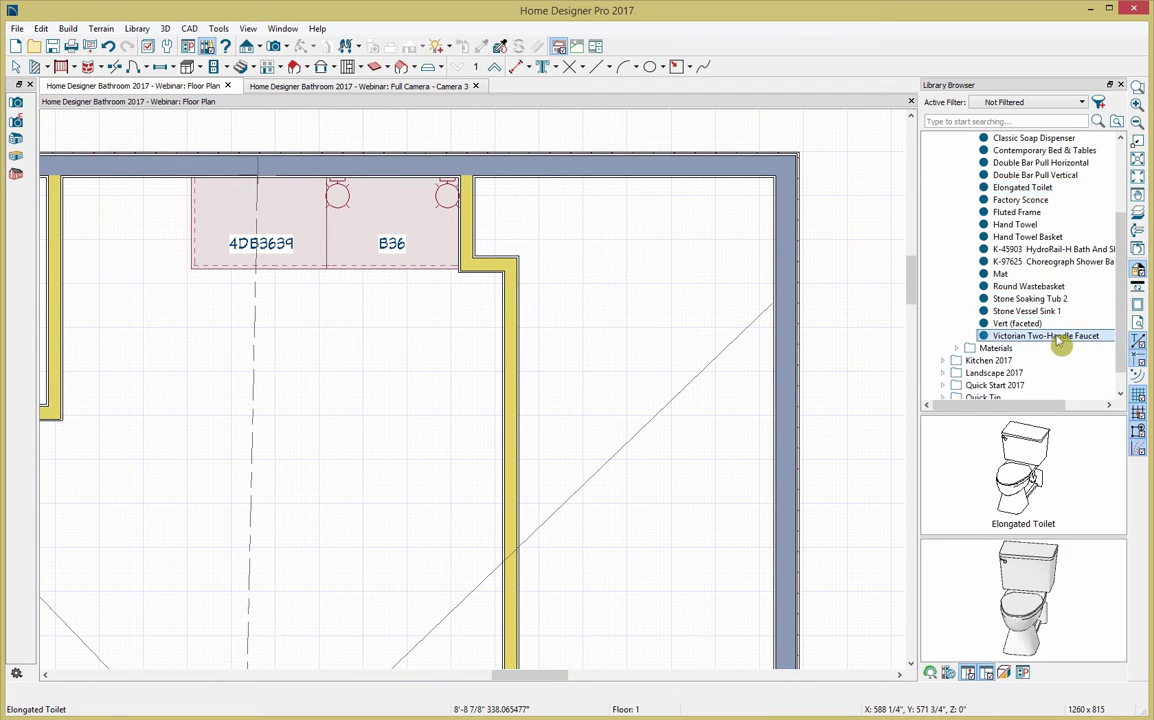
left_click(1056, 337)
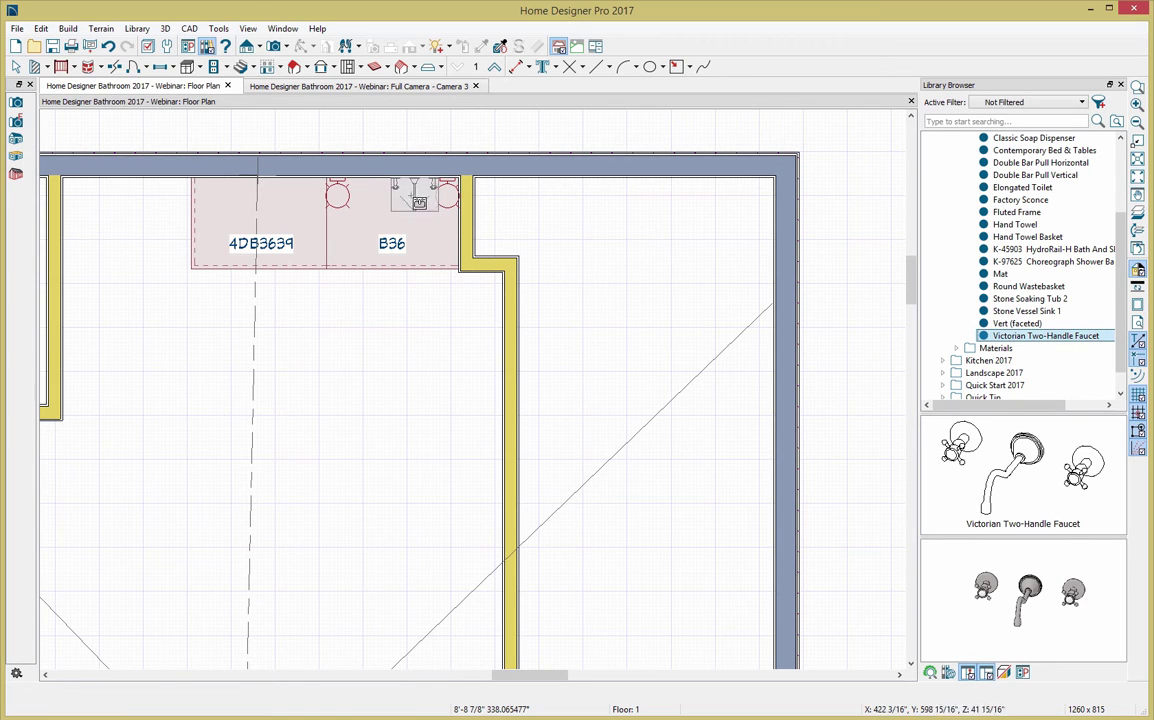
left_click(403, 193)
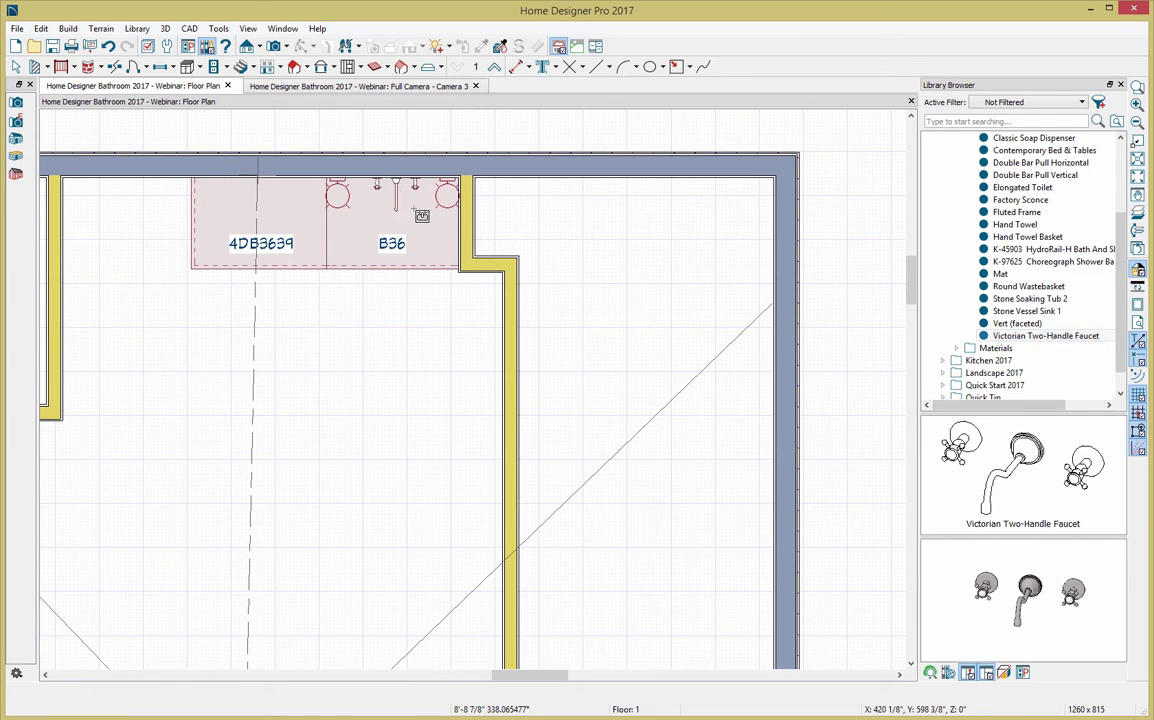
key("space")
Center the Victorian Two-Handle Faucet on the B36 cabinet
left_click(400, 192)
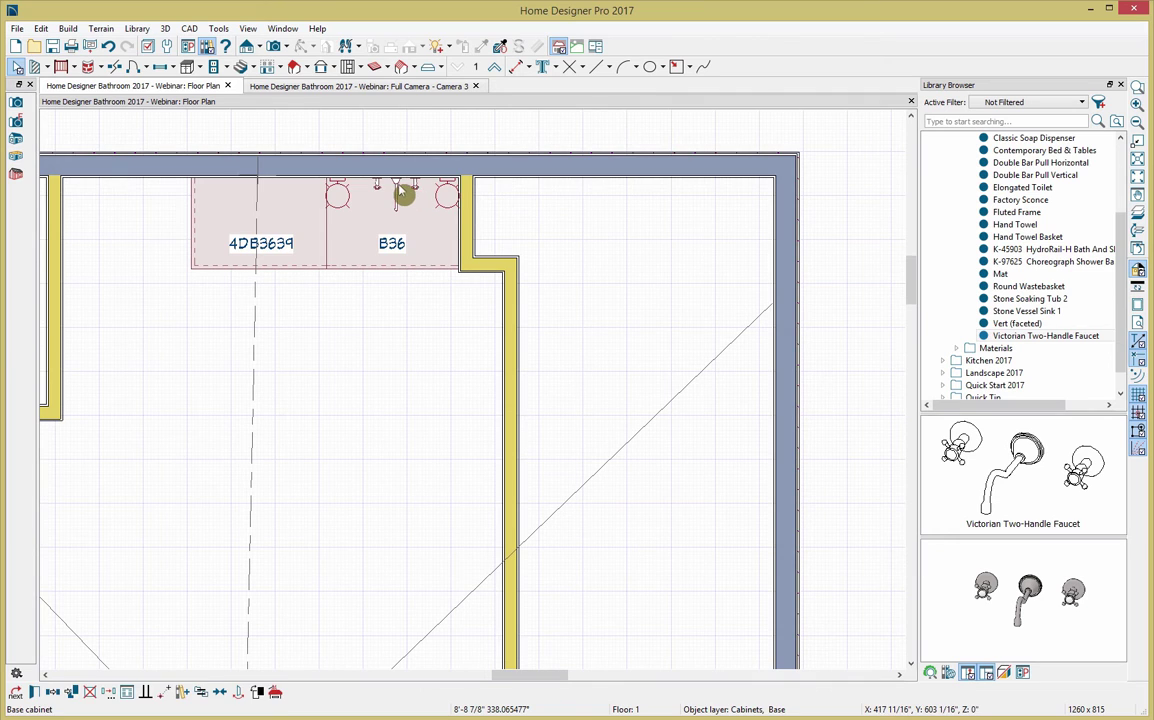
left_click(399, 192)
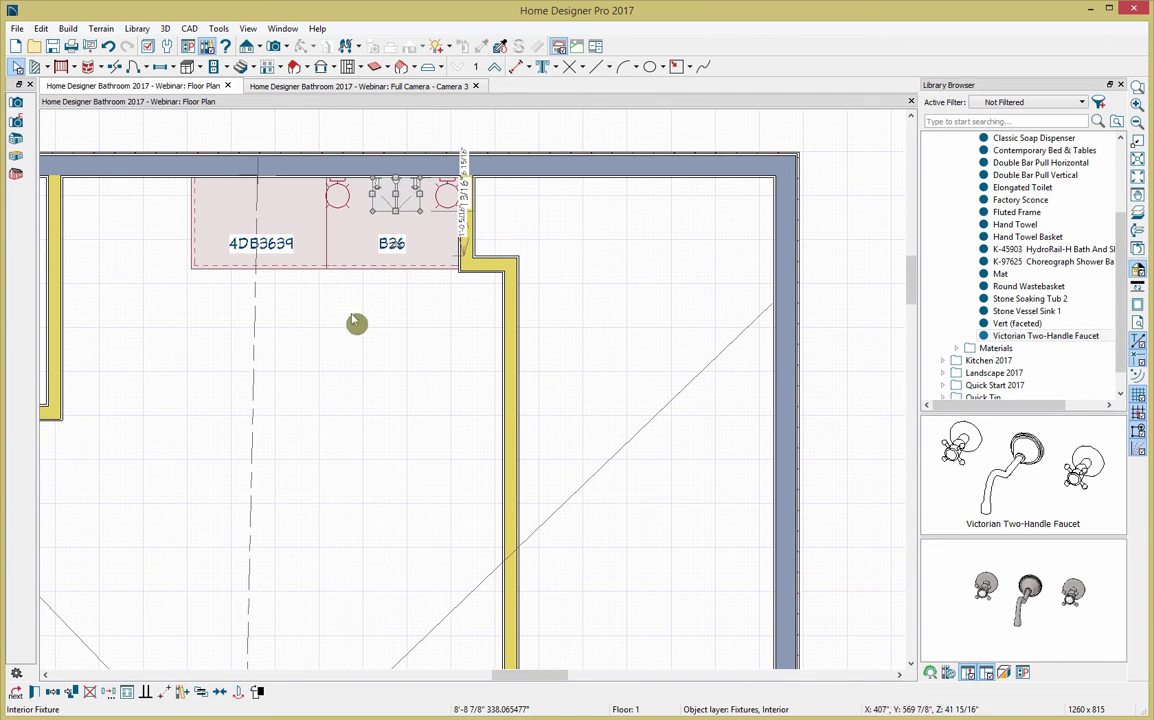
left_click(221, 691)
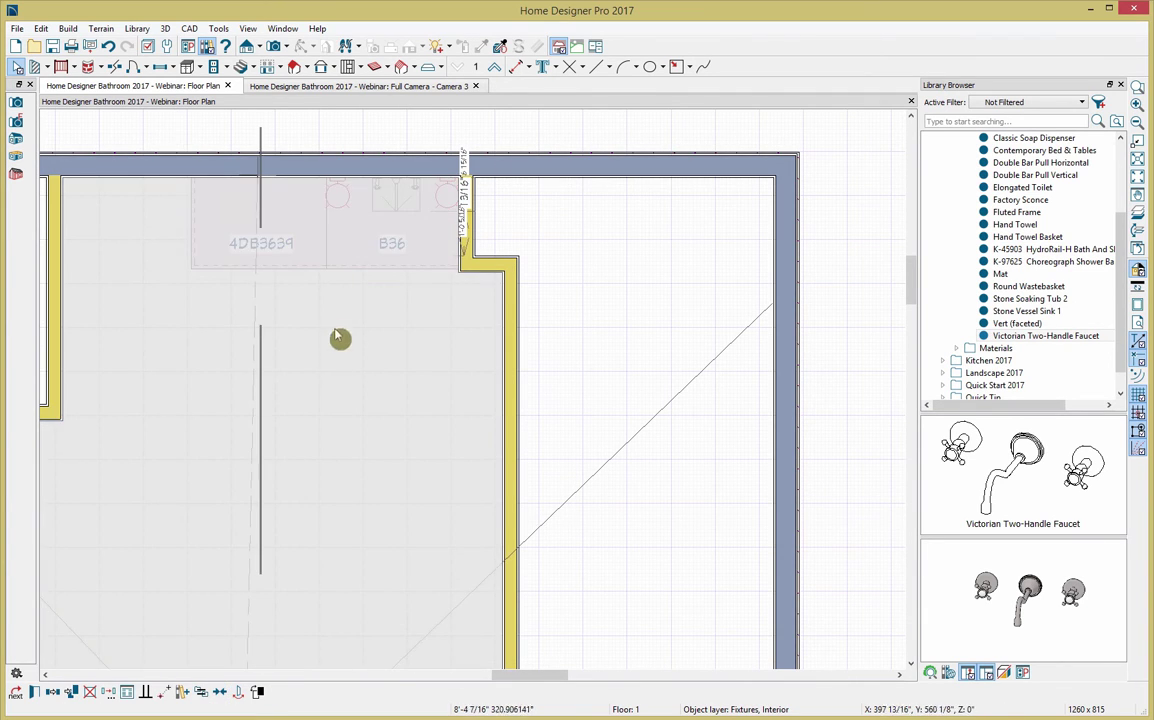
left_click(397, 264)
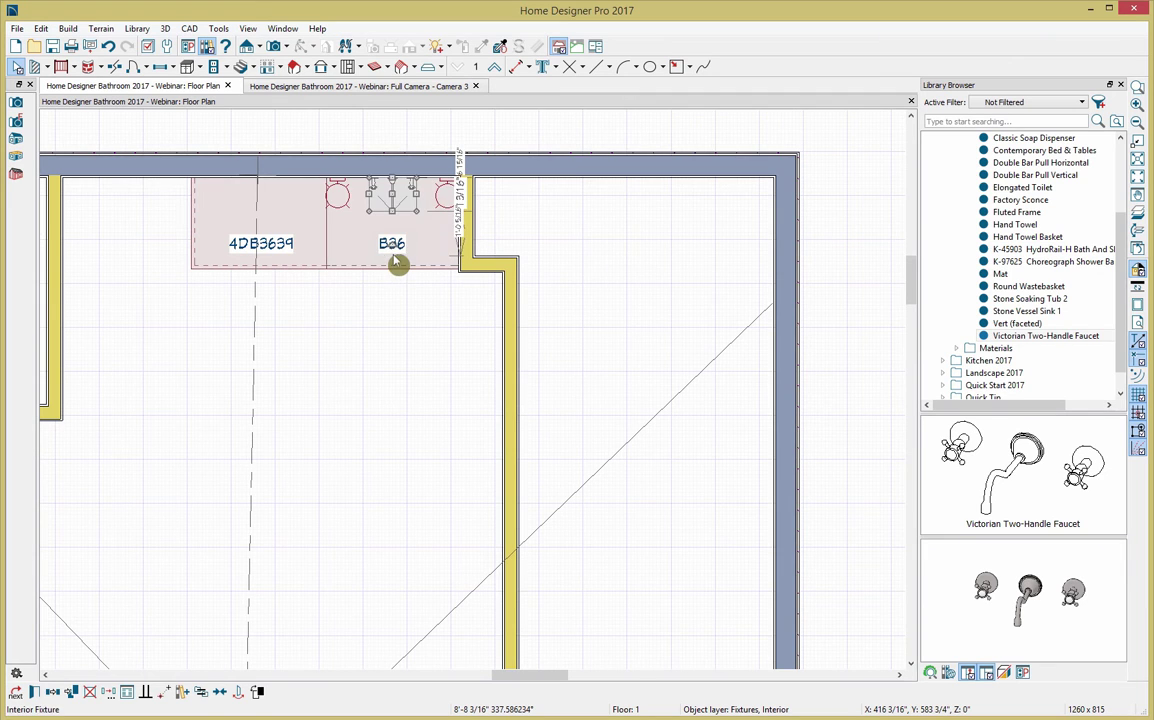
Raise the faucet on the wall by changing its Floor to Bottom height in the fixture specification
double_click(390, 196)
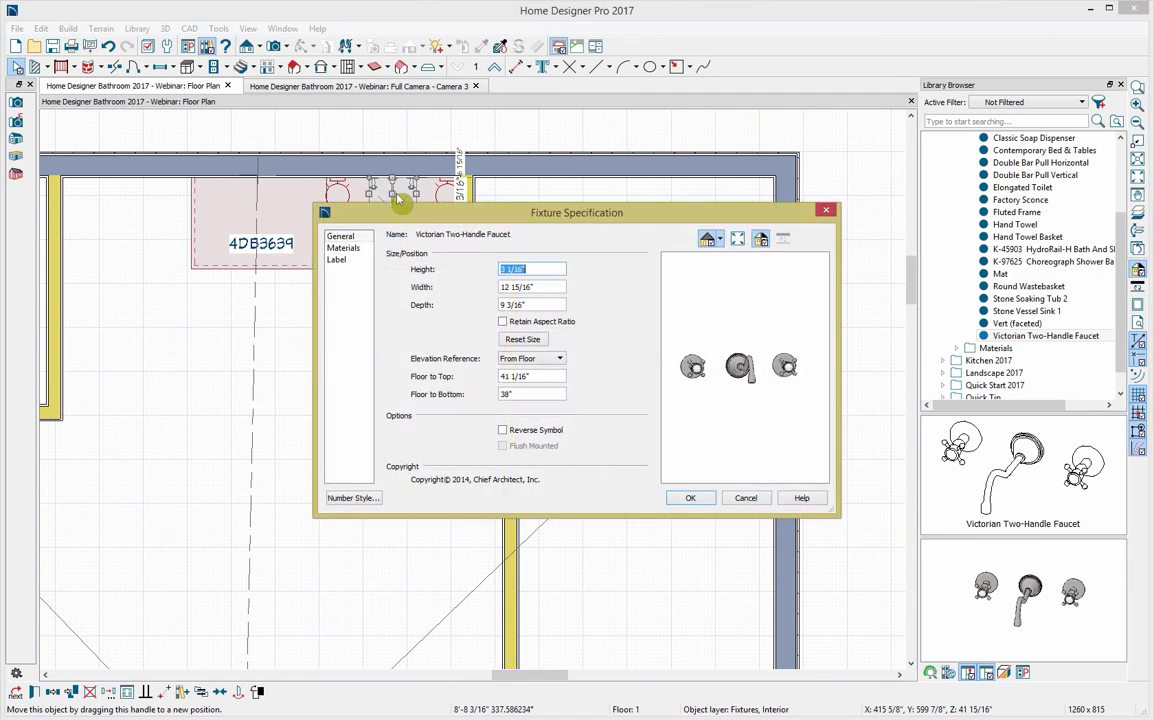
left_click(509, 394)
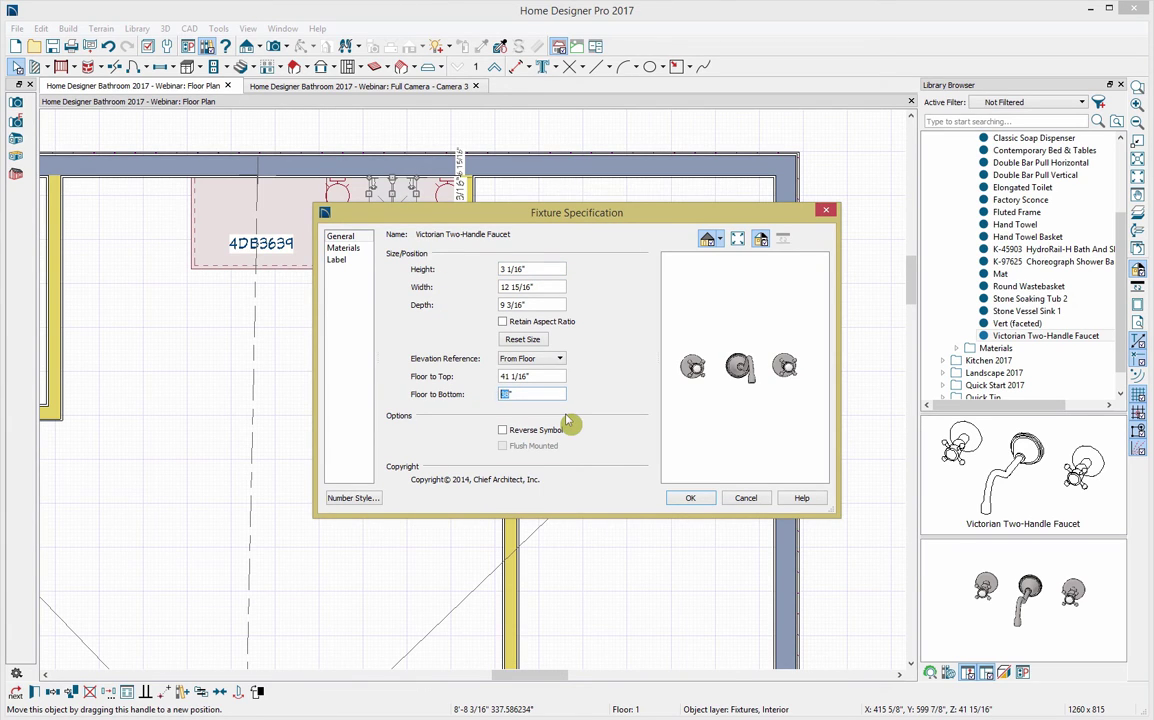
key("Tab")
left_click(688, 500)
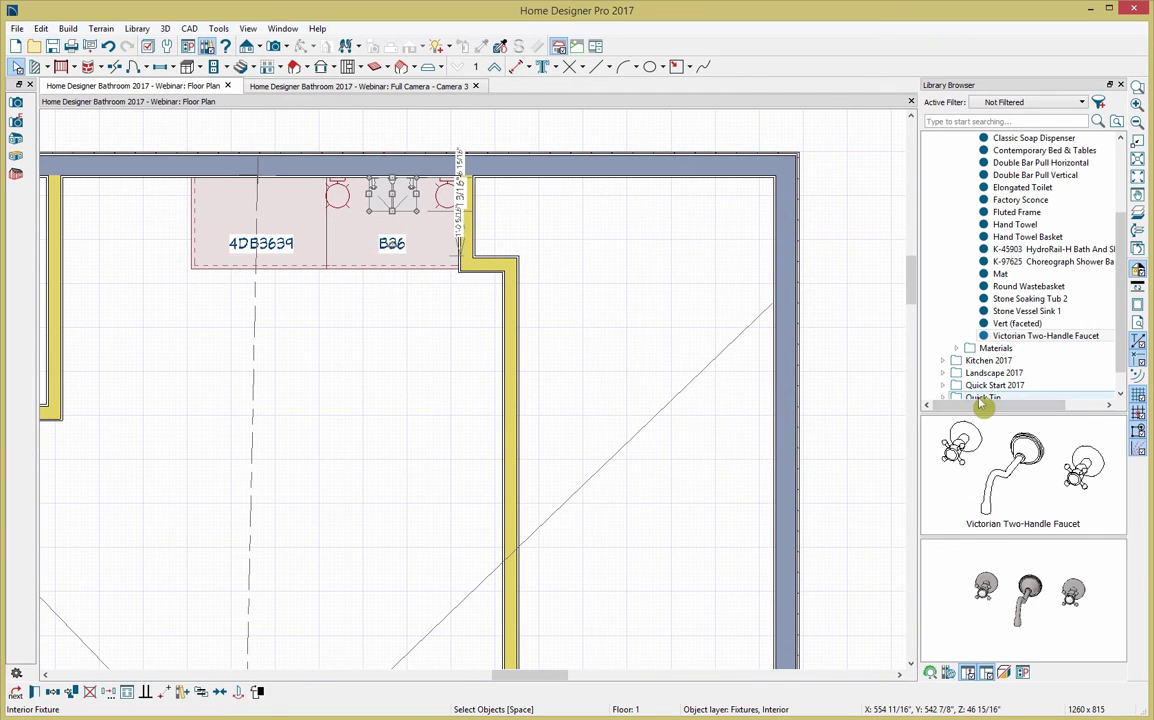
Place Stone Vessel Sink 1 from the user catalog below the faucet and center it on the B36 cabinet
left_click(1078, 313)
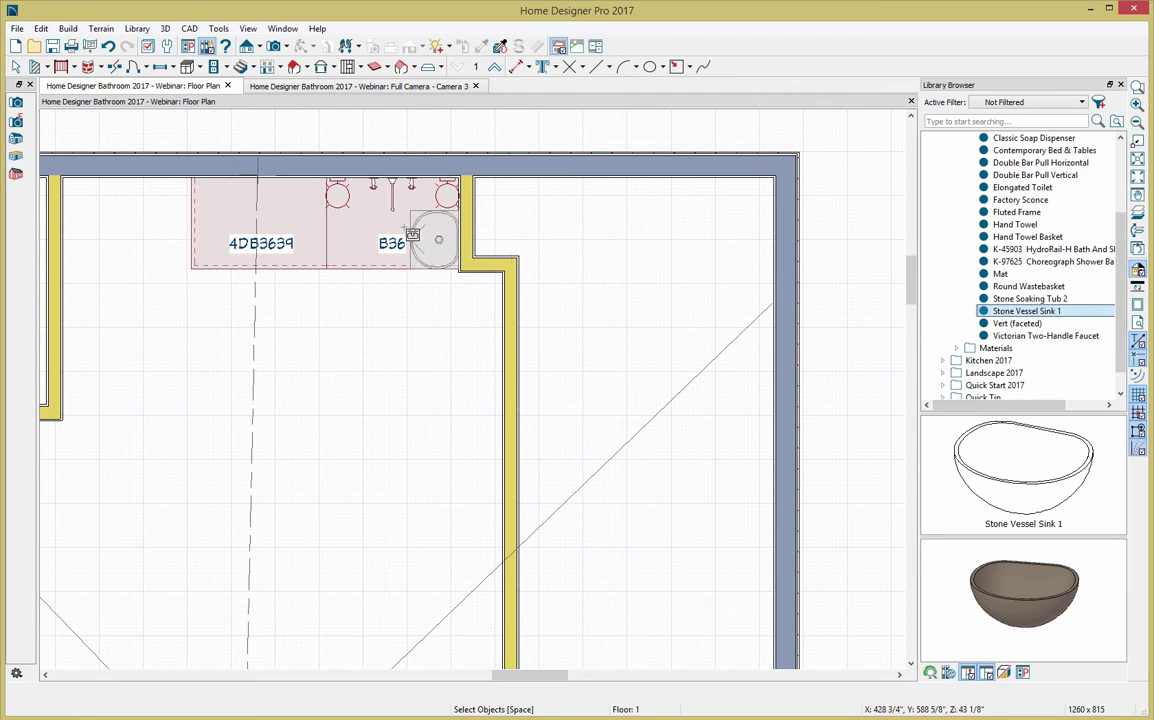
left_click(392, 218)
key("space")
left_click(394, 240)
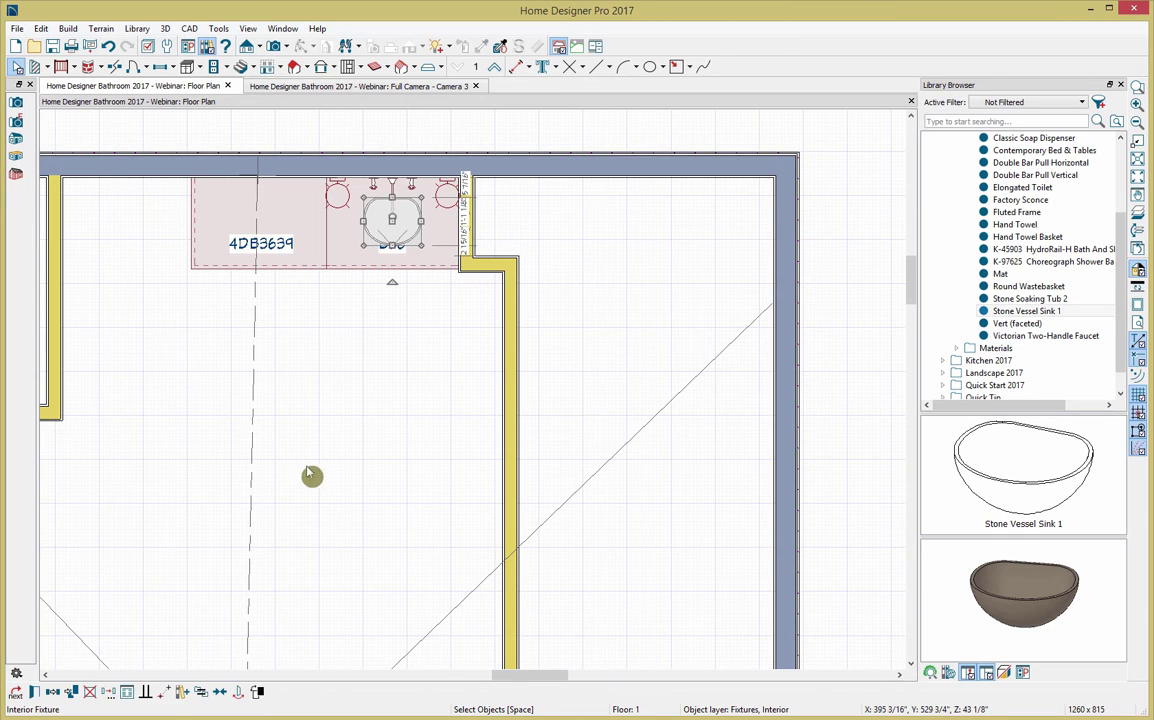
left_click(220, 692)
left_click(390, 277)
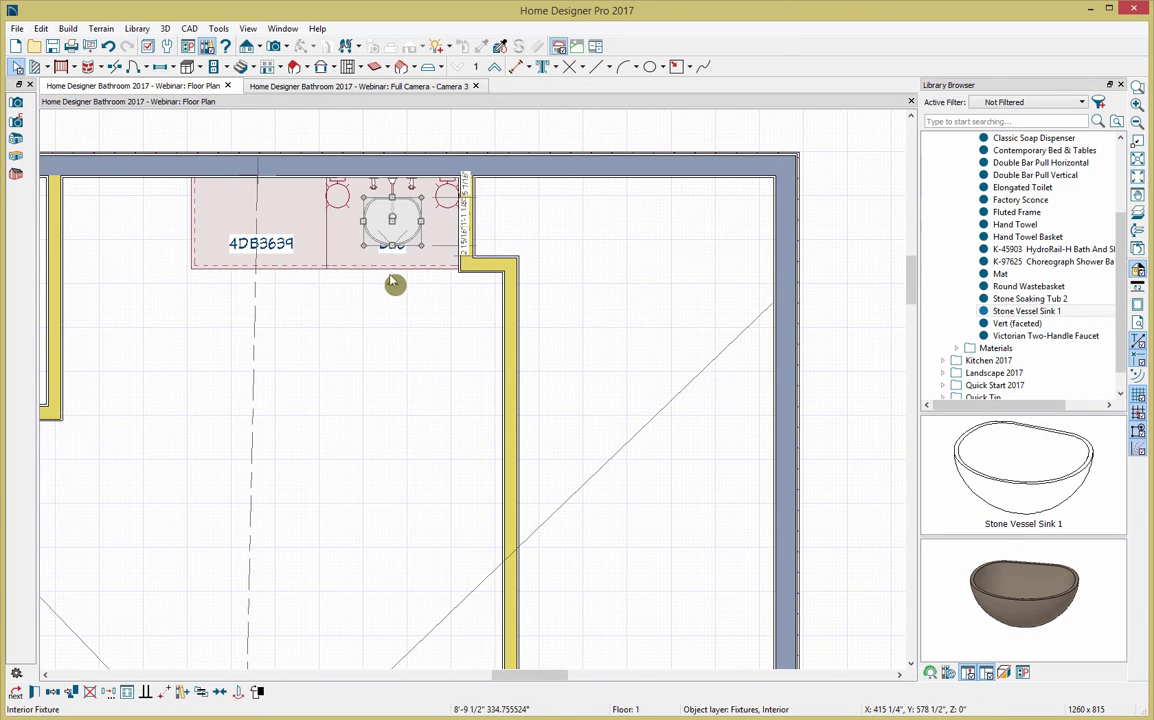
key("Escape")
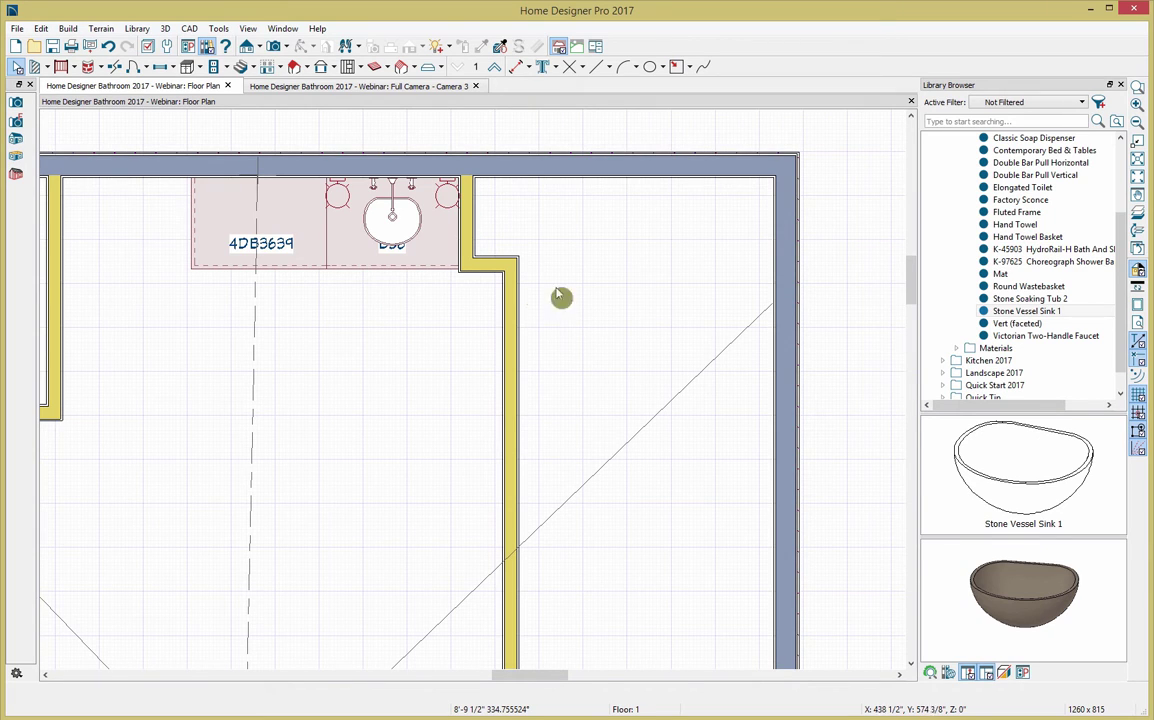
Place the Fluted Frame mirror on the wall behind the sink and a Hand Towel at the B36 cabinet's front edge
left_click(1018, 212)
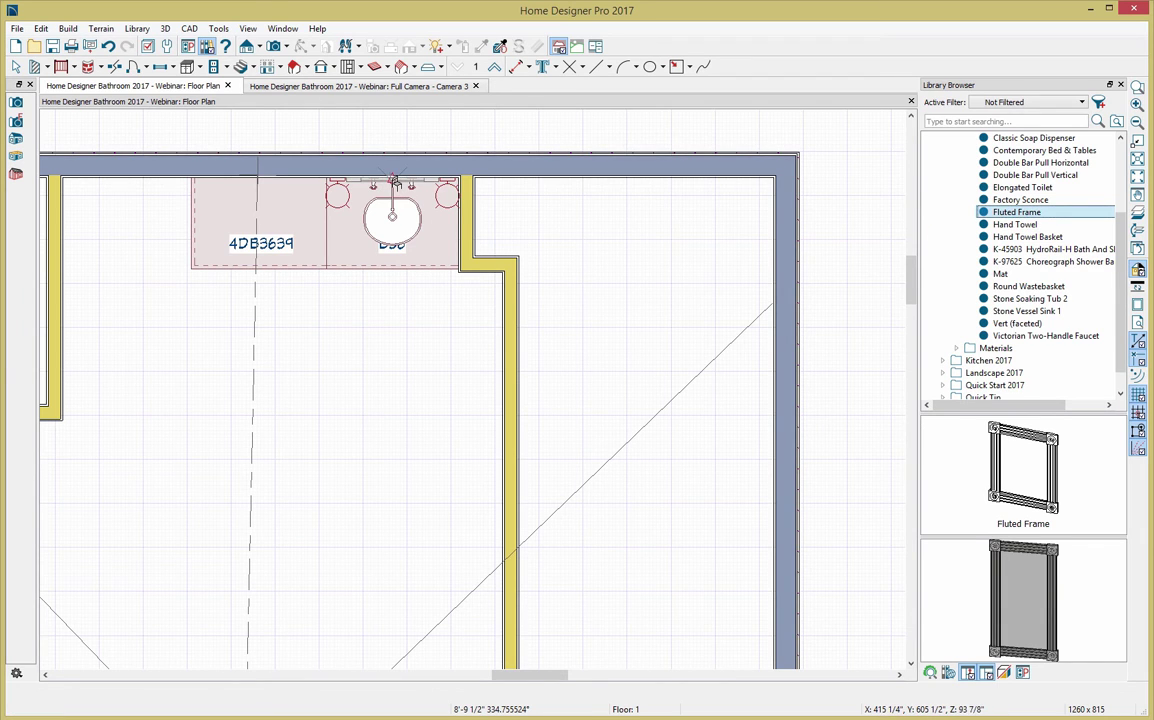
left_click(421, 218)
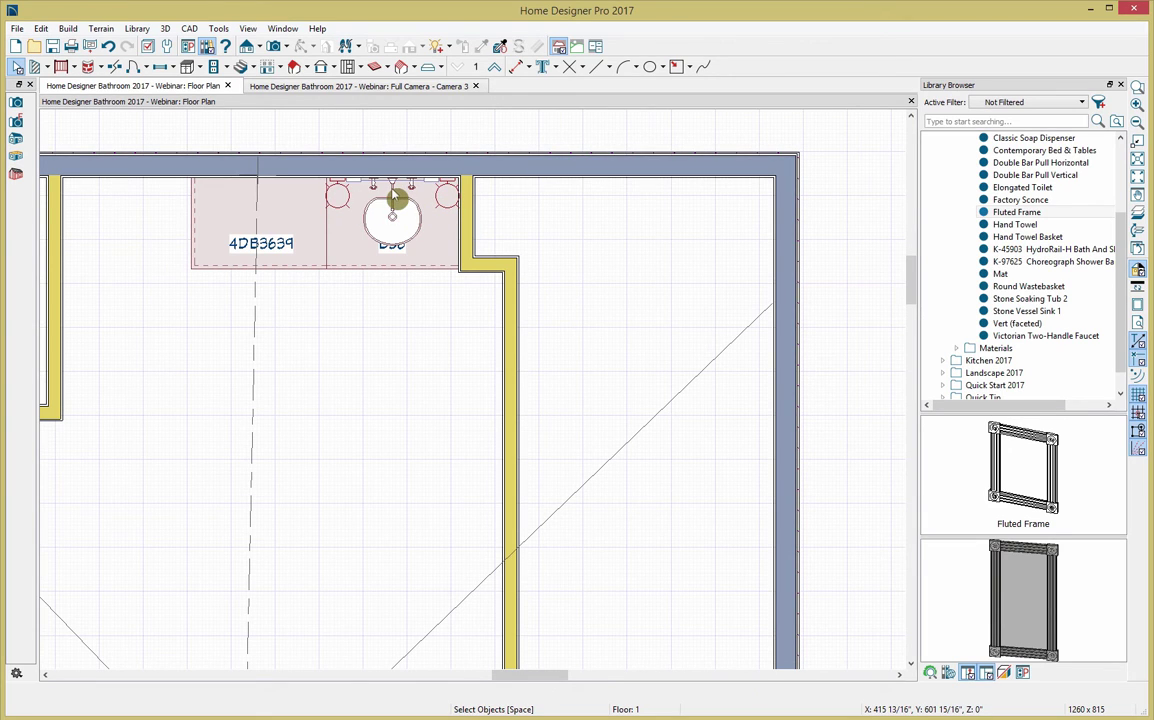
left_click(1012, 226)
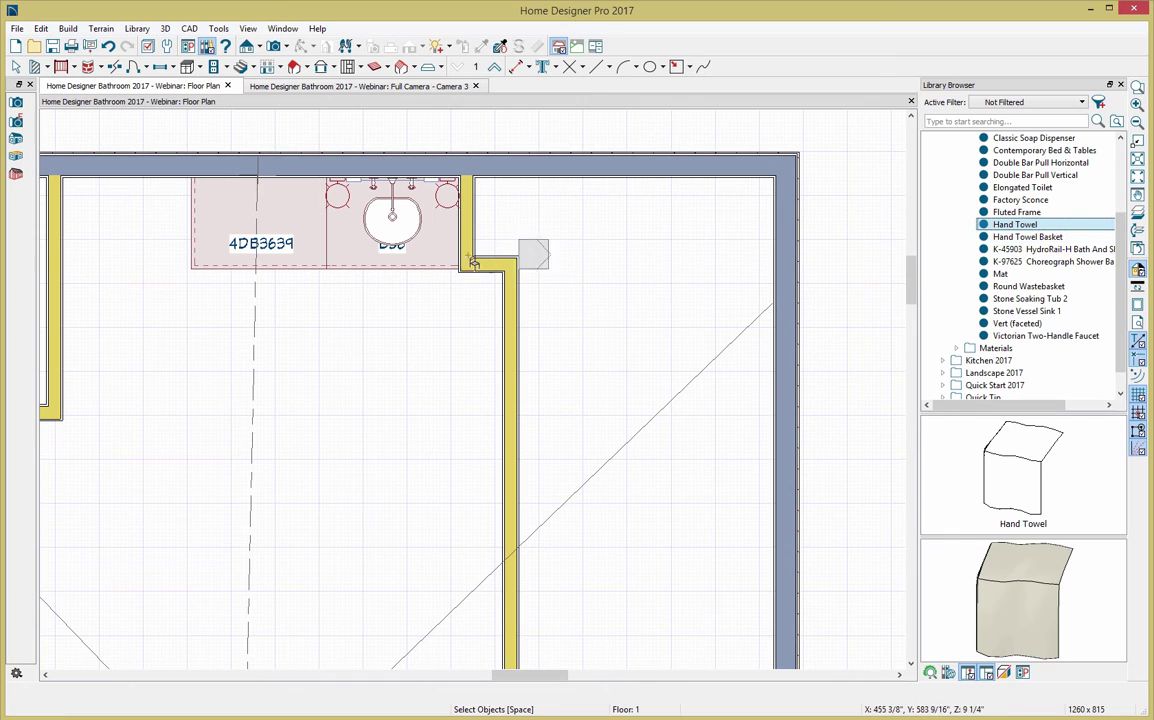
key("Escape")
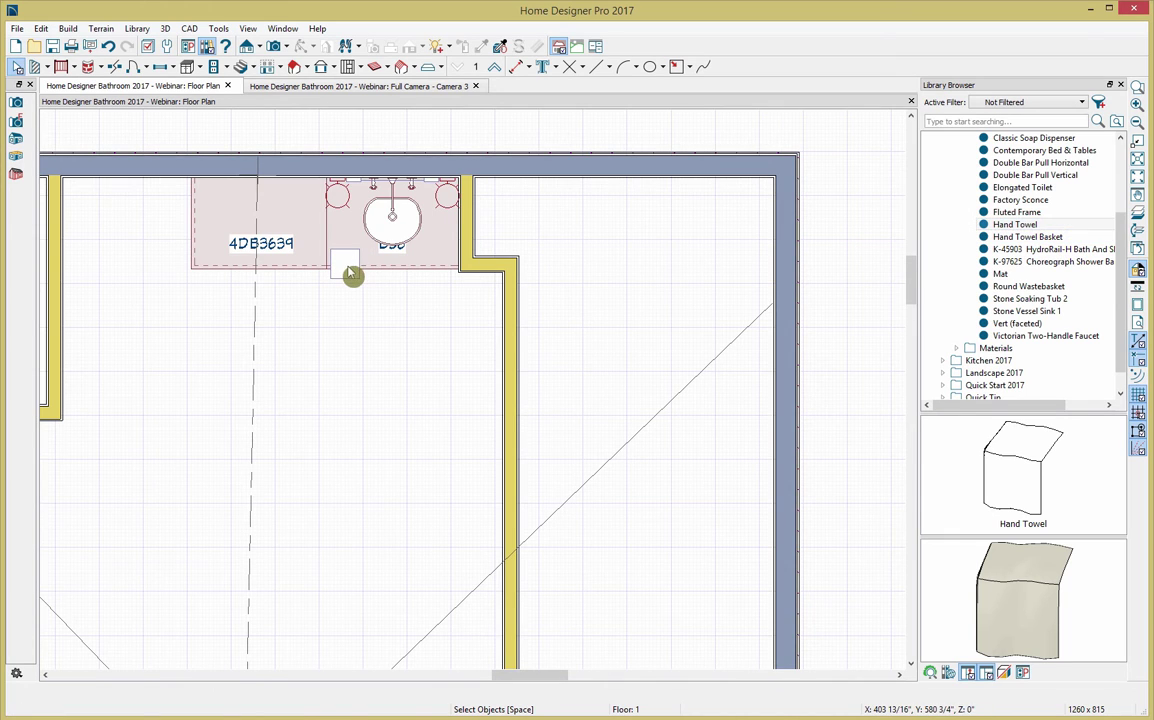
Move the hand towel slightly back toward the wall so it overlaps the countertop's front edge beside the sink
left_click(347, 267)
key("Tab")
key("Tab")
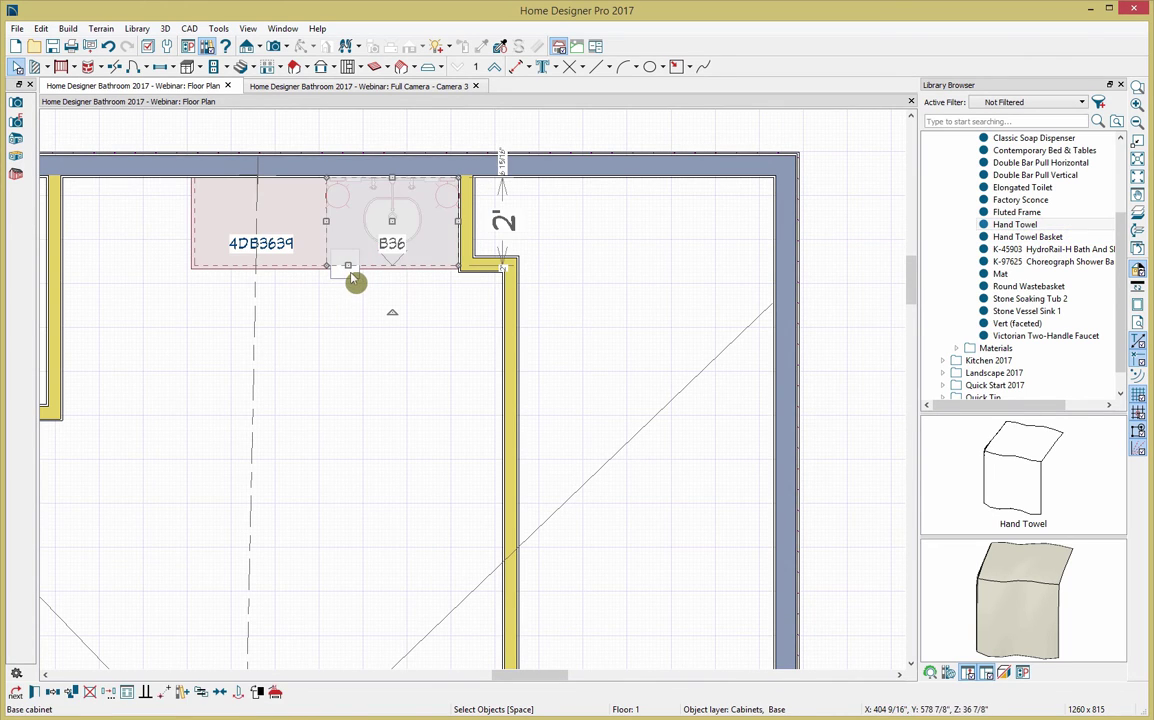
key("Tab")
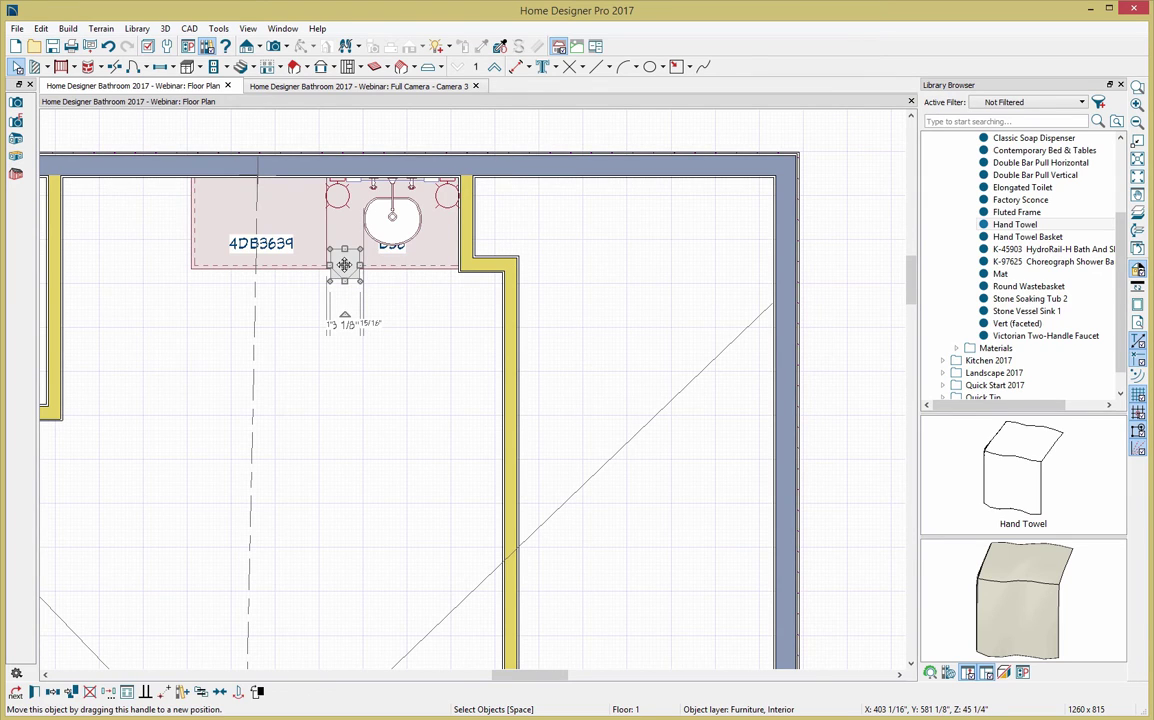
left_click_drag(344, 264, 344, 256)
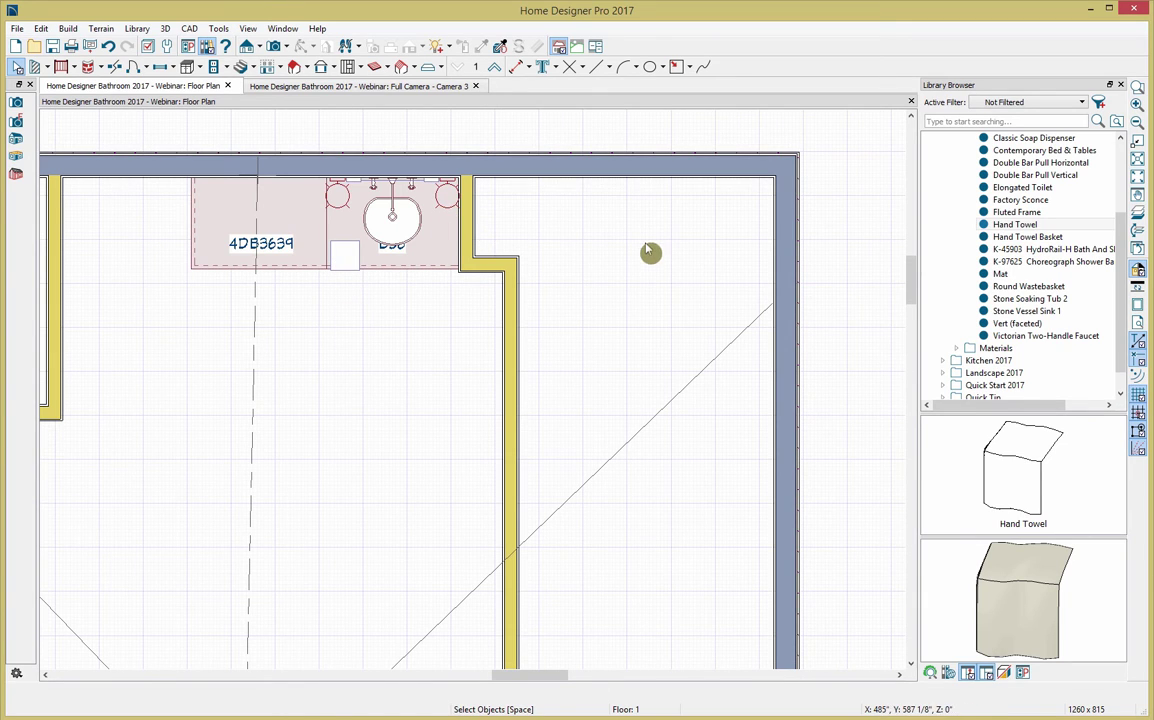
In the Camera 3 view, lower the hand towel until it drapes over the countertop edge beside the sink
left_click(425, 87)
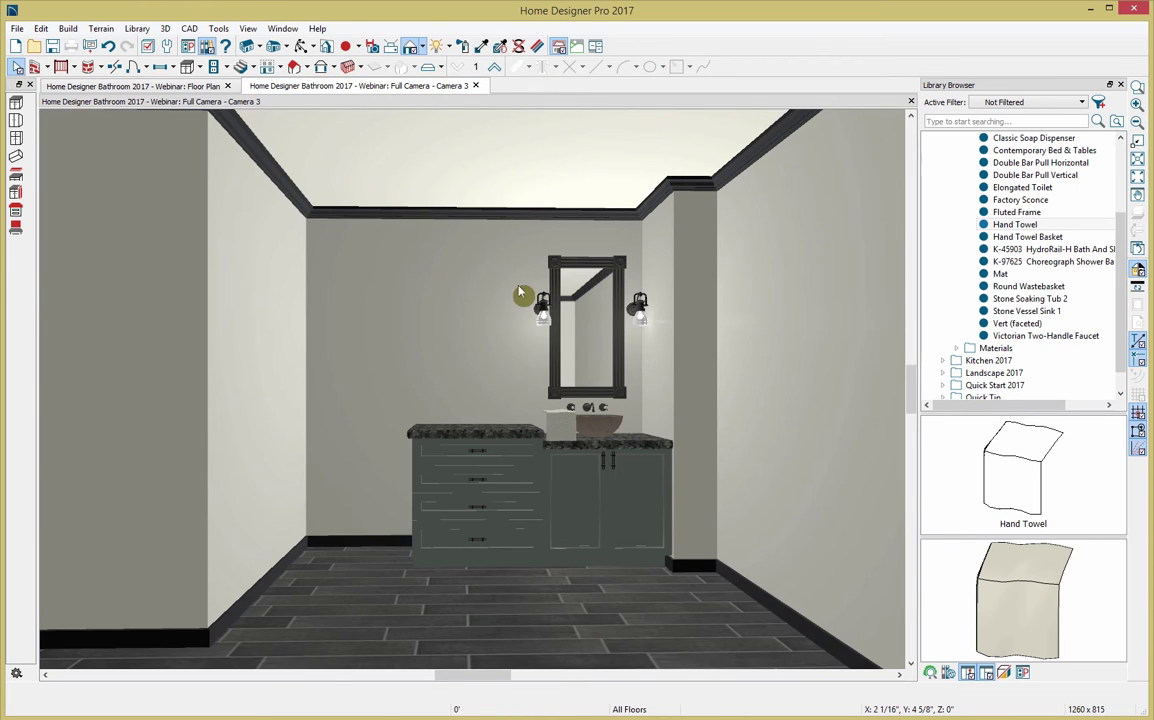
left_click(566, 437)
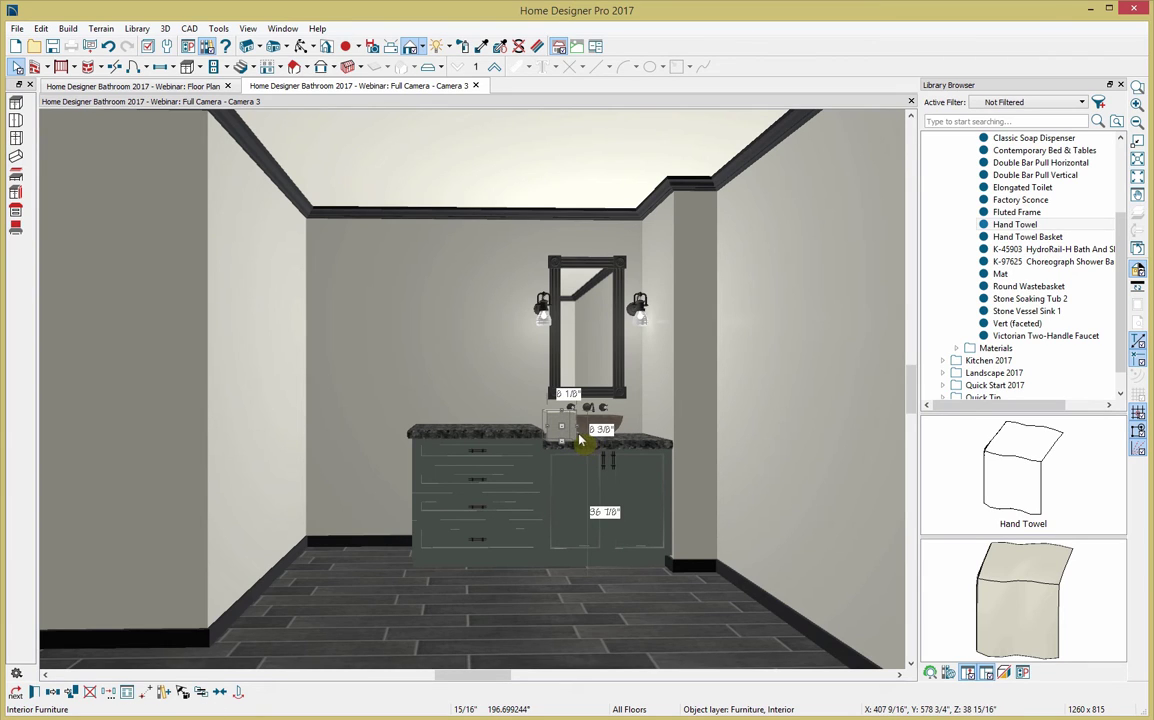
mouse_move(562, 426)
left_mouse_down()
mouse_move(530, 420)
mouse_move(566, 451)
left_mouse_up()
left_click(586, 464)
left_click(574, 457)
left_click_drag(567, 454, 567, 450)
left_click(580, 469)
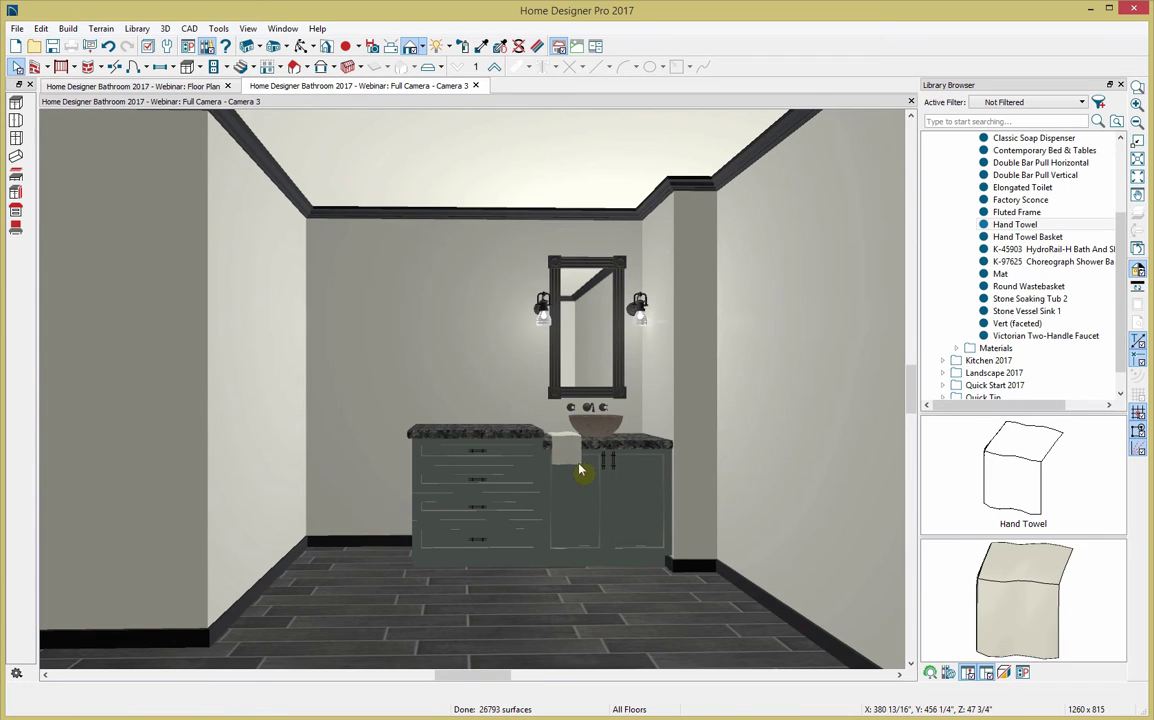
In the floor plan, place a Classic Soap Dispenser from the user catalog on the B36 cabinet between the sink and the side wall
left_click(187, 87)
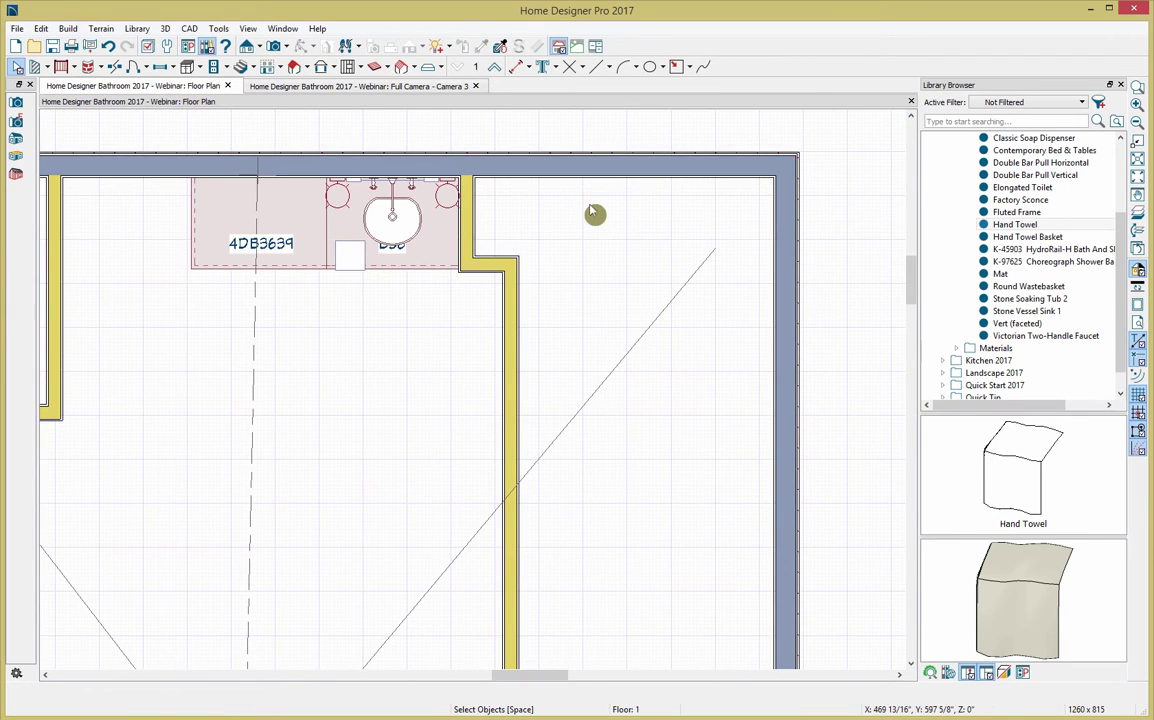
left_click(1062, 287)
scroll(1070, 290, "up", 1)
scroll(1072, 290, "up", 1)
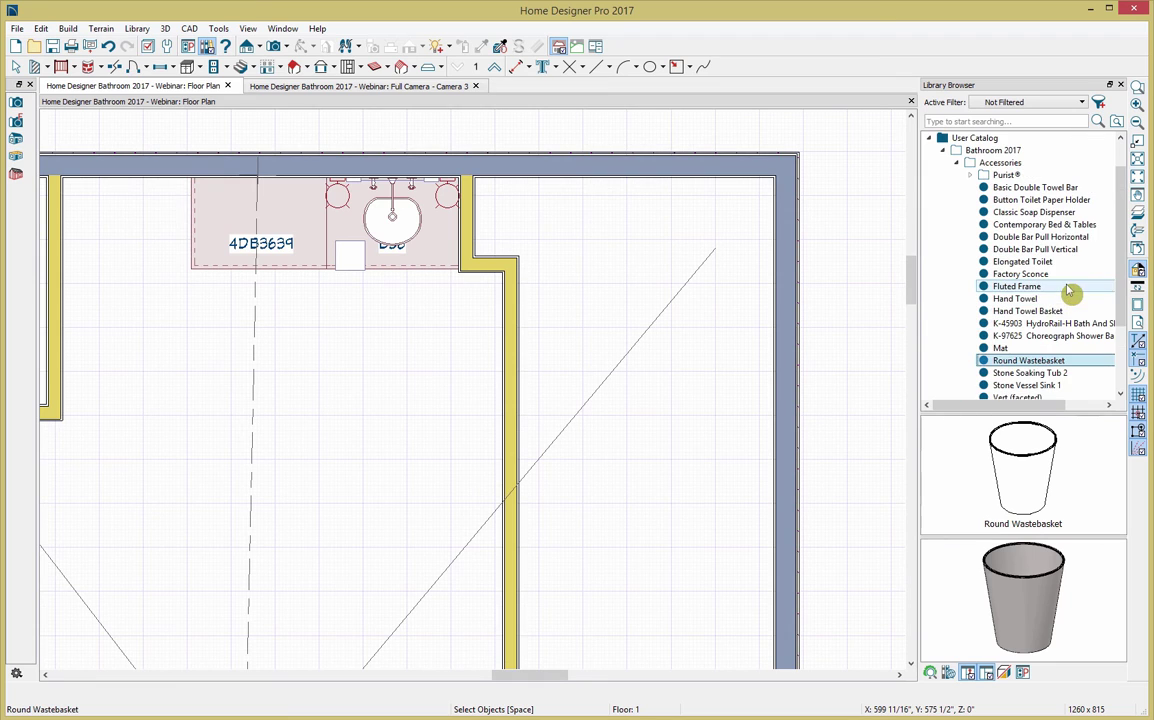
left_click(1055, 213)
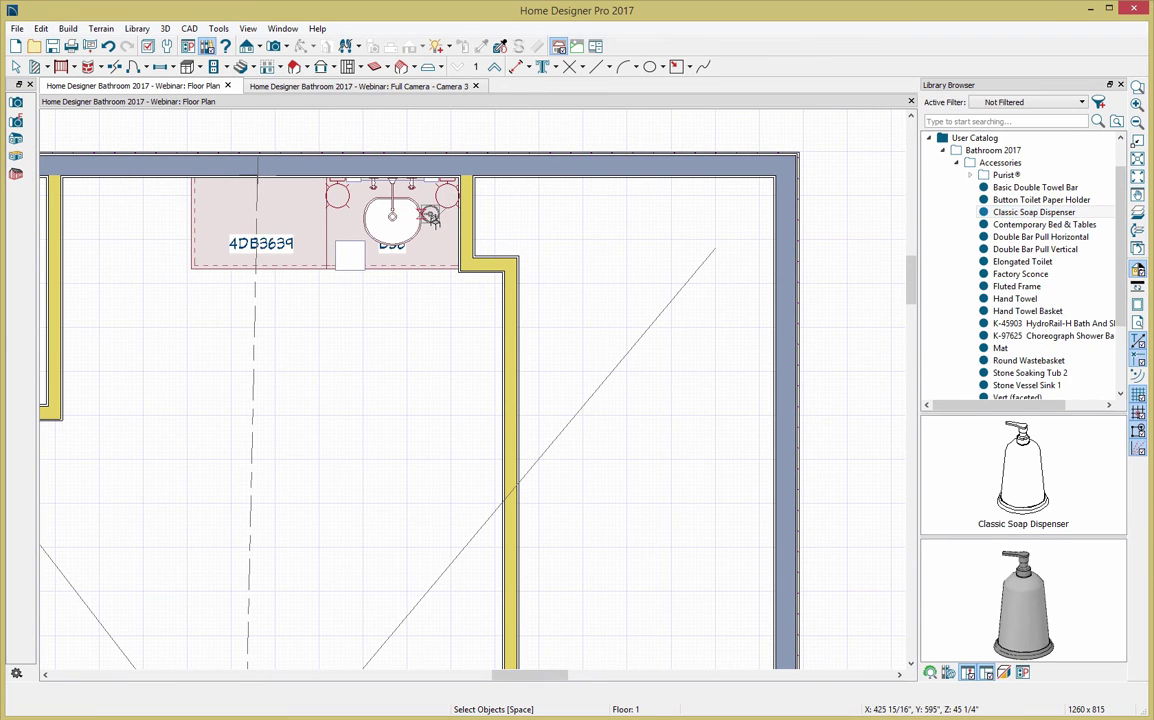
left_click(431, 214)
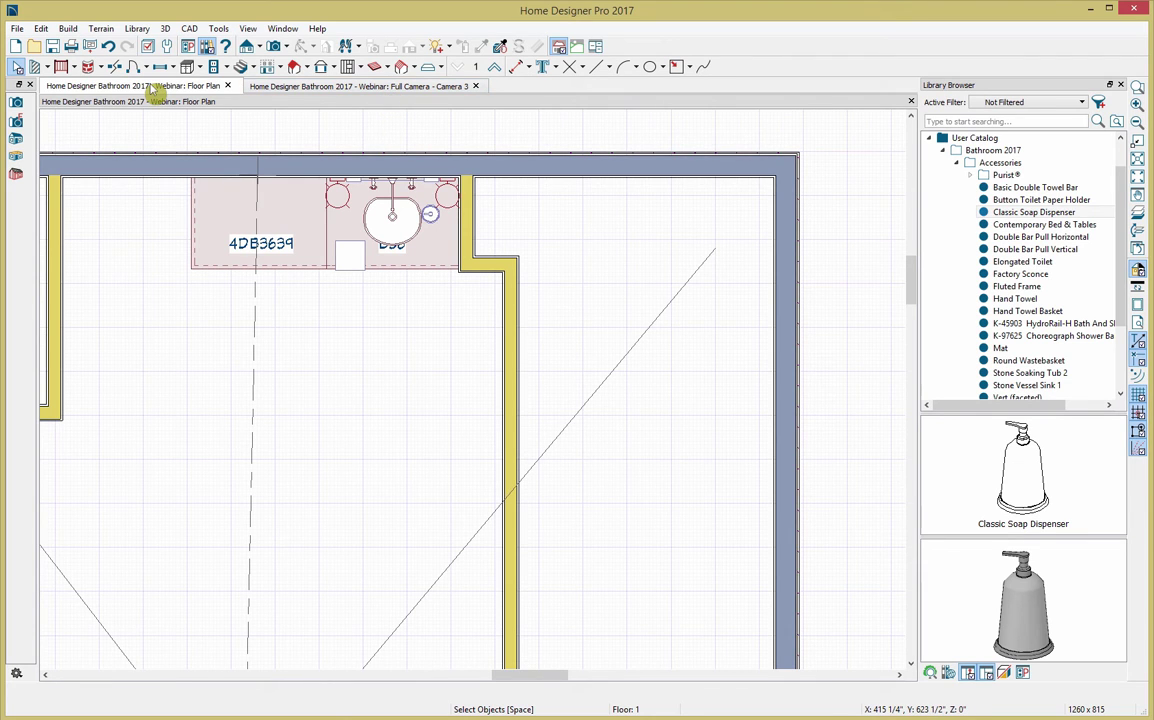
Arrange the floor plan and Camera 3 views side by side with the vanity in view, and close the Library Browser
left_click_drag(153, 90, 145, 140)
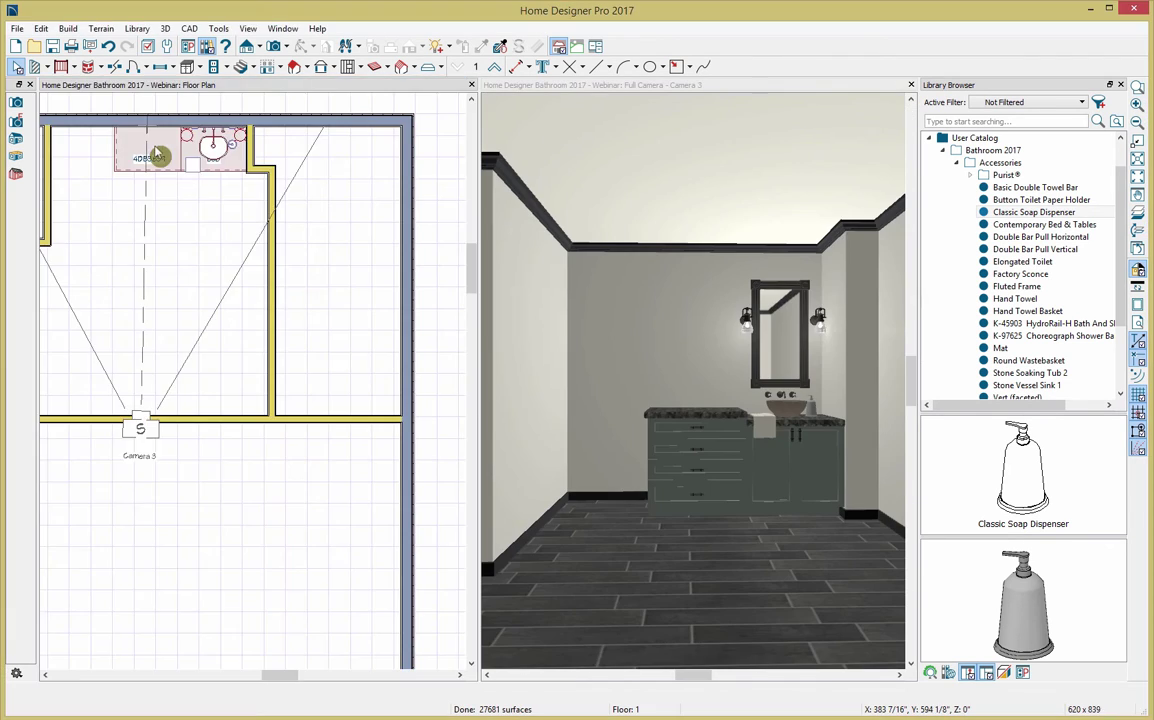
middle_click_drag(697, 356, 665, 350)
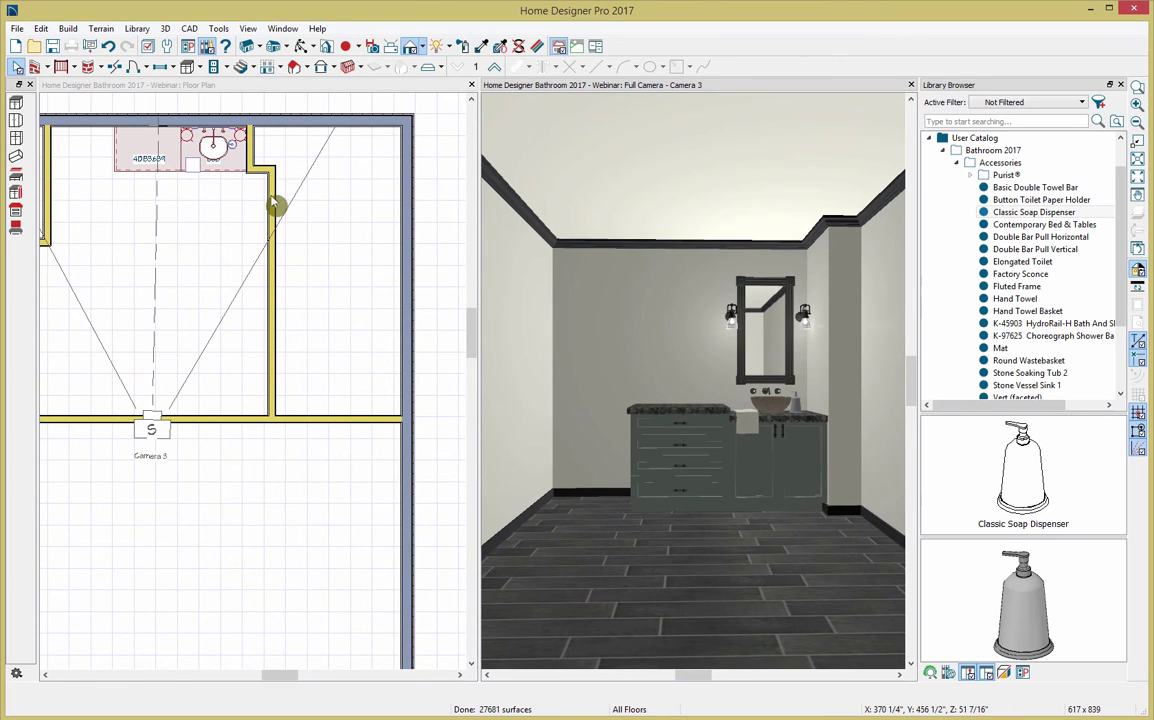
middle_click_drag(212, 188, 220, 225)
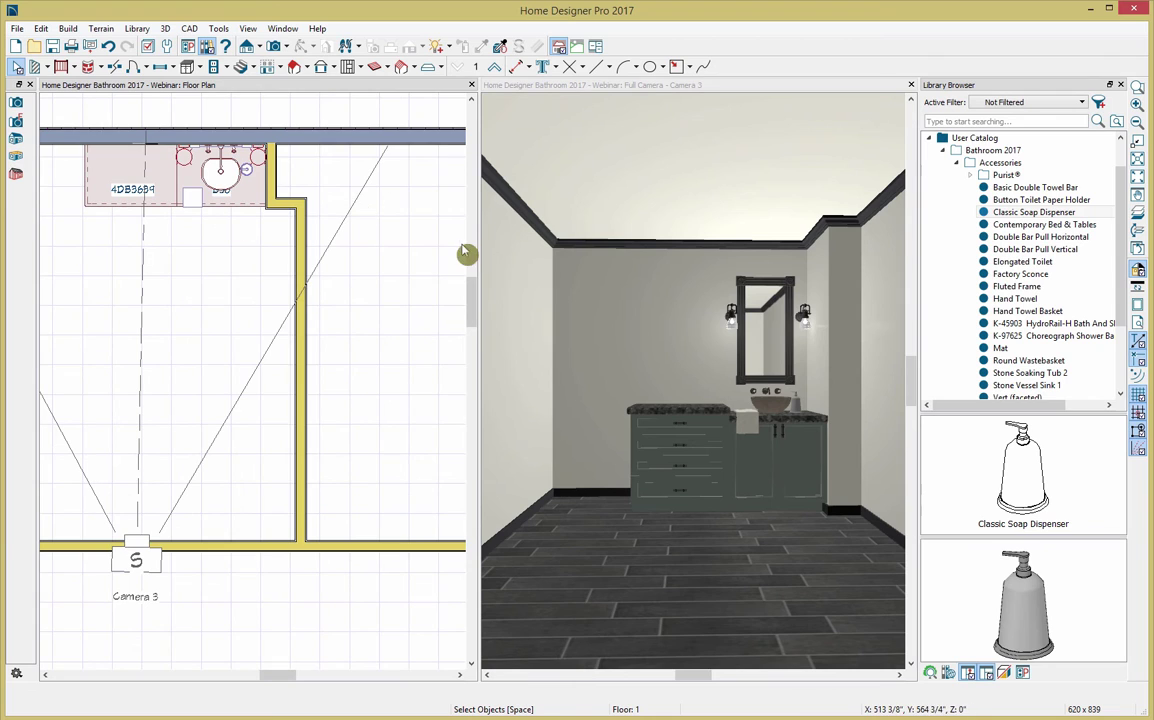
scroll(222, 230, "up", 2)
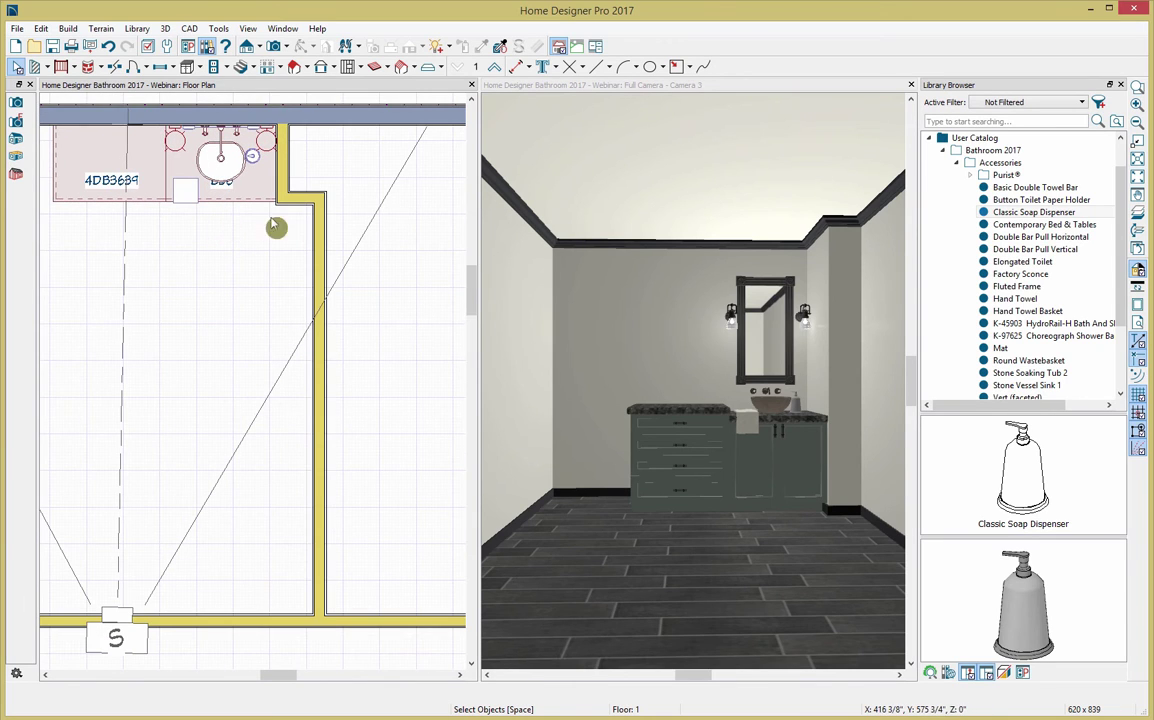
left_click(1121, 85)
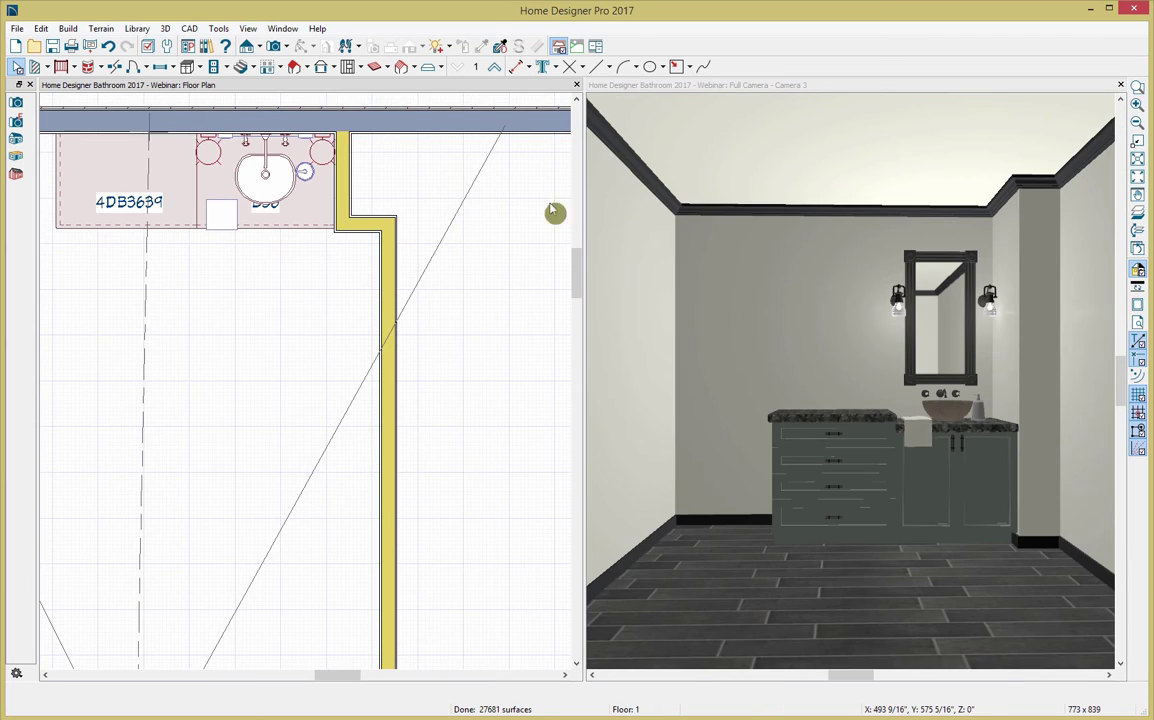
Select the B36 cabinet with all its fixtures and accessories and mirror a copy about the center of the 4DB3639 cabinet
left_click_drag(333, 237, 190, 140)
left_click_drag(324, 242, 190, 130)
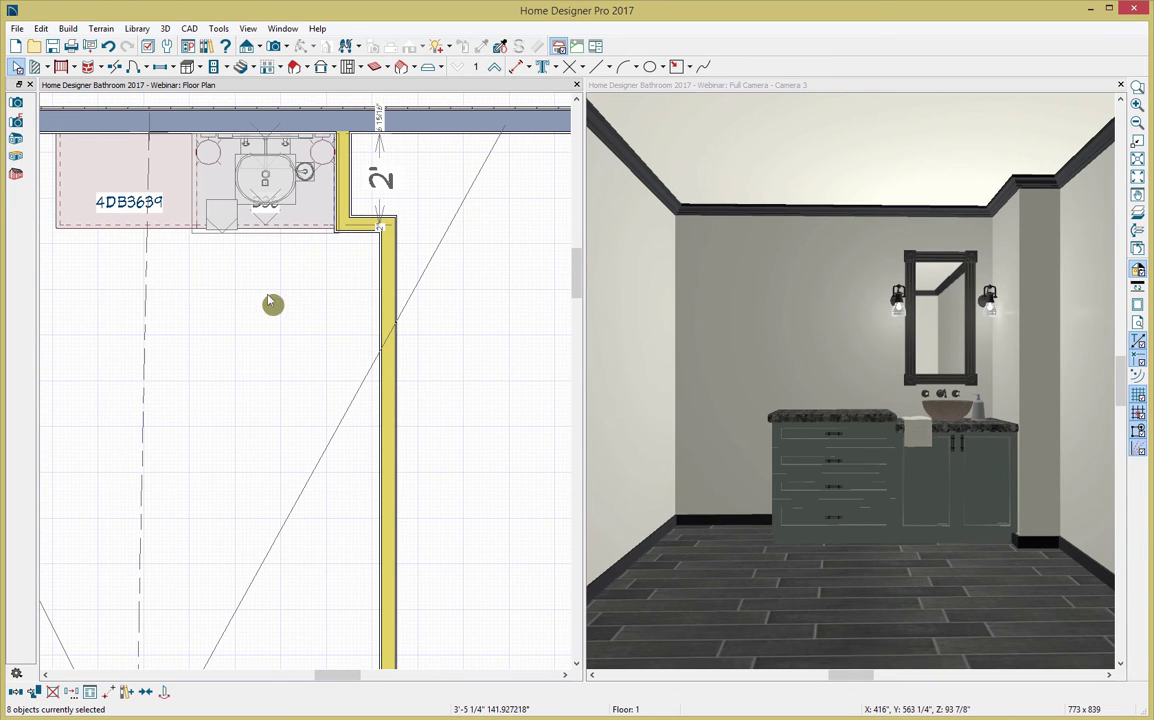
middle_click_drag(149, 300, 291, 304)
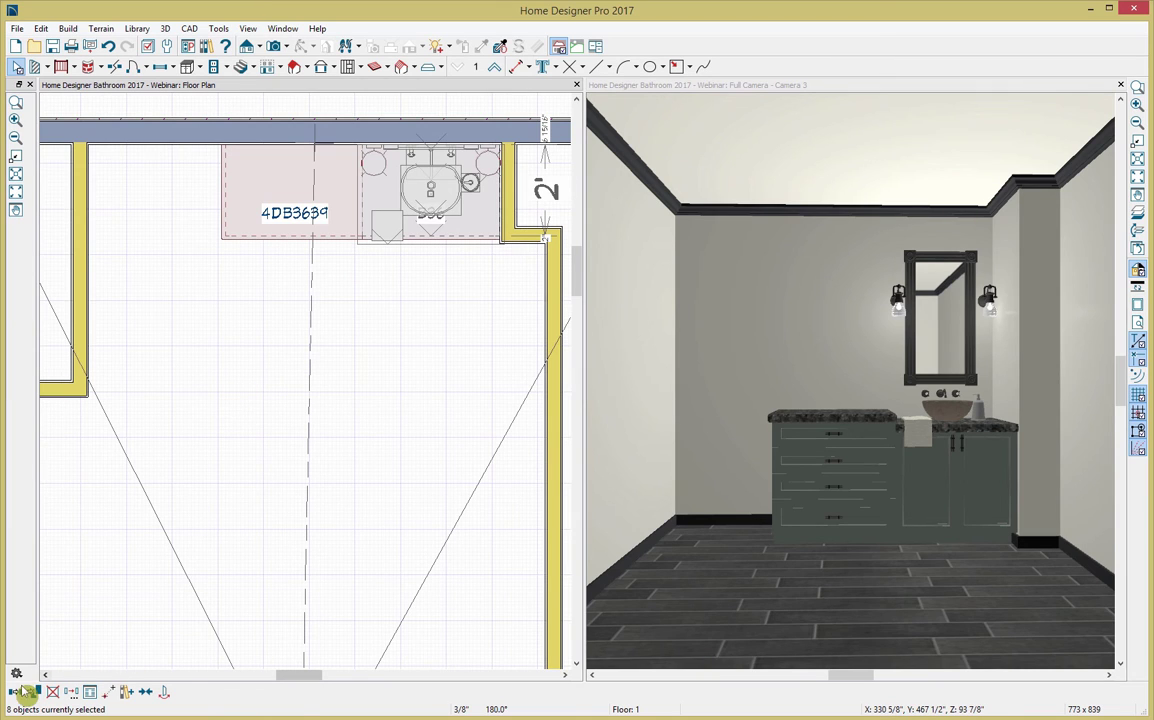
left_click(55, 691)
left_click(72, 691)
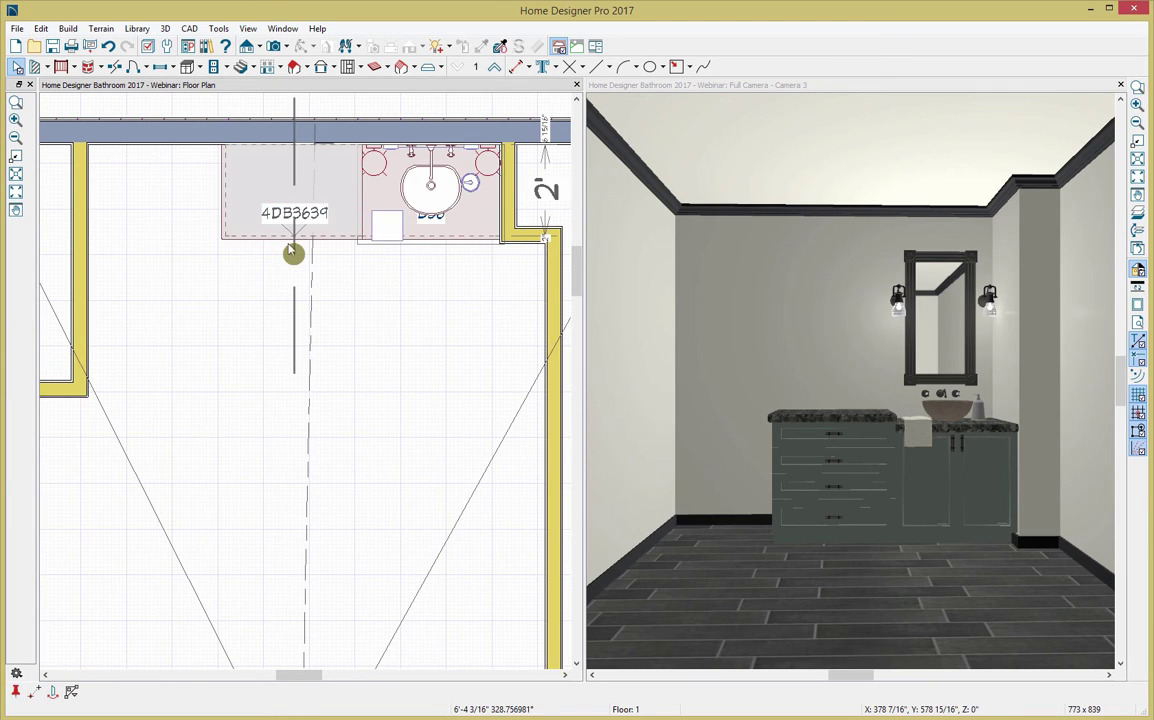
left_click(292, 252)
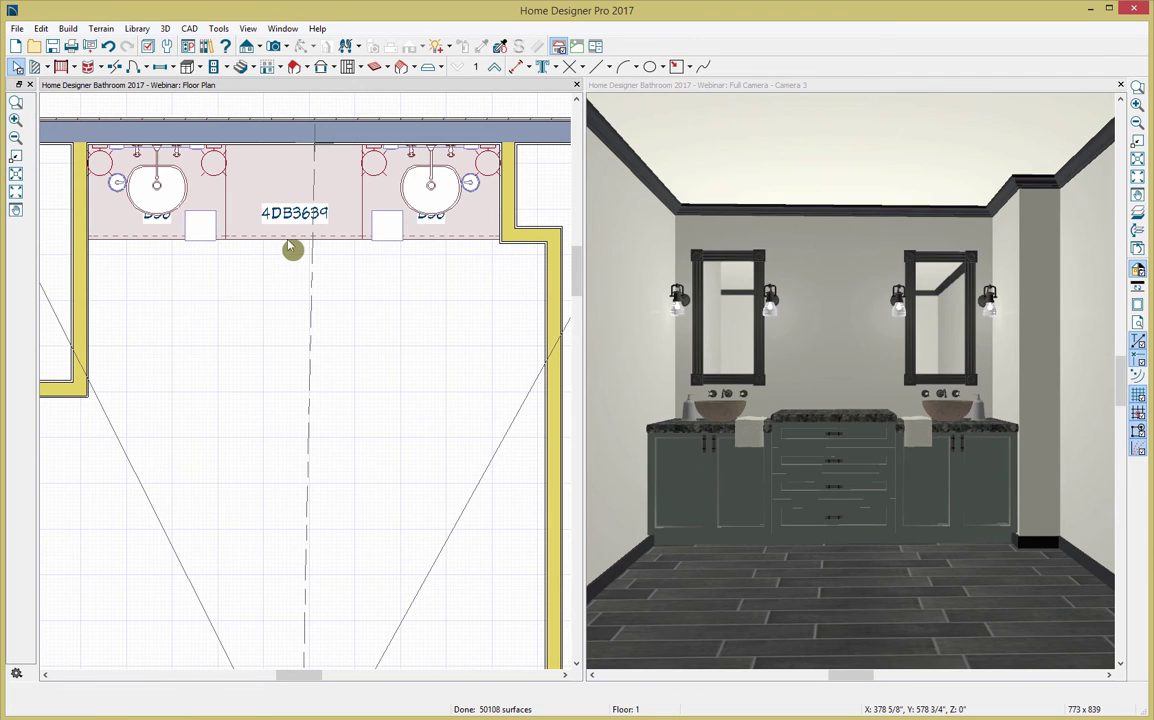
Place a W3042 wall cabinet on the back wall above the 4DB3639 drawer cabinet
left_click(188, 67)
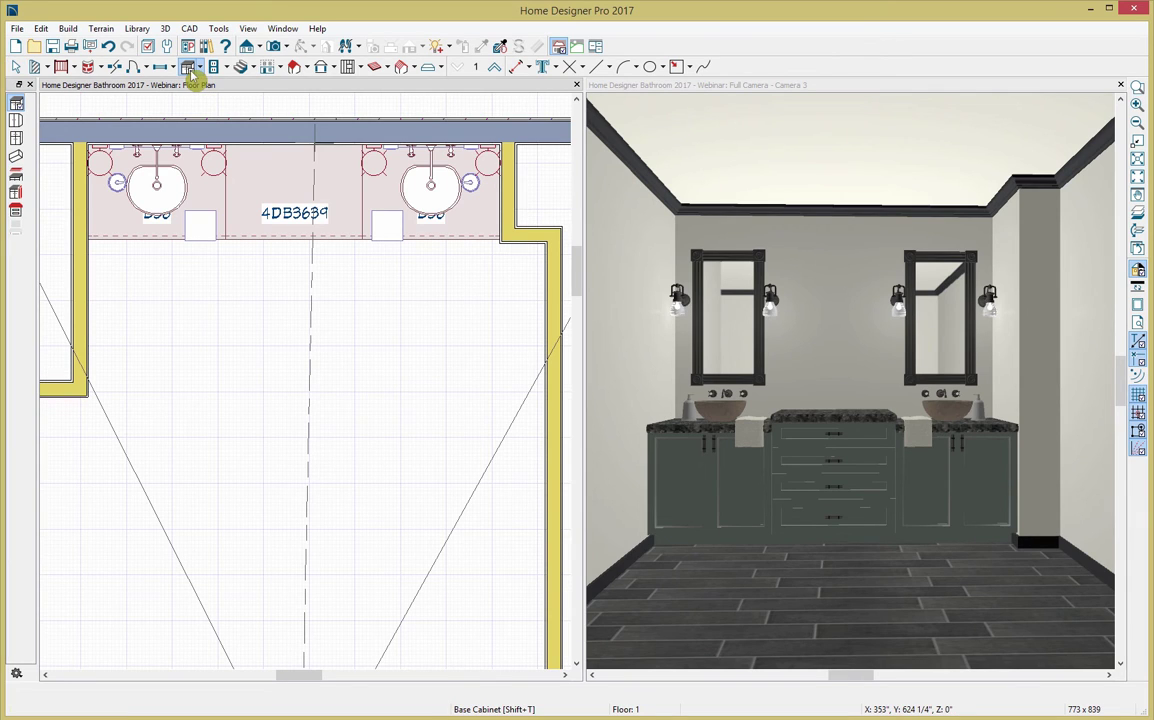
left_click(17, 121)
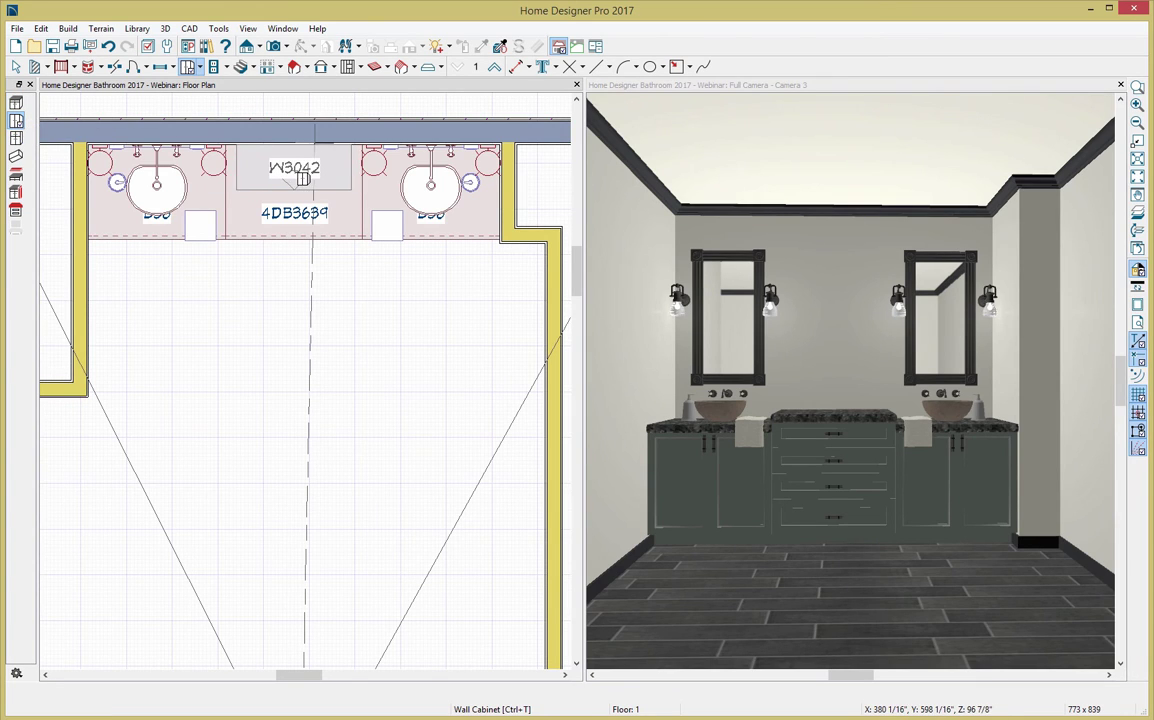
left_click(304, 177)
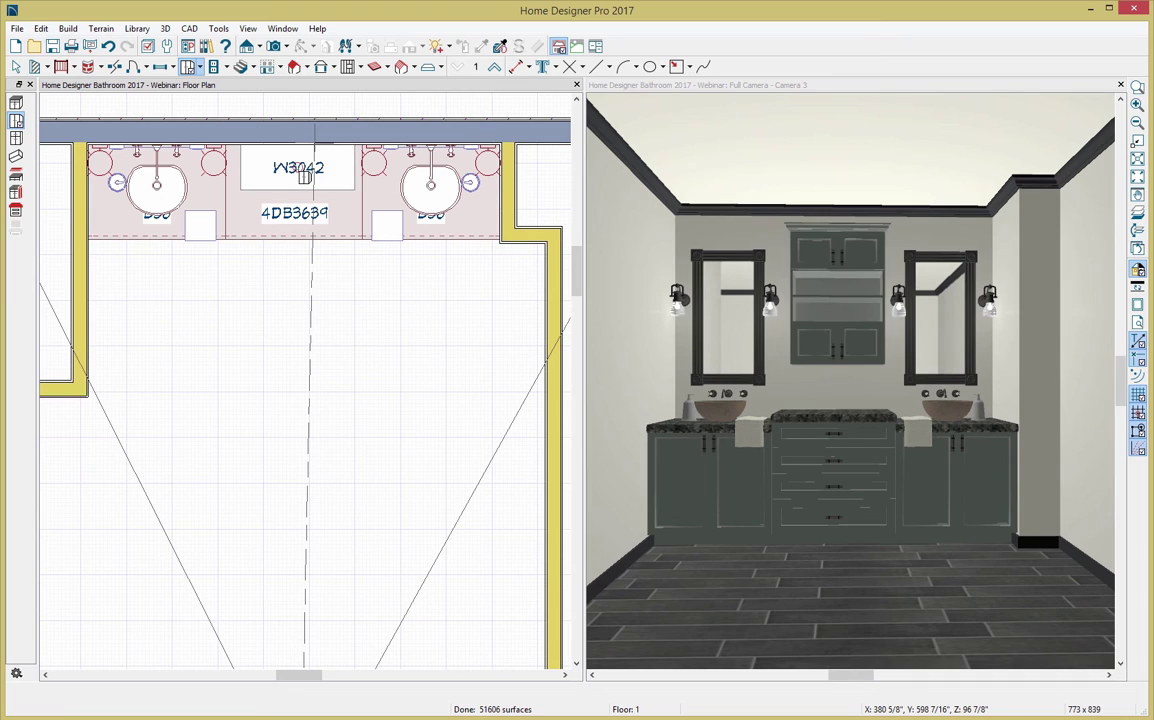
key("space")
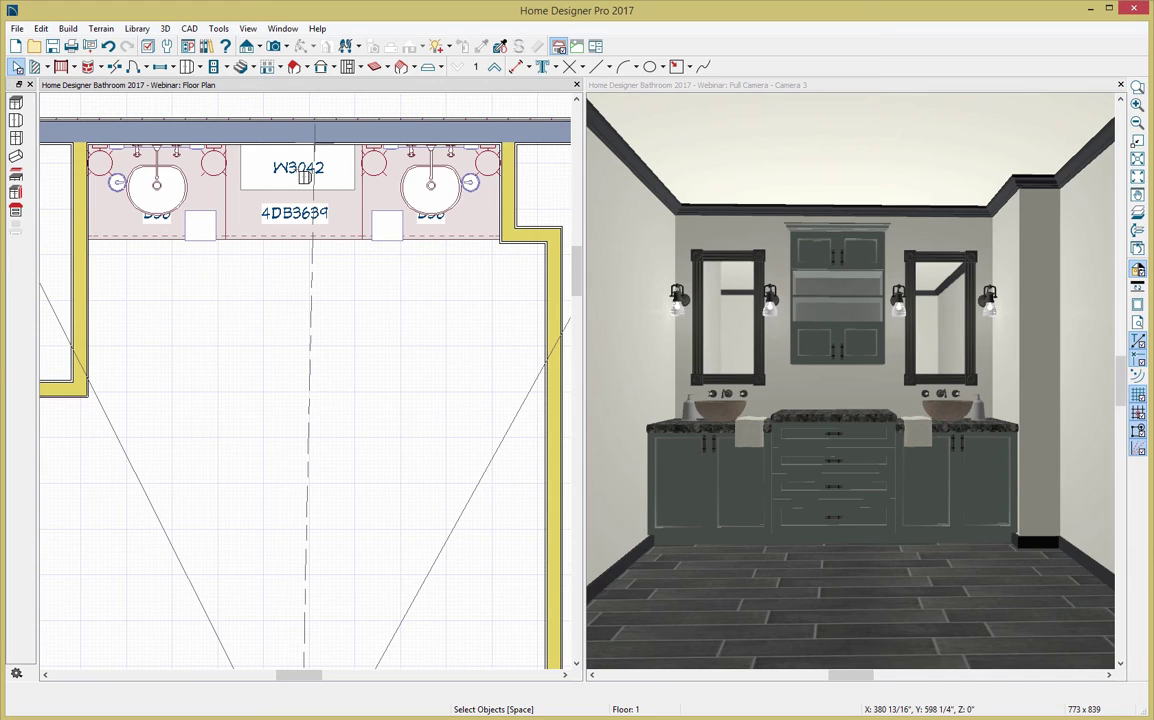
Review the cabinet categories in the default settings, including Base, Full Height and Wall Cabinet, without changing anything
left_click(168, 47)
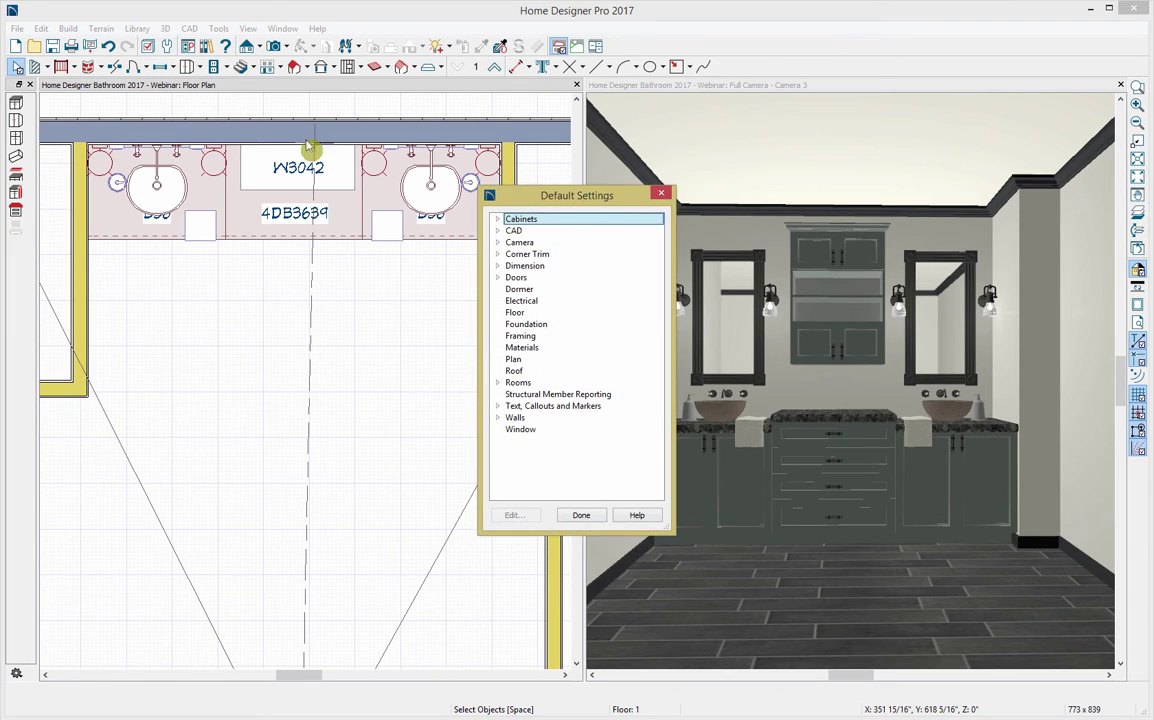
left_click(498, 219)
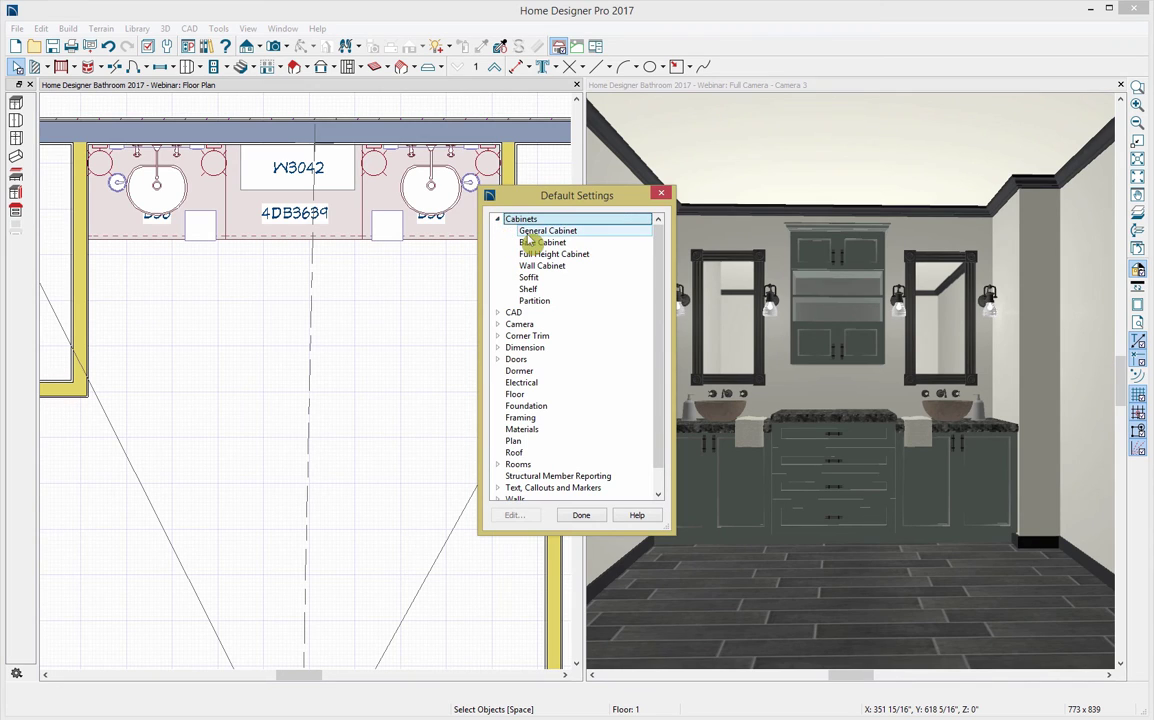
left_click(515, 232)
left_click(527, 244)
left_click(536, 254)
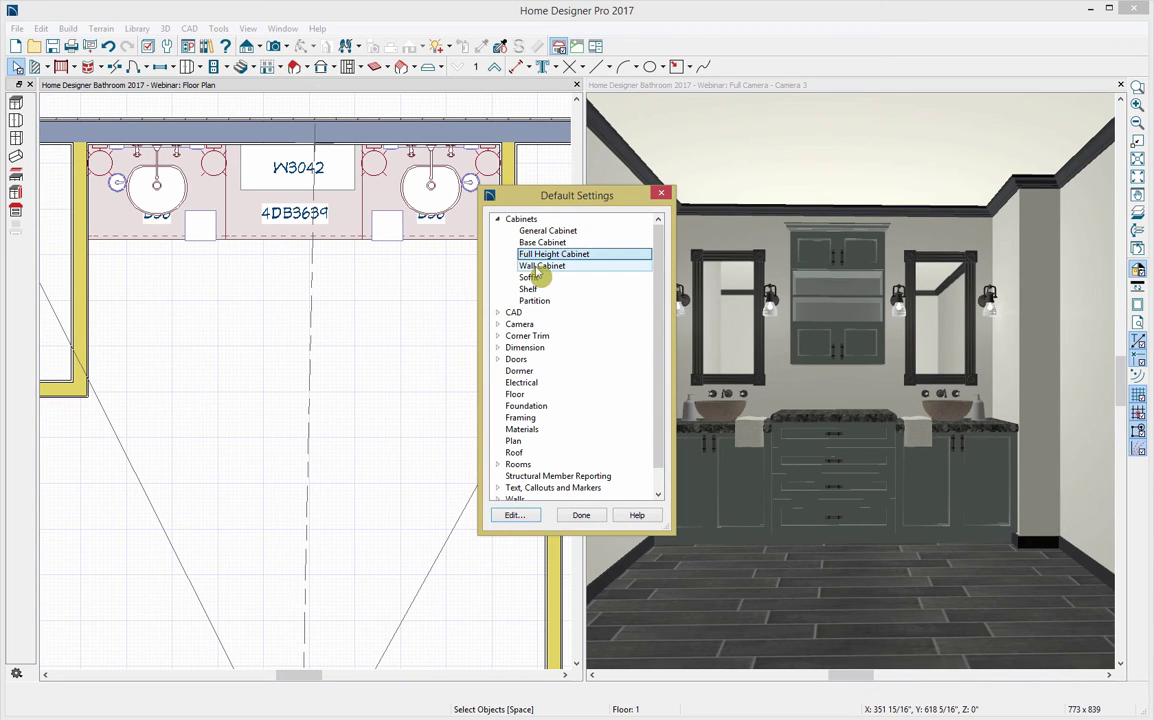
left_click(542, 266)
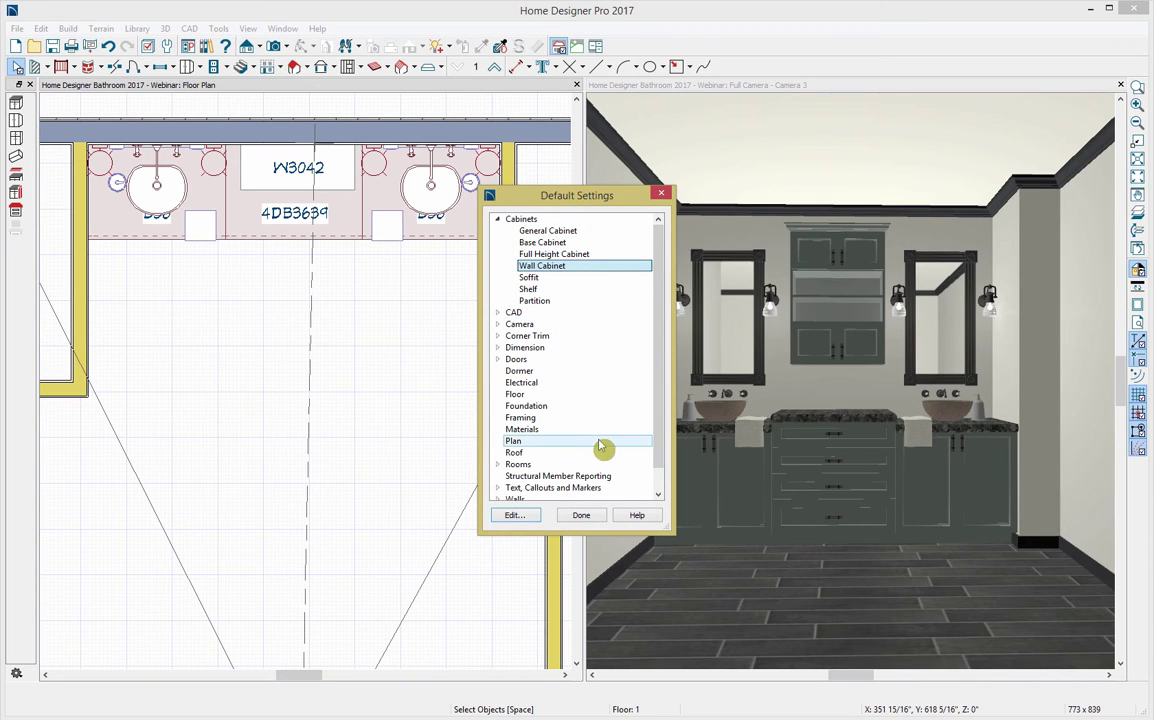
left_click(585, 515)
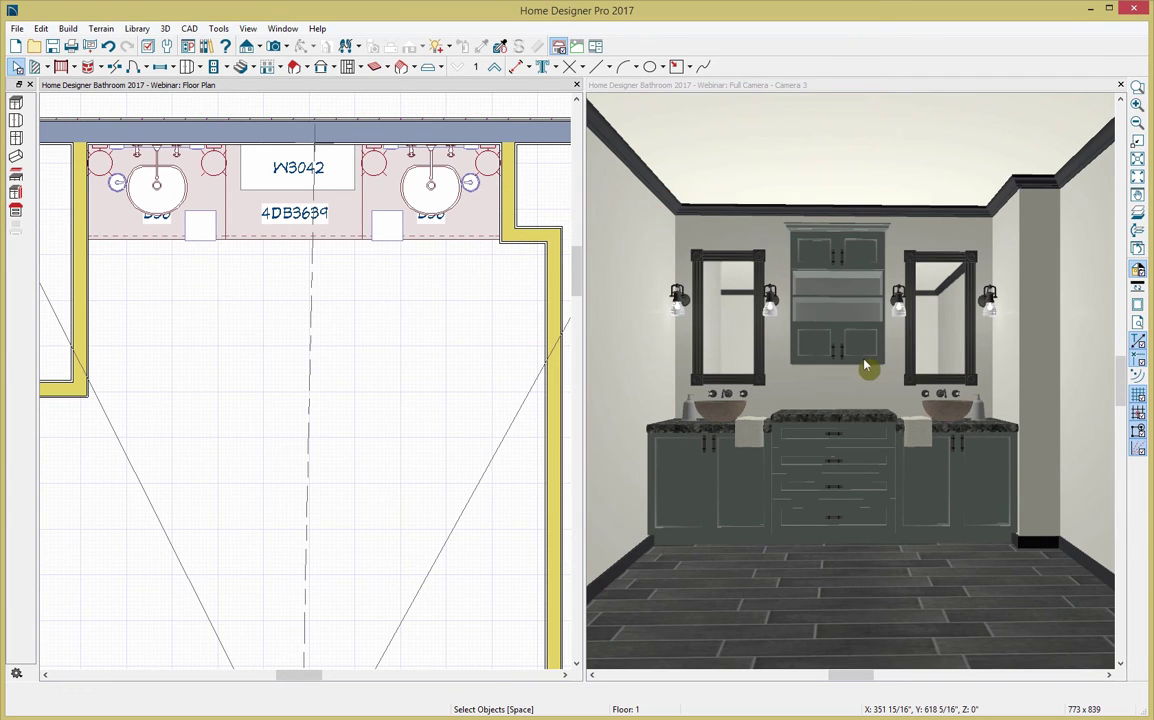
Center the W3042 wall cabinet in the vanity alcove so it lines up with the drawer cabinet below
left_click(323, 173)
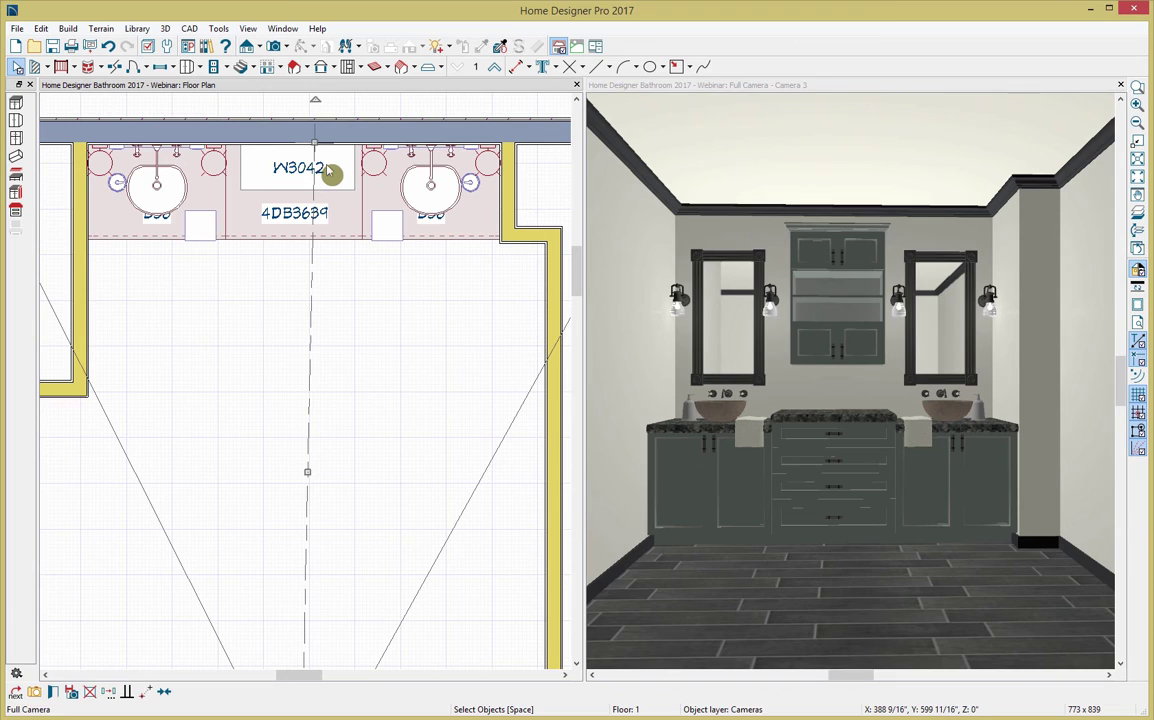
left_click(287, 173)
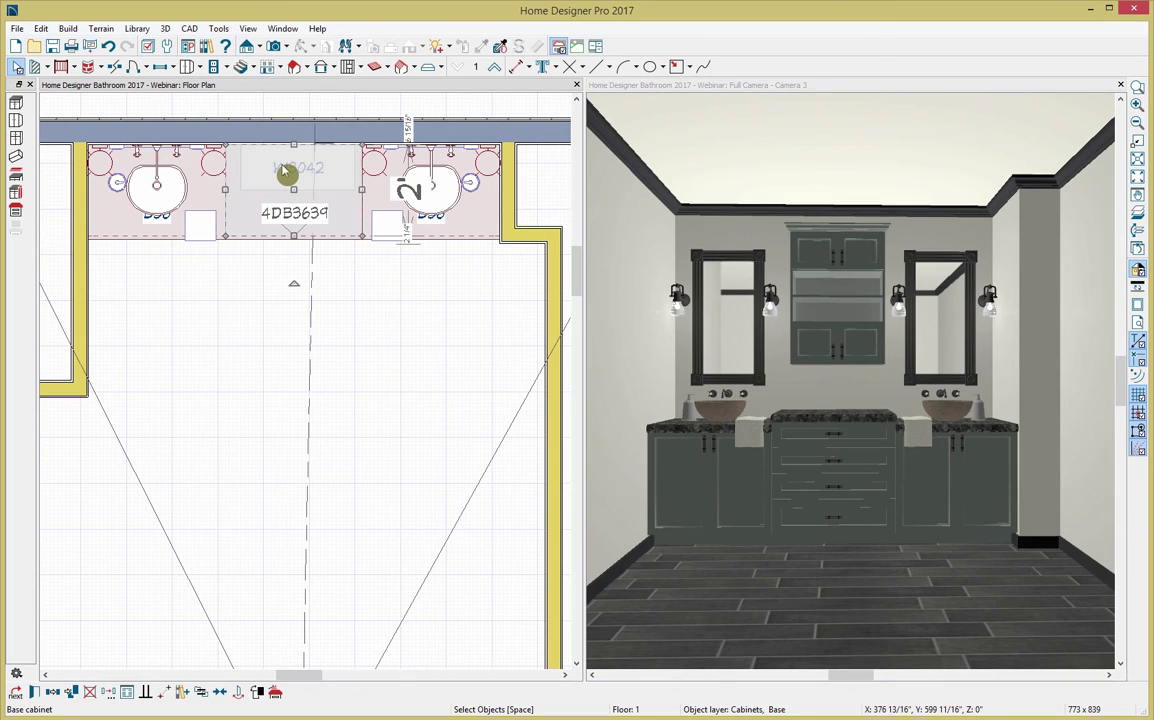
left_click(287, 173)
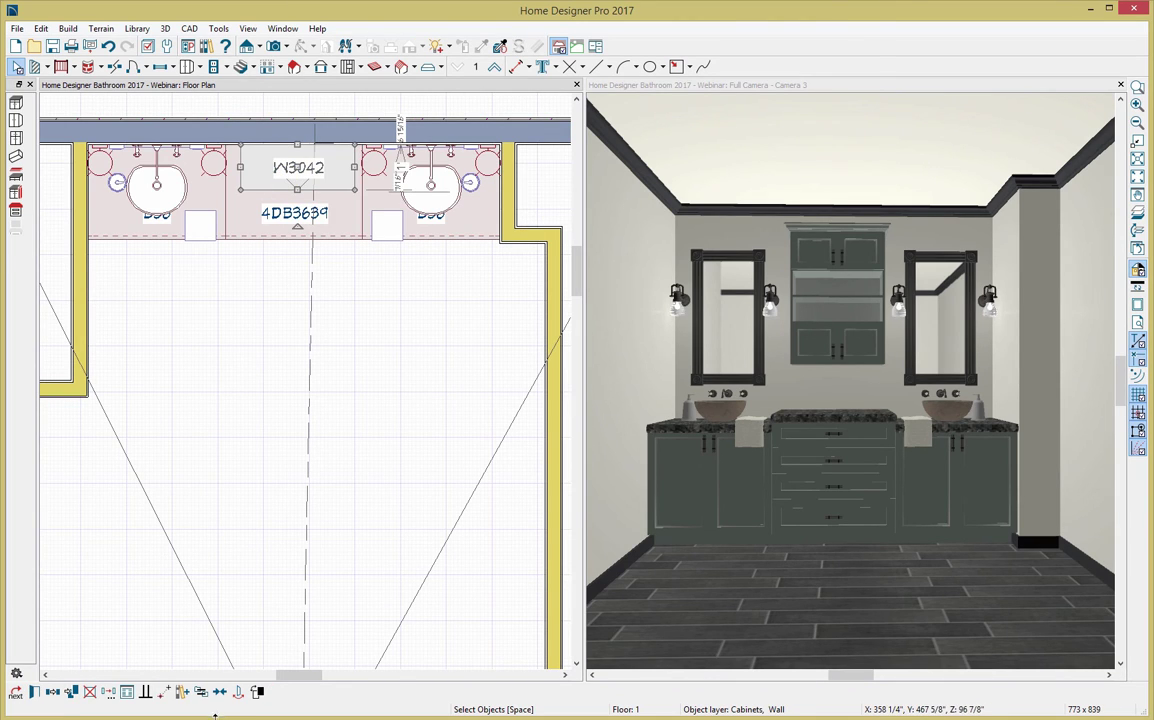
left_click(219, 691)
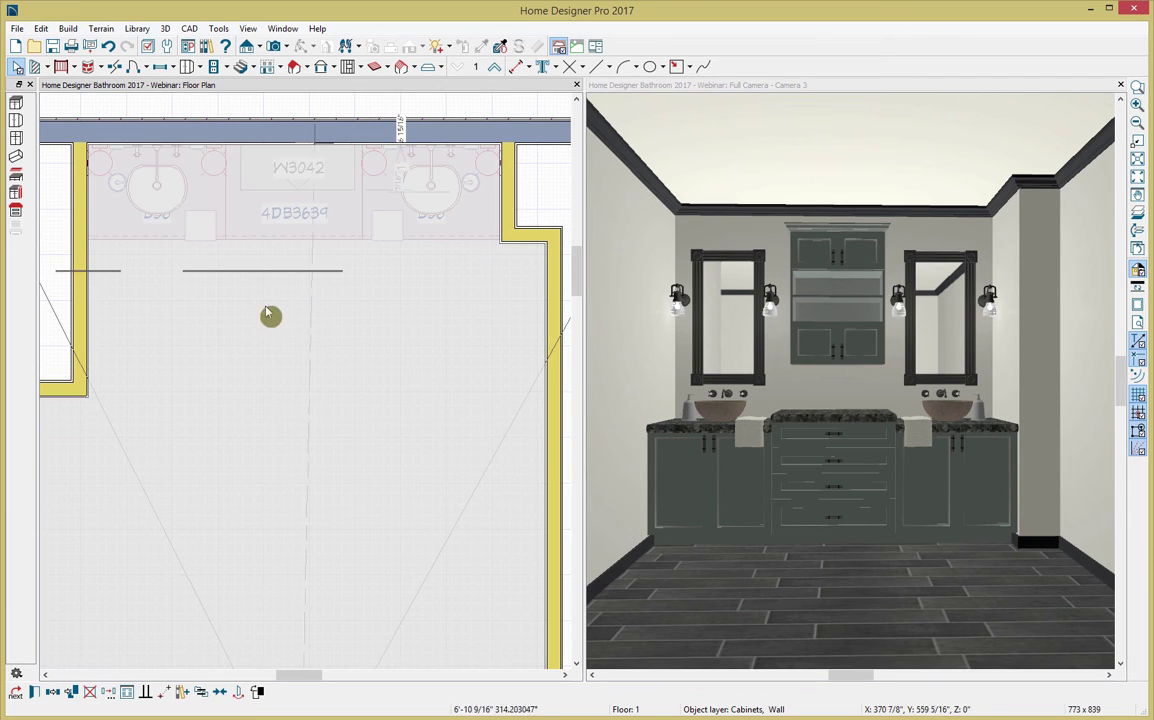
left_click(291, 274)
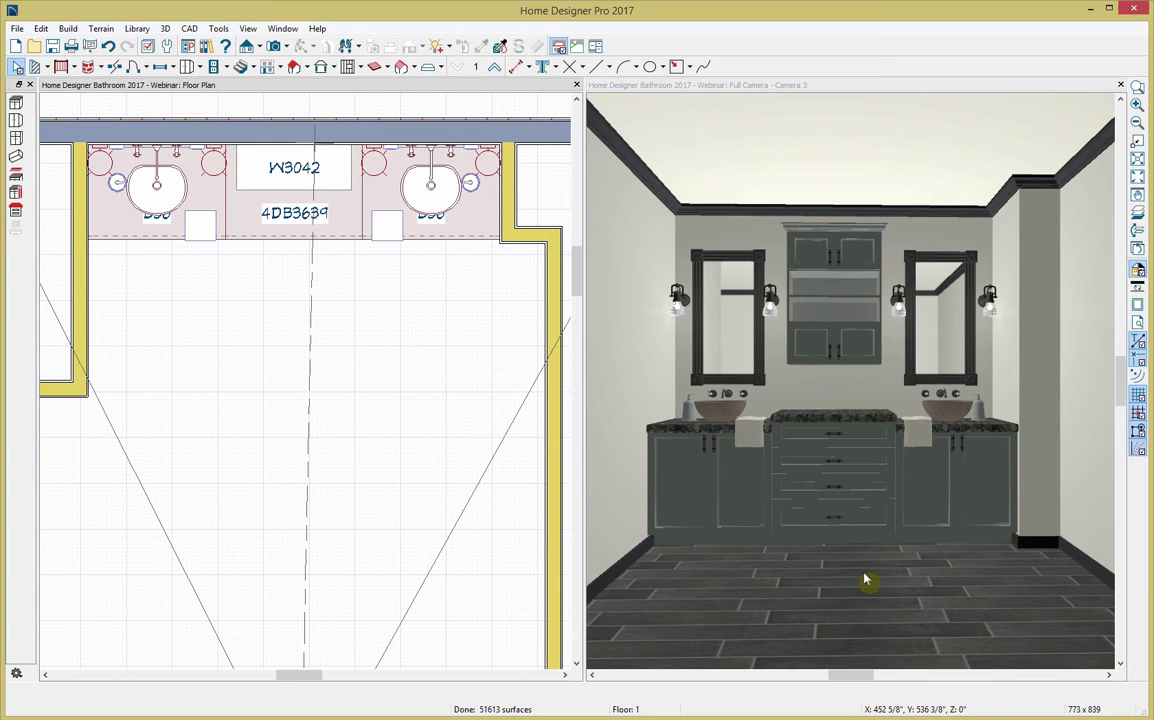
Draw a small custom backsplash on the back wall above the mirror nearest the inner corner in the Camera 3 view
left_click(819, 565)
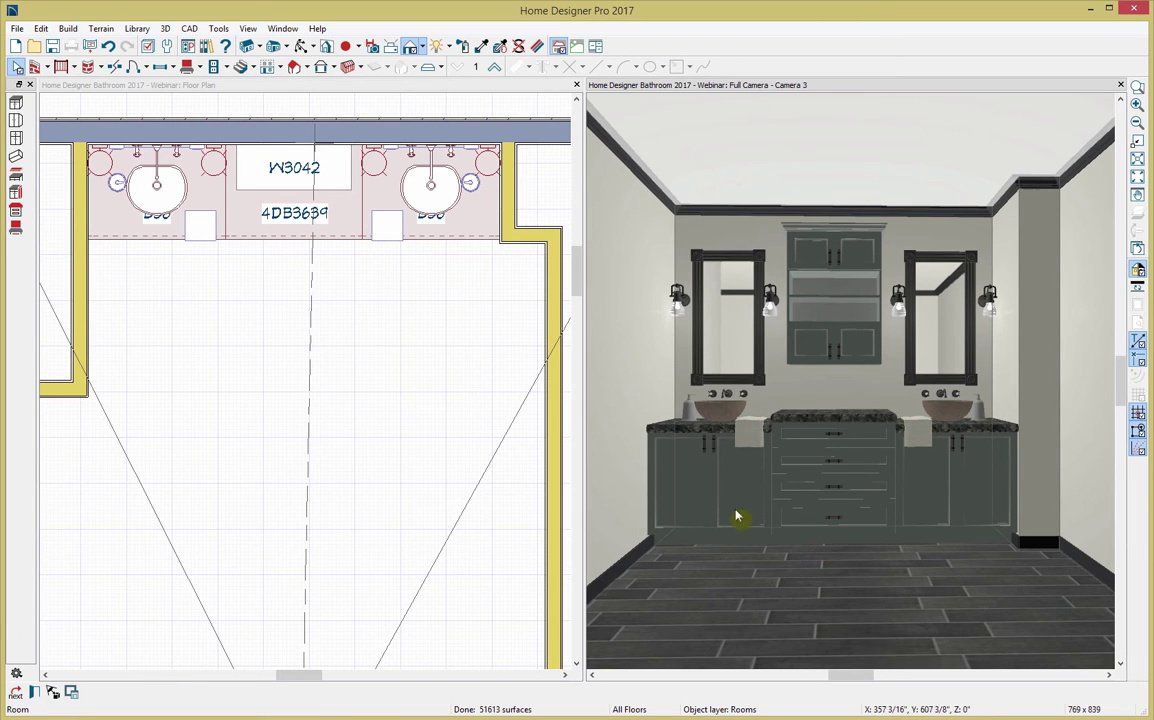
left_click(16, 230)
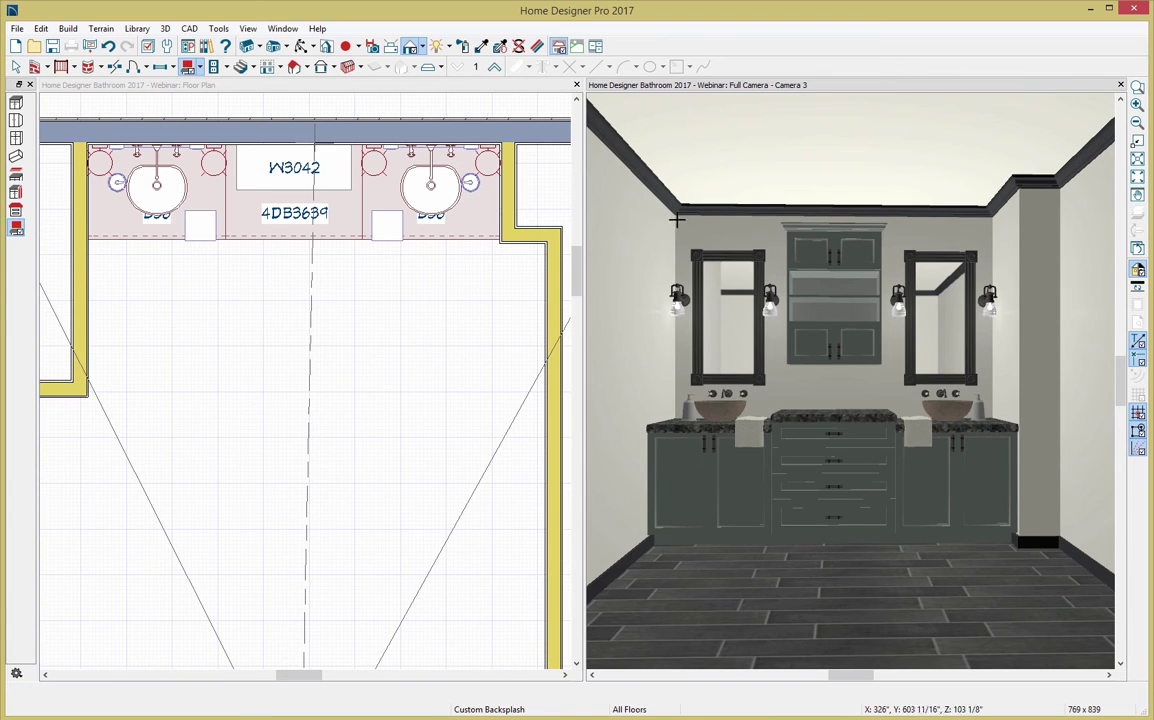
left_click_drag(683, 217, 763, 243)
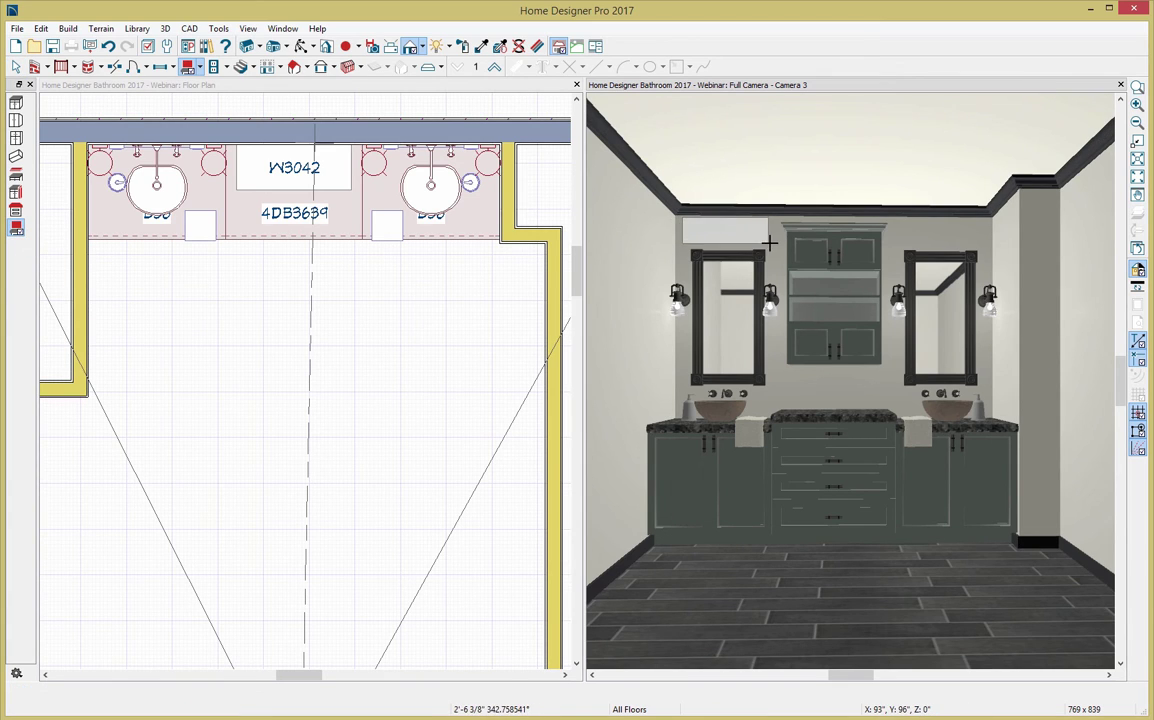
key("space")
Stretch the custom backsplash across the full width of the vanity wall, from the crown molding down to the countertop
left_click(755, 240)
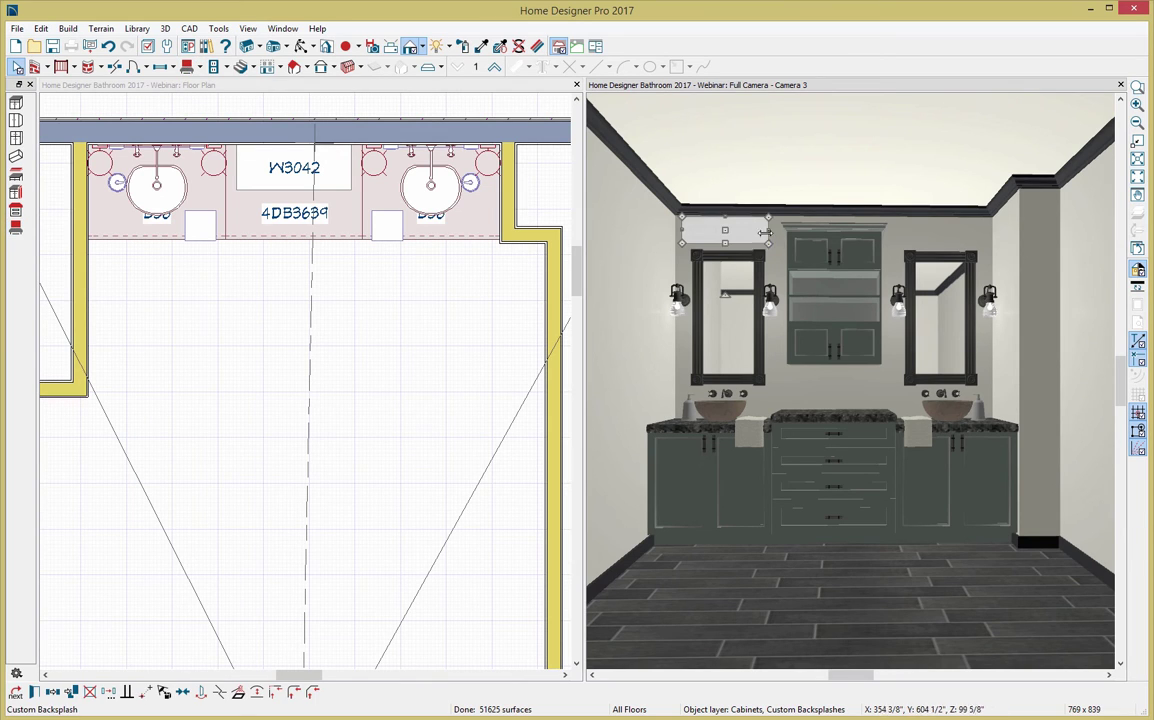
left_click_drag(763, 240, 991, 248)
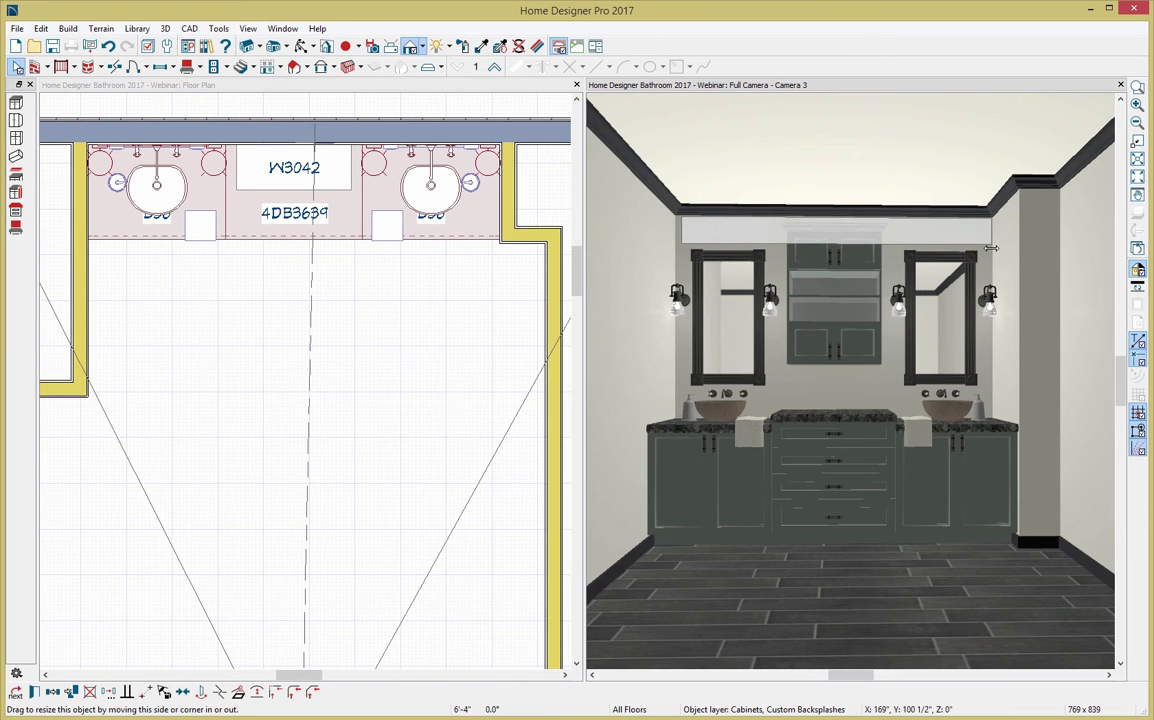
left_click_drag(837, 245, 855, 420)
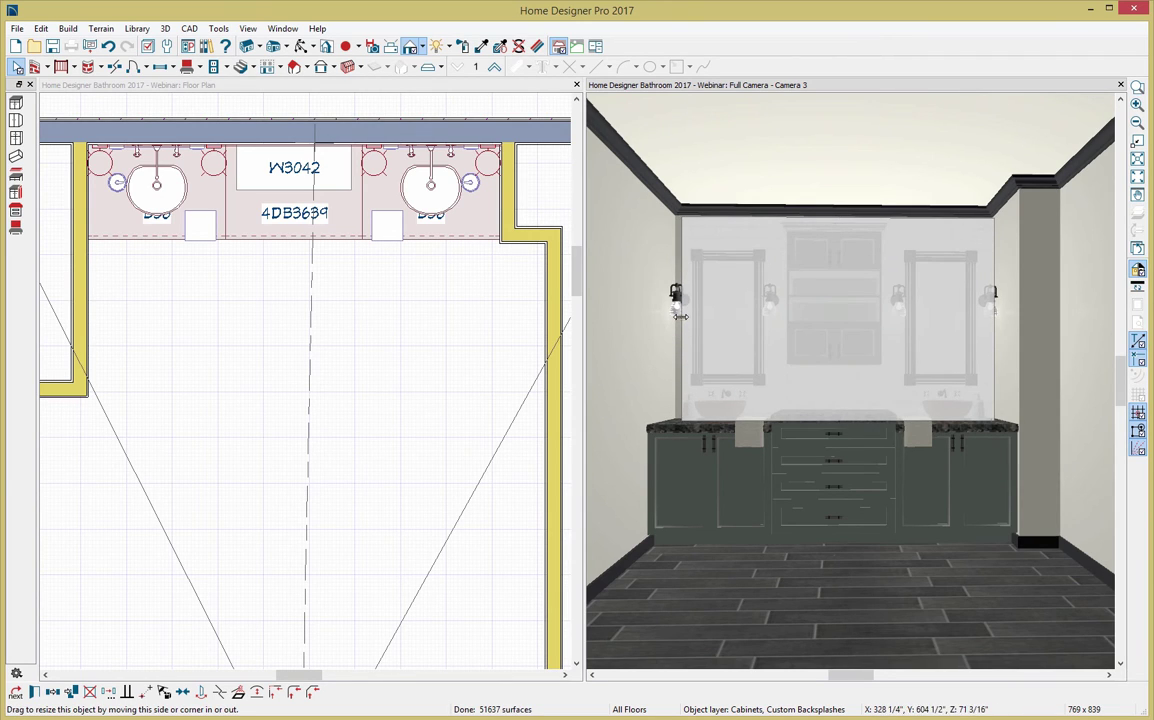
left_click_drag(835, 217, 836, 207)
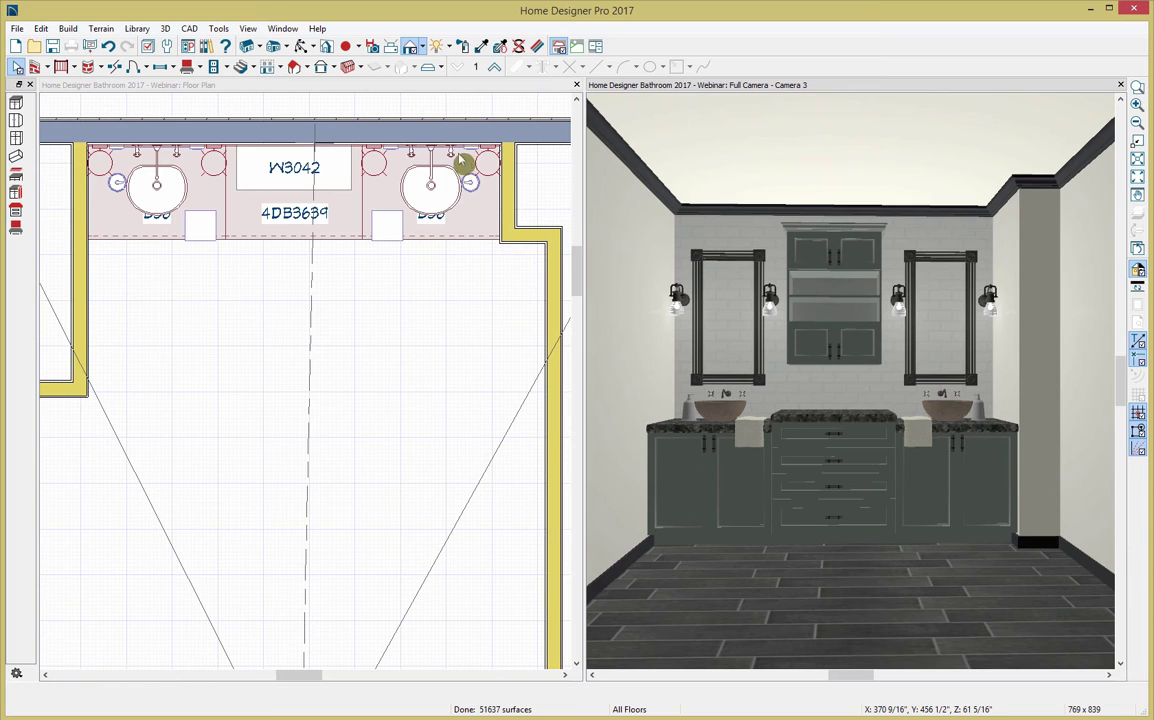
Nudge the mirror above the right-hand sink about 1 inch away from the back wall in plan so it clears the backsplash
scroll(472, 166, "up", 1)
scroll(472, 166, "up", 3)
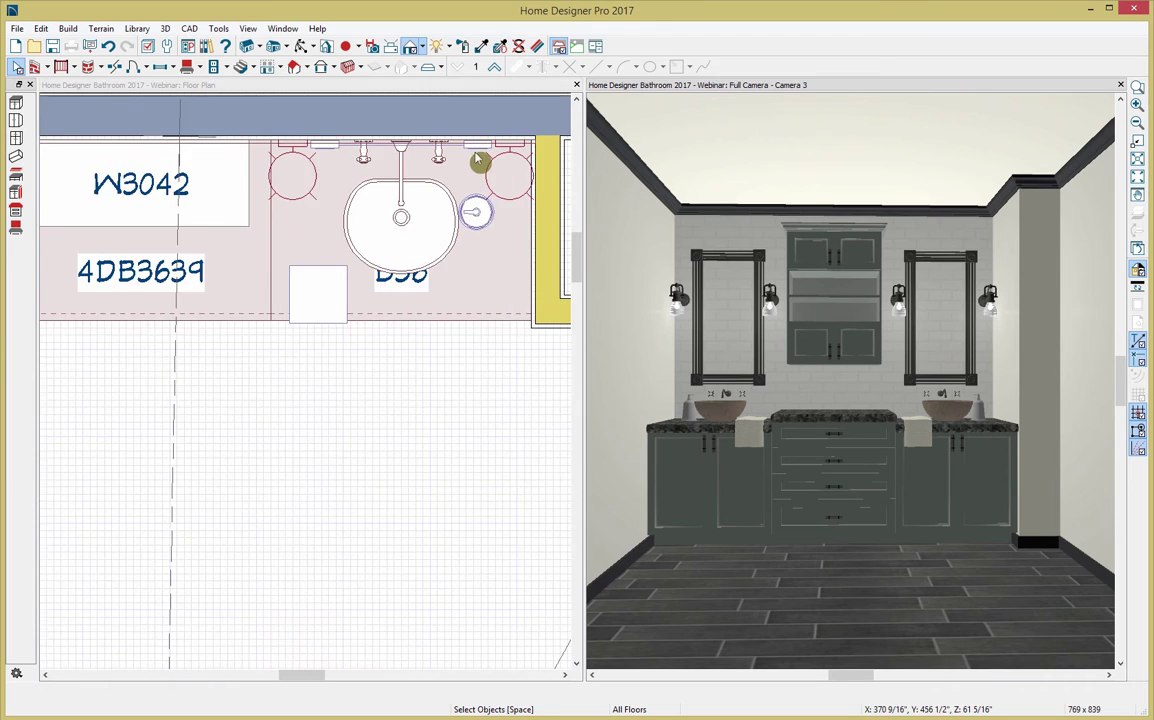
key("ctrl+t")
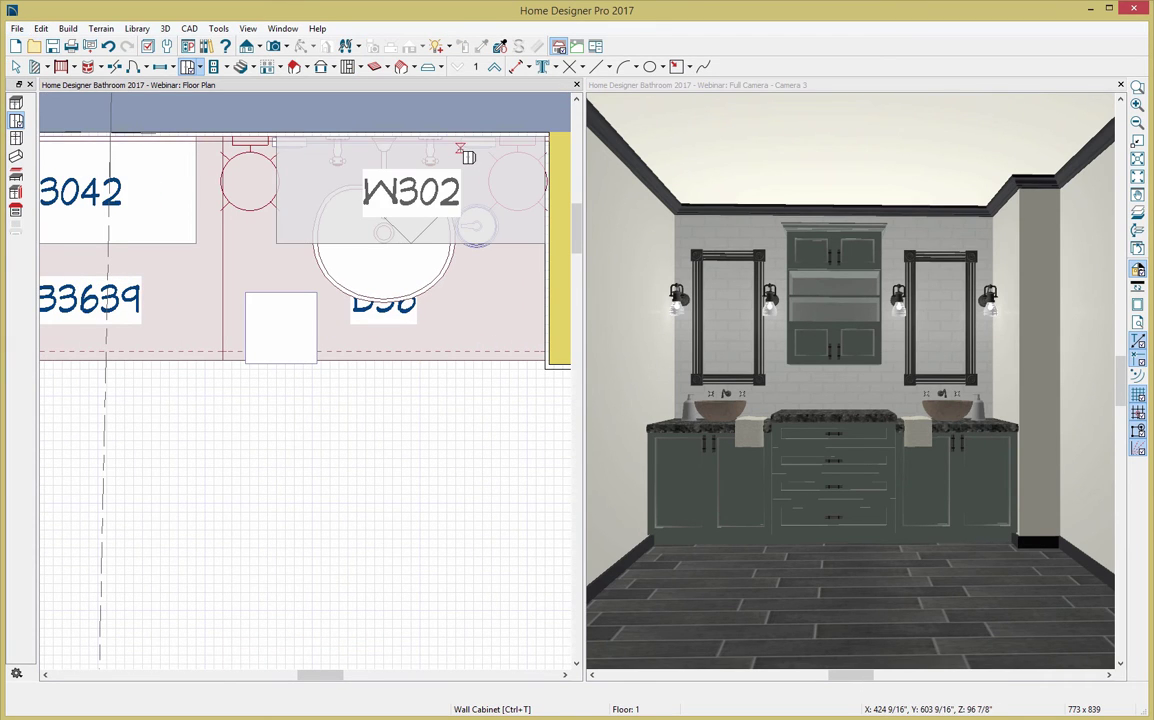
key("space")
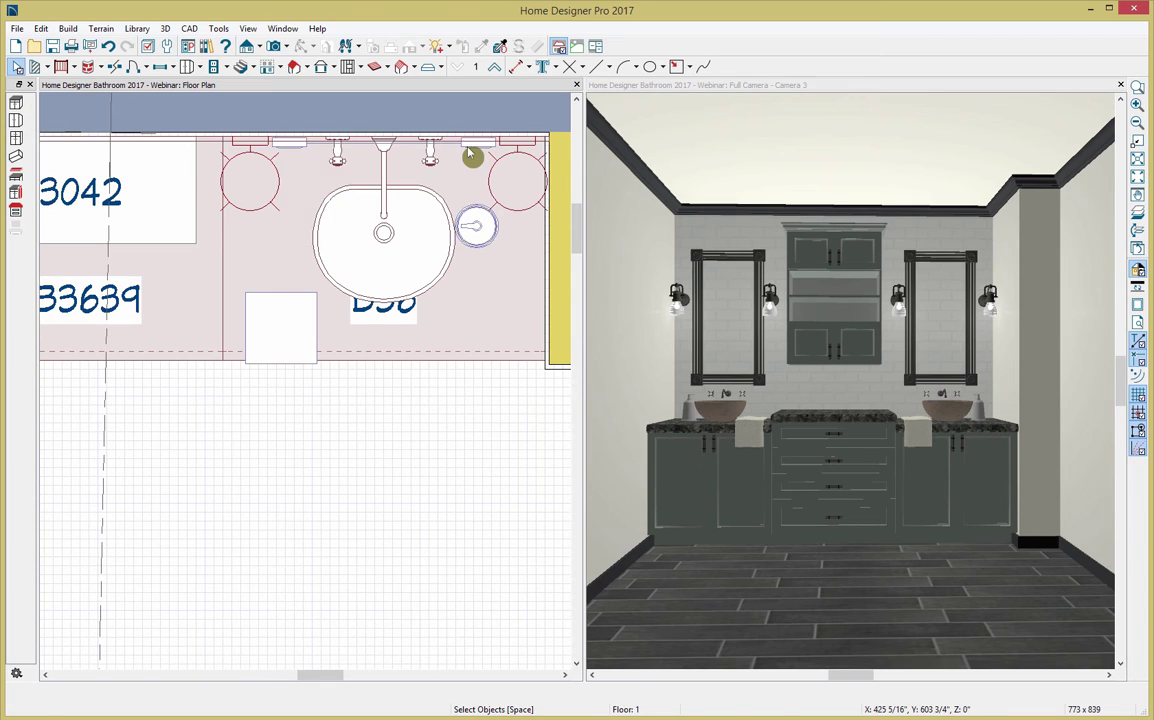
left_click(471, 153)
key("Tab")
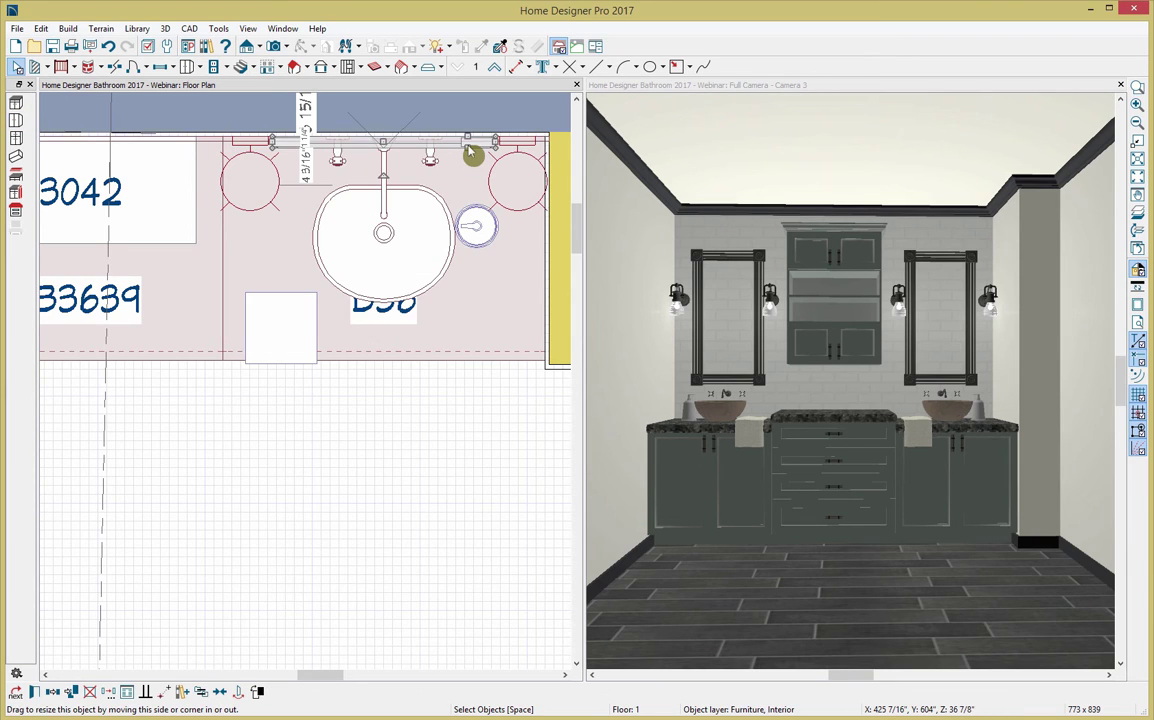
key("Down")
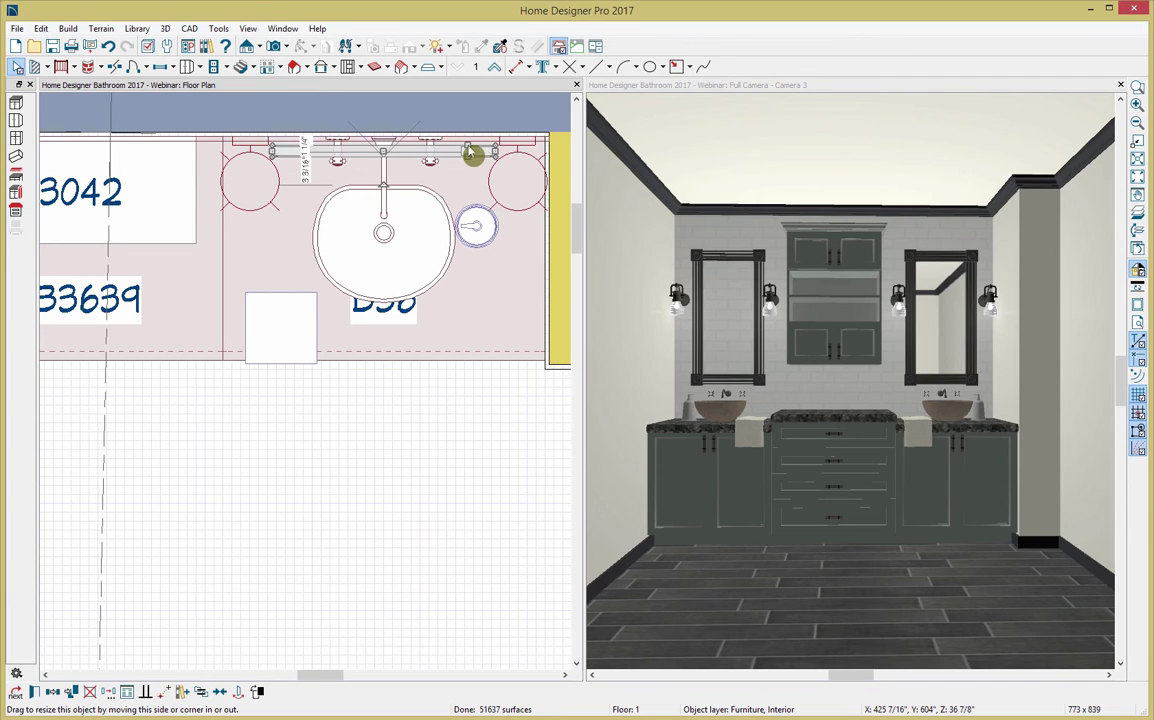
Move the mirror above the left-hand sink slightly forward from the back wall in plan, in front of the tile backsplash
middle_click_drag(123, 390, 445, 410)
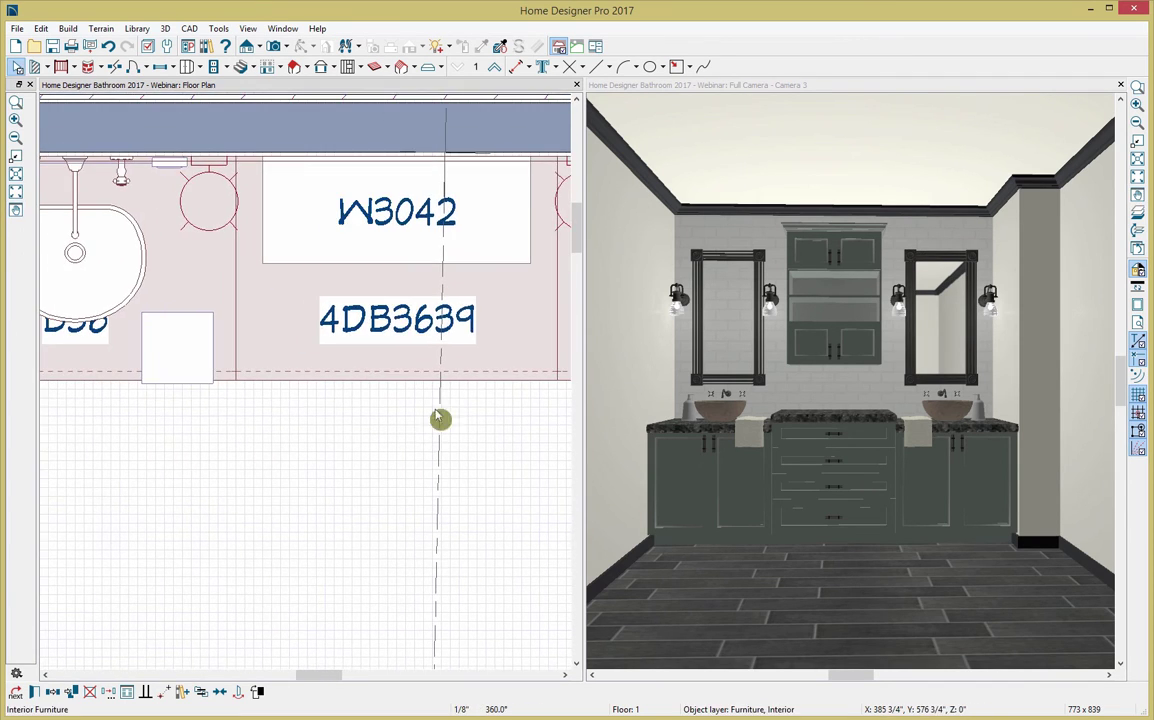
left_click(298, 181)
key("Tab")
key("Tab")
left_click_drag(296, 175, 296, 177)
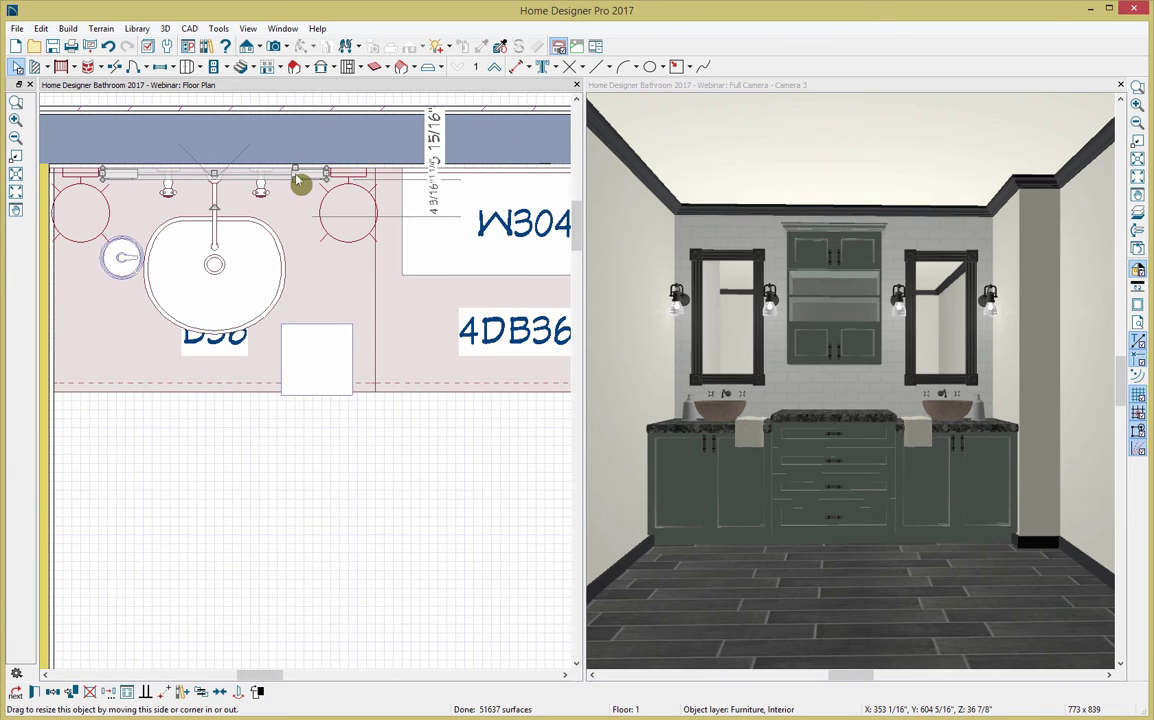
key("Escape")
scroll(424, 302, "down", 2)
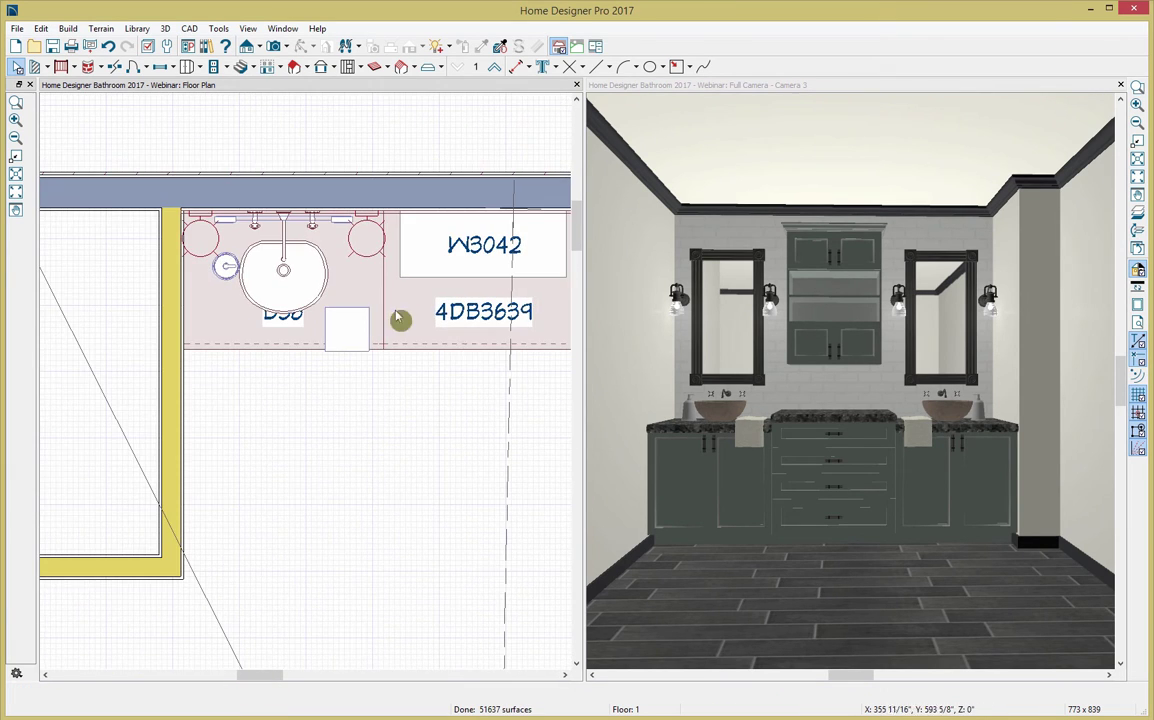
scroll(368, 324, "up", 2)
scroll(400, 326, "down", 4)
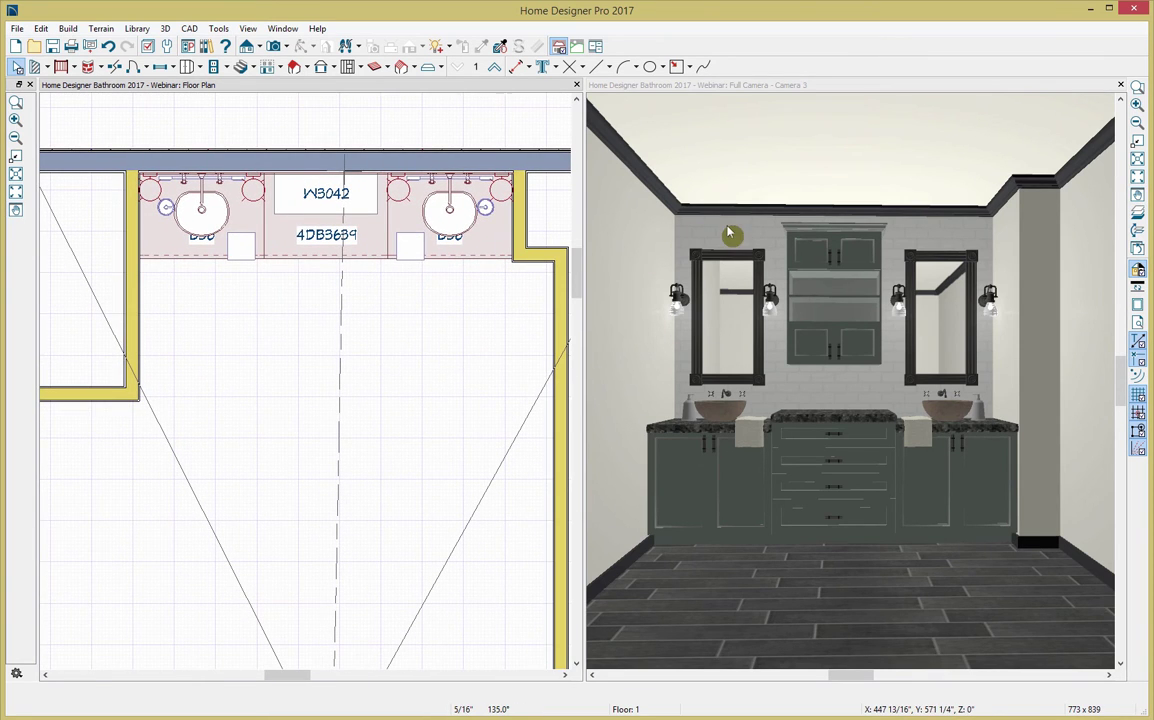
Apply the Bleached Nailed Slats material from the user catalog's Bathroom 2017 Materials folder to the wall behind the vanity
left_click(731, 234)
key("Escape")
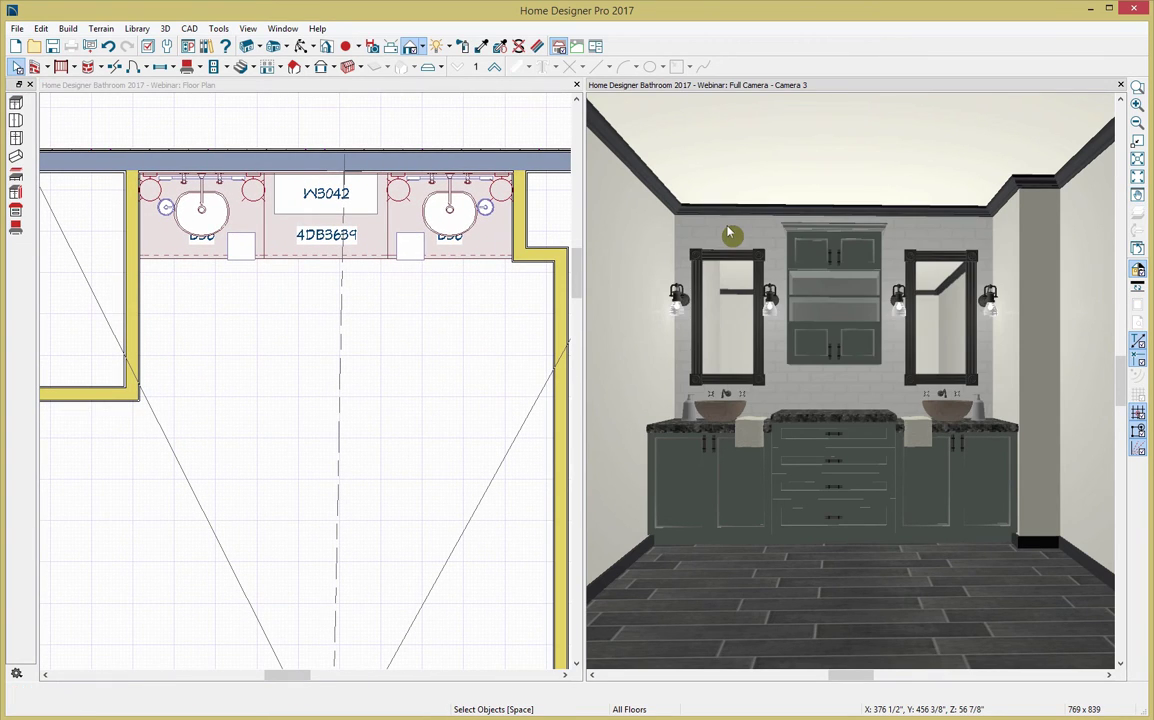
key("ctrl+l")
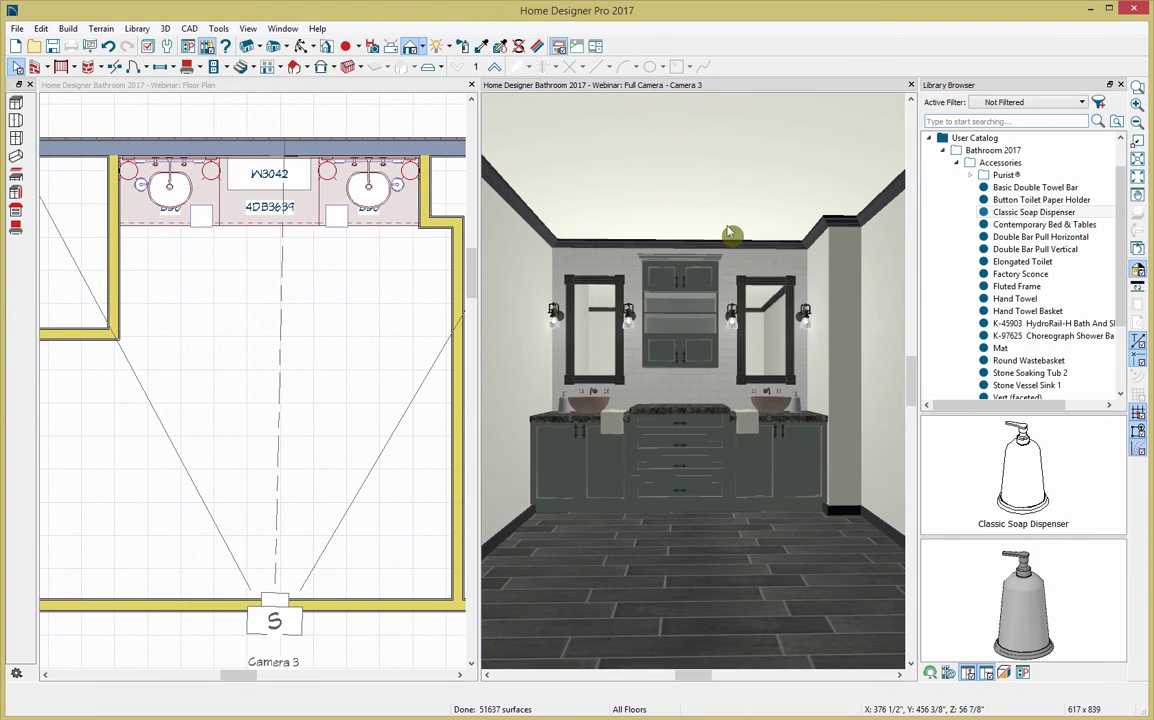
left_click(930, 138)
left_click(930, 175)
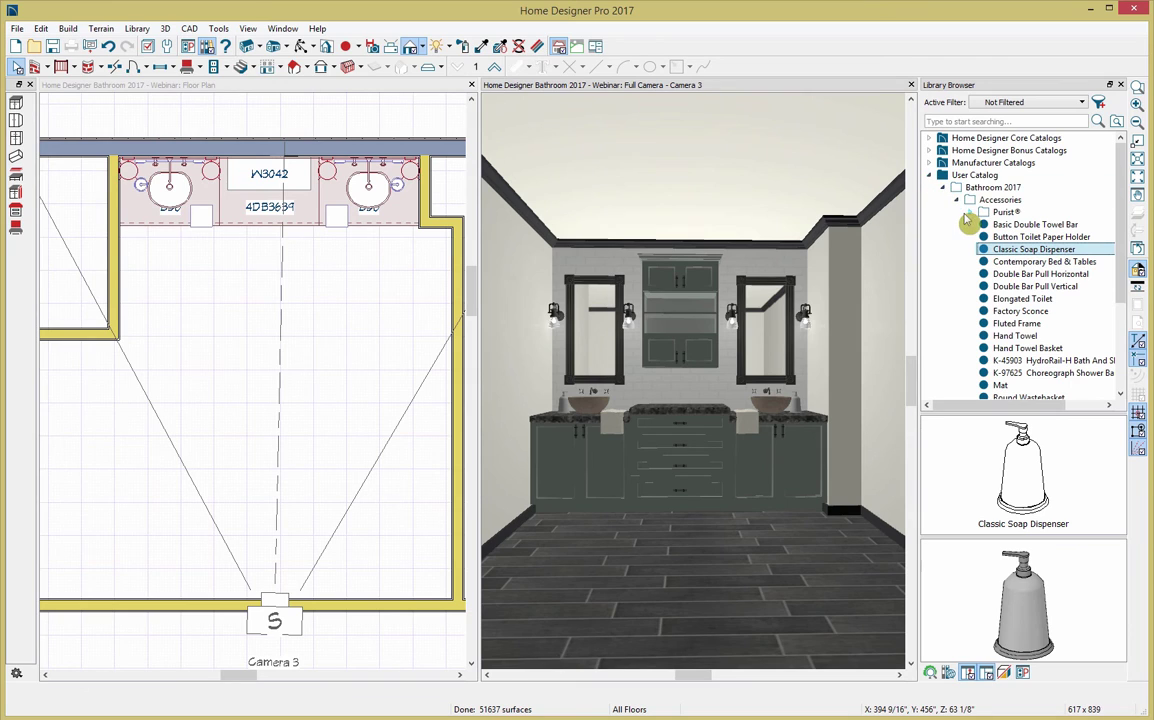
left_click(956, 201)
left_click(957, 212)
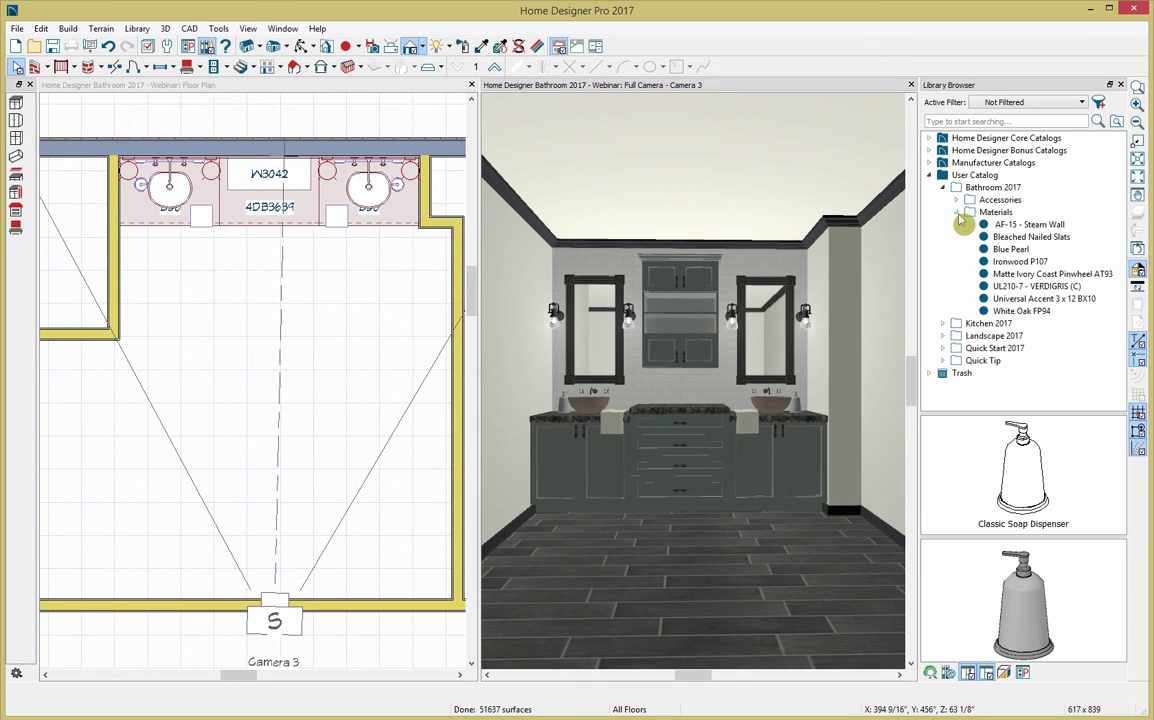
left_click(1010, 237)
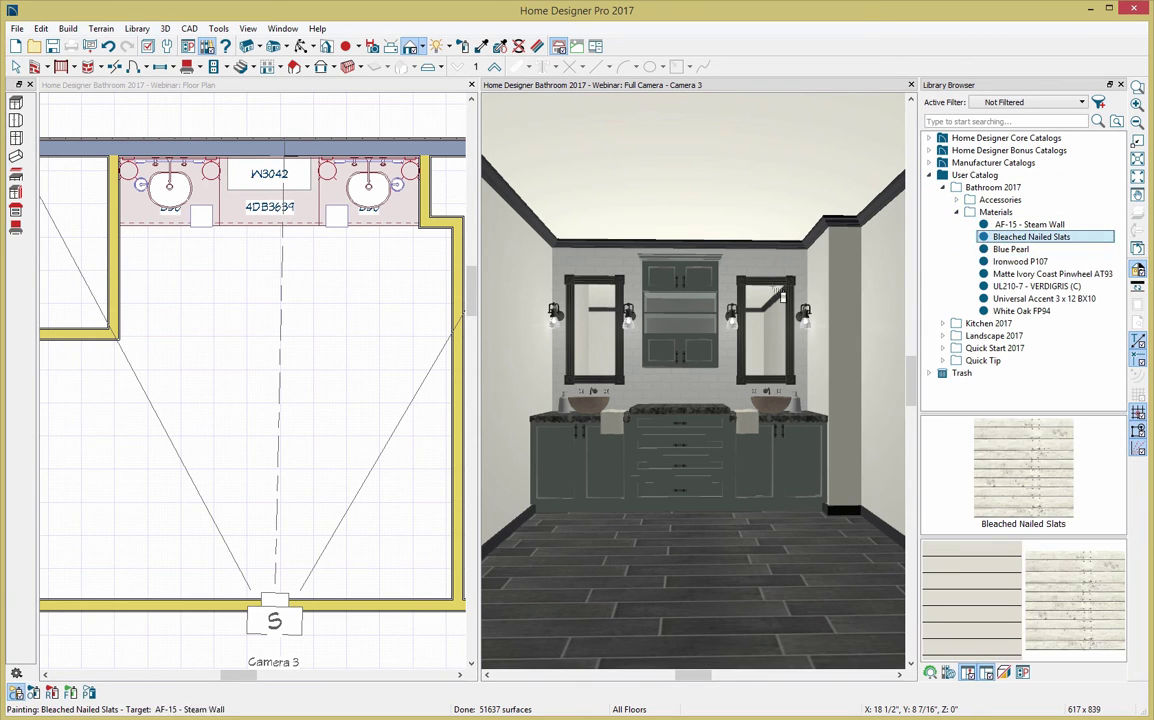
left_click(680, 244)
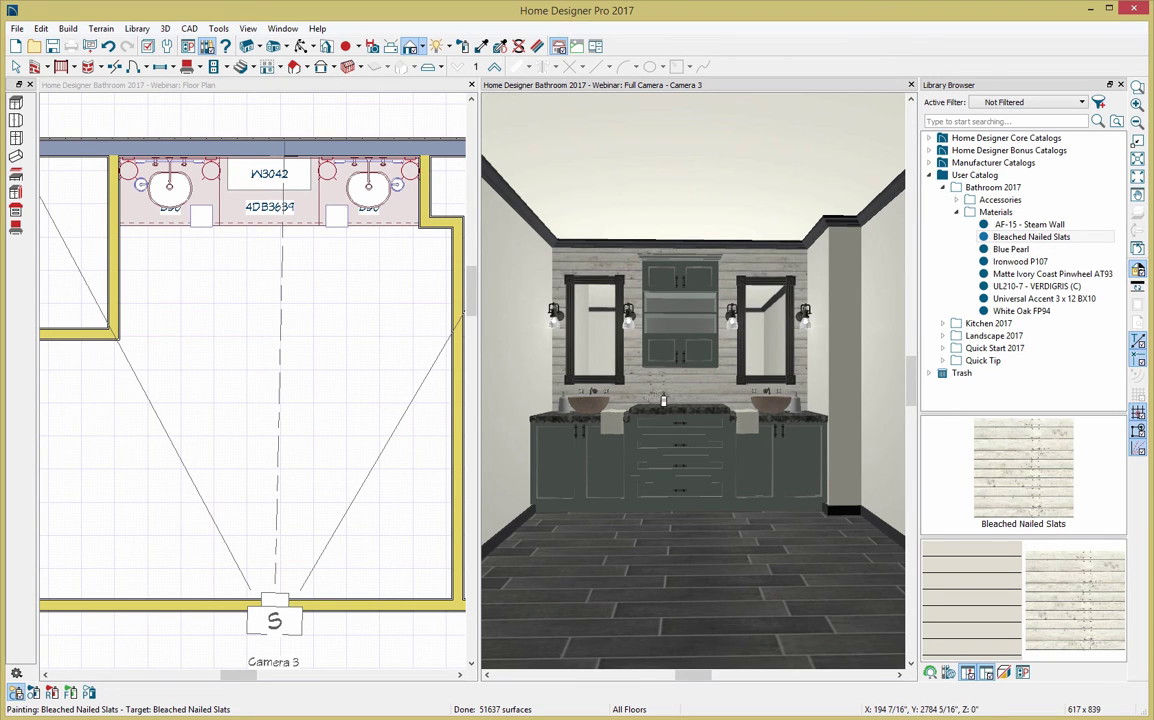
key("Escape")
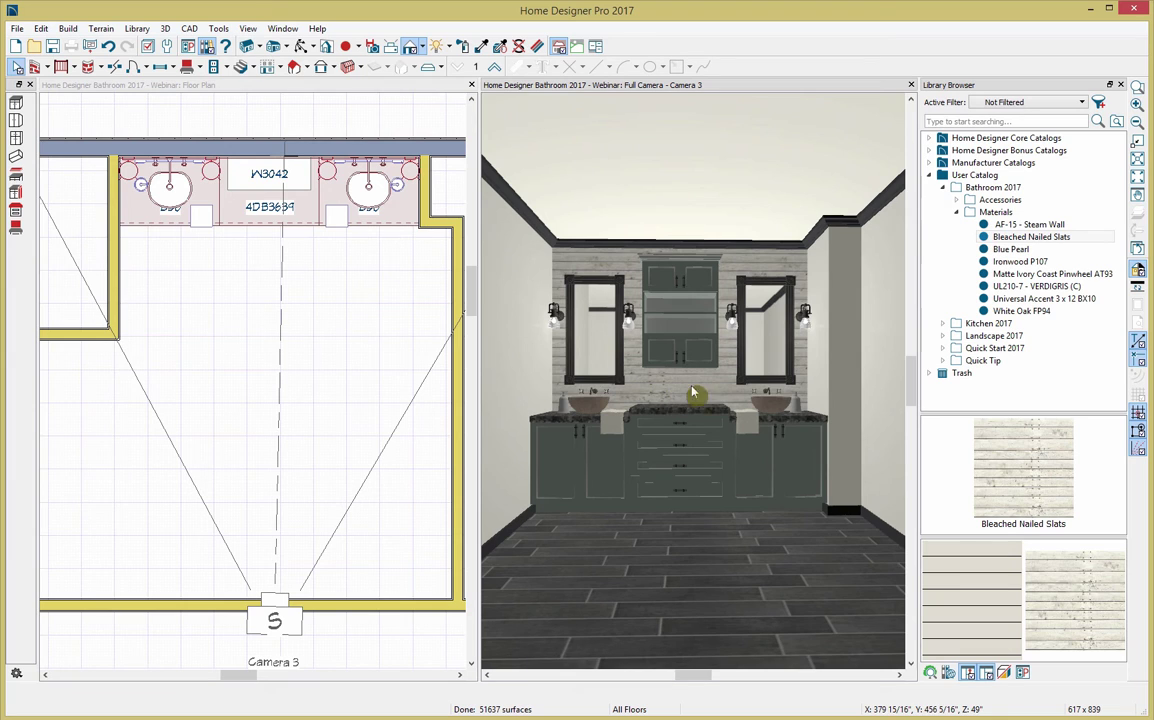
Close the library browser and the vanity camera view, and fit the whole floor plan in the window
left_click(1120, 84)
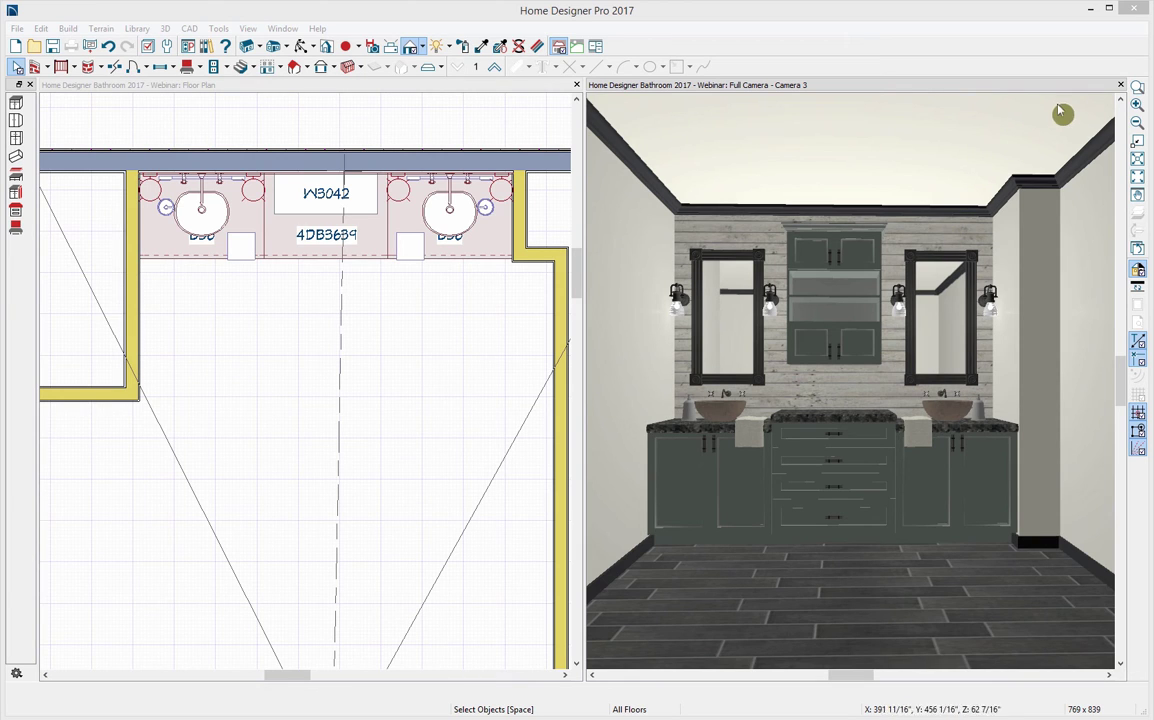
left_click(1121, 85)
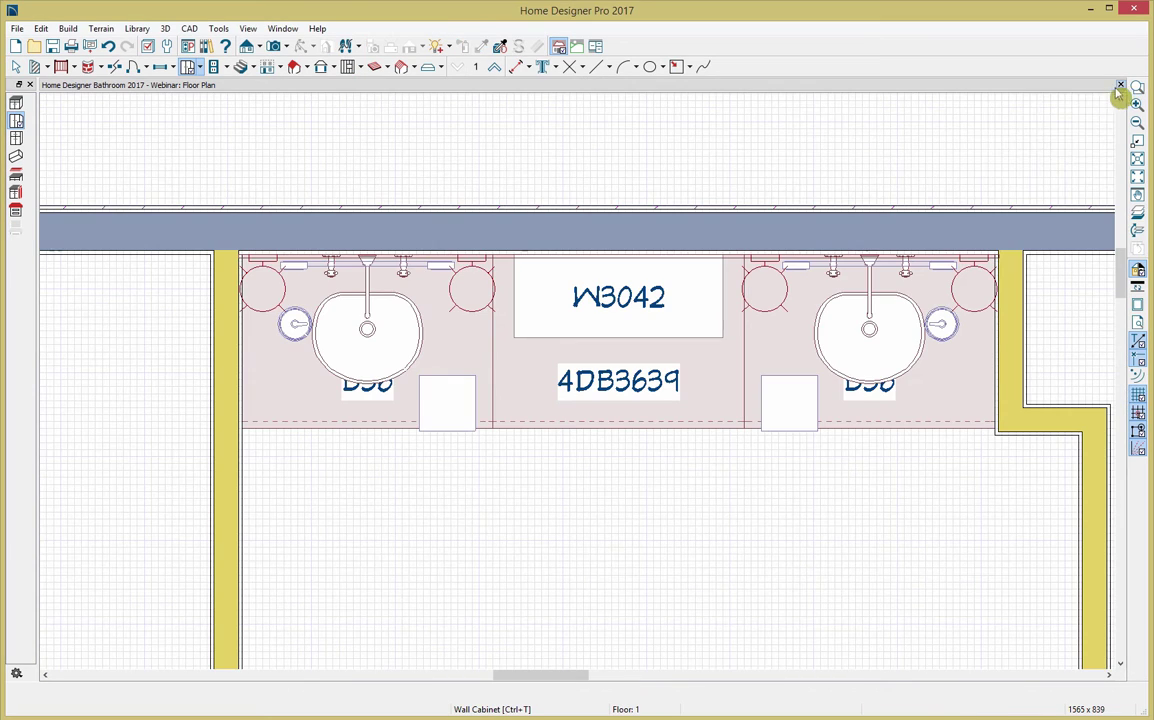
left_click(1138, 177)
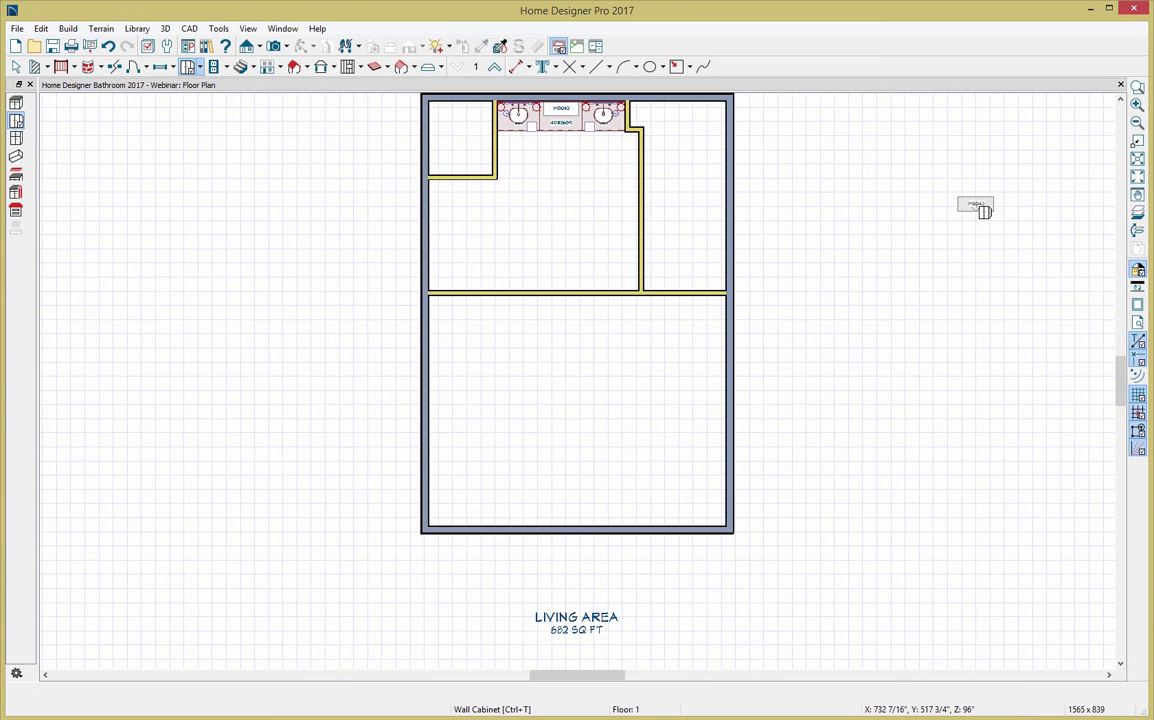
key("space")
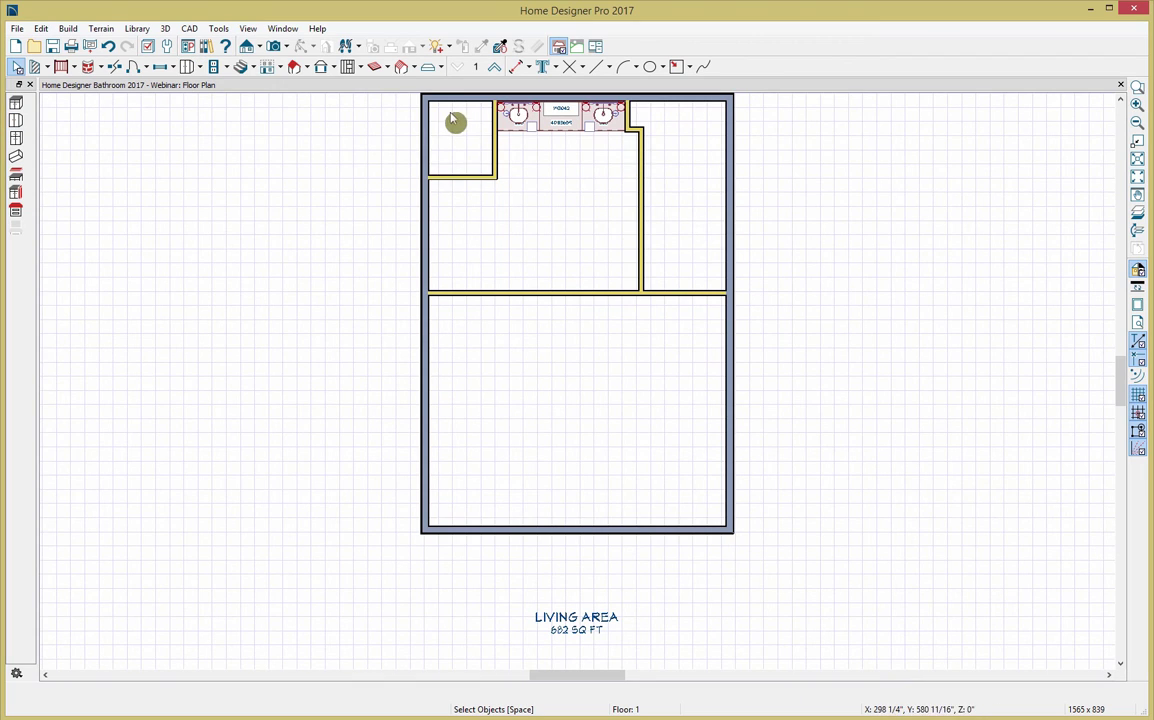
Create a full camera view from the vanity looking toward the opposite bathroom wall
left_click(284, 47)
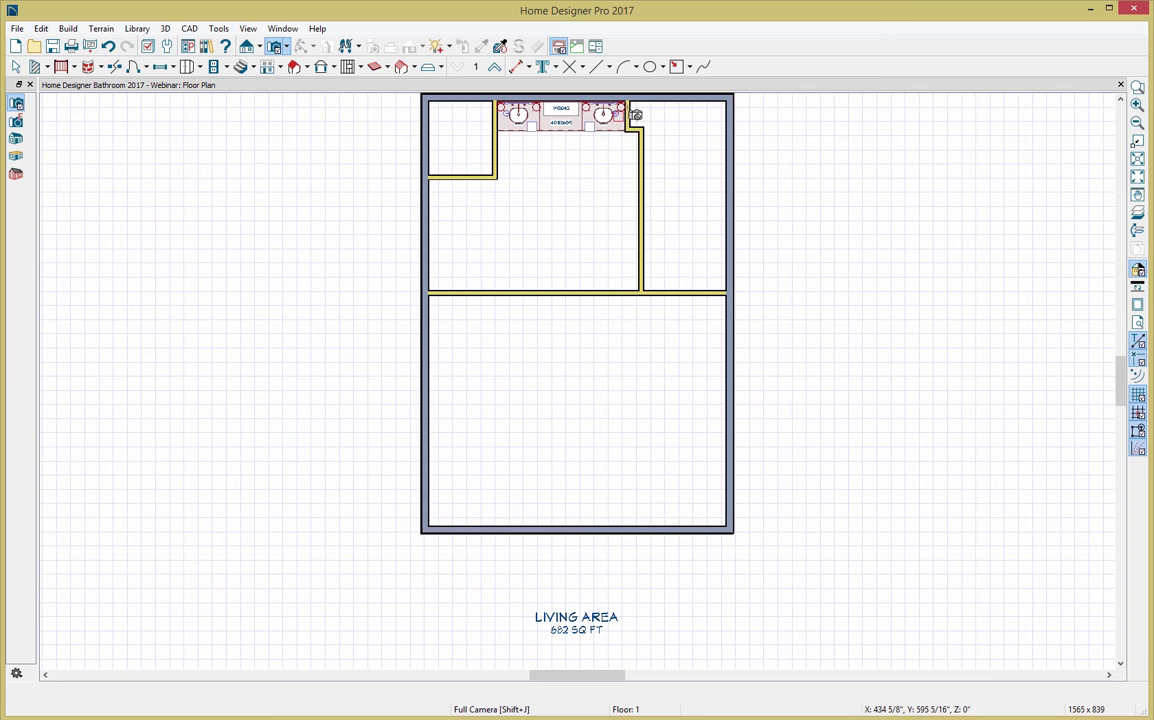
left_click_drag(623, 137, 620, 290)
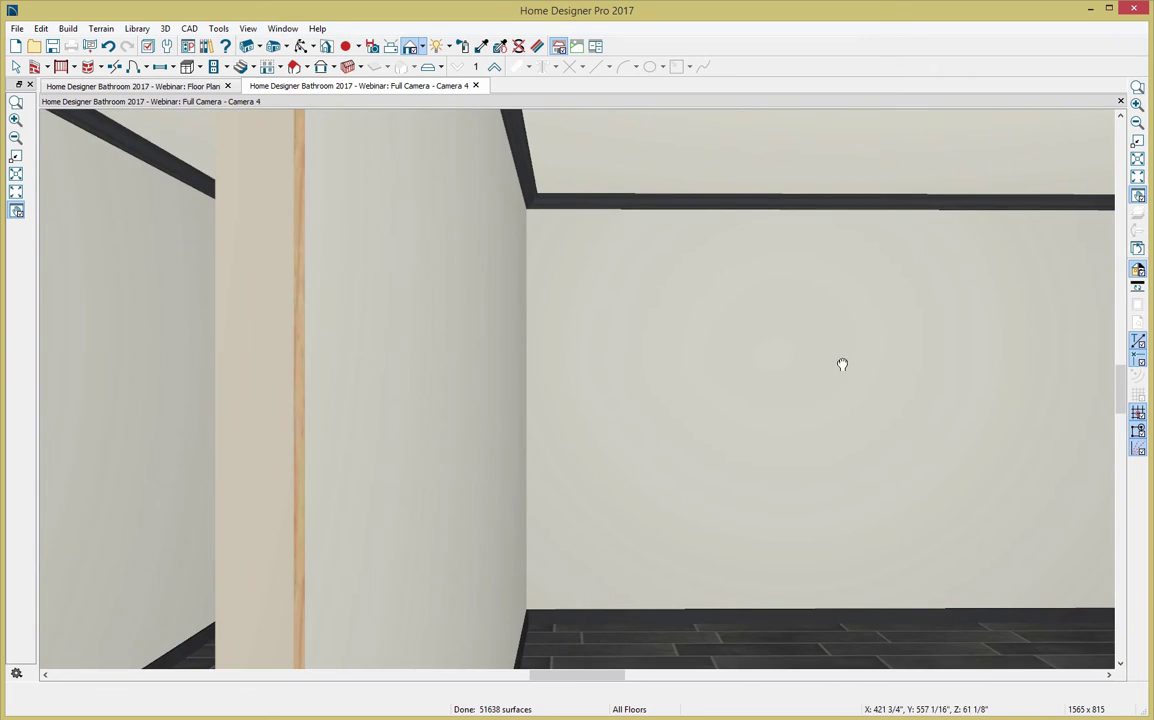
left_click_drag(842, 364, 651, 327)
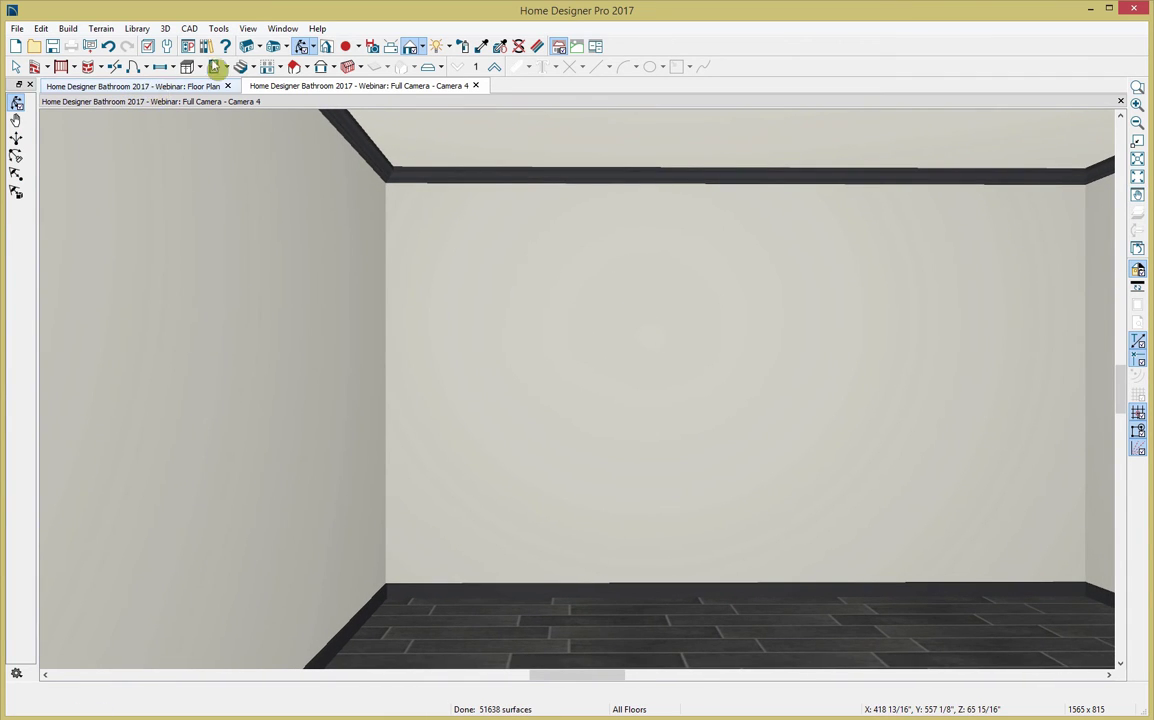
Tile the floor plan and the new camera view side by side, with the whole plan framed
left_click(281, 28)
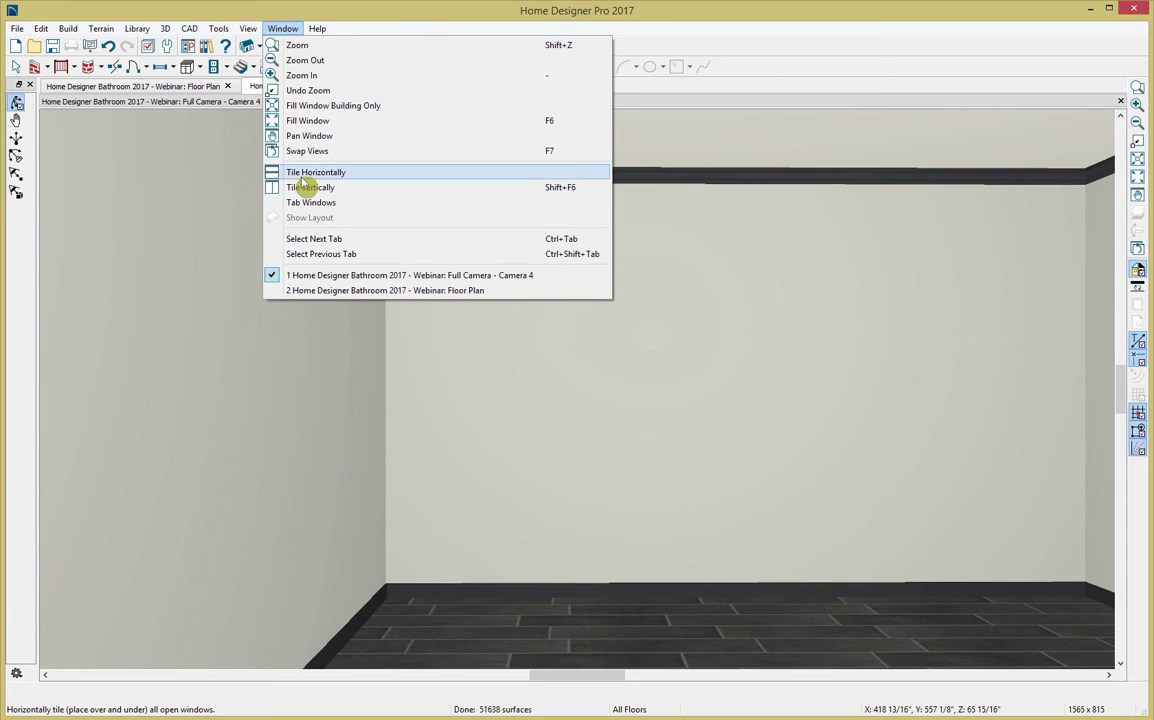
left_click(160, 86)
left_click_drag(160, 86, 155, 147)
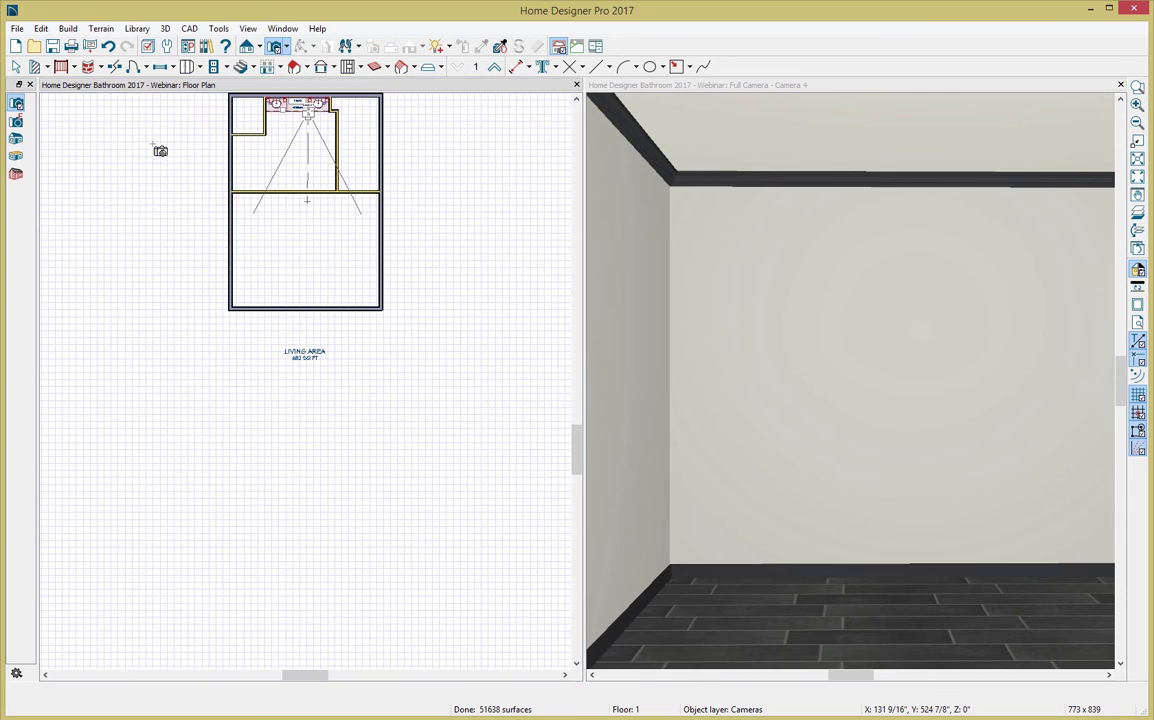
left_click(1136, 194)
middle_click_drag(258, 190, 241, 255)
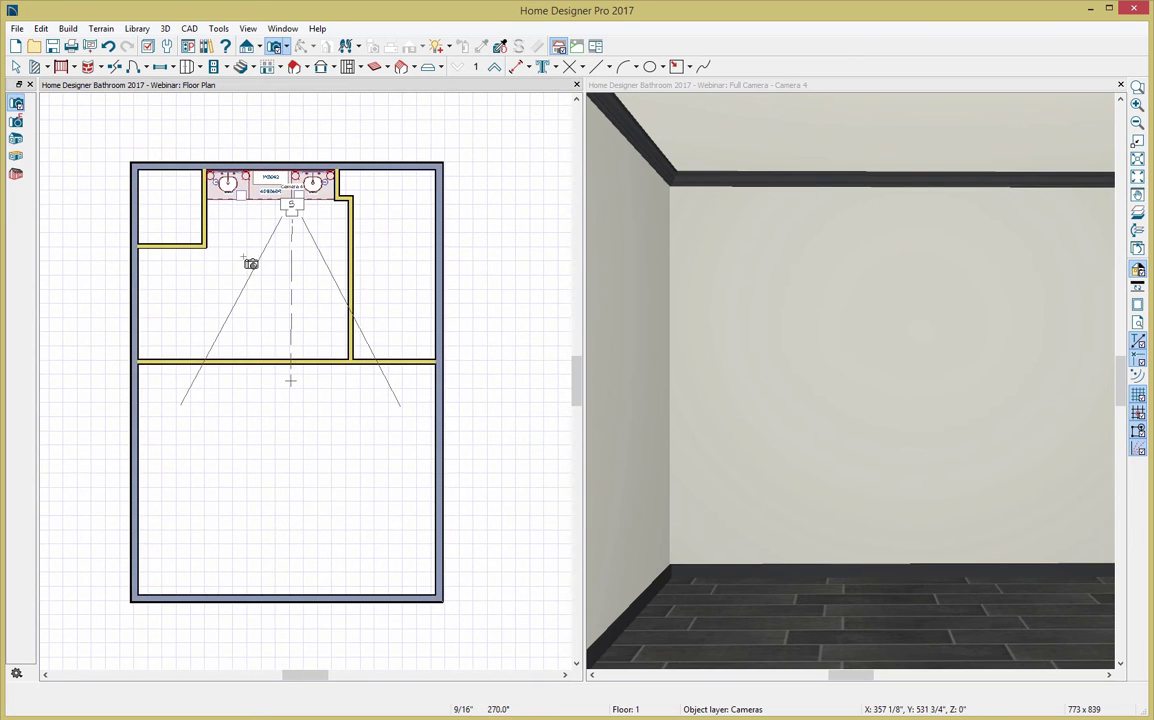
scroll(238, 249, "up", 1)
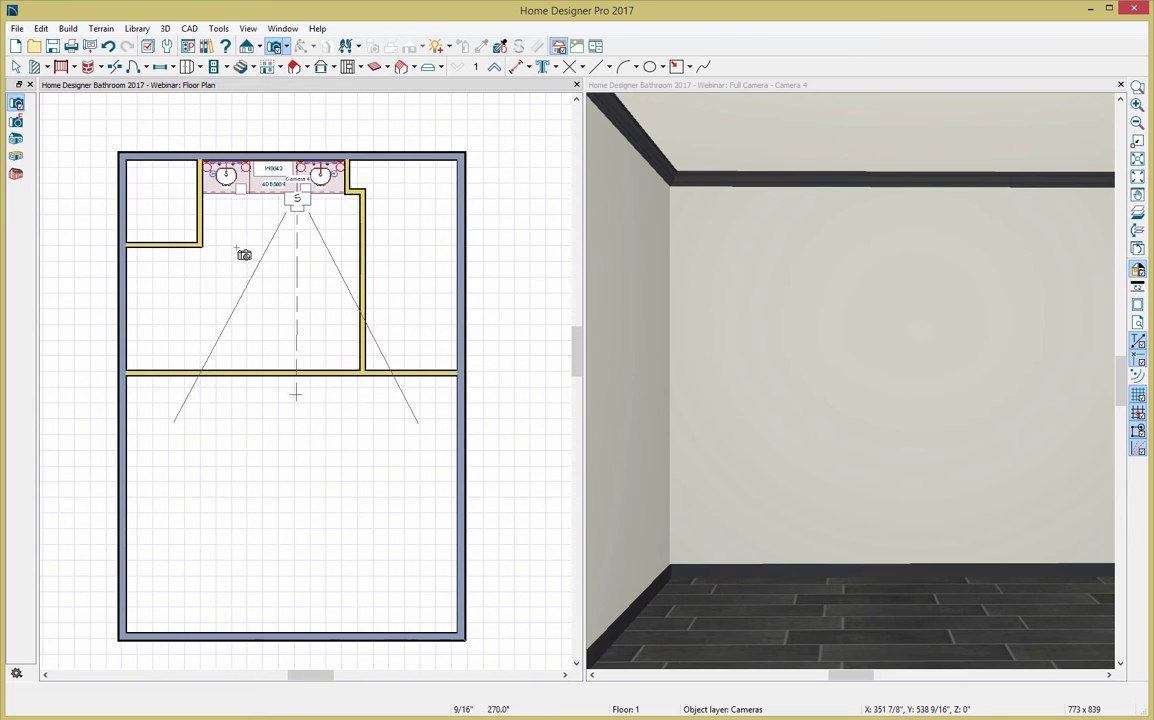
Draw an interior wall about 5' long up from the cross wall, and a stub wall about 1'-5 1/2" long off the right partition
left_click(34, 68)
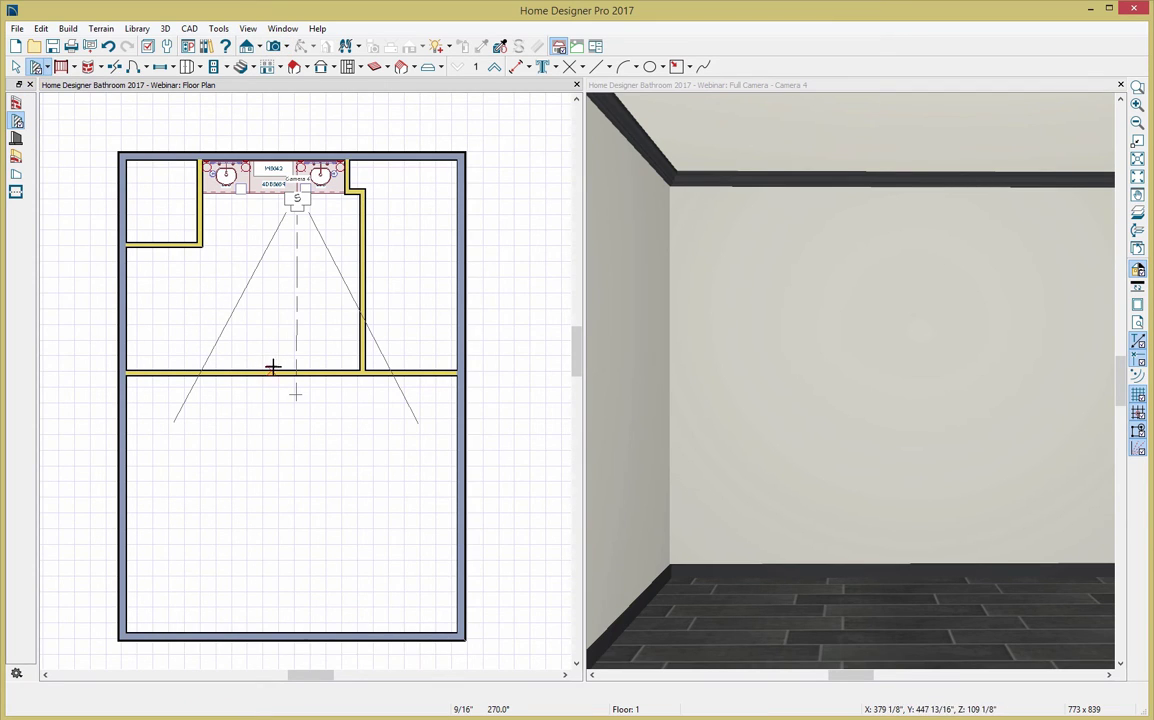
left_click_drag(277, 367, 280, 292)
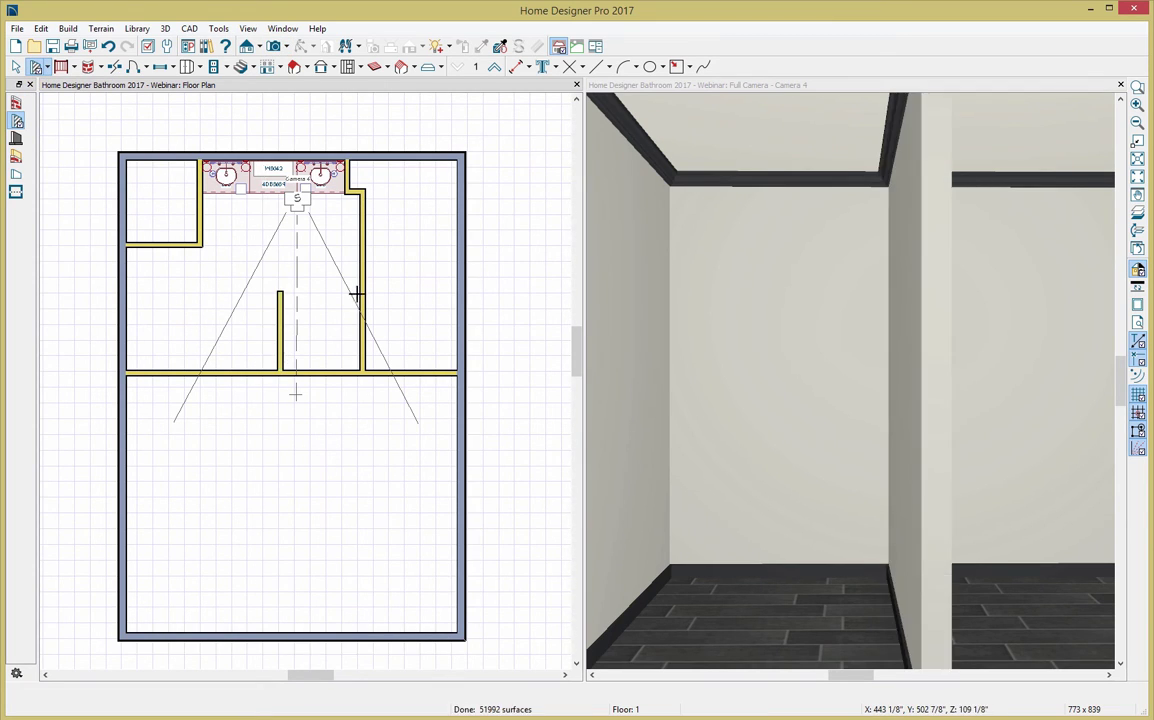
left_click_drag(354, 294, 338, 294)
key("space")
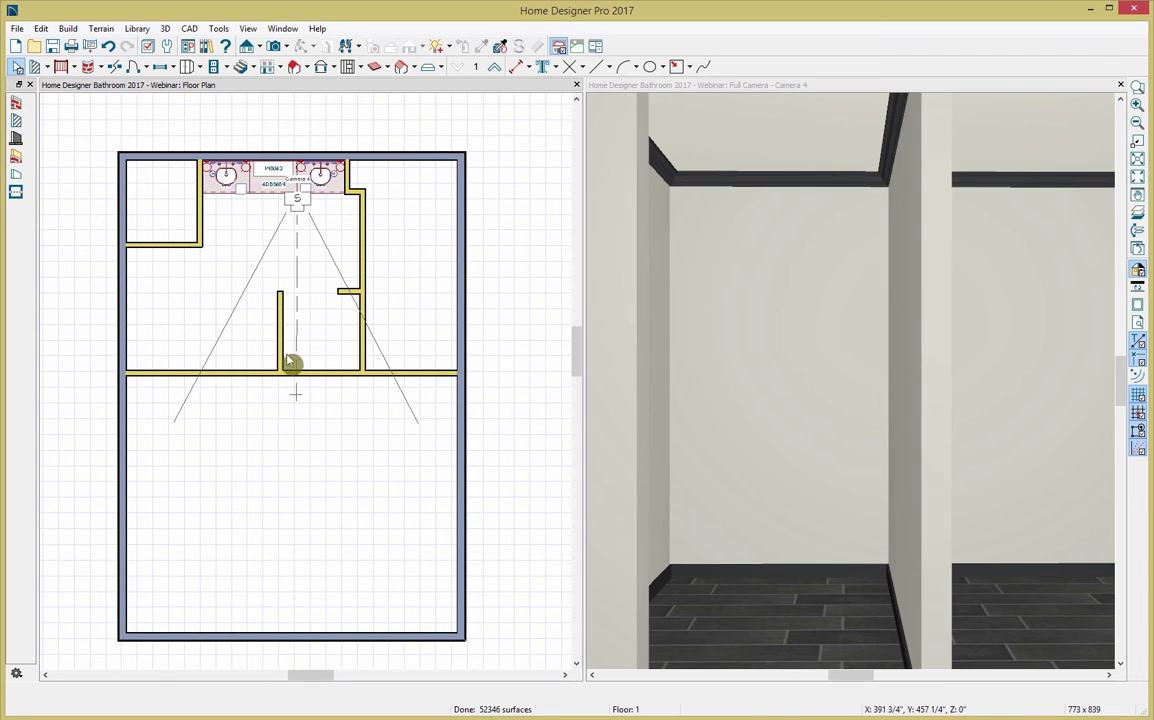
Place the new long wall 5' 1/4" from the right partition and set its length to 5'8"
left_click(281, 358)
left_click(313, 343)
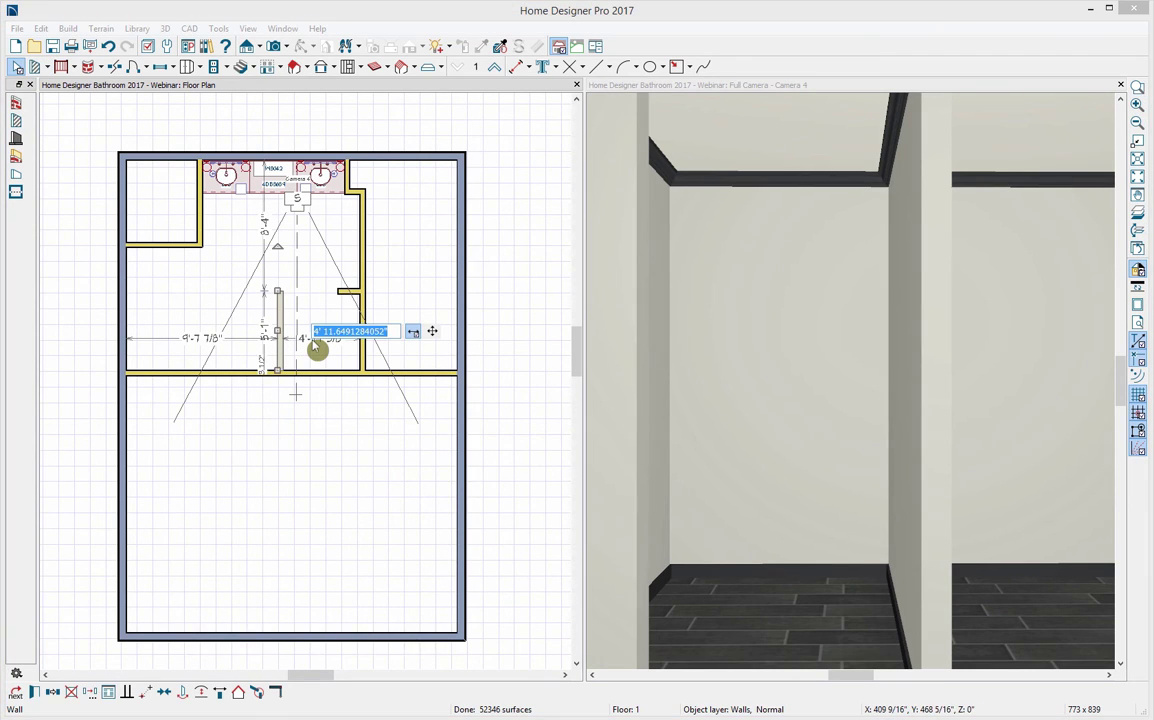
type("5' 1/4")
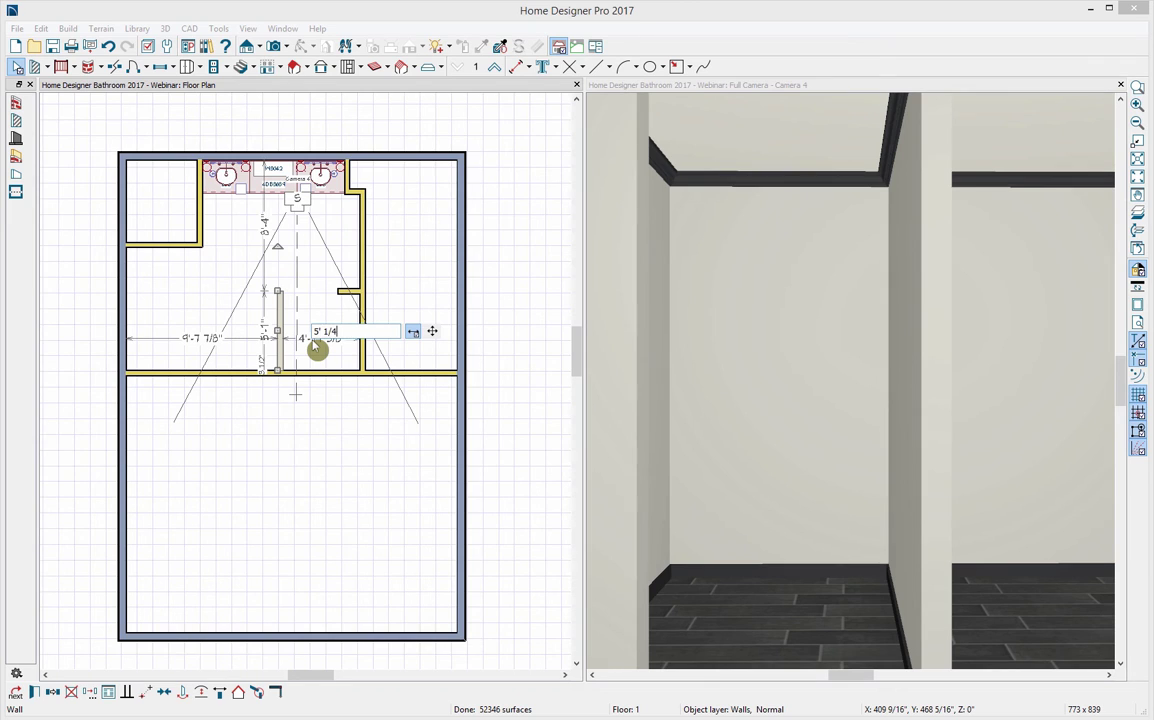
key("Return")
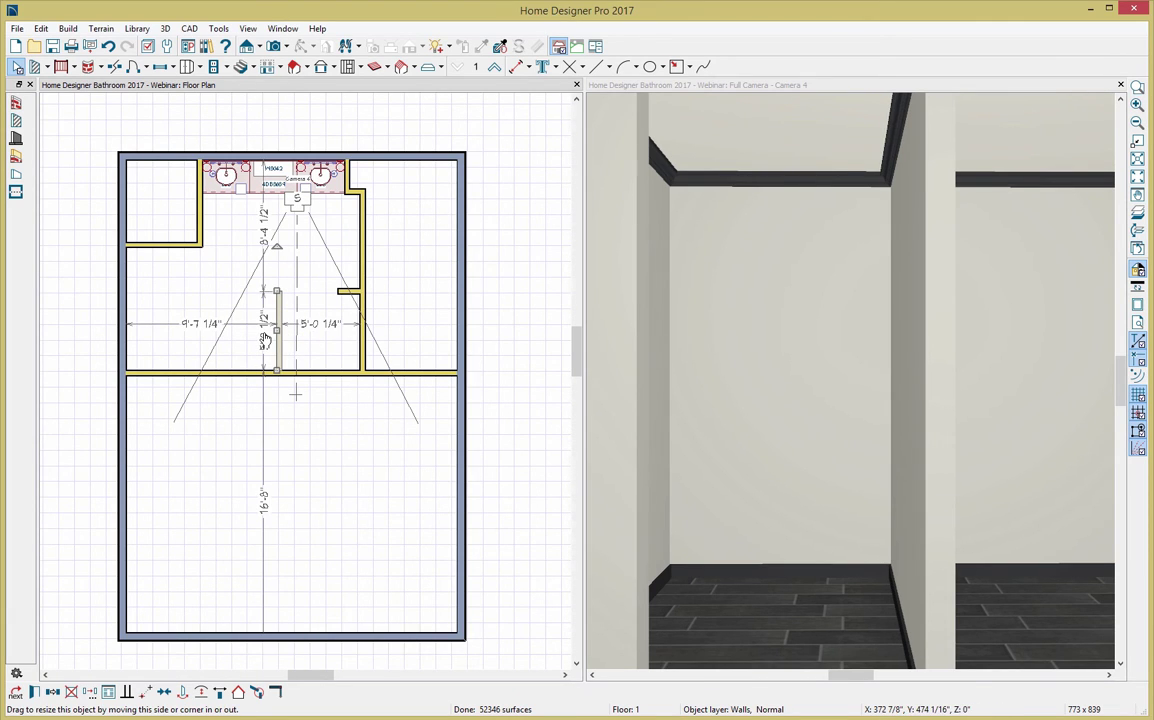
left_click(265, 338)
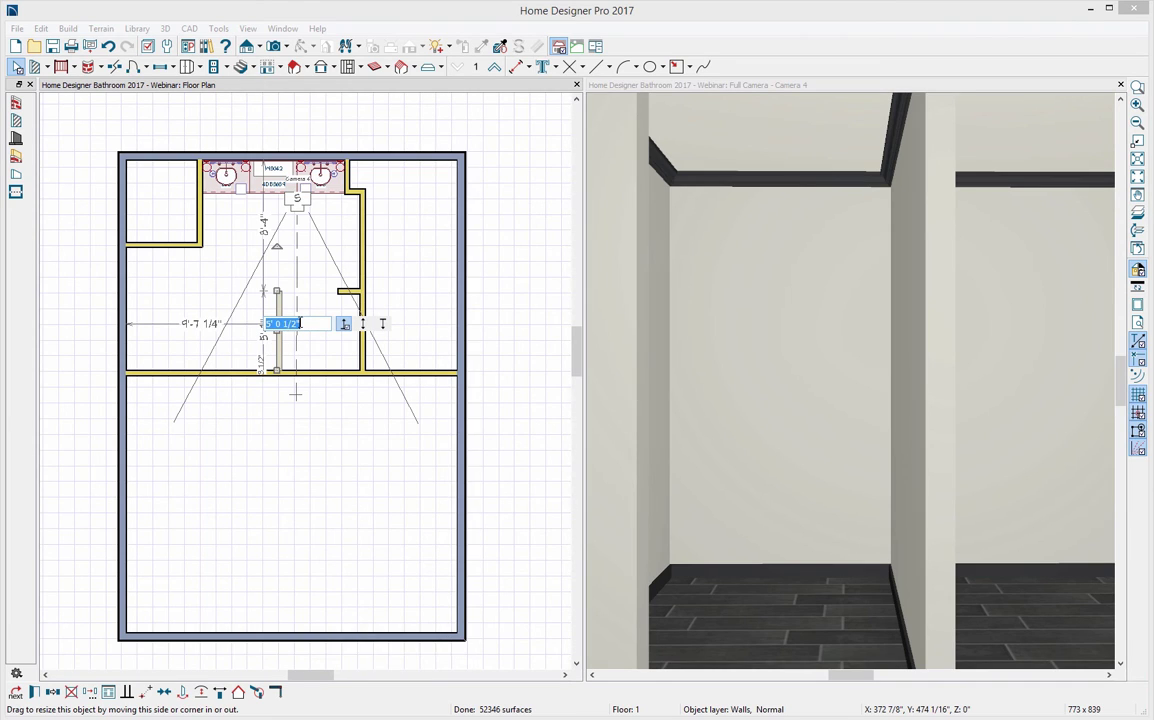
type("5'8")
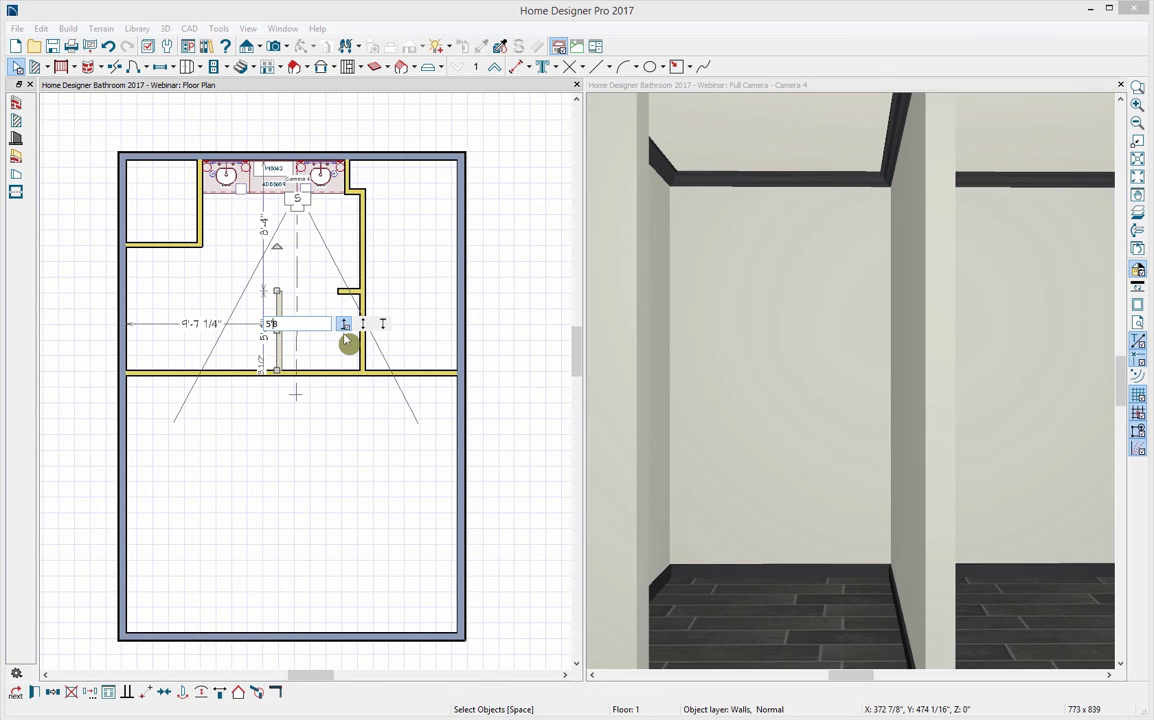
key("Return")
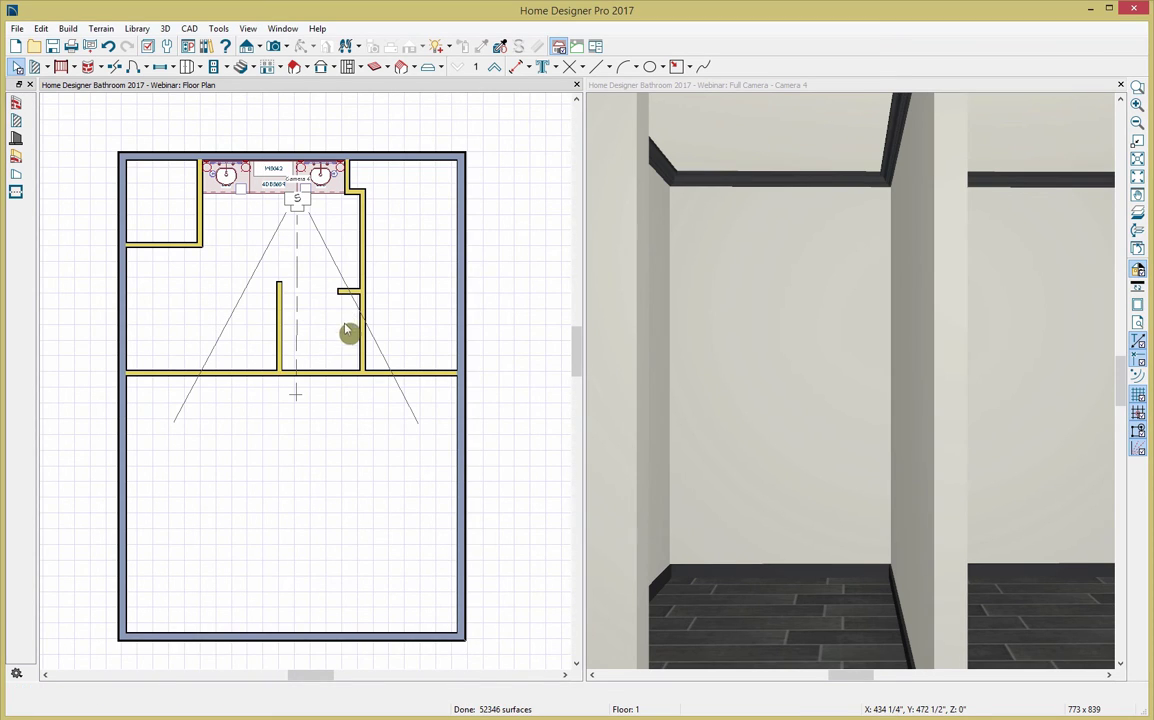
Move the short stub wall up slightly, closer to the level of the long wall's free end
left_click(346, 291)
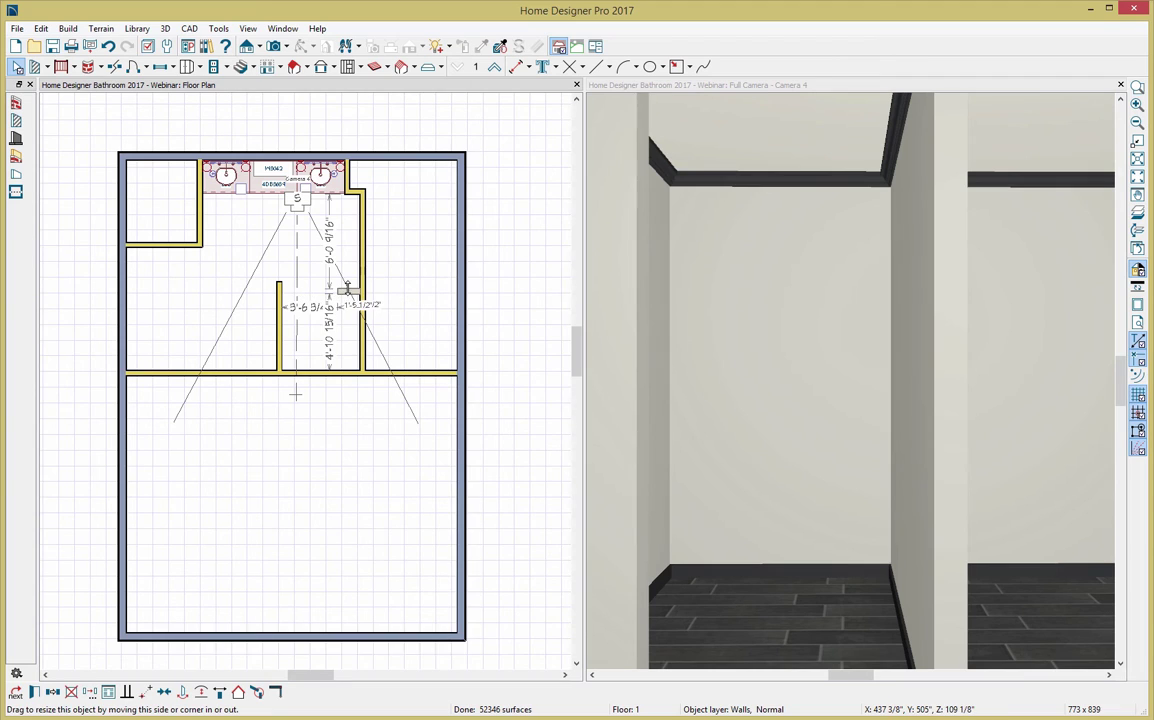
left_click_drag(348, 286, 348, 285)
key("Escape")
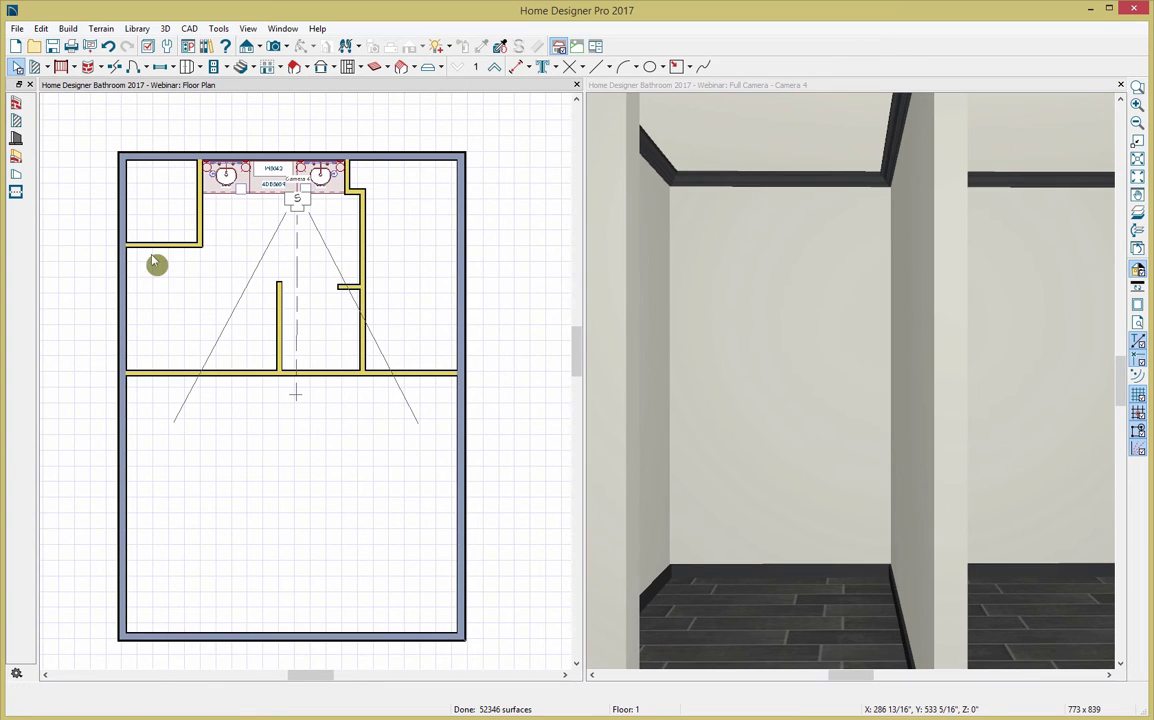
Draw a half wall about 5' long between the new long wall and the right partition, about 2'-6 3/4" from the cross wall
left_click(16, 177)
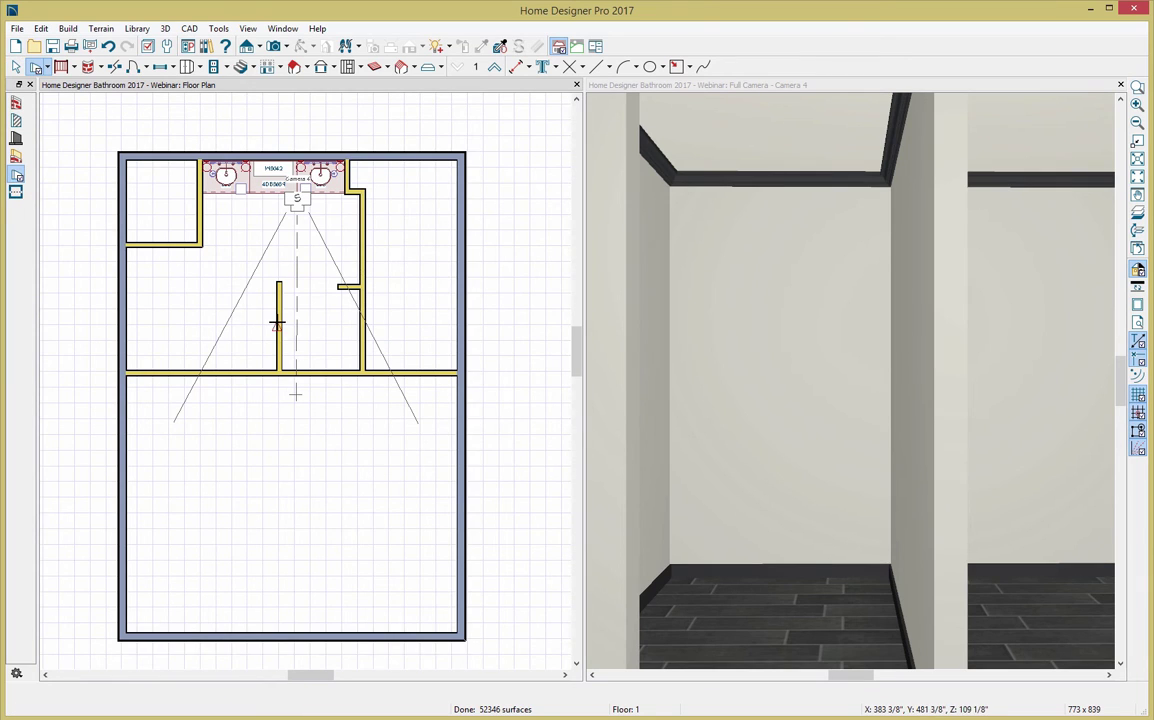
left_click_drag(279, 326, 364, 326)
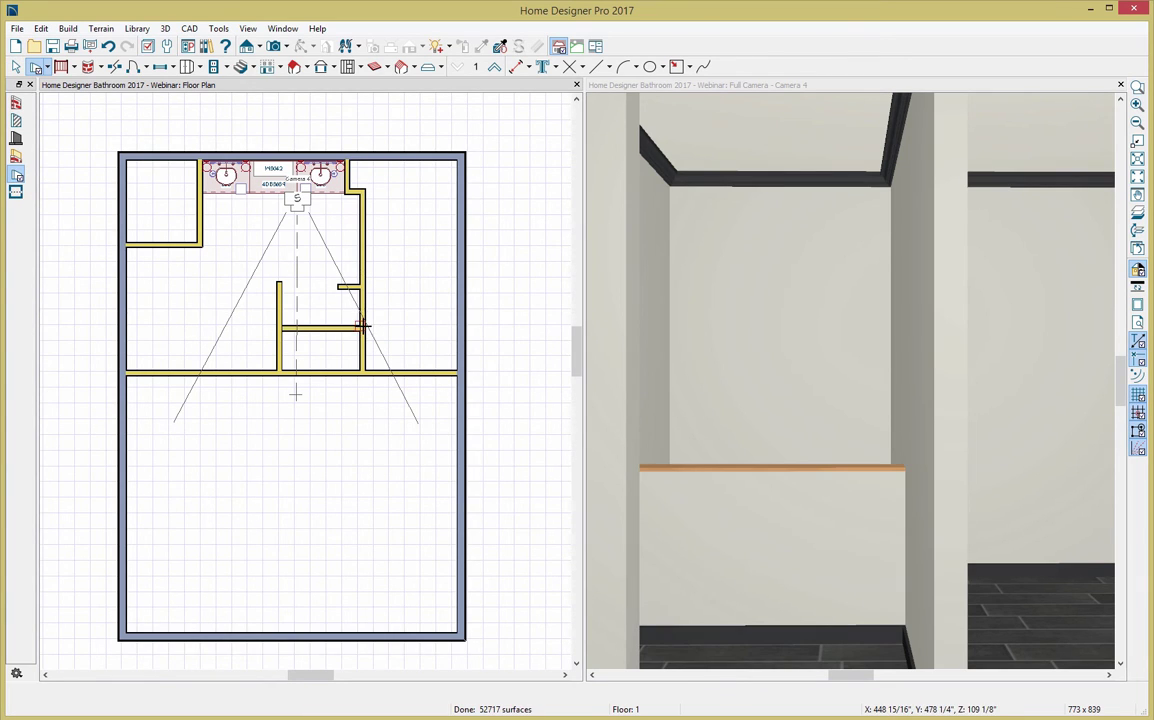
Change the wall type of the half wall between the long wall and the right partition to Glass Shower
left_click(345, 327)
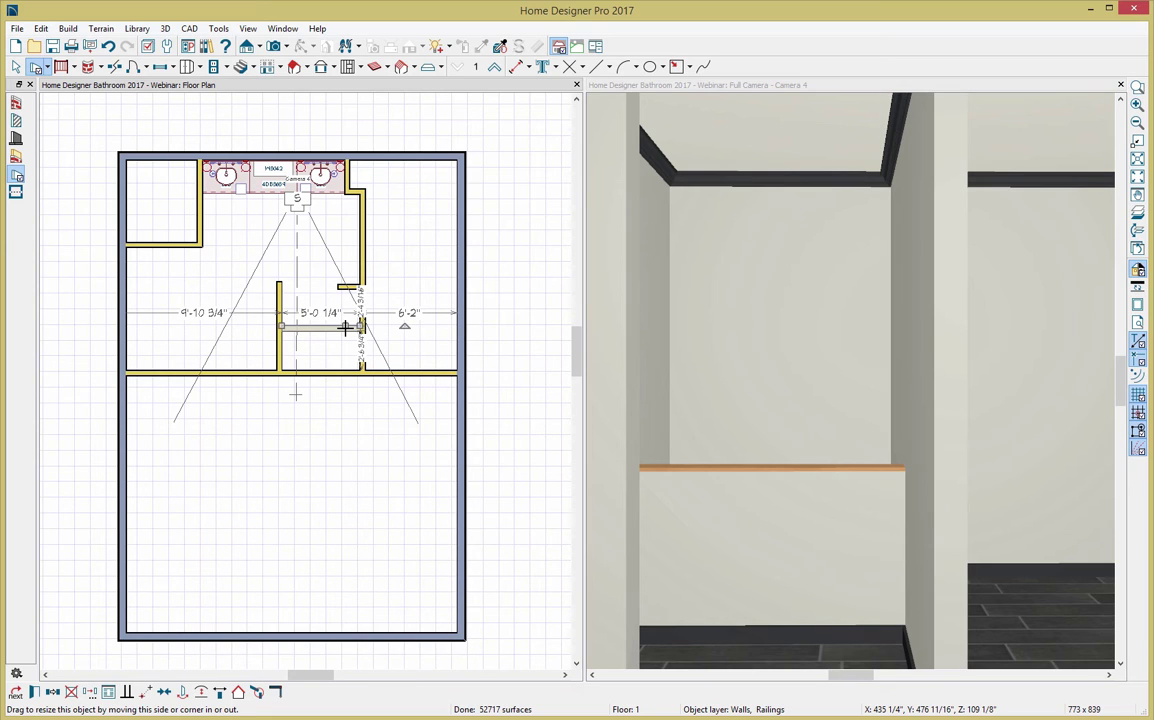
double_click(345, 327)
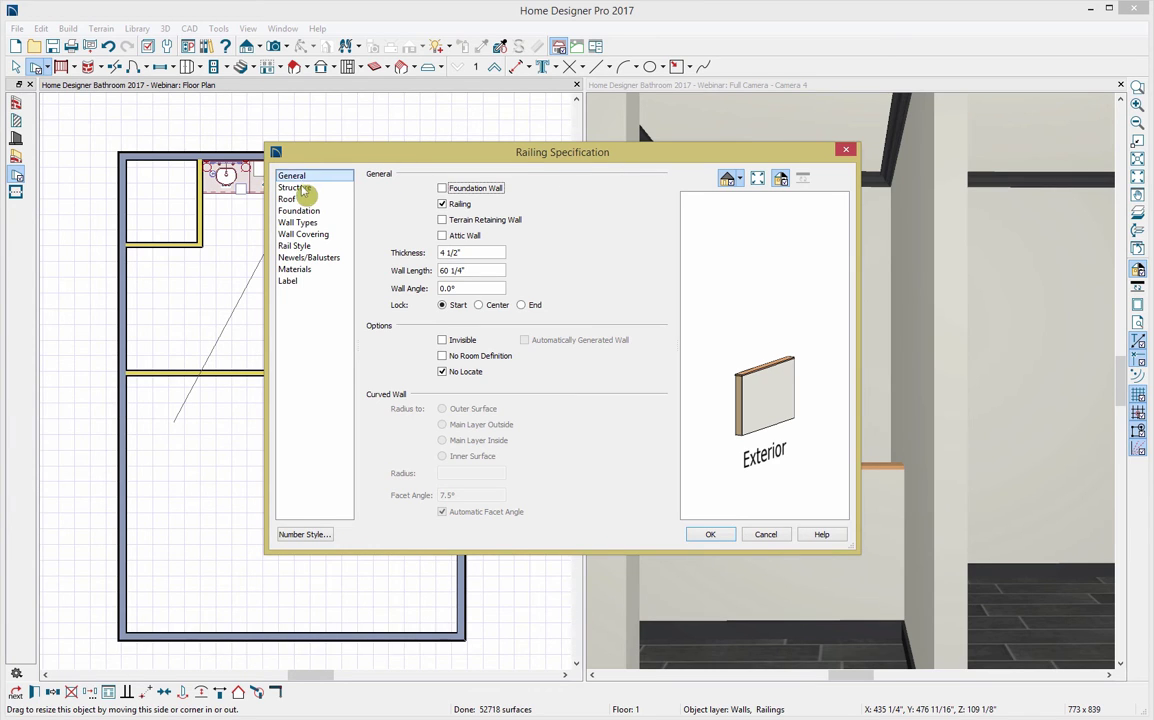
left_click(298, 222)
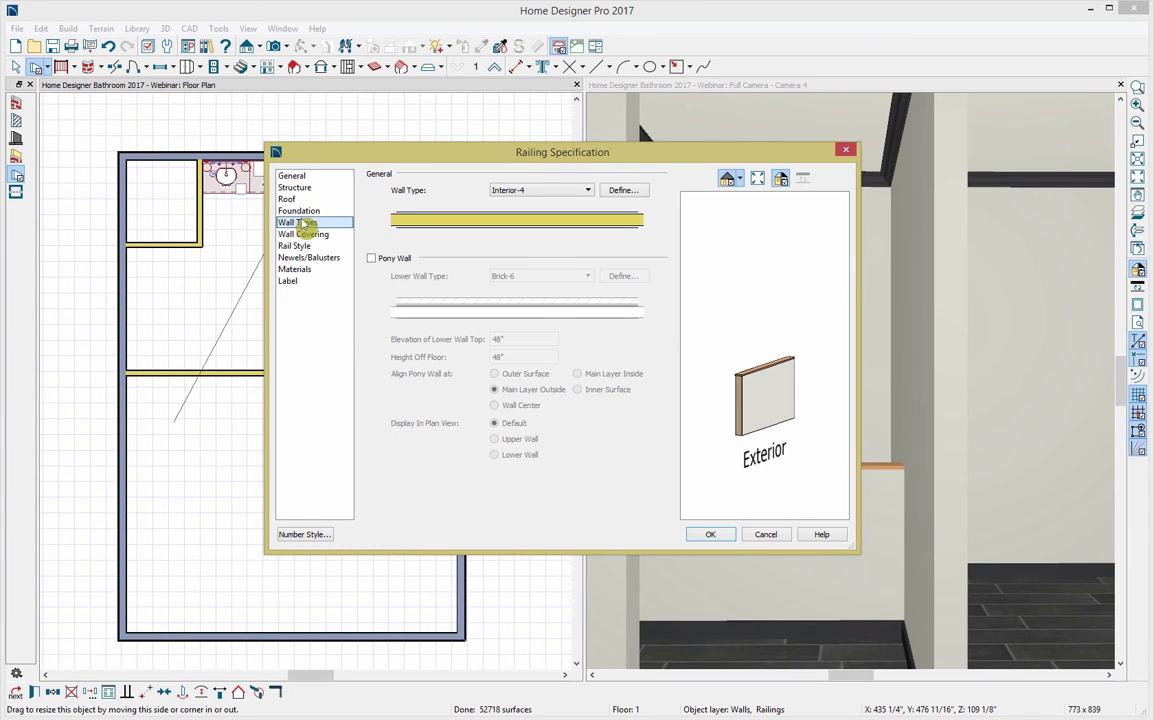
left_click(530, 190)
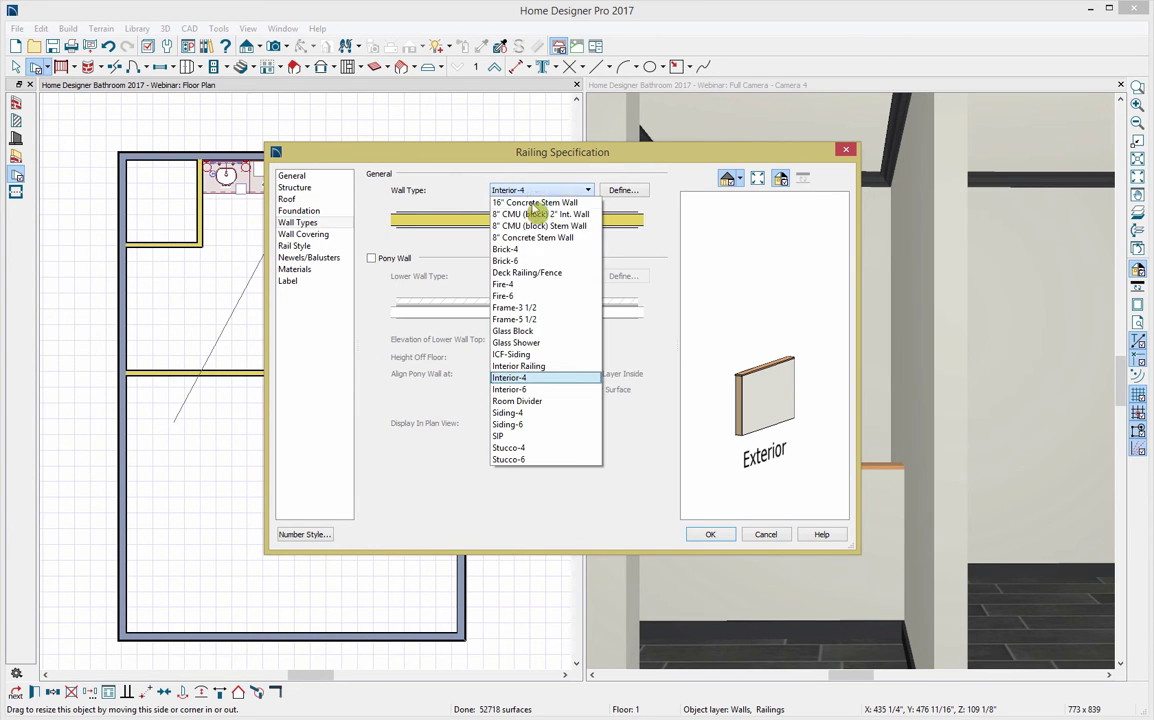
left_click(558, 342)
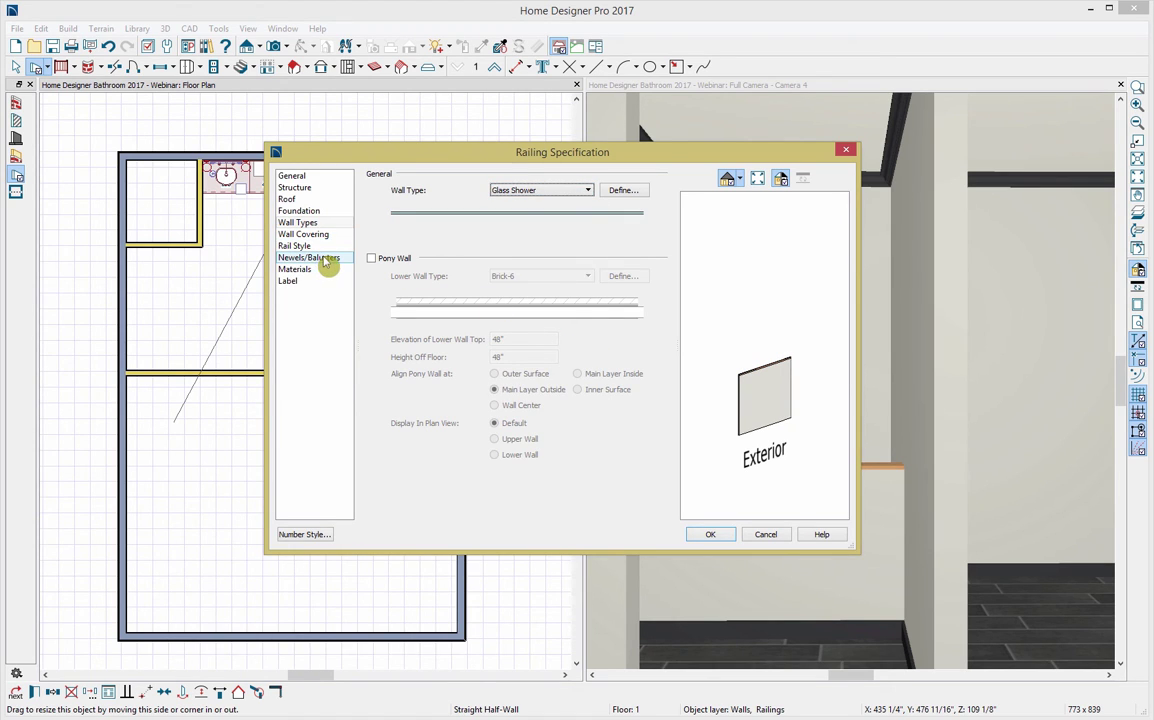
Set the half wall's railing height to 95"
left_click(327, 258)
double_click(437, 190)
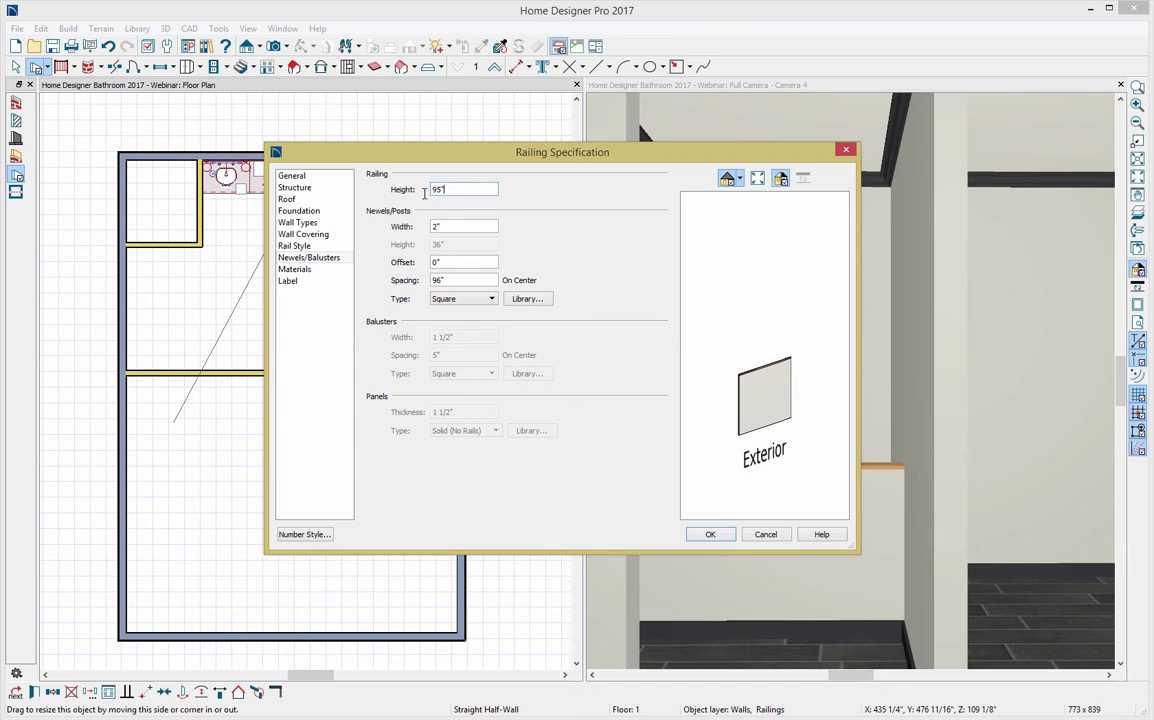
type("95")
key("Tab")
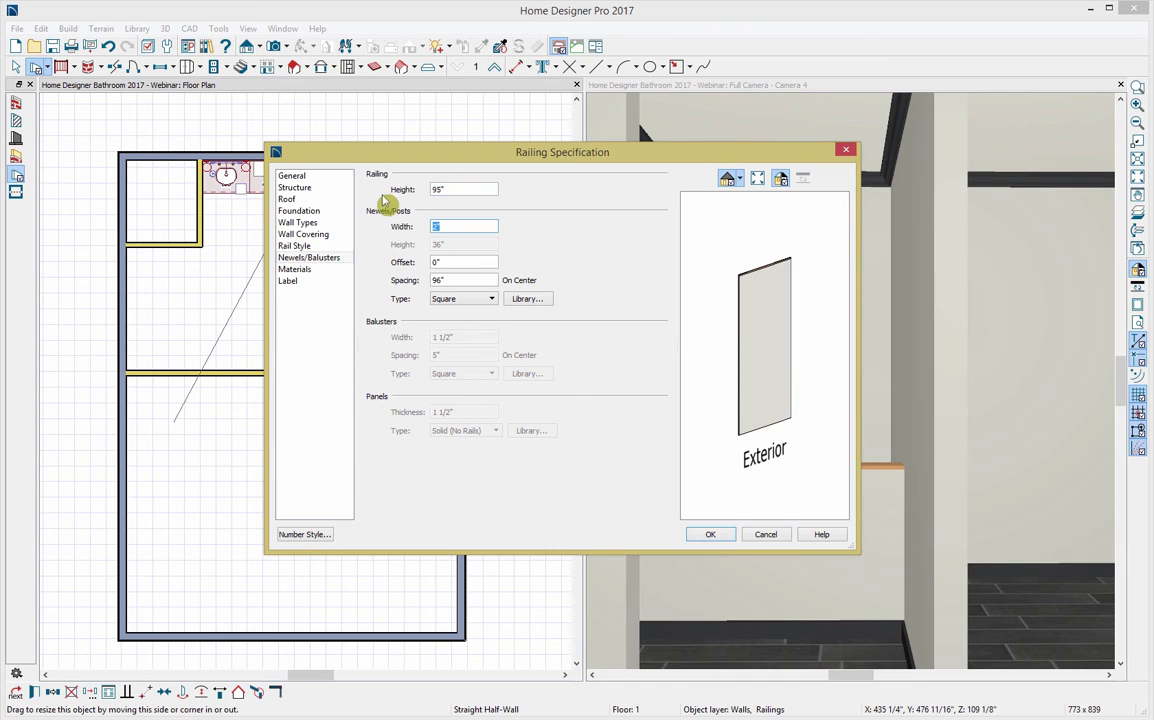
Find the Glass Standard material with the search word "standard" and assign it to the half wall's exterior surface
left_click(296, 269)
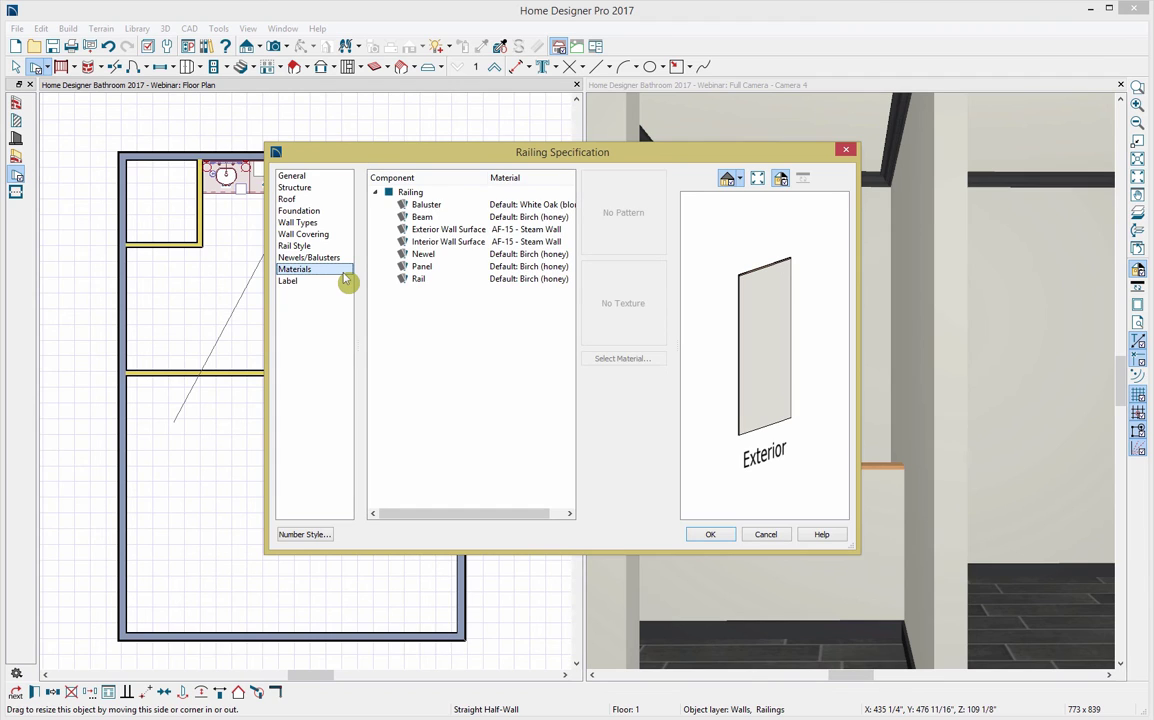
left_click(432, 229)
left_click(623, 358)
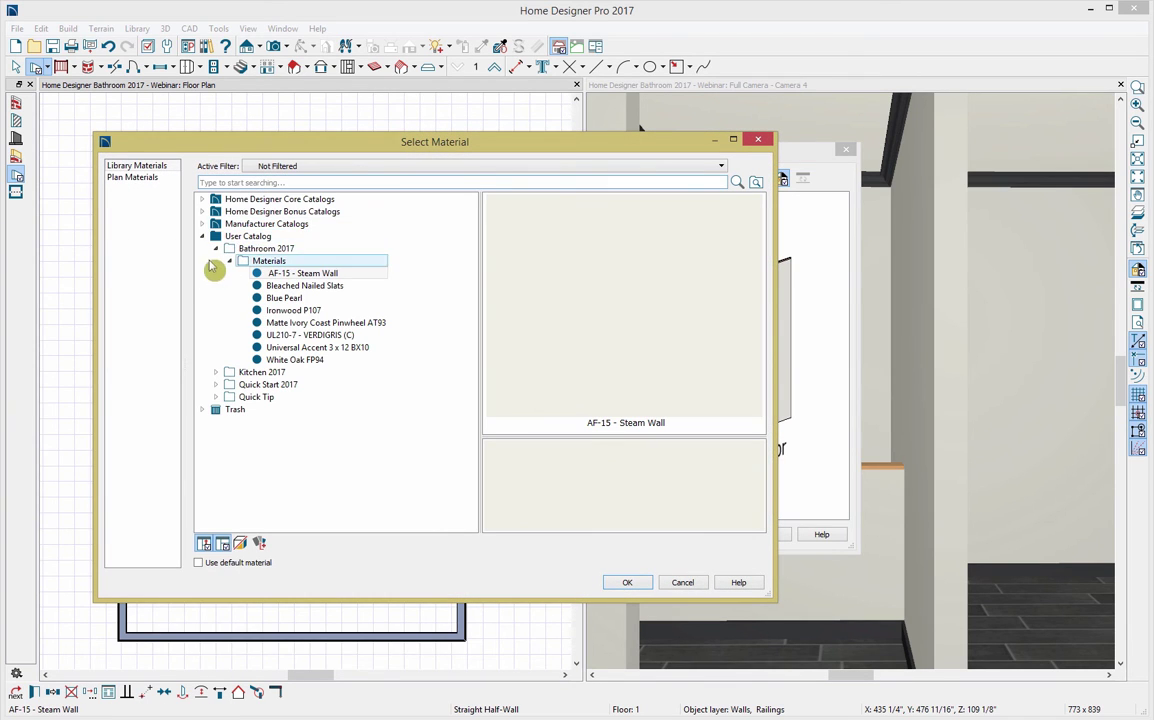
left_click(202, 237)
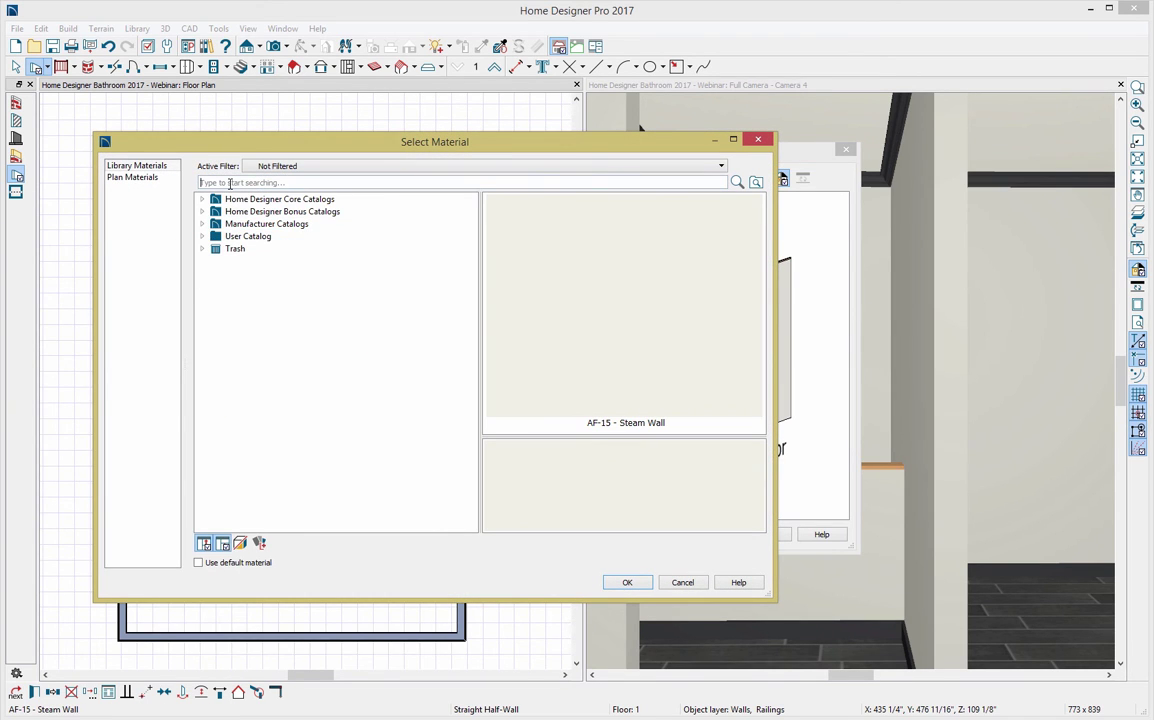
type("standard")
key("Return")
left_click(265, 440)
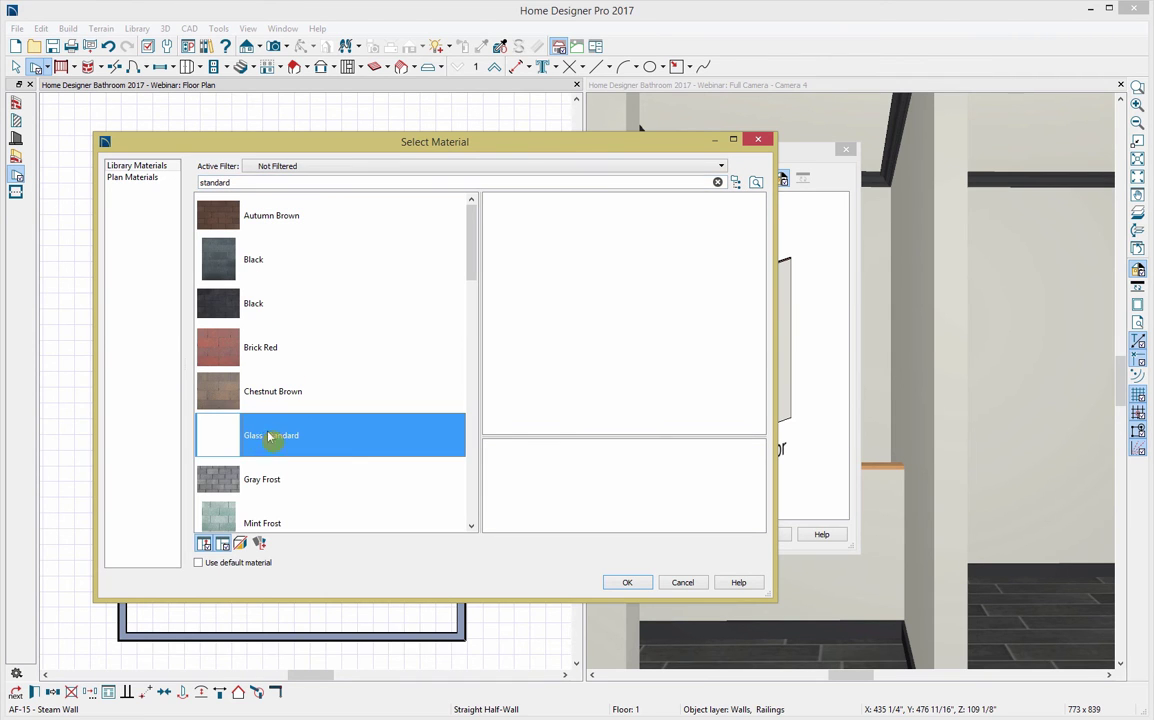
left_click(624, 585)
Assign the Glass Standard material to the half wall's interior surface as well and apply the wall specification
left_click(470, 243)
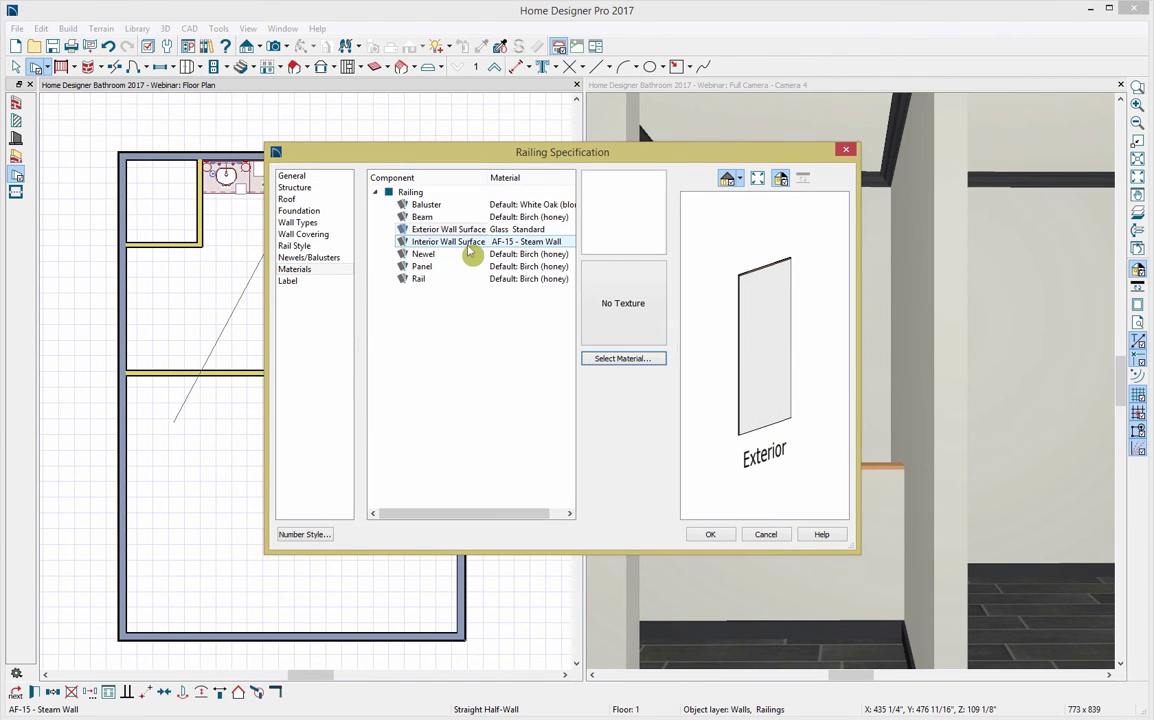
left_click(622, 358)
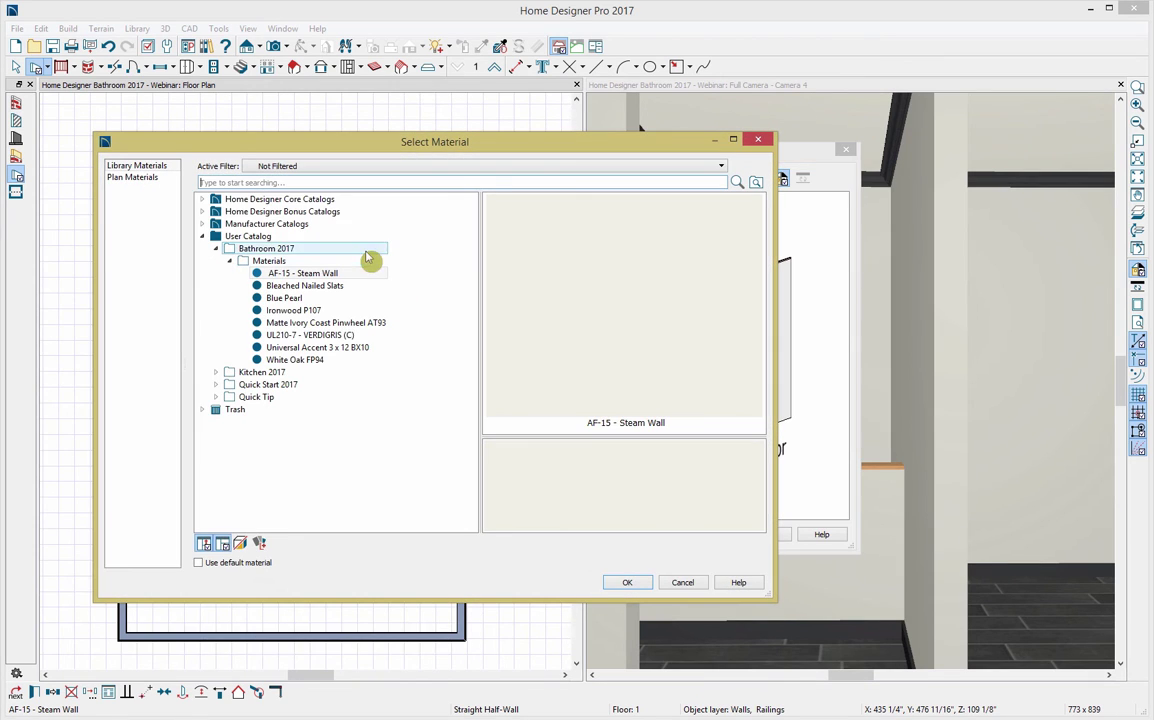
left_click(300, 183)
type("glass")
left_click_drag(240, 185, 164, 185)
type("standard")
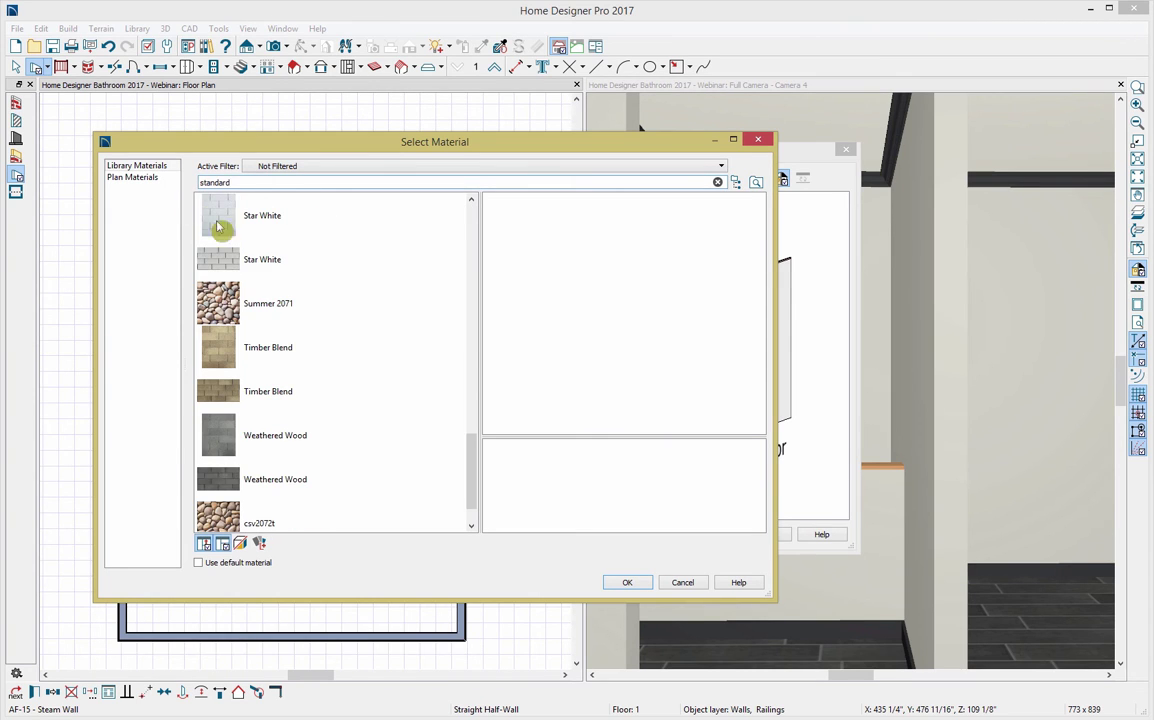
scroll(282, 376, "up", 10)
left_click(232, 446)
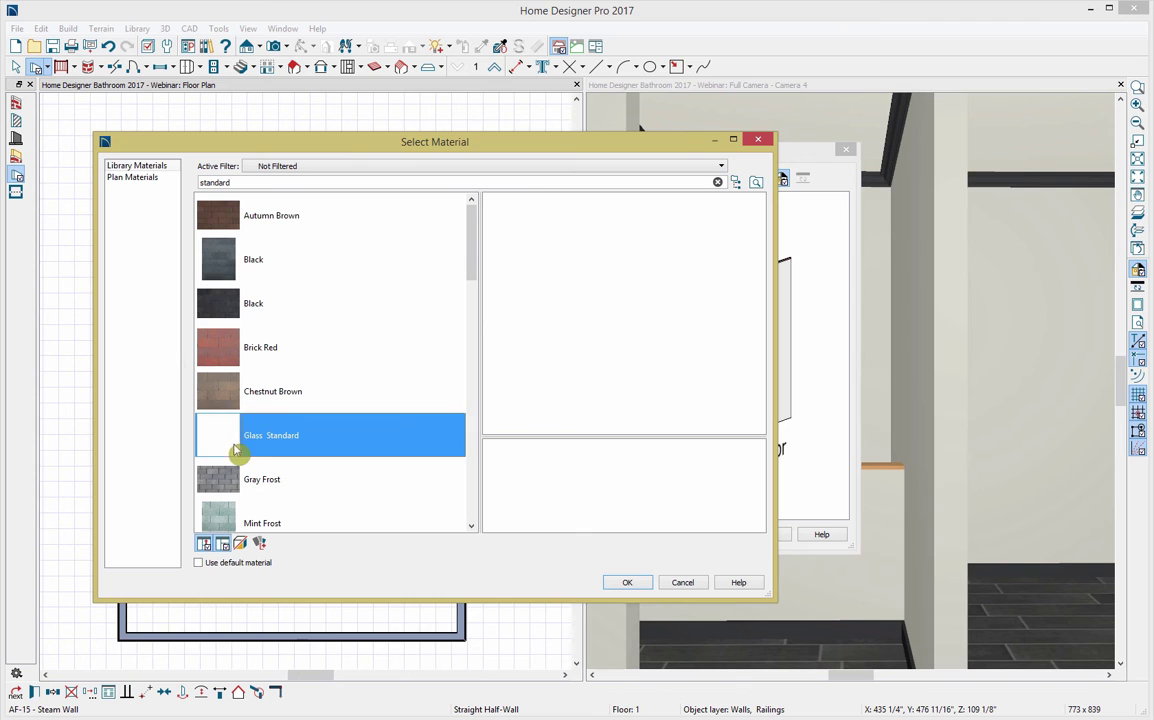
left_click(627, 582)
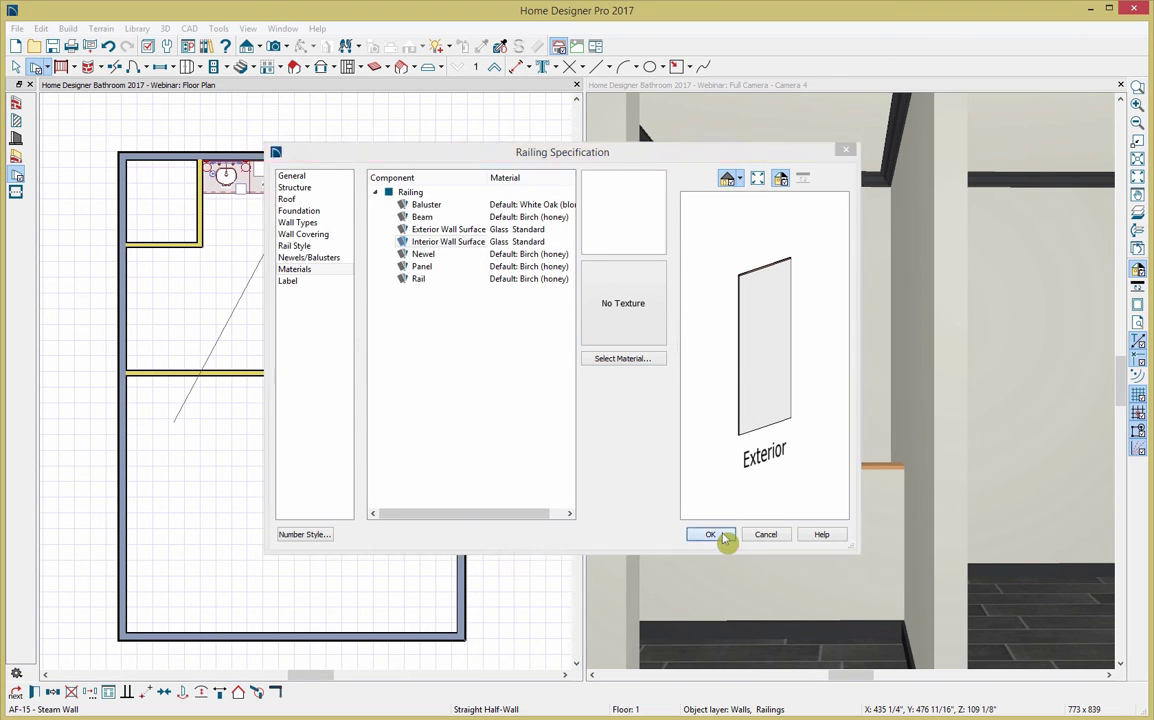
left_click(725, 539)
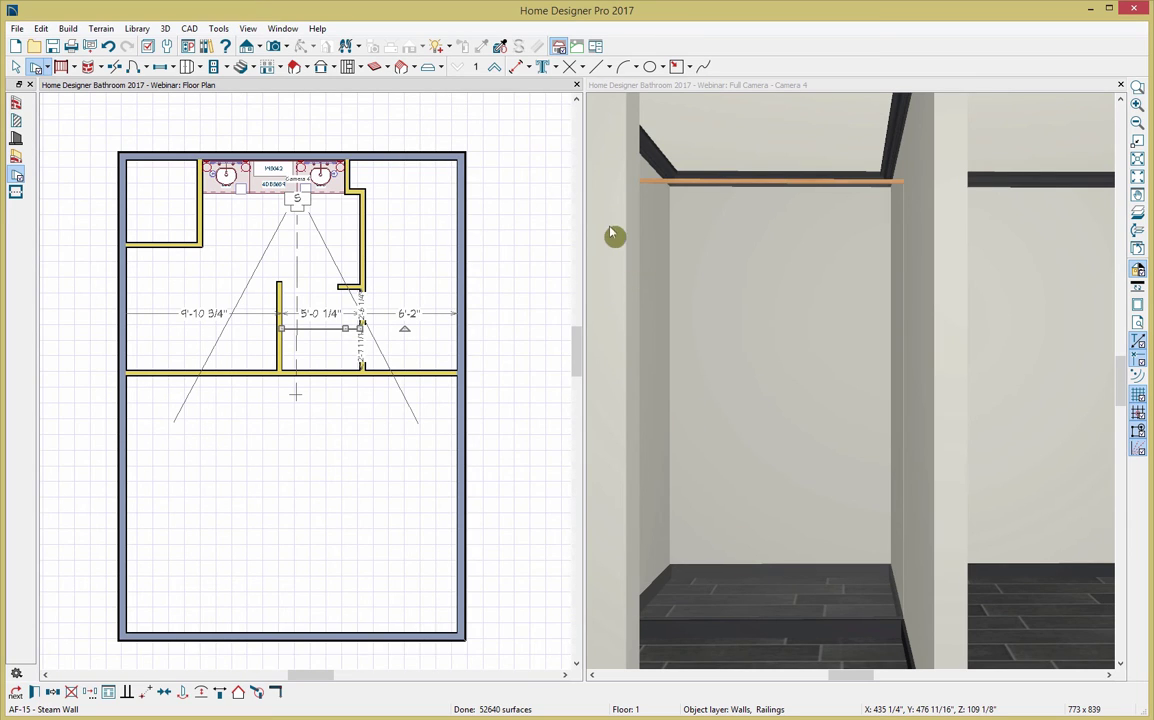
Sample the glass material from the shower wall in the camera view and paint it onto the wall's wooden top rail
left_click(675, 247)
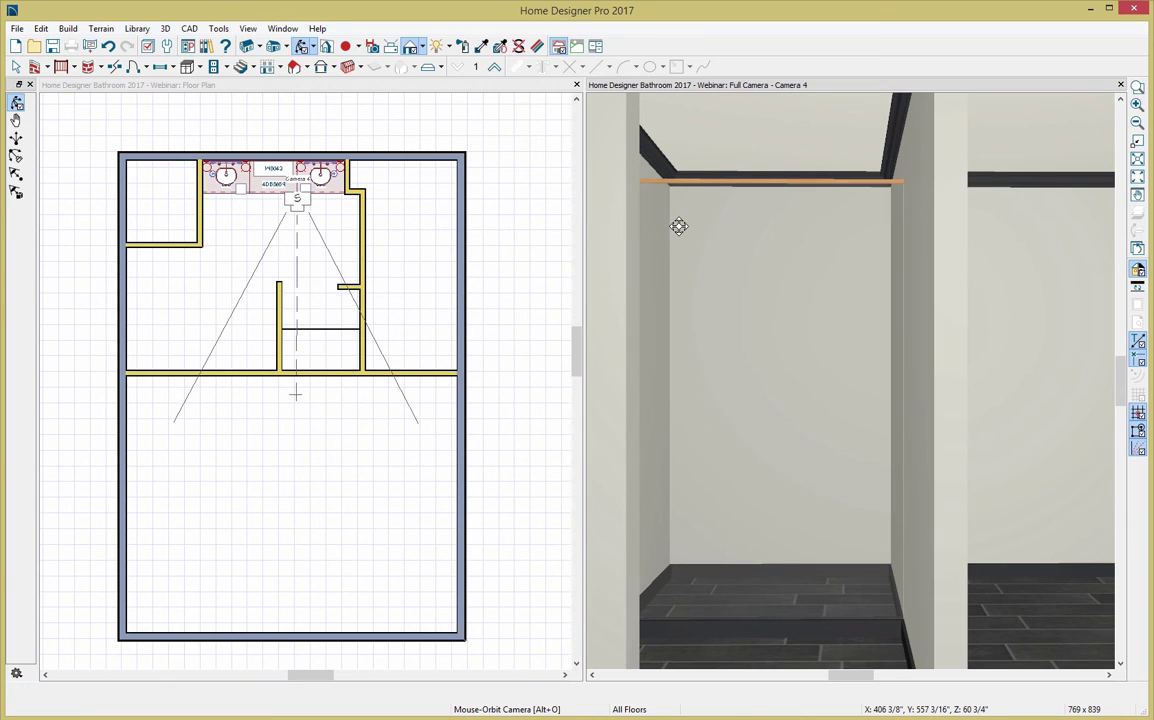
left_click(483, 50)
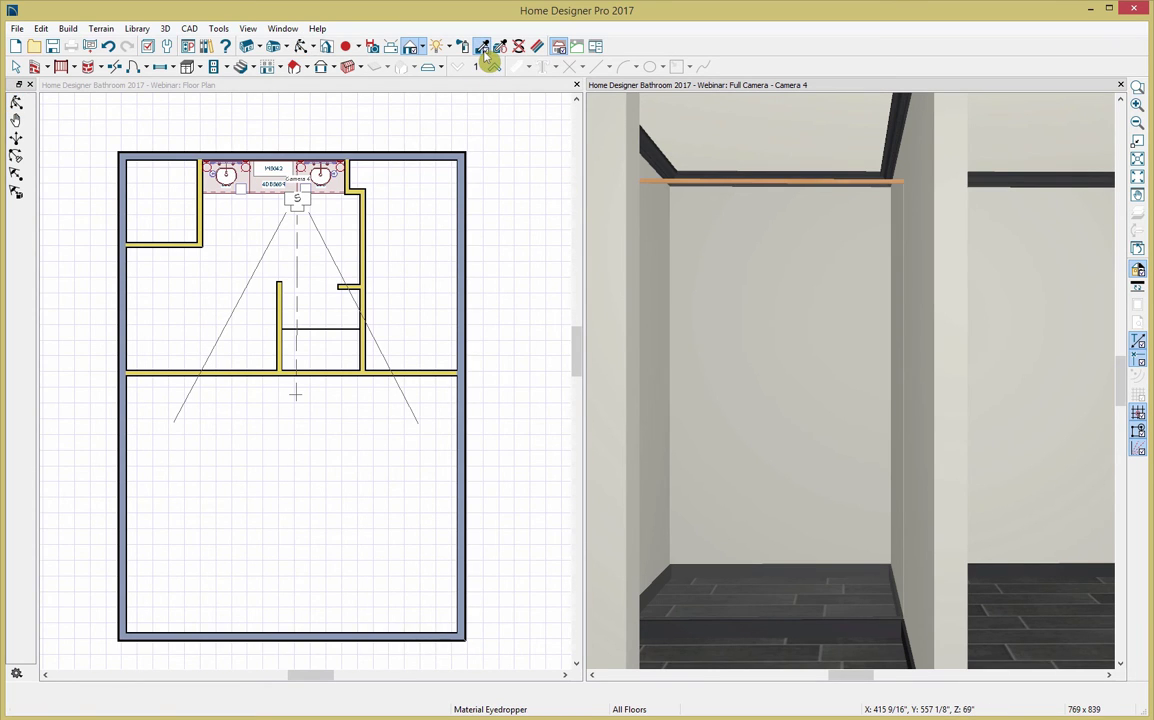
left_click(726, 213)
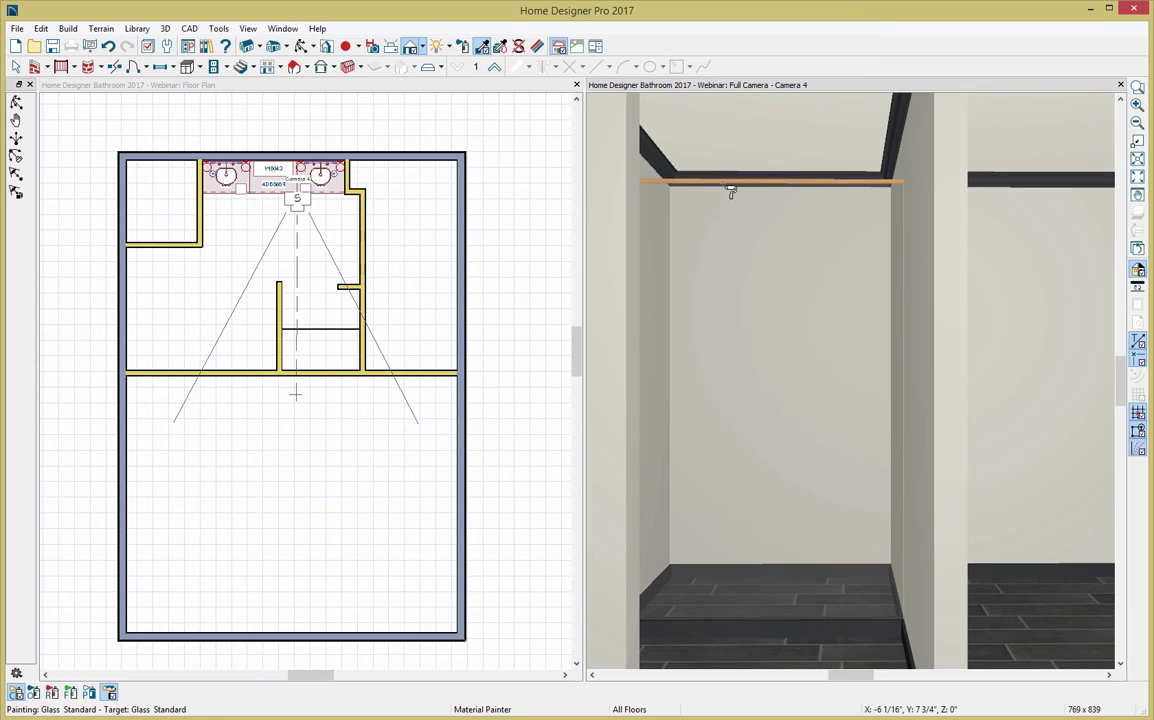
left_click(731, 193)
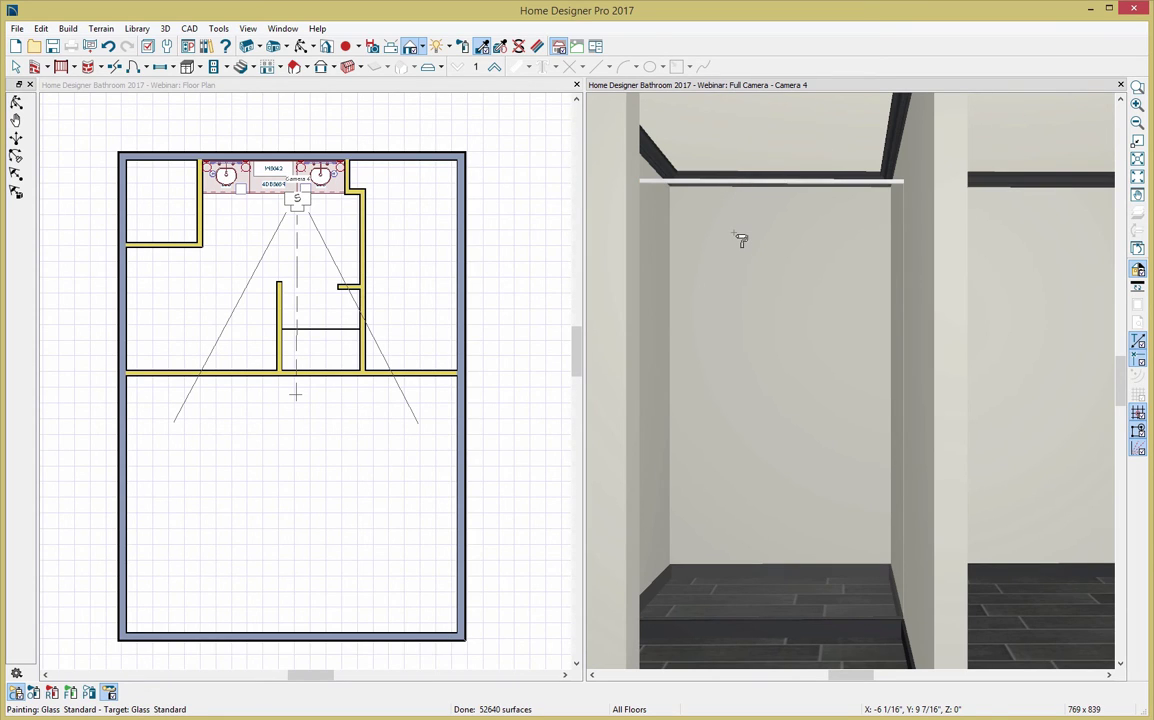
key("Escape")
Move the glass wall up in the floor plan so that it lines up with the short stub wall
scroll(745, 326, "down", 2)
middle_click_drag(740, 326, 716, 338)
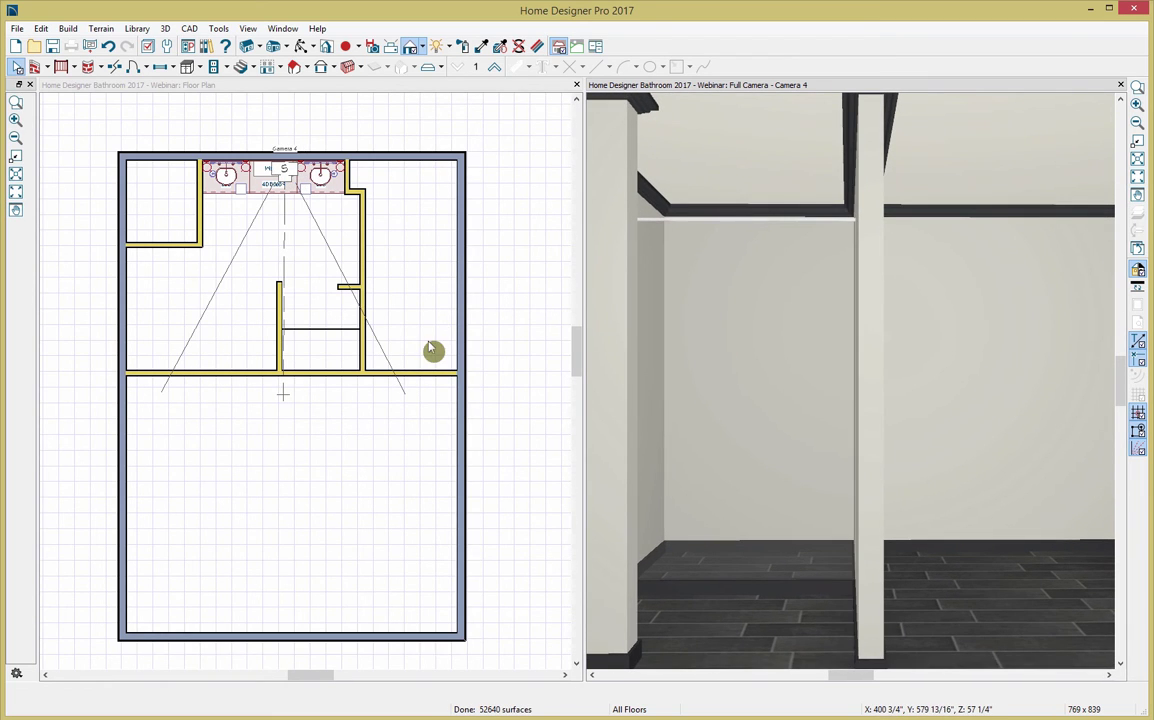
left_click(318, 342)
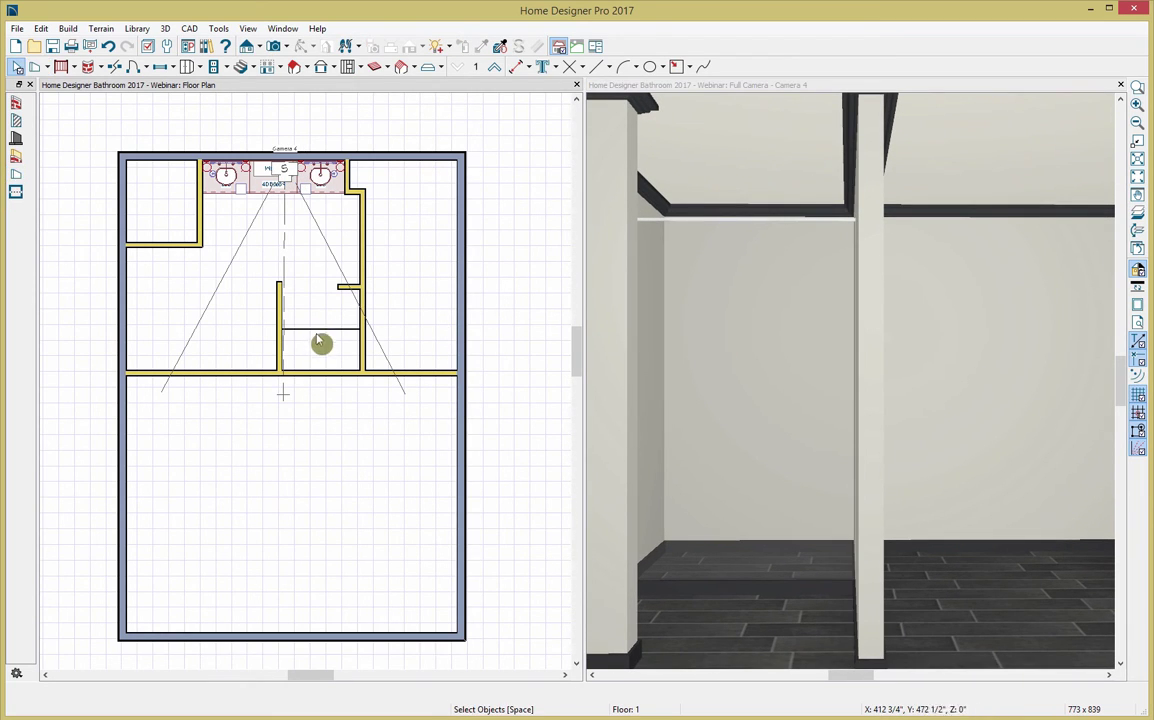
left_click(320, 331)
left_click_drag(320, 334, 326, 296)
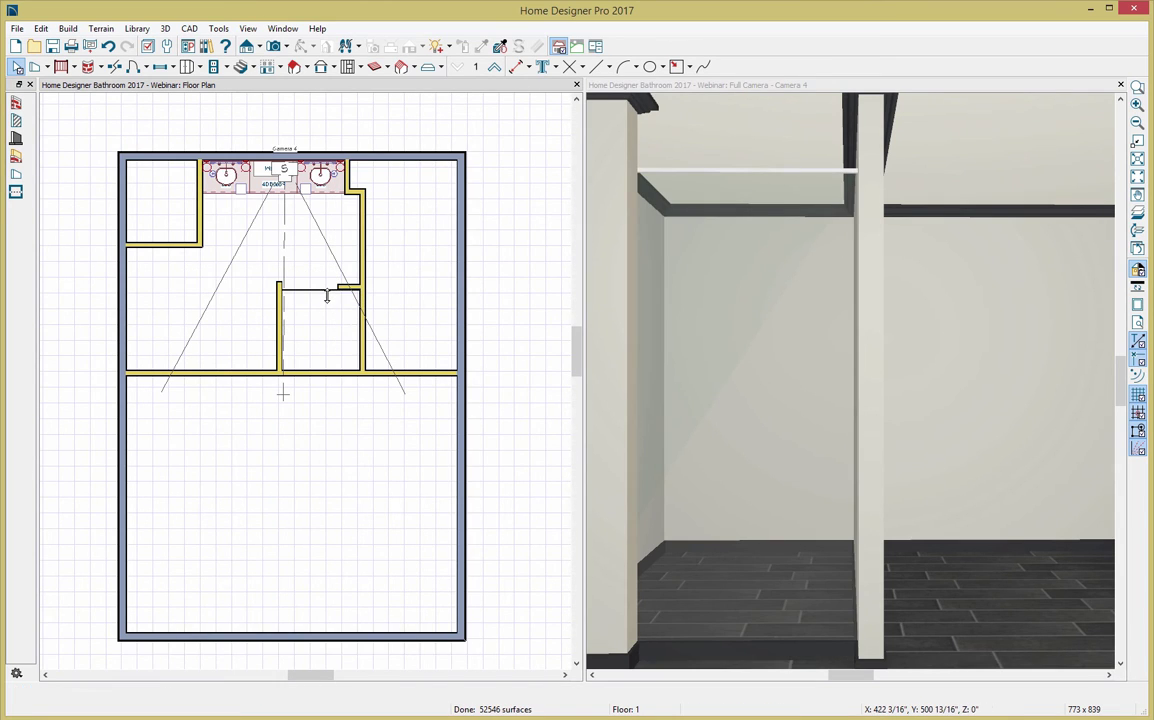
Delete both molding profiles from the room enclosed by the glass wall
left_click(340, 352)
double_click(340, 352)
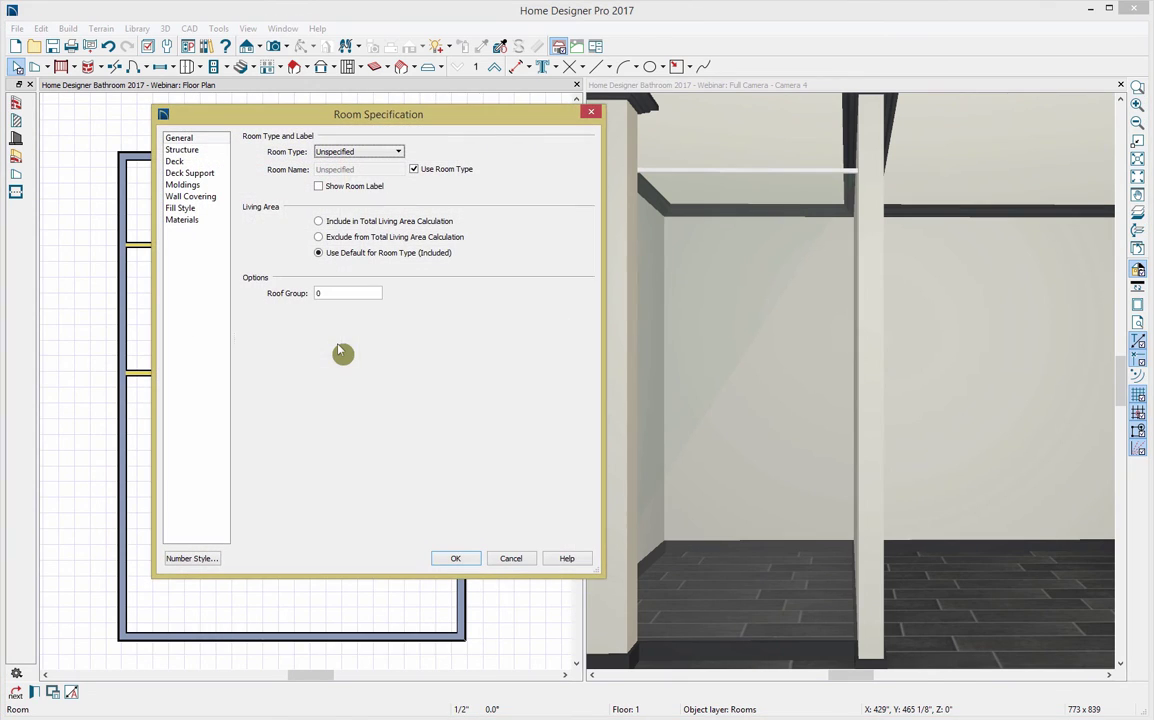
left_click(206, 187)
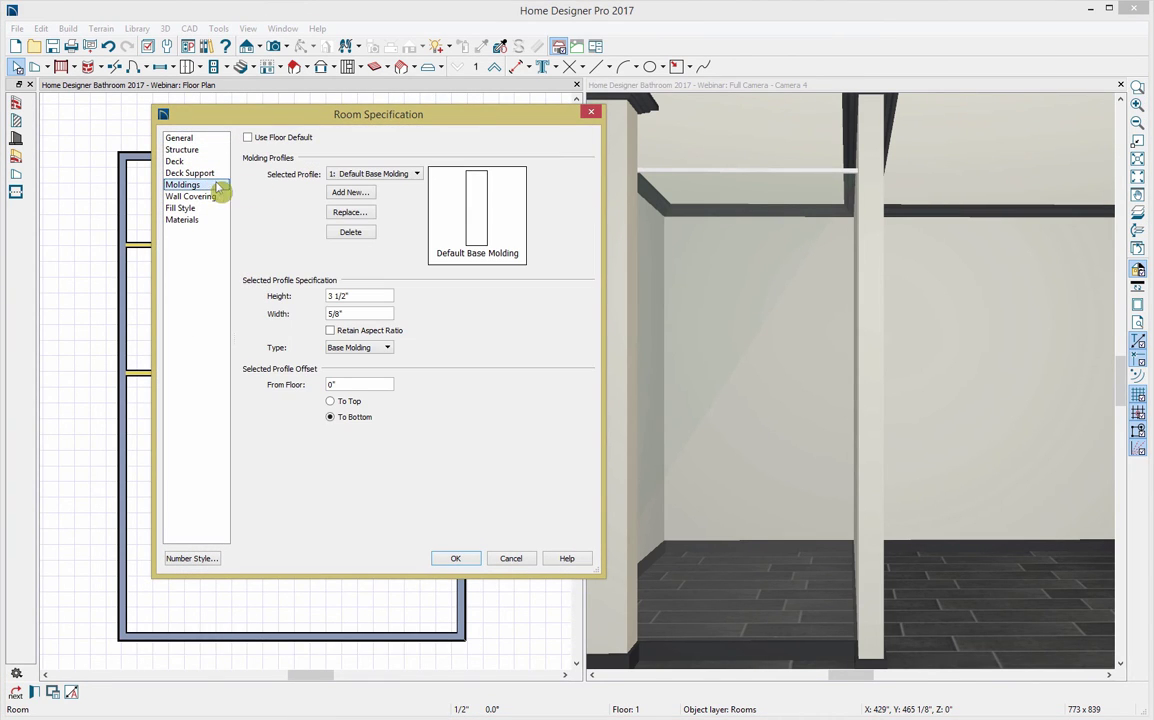
left_click(357, 231)
left_click(357, 231)
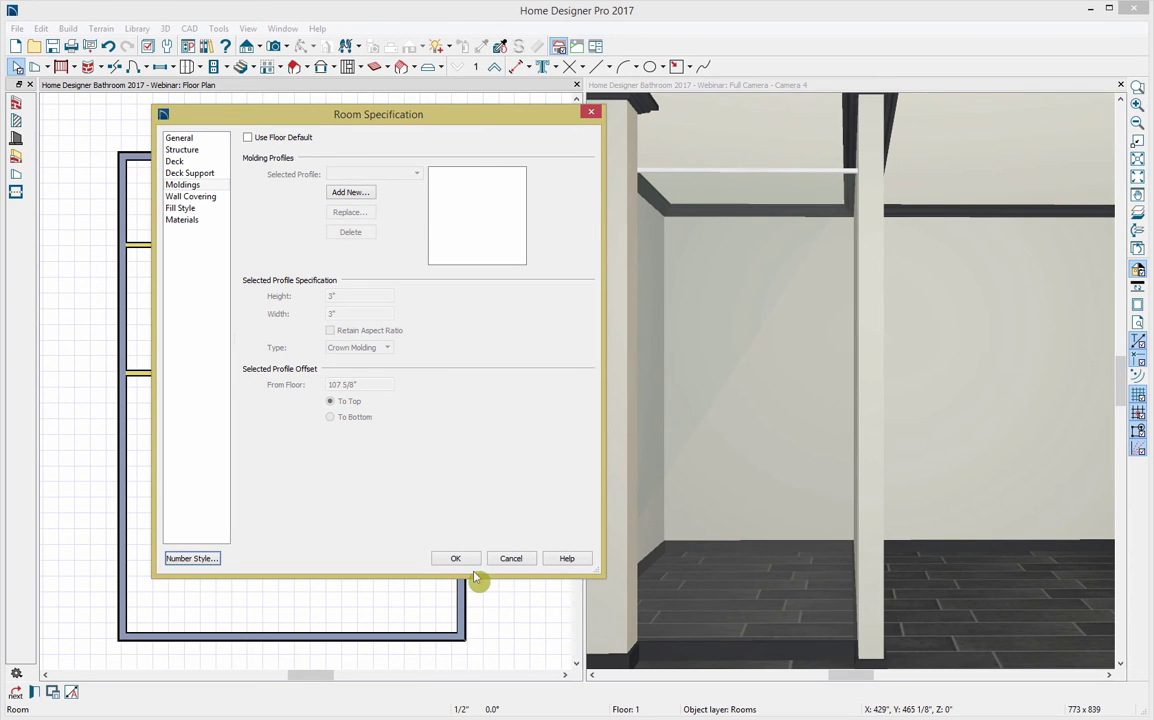
Set the enclosed shower room's floor finish to Matte Ivory Coast Pinwheel AT93 from the Bathroom 2017 materials
left_click(215, 224)
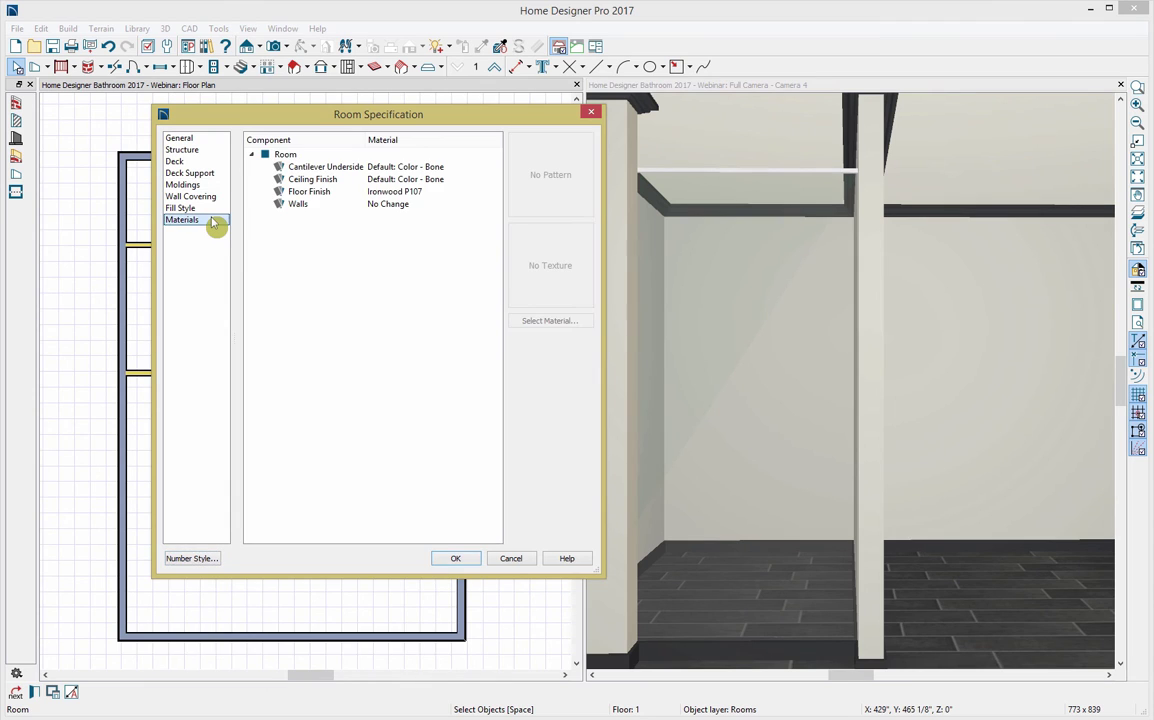
left_click(318, 194)
left_click(552, 322)
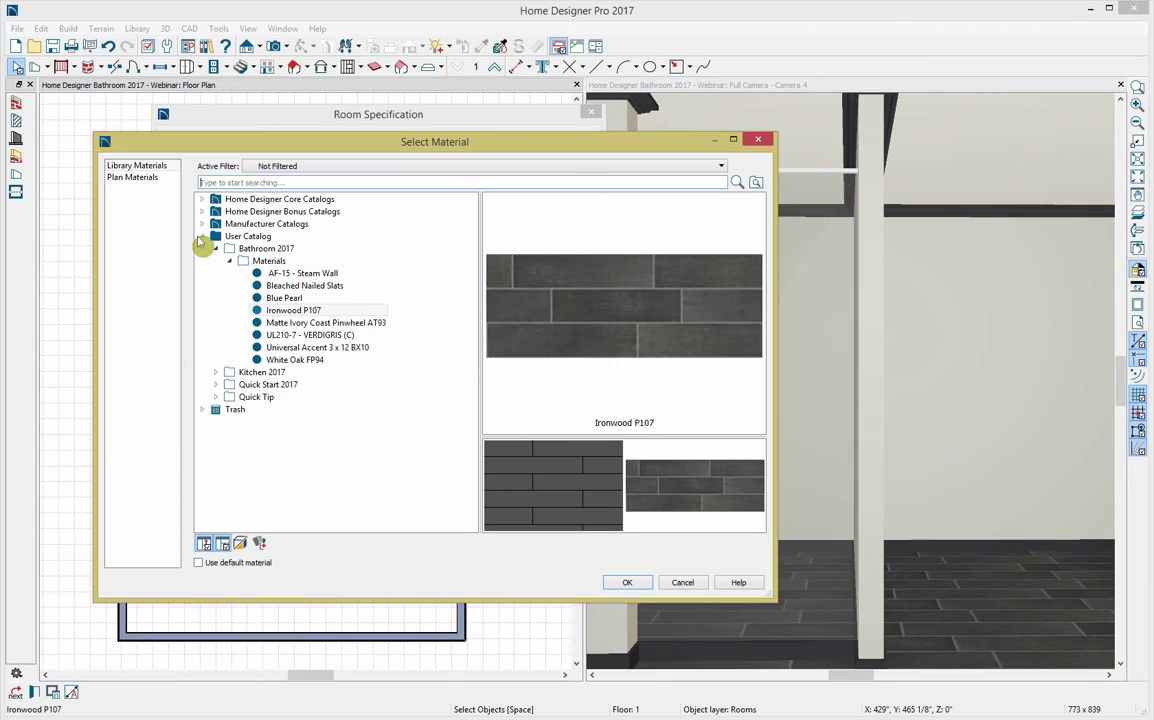
left_click(296, 313)
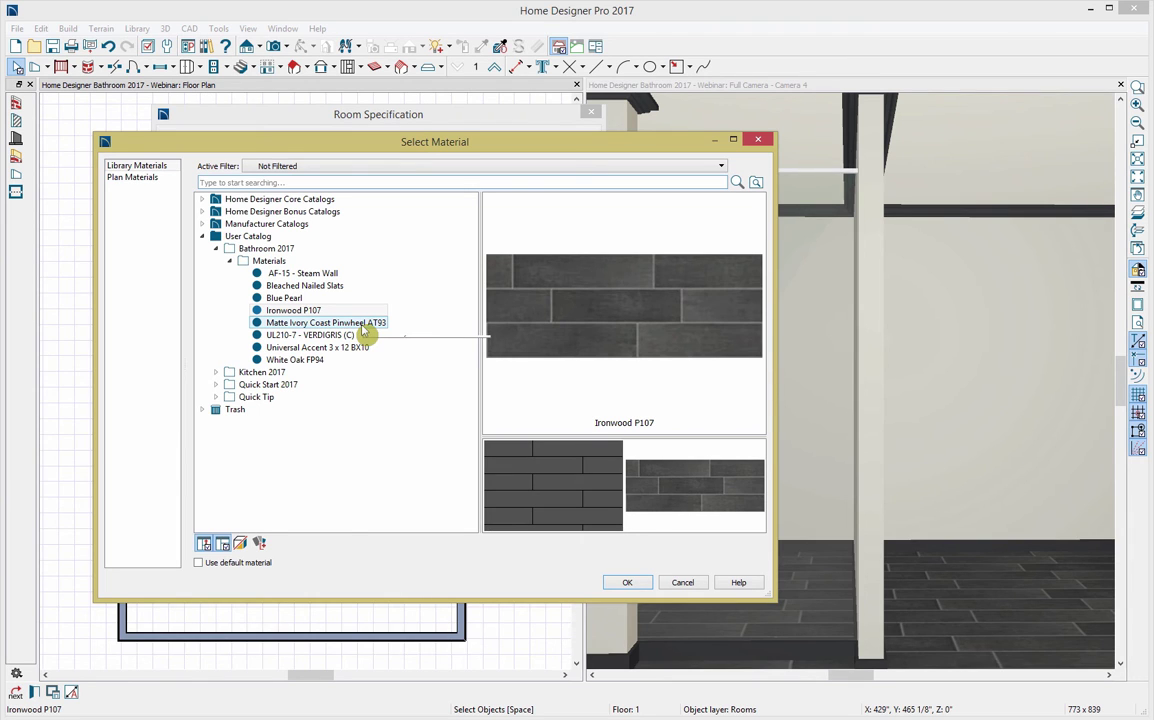
left_click(362, 324)
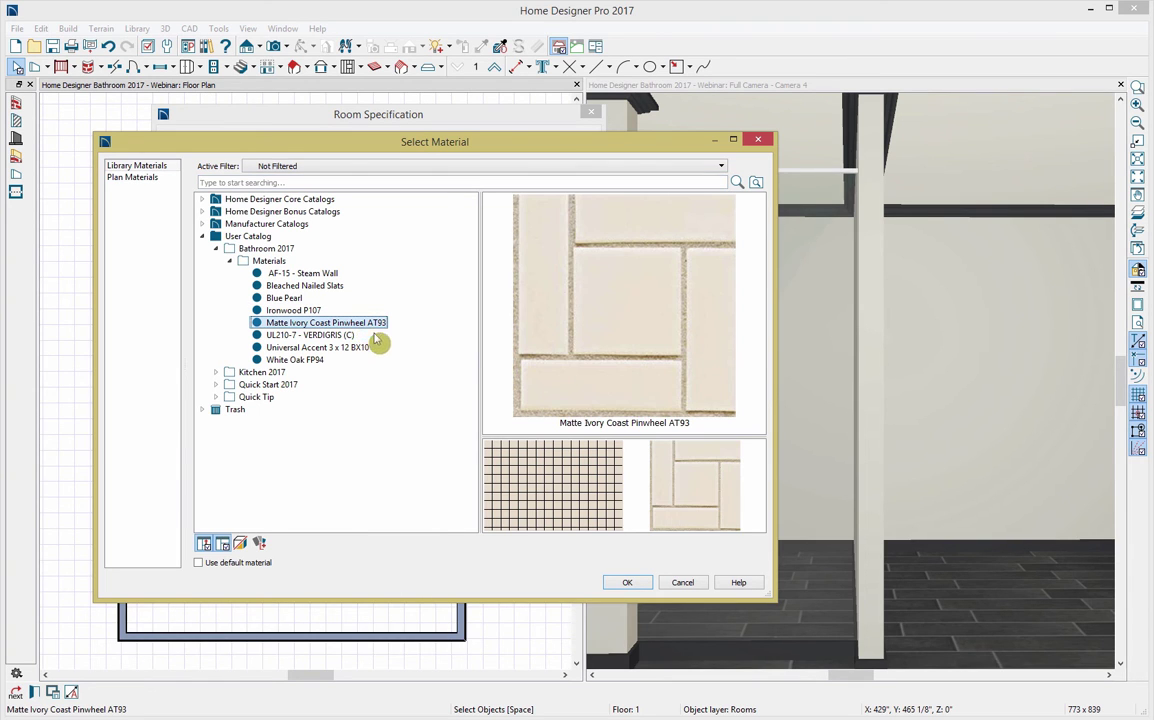
left_click(627, 582)
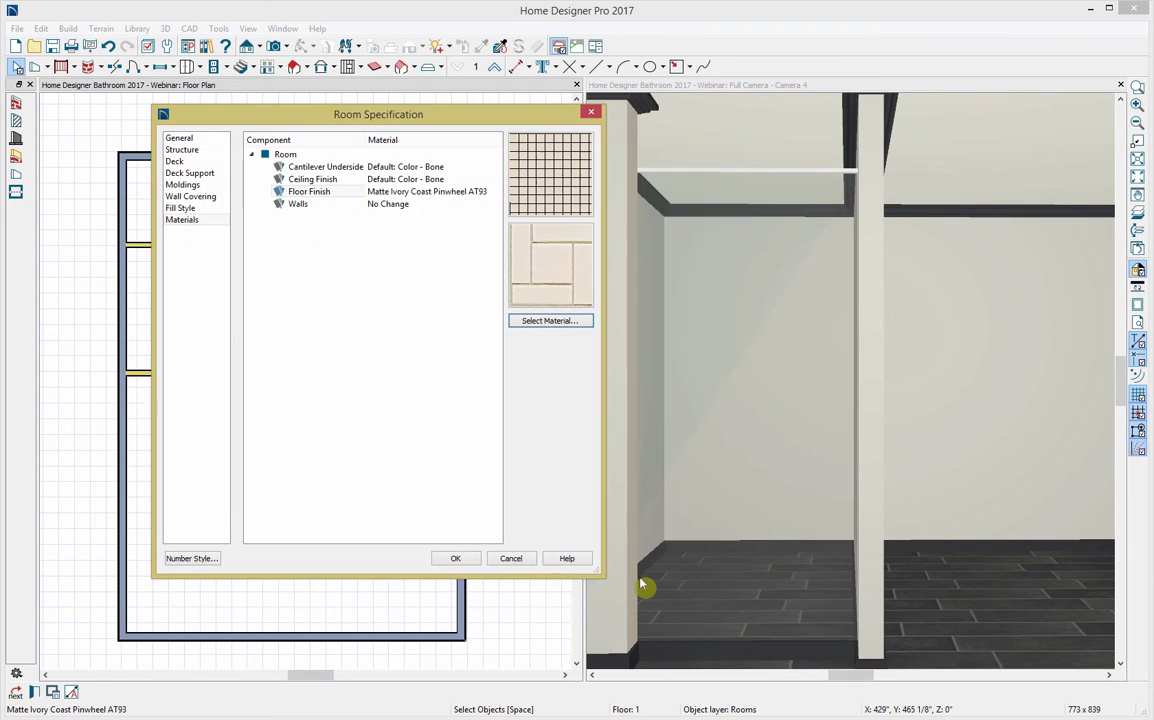
Set the enclosed shower room's wall material to White Oak FP94 from the Bathroom 2017 materials and apply the room specification
left_click(355, 205)
left_click(540, 320)
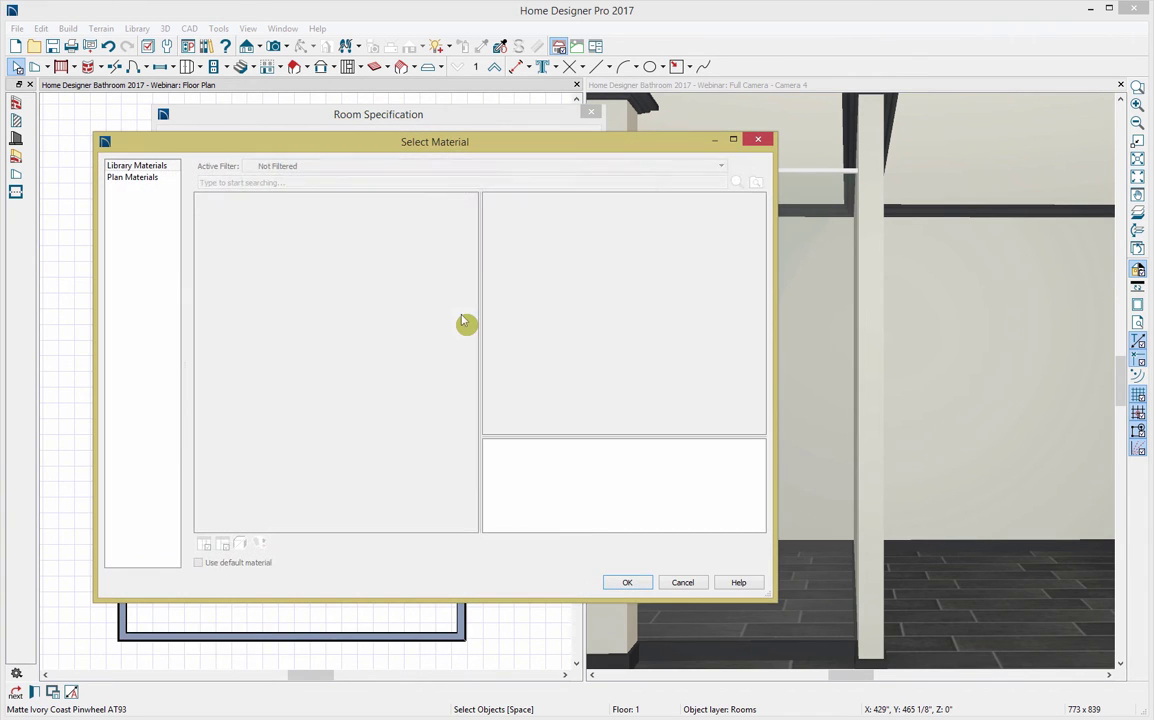
left_click(202, 236)
left_click(216, 248)
left_click(229, 261)
left_click(281, 323)
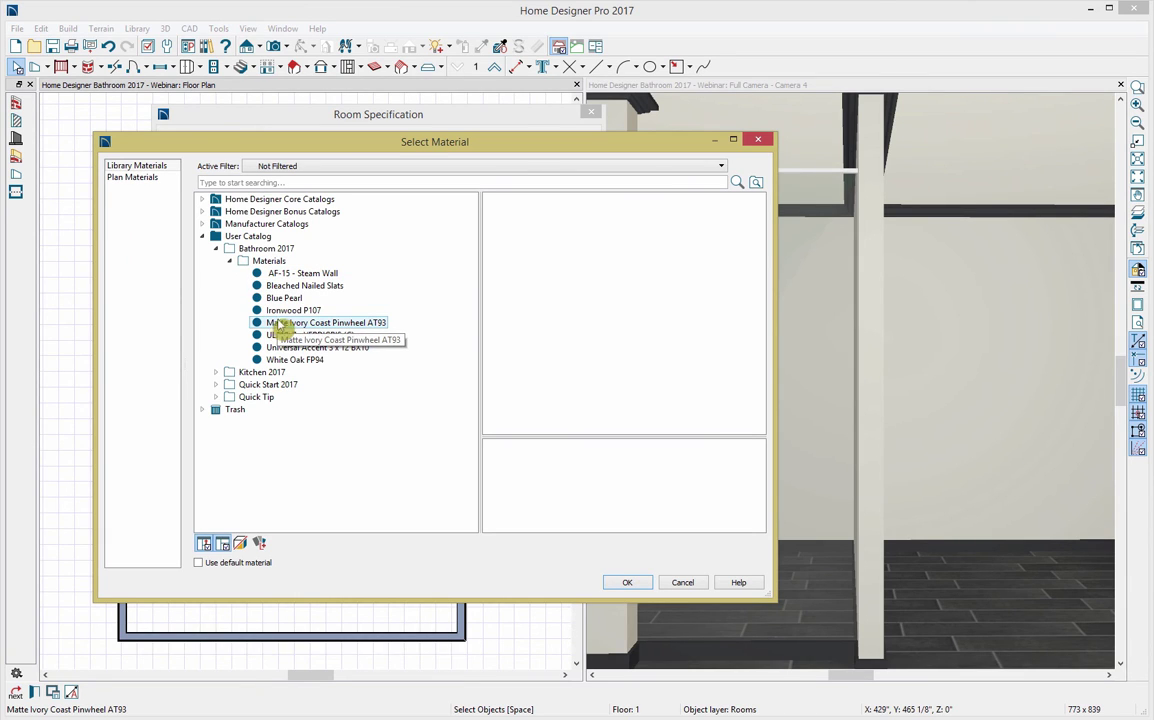
left_click(272, 311)
left_click(270, 302)
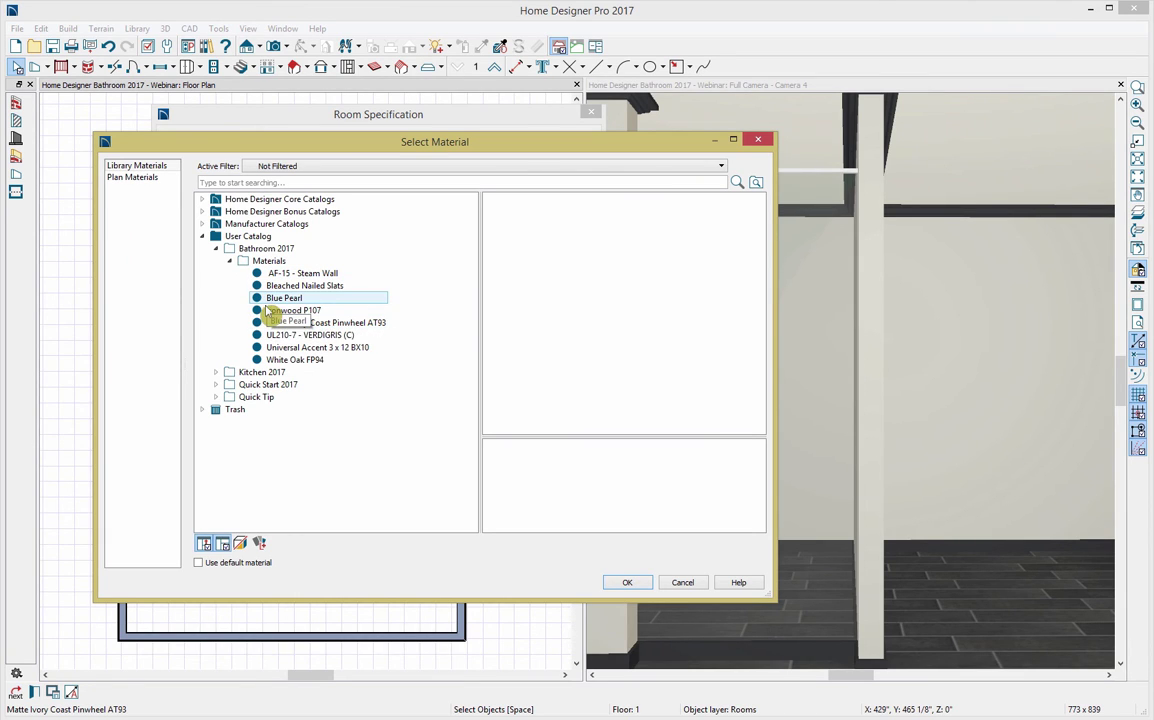
left_click(269, 312)
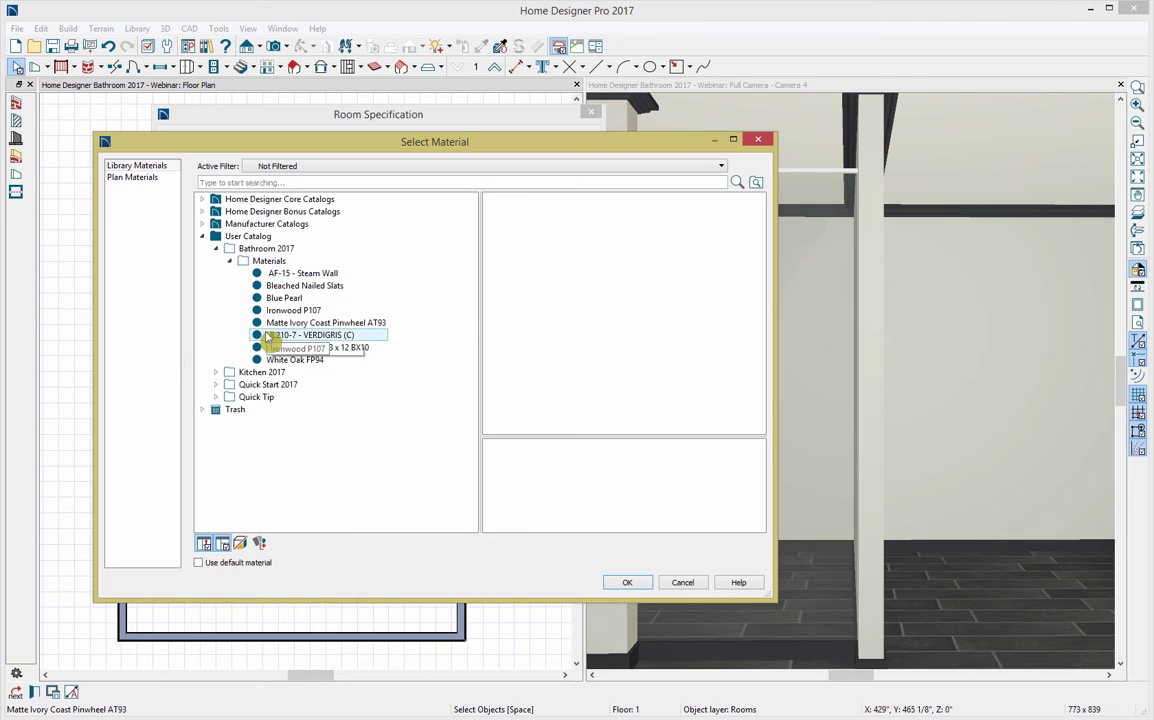
left_click(348, 360)
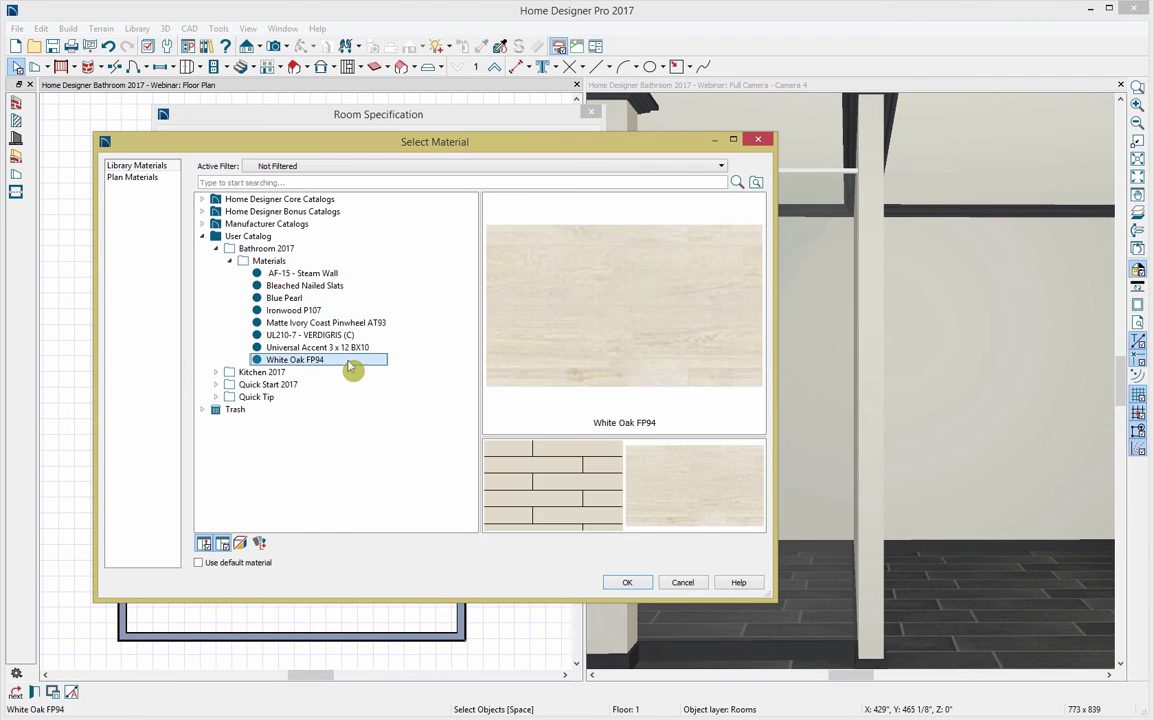
left_click(627, 582)
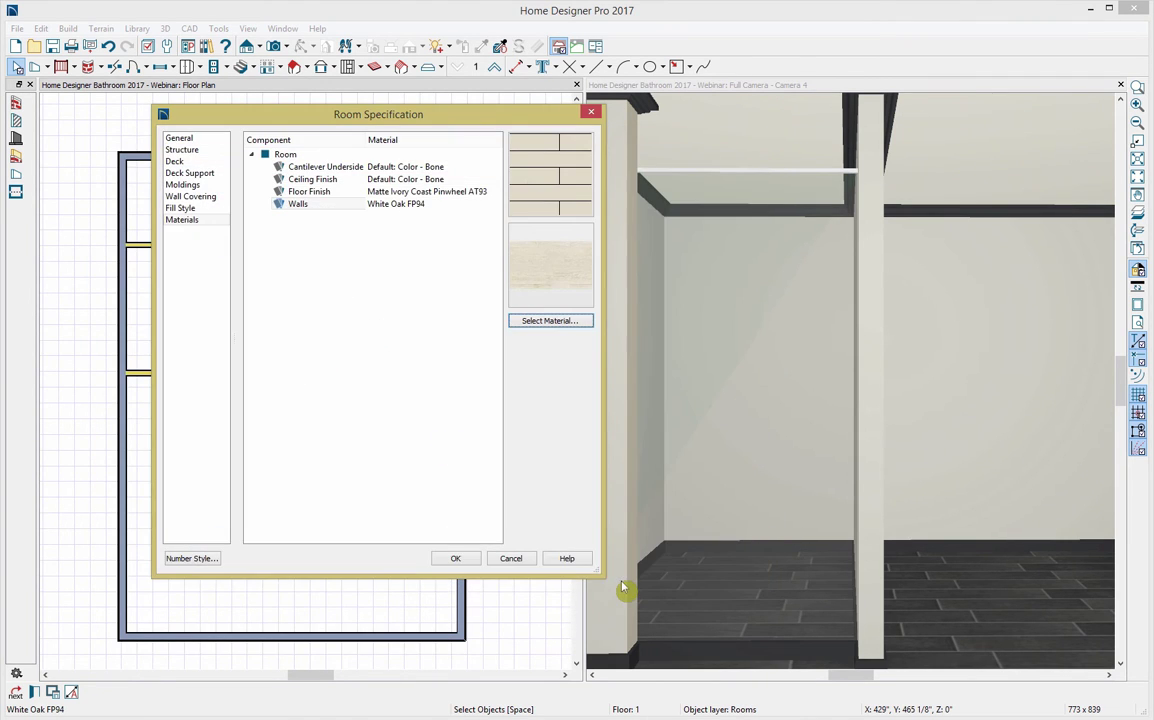
left_click(455, 558)
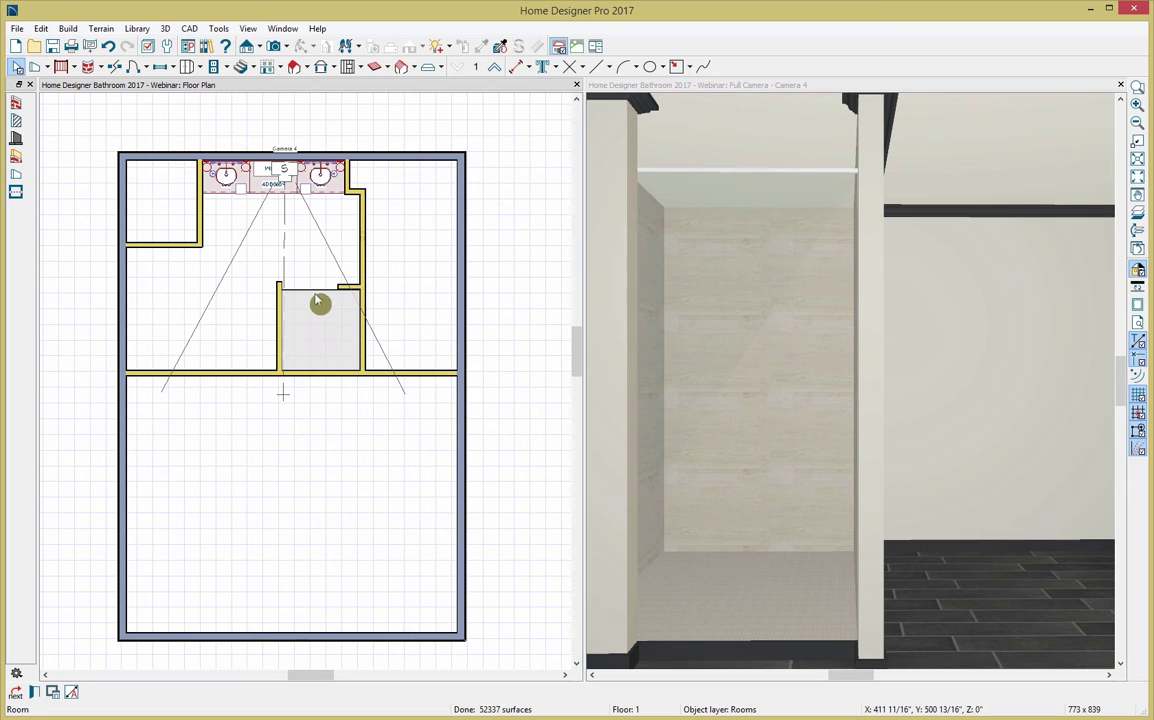
Place a door in the shower's glass wall and make it a hinged door 36" wide
left_click(133, 67)
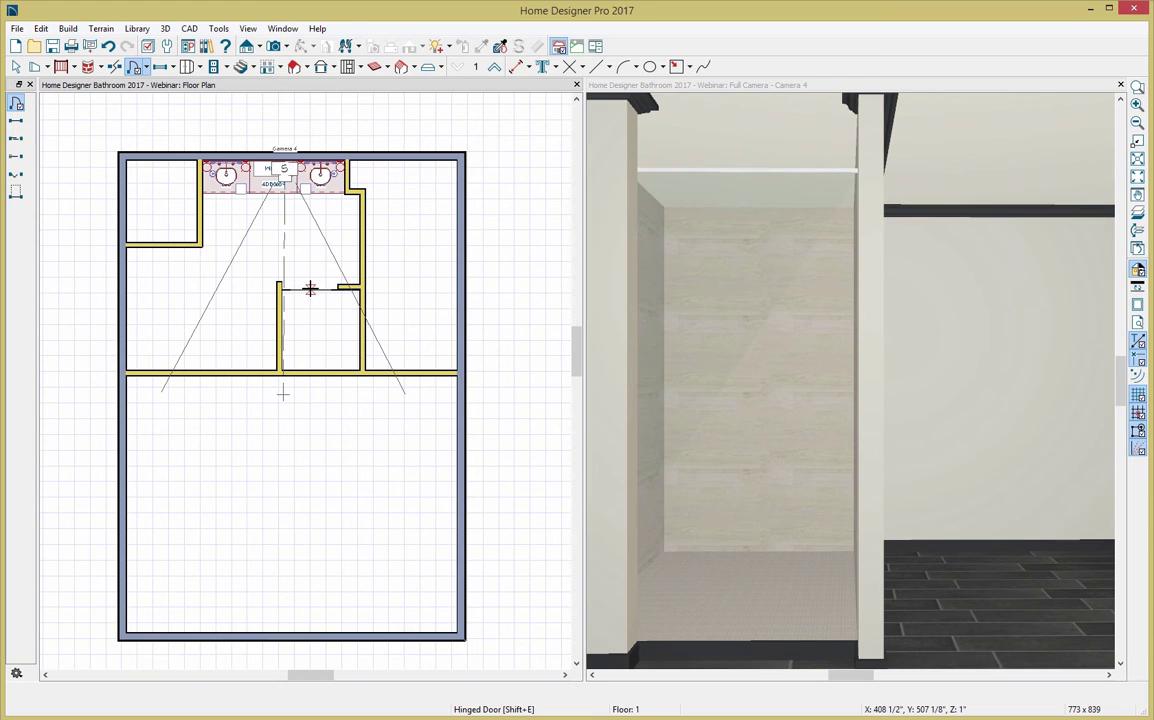
left_click(310, 289)
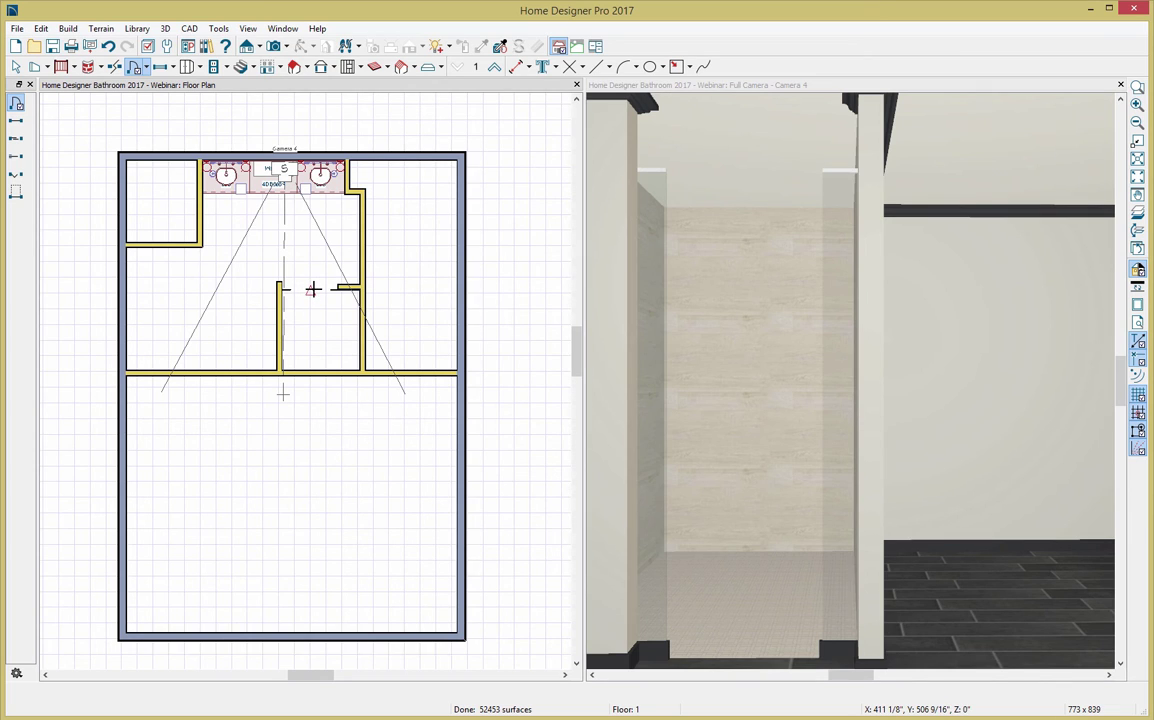
key("space")
left_click(314, 292)
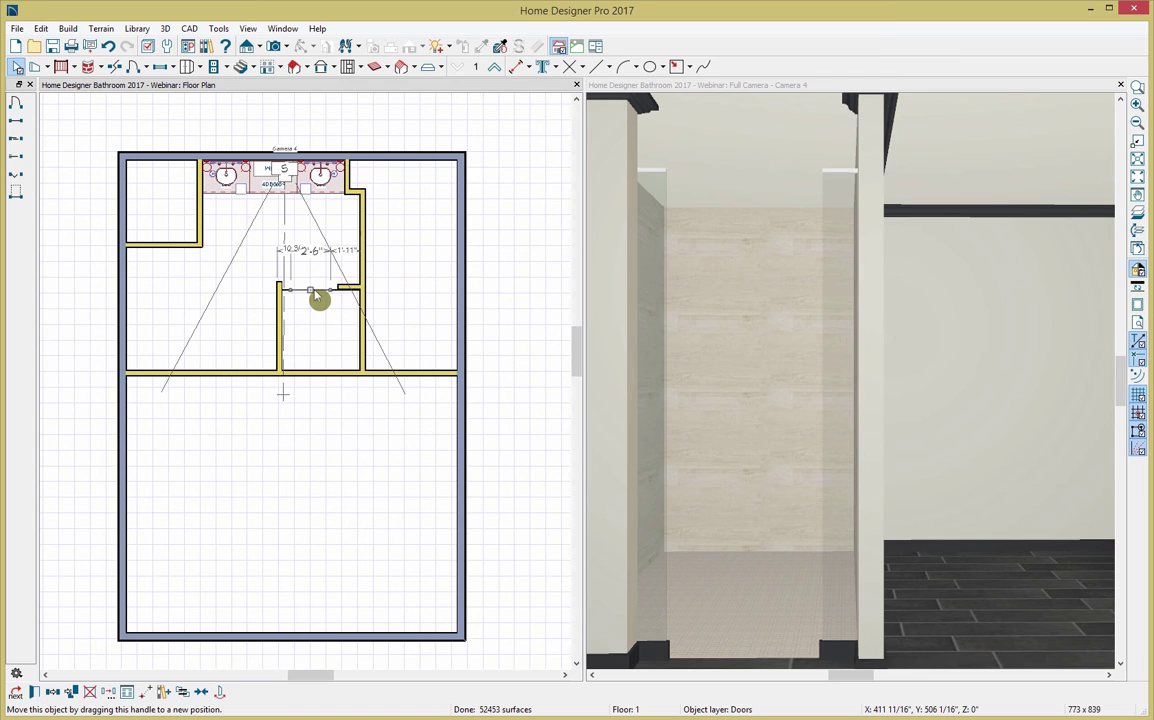
double_click(314, 292)
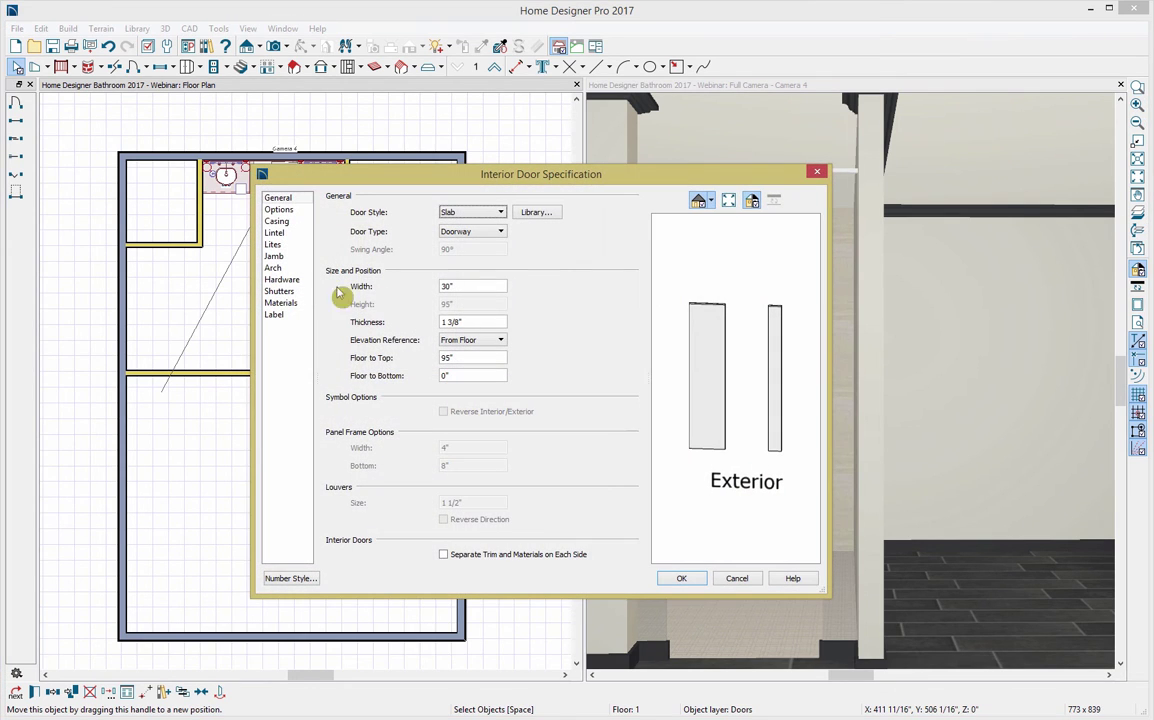
left_click(455, 233)
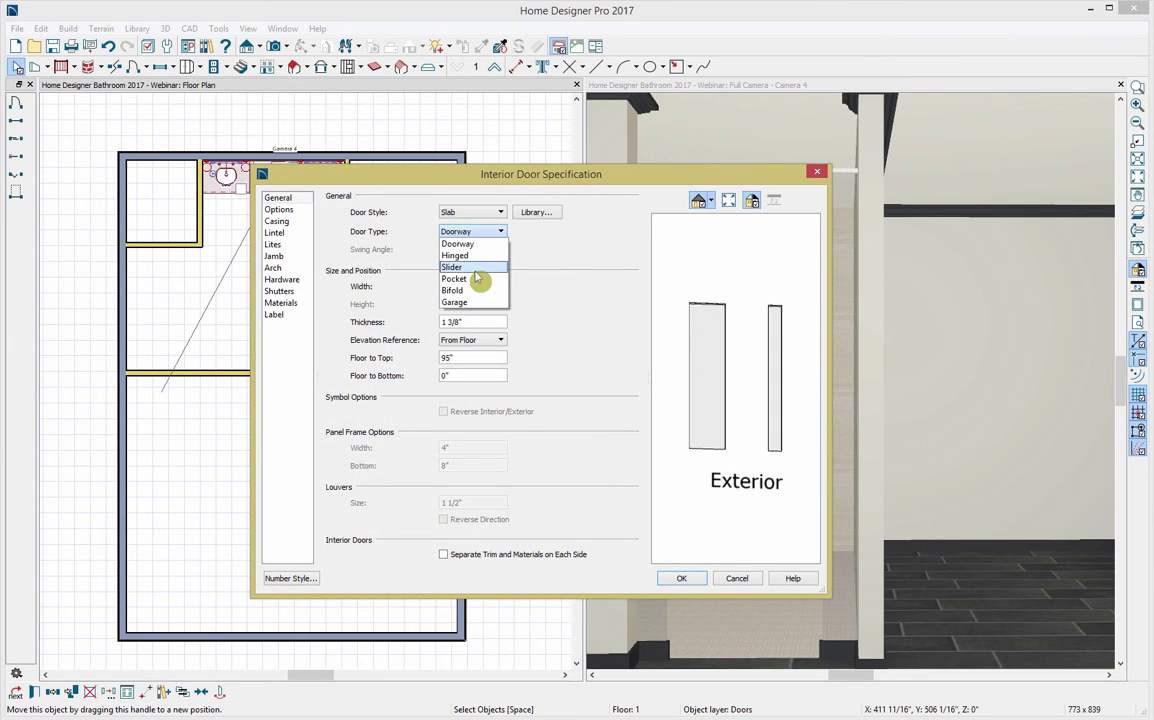
left_click(478, 258)
left_click(451, 287)
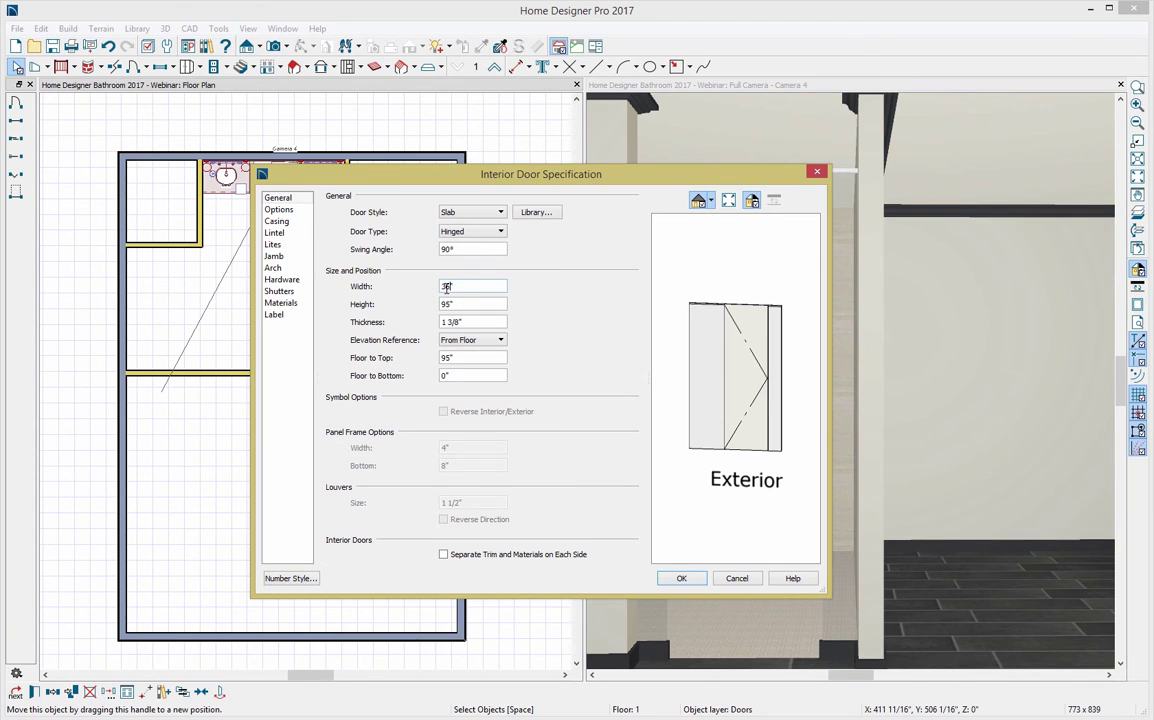
key("Tab")
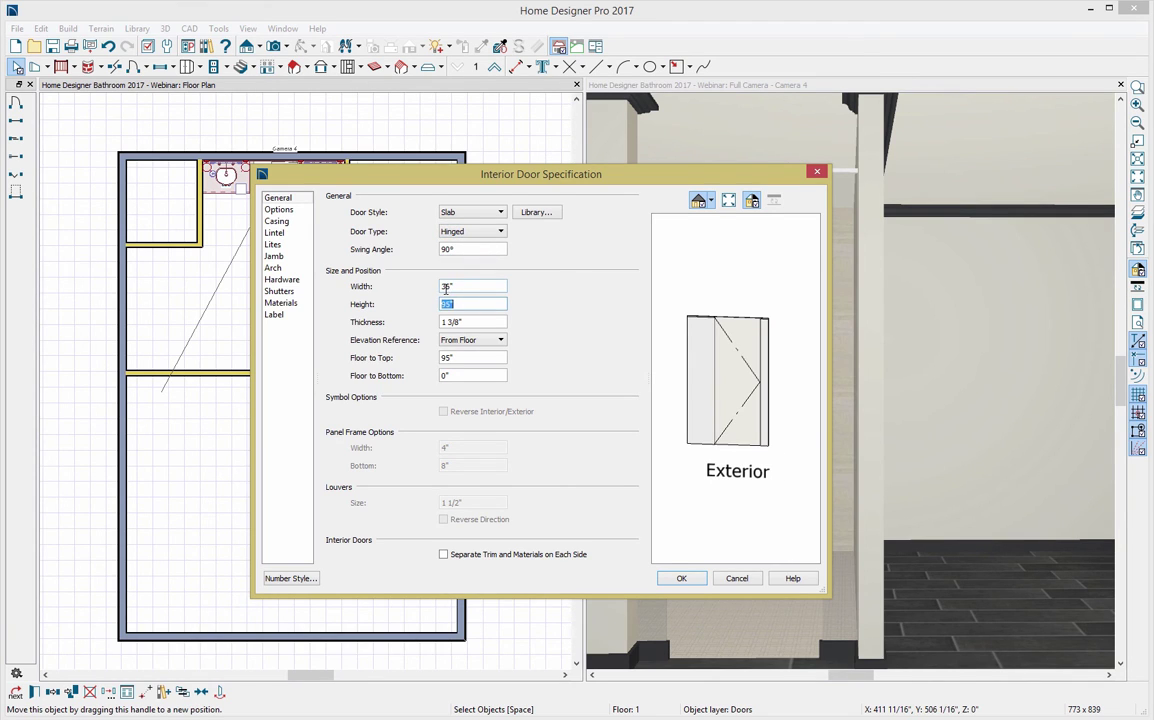
Make the shower door display open in 3D and swing in both directions
left_click(300, 212)
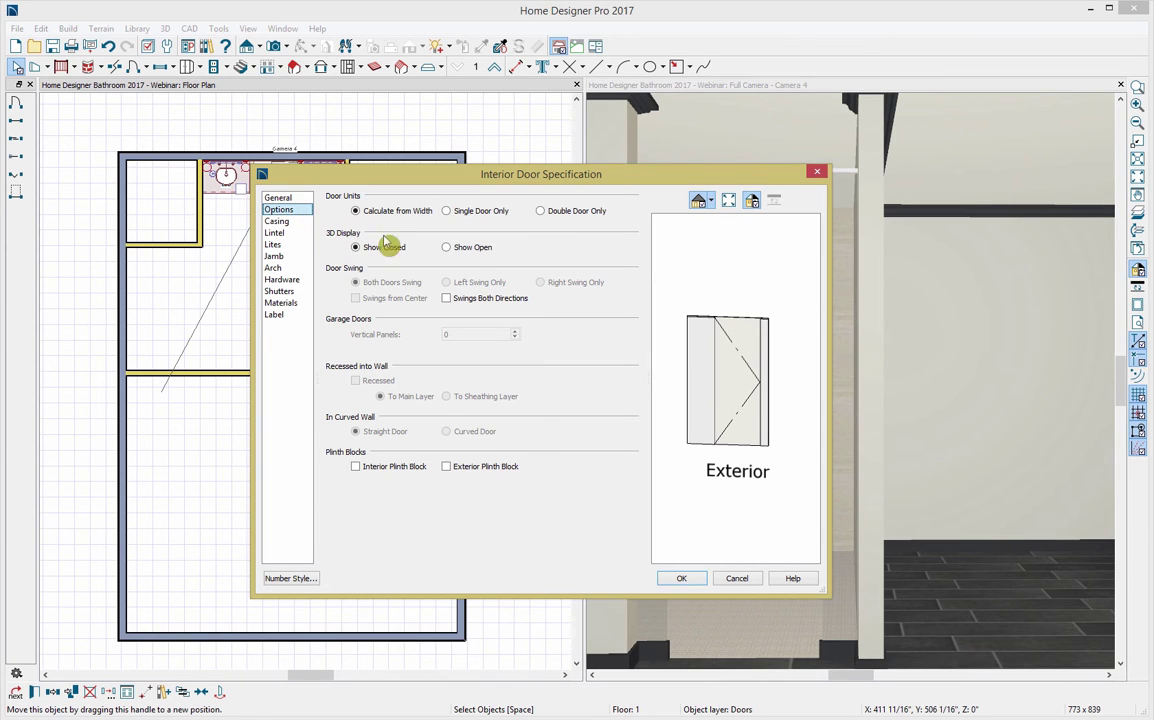
left_click(450, 249)
left_click(450, 300)
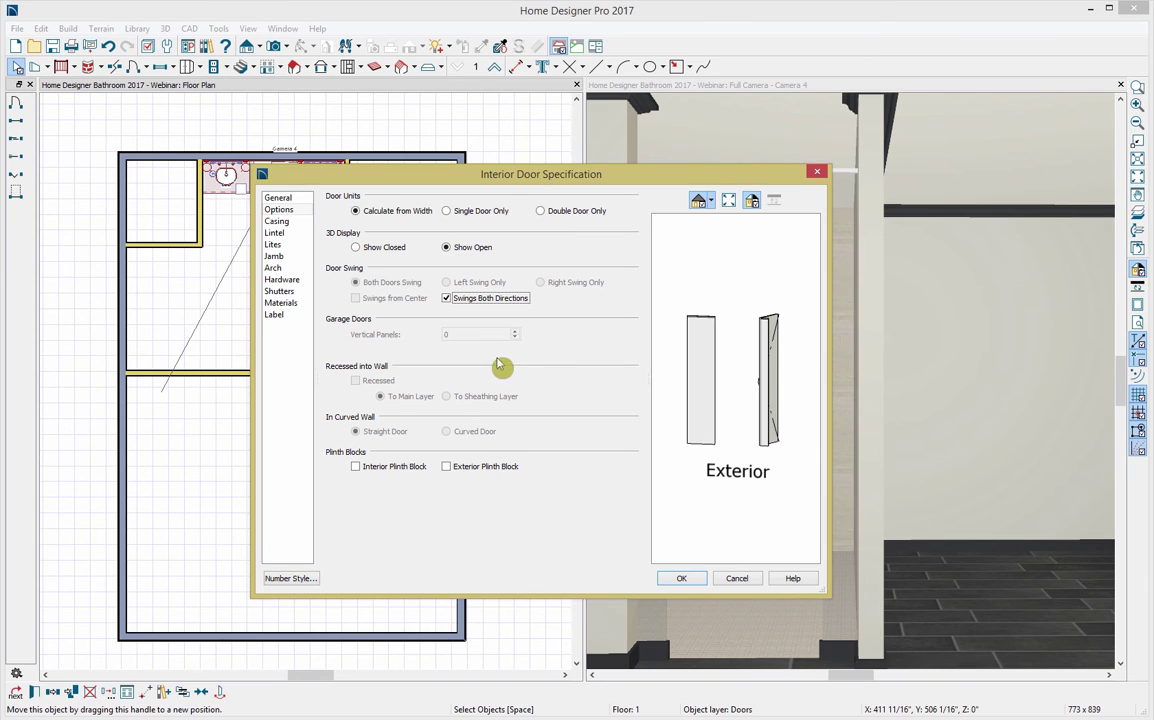
Give the shower door a Push Plate for both its interior and exterior handles
left_click(277, 221)
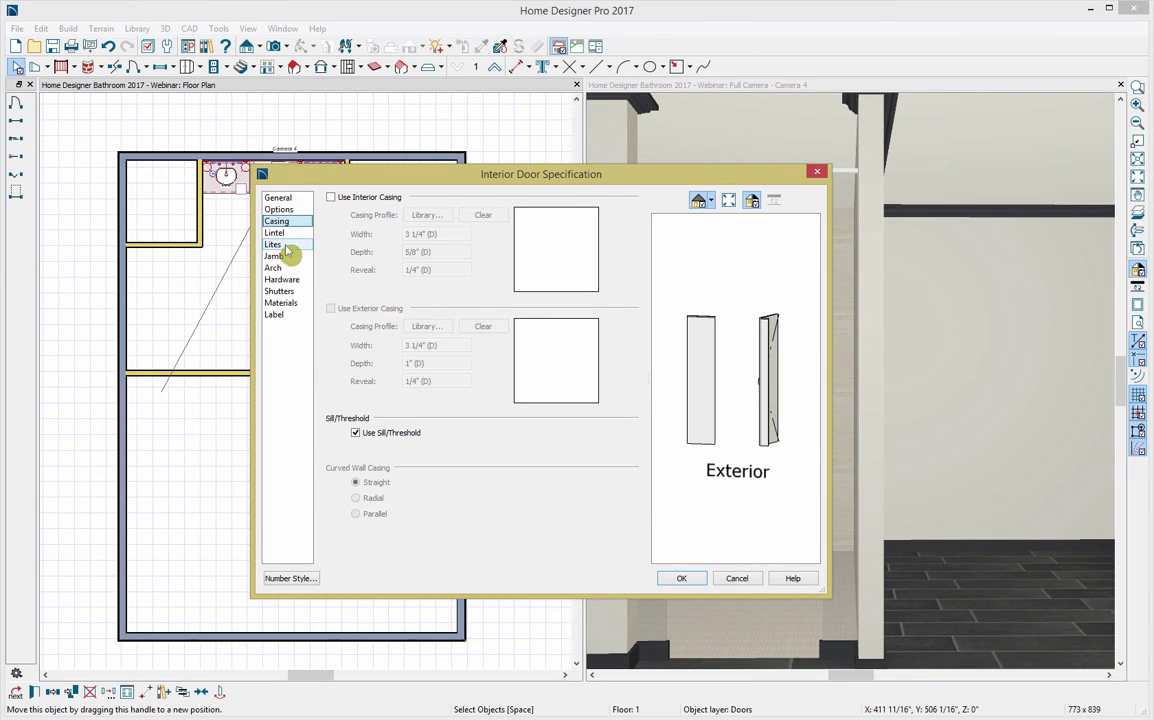
left_click(278, 232)
left_click(284, 257)
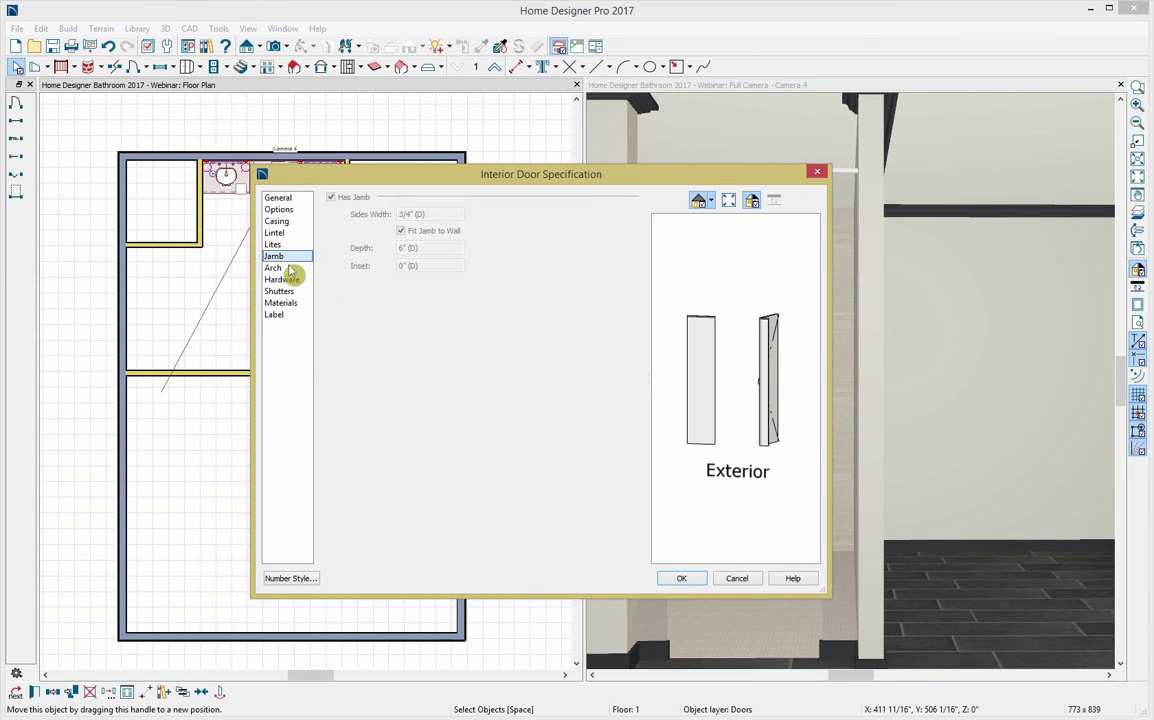
left_click(289, 268)
left_click(284, 280)
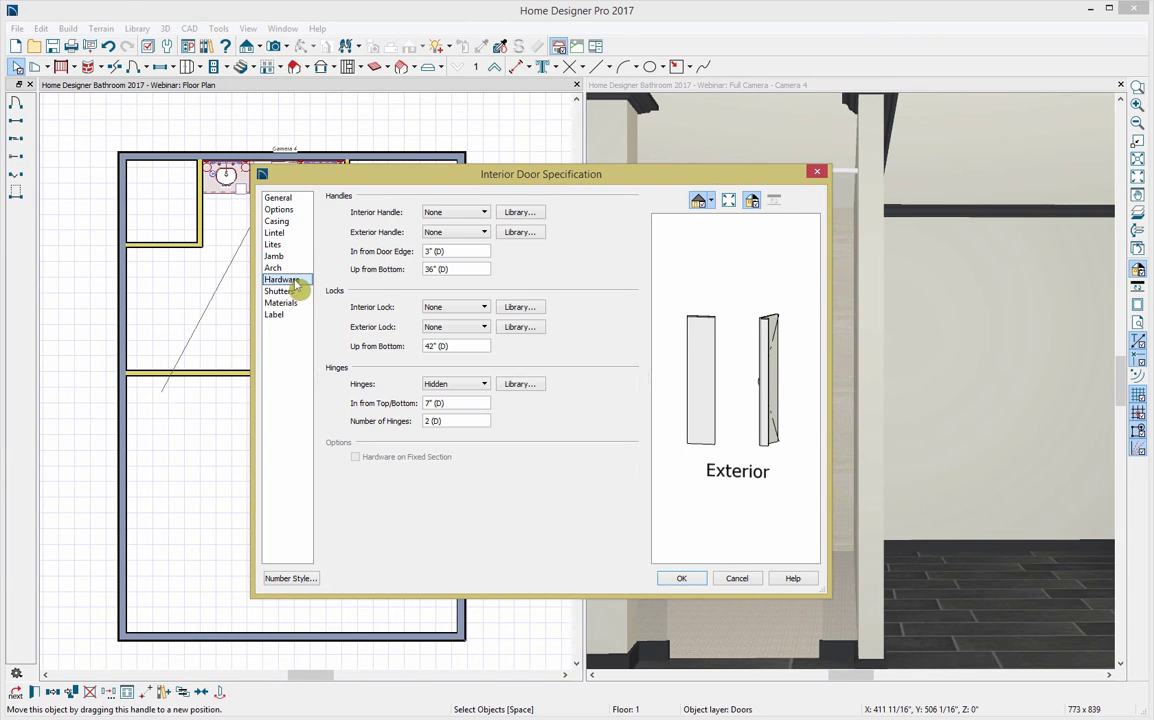
left_click(455, 214)
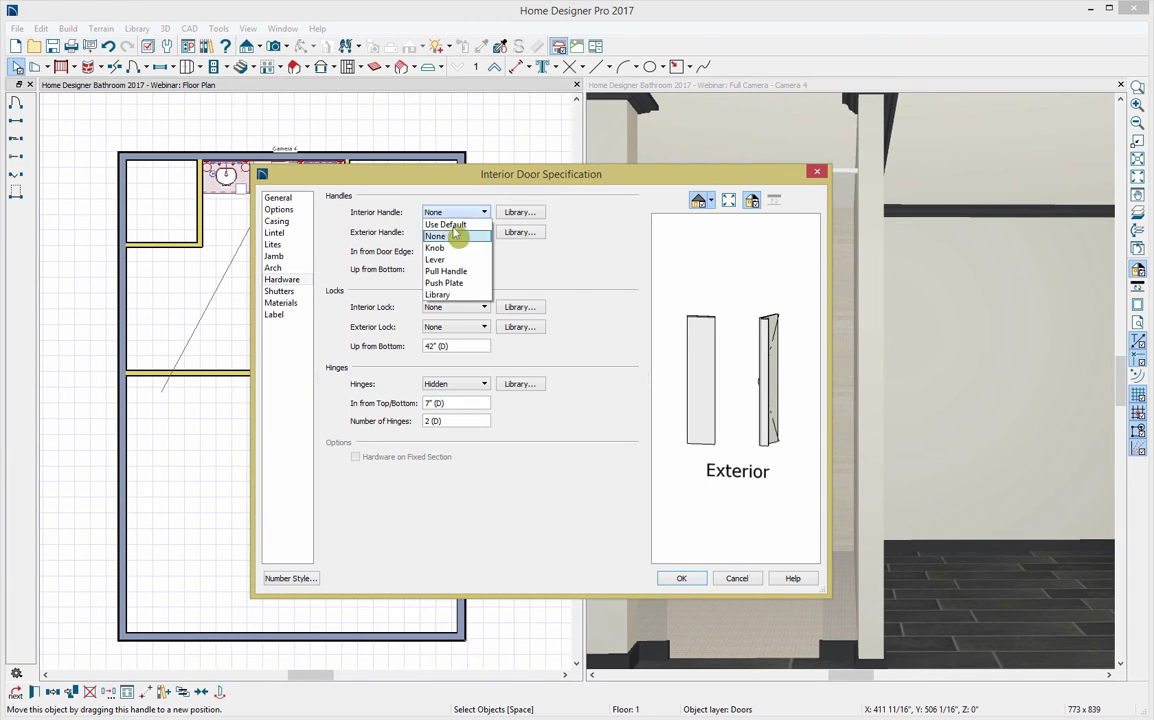
left_click(474, 284)
left_click(482, 232)
left_click(470, 302)
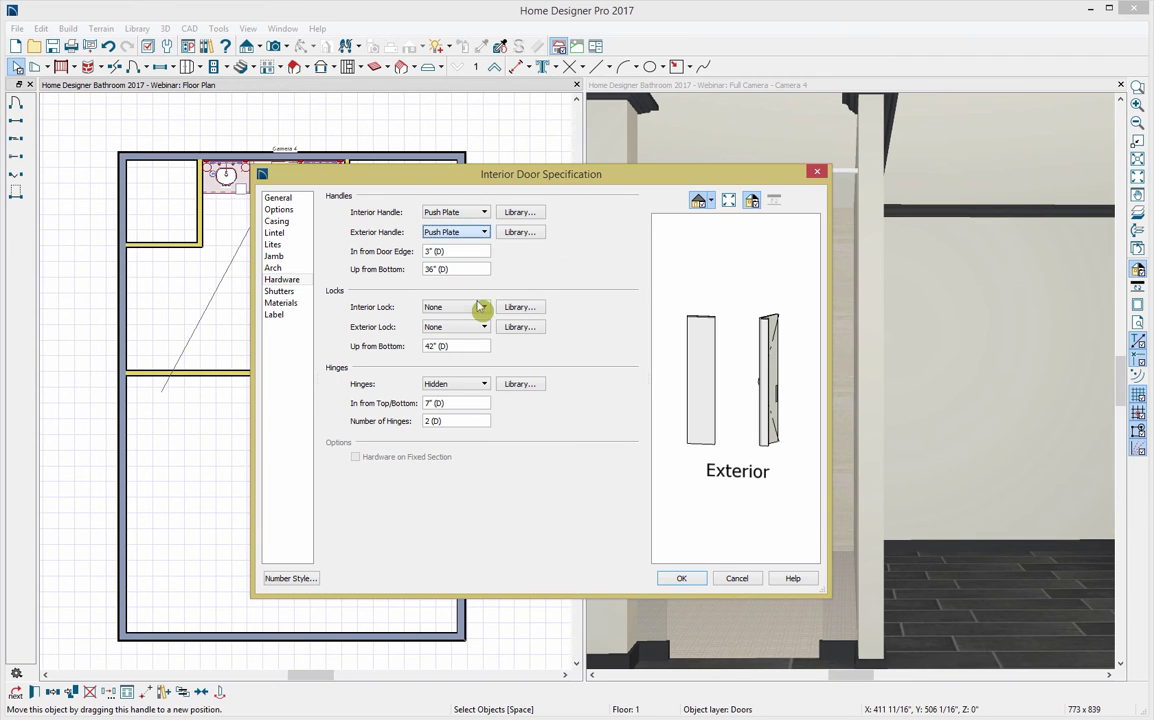
Set the shower door's handle height to 48" up from the bottom and apply the door specification
double_click(423, 273)
type("48")
key("Tab")
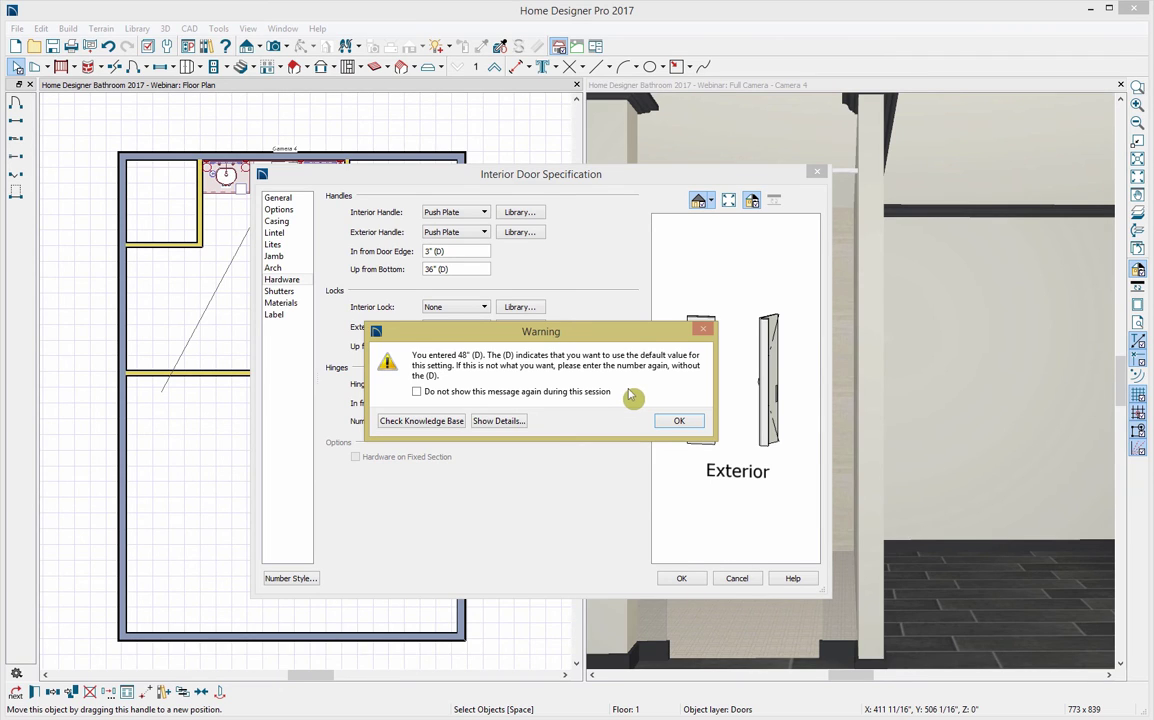
left_click(677, 422)
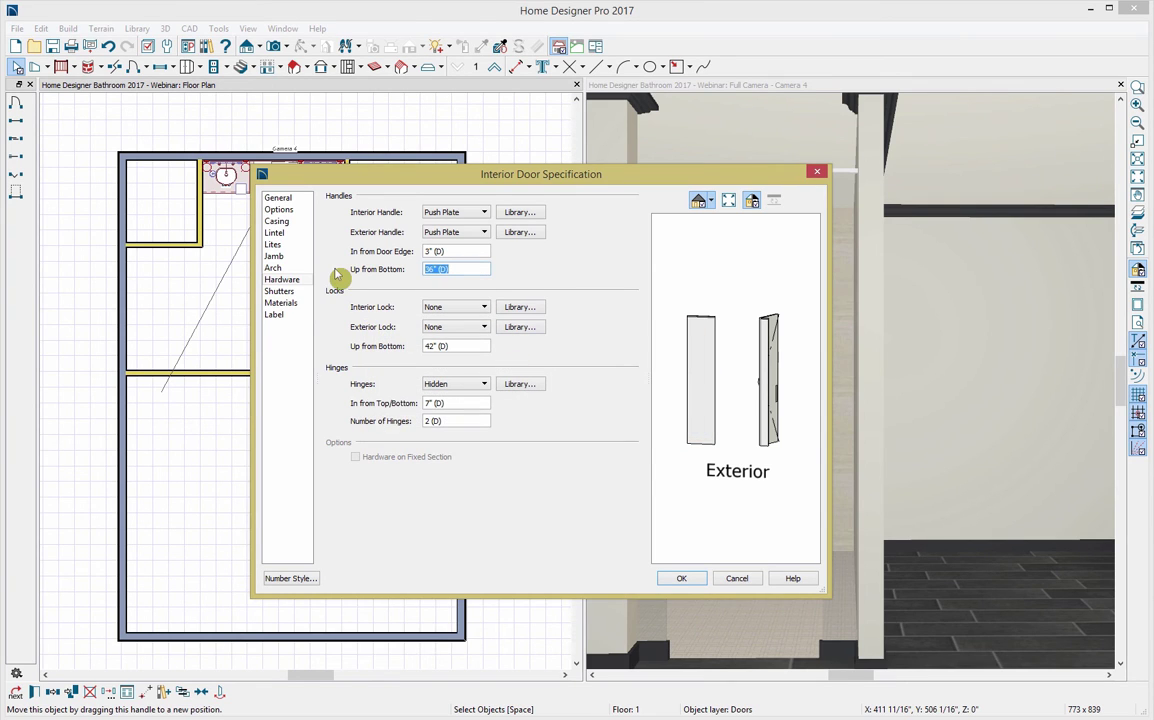
type("48\"")
key("Tab")
left_click(680, 580)
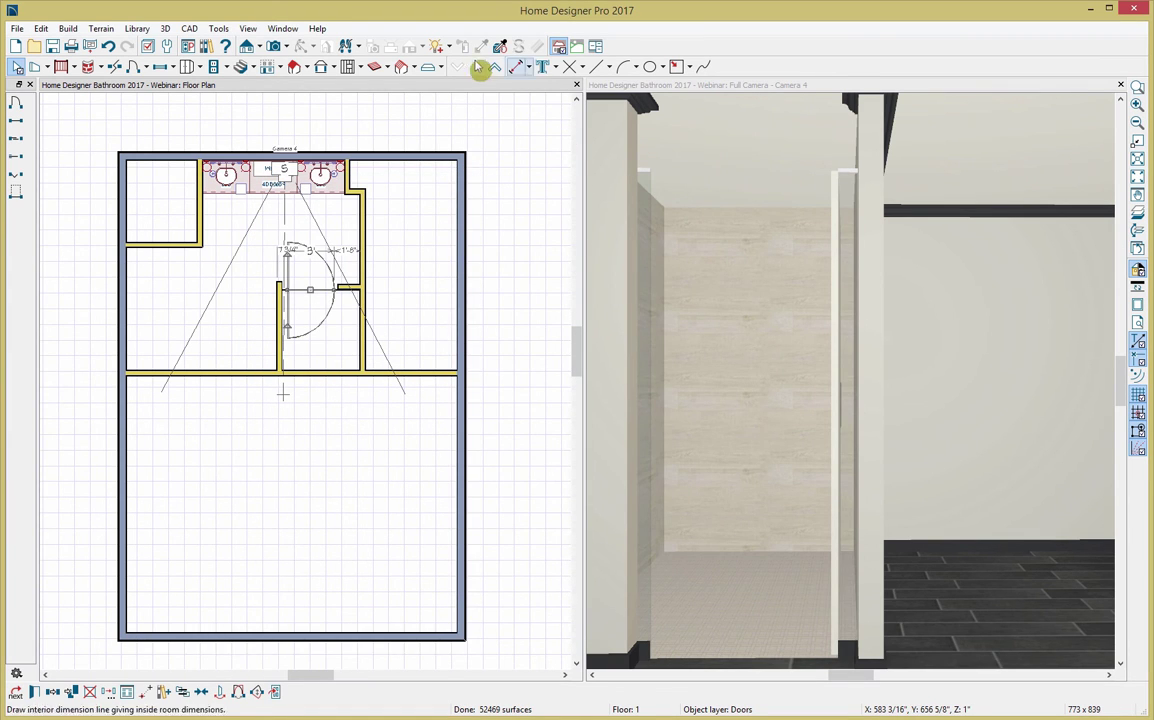
Sample the glass material from the shower wall in the camera view and paint it onto the open door
left_click(620, 179)
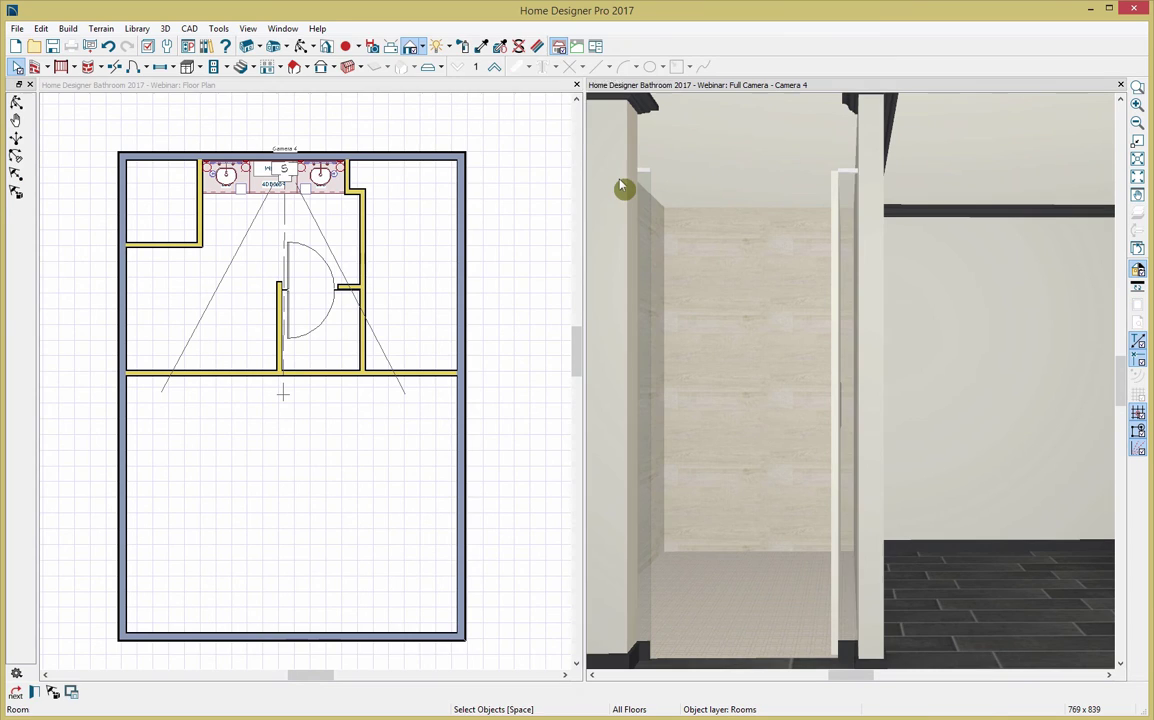
left_click(487, 49)
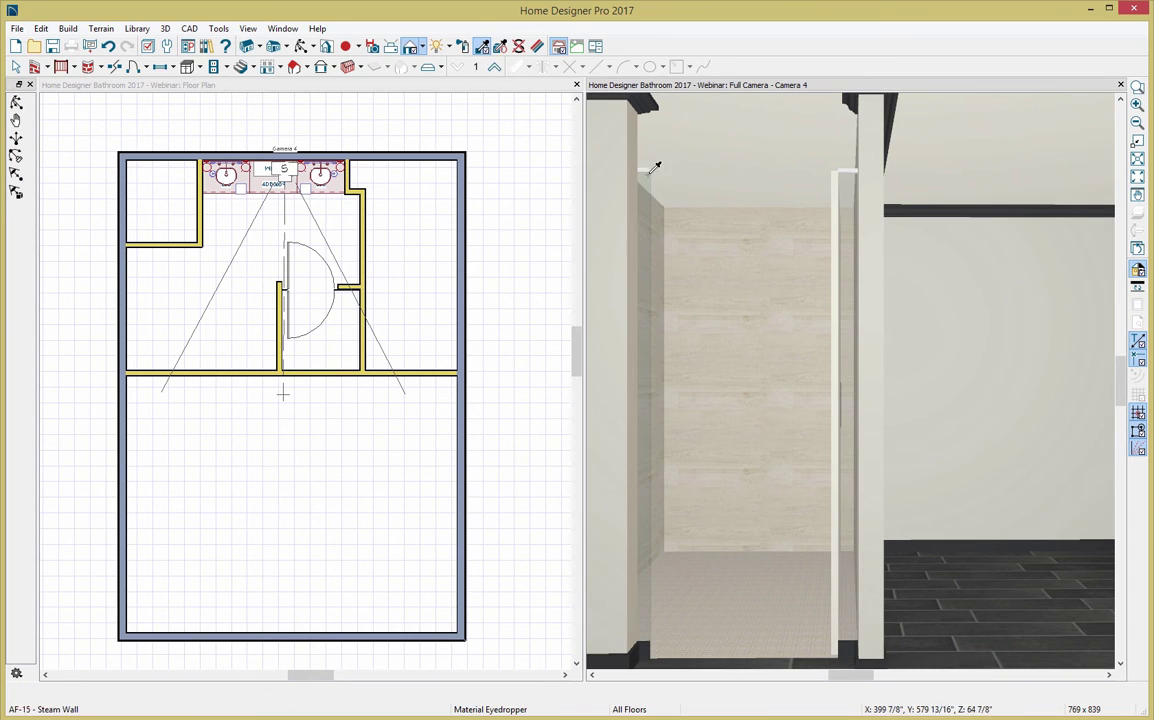
left_click(851, 260)
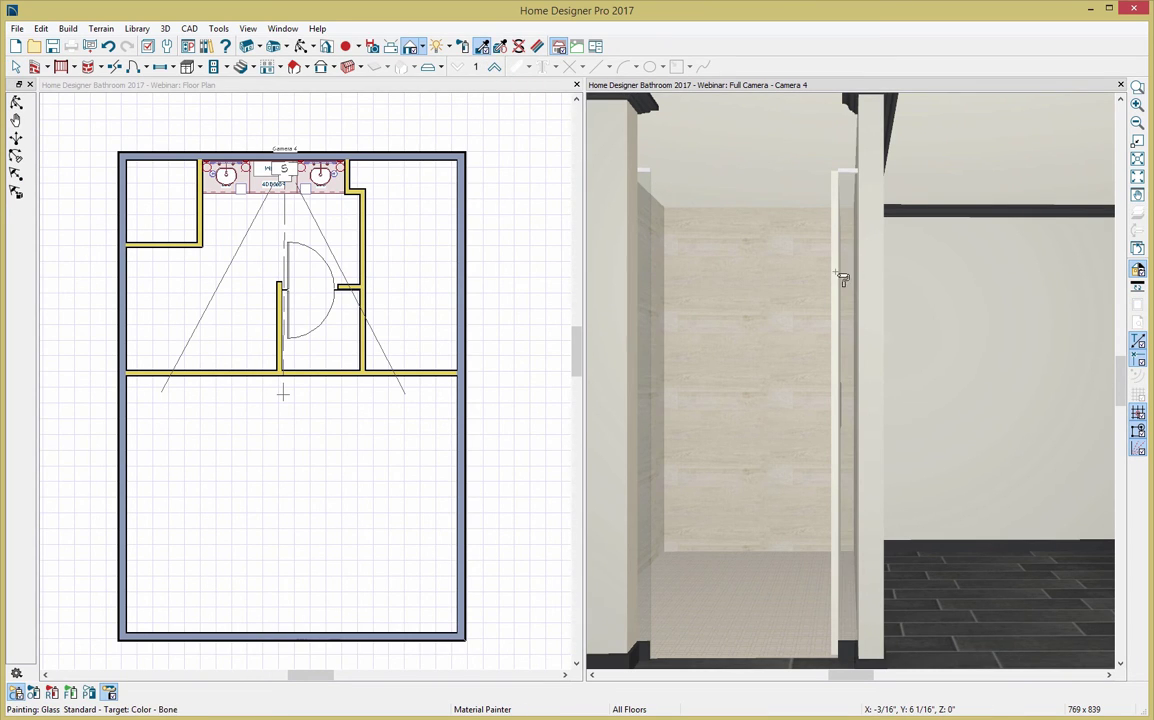
left_click(850, 245)
key("space")
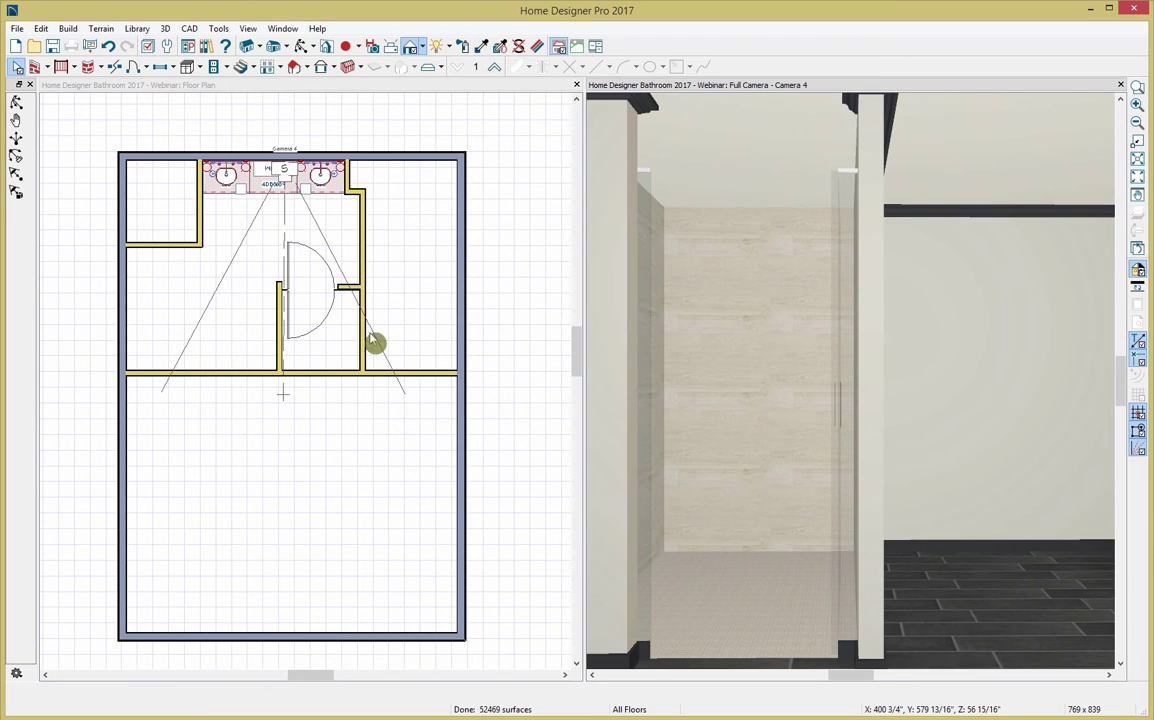
Reduce the shower door's opening angle in the floor plan so that it stands only partly open
left_click(285, 310)
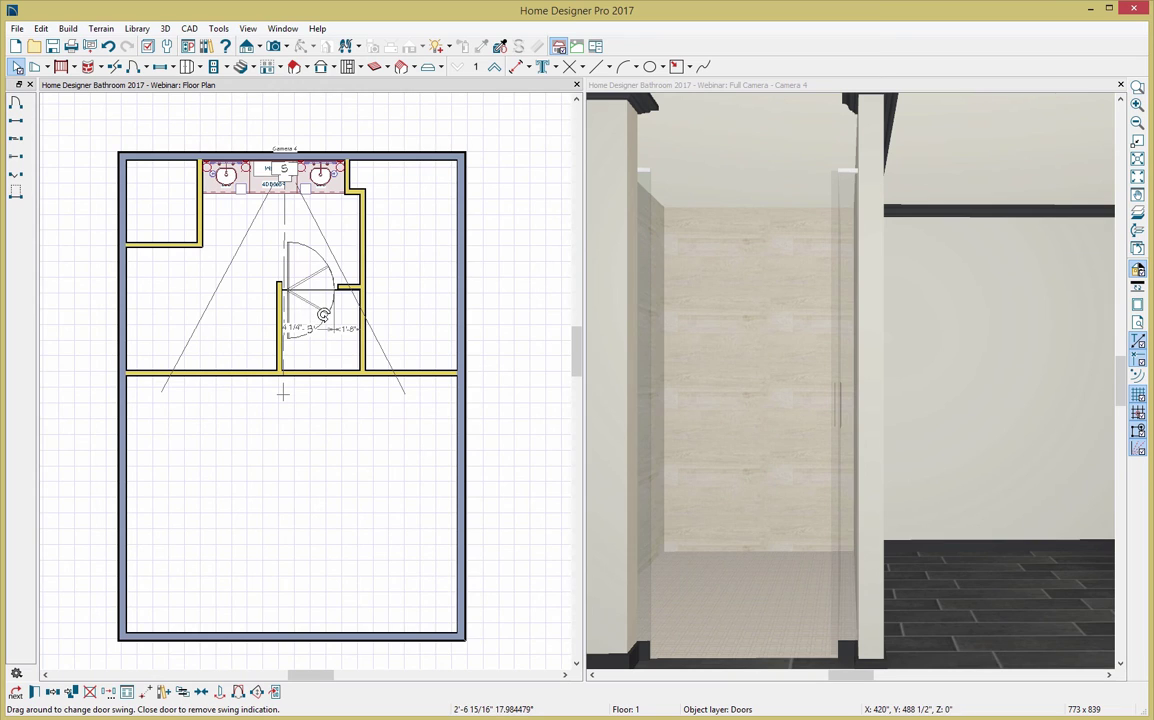
mouse_move(323, 315)
left_mouse_down()
mouse_move(319, 292)
mouse_move(306, 320)
left_mouse_up()
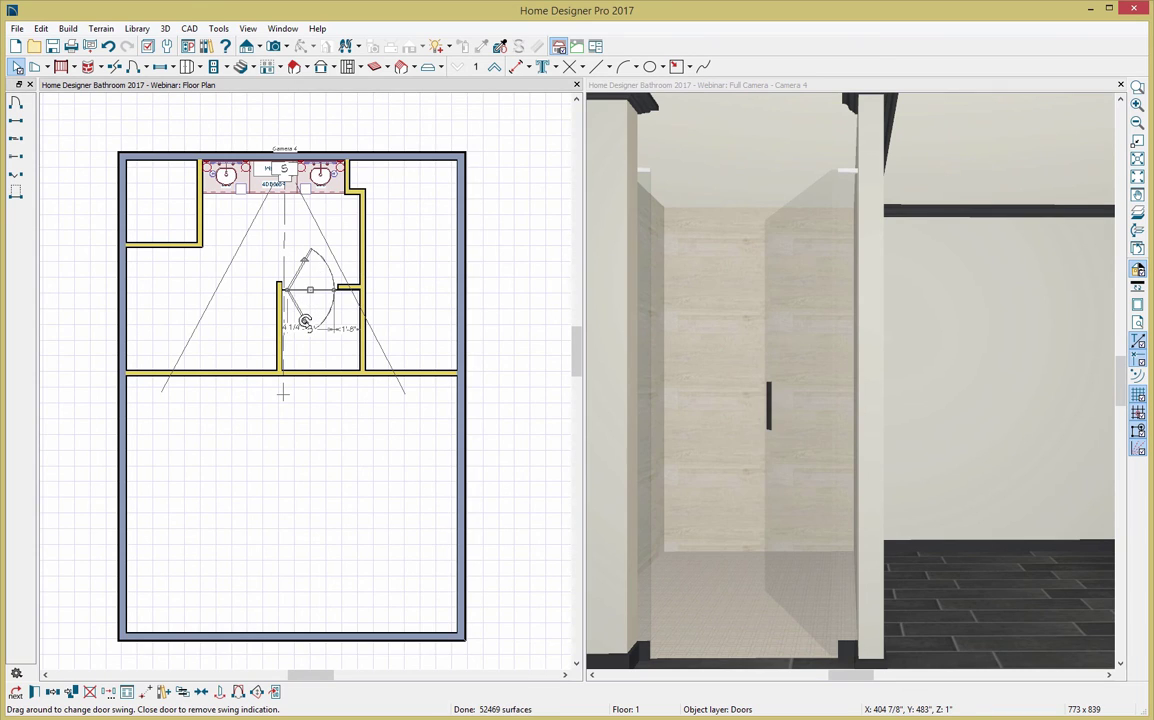
key("Escape")
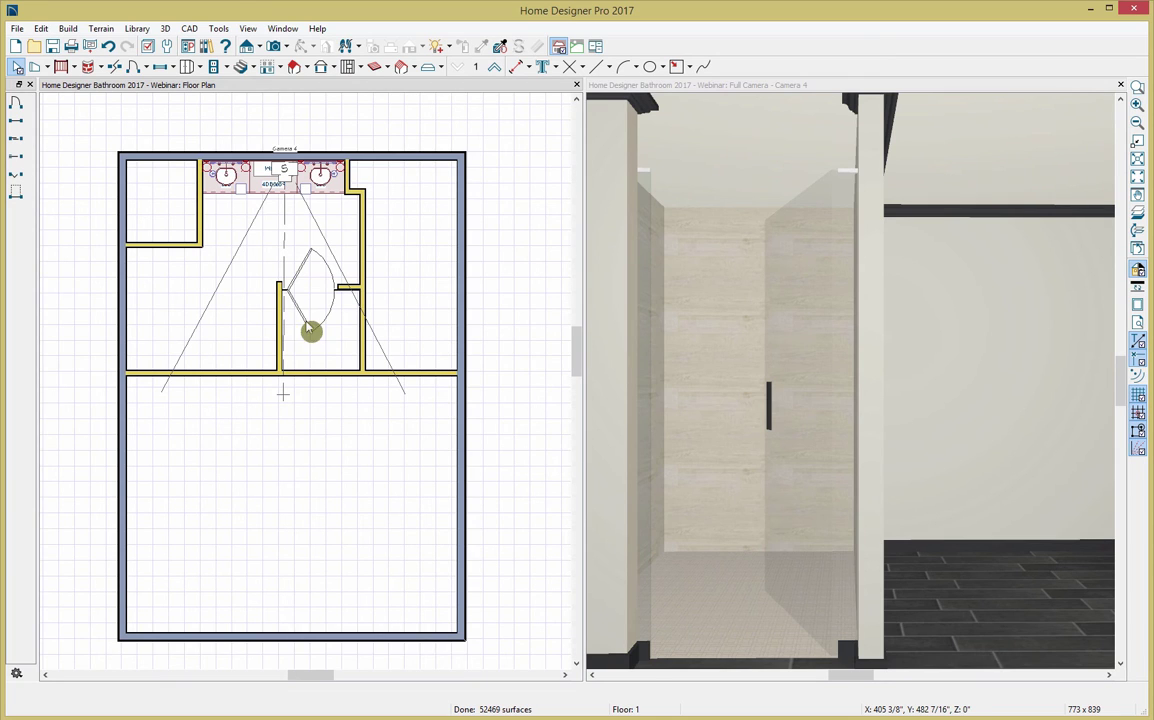
Switch the shower door's hinges to the opposite side and shift it along the glass wall until its hinged edge meets the stub wall
left_click(293, 276)
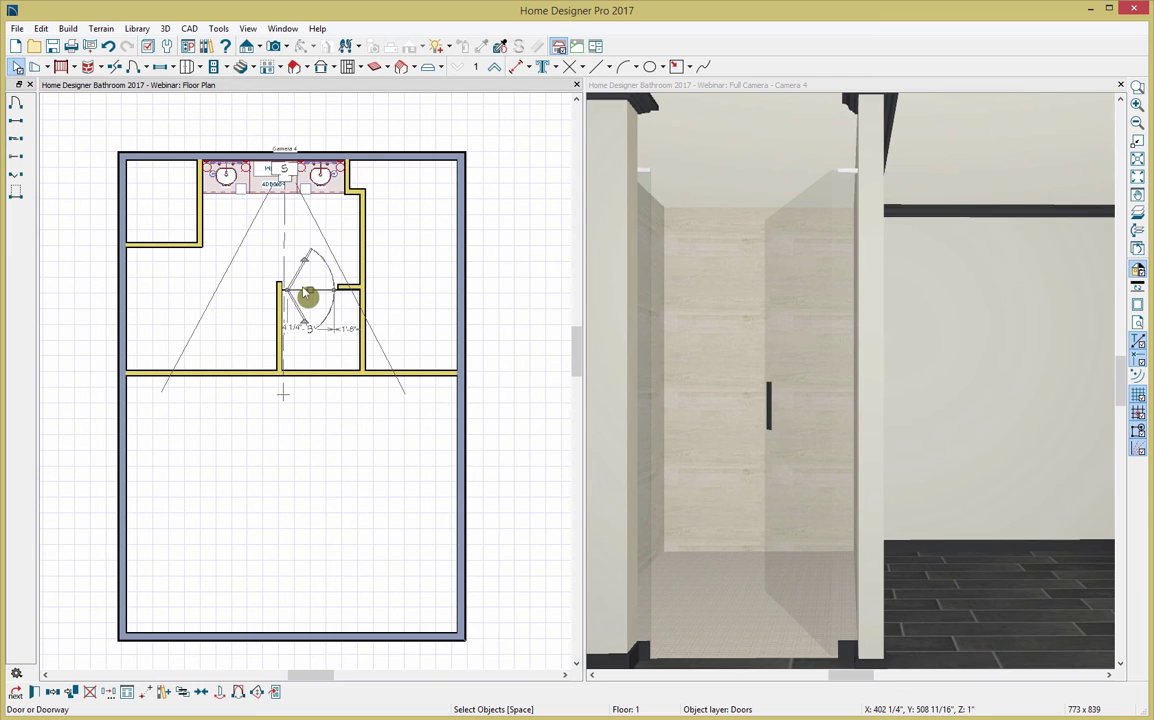
left_click(238, 693)
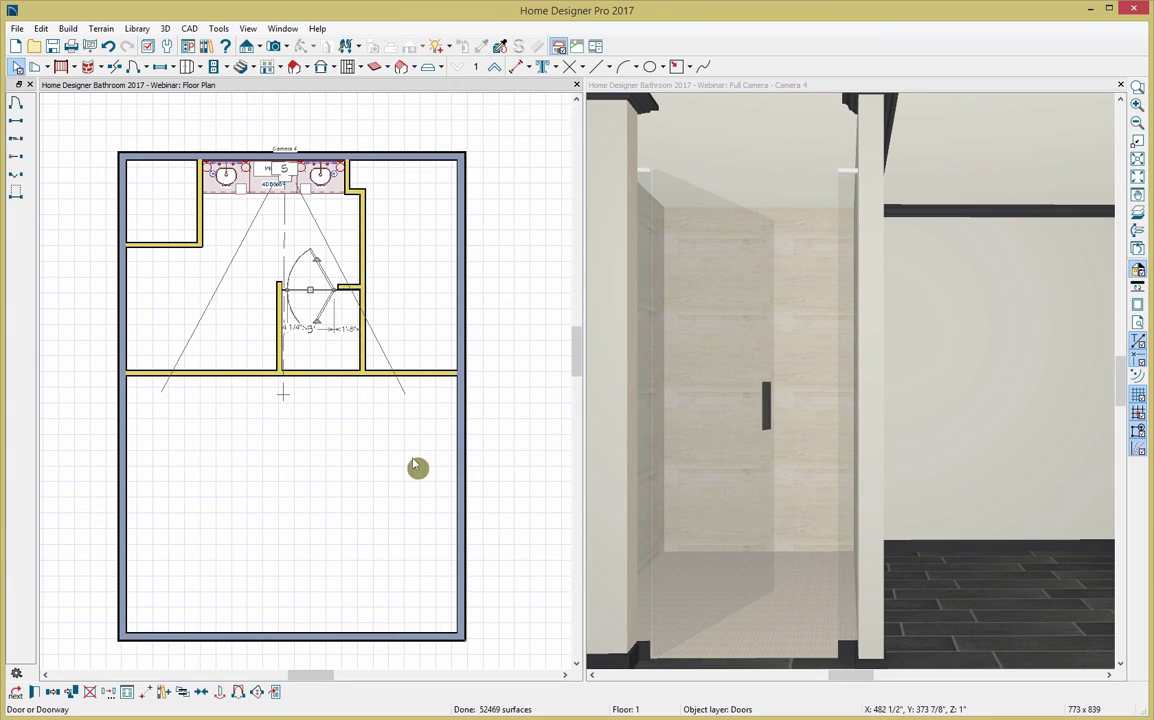
left_click_drag(312, 289, 317, 289)
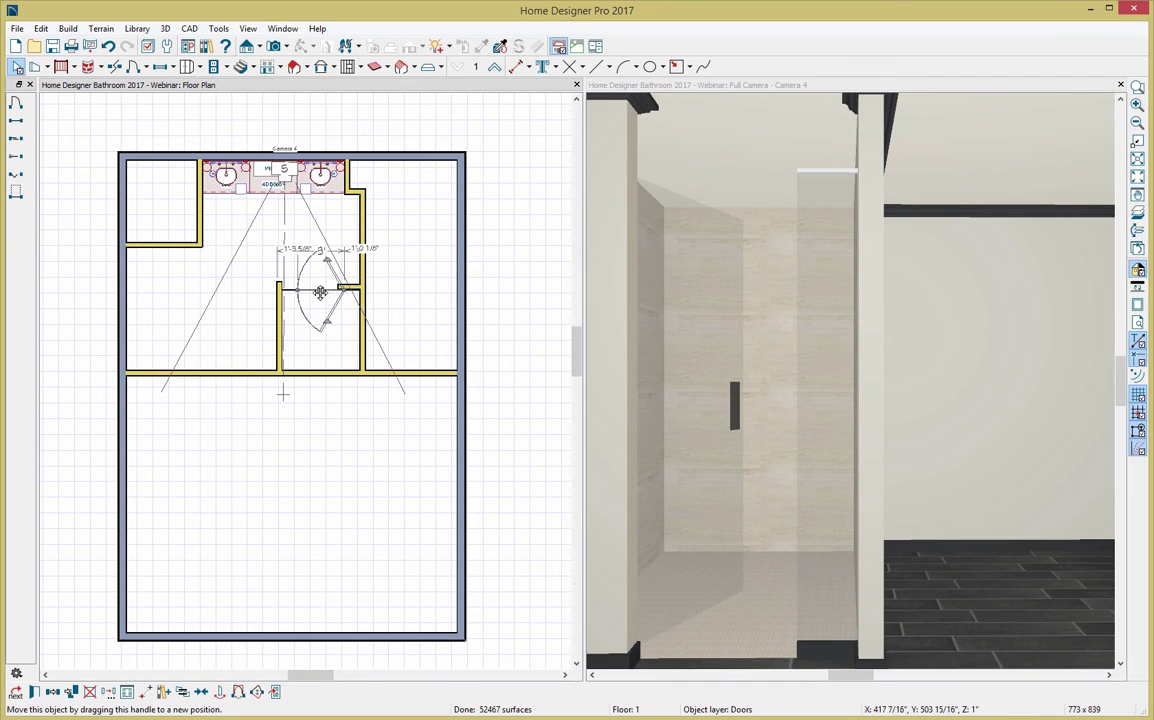
left_click_drag(313, 290, 308, 290)
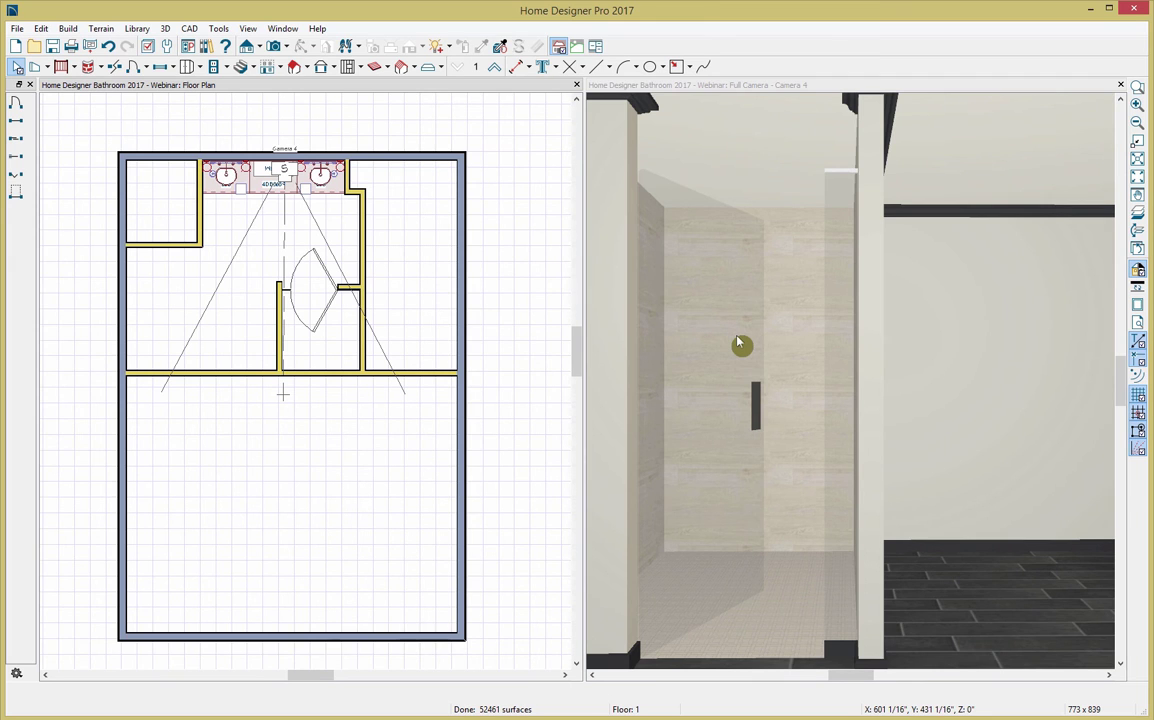
Place the K-45903 HydroRail-H Bath And Shower Column from the Bathroom 2017 accessories against the shower's back wall in the floor plan
key("ctrl+l")
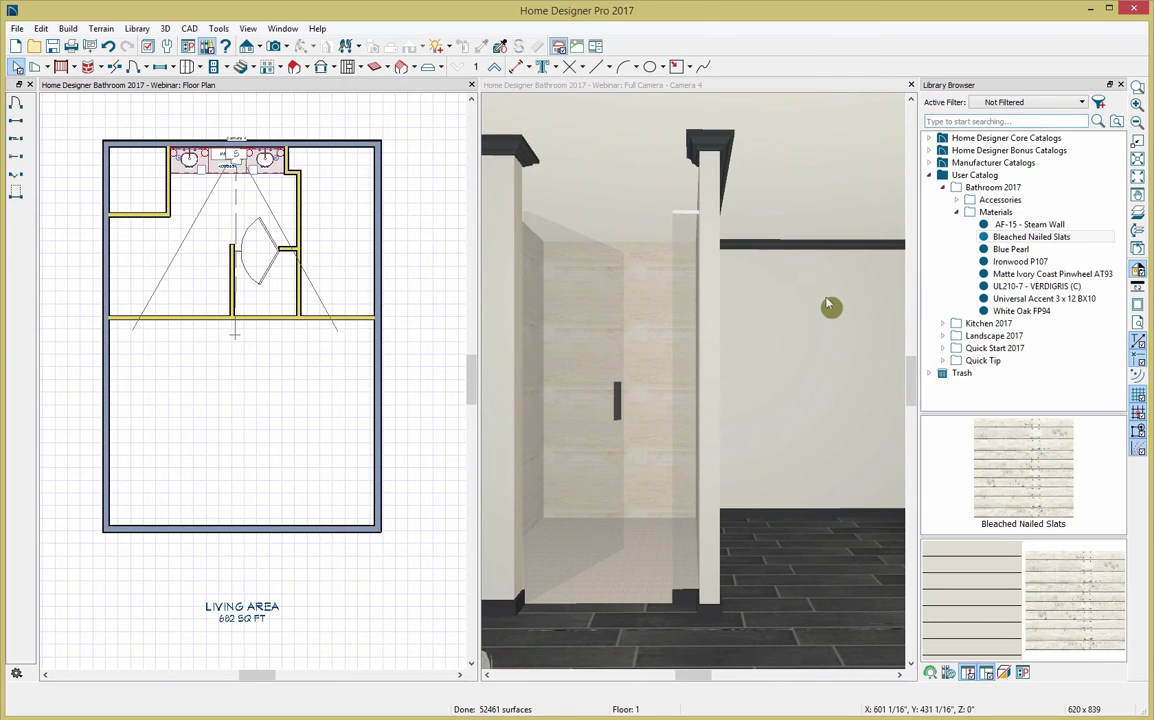
left_click(957, 201)
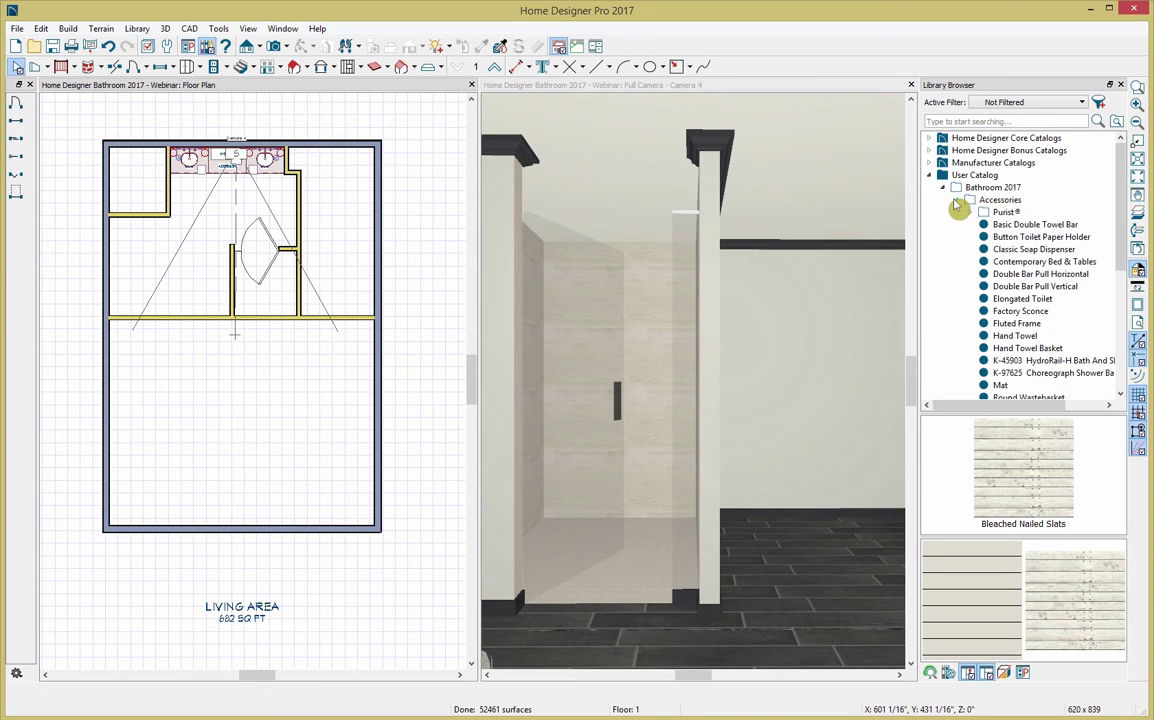
left_click(1057, 362)
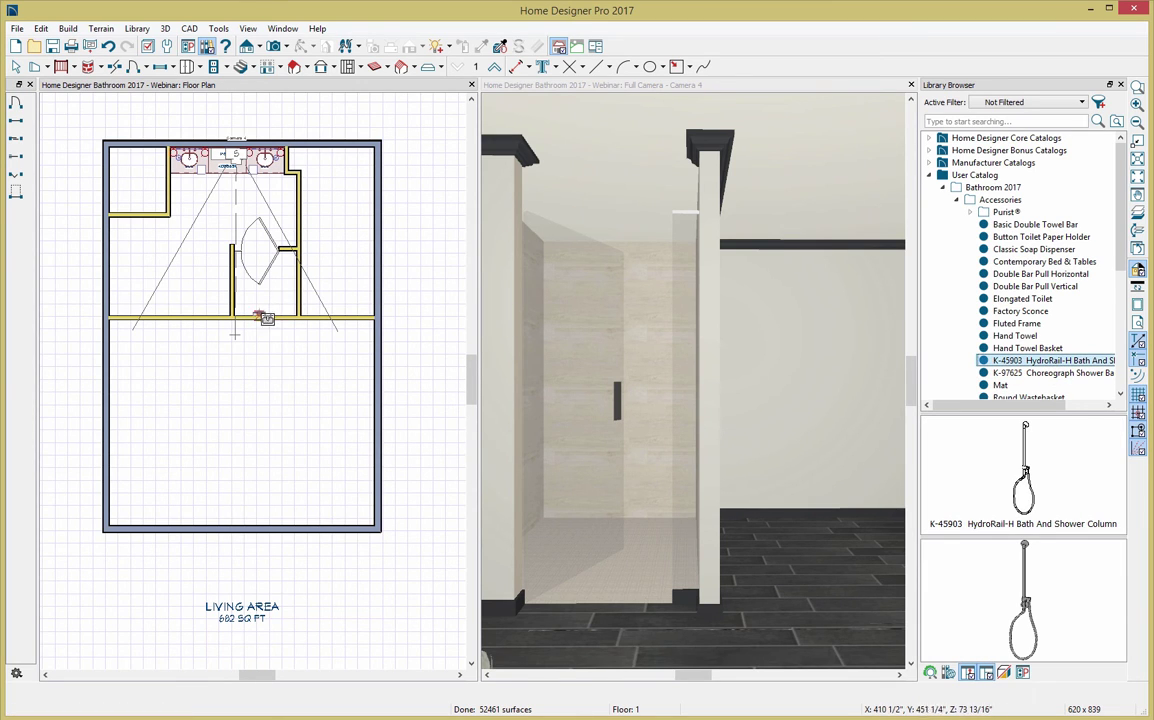
scroll(265, 317, "up", 3)
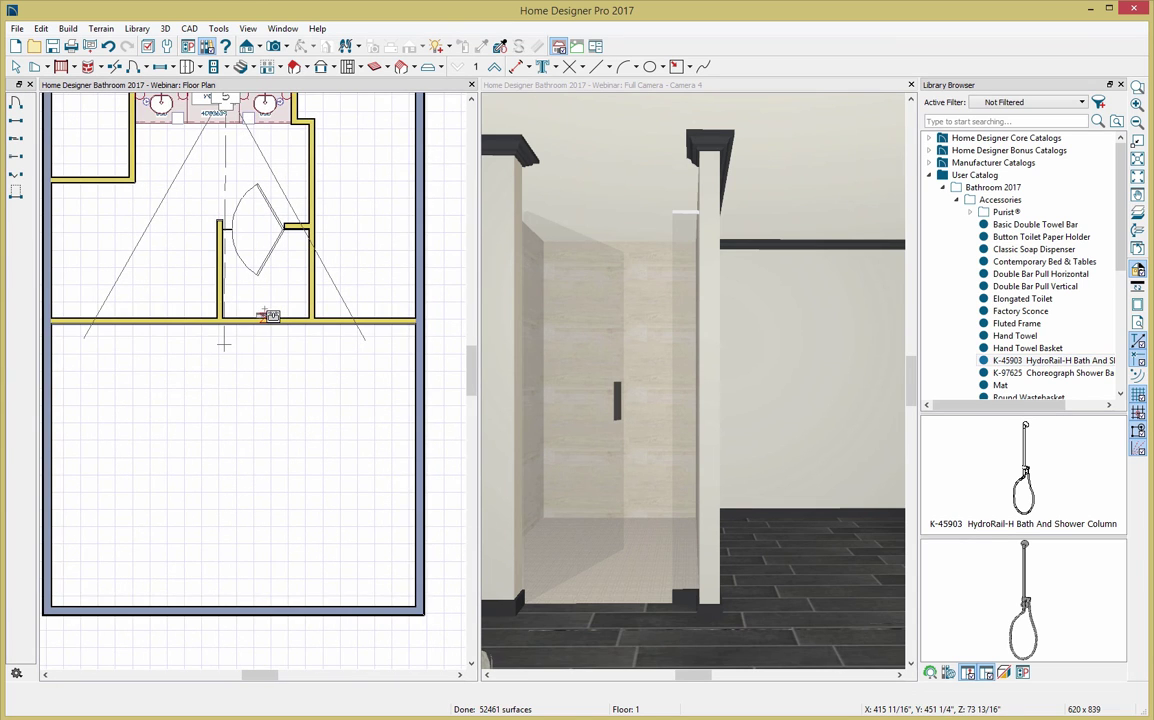
left_click(272, 318)
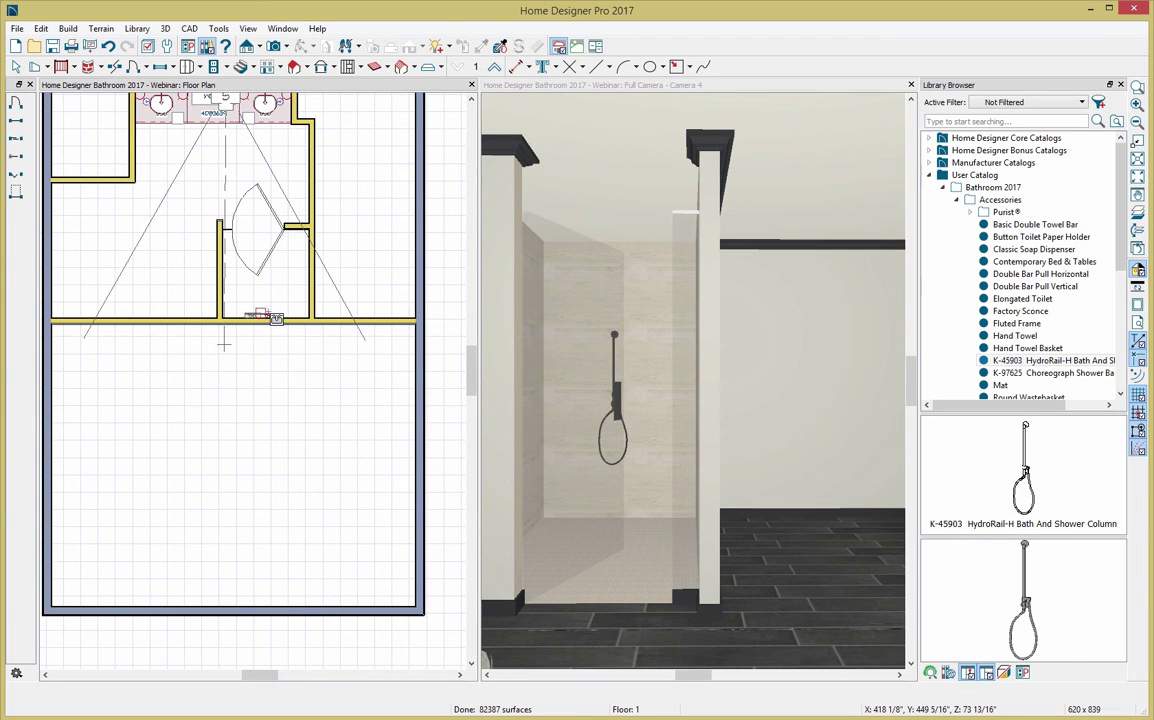
Rotate the shower column 180° in the floor plan so that it faces the opposite direction
scroll(272, 322, "up", 4)
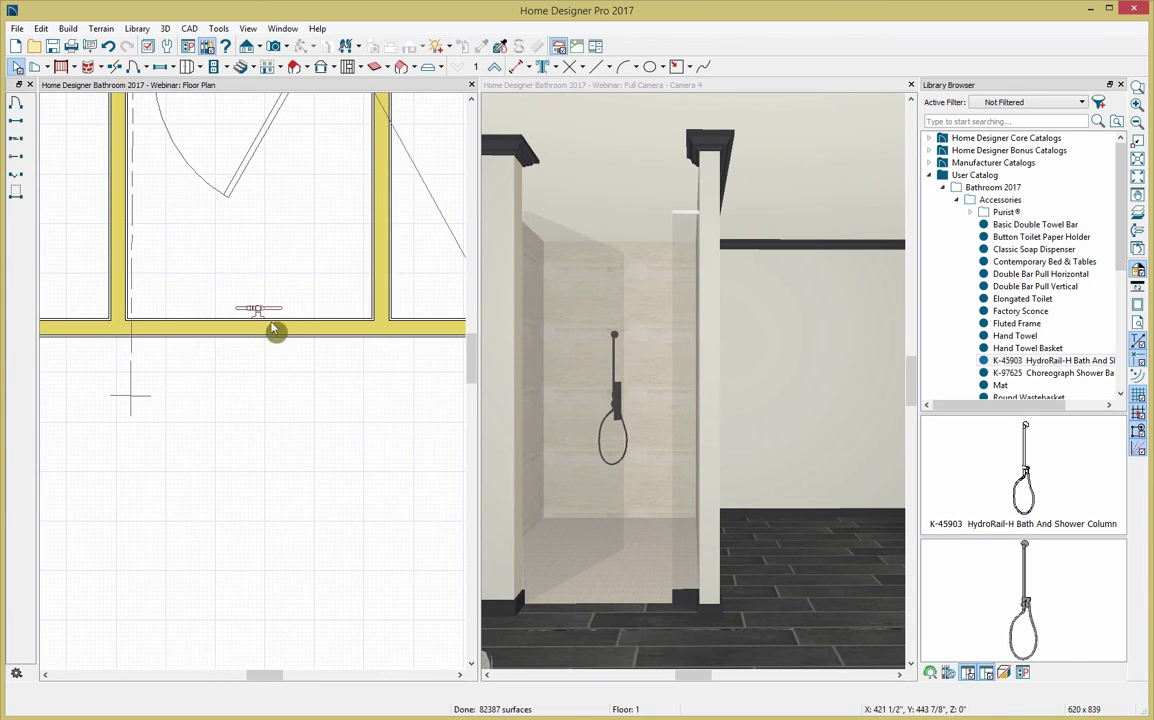
left_click(258, 311)
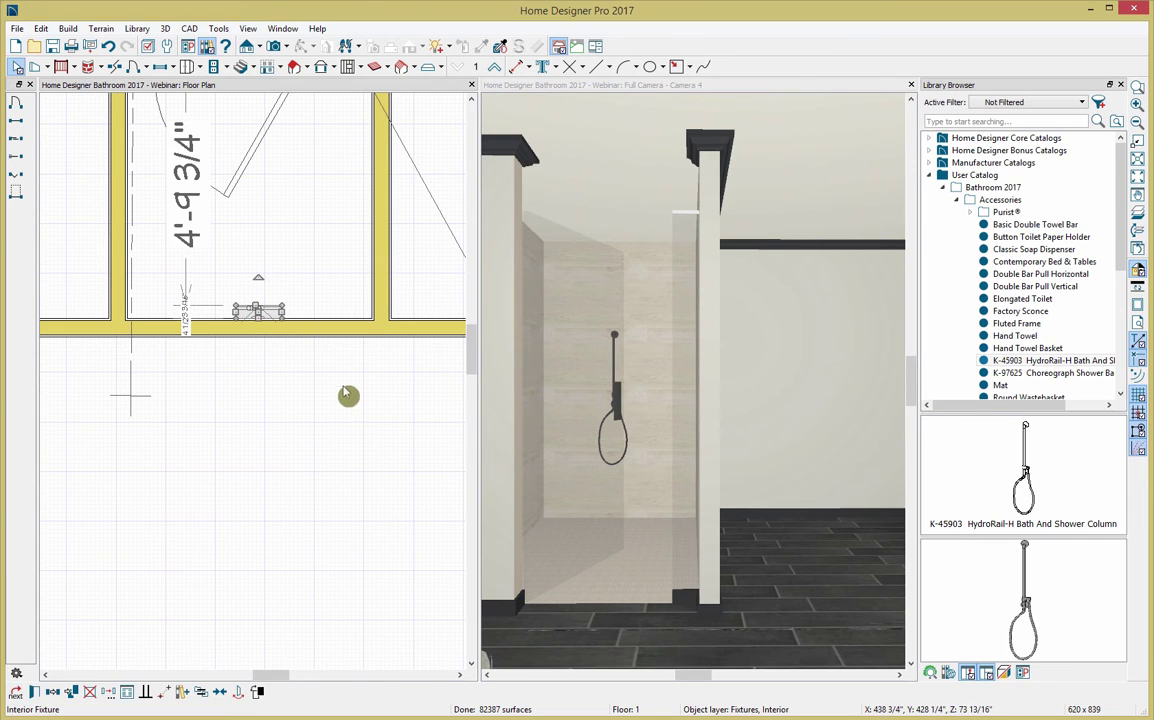
left_click_drag(258, 278, 255, 342)
left_click(407, 367)
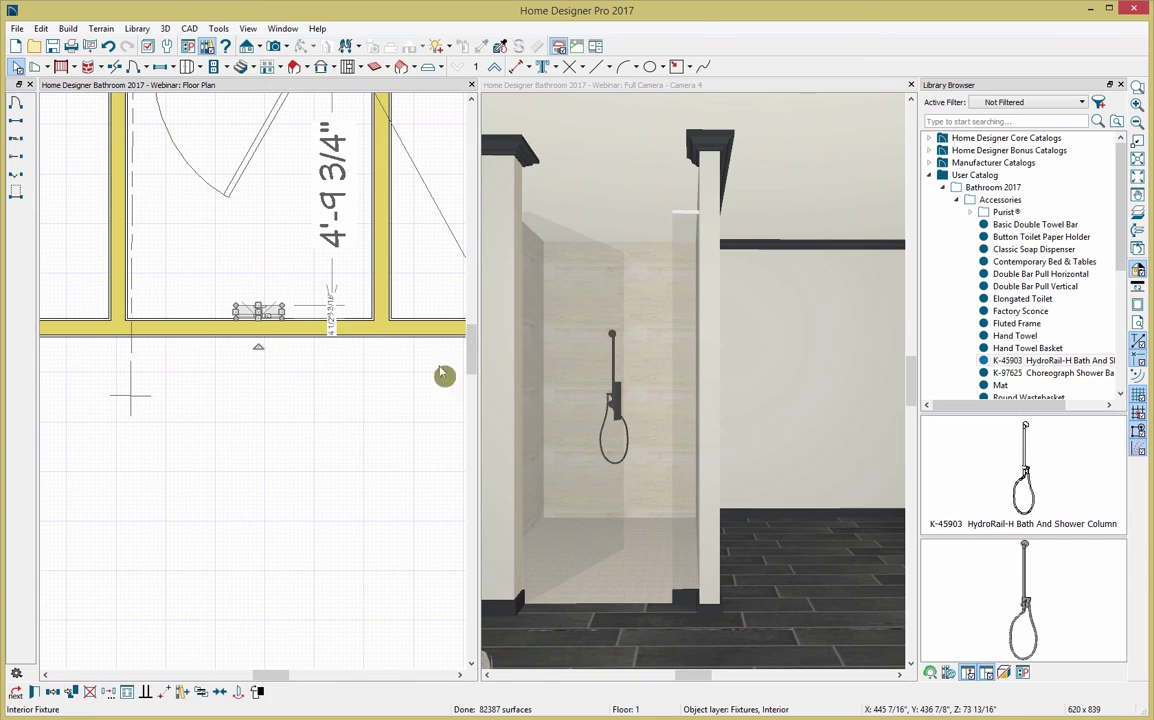
left_click(258, 313)
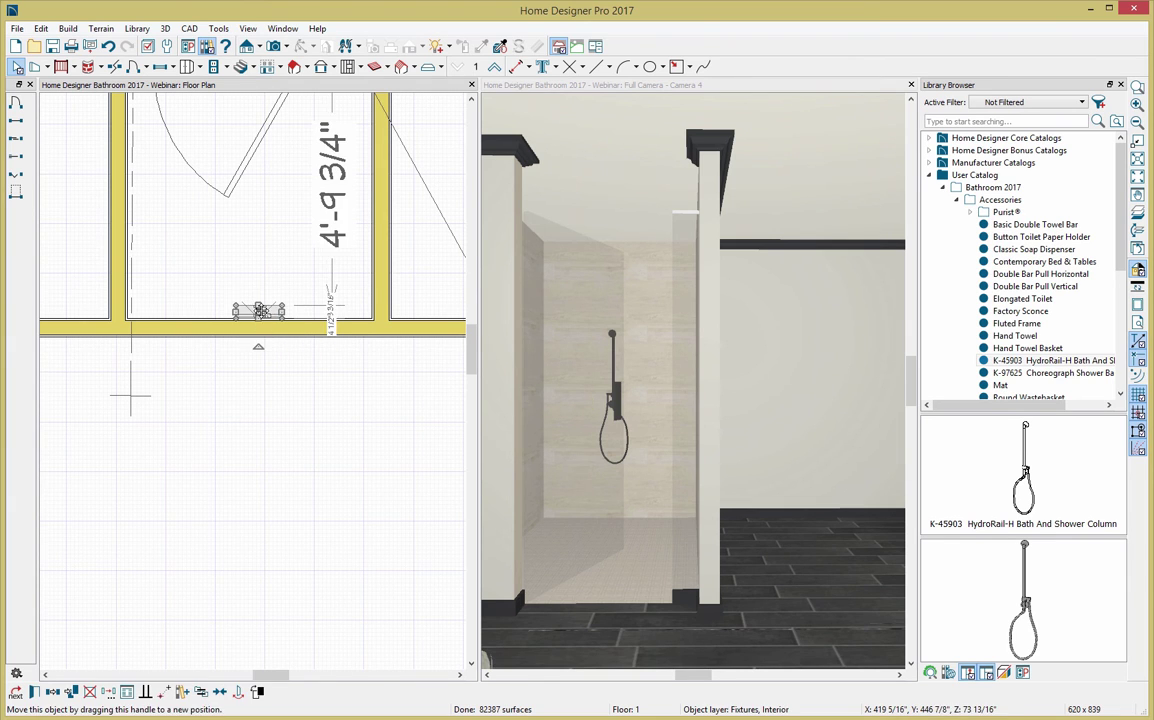
Swing the shower door wider open in the floor plan until it stands perpendicular to the glass wall
scroll(259, 309, "down", 2)
left_click(245, 238)
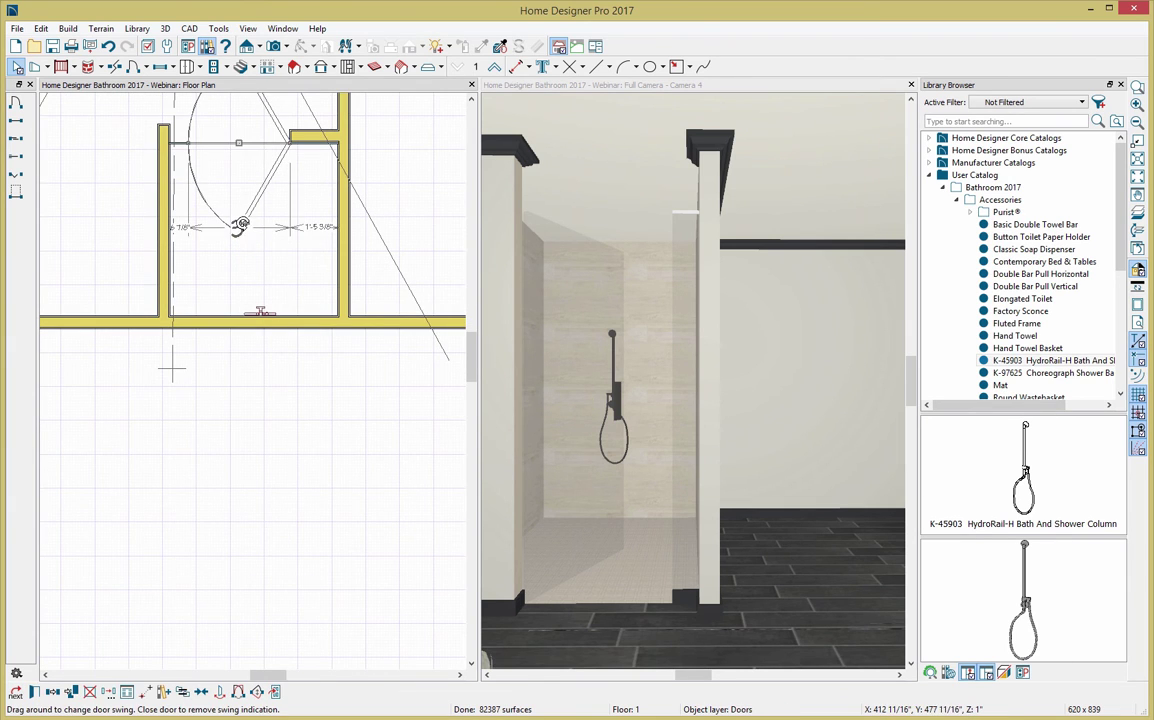
left_click_drag(293, 230, 295, 231)
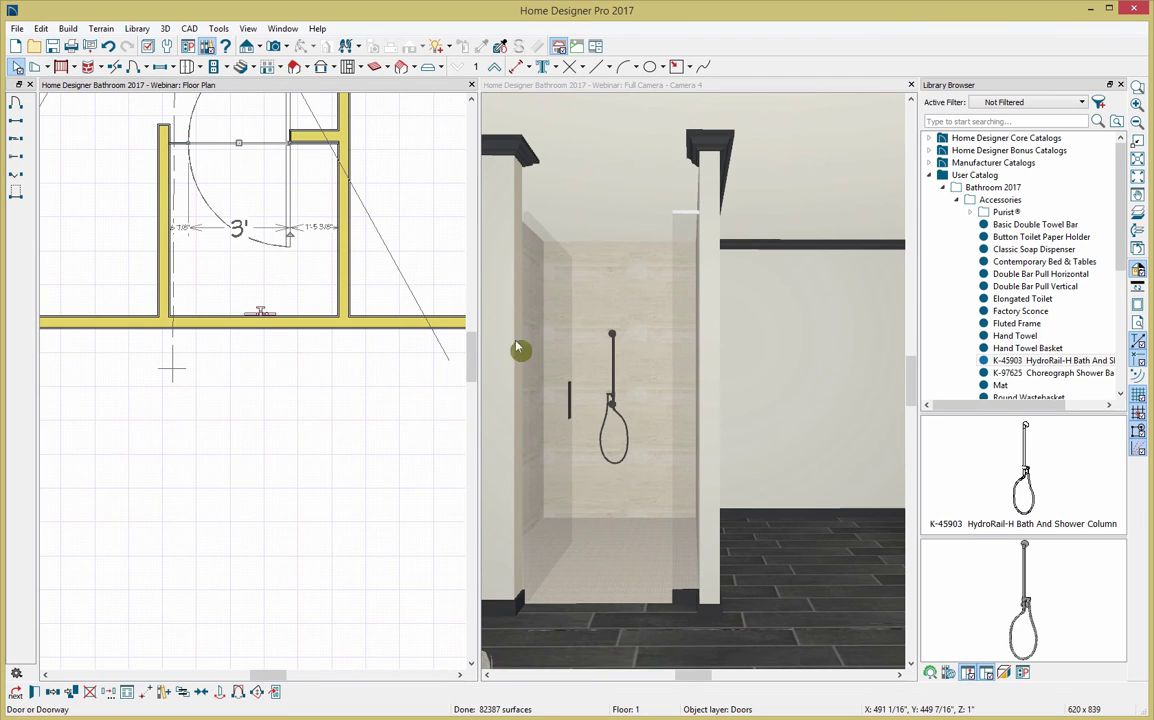
key("Escape")
Raise the shower column in the camera view until its lower end is about 34 7/8" above the shower floor
left_click(618, 408)
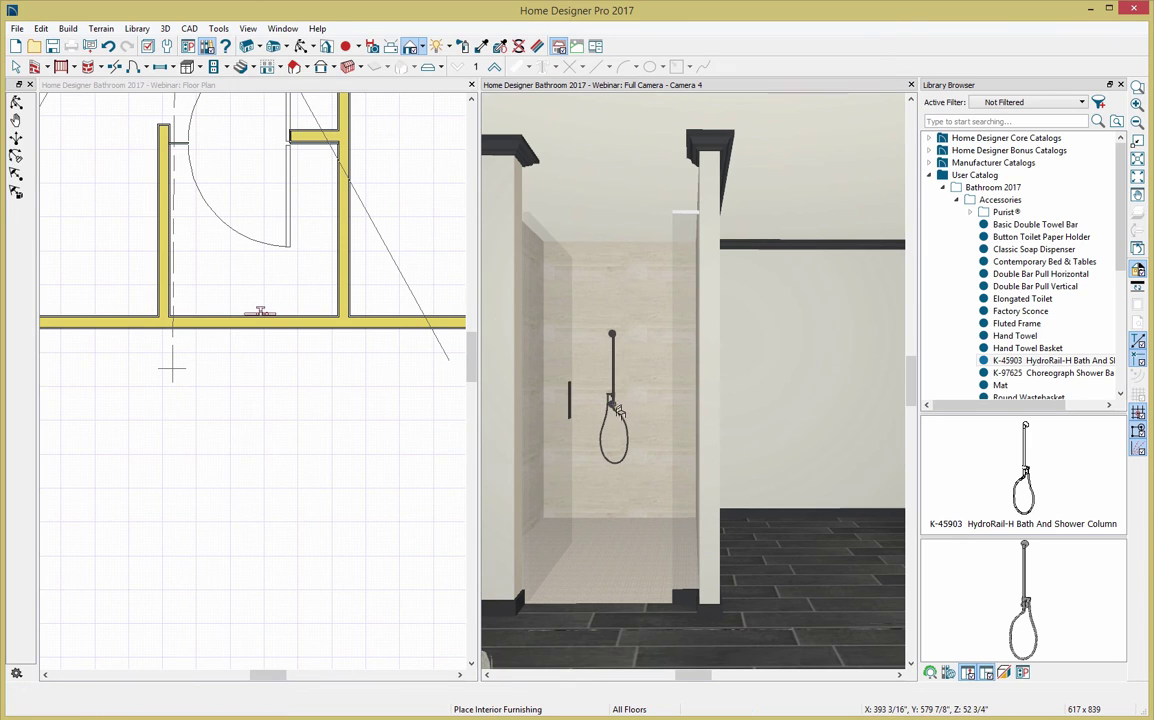
left_click(618, 408)
left_click_drag(612, 390, 612, 363)
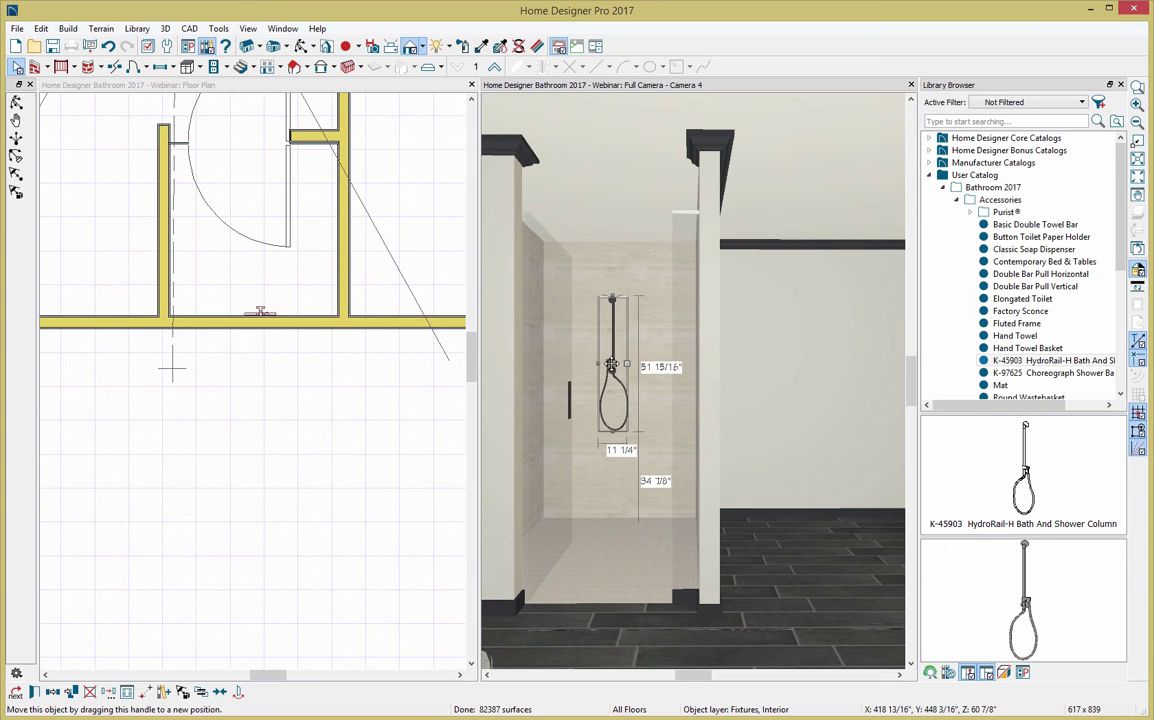
left_click(630, 430)
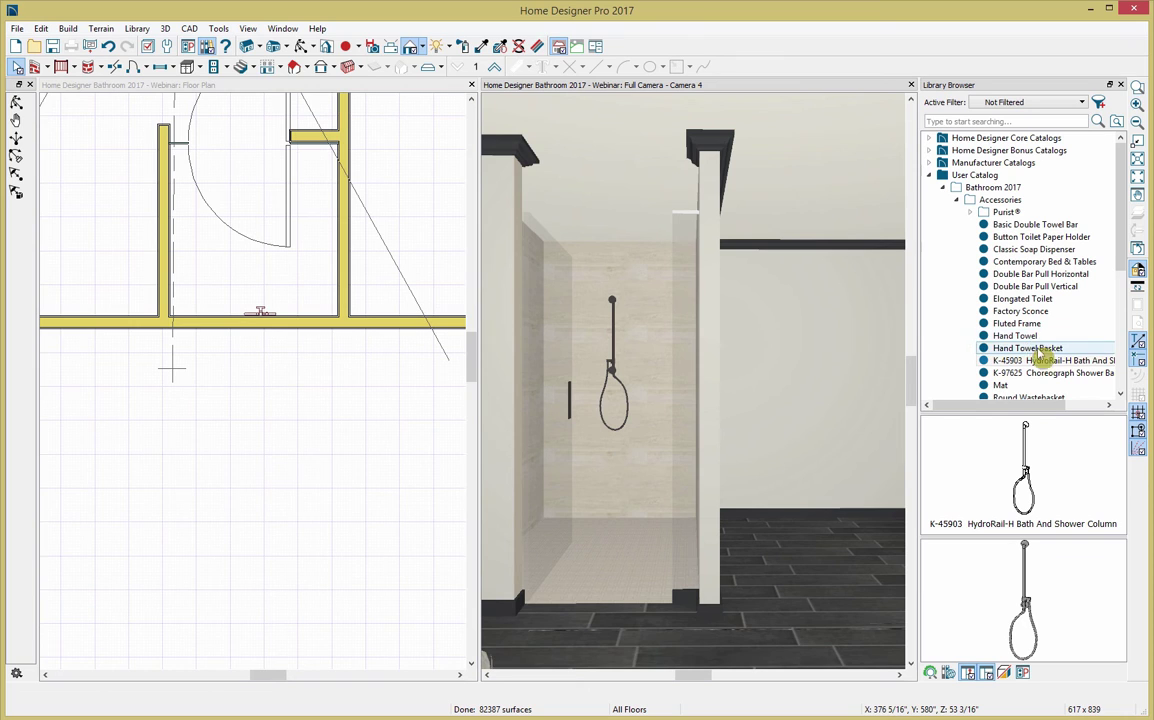
Place the Vert (faceted) shape from the Bathroom 2017 accessories on the shower floor as a drain and select it
left_click(1069, 387)
scroll(1069, 394, "down", 1)
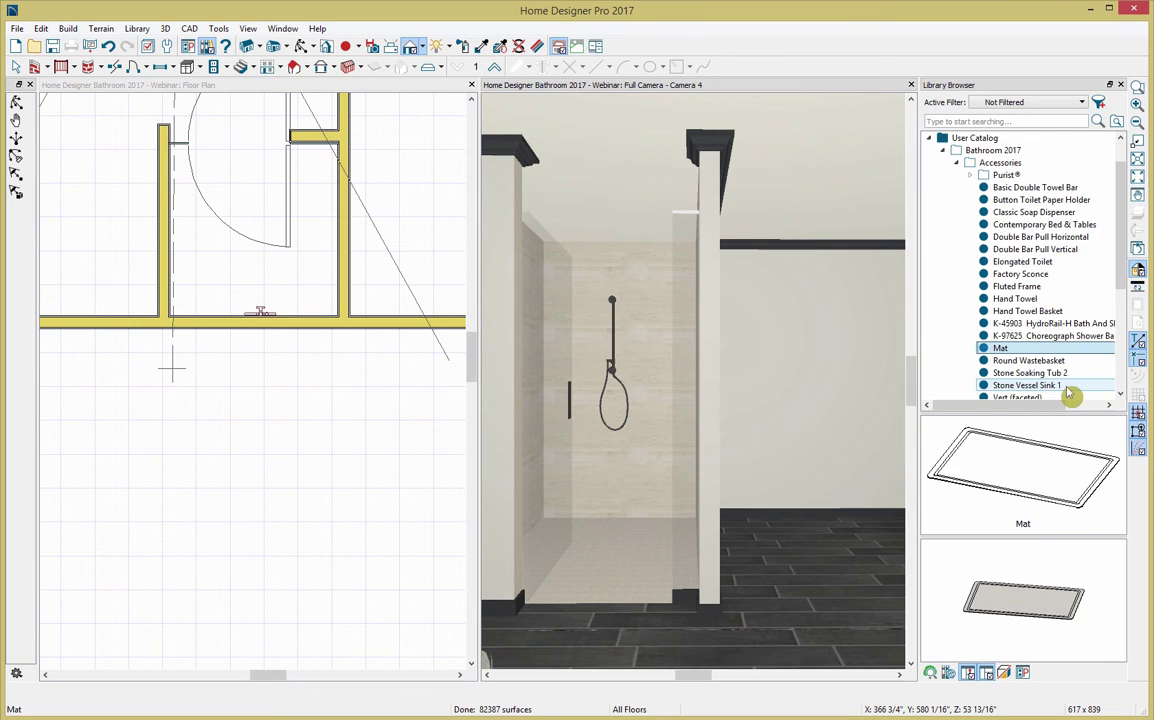
scroll(1069, 394, "down", 1)
left_click(1025, 360)
left_click(613, 543)
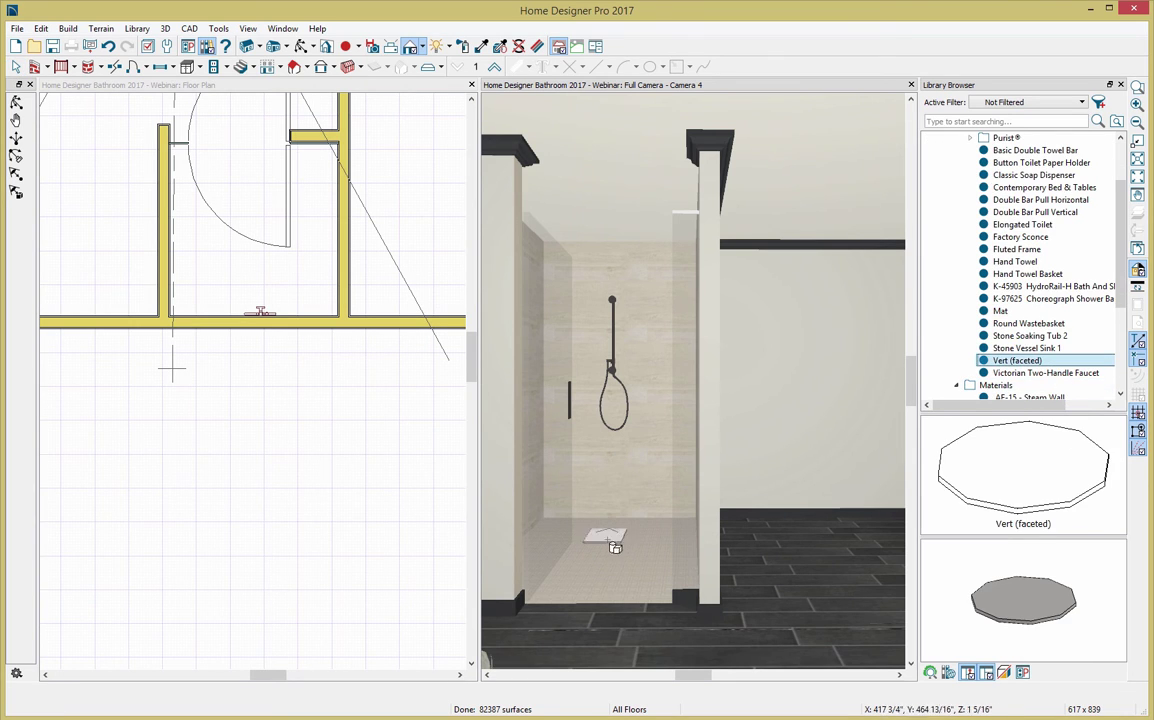
left_click(612, 551)
key("space")
left_click(612, 551)
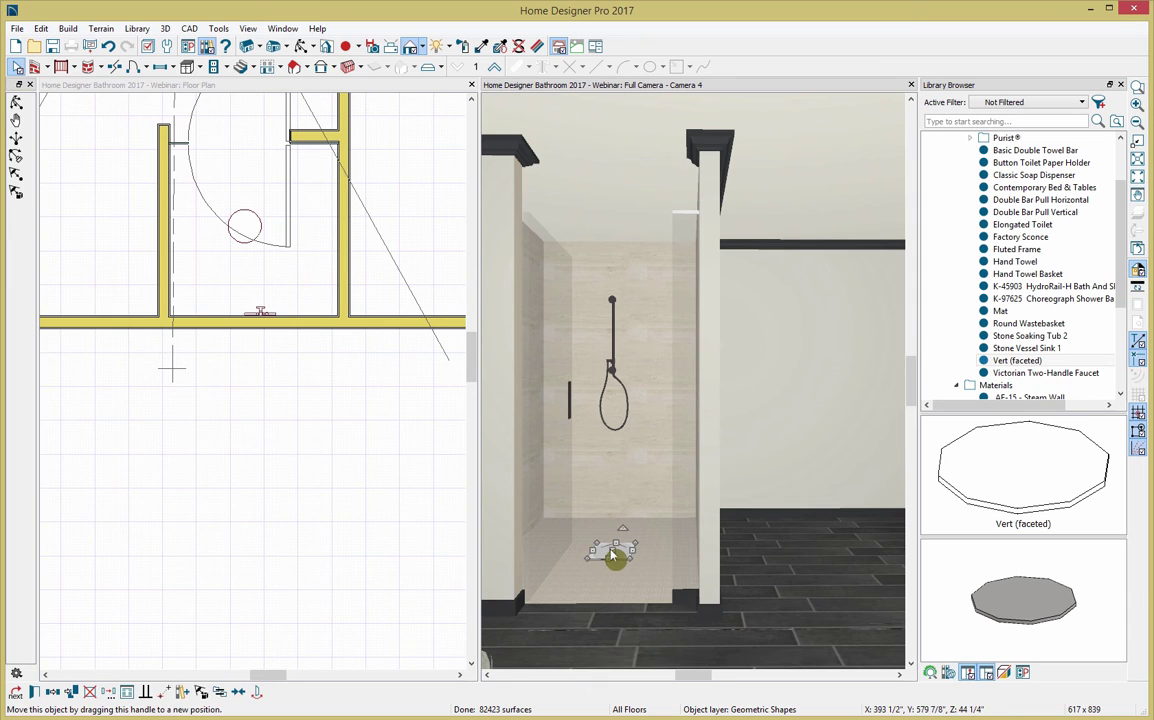
Center the faceted drain shape on the shower room in both directions
left_click(243, 691)
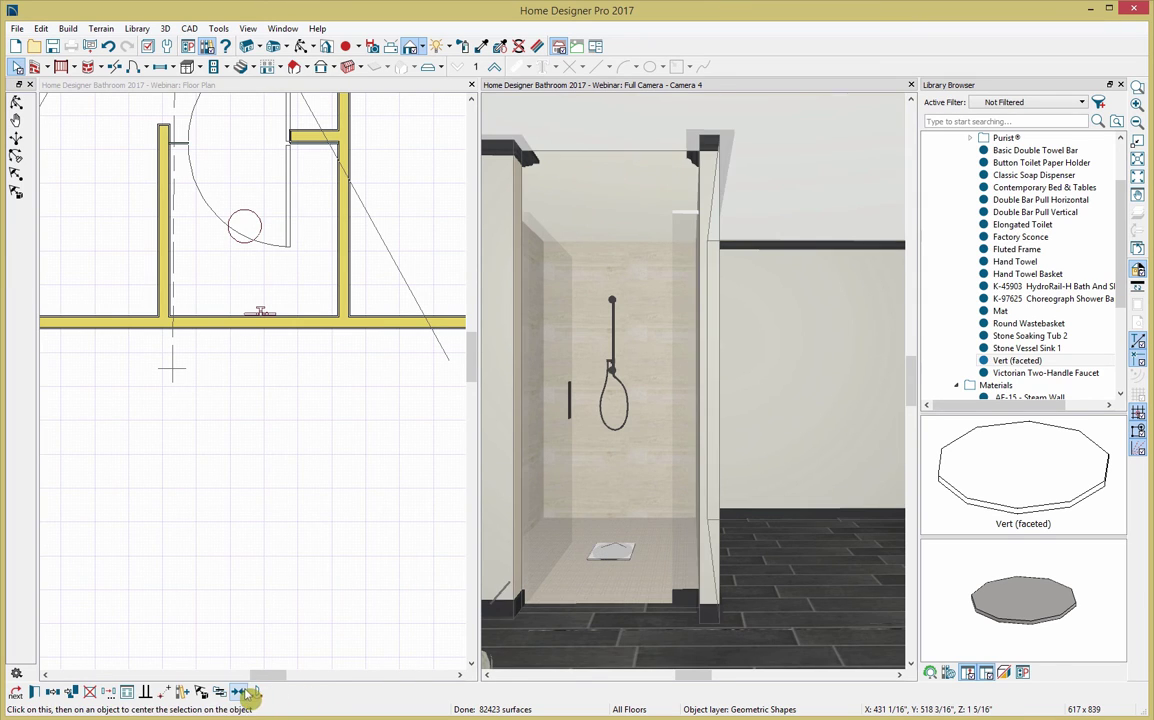
left_click(549, 610)
left_click(262, 689)
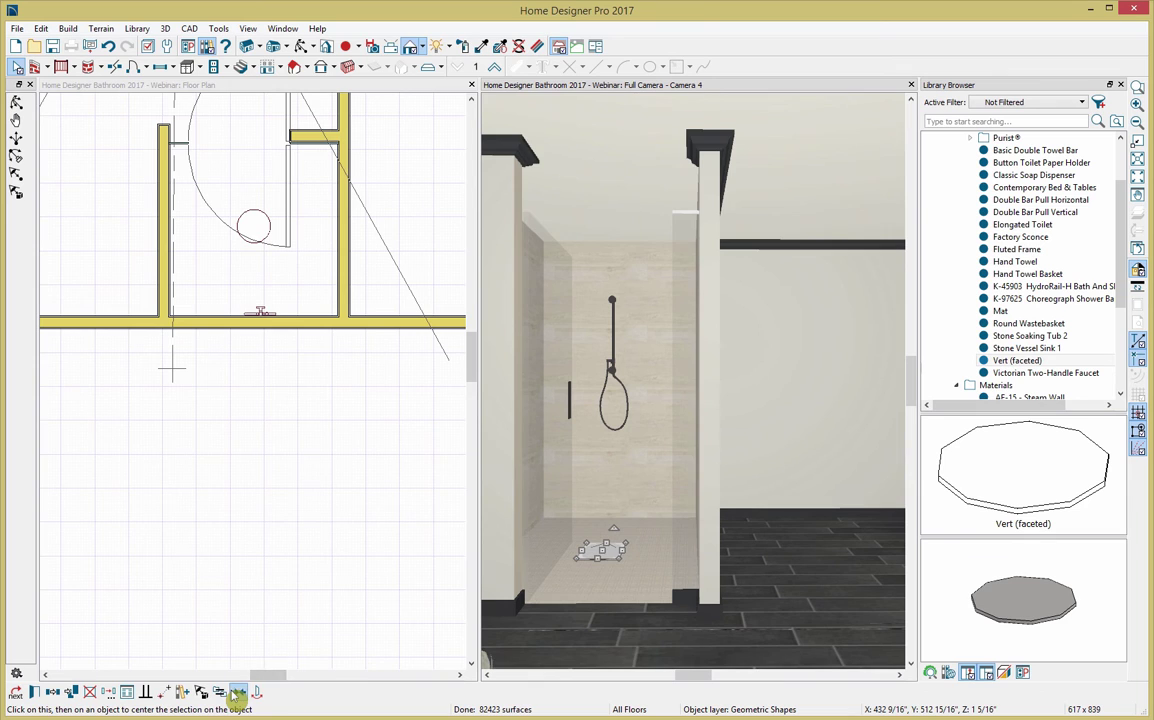
left_click(662, 543)
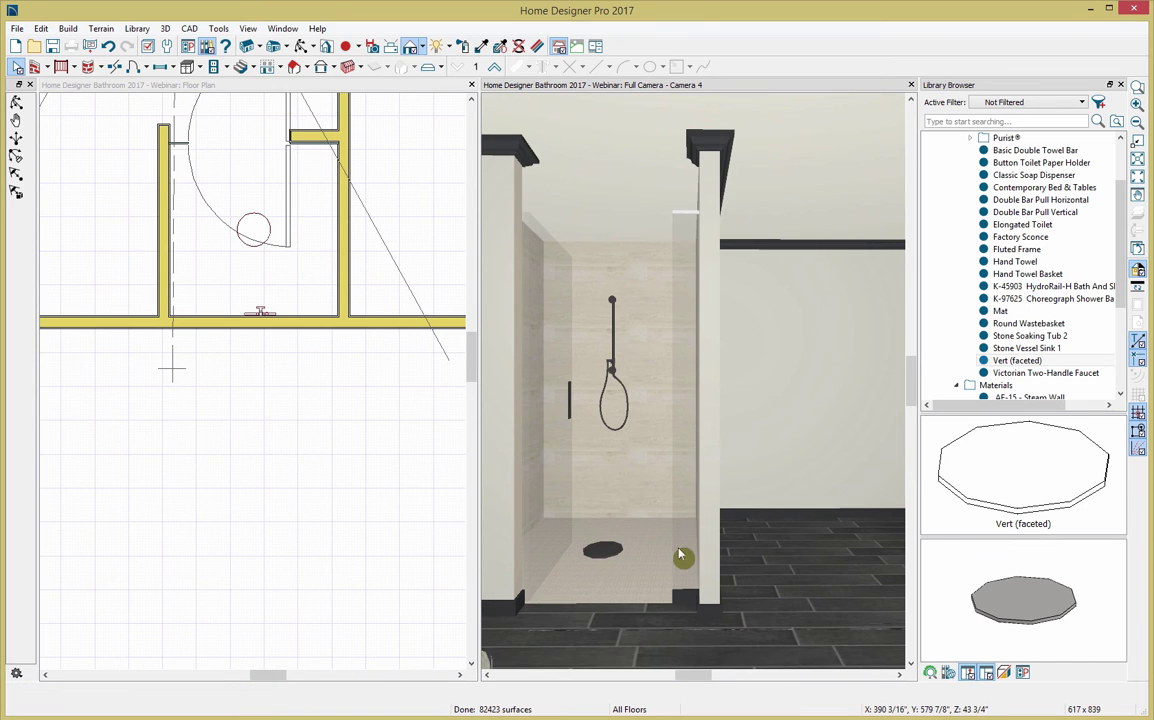
Place the K-97625 Choreograph Shower Barre on the back wall beside the shower column and mirror a copy to the column's other side
middle_click_drag(616, 488, 652, 489)
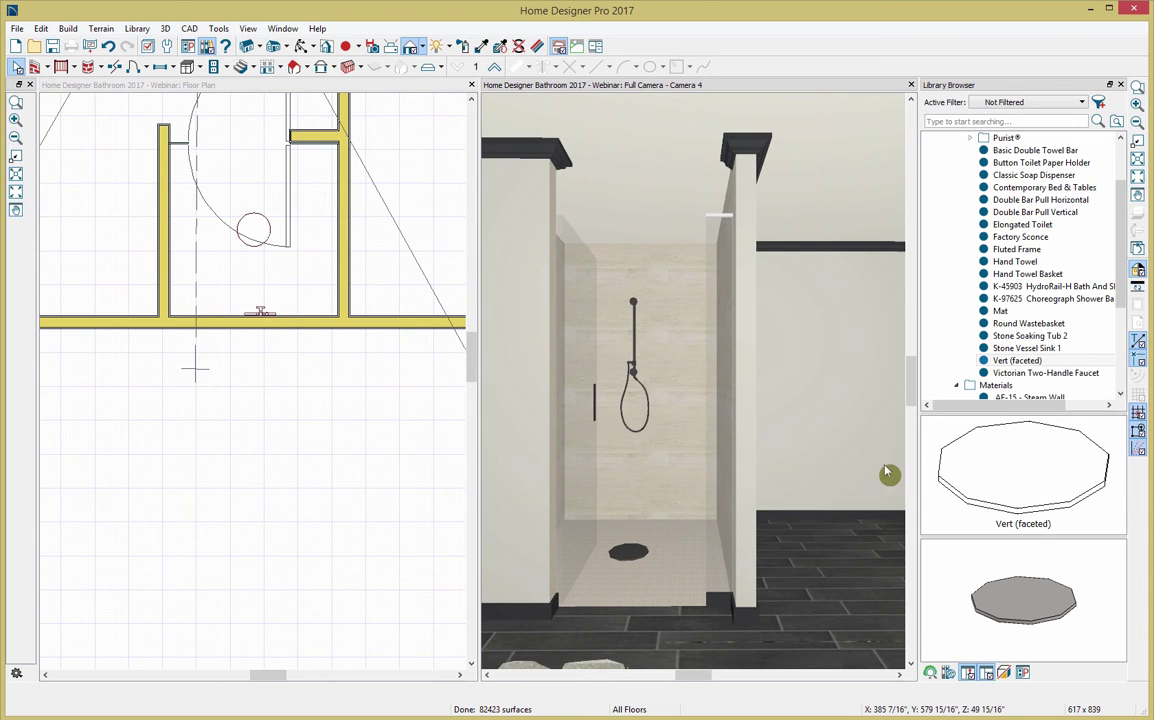
left_click(1065, 301)
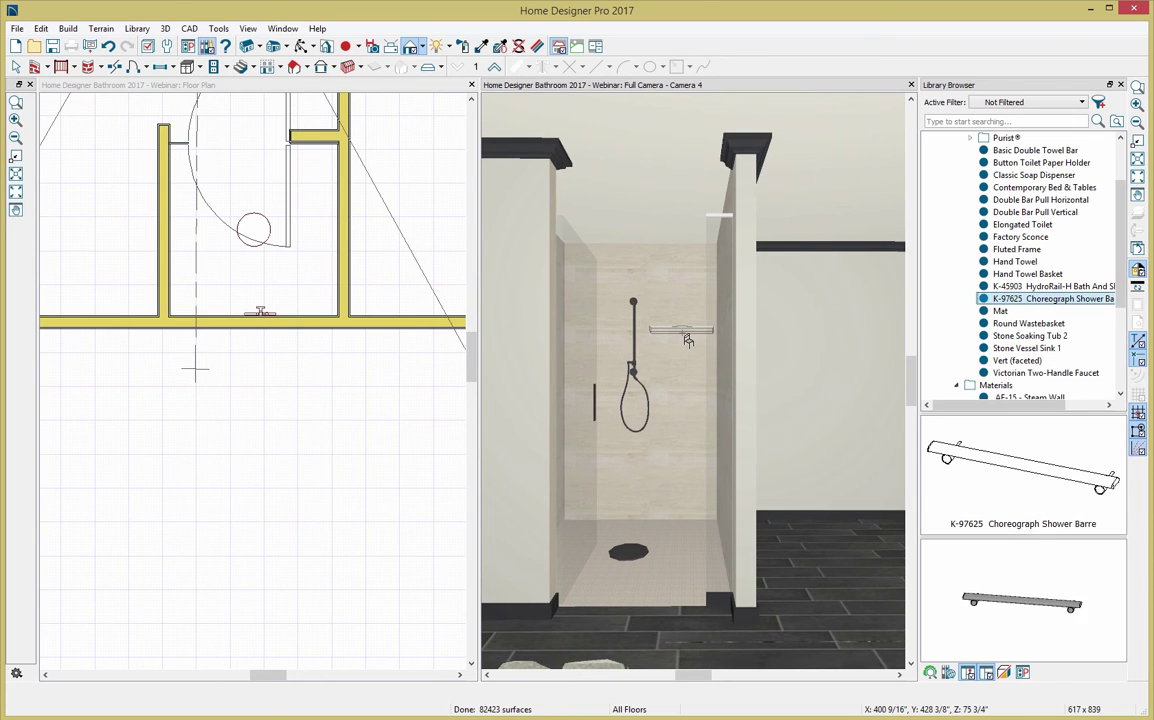
left_click(688, 340)
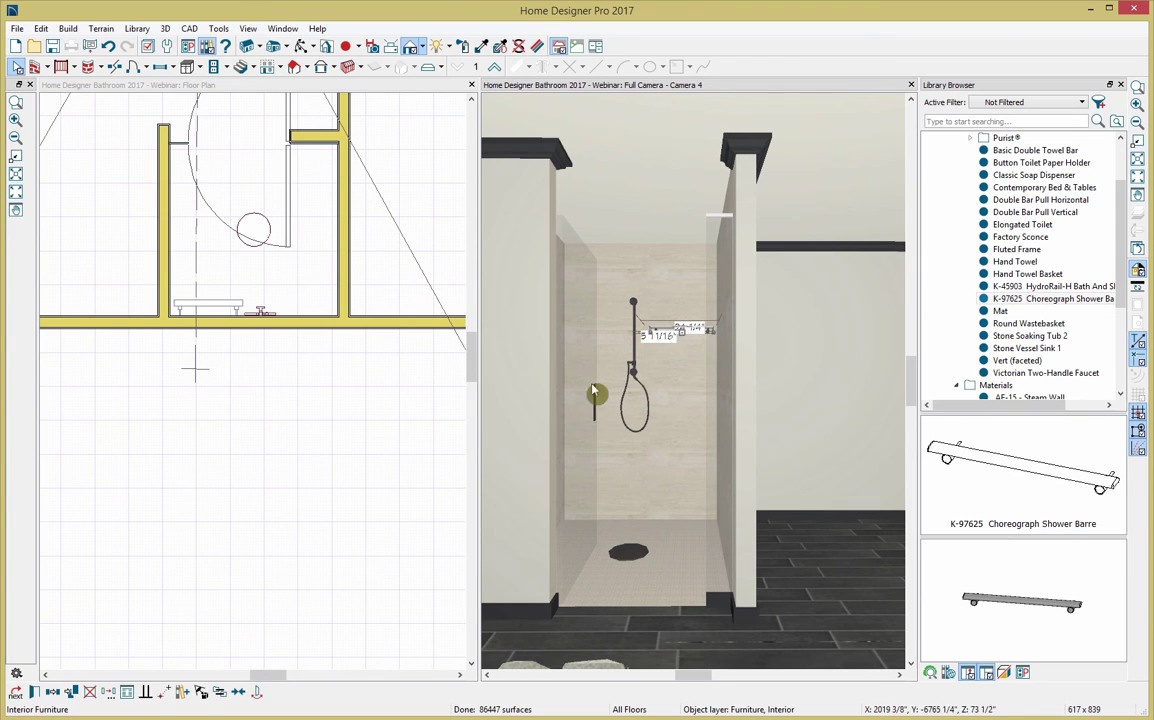
left_click(55, 693)
left_click(57, 692)
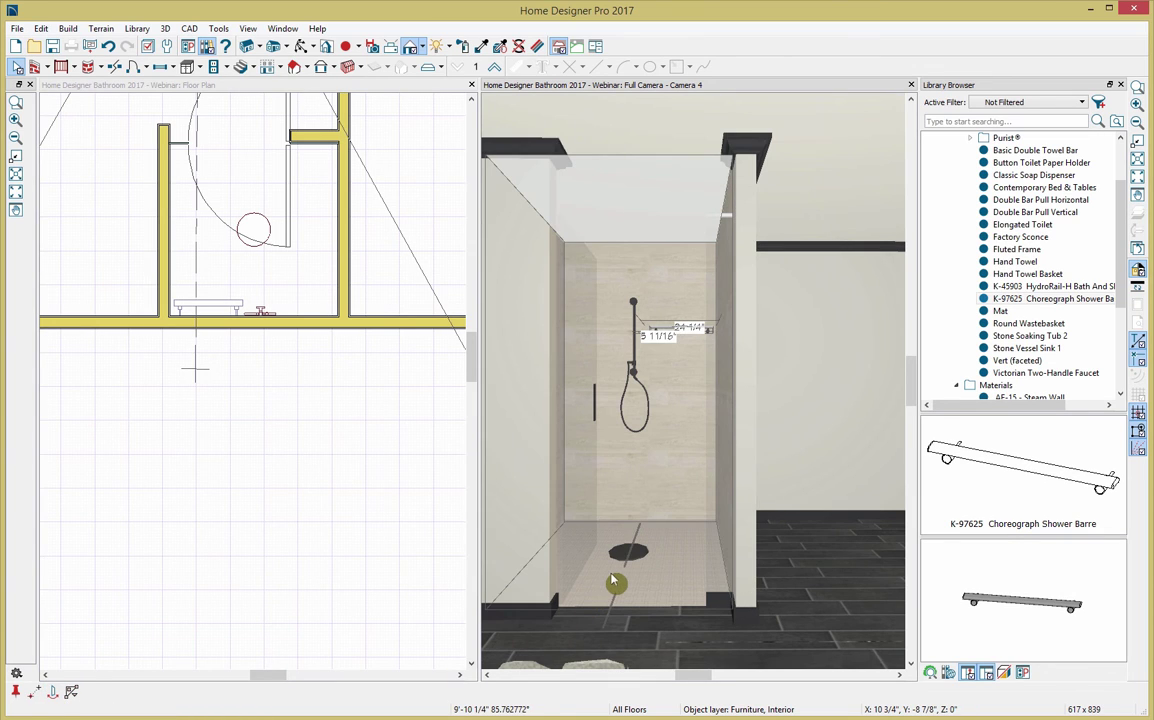
left_click(618, 648)
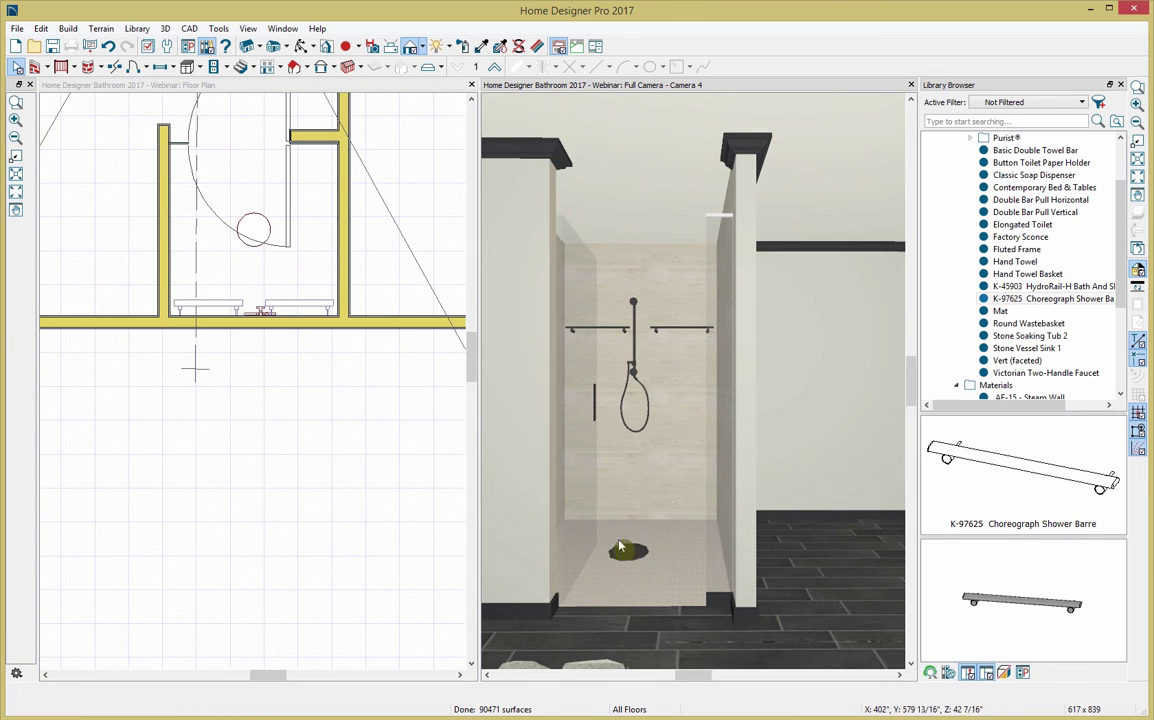
Center the shower column on the shower room so that it sits midway between the two shower barres
left_click(634, 378)
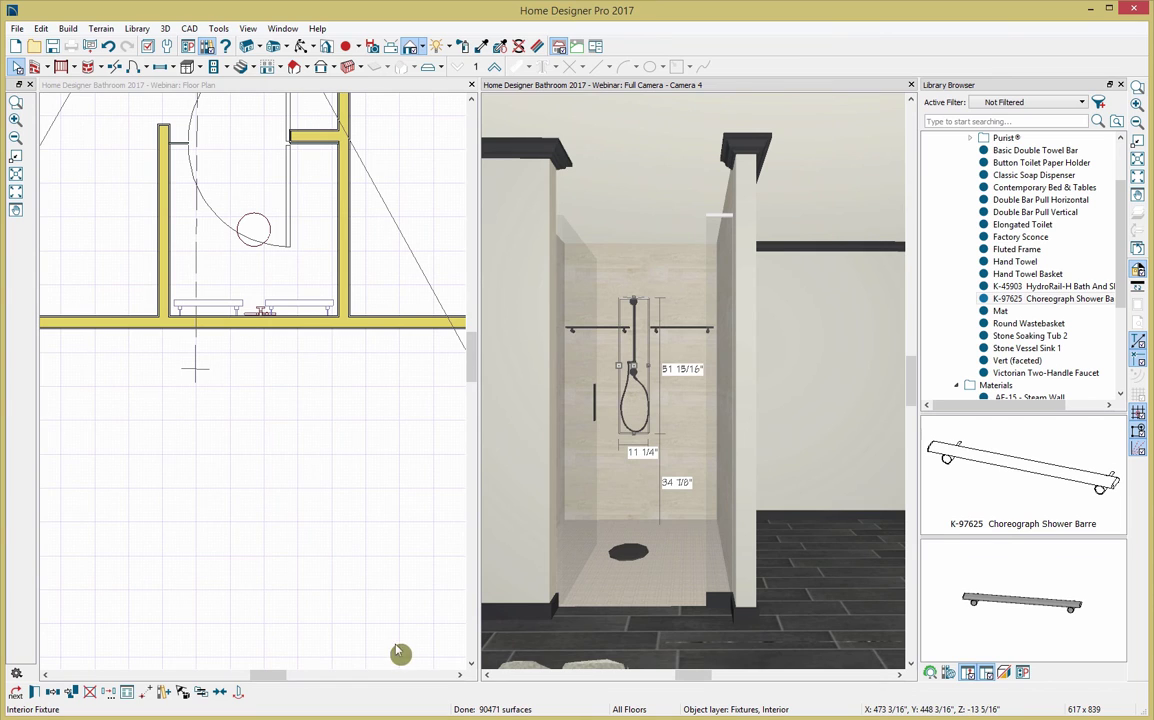
left_click(221, 692)
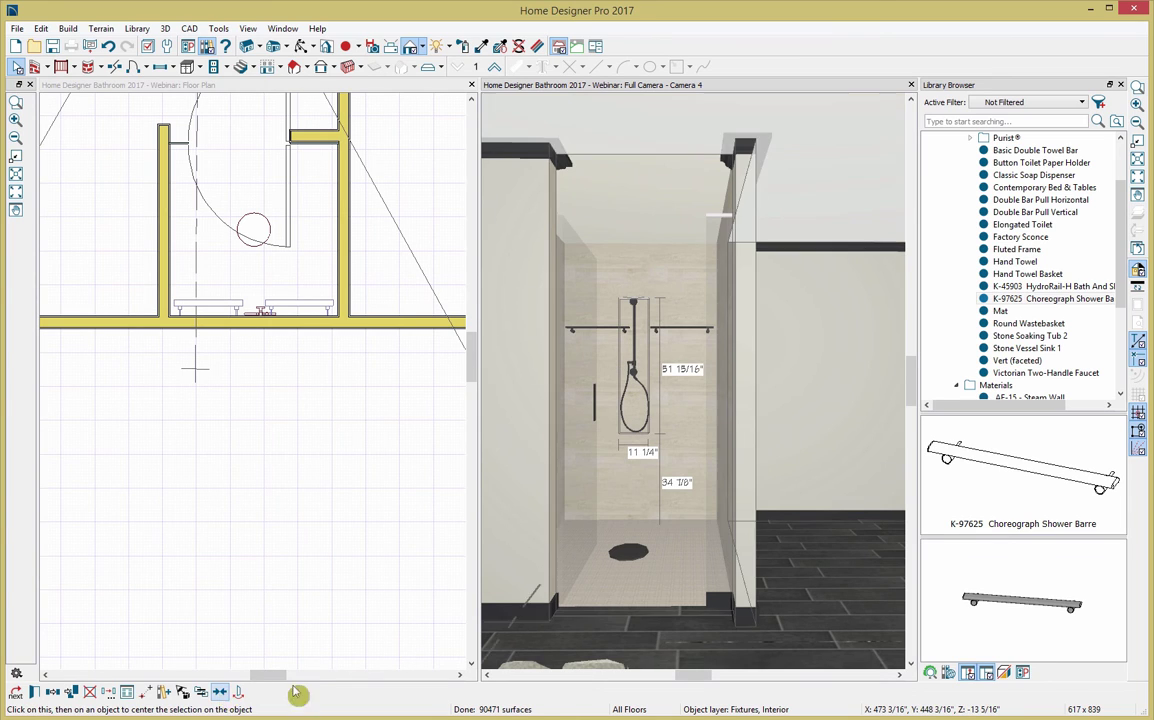
left_click(633, 578)
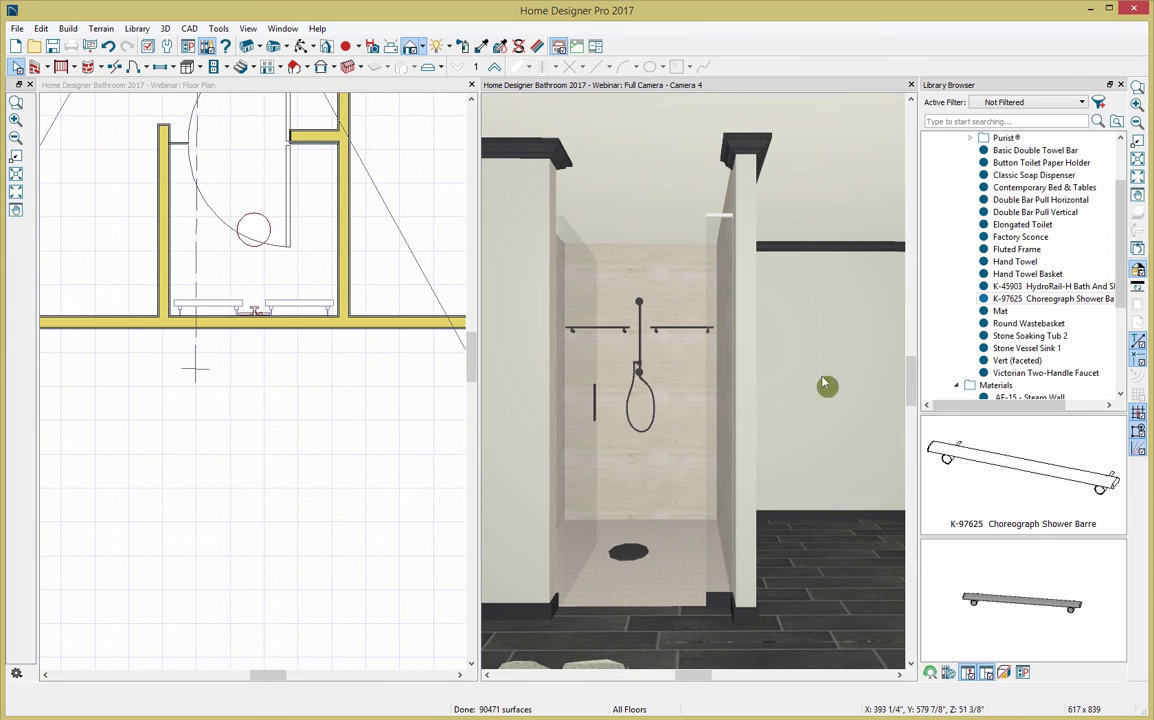
Add Universal Accent 3 x 12 BX10 from the Bathroom 2017 materials as a wall covering in the shower room, 8" high and 48" above the floor
left_click(1120, 85)
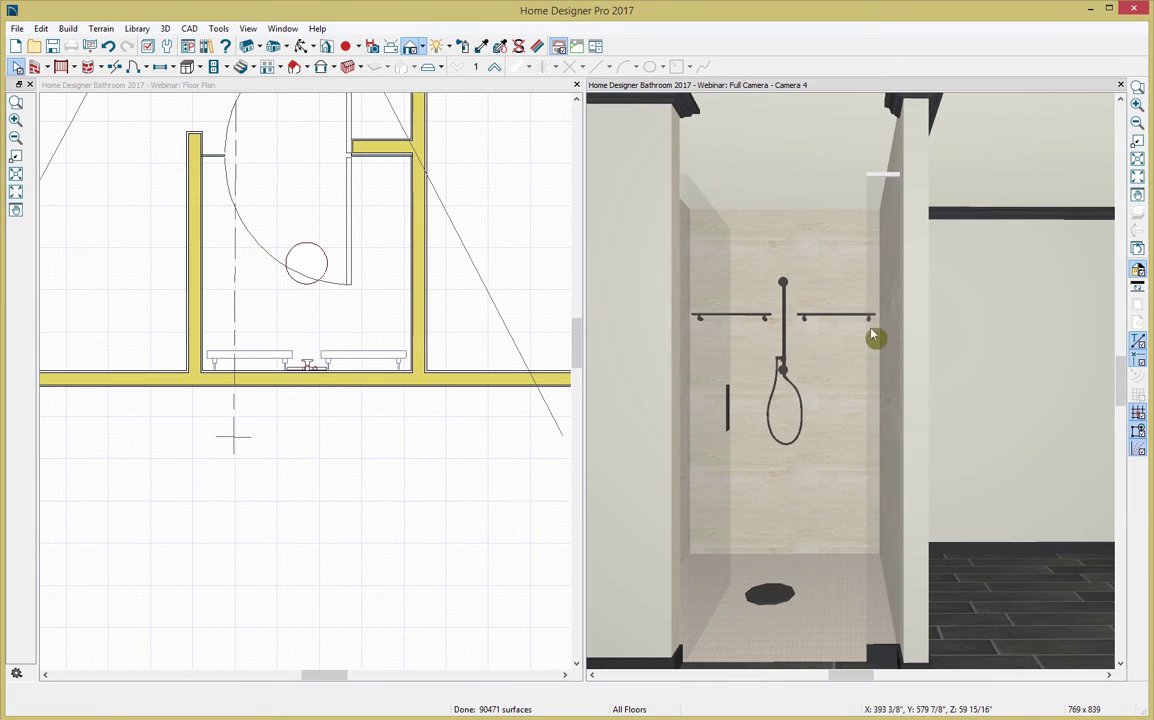
left_click(818, 470)
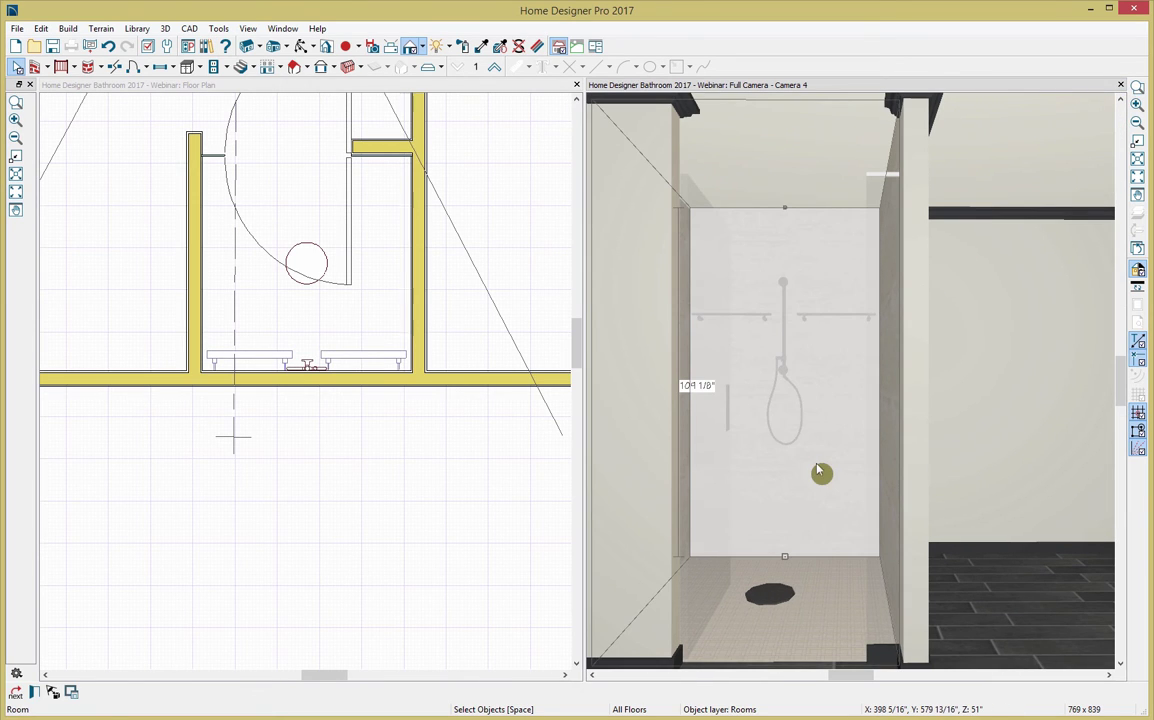
double_click(826, 567)
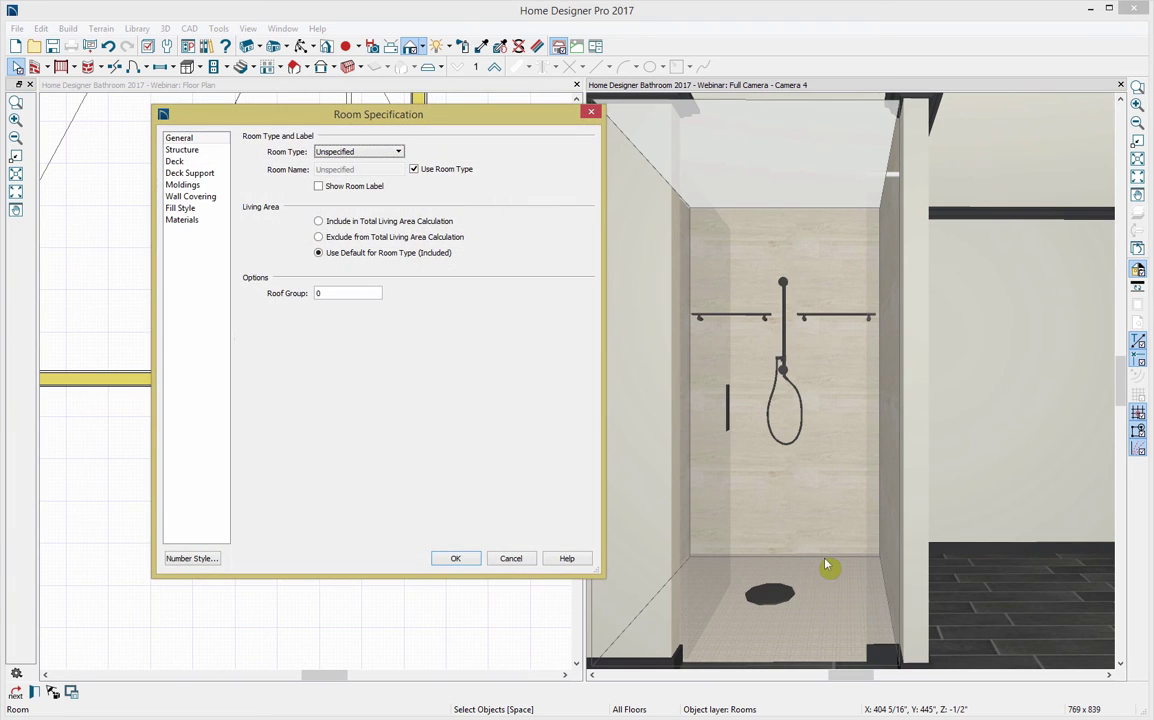
left_click_drag(477, 123, 535, 147)
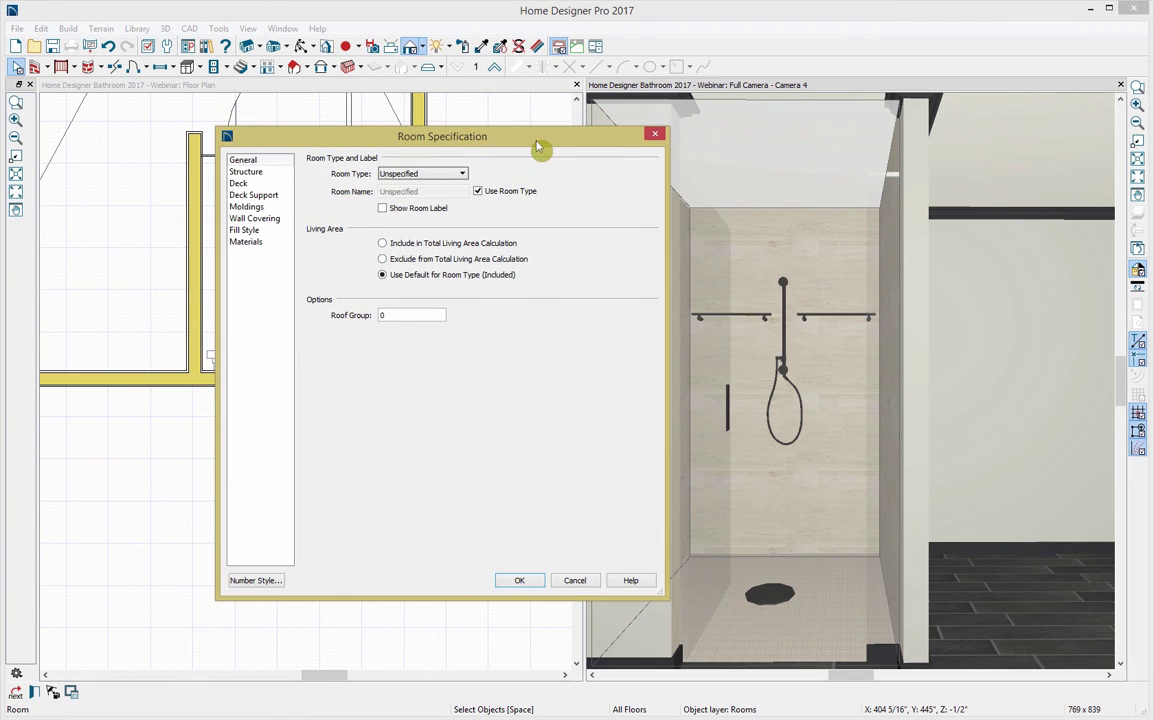
left_click(262, 219)
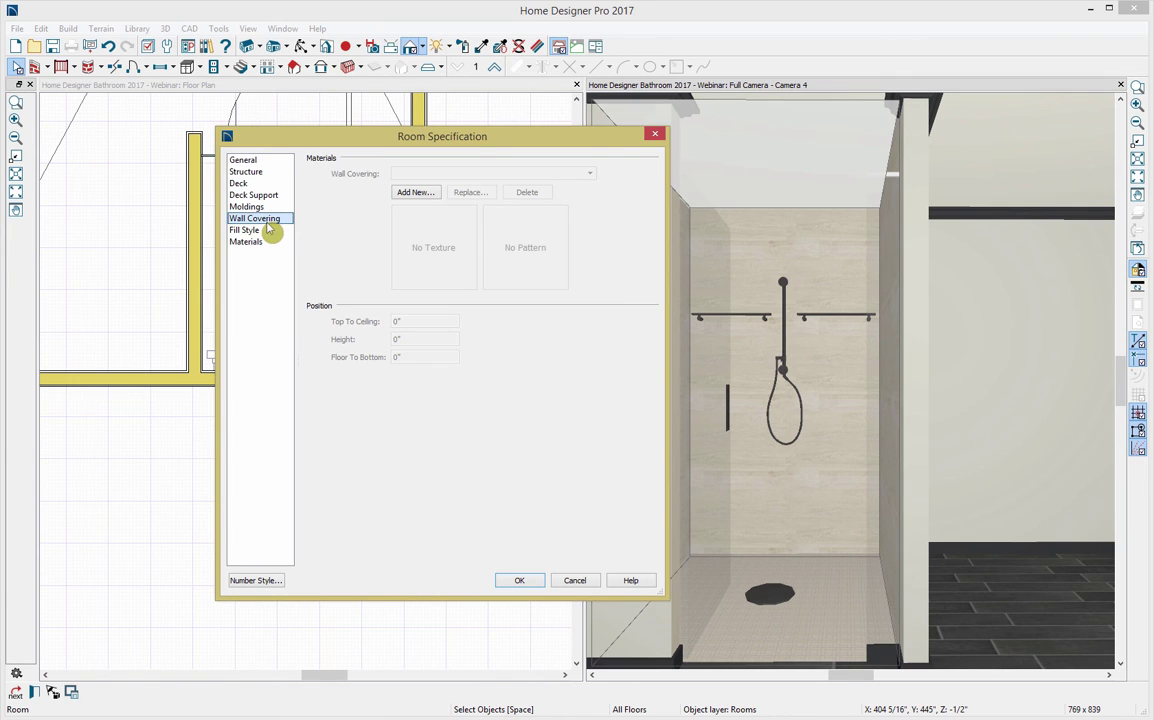
left_click(428, 194)
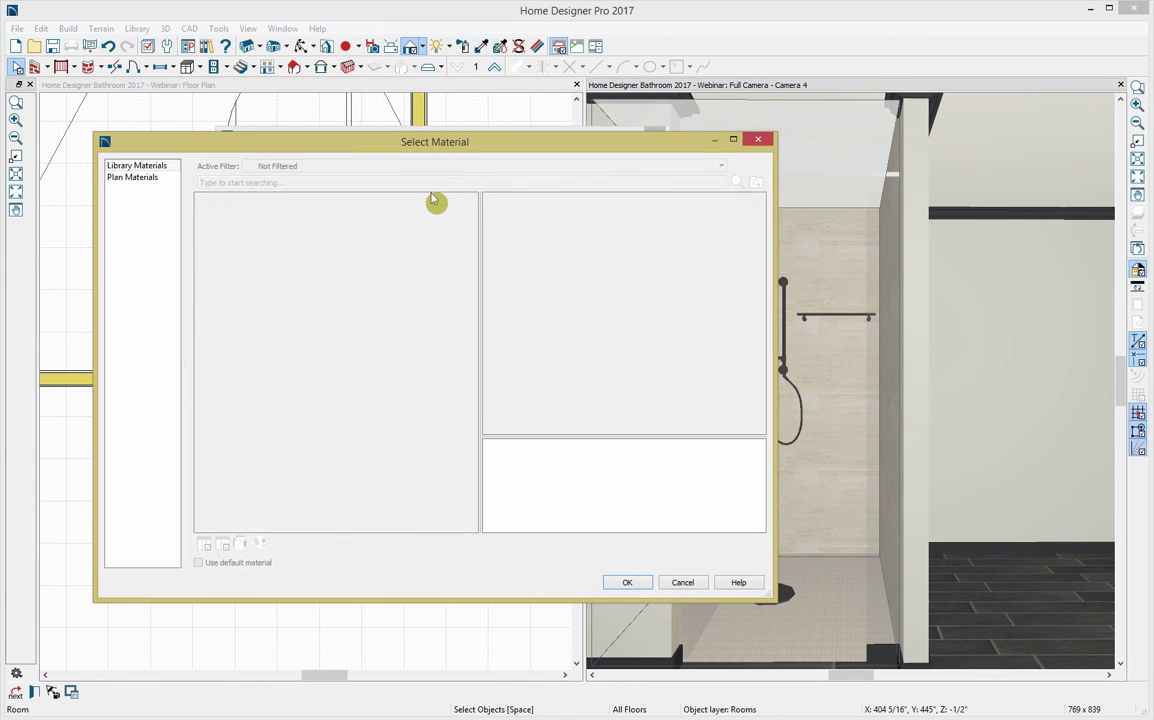
left_click(204, 237)
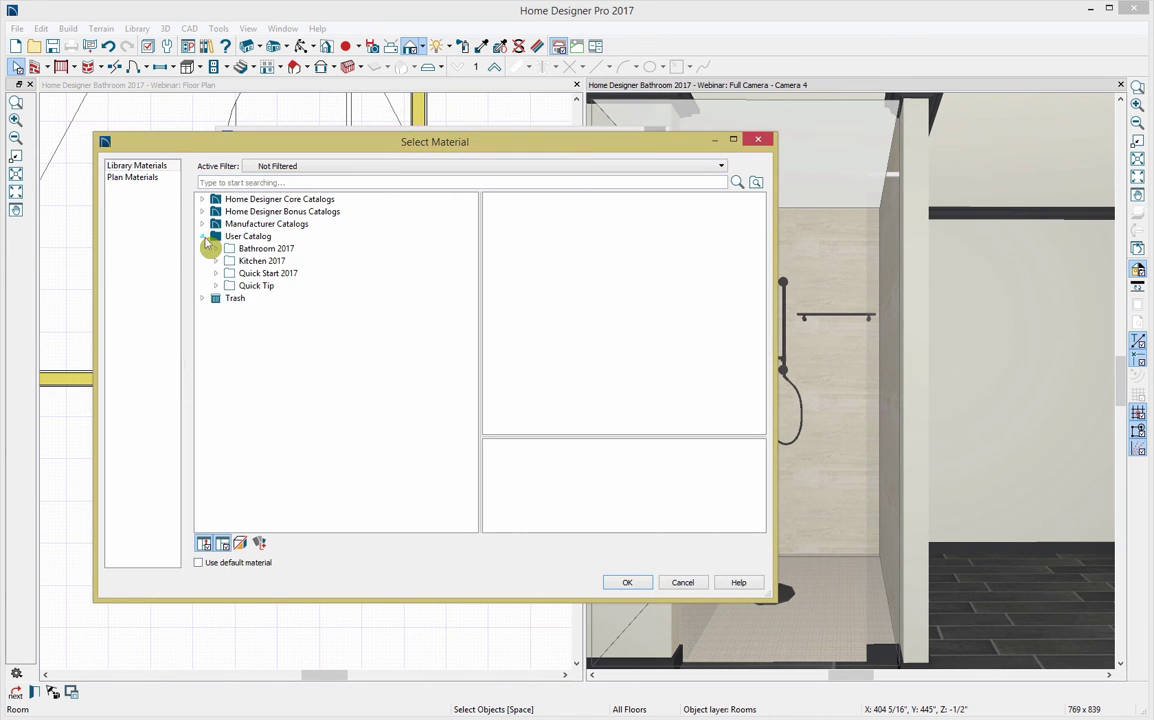
left_click(215, 248)
left_click(229, 260)
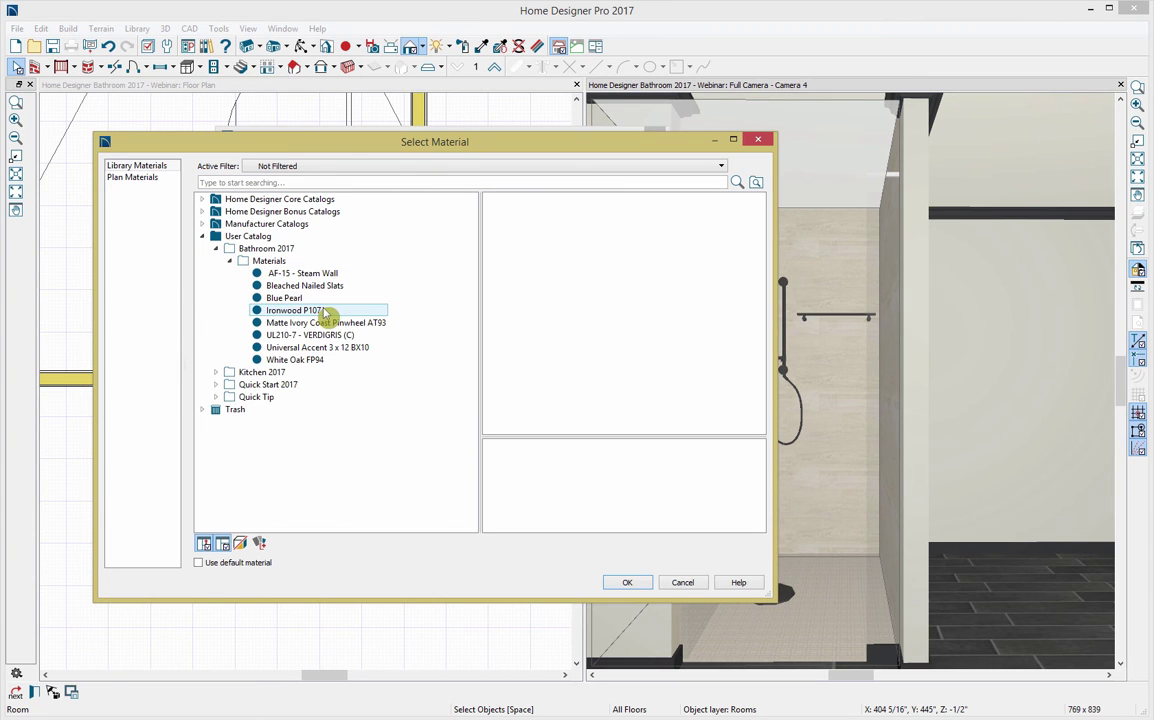
left_click(367, 348)
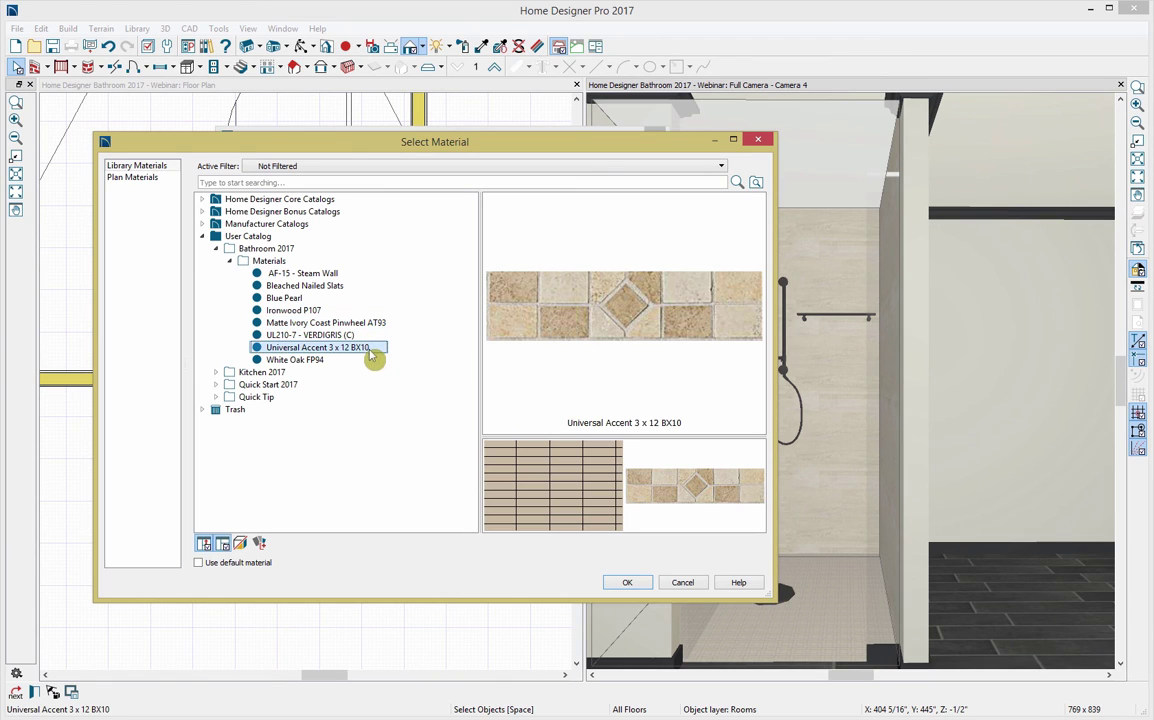
left_click(628, 583)
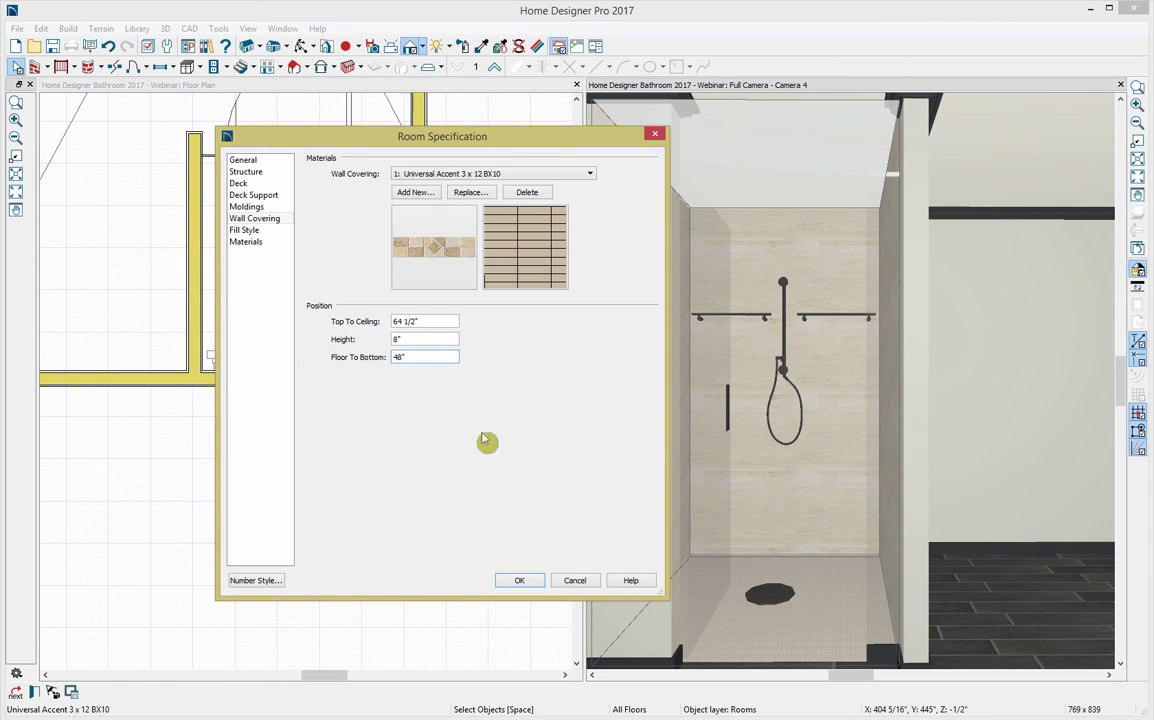
left_click(520, 581)
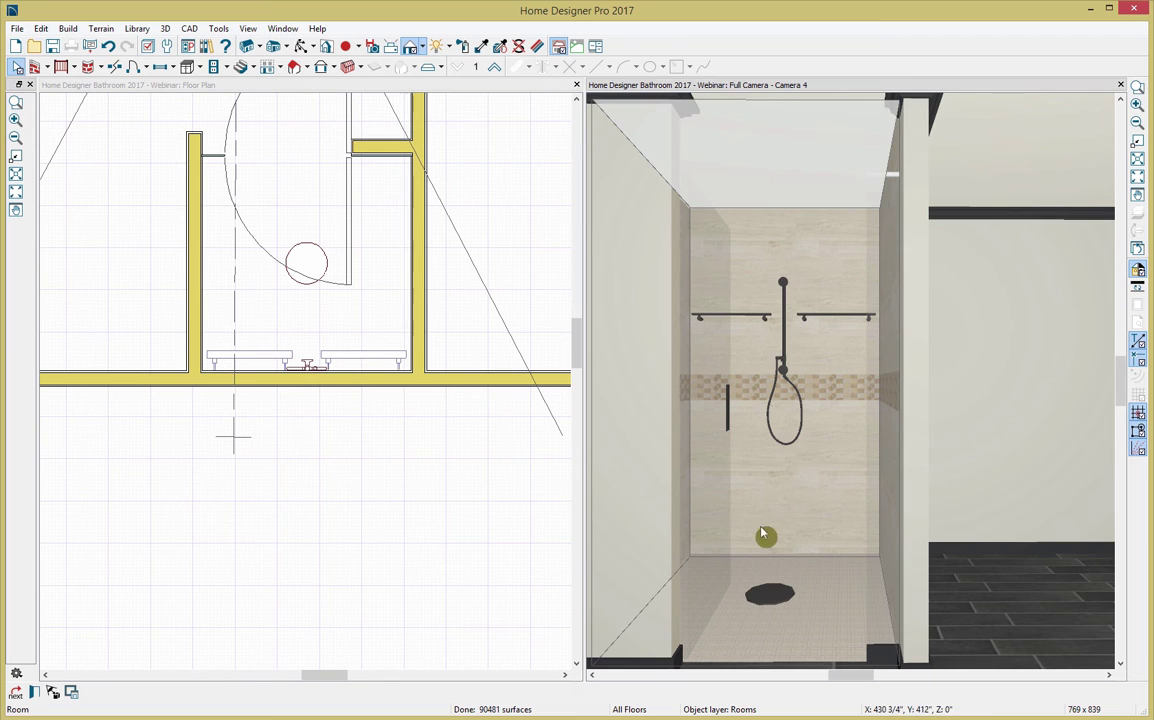
Raise the accent tile band on the shower walls to the level of the shower barres by increasing its floor-to-bottom distance
double_click(811, 570)
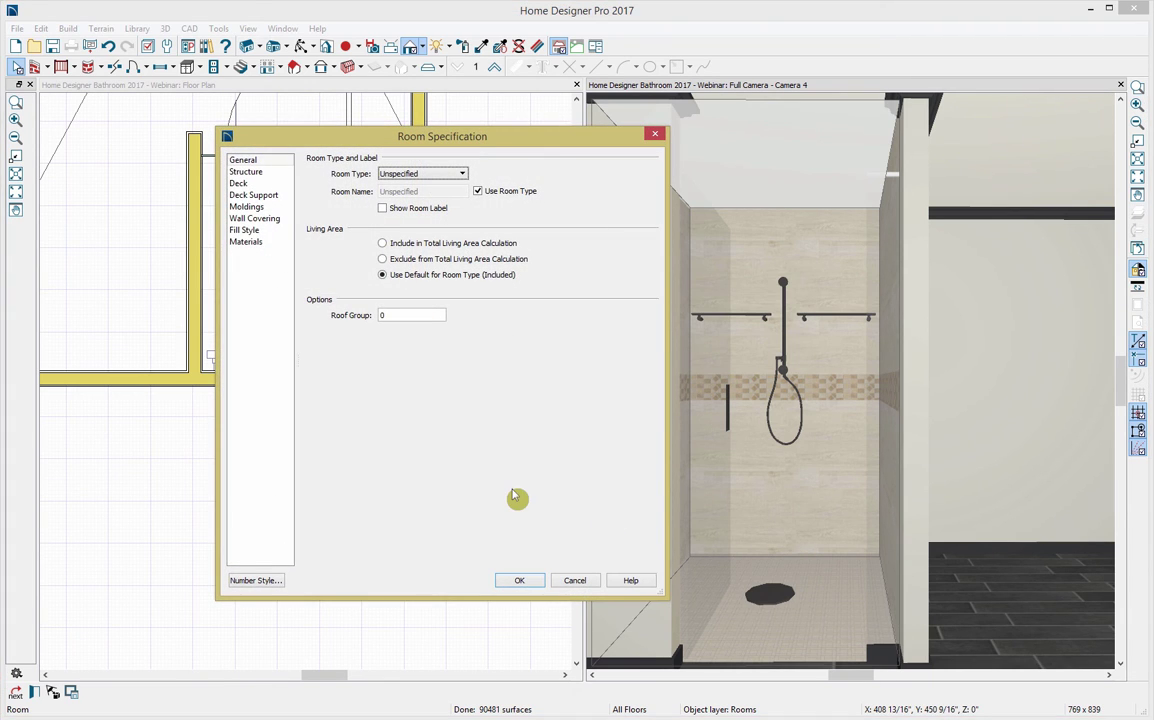
left_click(260, 219)
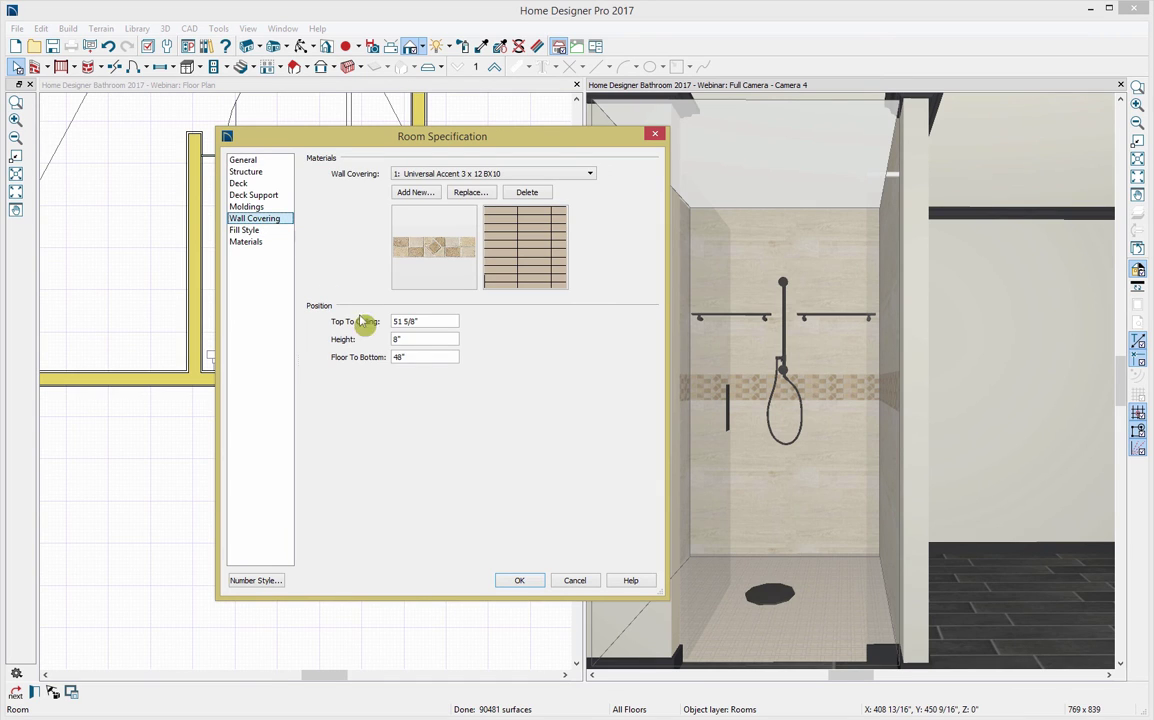
left_click(392, 357)
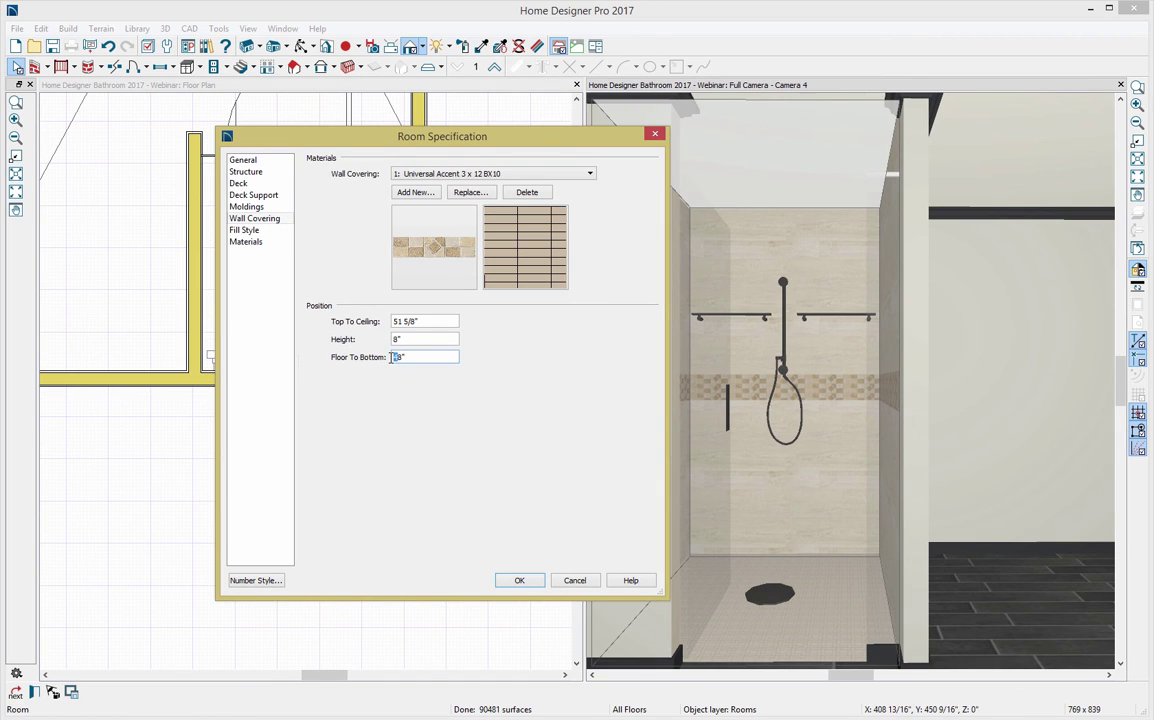
key("Return")
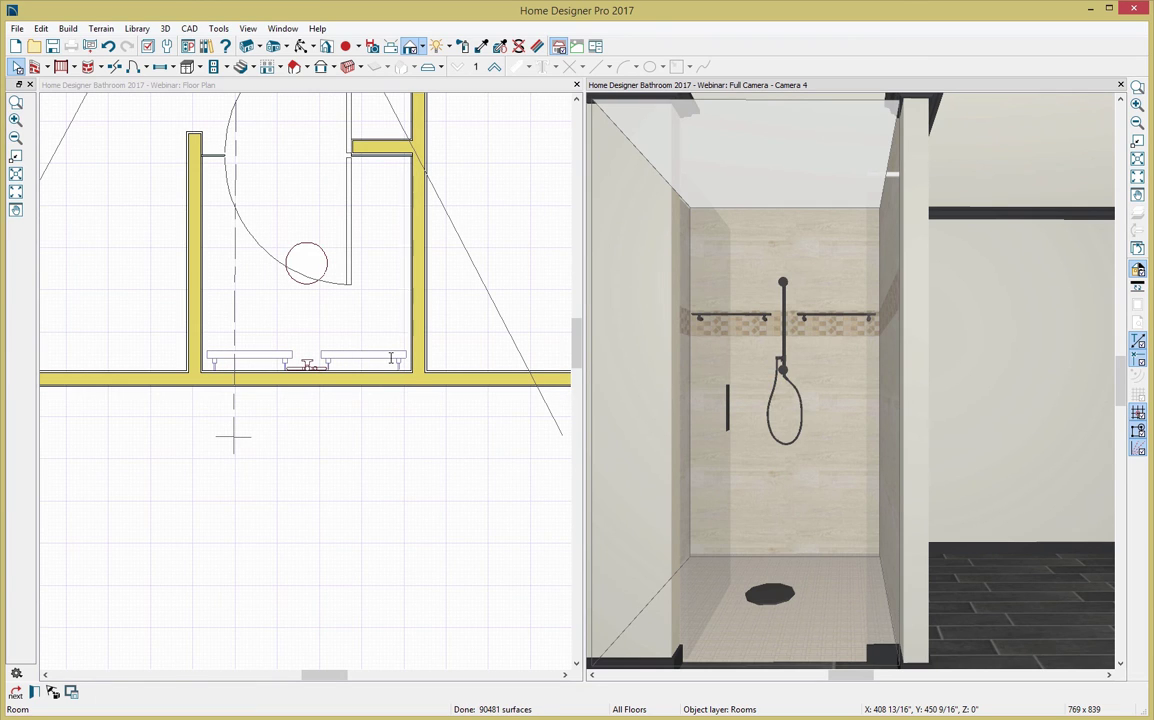
left_click(767, 415)
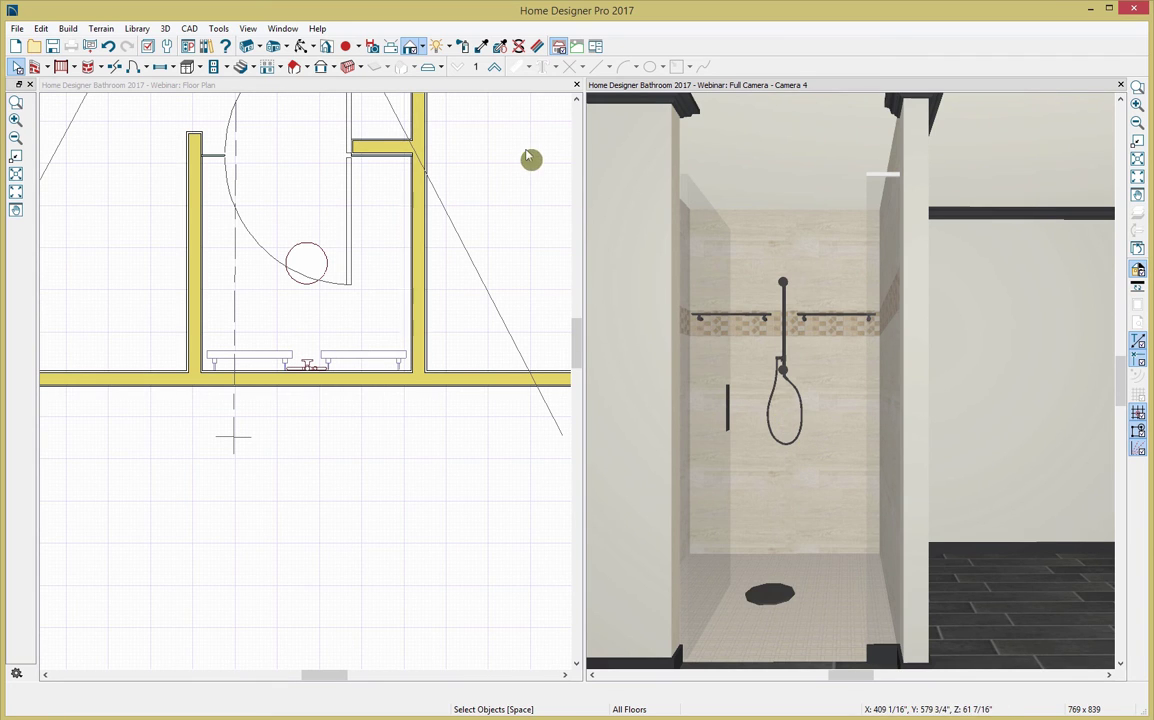
Close the camera view and swing the glass shower door partly closed in the floor plan
left_click(1121, 85)
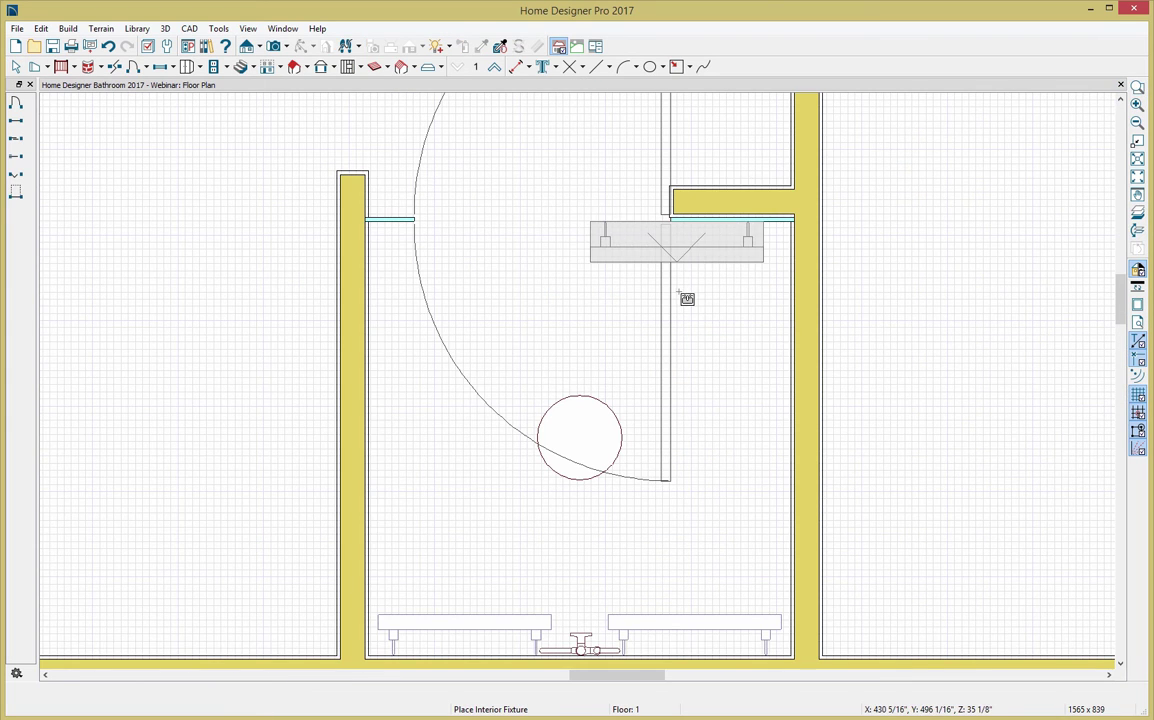
key("Escape")
scroll(655, 272, "down", 5)
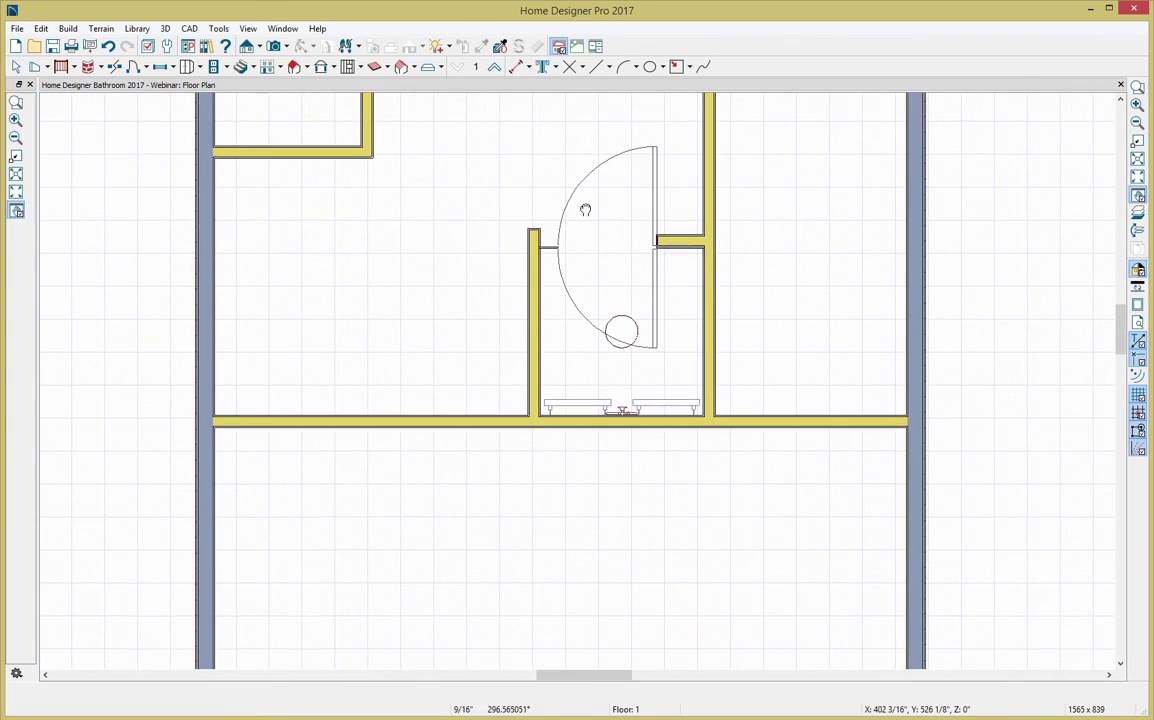
middle_click_drag(584, 203, 607, 306)
left_click(677, 292)
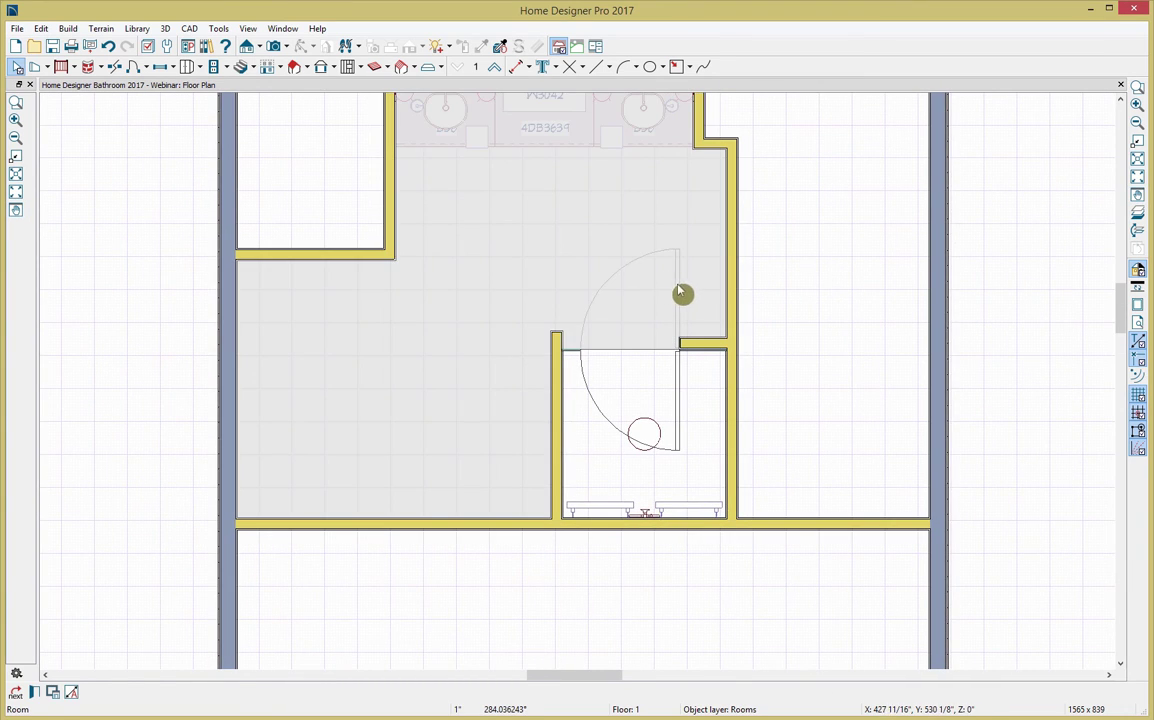
left_click(680, 293)
left_click_drag(622, 281, 592, 306)
key("Escape")
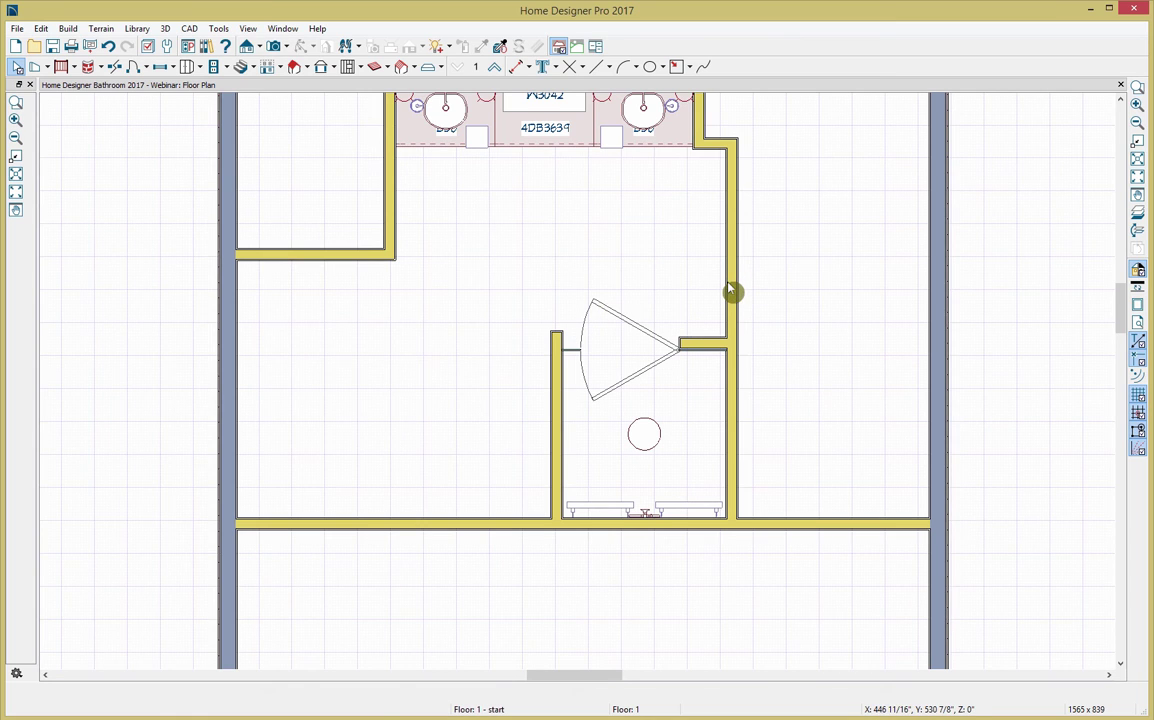
Search the library for "towel" and place a Hanging Towel on the side wall just outside the shower
key("ctrl+l")
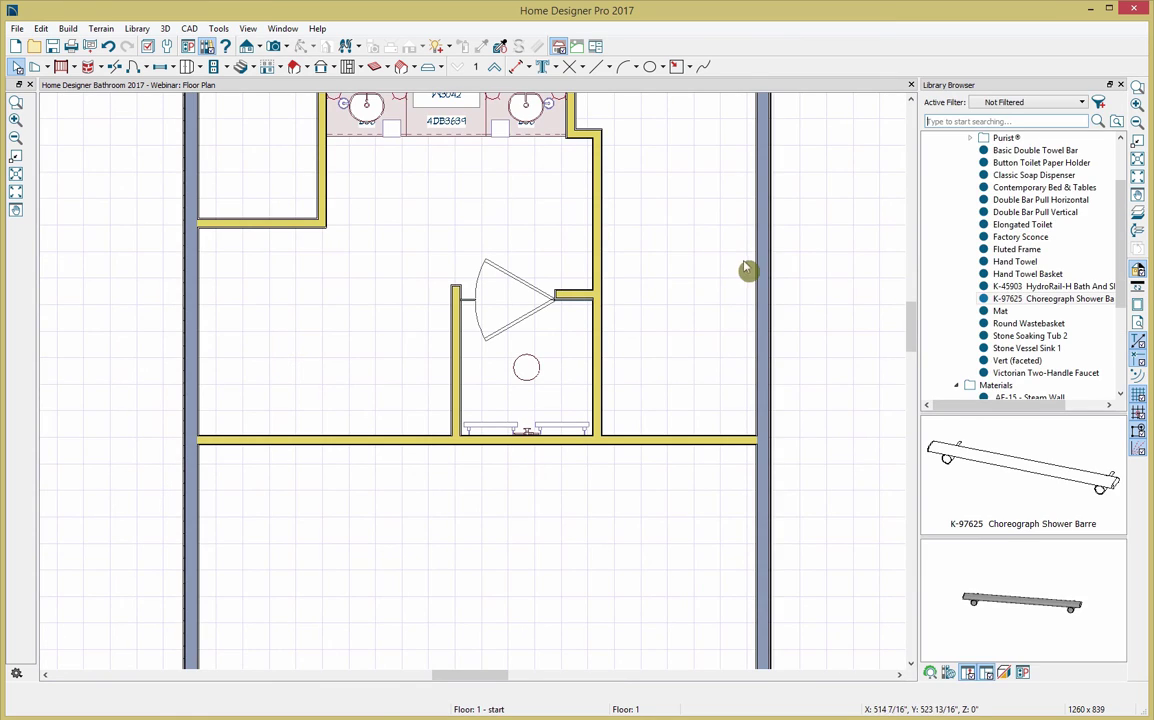
left_click(948, 261)
left_click(946, 122)
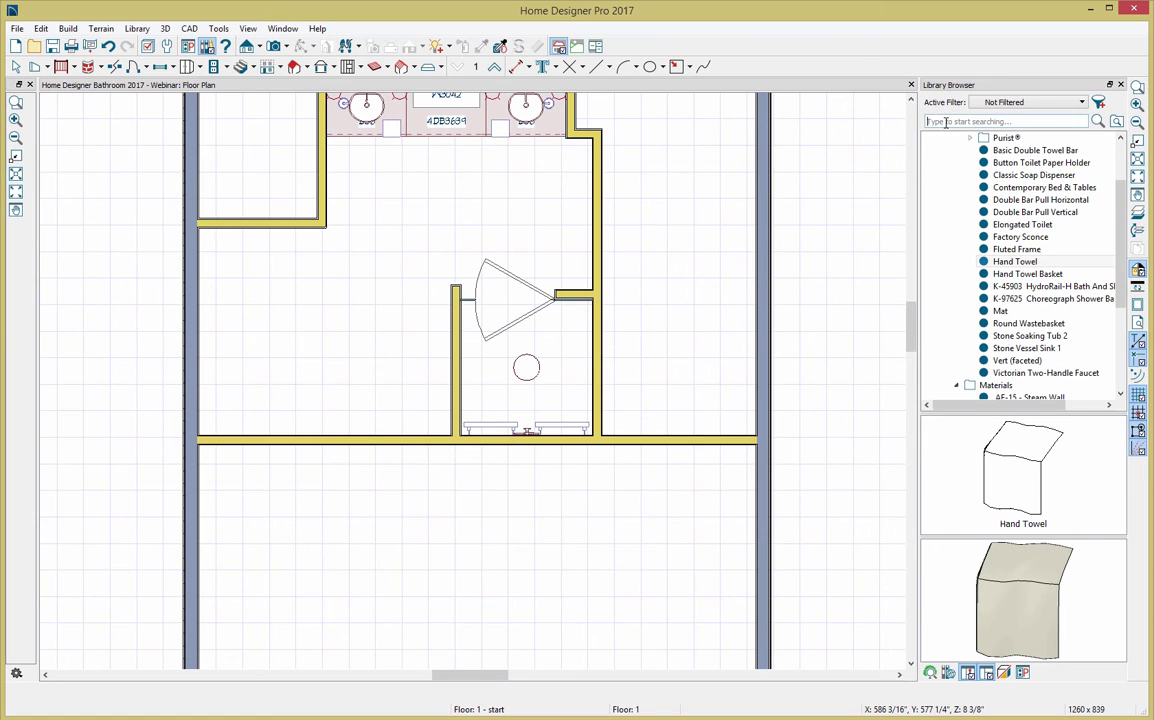
type("towell")
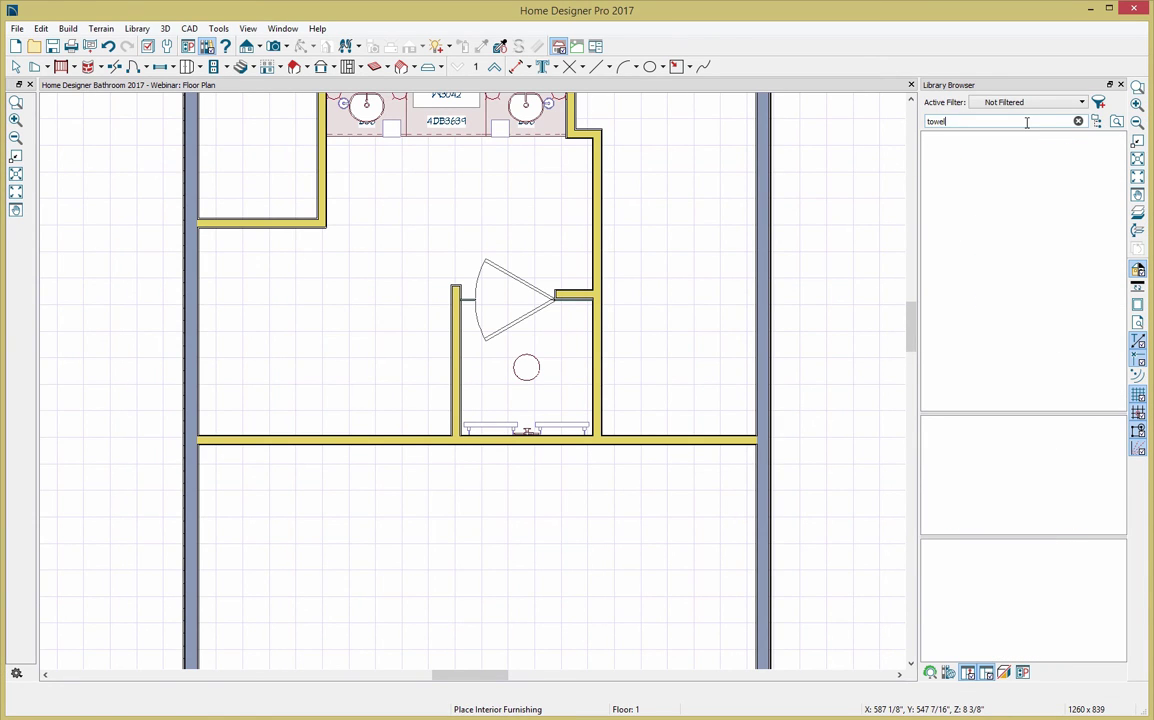
scroll(1025, 244, "down", 15)
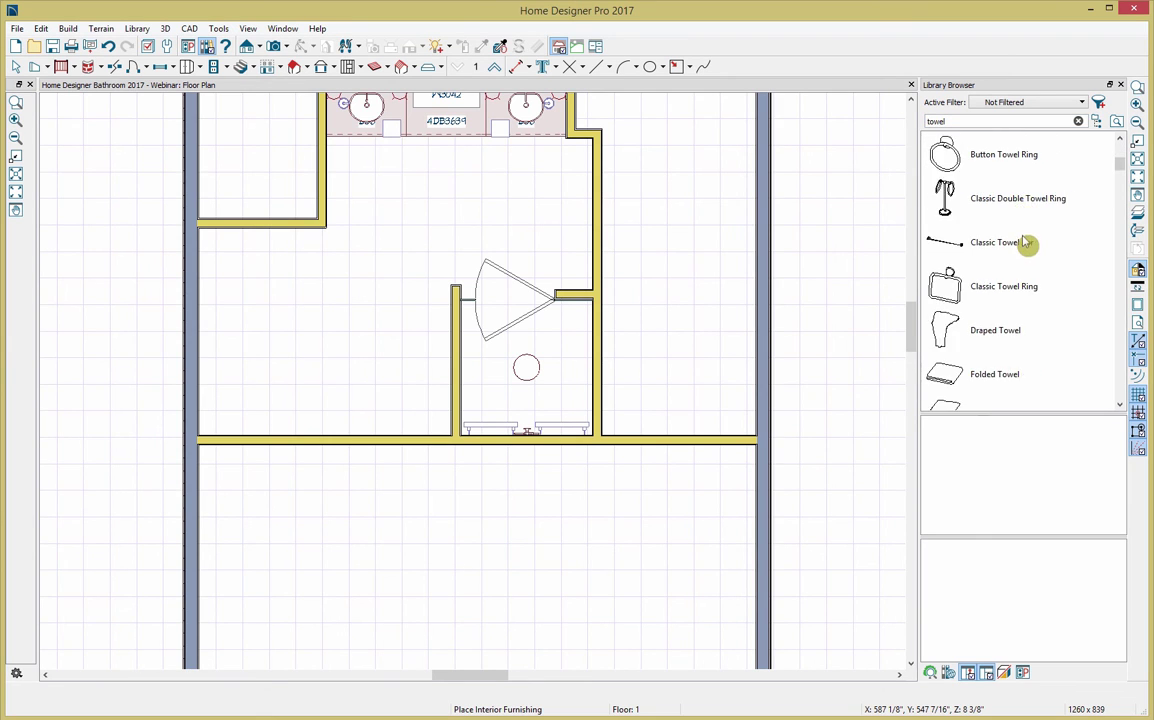
scroll(1012, 255, "up", 5)
scroll(1010, 257, "down", 5)
scroll(1008, 258, "up", 10)
scroll(992, 250, "down", 1)
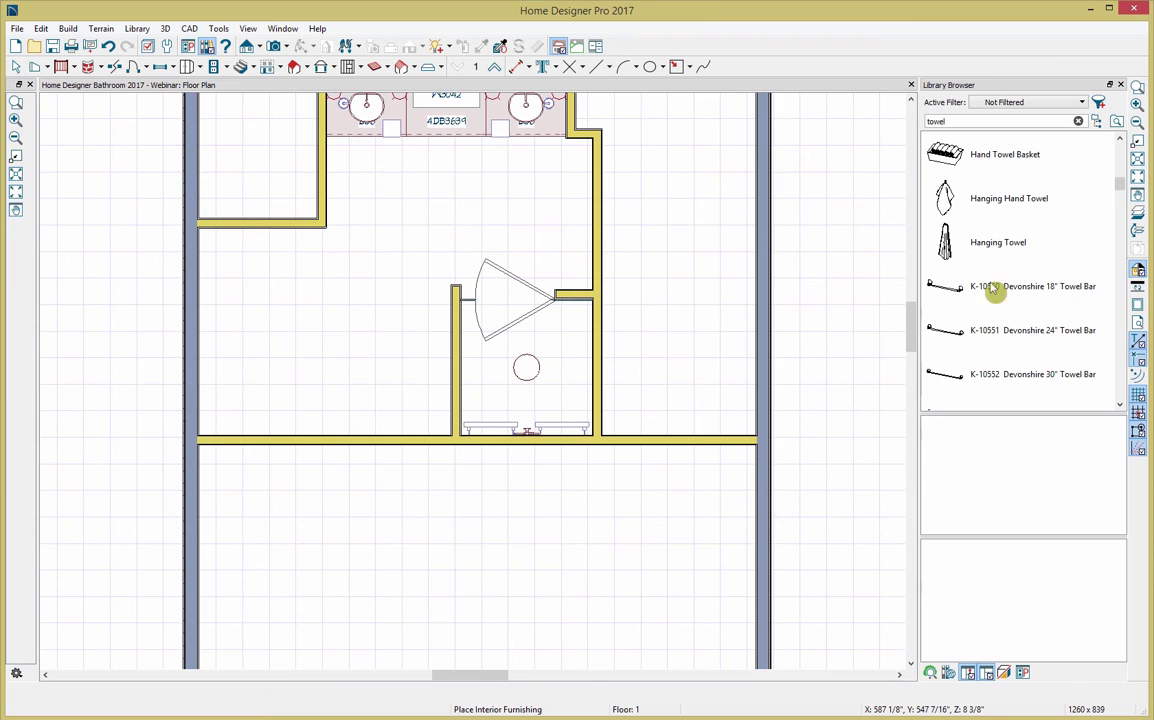
left_click(993, 245)
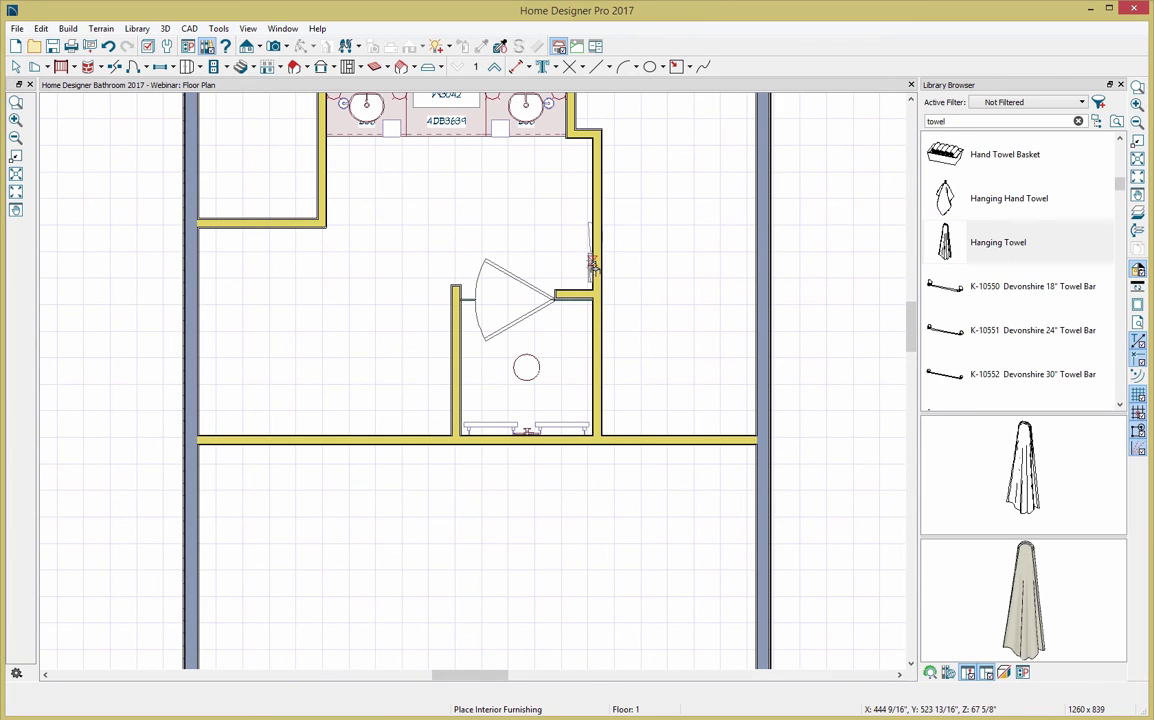
Place Mats from the Bathroom 2017 items outside the shower door and in front of both vanity sinks, adjusting the left sink's mat against the cabinet
left_click(1078, 122)
scroll(1014, 326, "down", 2)
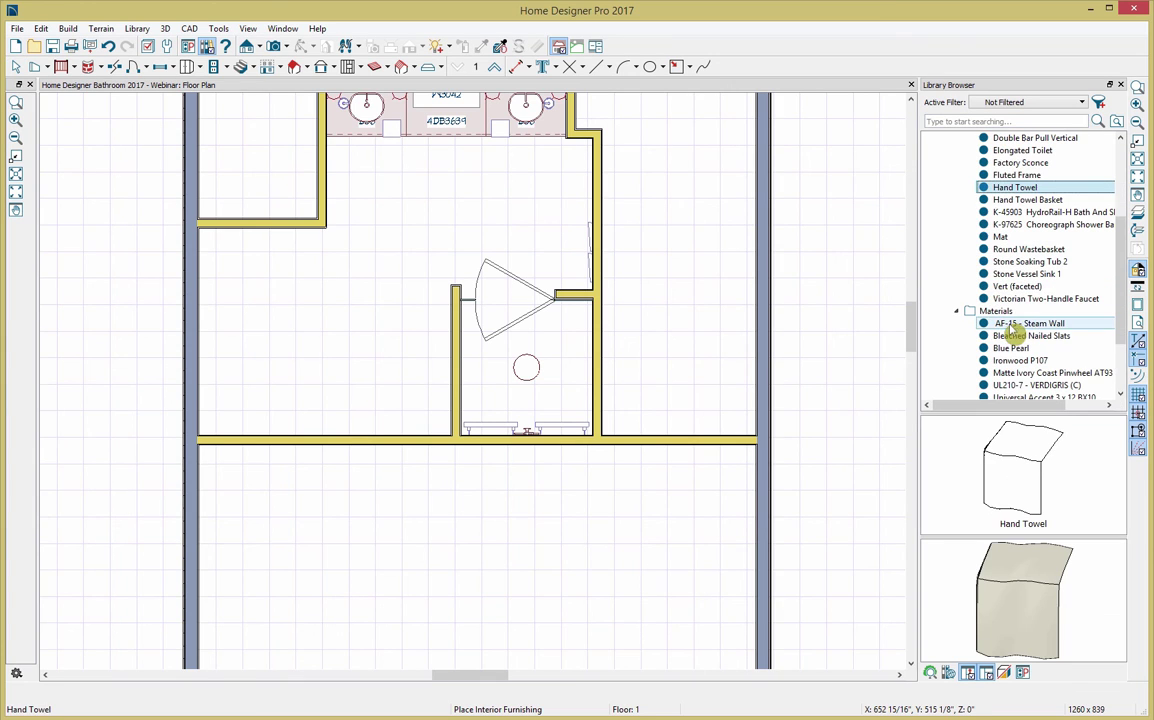
left_click(1003, 237)
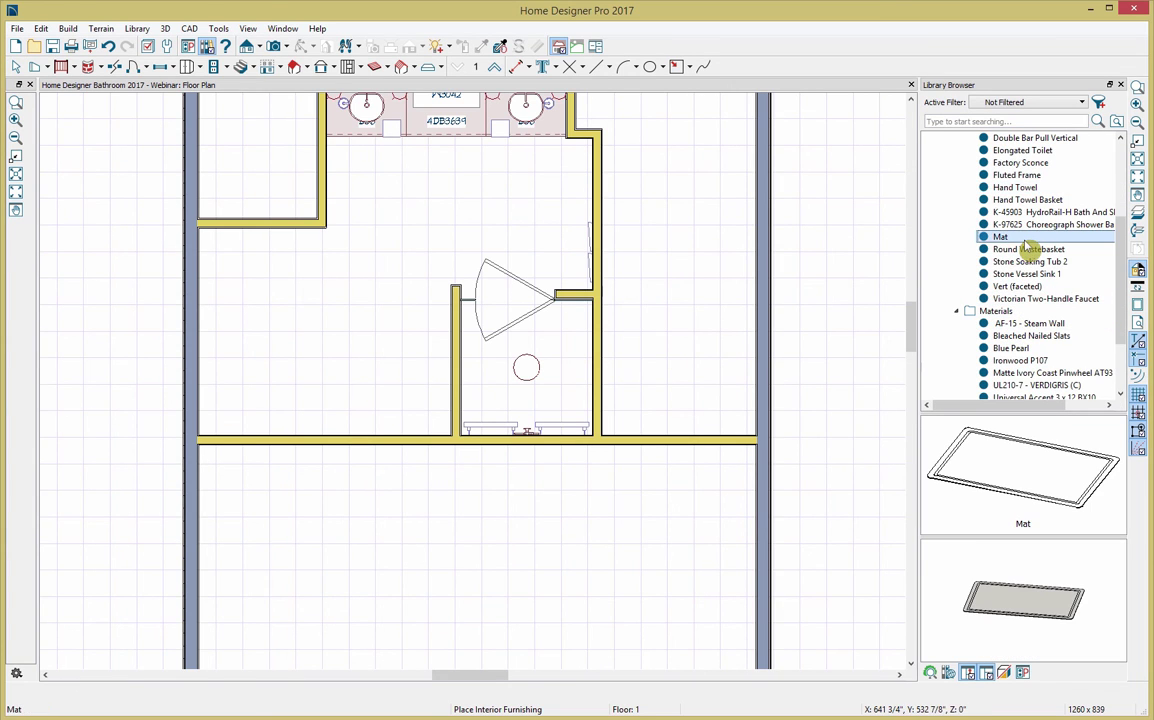
left_click(518, 290)
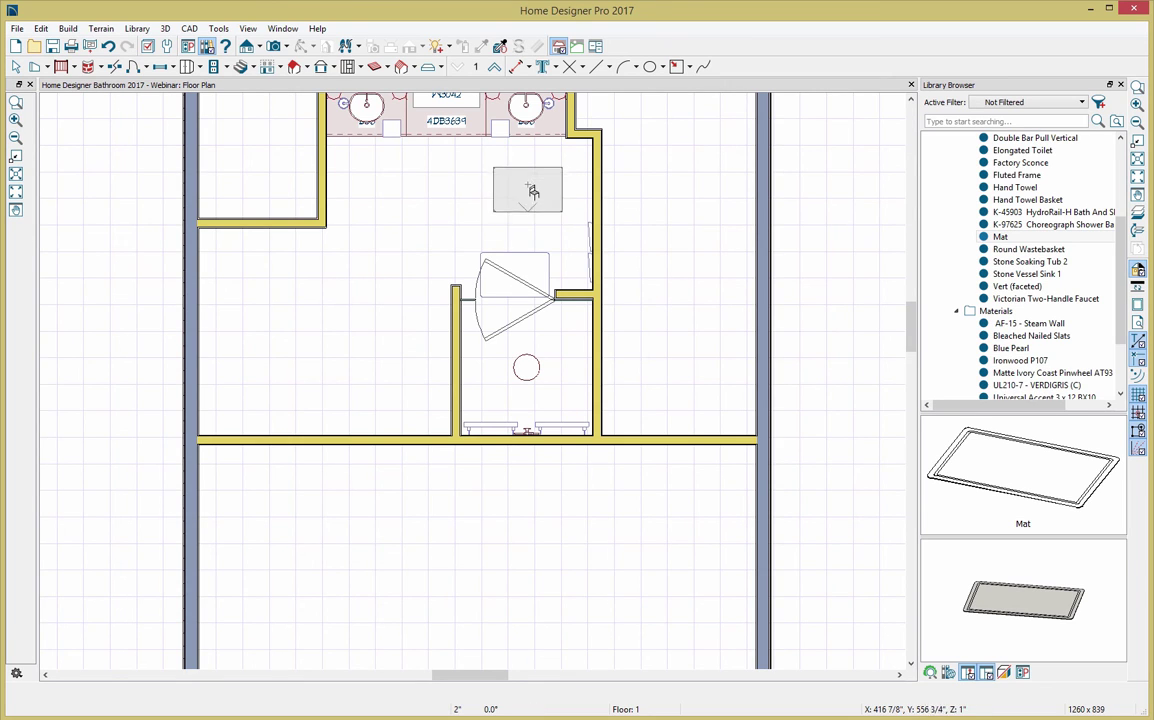
left_click(531, 166)
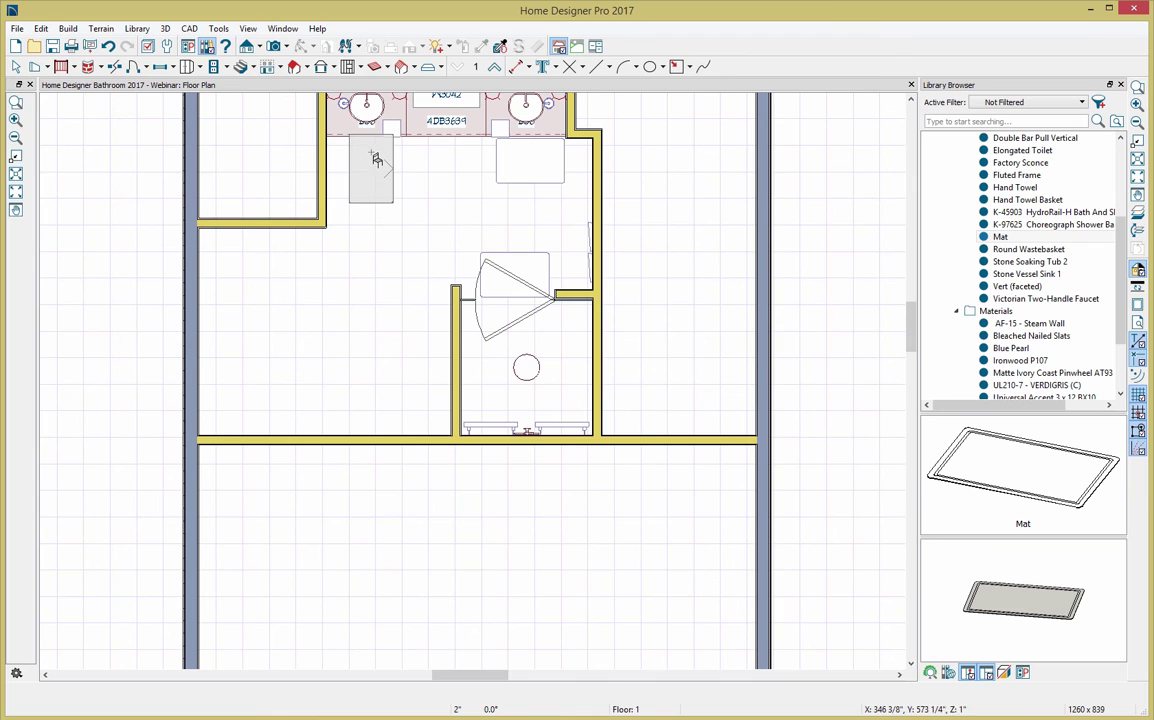
left_click(377, 149)
key("space")
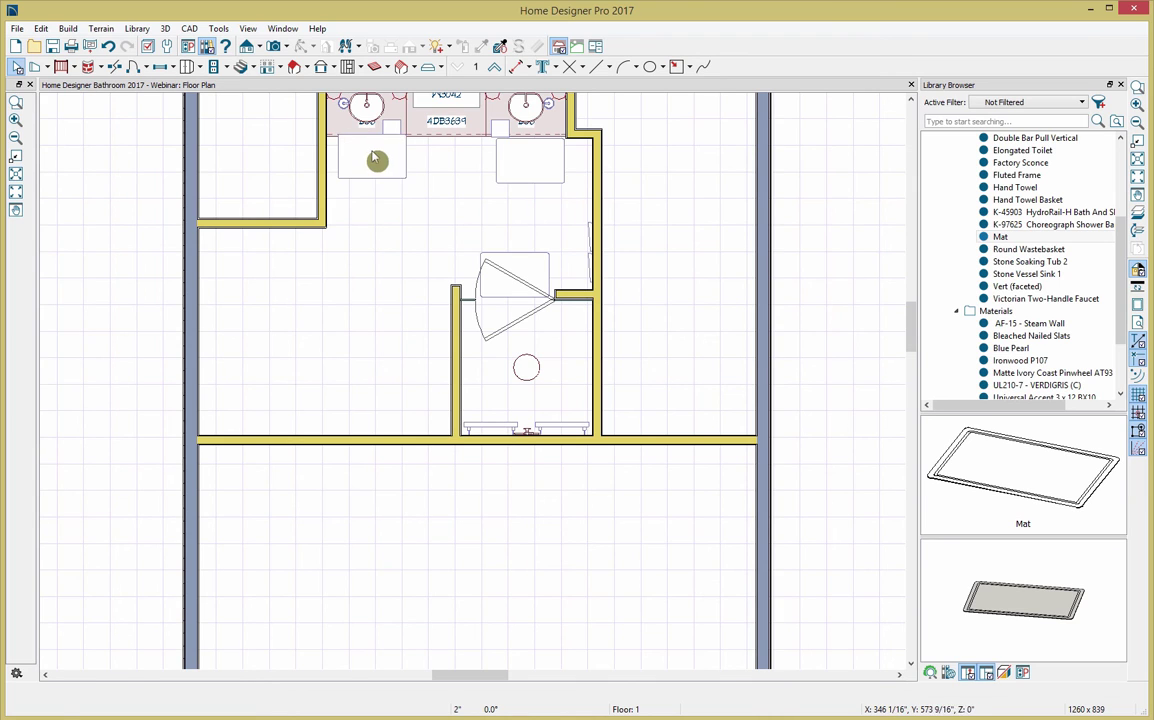
left_click(376, 160)
left_click_drag(370, 157, 368, 160)
left_click(405, 205)
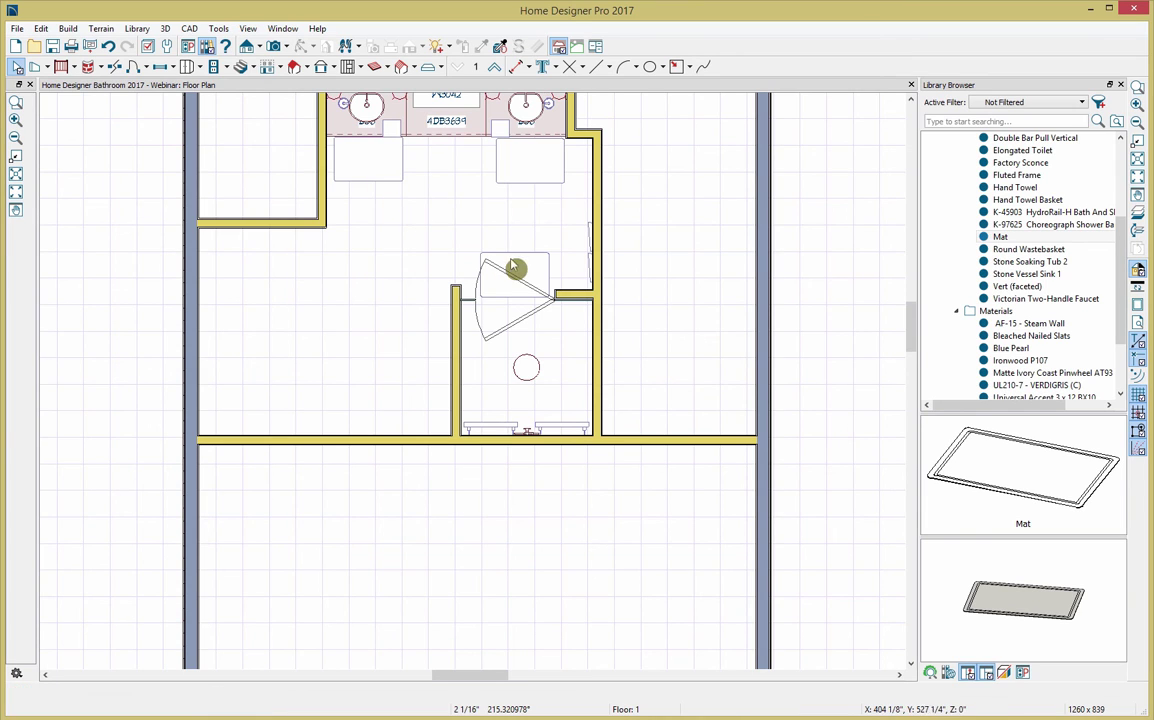
Create a full camera view looking diagonally from the left vanity sink toward the shower
left_click(274, 46)
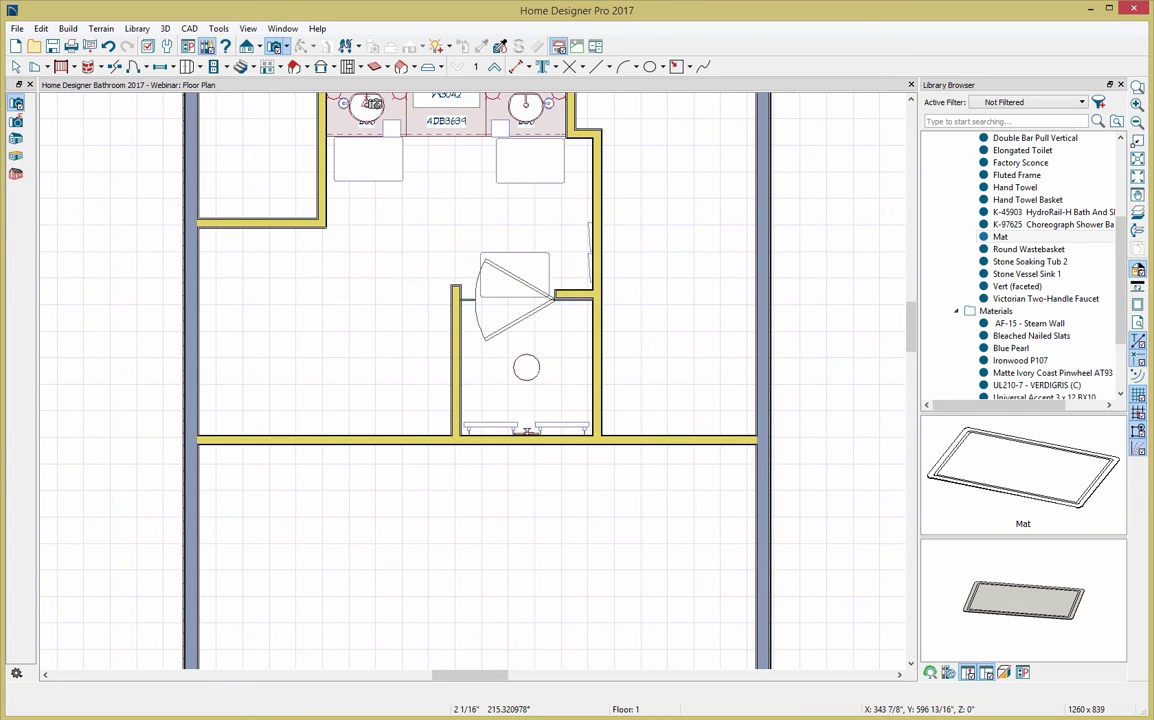
left_click_drag(366, 98, 368, 107)
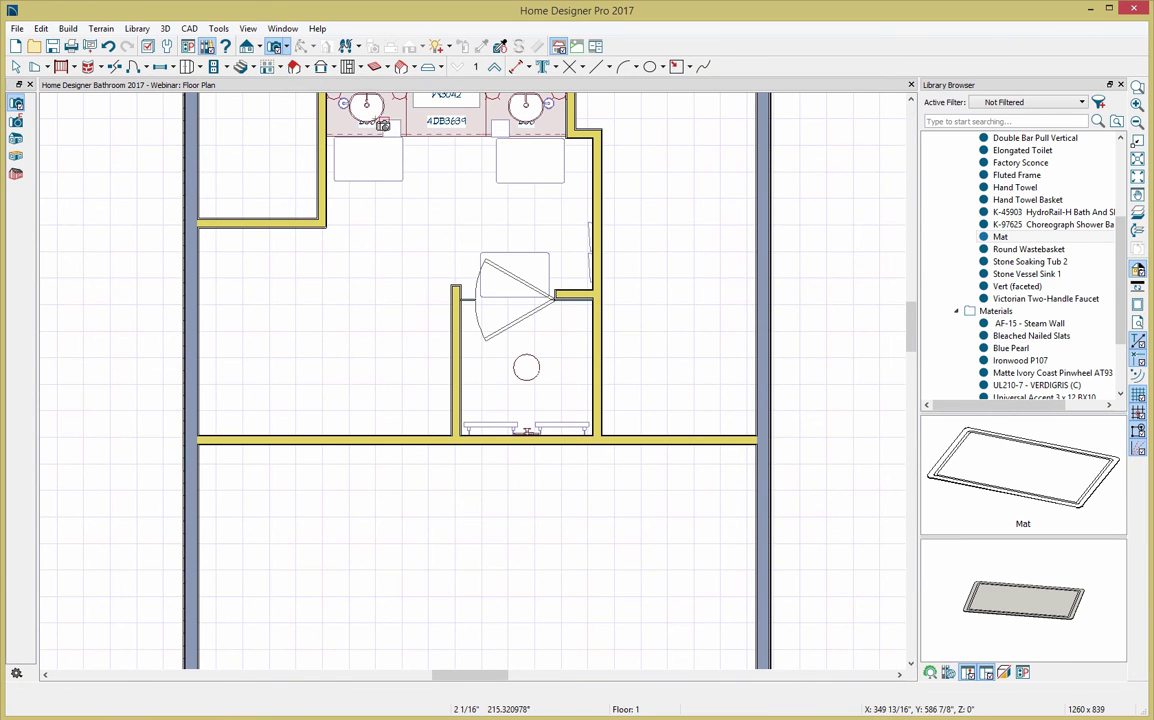
left_click_drag(385, 130, 541, 330)
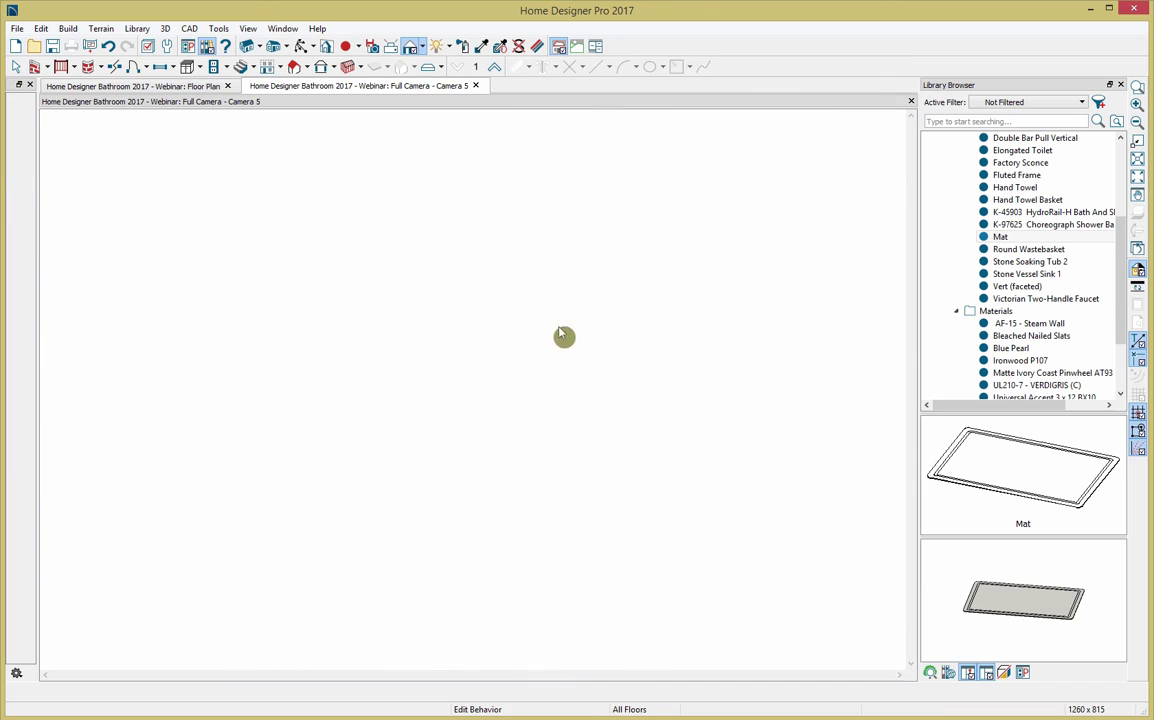
Close the library browser and the camera view facing the shower to return to the floor plan
middle_click_drag(455, 479, 407, 438)
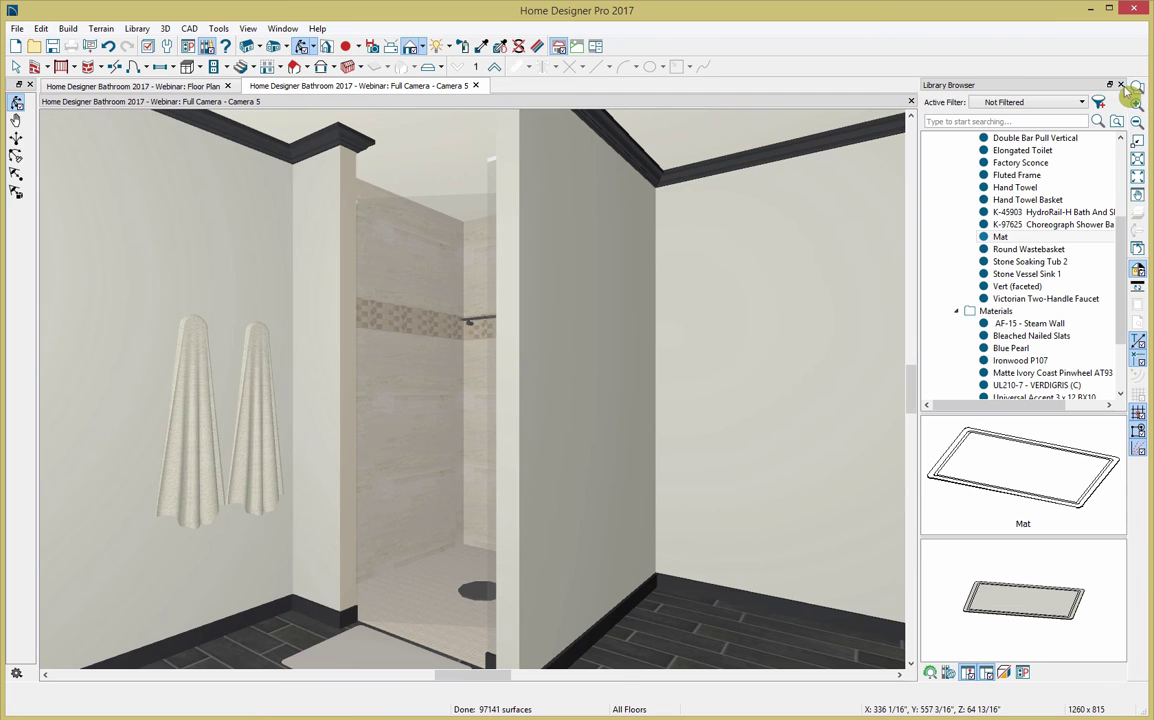
left_click(1120, 84)
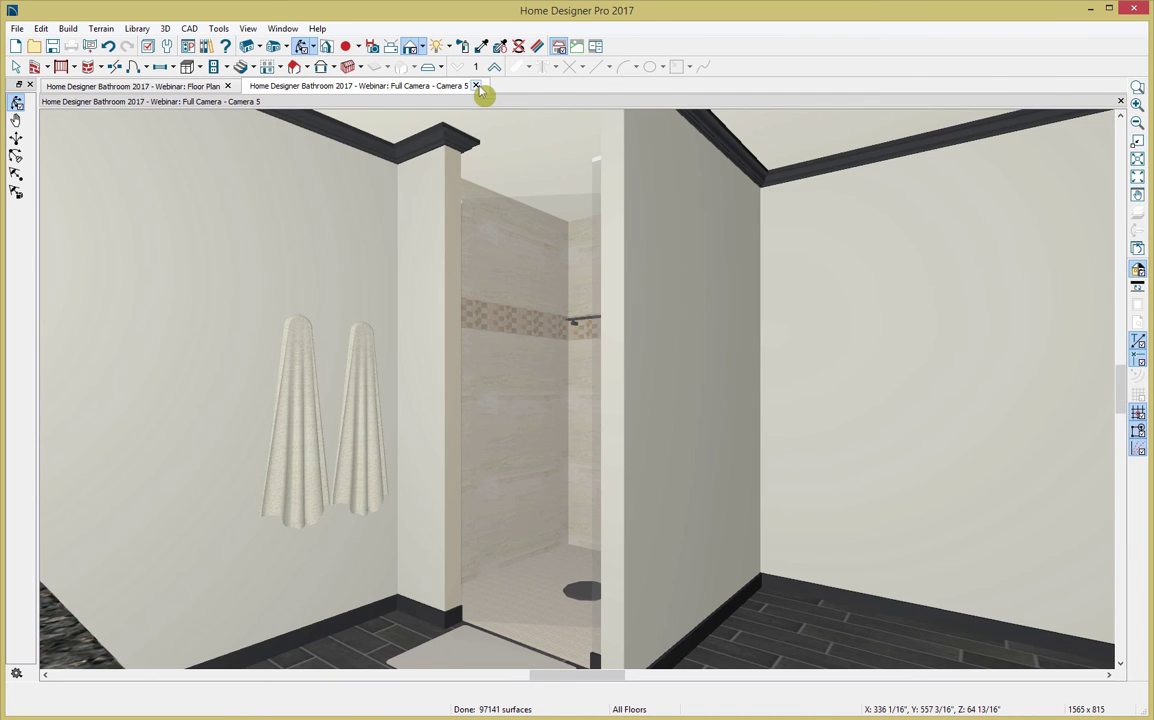
left_click(476, 86)
Create a full camera view from the shower's outer side wall across the open area, facing the blank exterior wall, with the floor in view
scroll(504, 250, "down", 2)
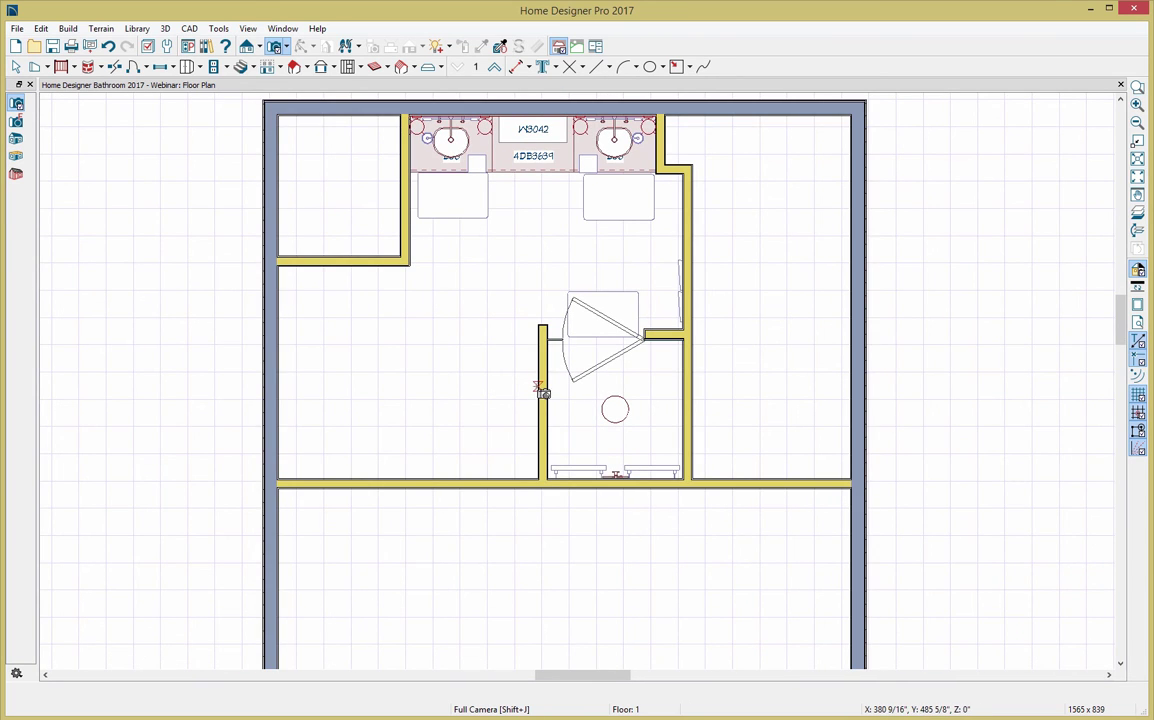
left_click_drag(537, 386, 208, 382)
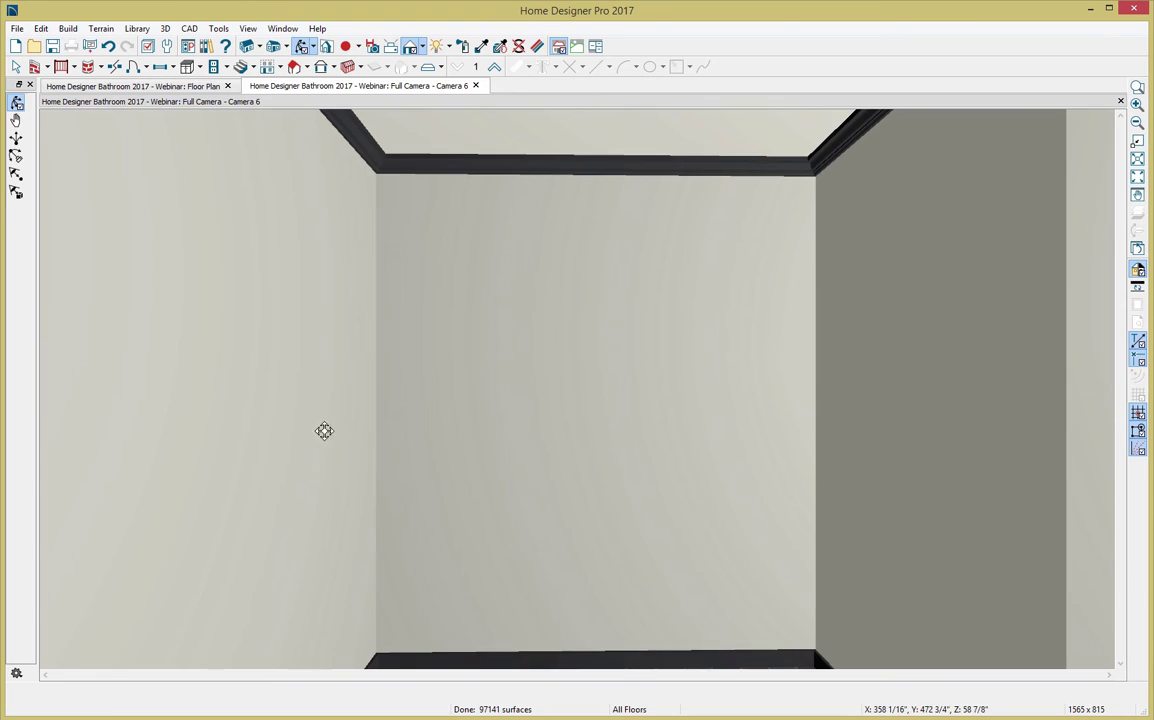
left_click_drag(564, 510, 533, 484)
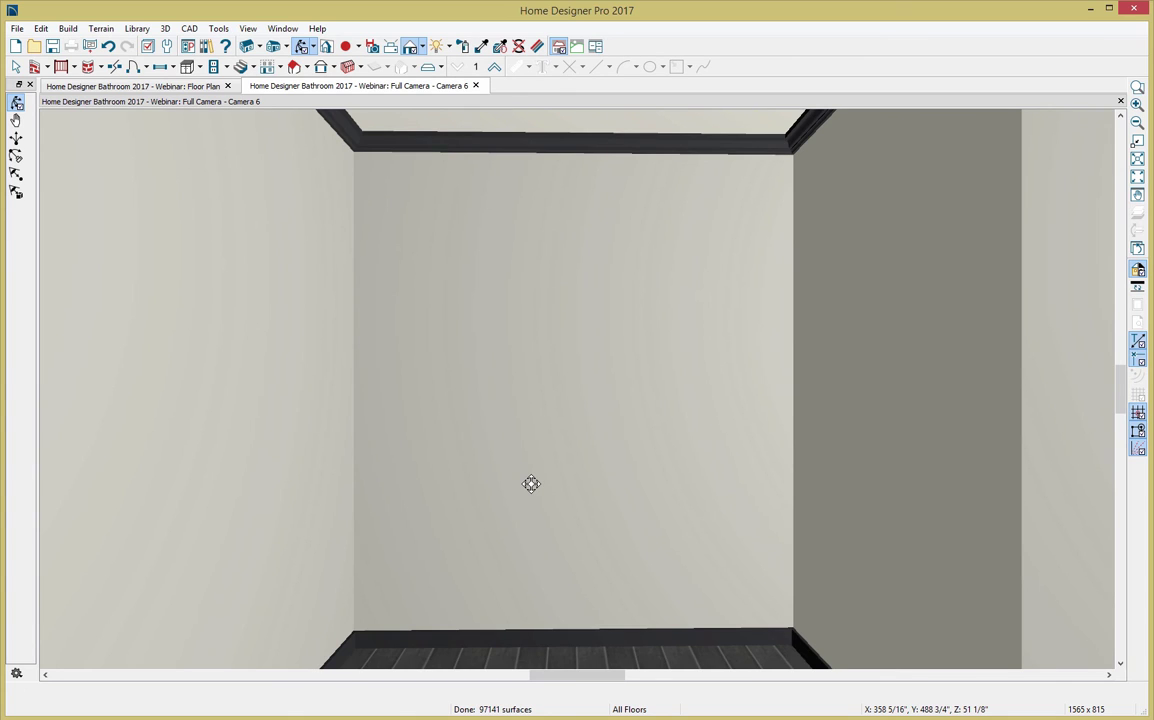
Place a window on the blank exterior wall and center it between the side walls
left_click(162, 73)
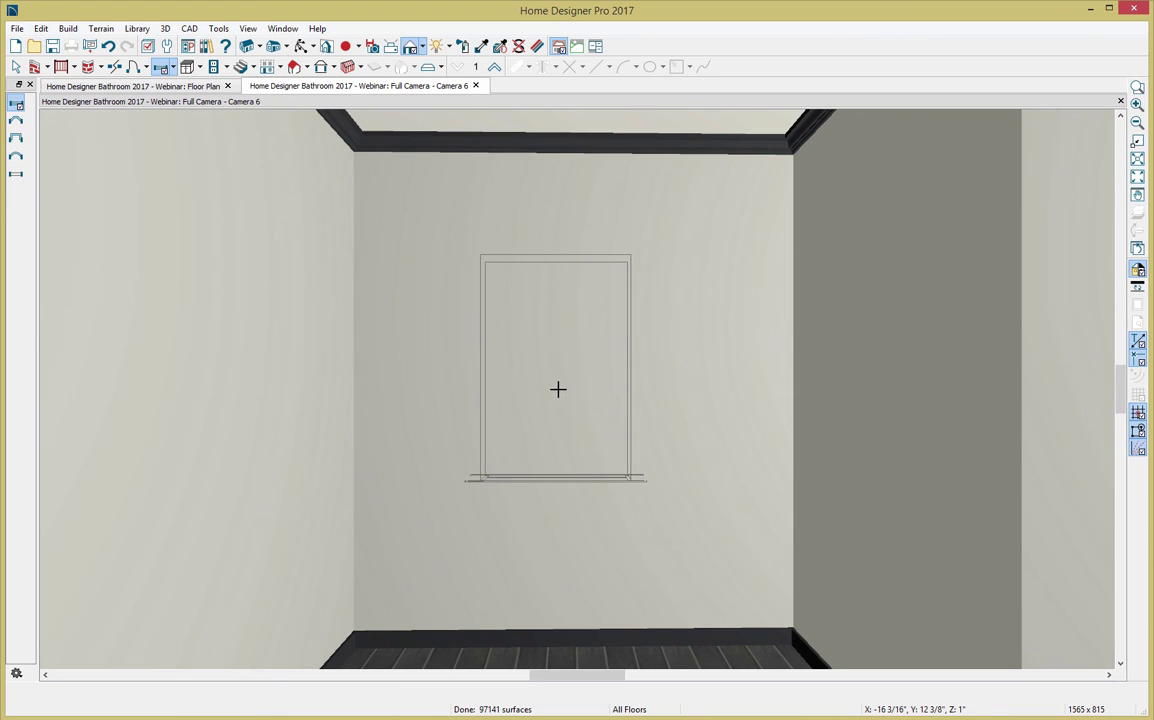
left_click(567, 389)
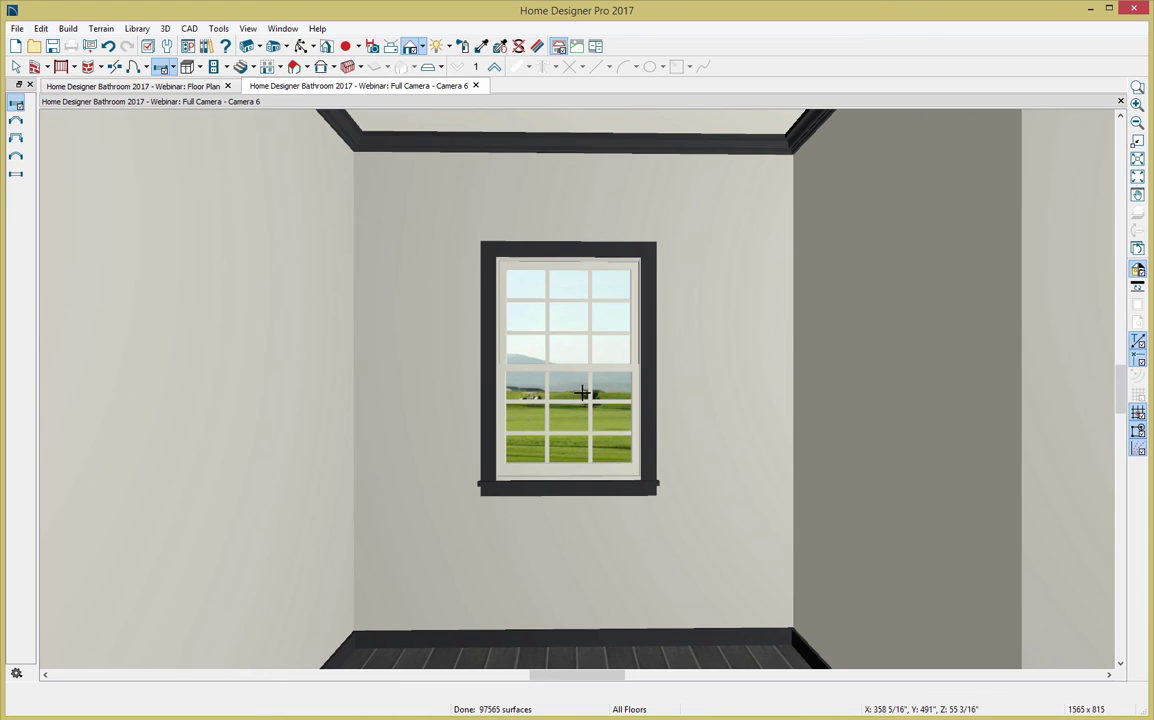
key("space")
left_click(582, 393)
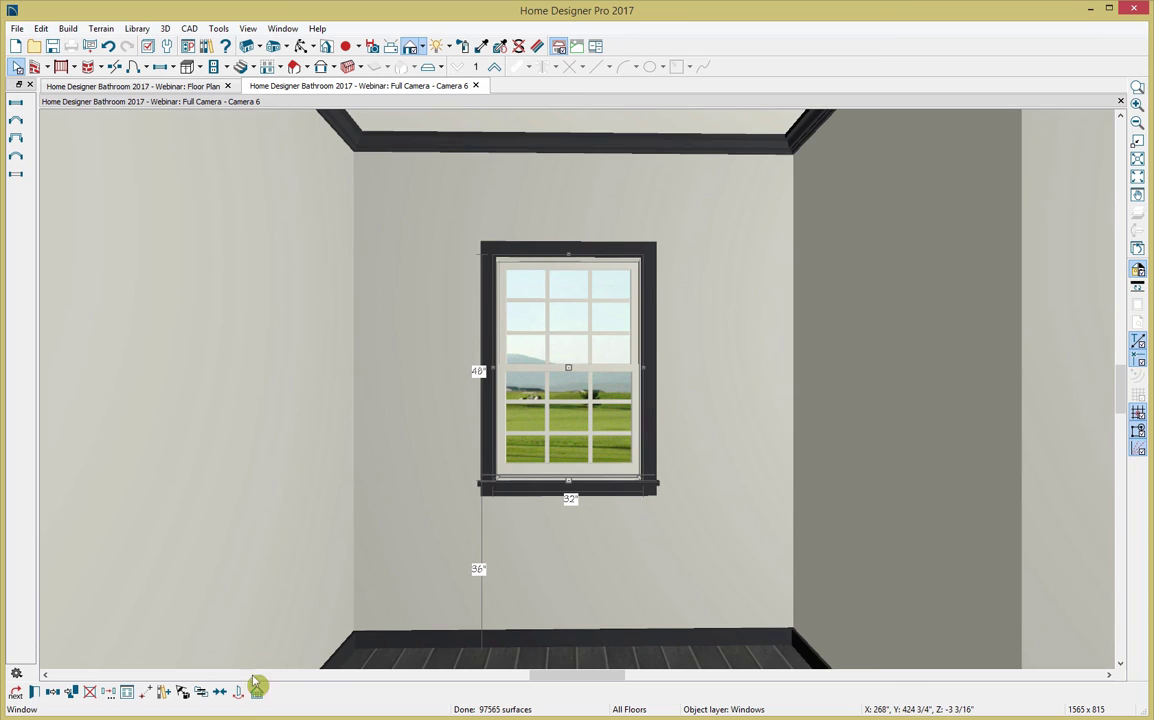
left_click(219, 692)
left_click(587, 503)
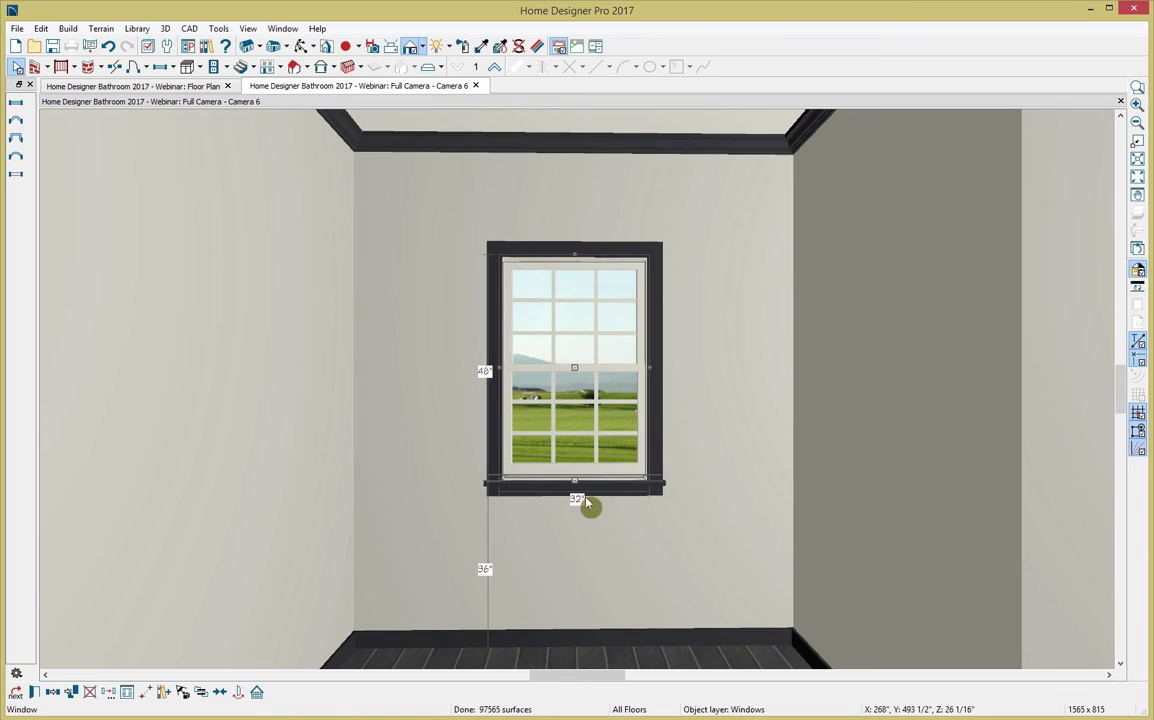
Set the window's width to 68 inches, its height to 84 inches and its floor-to-bottom distance to 4 inches
double_click(576, 368)
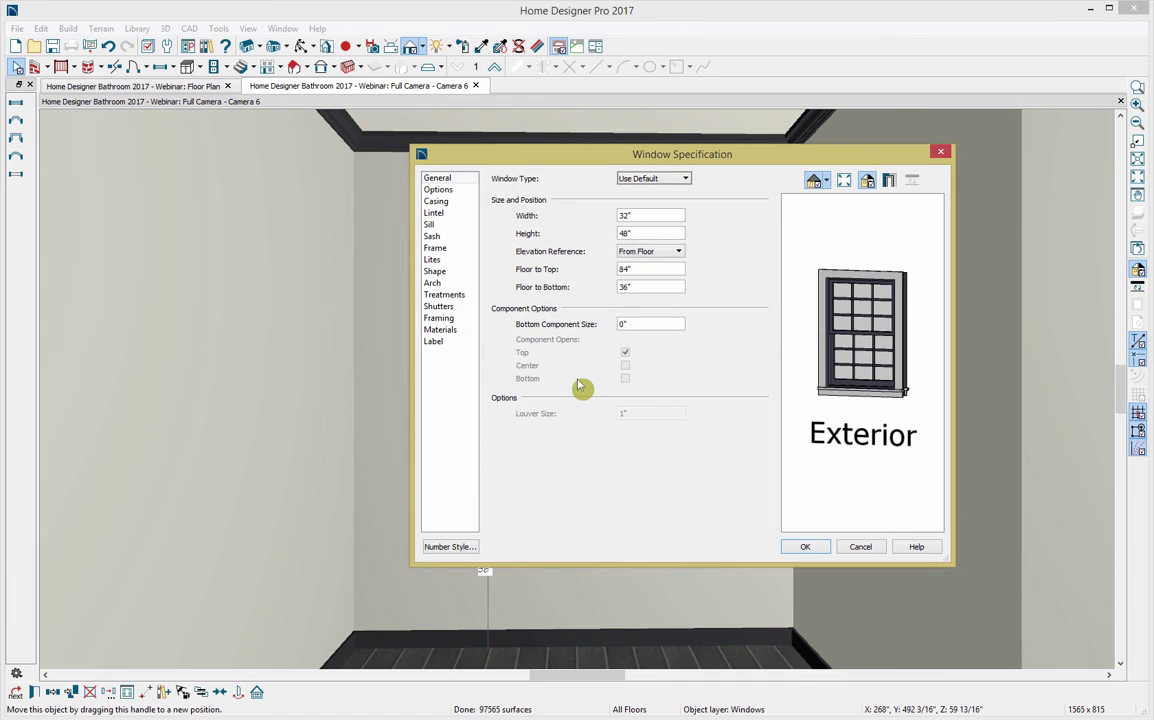
double_click(624, 215)
type("68")
key("Tab")
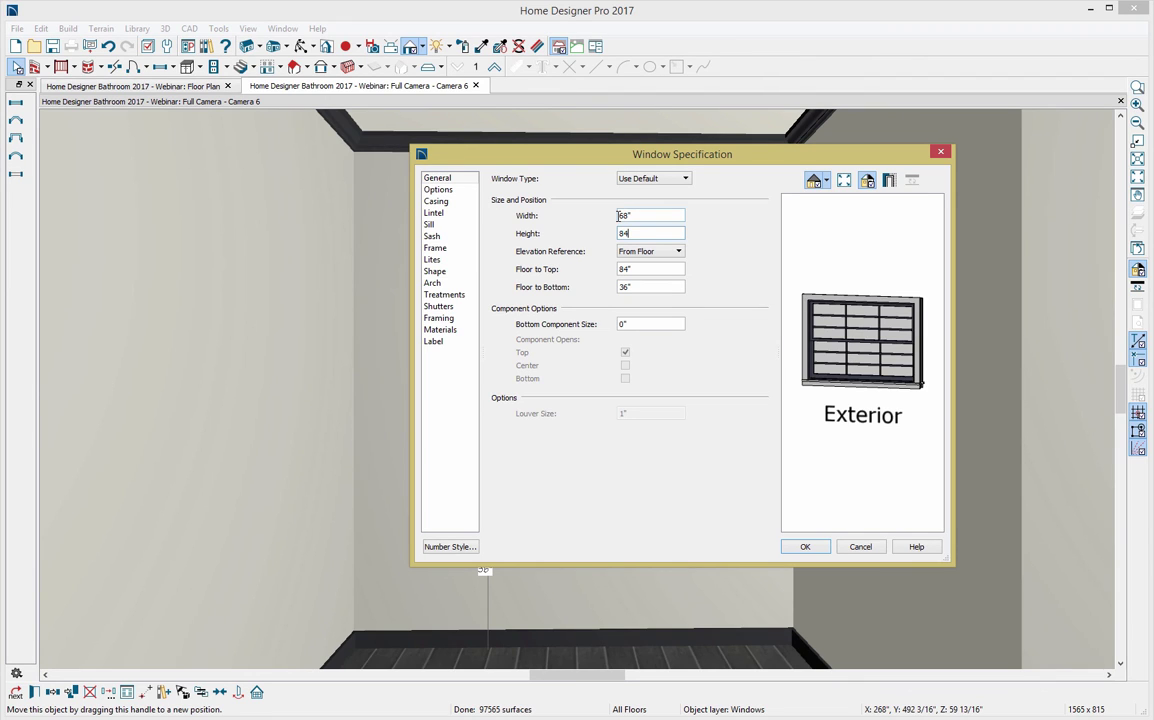
key("Tab")
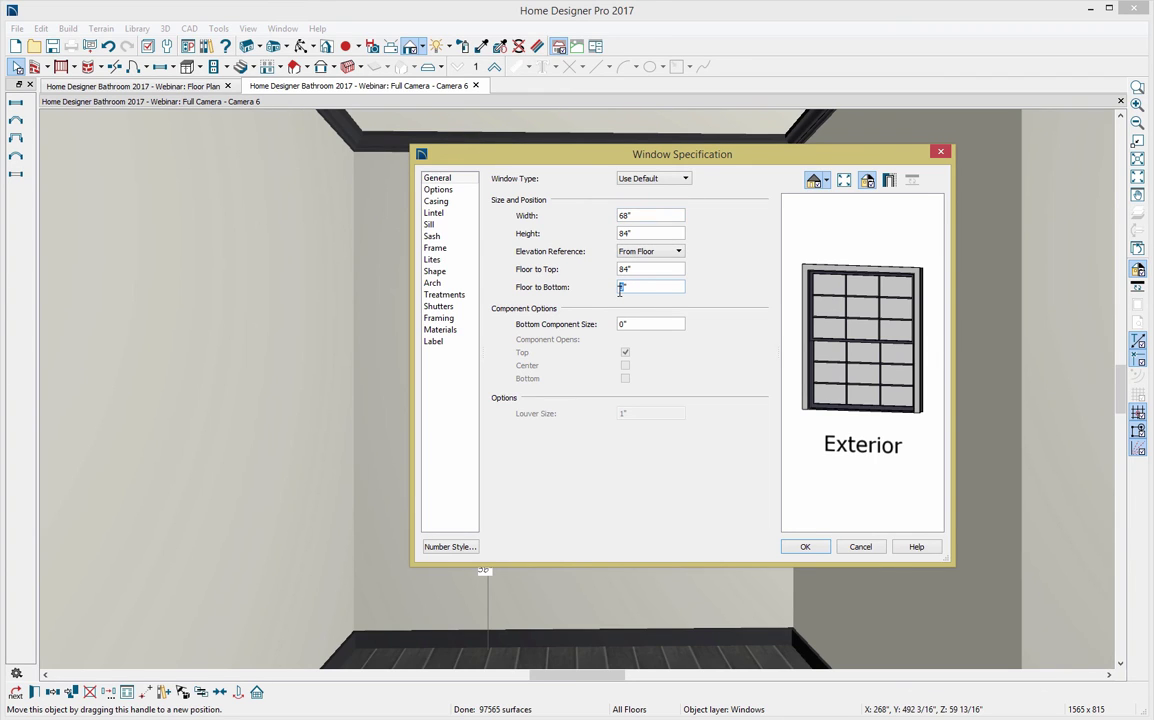
key("Tab")
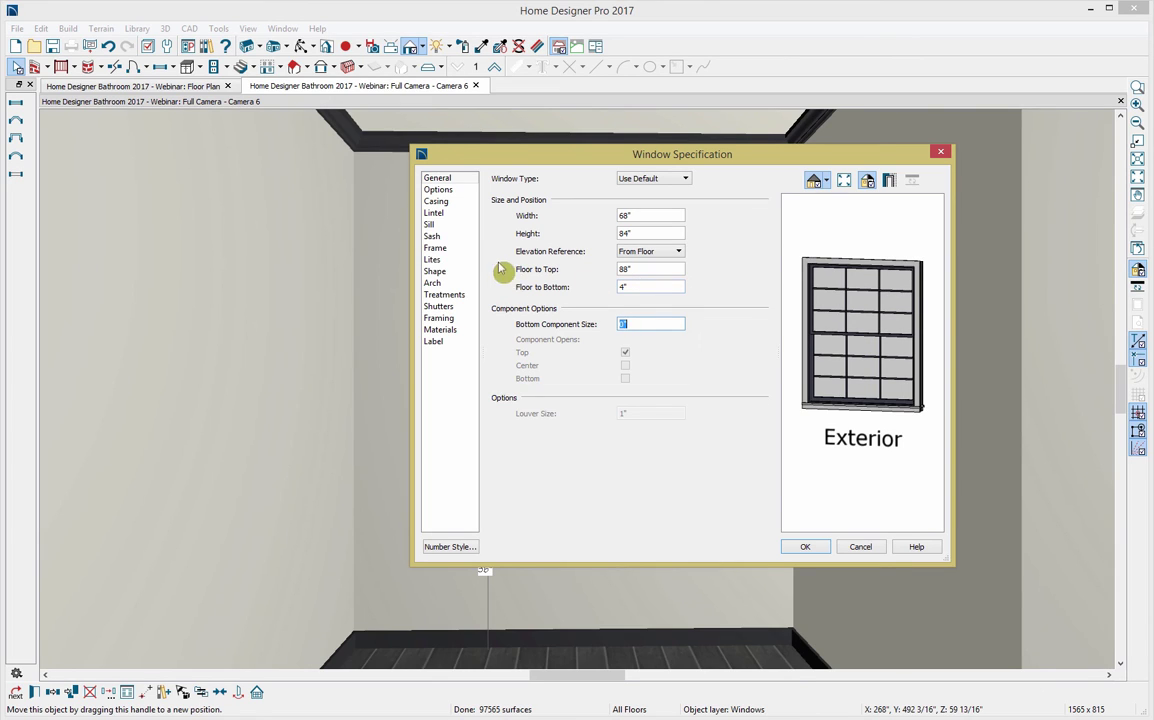
Review the window's general options, casing, lintel, sill, sash and frame settings, keeping the interior casing enabled
left_click(461, 191)
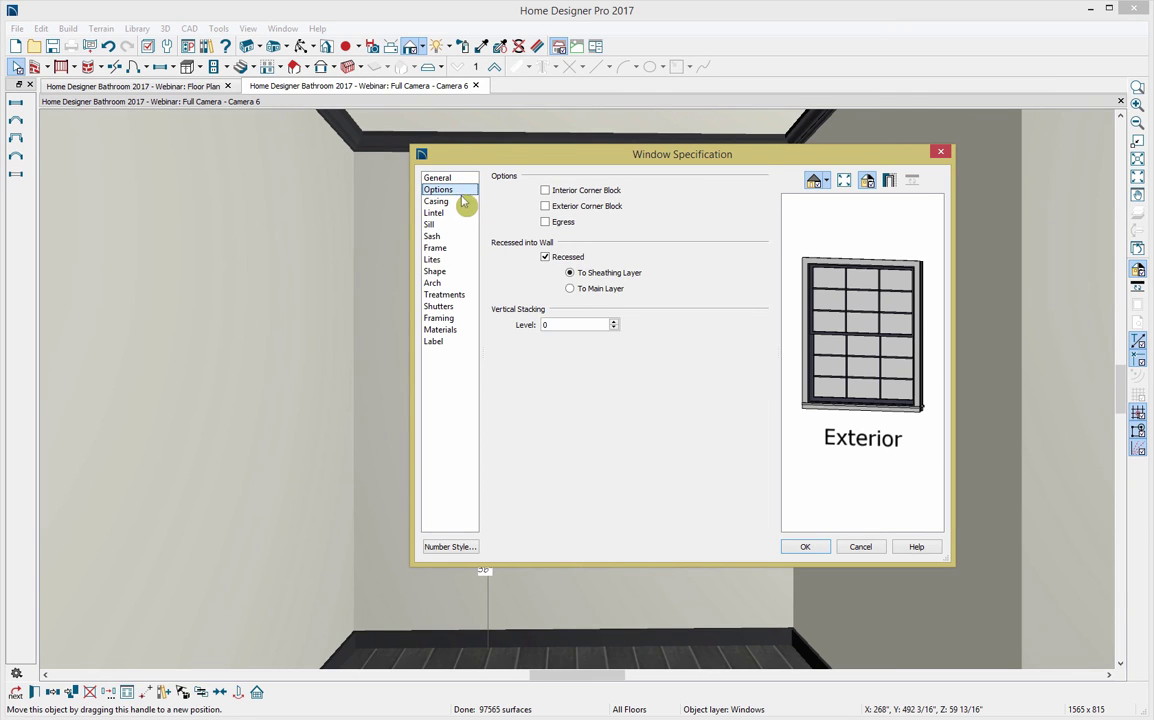
left_click(462, 203)
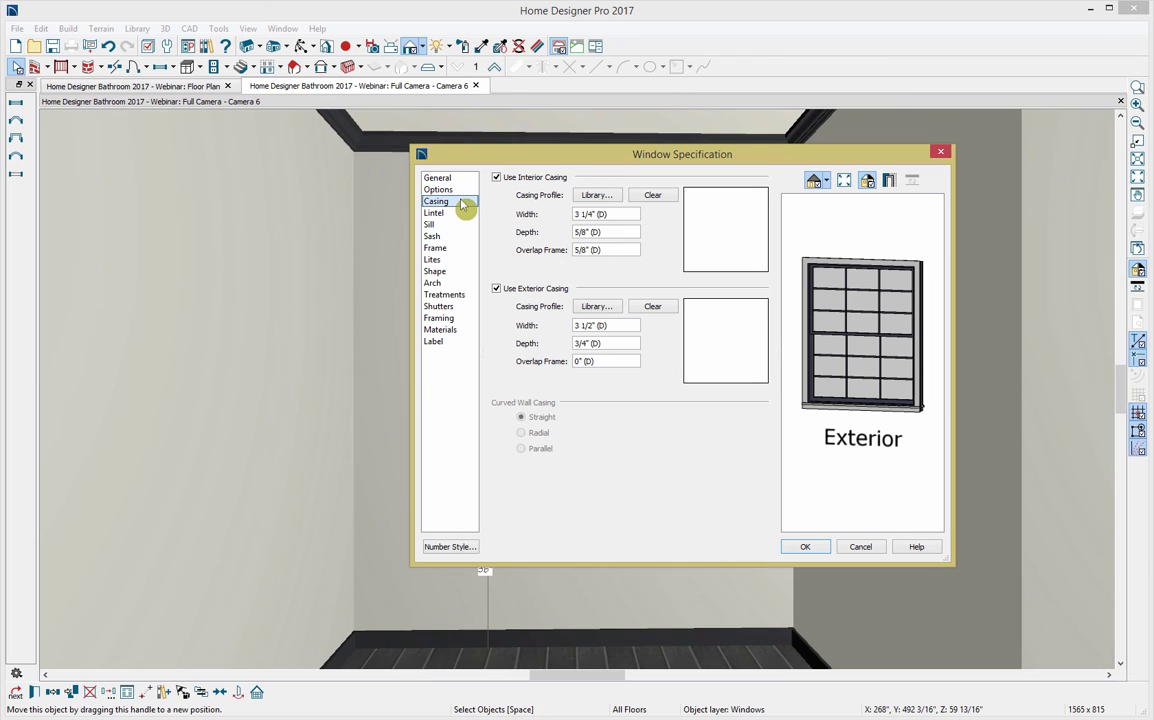
left_click(497, 178)
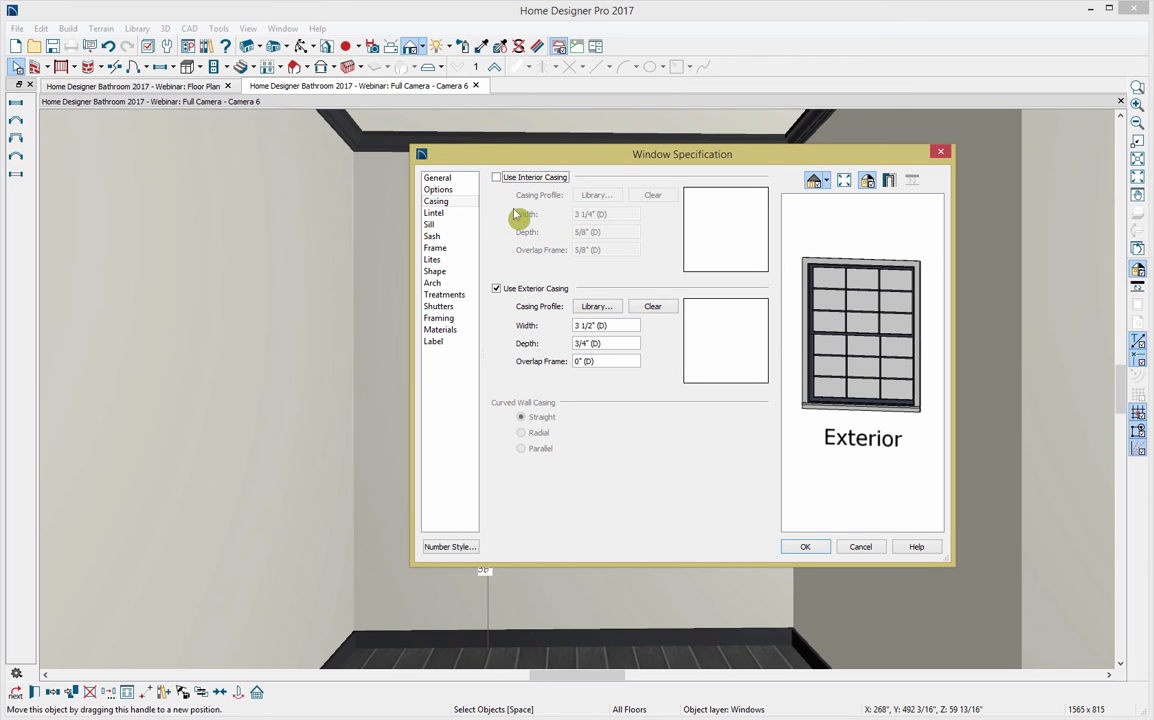
left_click(497, 178)
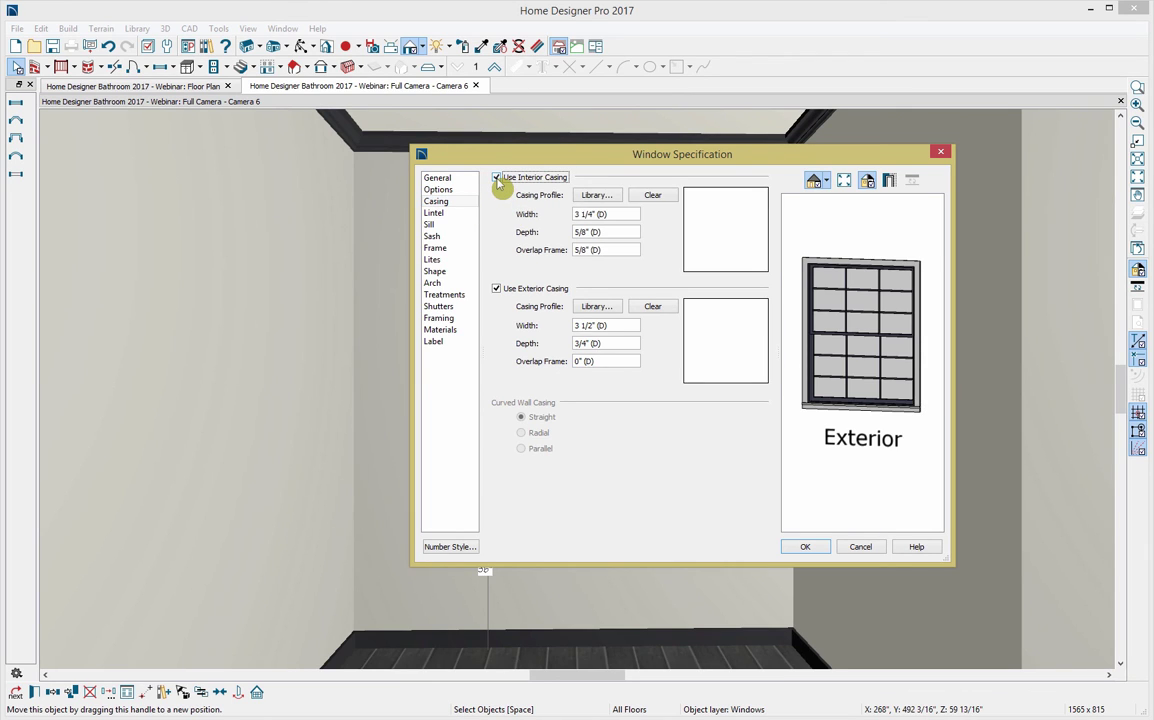
left_click(450, 216)
left_click(452, 225)
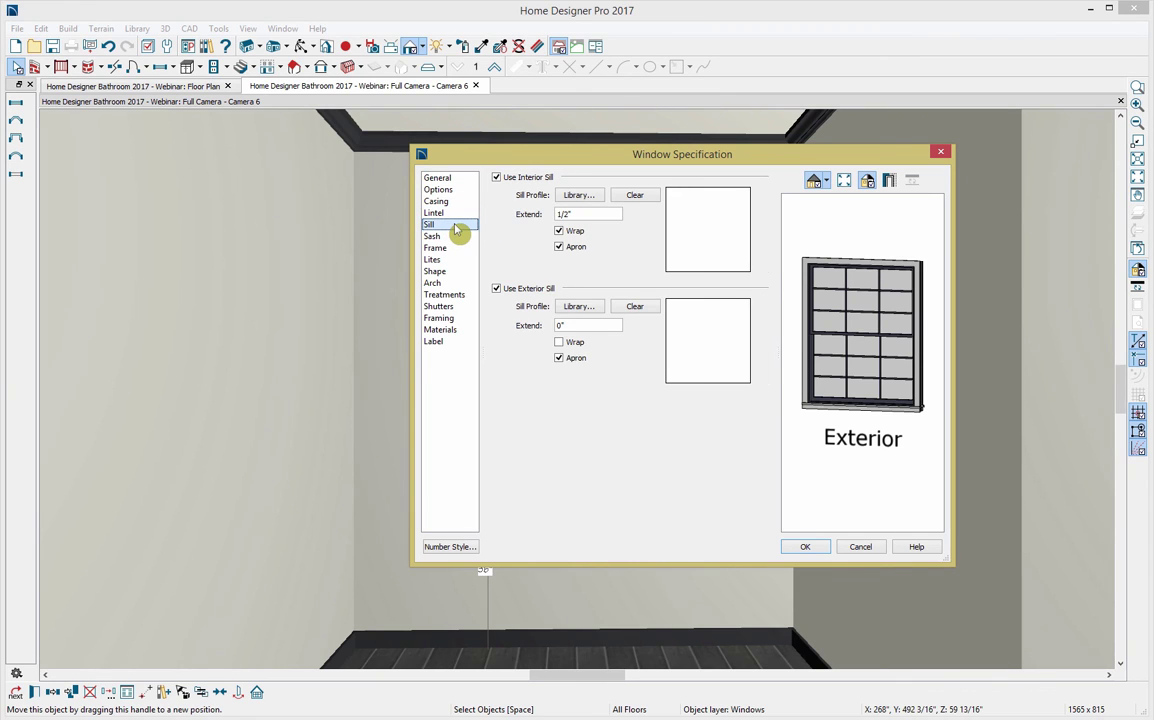
left_click(462, 237)
left_click(463, 250)
Reduce the window's lites to 1 across and 1 vertical, keeping the Normal lite type
left_click(466, 260)
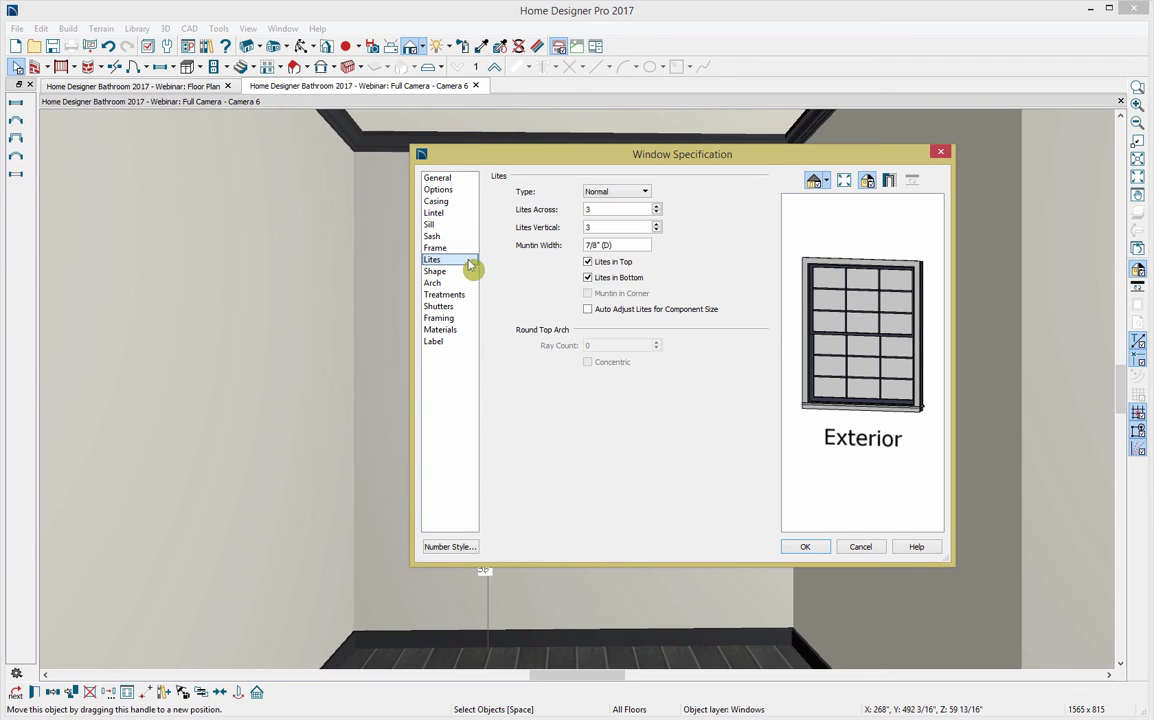
left_click(657, 213)
left_click(657, 213)
left_click(658, 230)
left_click(658, 230)
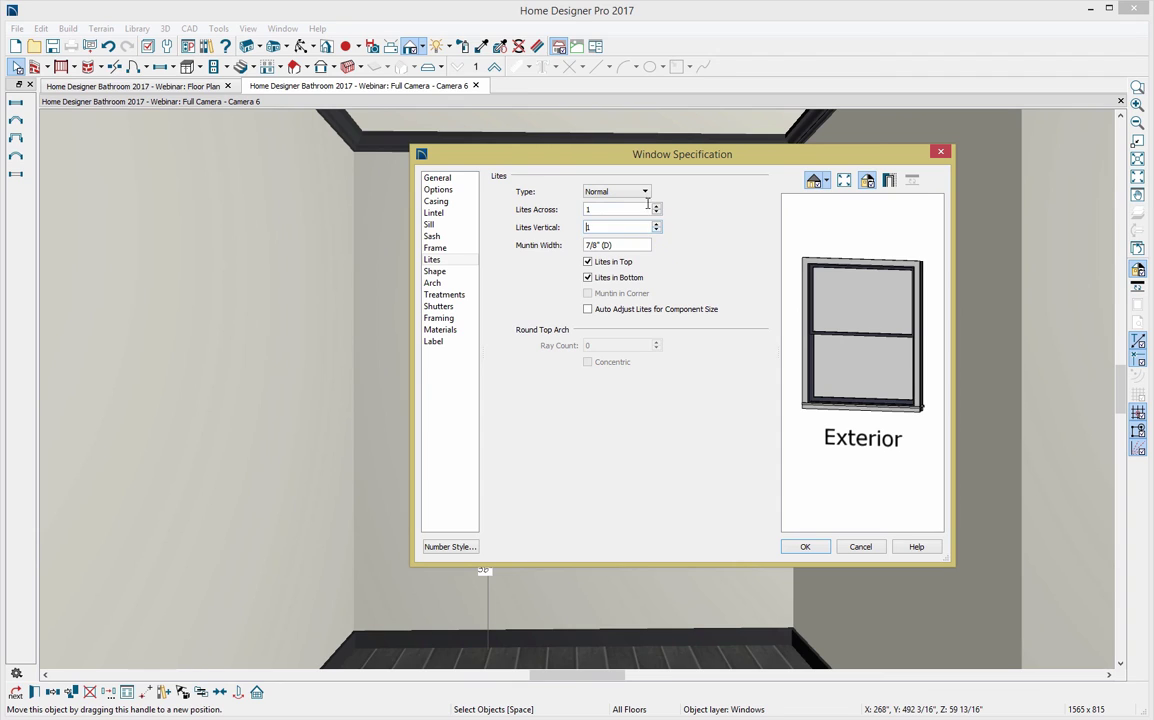
left_click(645, 192)
left_click(645, 194)
Change the window type to Single Hopper, look through the shape, arch and treatment settings, and apply the window specification
left_click(455, 180)
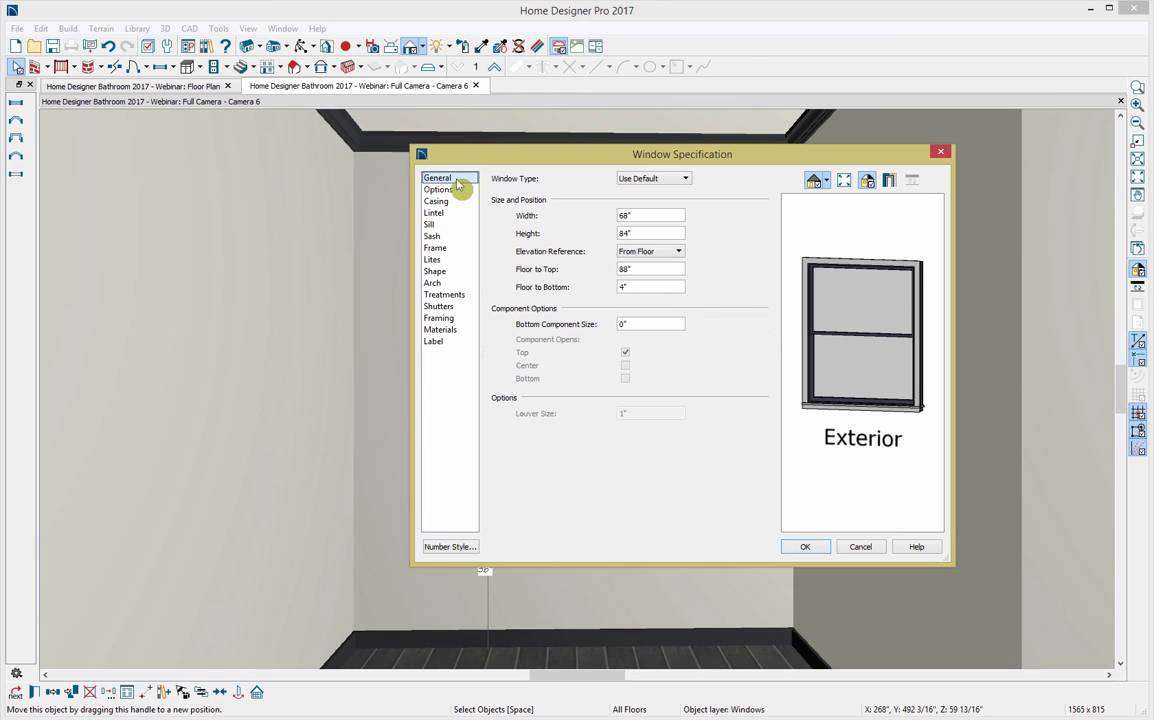
left_click(645, 180)
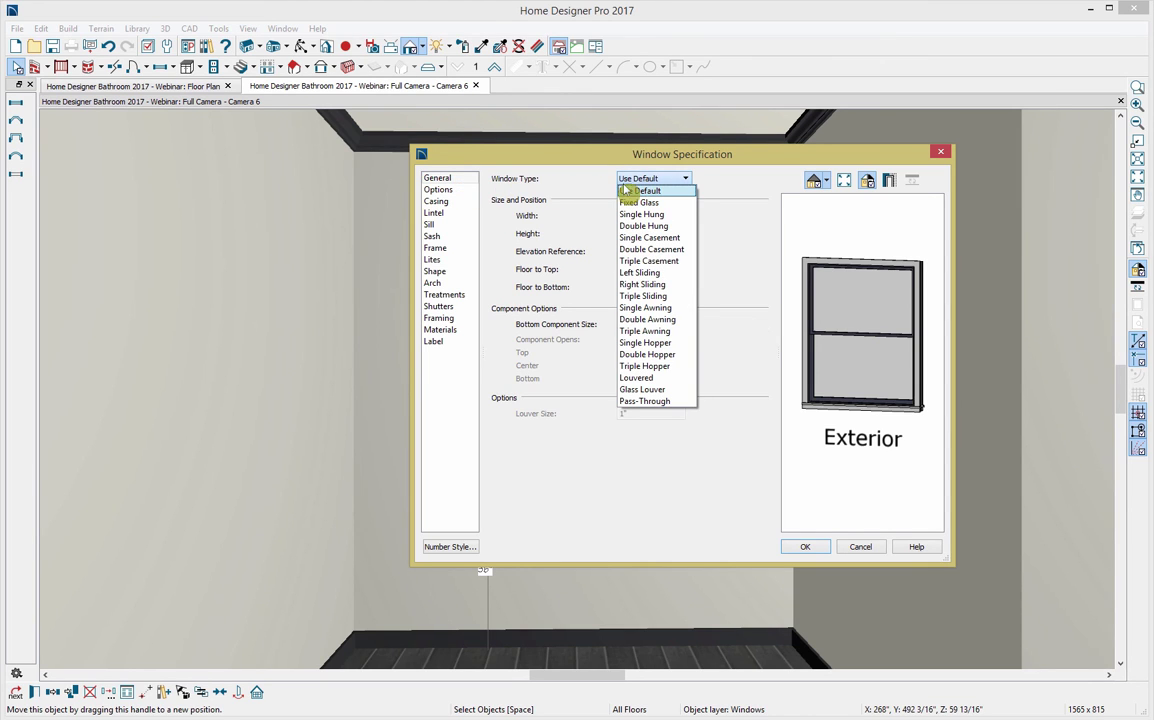
left_click(674, 343)
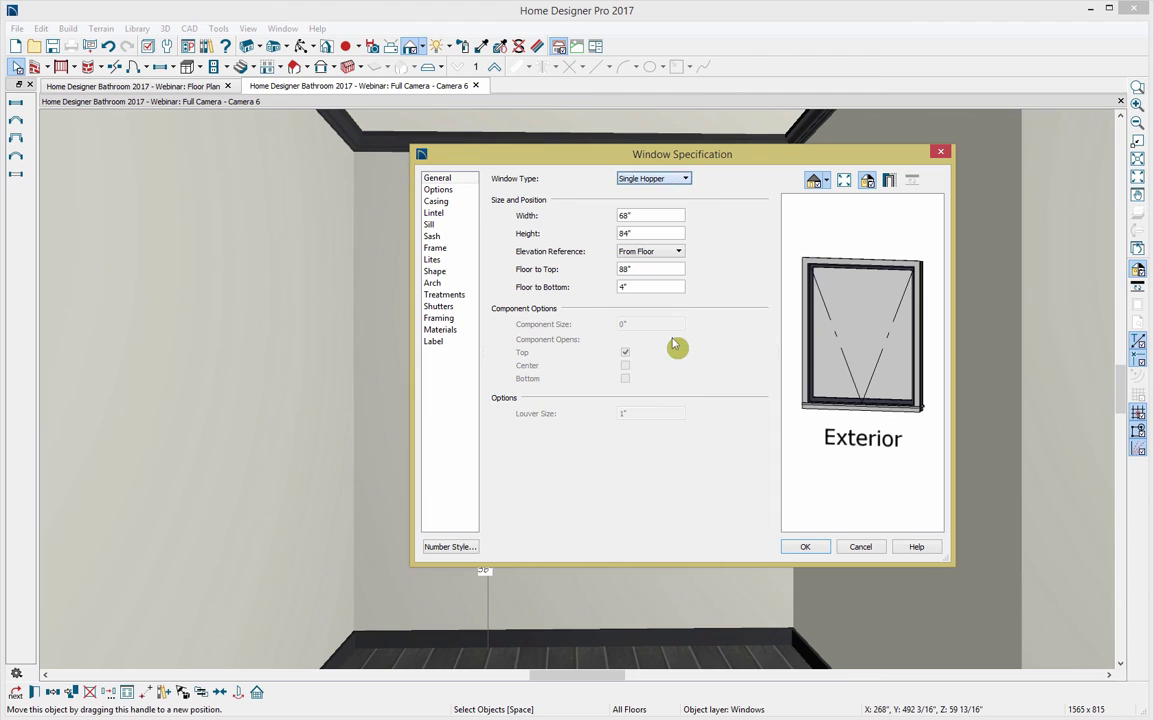
left_click(445, 271)
left_click(455, 284)
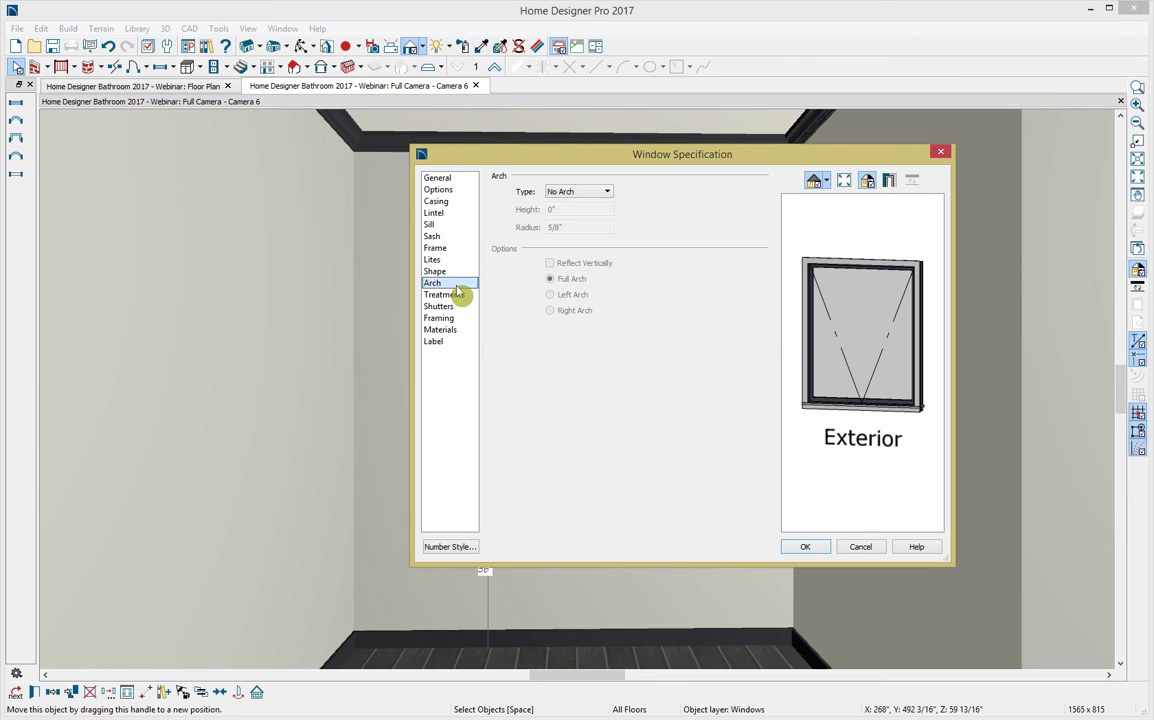
left_click(462, 296)
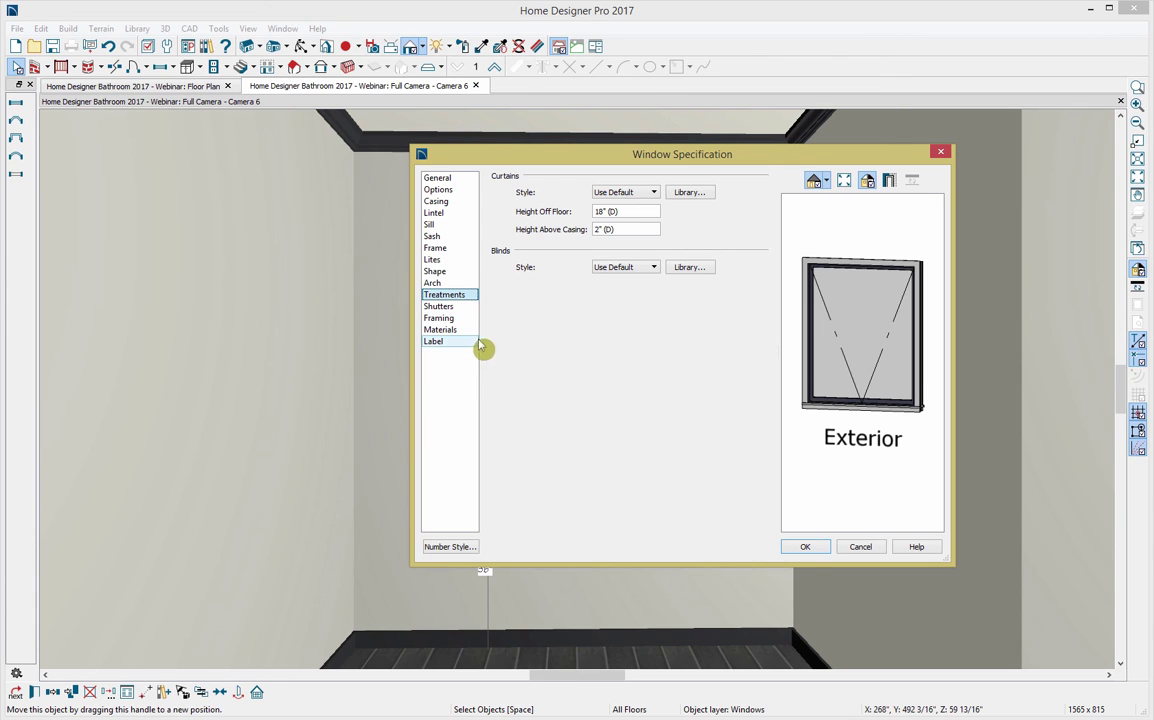
left_click(807, 548)
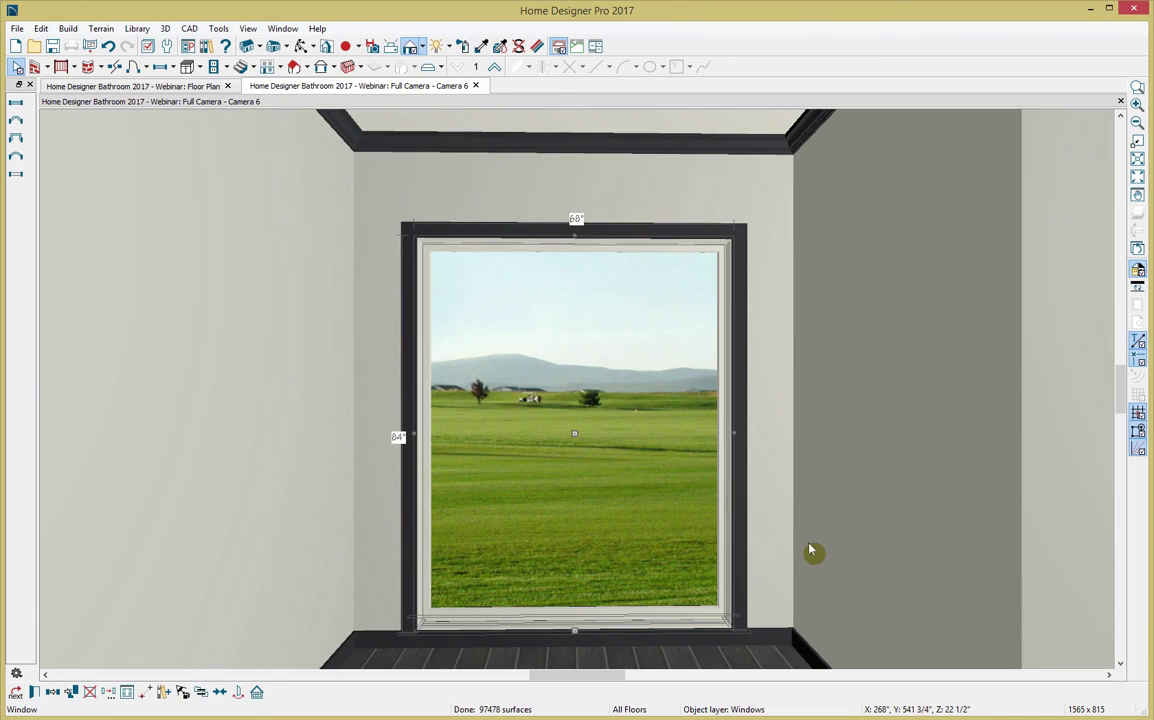
key("Escape")
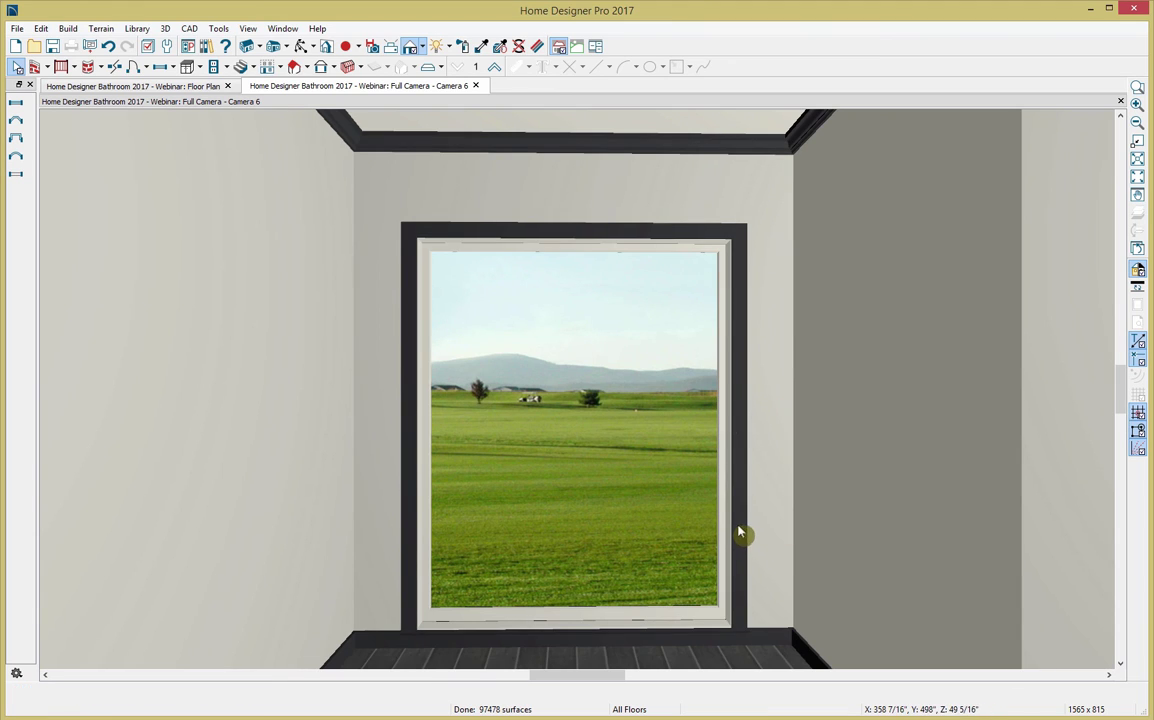
Paint the window's frame and sash with the dark UL260-1 - CRACKED PEPPER material used on the casing
left_click(482, 50)
left_click(511, 213)
left_click(517, 217)
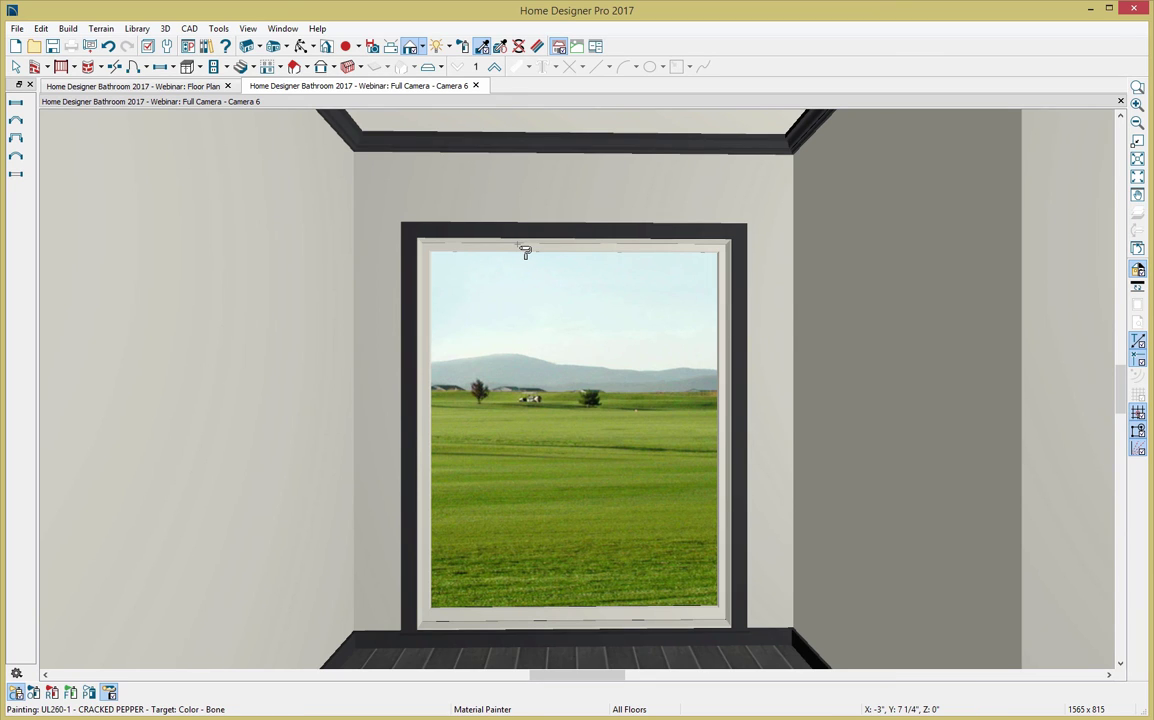
left_click(524, 250)
key("Escape")
left_click(676, 276)
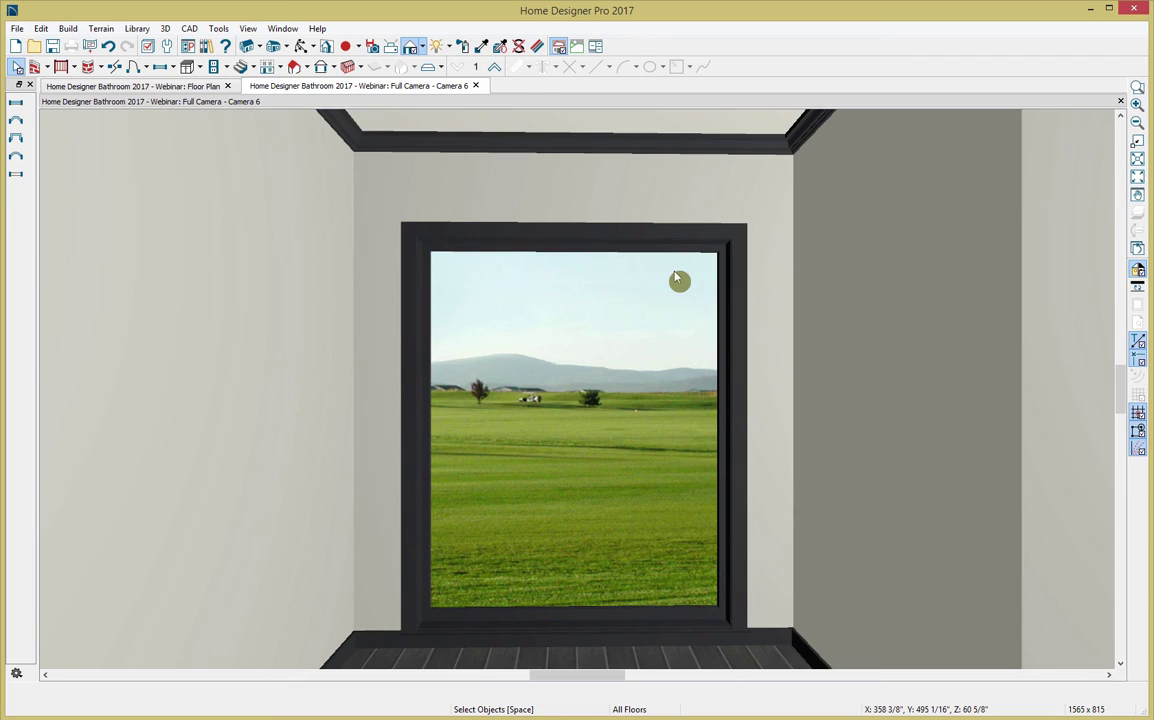
Search the library for "backdrop" and apply the Farm Overlook image as the backdrop seen through the window
key("ctrl+l")
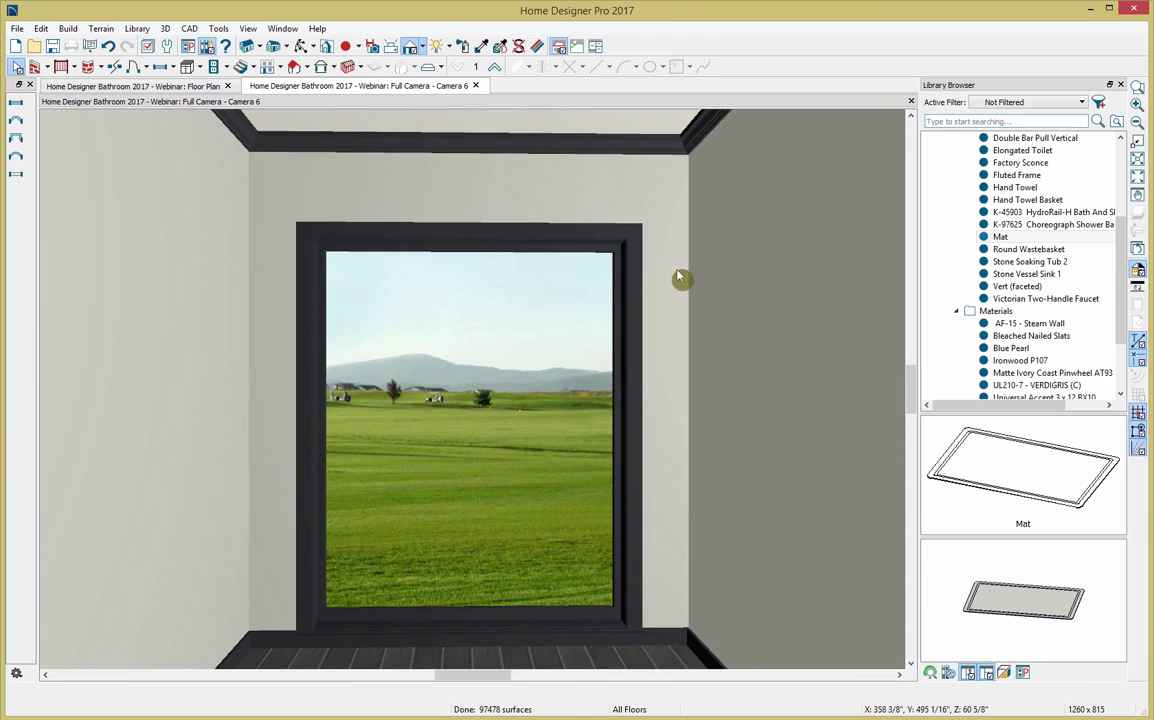
left_click(982, 121)
type("backdrop")
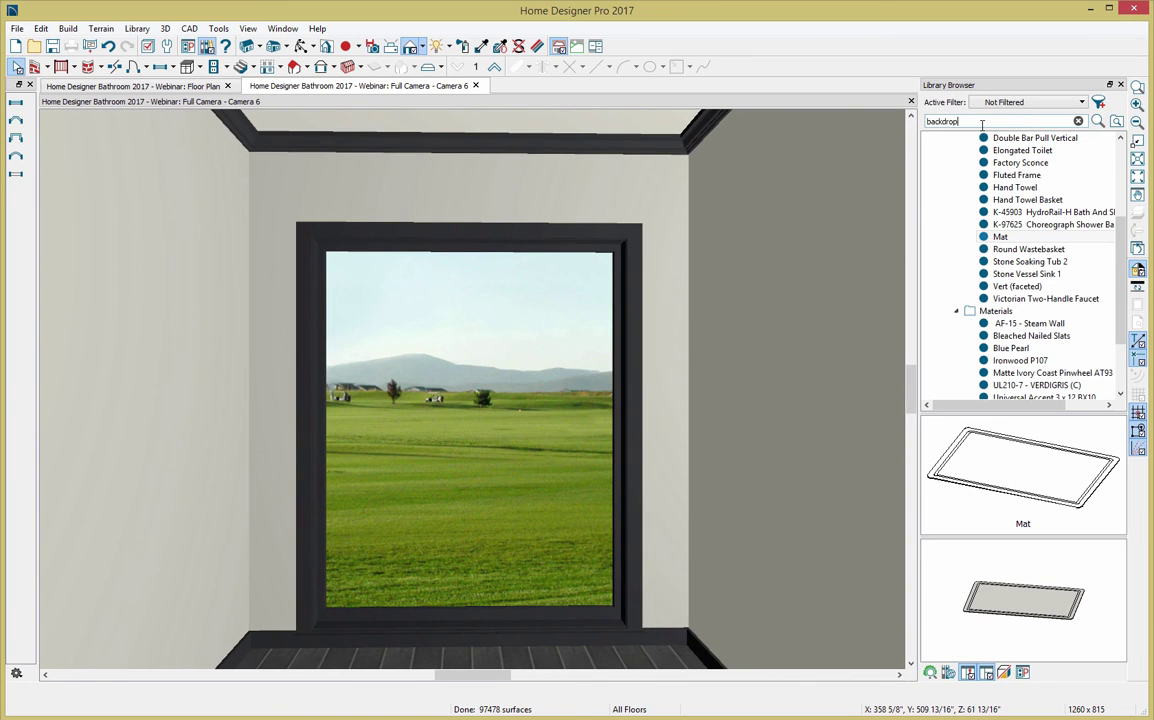
key("Return")
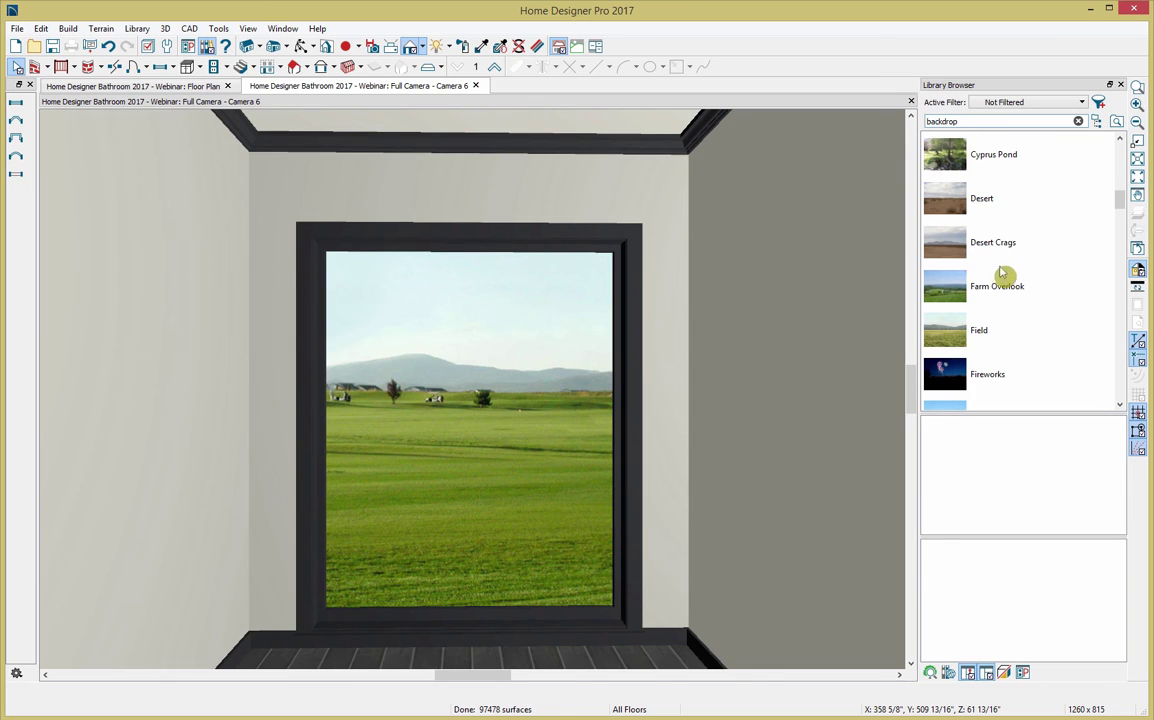
left_click(1018, 268)
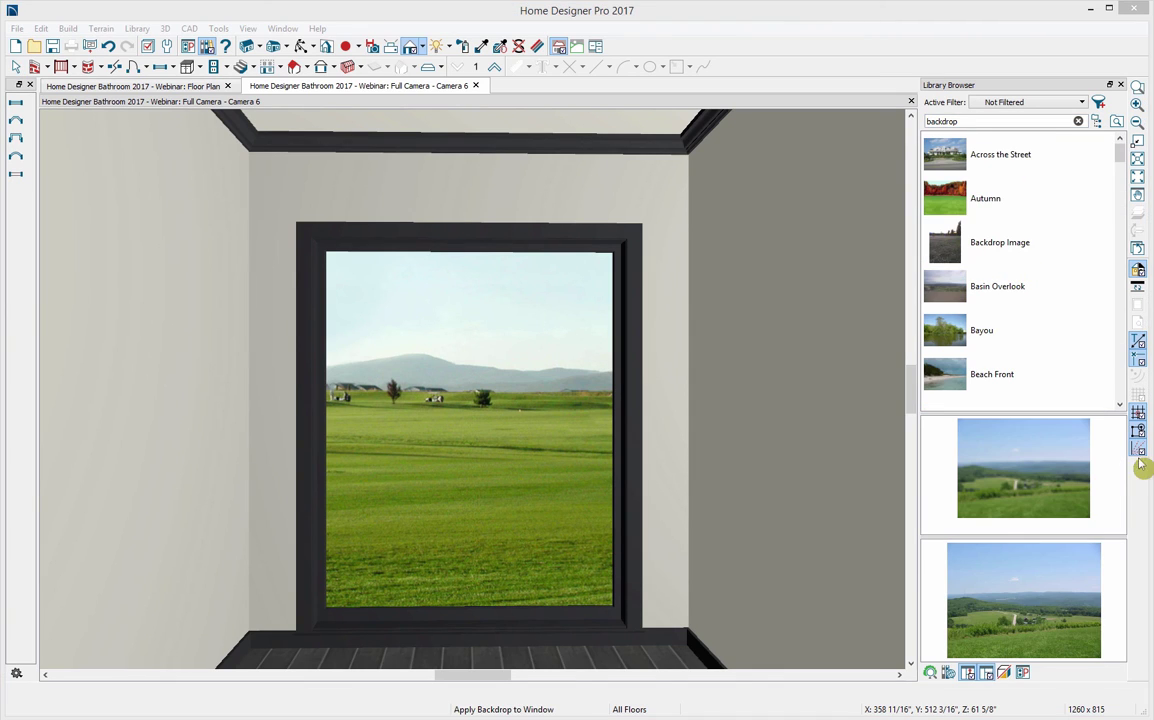
left_click(1017, 282)
scroll(1052, 286, "down", 7)
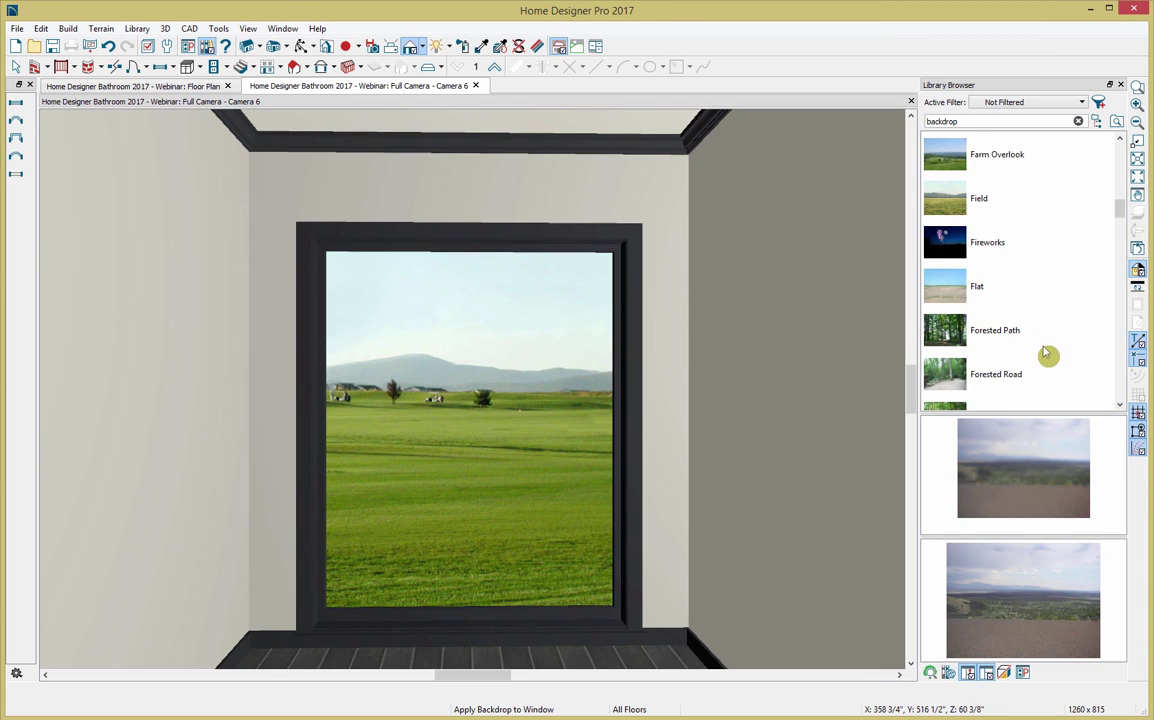
scroll(1046, 360, "up", 3)
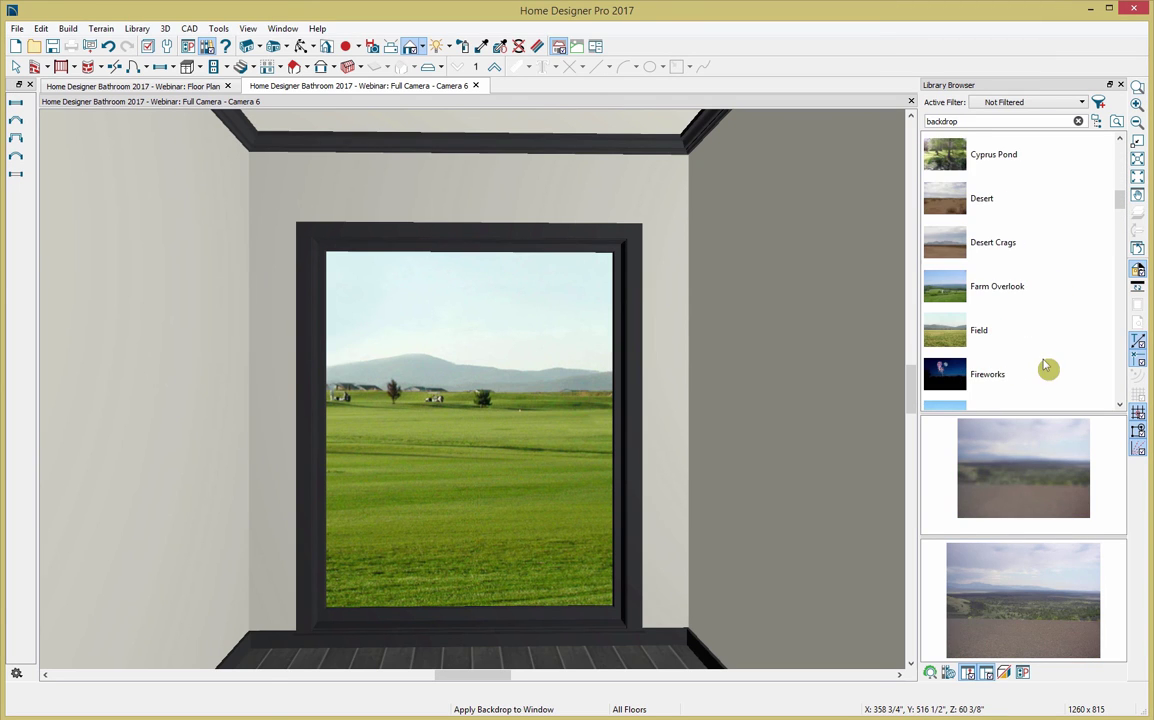
left_click(972, 295)
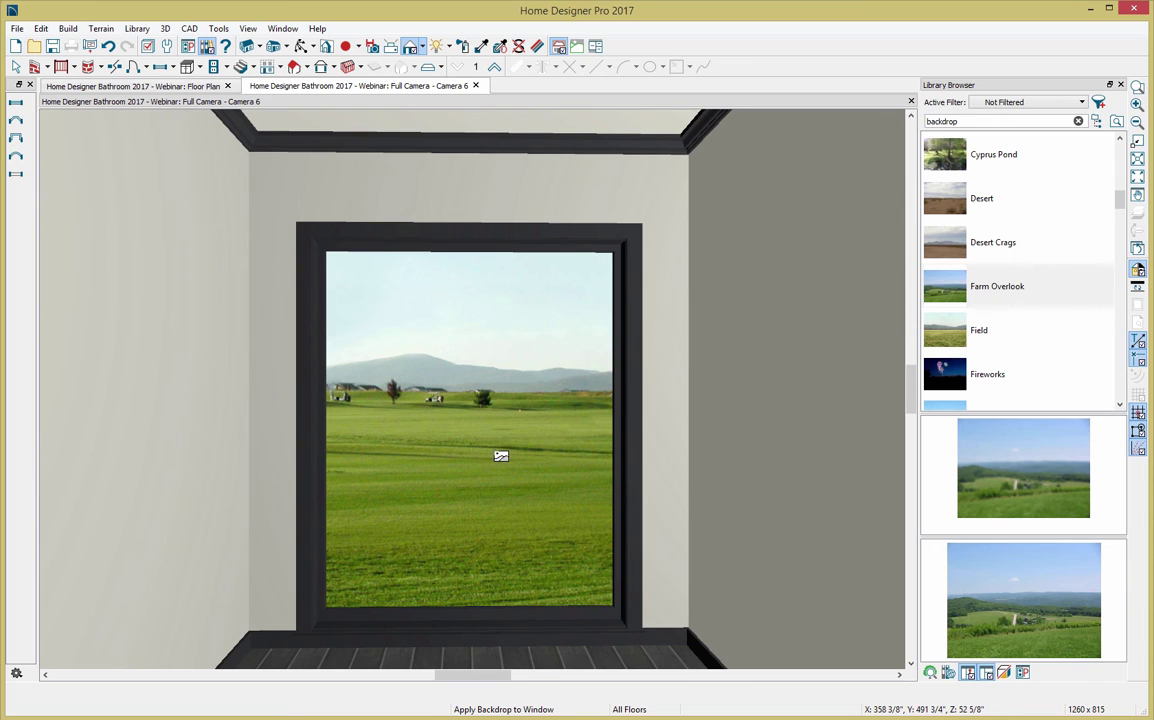
left_click(501, 456)
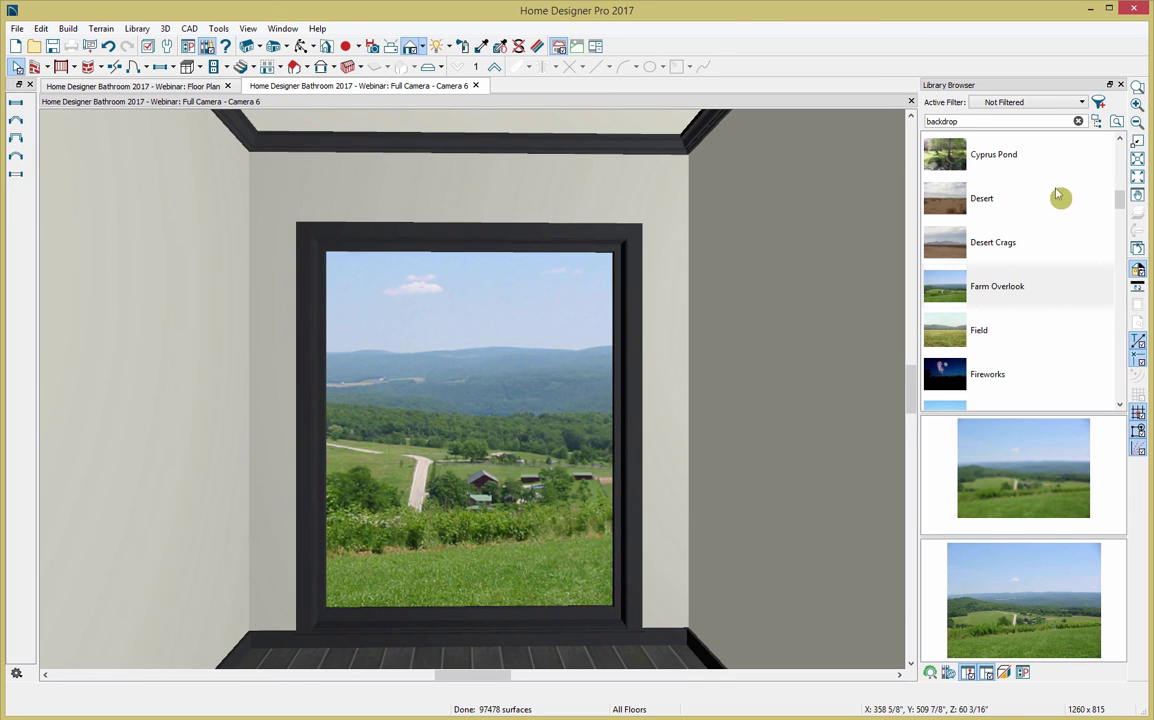
Clear the library search and paint the wall around the window with the Bleached Nailed Slats material
left_click(1078, 122)
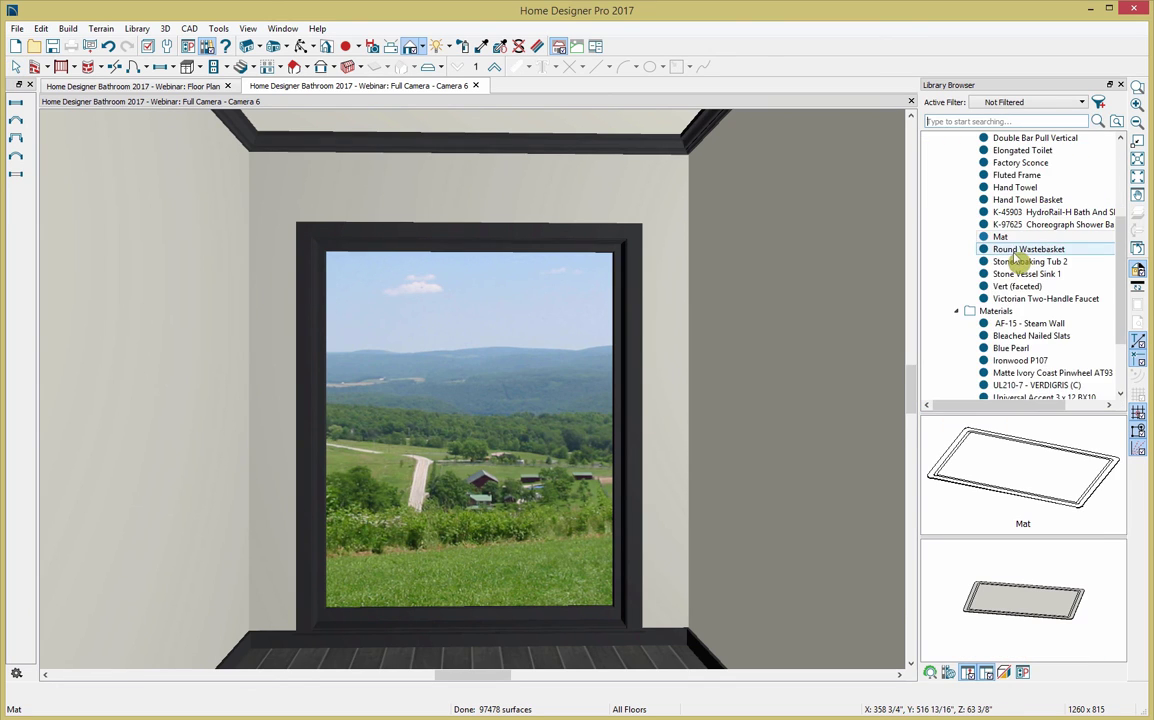
scroll(990, 294, "down", 3)
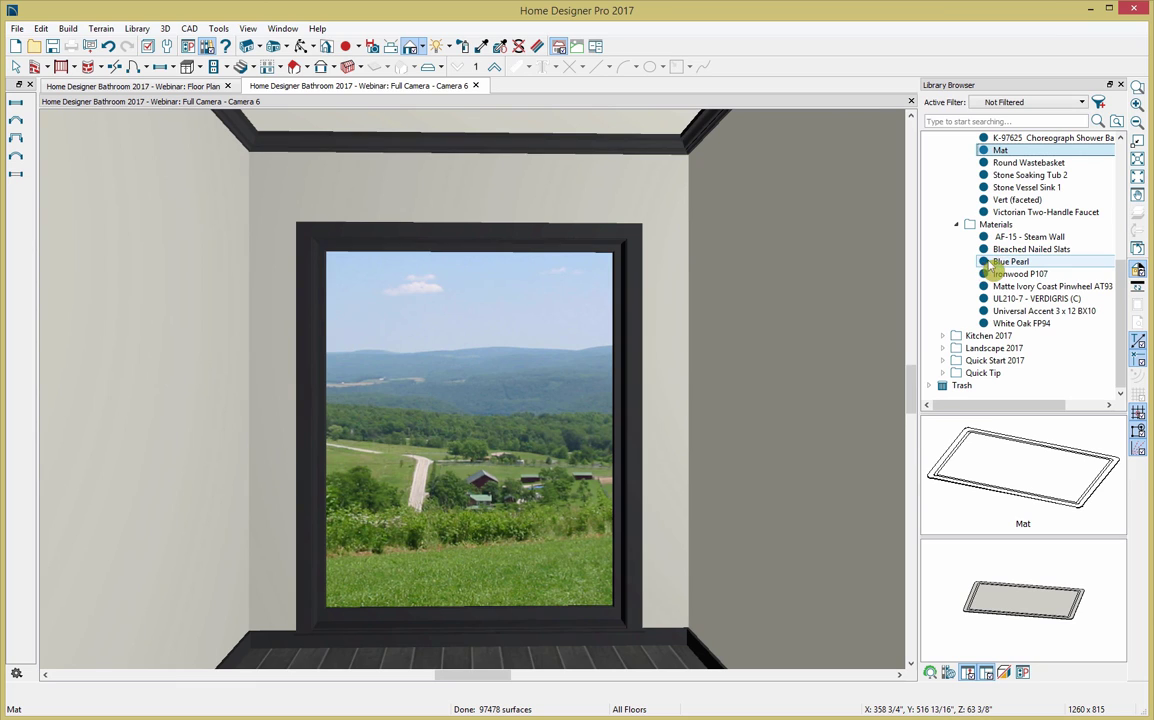
left_click(1000, 250)
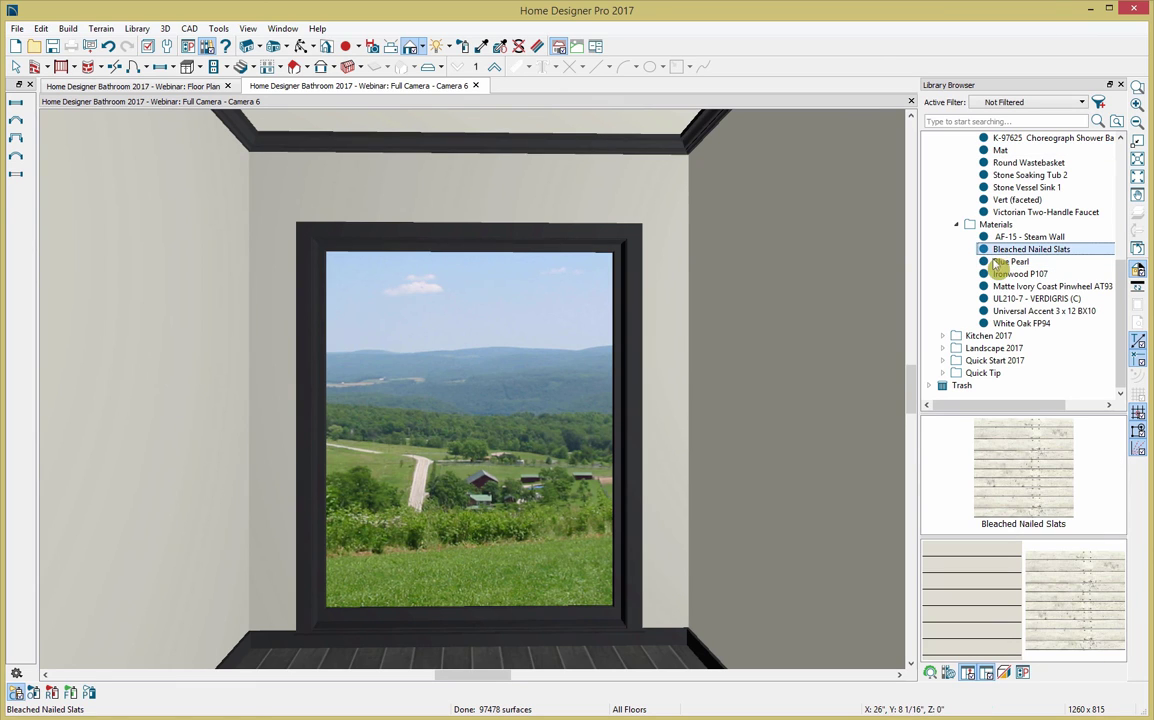
left_click(571, 196)
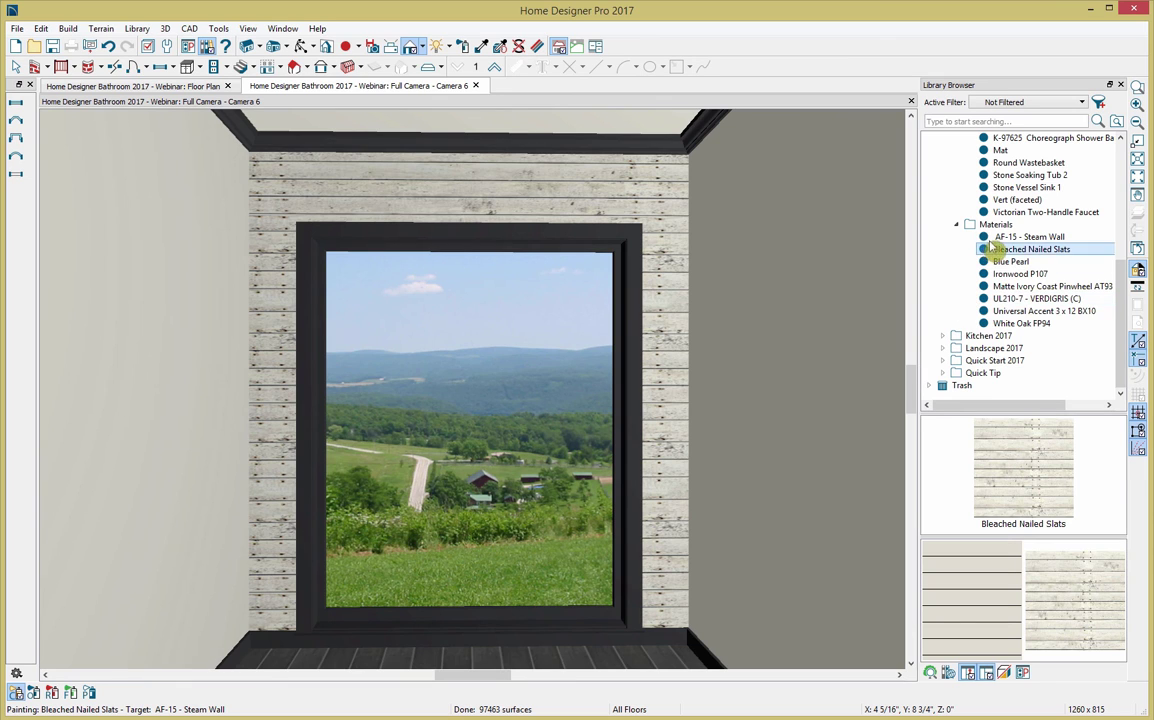
Place a Factory Sconce on the wall beside the window and mirror a copy to the window's other side
scroll(1000, 248, "up", 3)
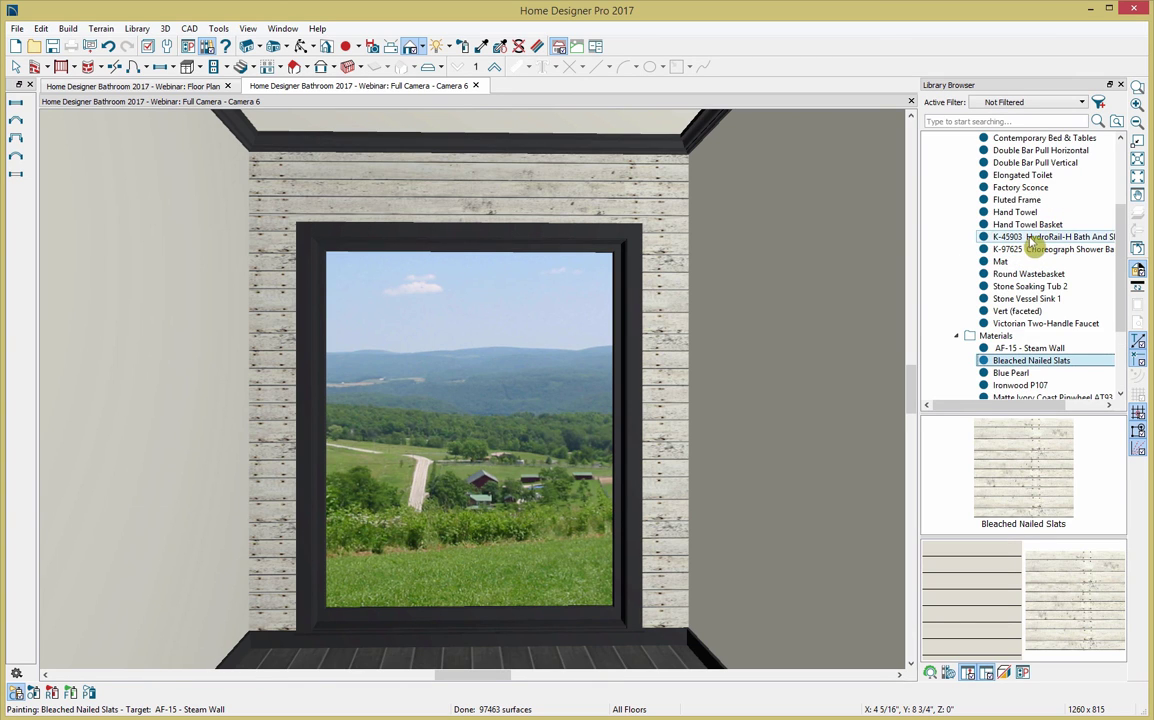
left_click(1020, 187)
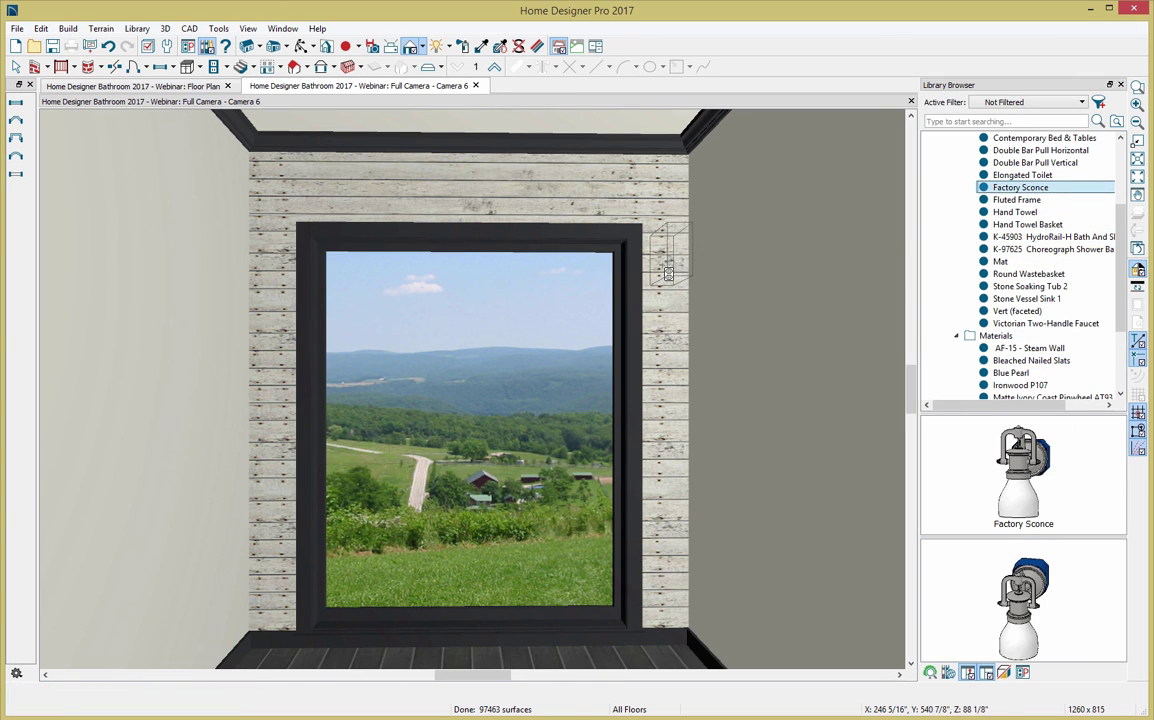
left_click(667, 287)
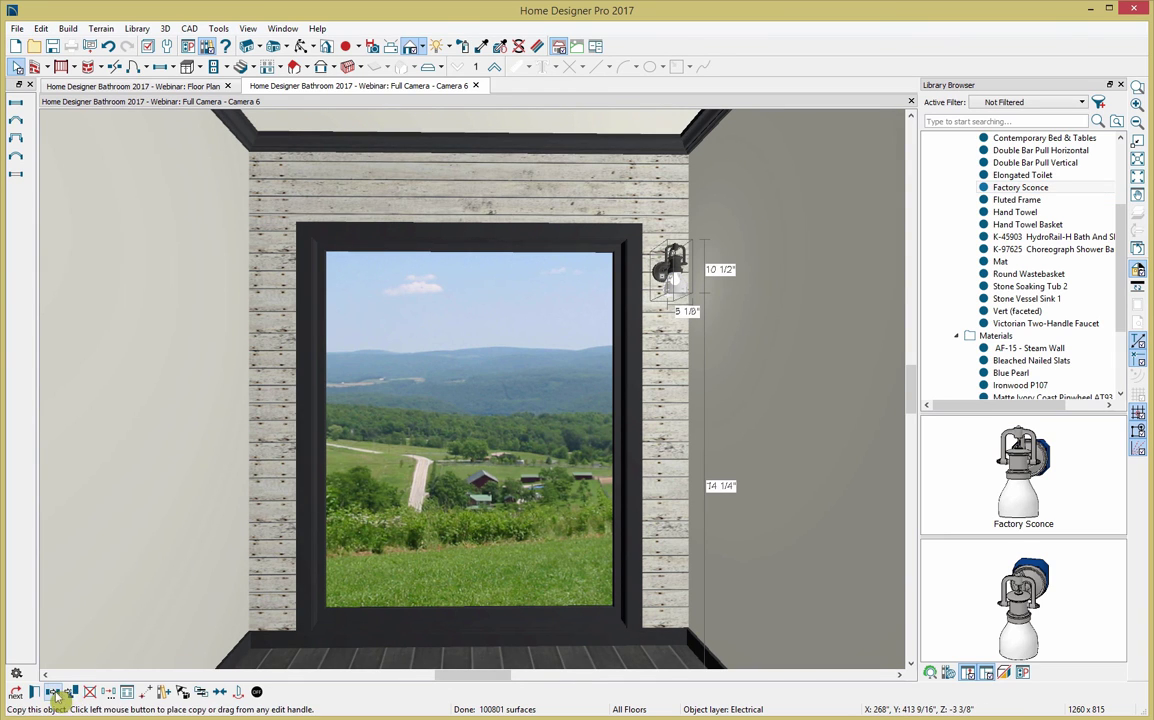
left_click(108, 691)
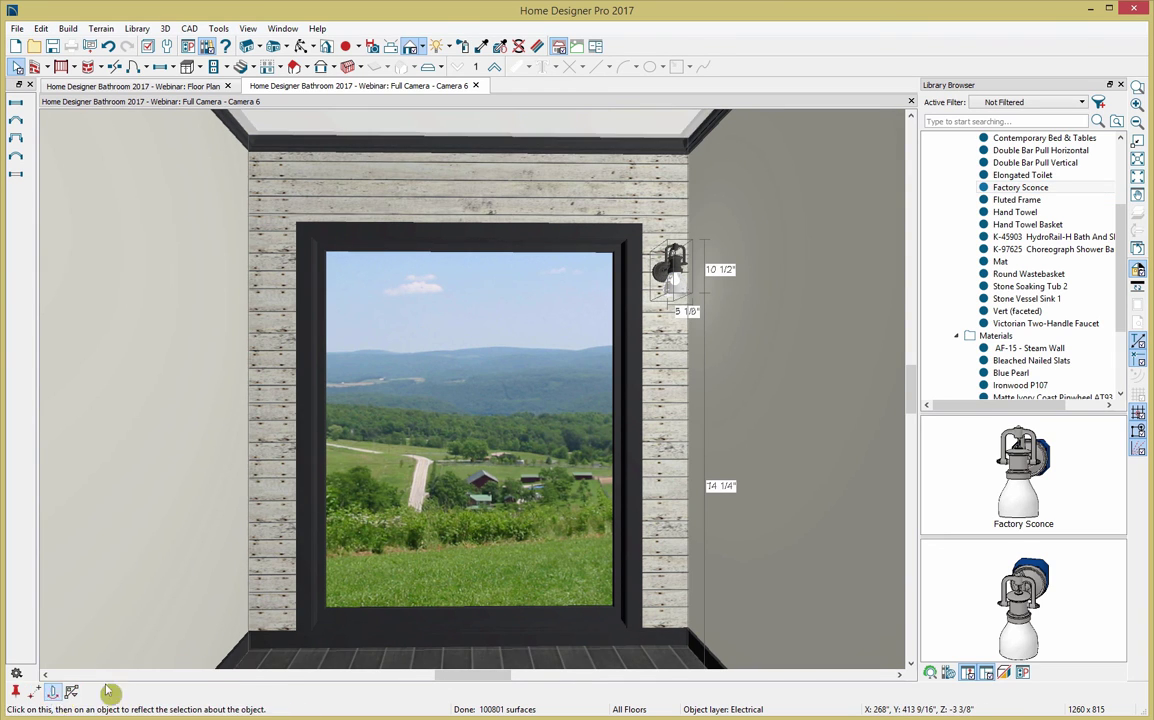
left_click(418, 651)
key("Escape")
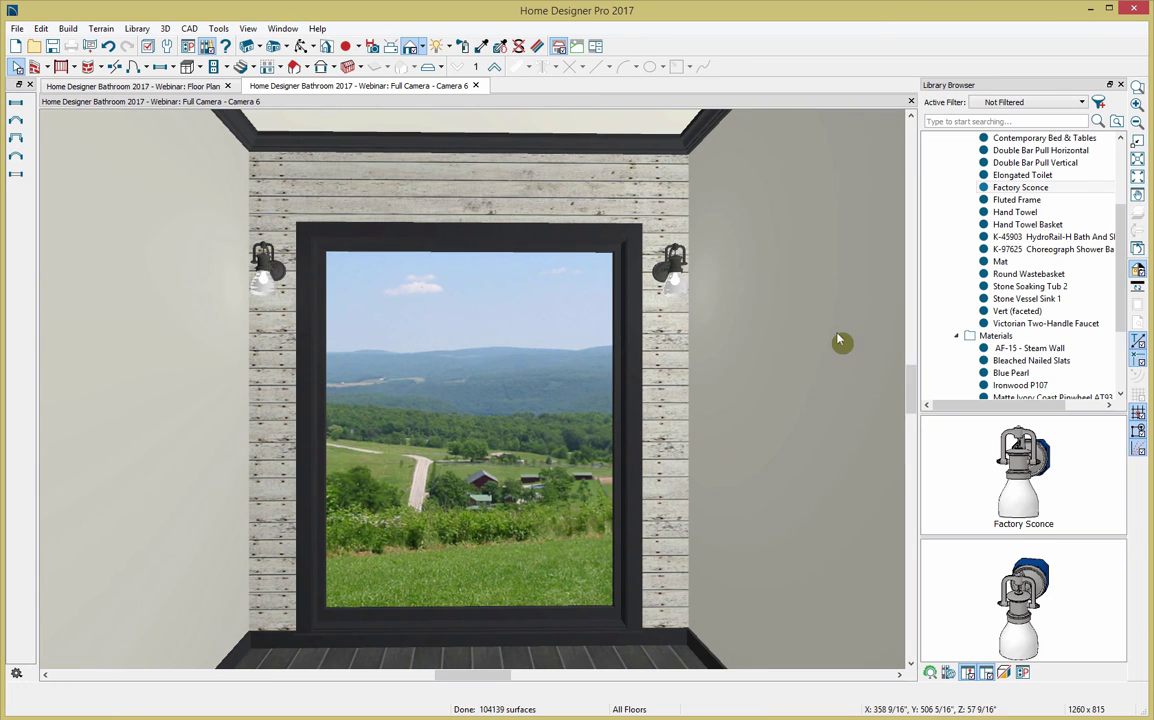
Place the Stone Soaking Tub 2 from the Bathroom 2017 accessories on the floor in front of the window
scroll(1055, 264, "down", 1)
left_click(956, 299)
scroll(962, 268, "up", 1)
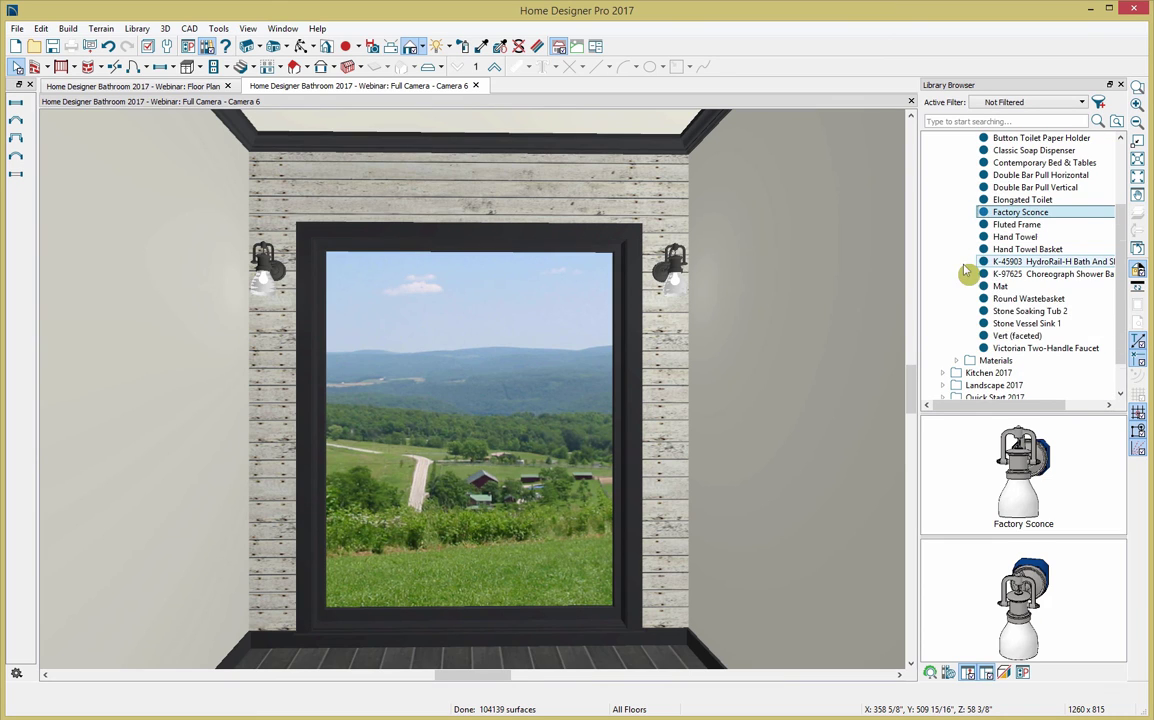
left_click(1040, 312)
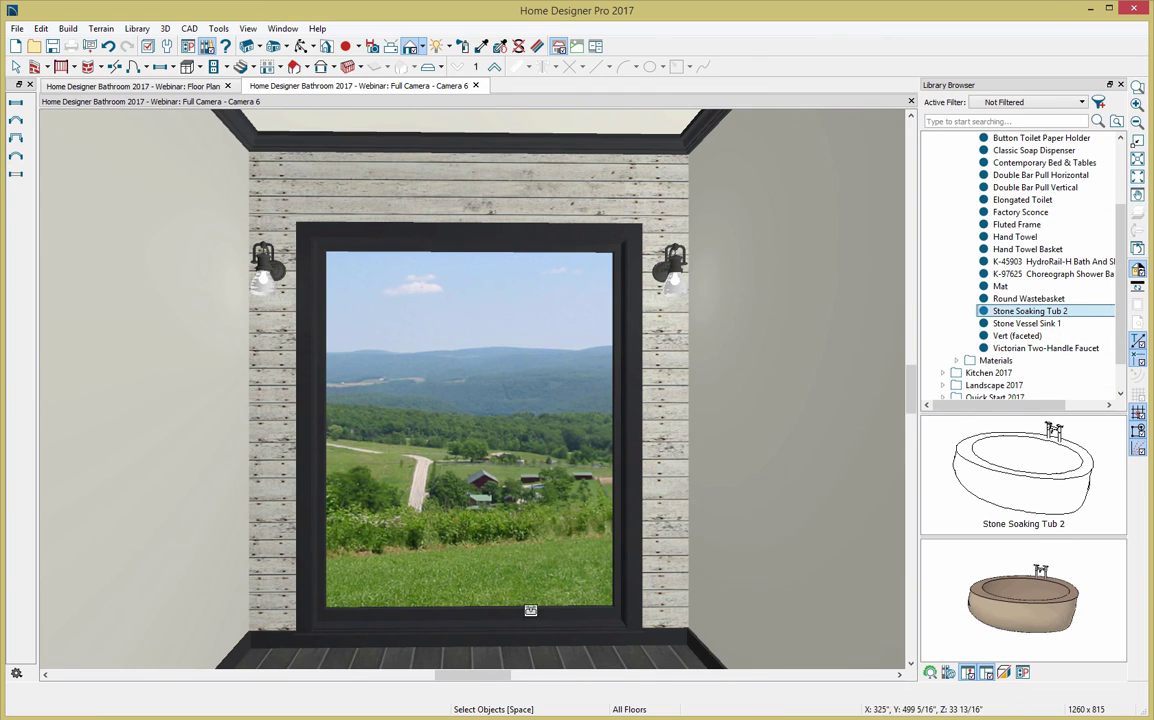
left_click(480, 663)
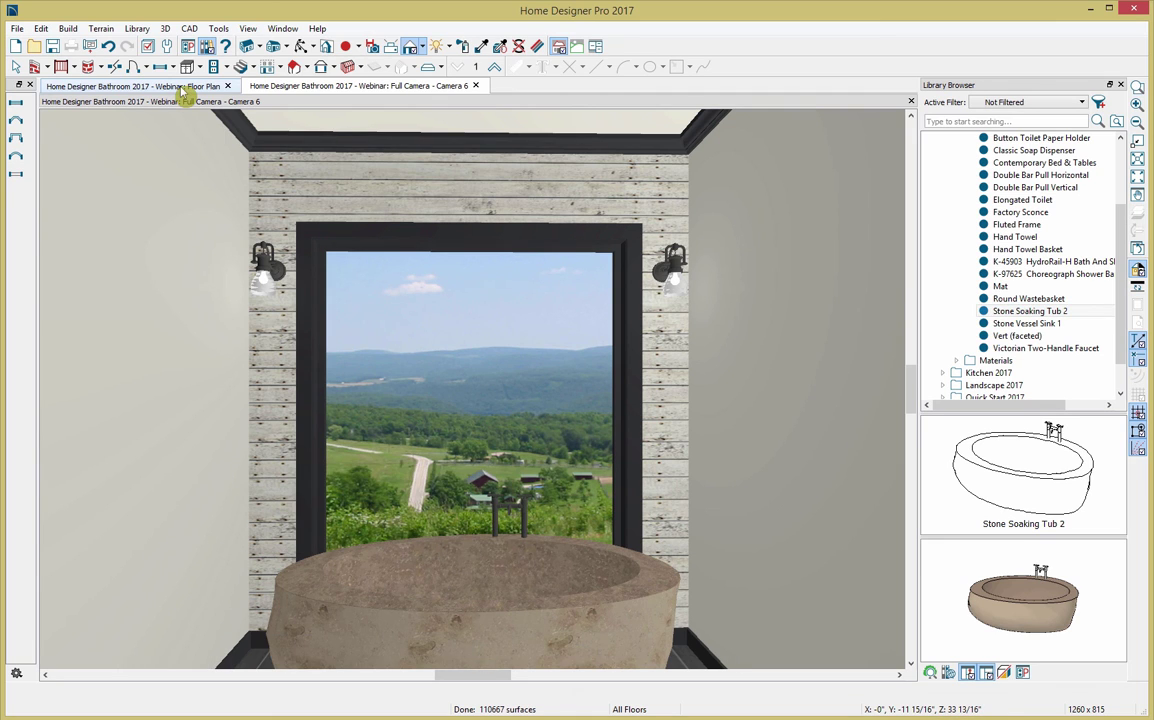
Tile the floor plan beside the camera view and nudge the tub 4 inches away from the window wall
left_click_drag(183, 90, 186, 152)
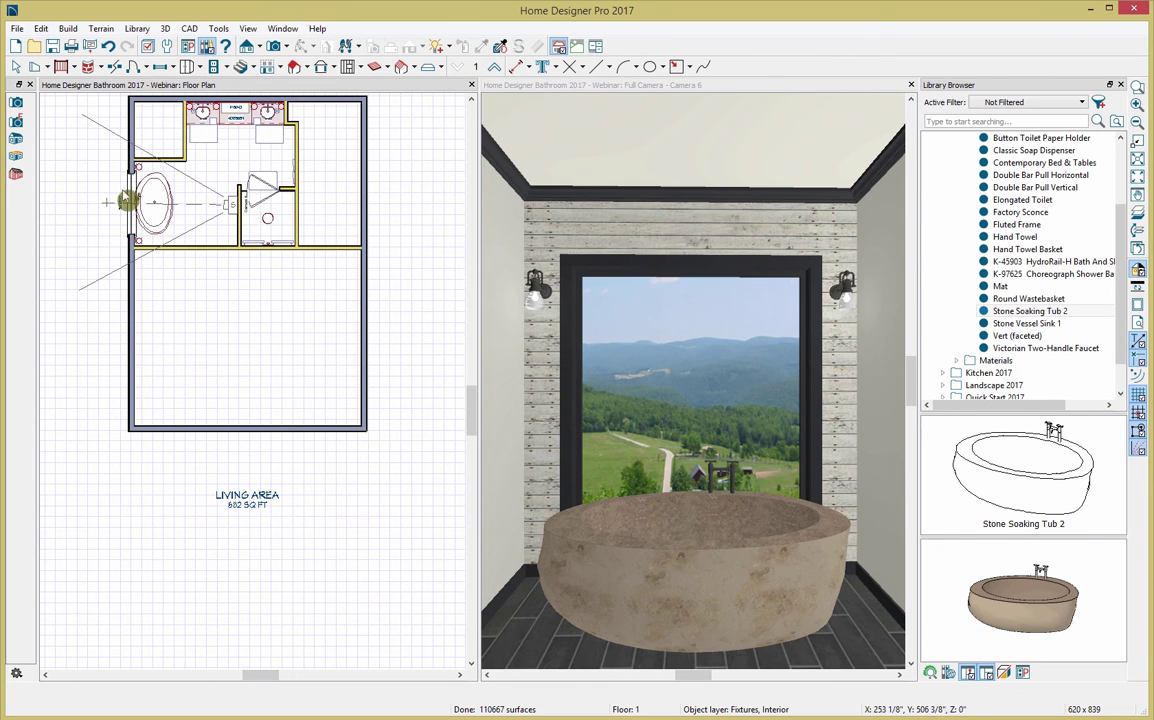
scroll(150, 203, "up", 3)
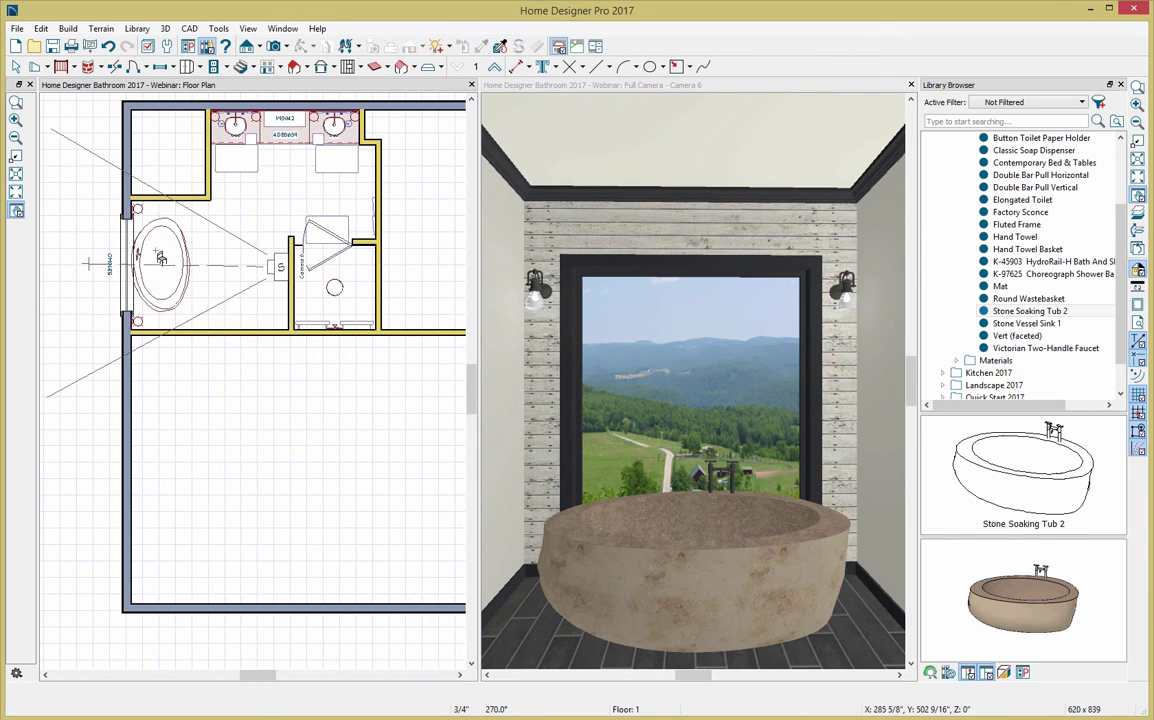
scroll(160, 258, "up", 5)
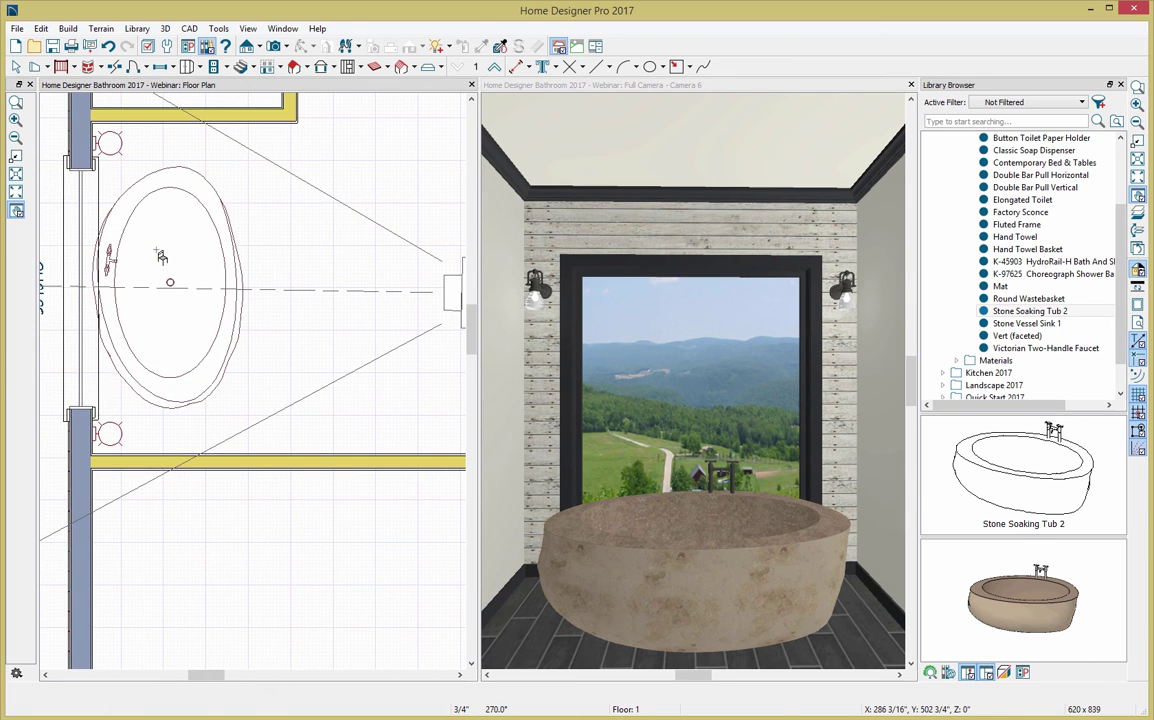
left_click(157, 256)
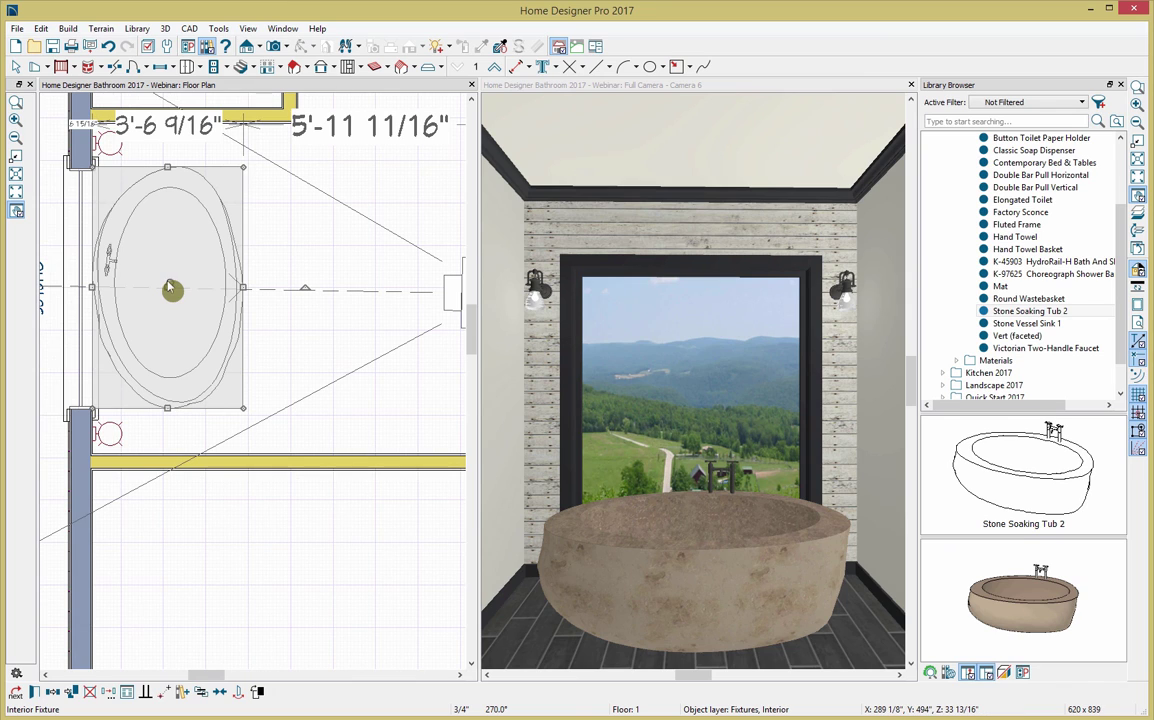
key("Right")
key("Right")
key("Right")
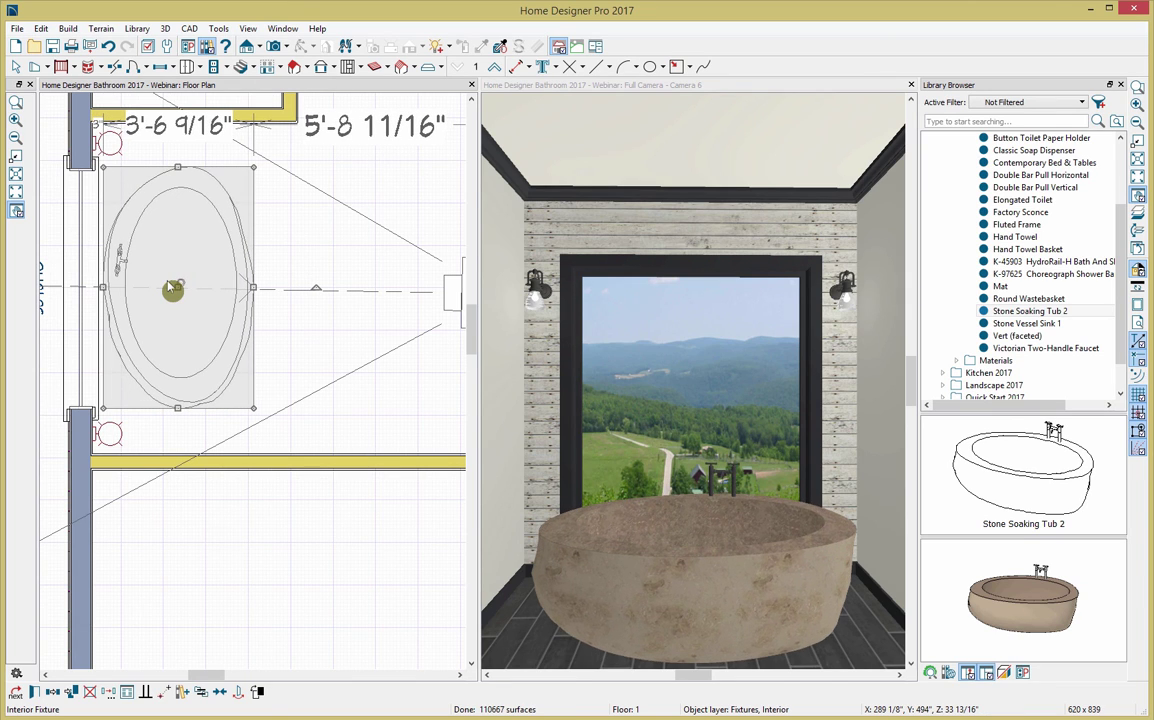
key("Right")
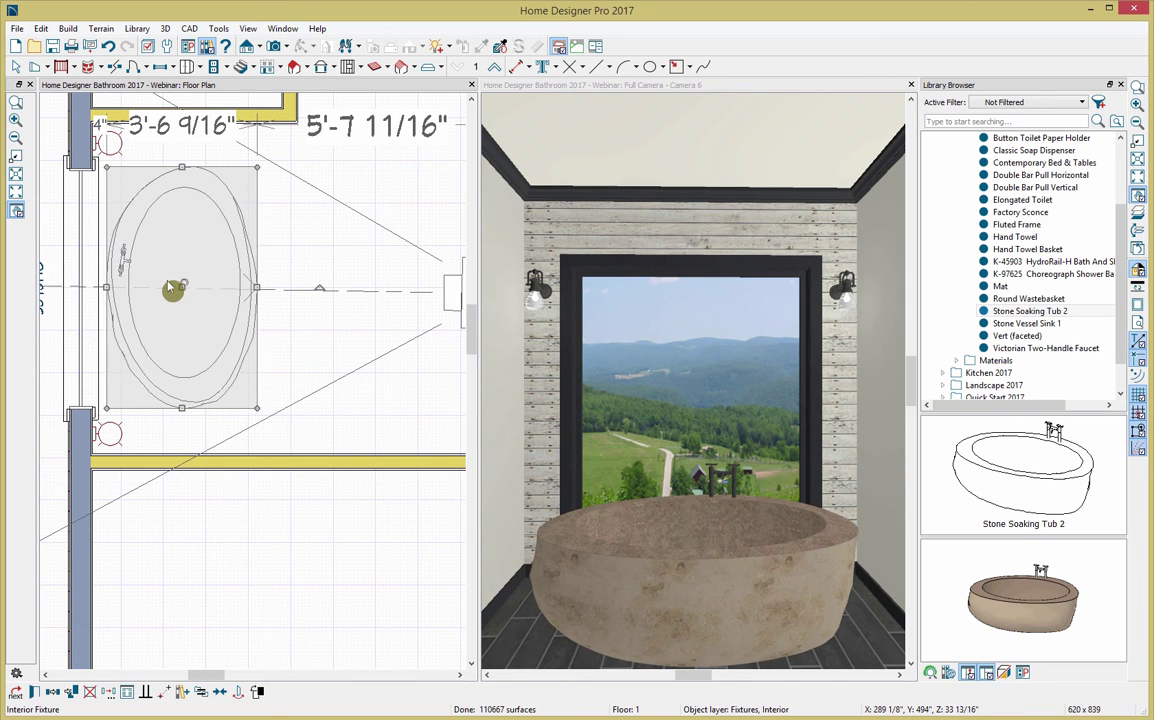
key("Escape")
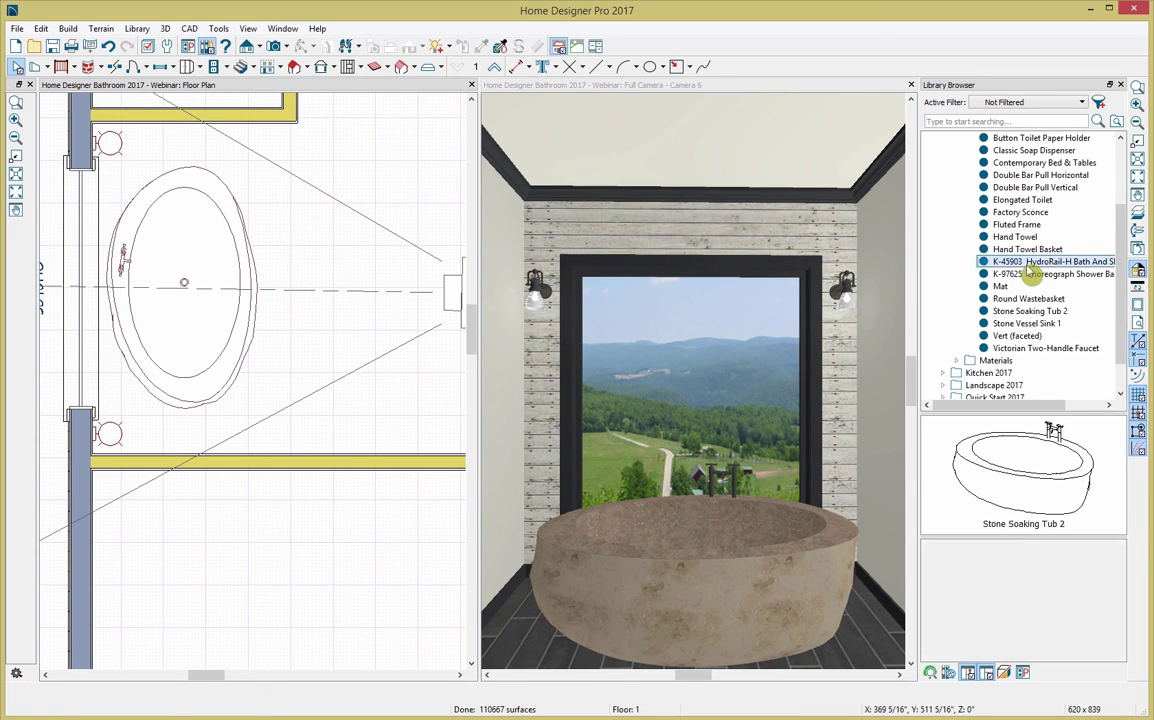
Place a Basic Double Towel Bar on the side wall next to the tub and close the library browser
left_click(1062, 261)
scroll(1060, 245, "up", 2)
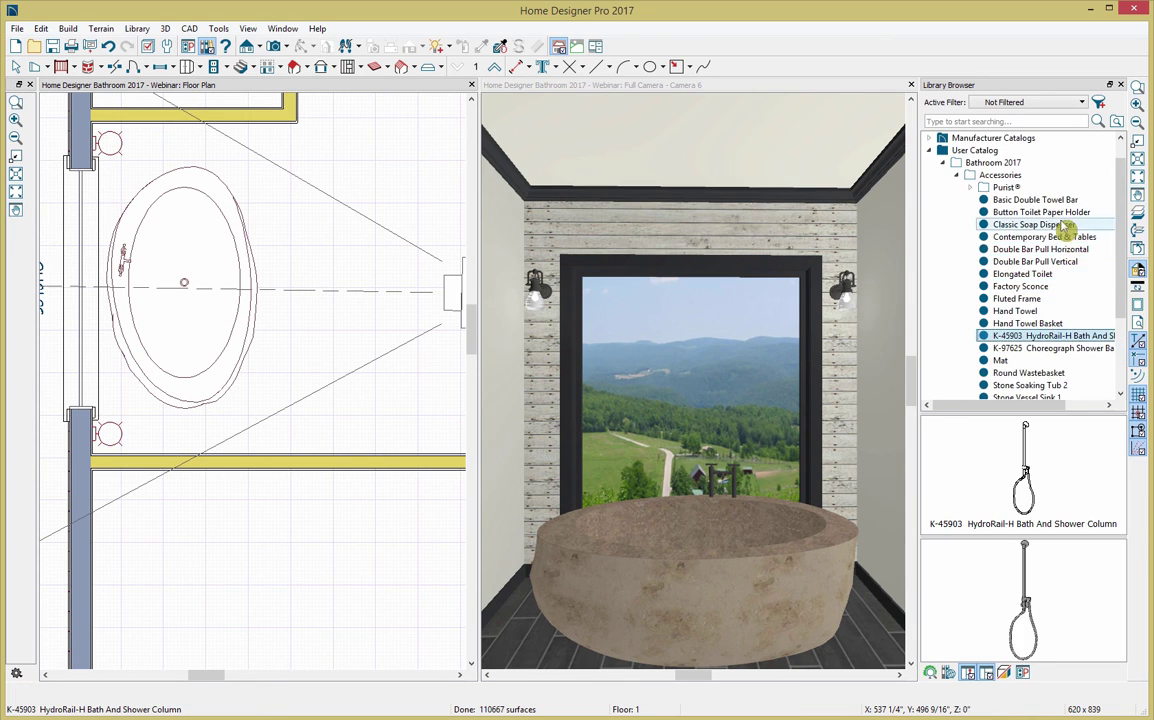
left_click(1035, 199)
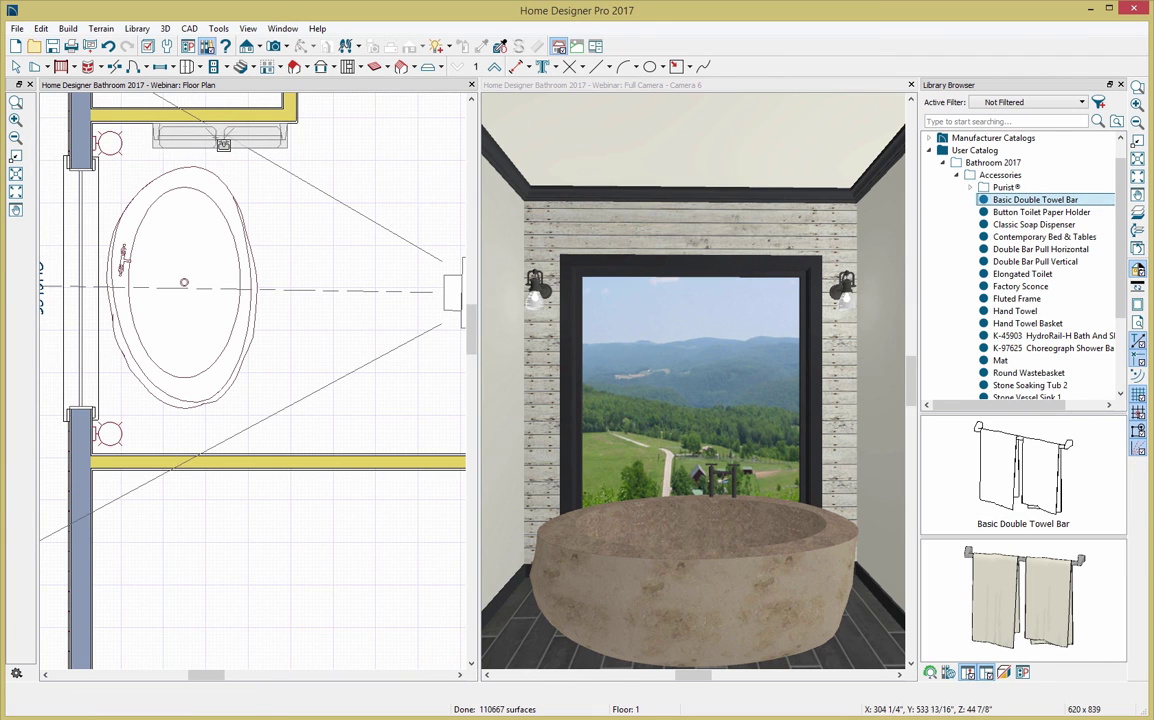
left_click(216, 148)
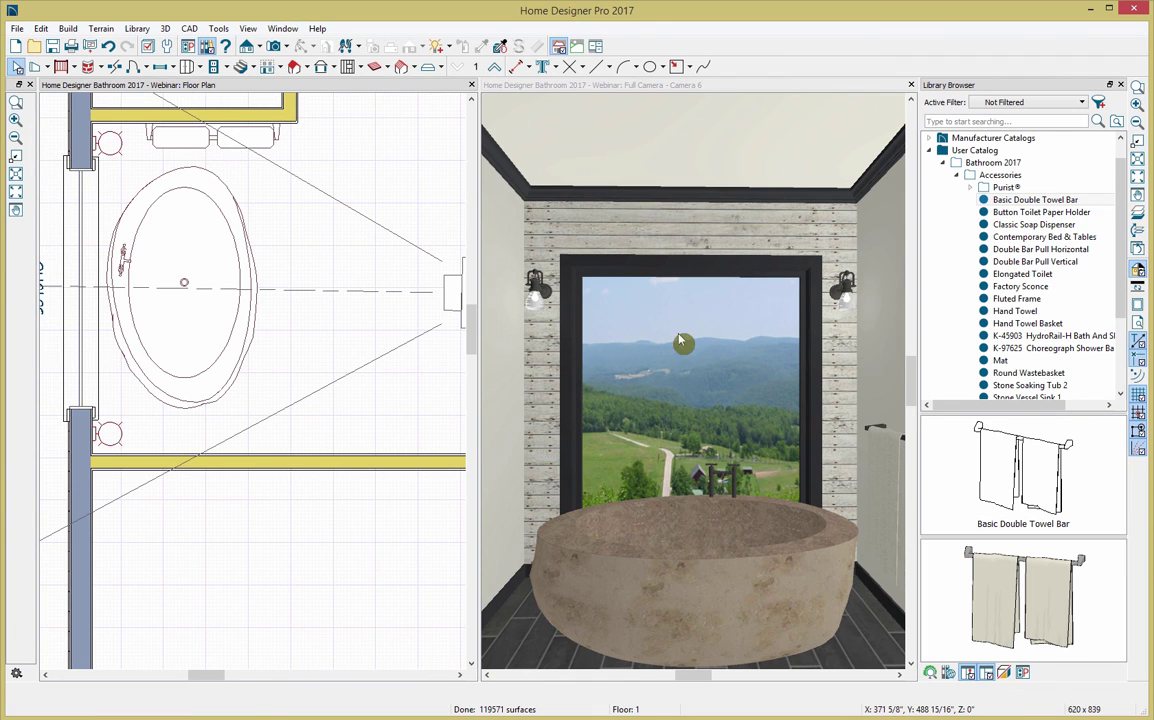
left_click(1120, 84)
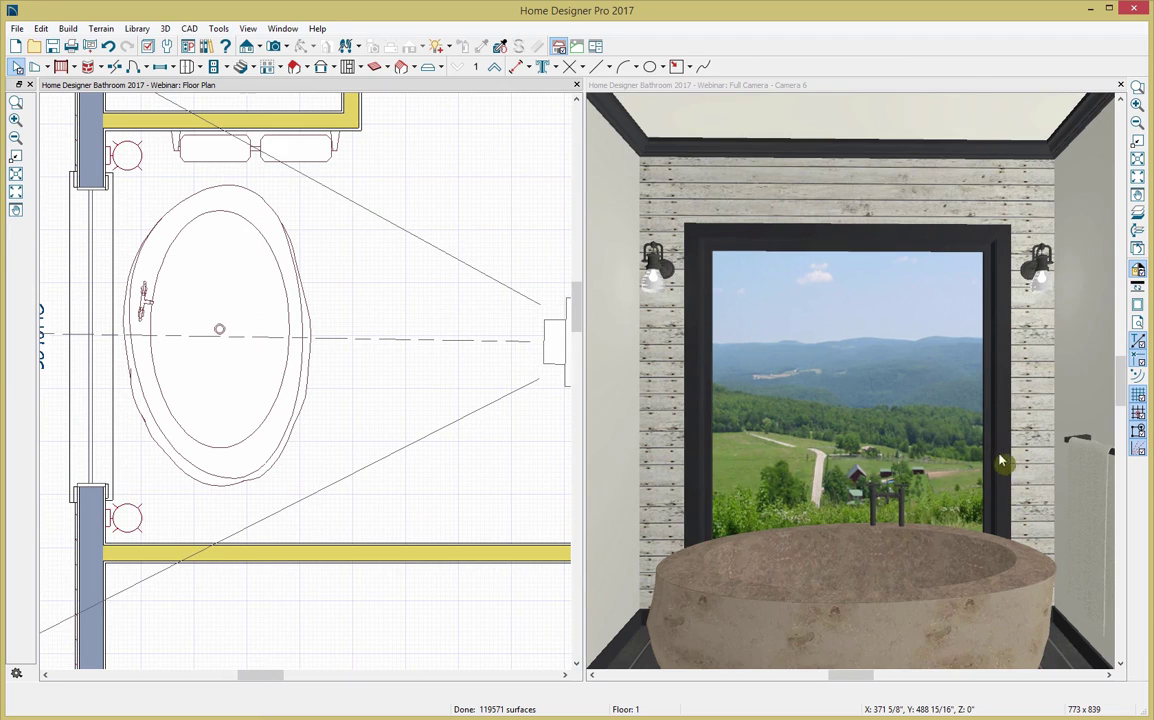
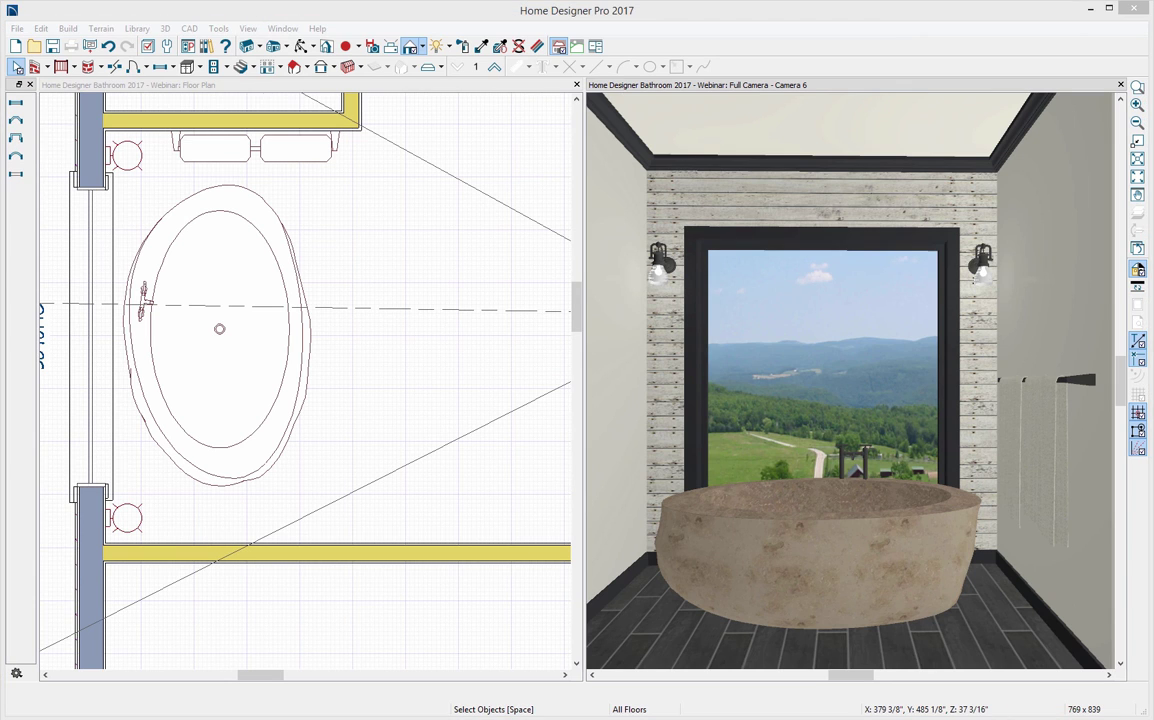
Close the camera view and place a window in the exterior wall of the small corner room beside the vanity
left_click(1121, 85)
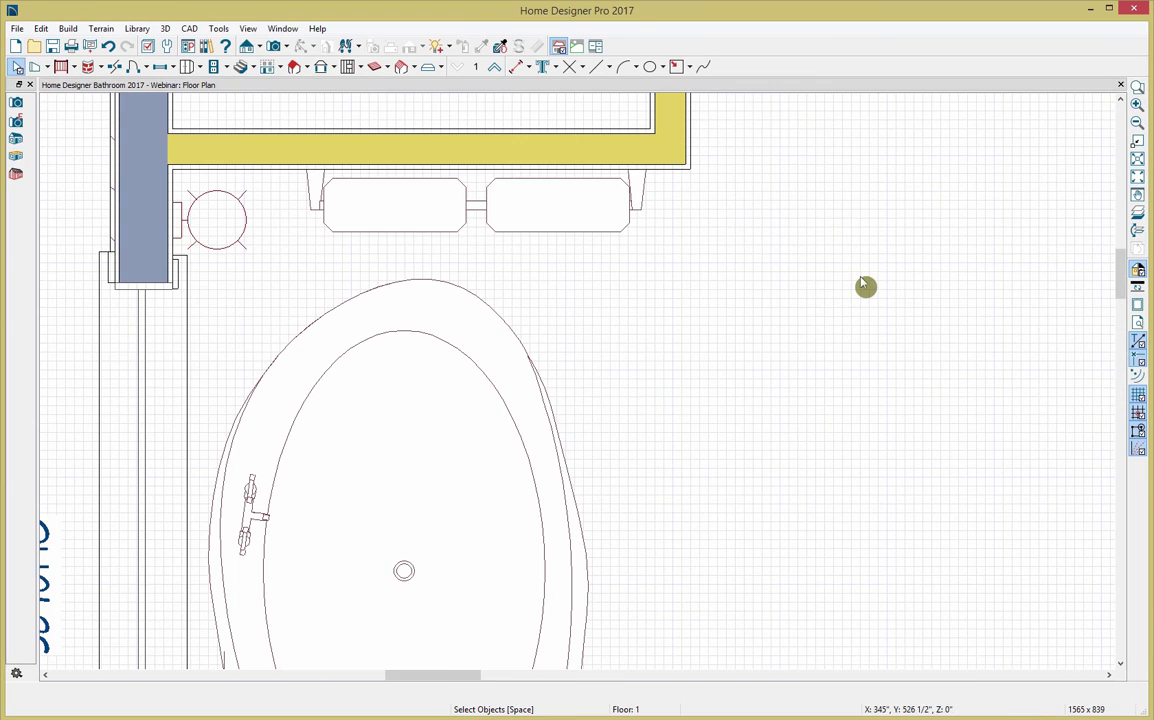
scroll(865, 287, "down", 2)
scroll(865, 280, "down", 3)
middle_click_drag(878, 276, 603, 310)
scroll(604, 310, "down", 4)
middle_click_drag(672, 355, 602, 295)
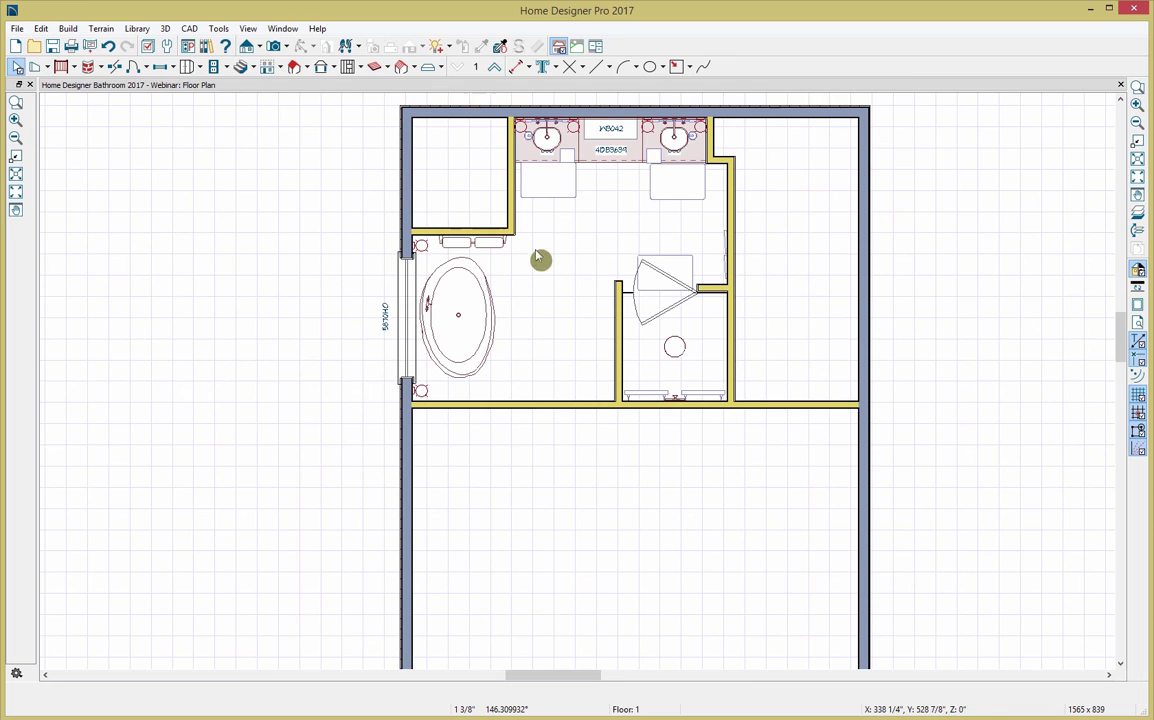
left_click(160, 66)
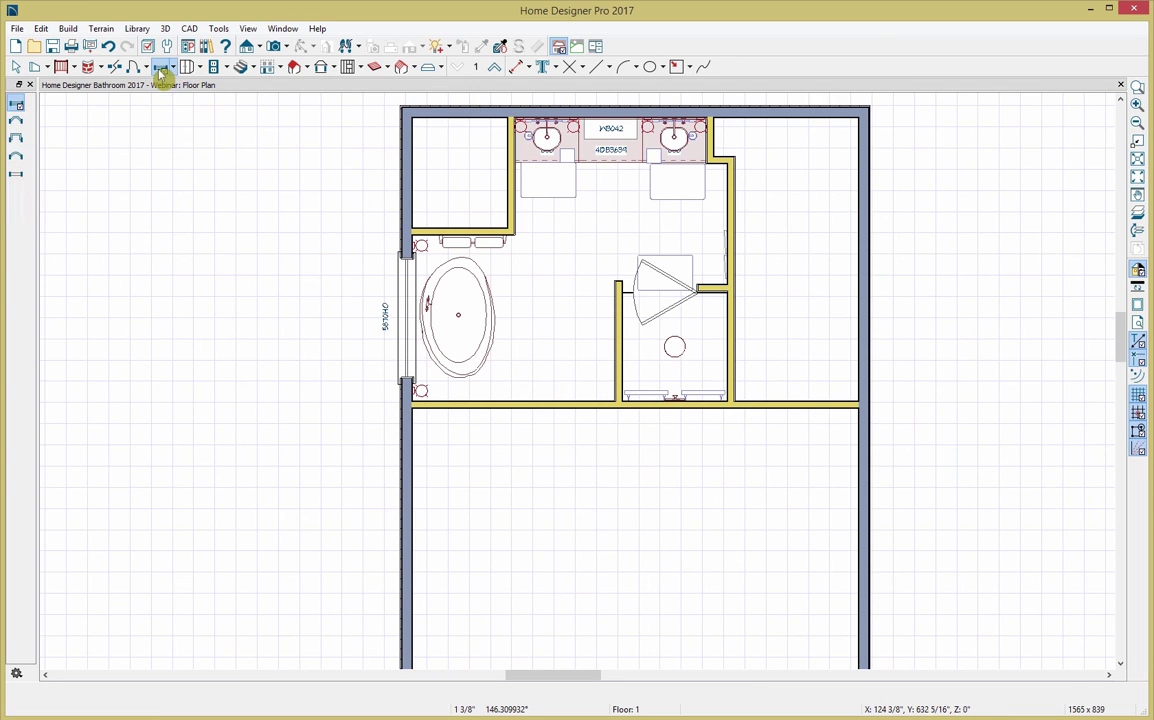
left_click(461, 120)
key("space")
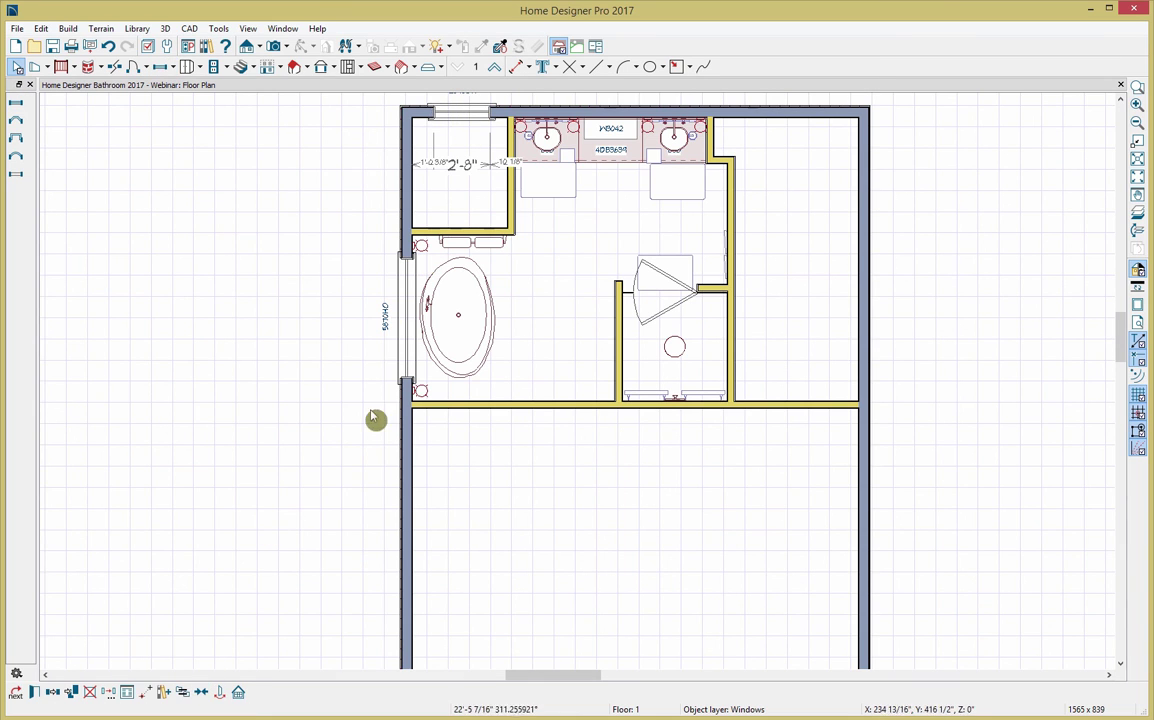
key("Escape")
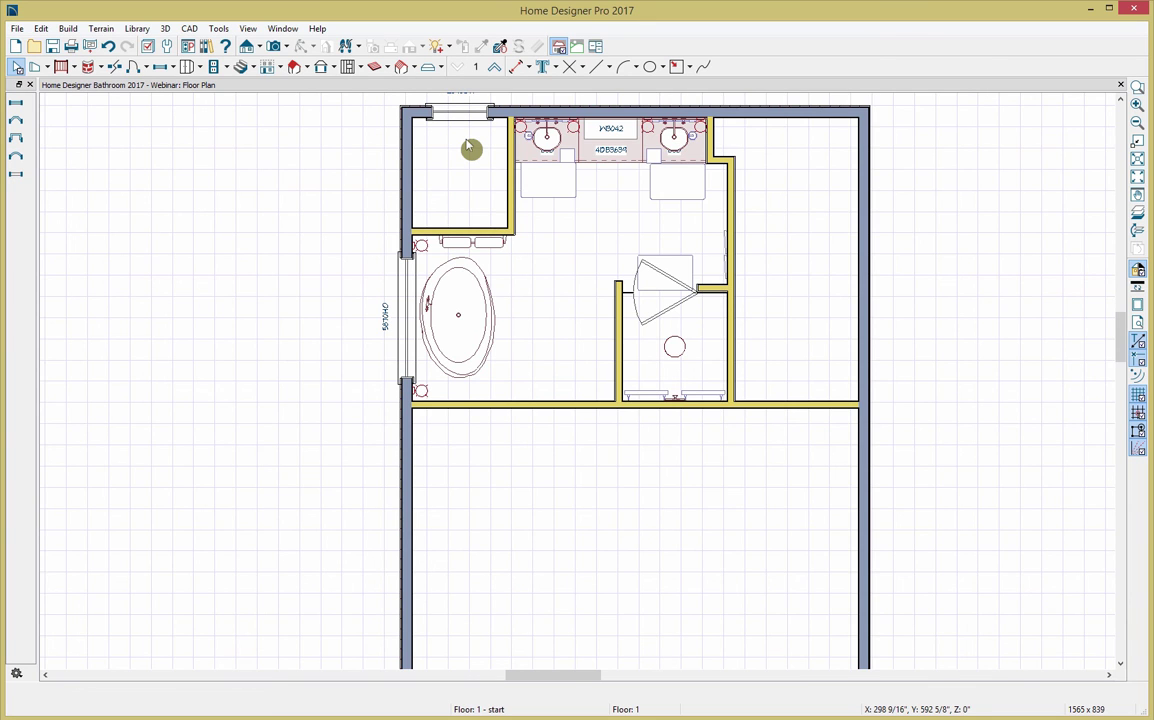
Place the library's Elongated Toilet under the small room's window and a Round Wastebasket in the room's corner near the tub
key("ctrl+l")
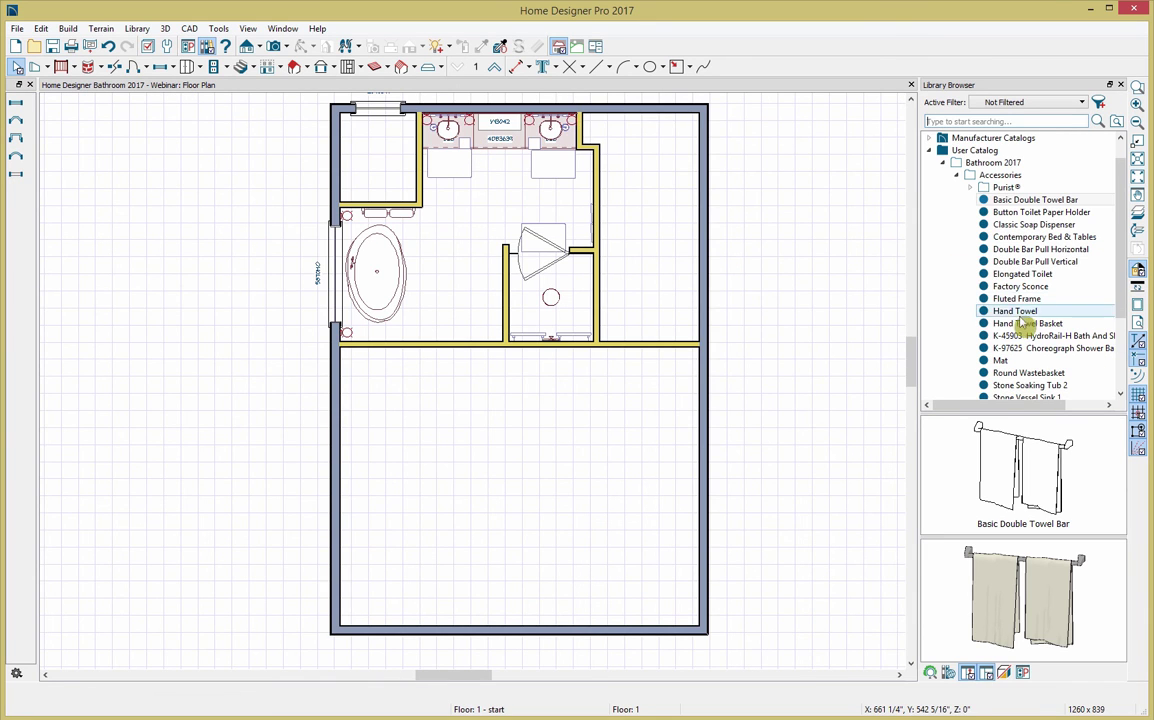
scroll(1024, 323, "down", 3)
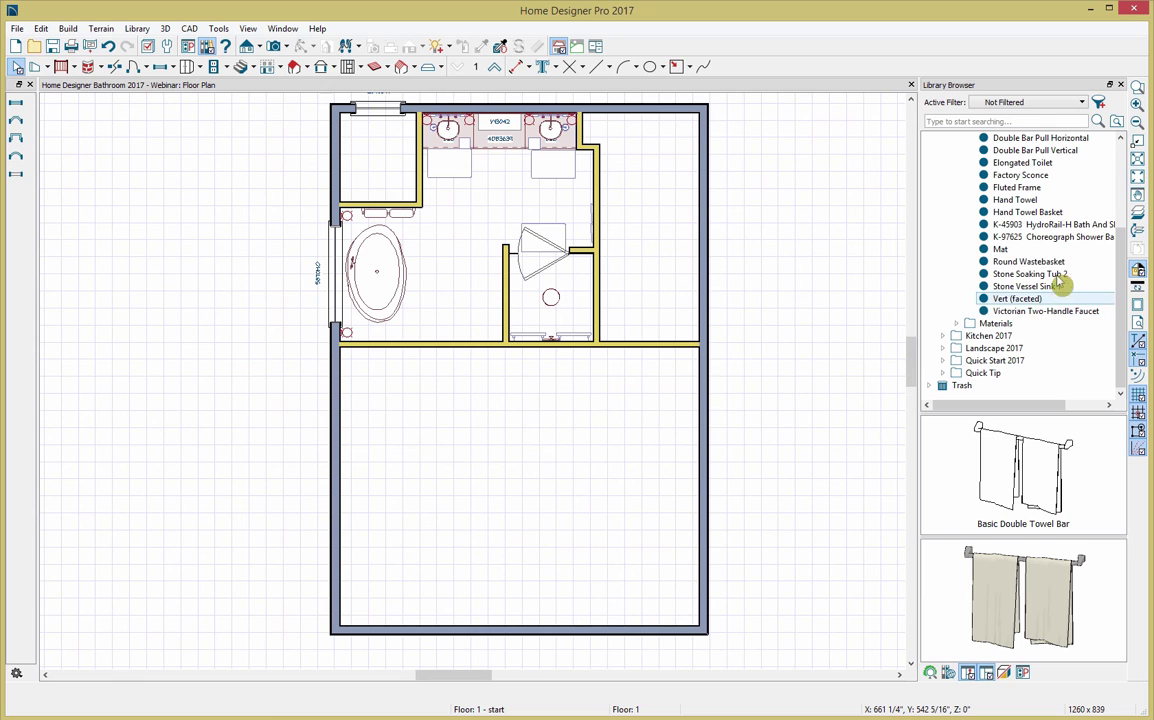
left_click(1022, 162)
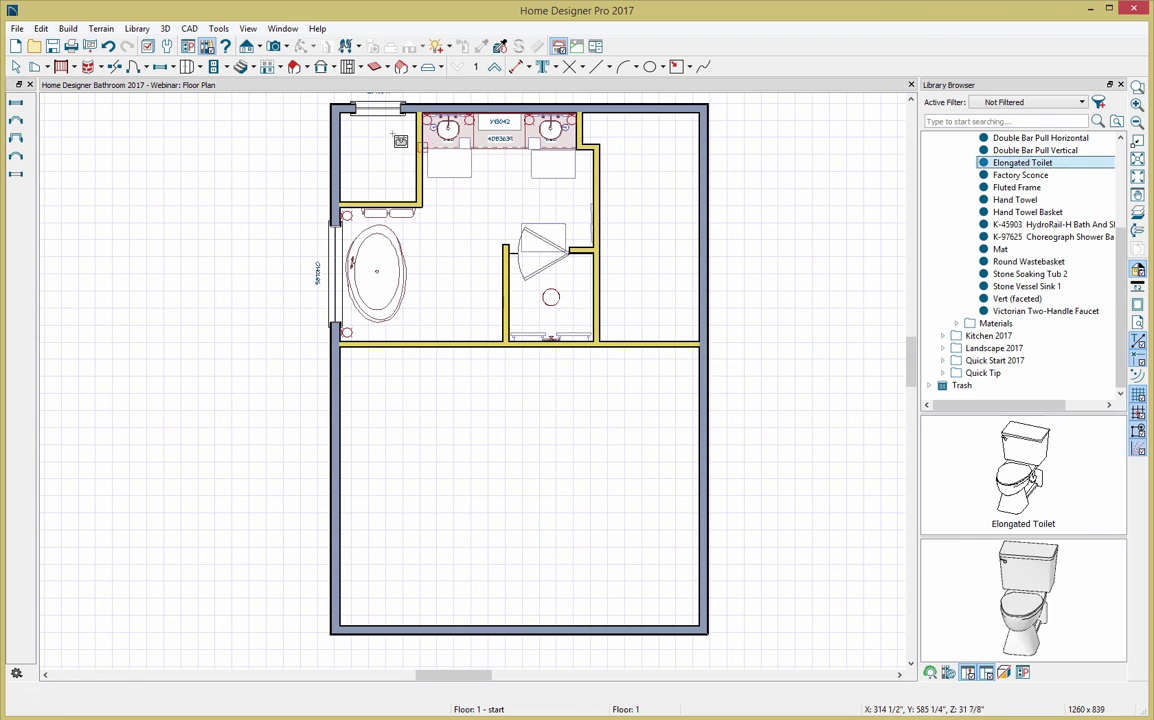
left_click(379, 135)
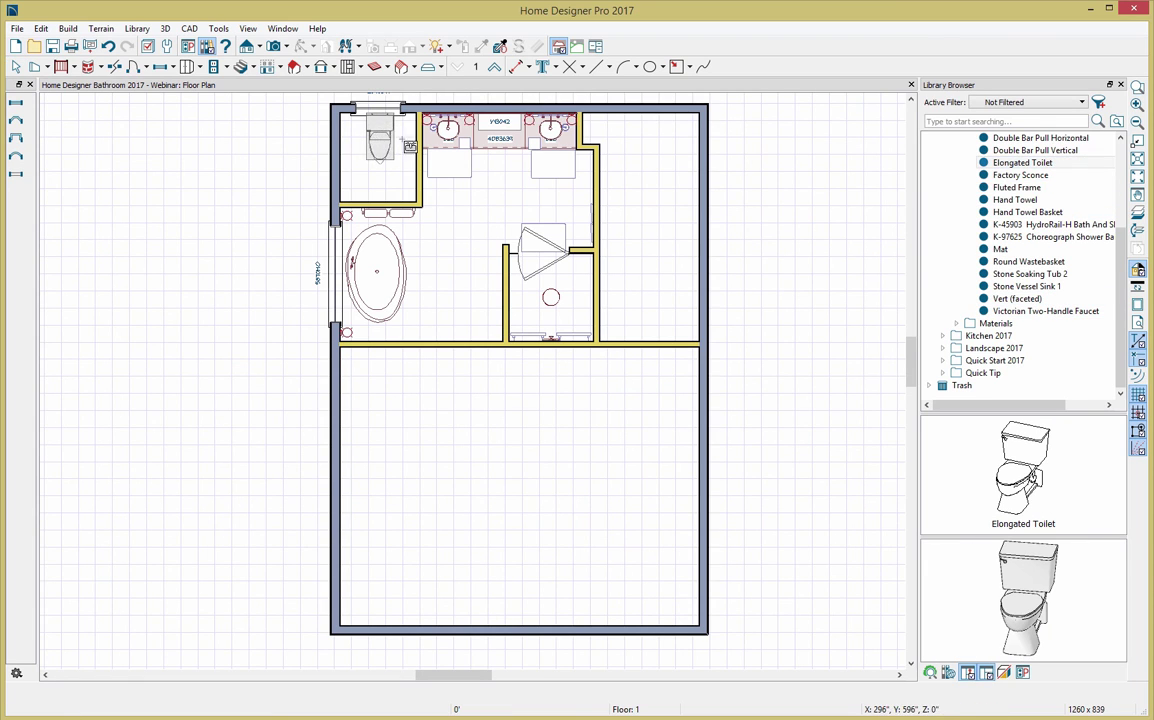
left_click(1028, 261)
left_click(347, 195)
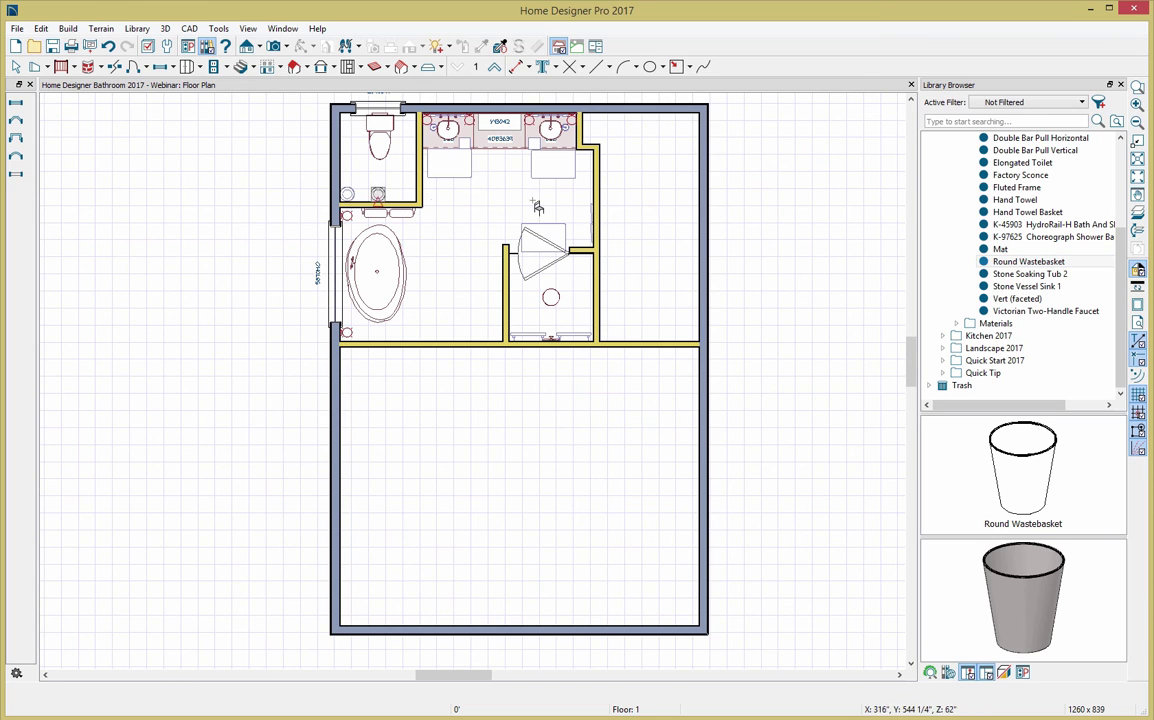
Mount a Button Toilet Paper Holder from the Bathroom 2017 accessories on the interior wall beside the toilet
scroll(1068, 222, "up", 3)
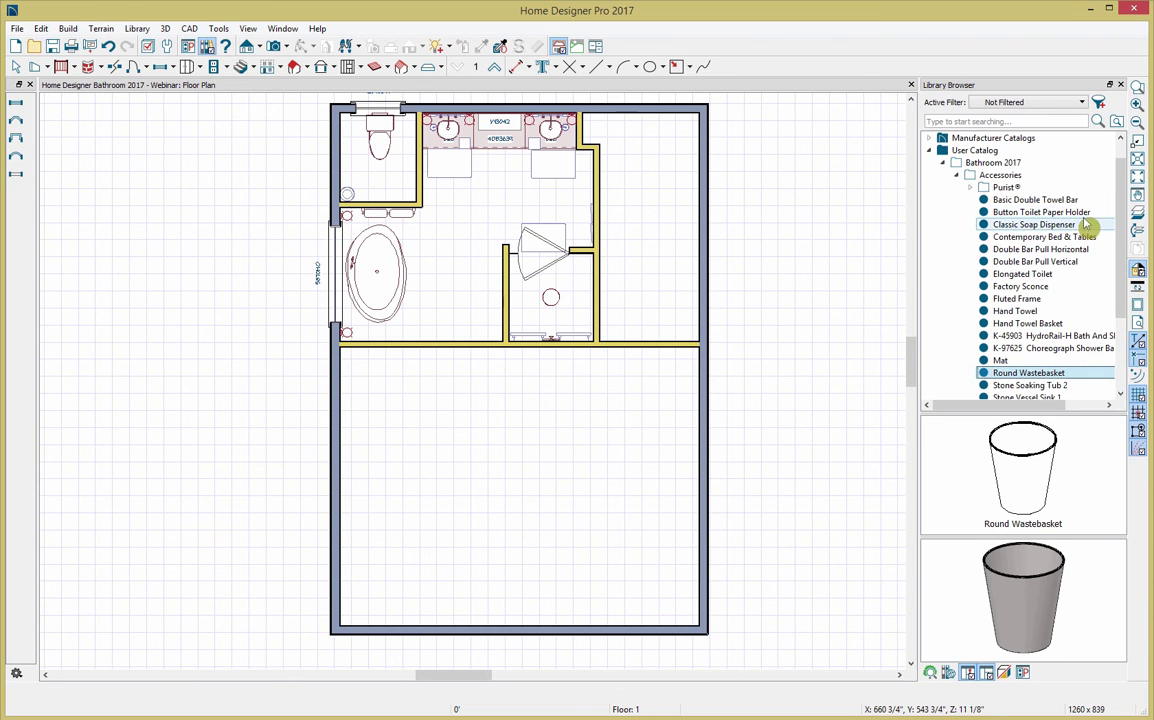
left_click(990, 212)
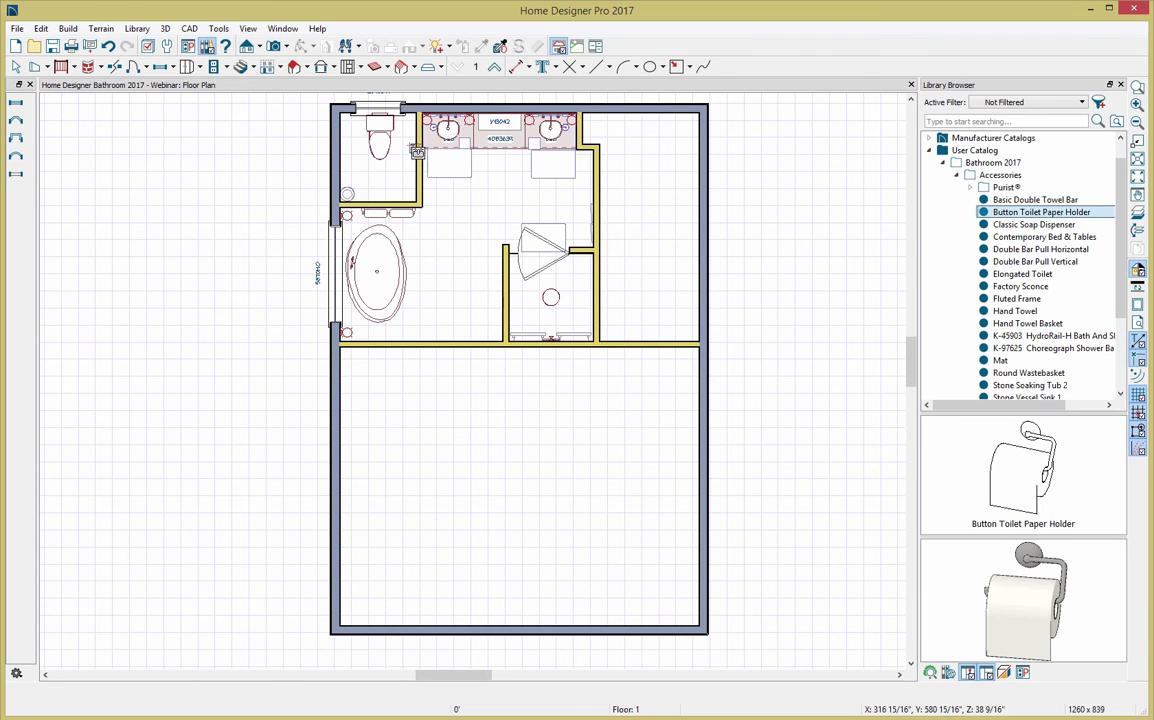
left_click(415, 145)
key("space")
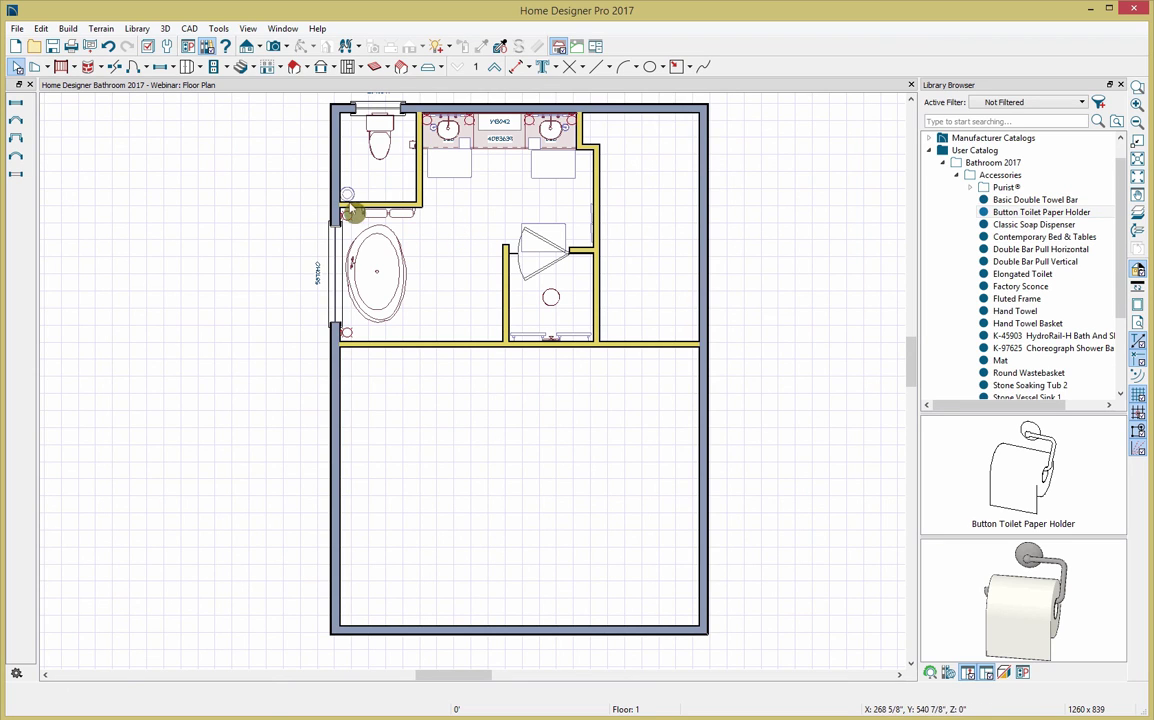
Place a pocket door in the toilet room's interior wall, opening toward the vanity area
left_click(135, 67)
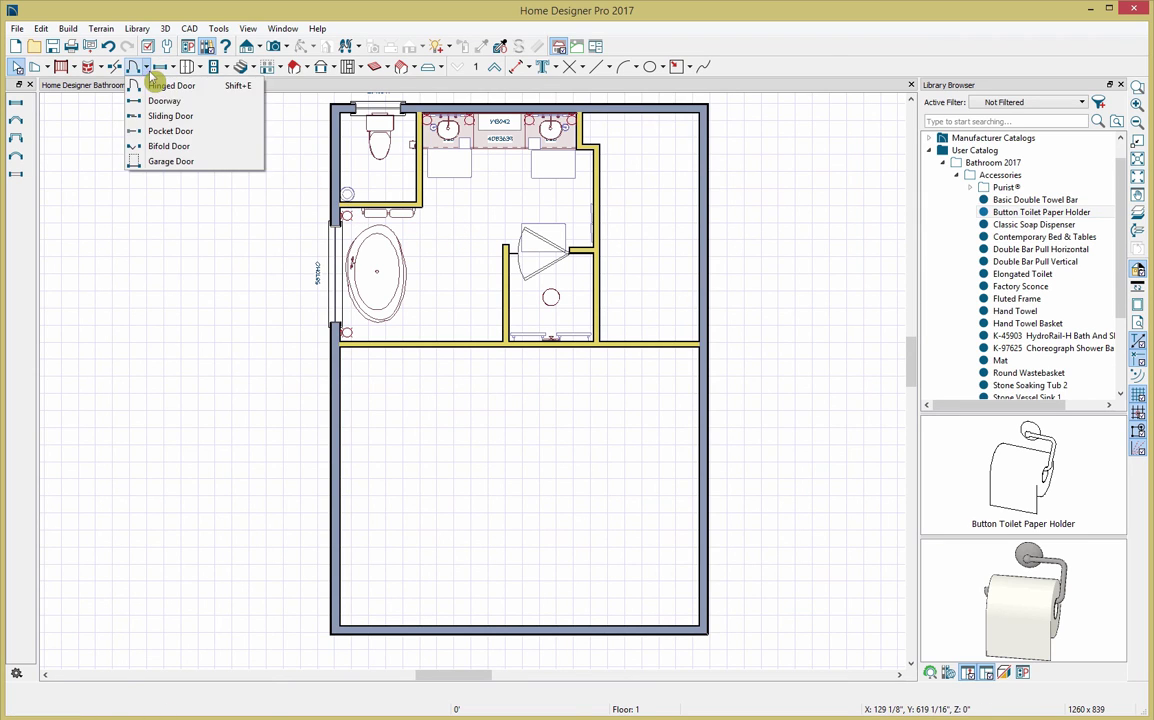
left_click(172, 131)
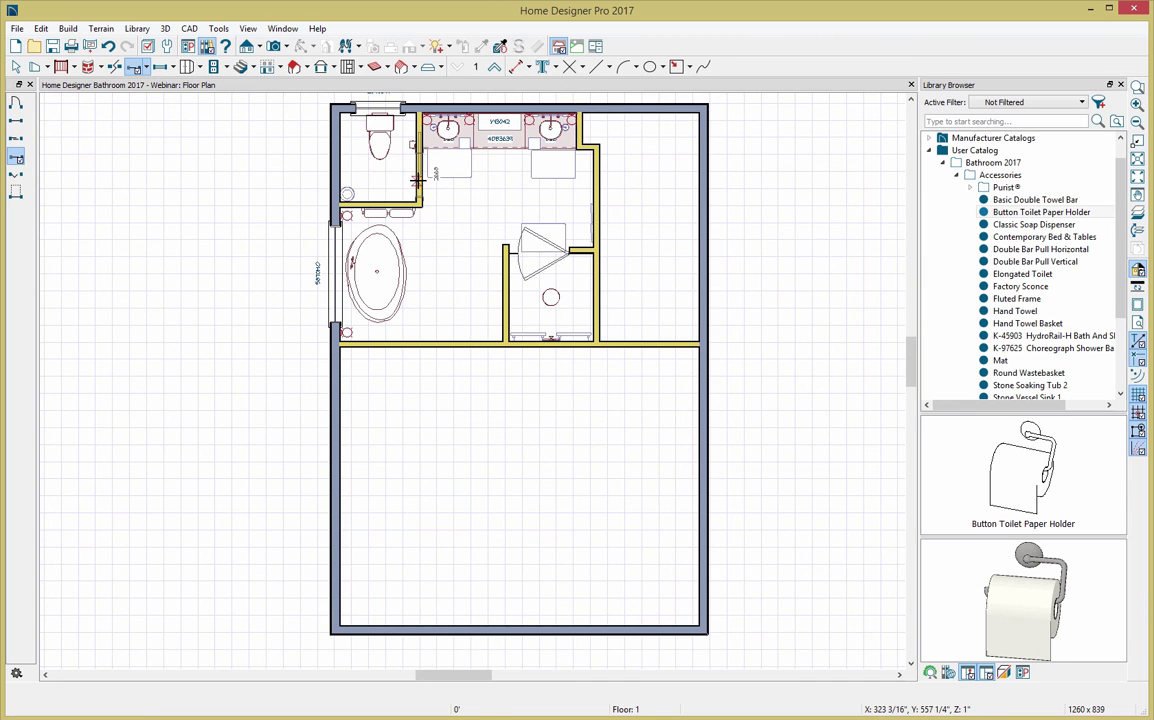
left_click(424, 183)
left_click(418, 170)
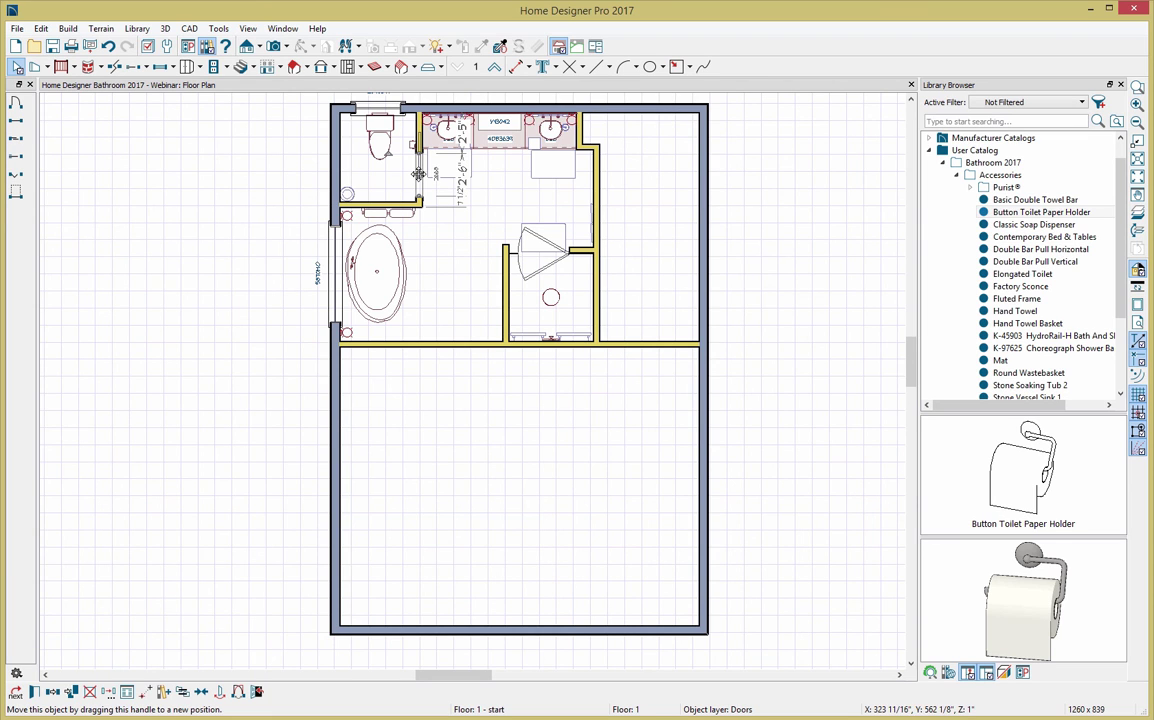
Change the toilet room's pocket door style to Glass in its specification
double_click(418, 173)
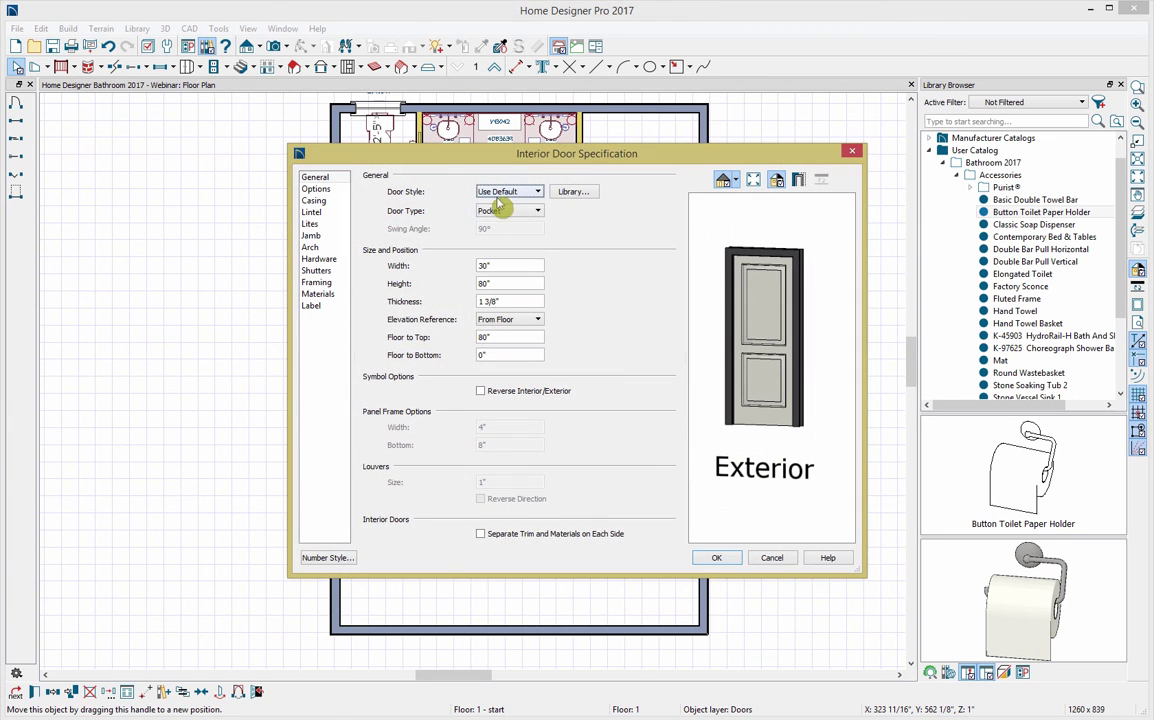
left_click(527, 212)
left_click(530, 193)
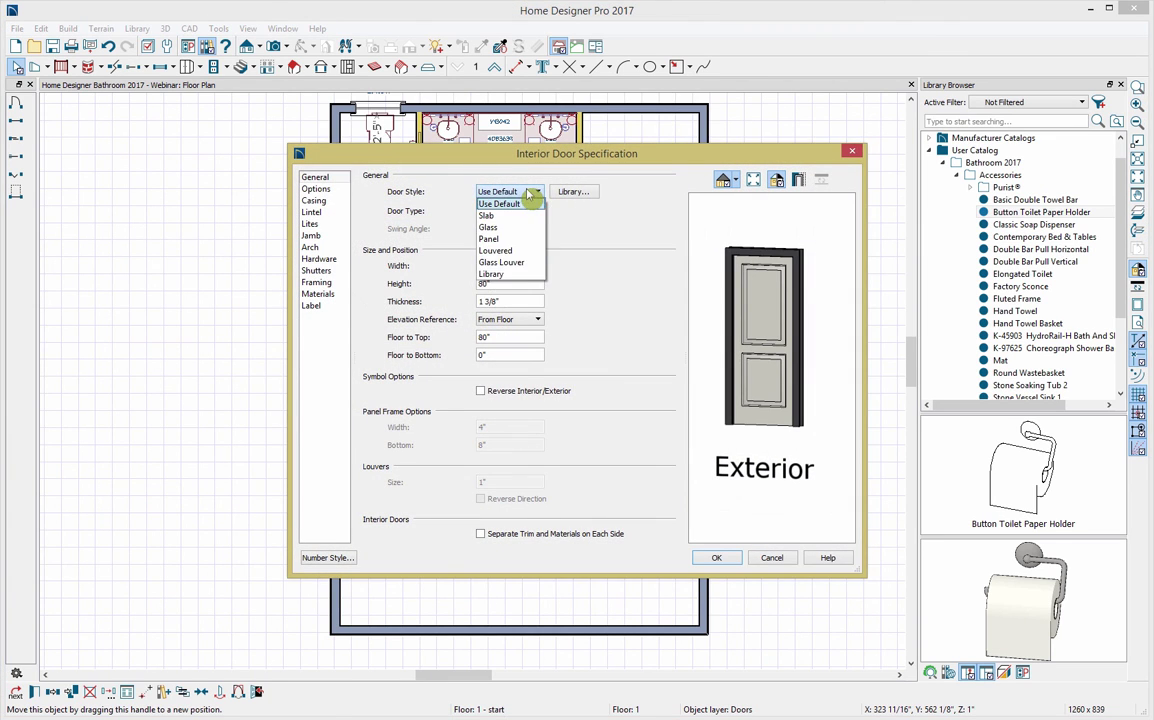
left_click(490, 227)
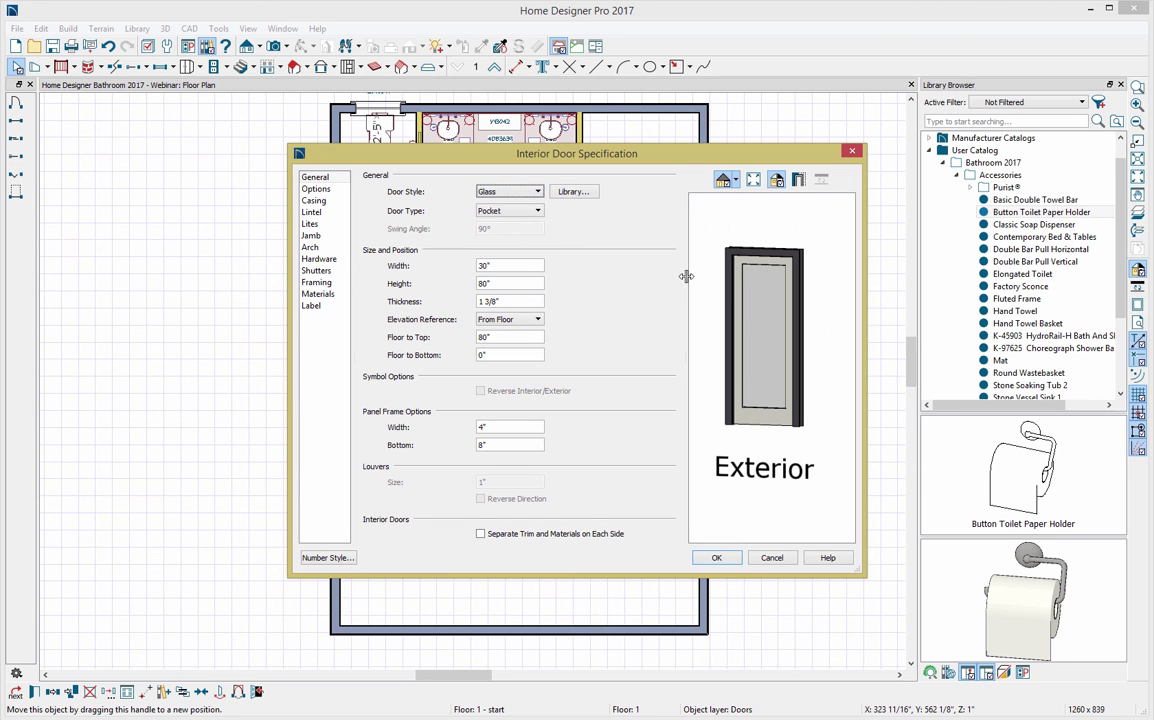
left_click(718, 560)
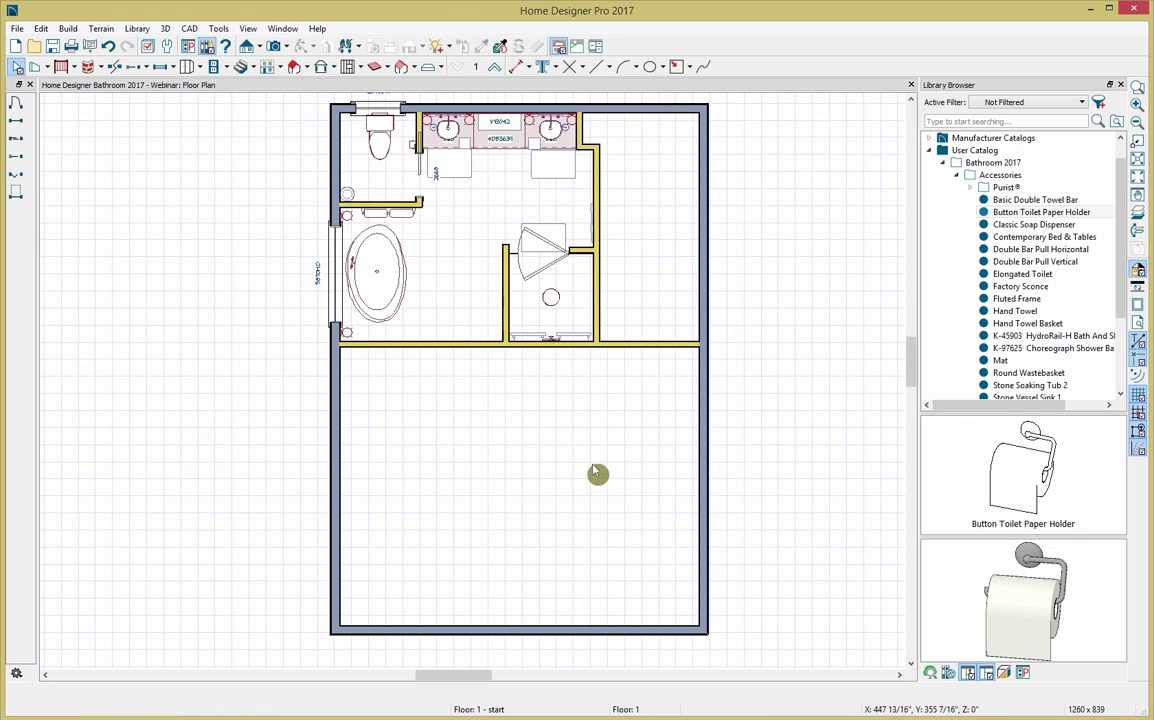
Create a full camera view from the wall opposite the toilet room, looking toward its pocket door
left_click(273, 47)
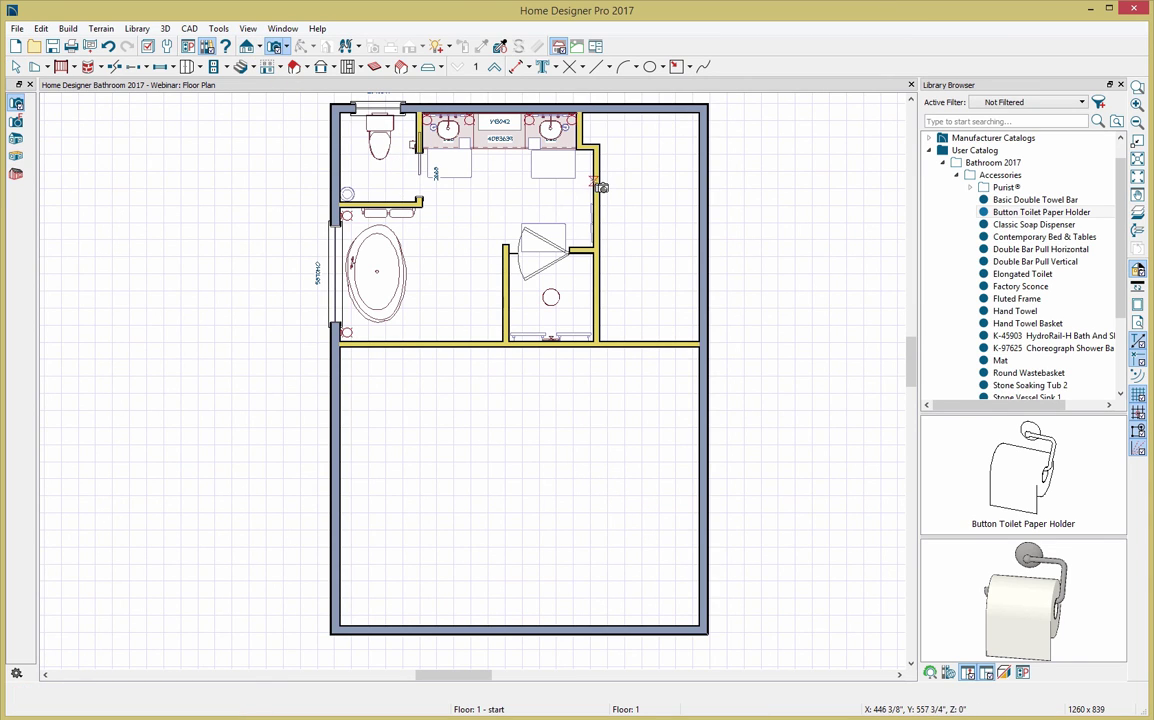
left_click_drag(592, 182, 372, 163)
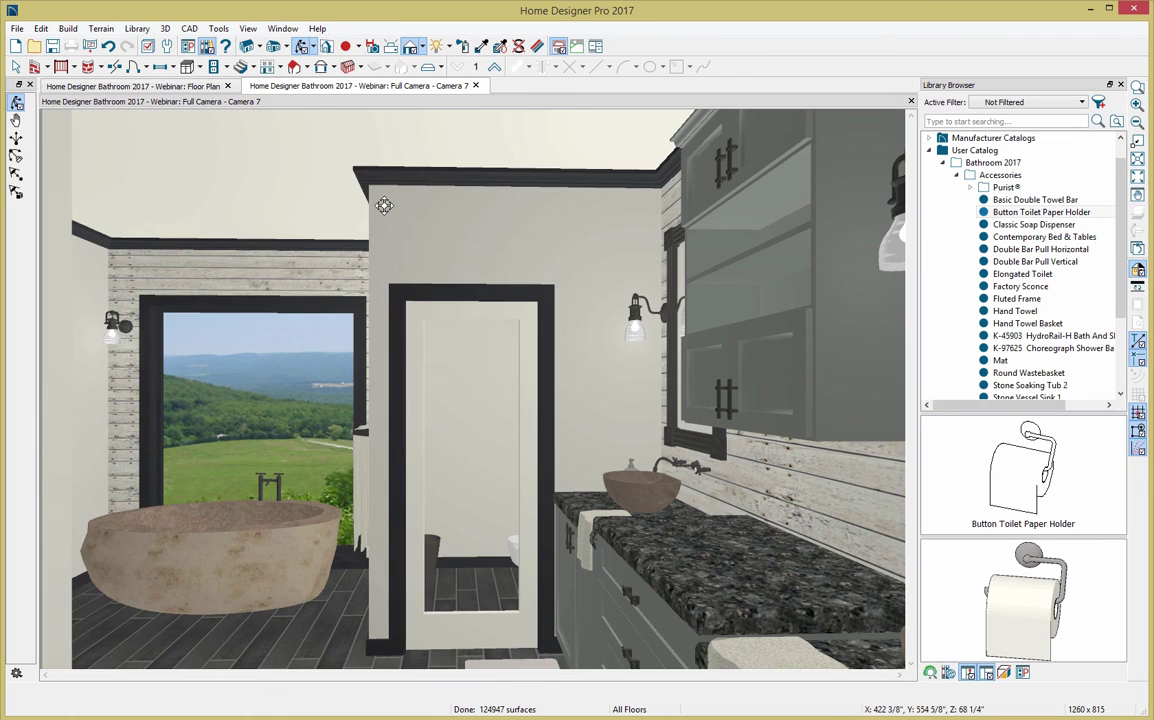
middle_click_drag(450, 332, 487, 330)
key("space")
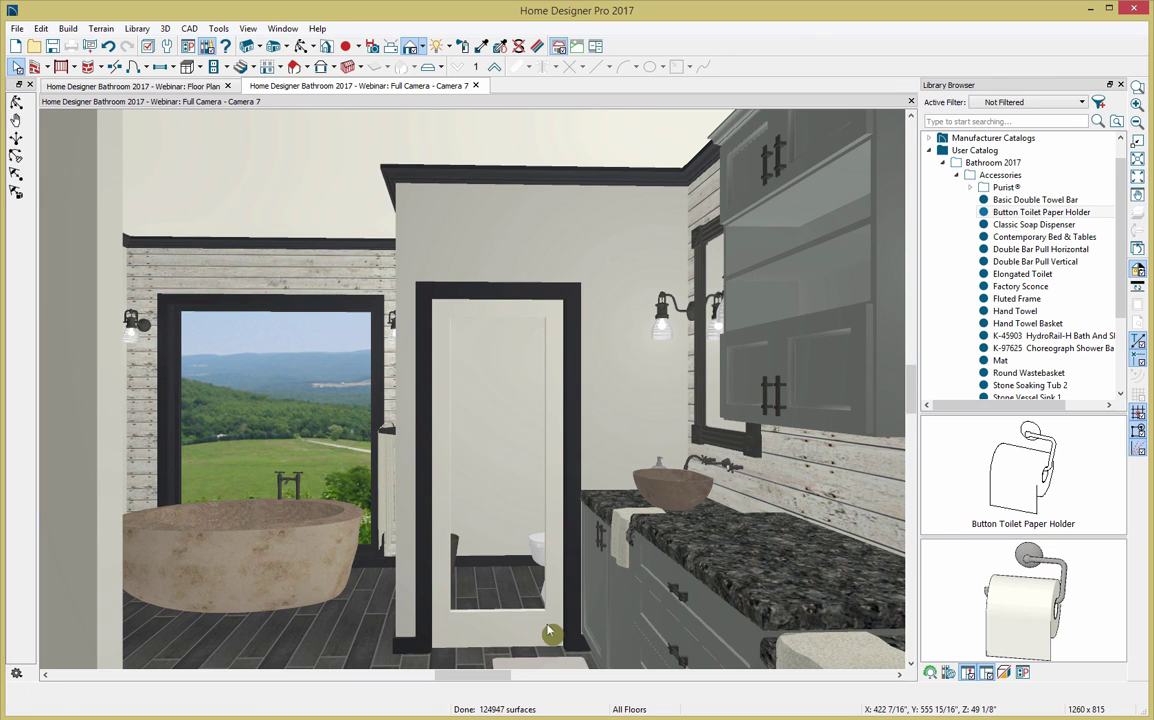
Assign the Rain Water Glass textured material to the pocket door's glass
left_click(547, 630)
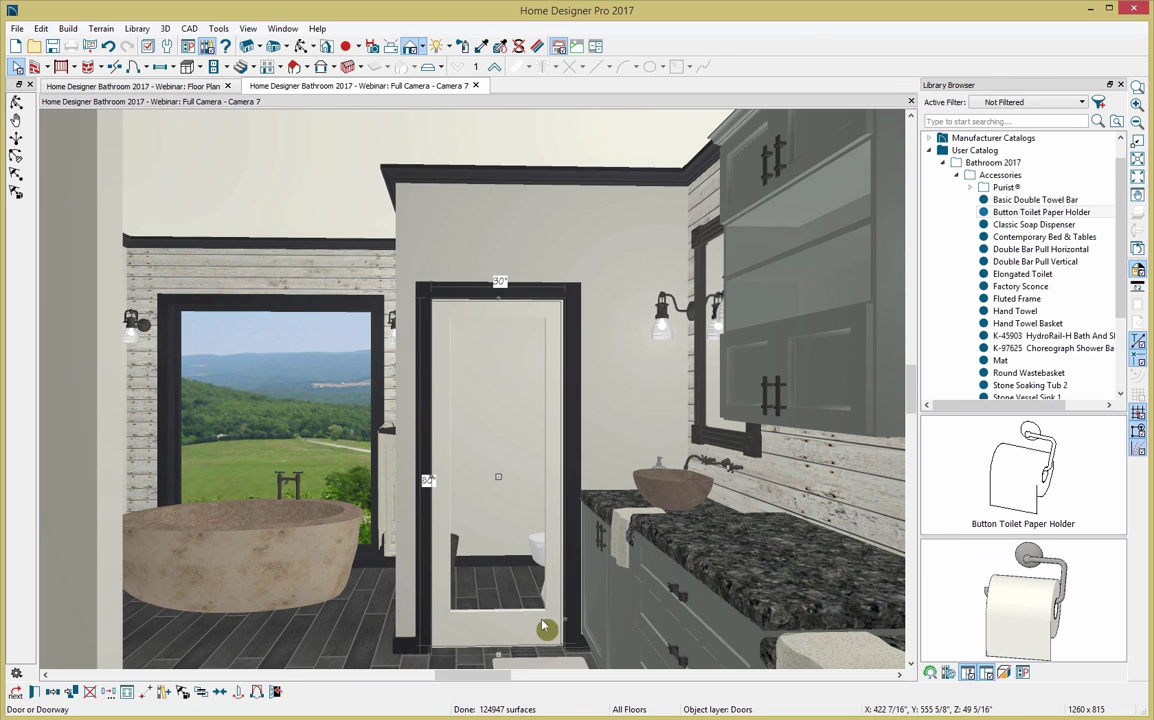
double_click(500, 480)
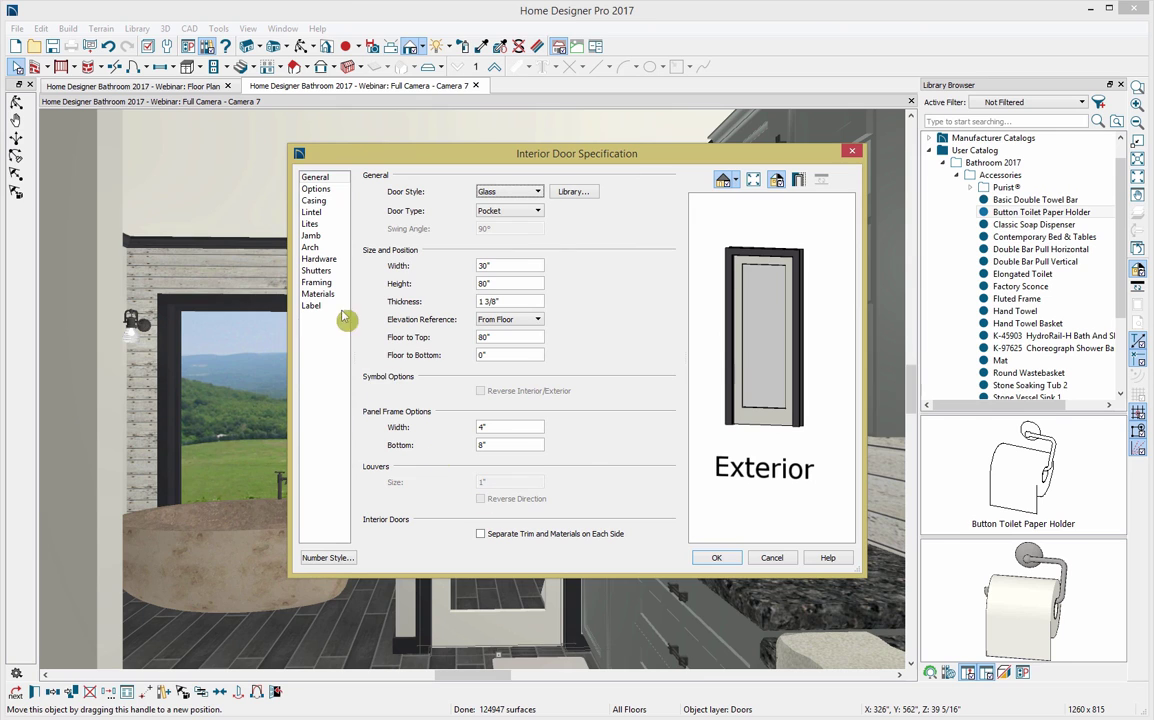
left_click(318, 294)
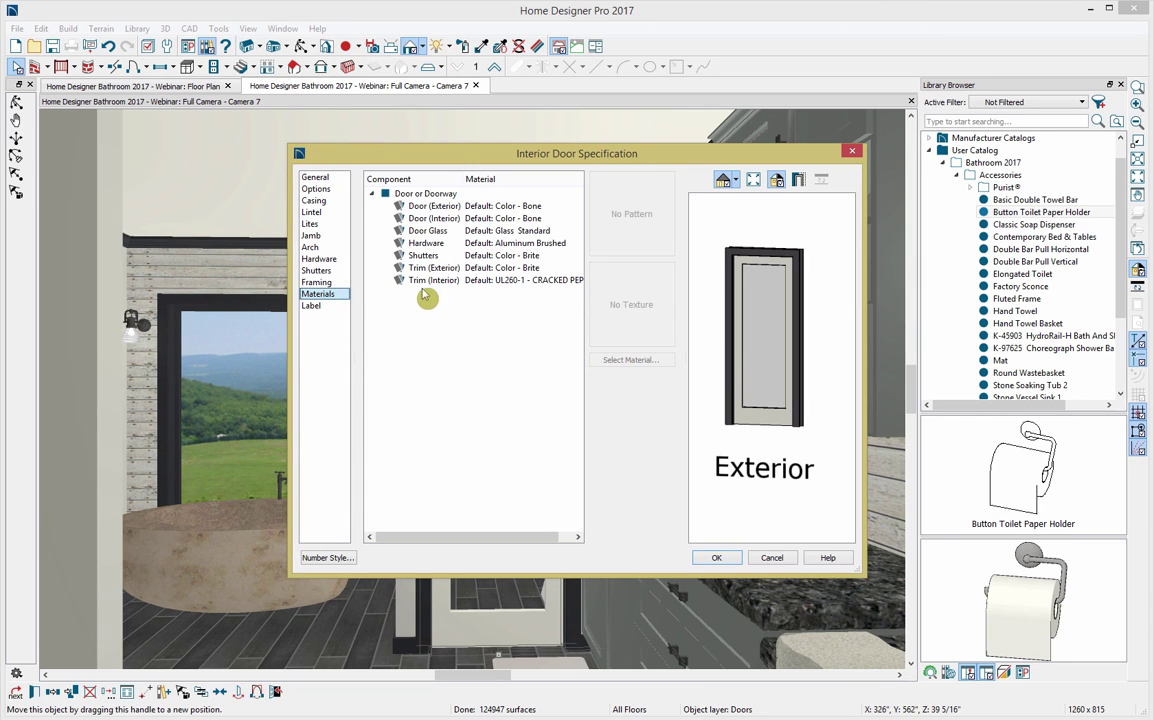
left_click(452, 231)
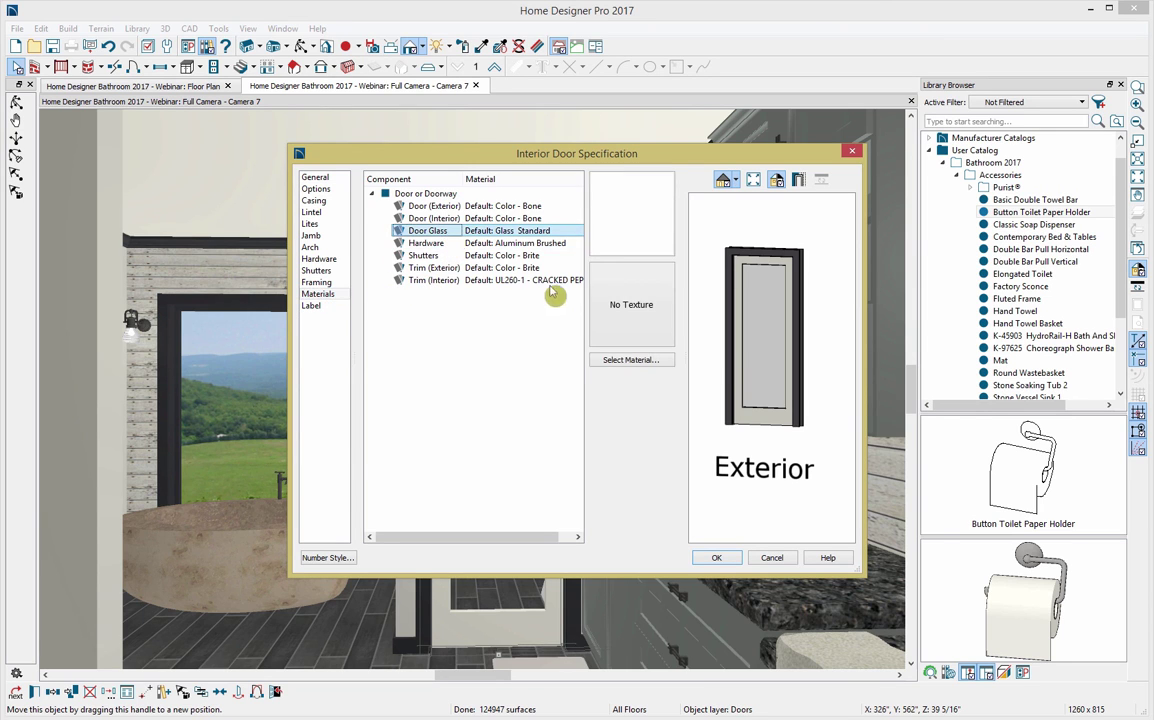
left_click(630, 359)
left_click(332, 435)
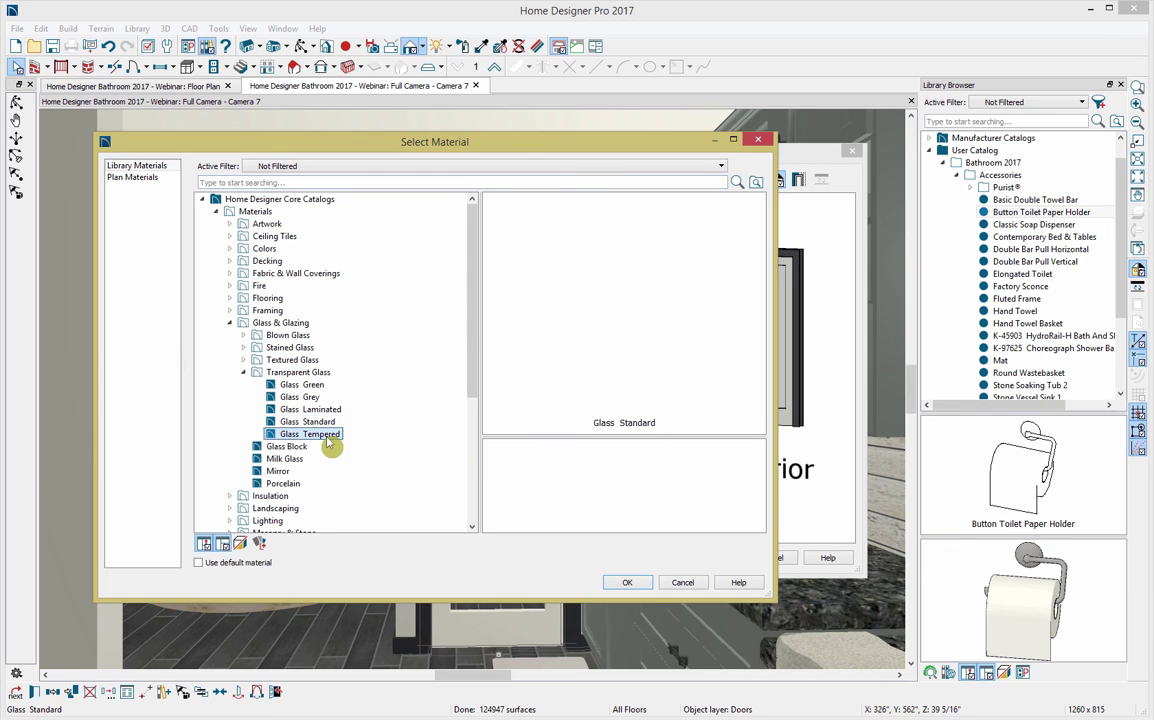
left_click(311, 364)
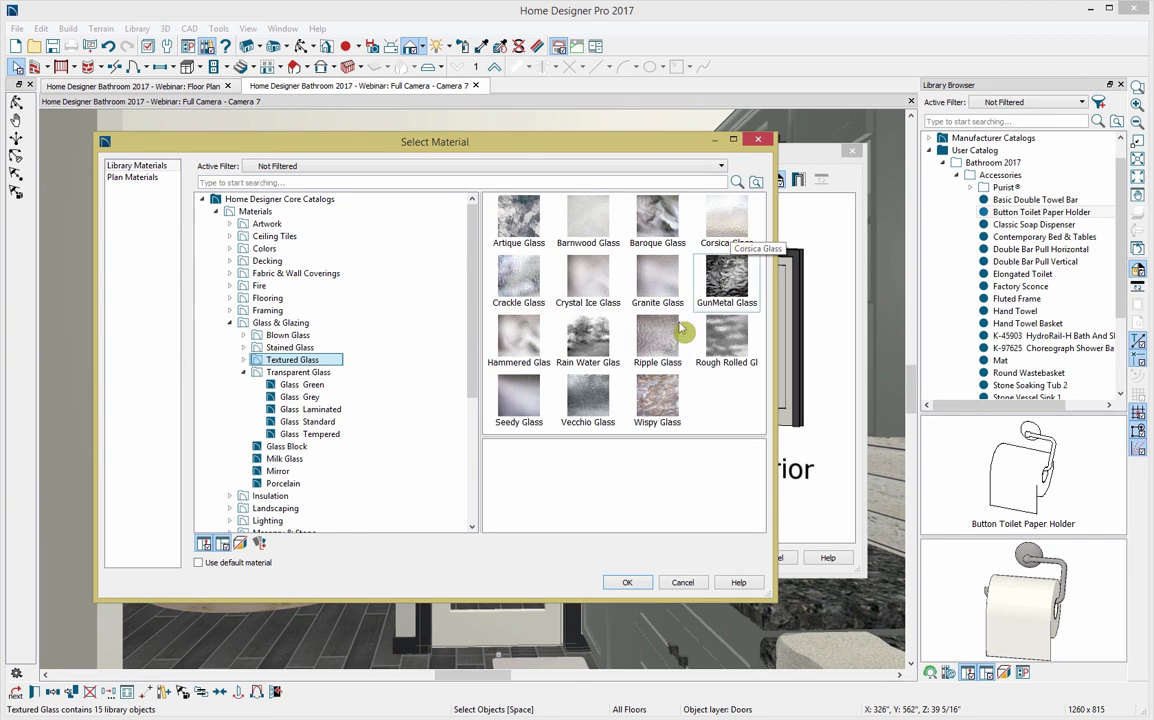
left_click(588, 335)
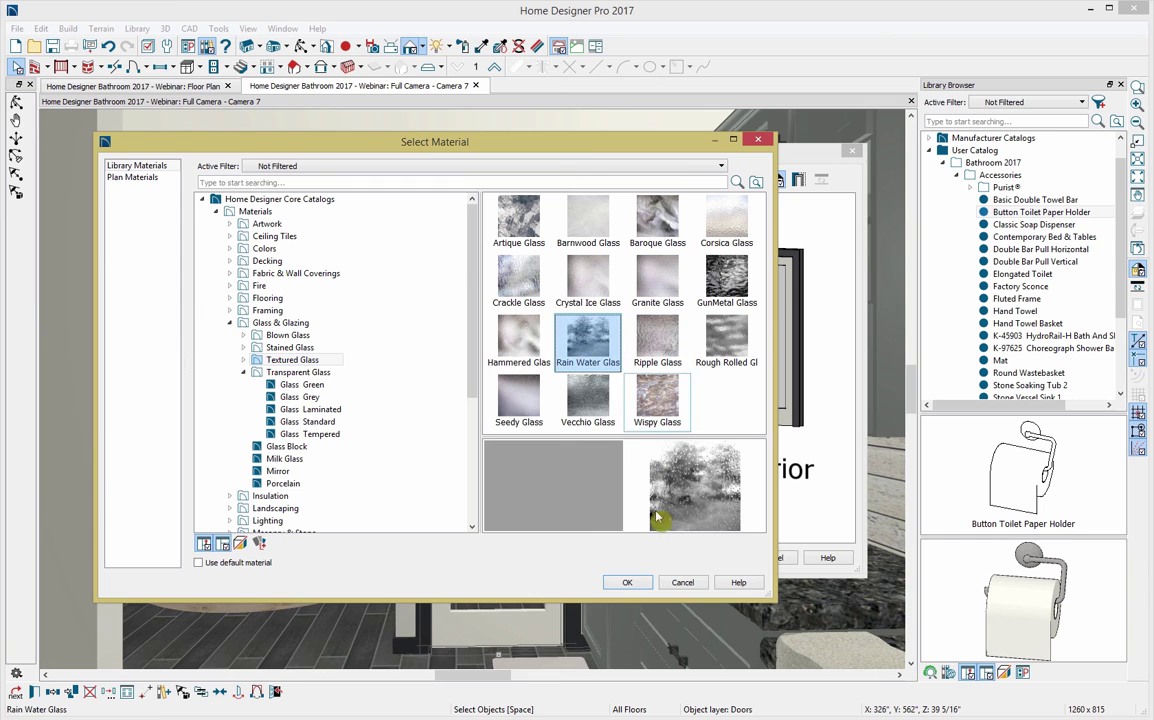
left_click(640, 582)
left_click(726, 560)
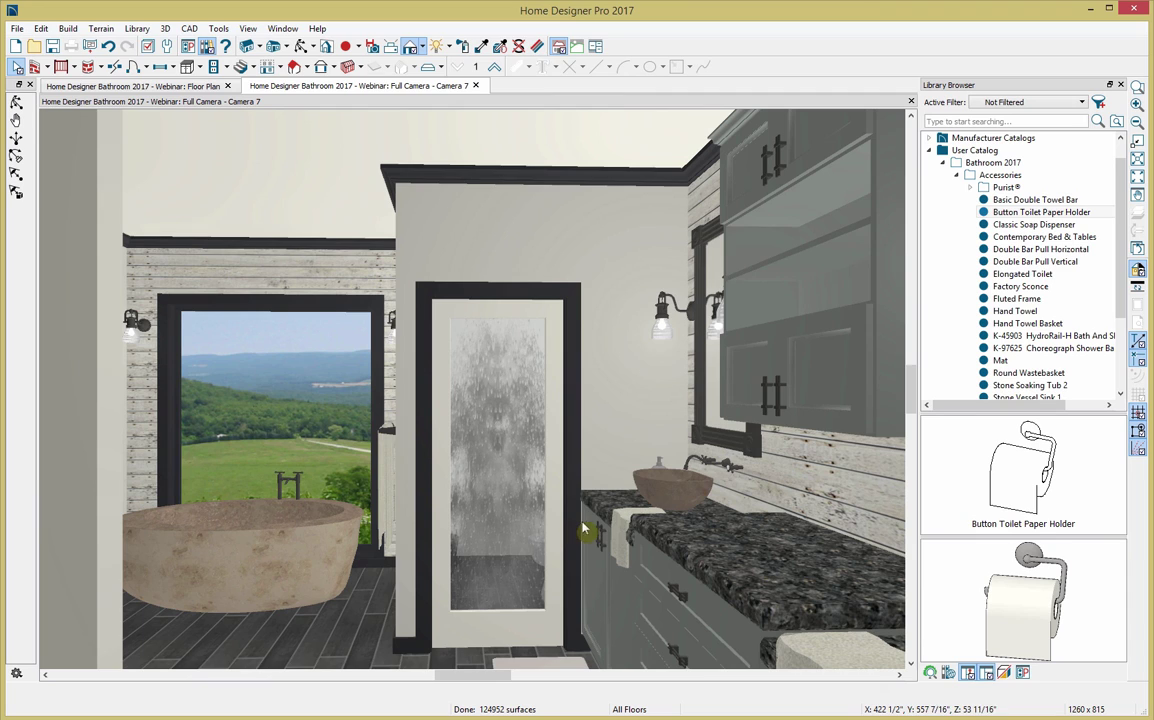
Close the camera view and place hinged doors between bathroom and large room, bathroom and side room, and side room and large room
left_click(302, 47)
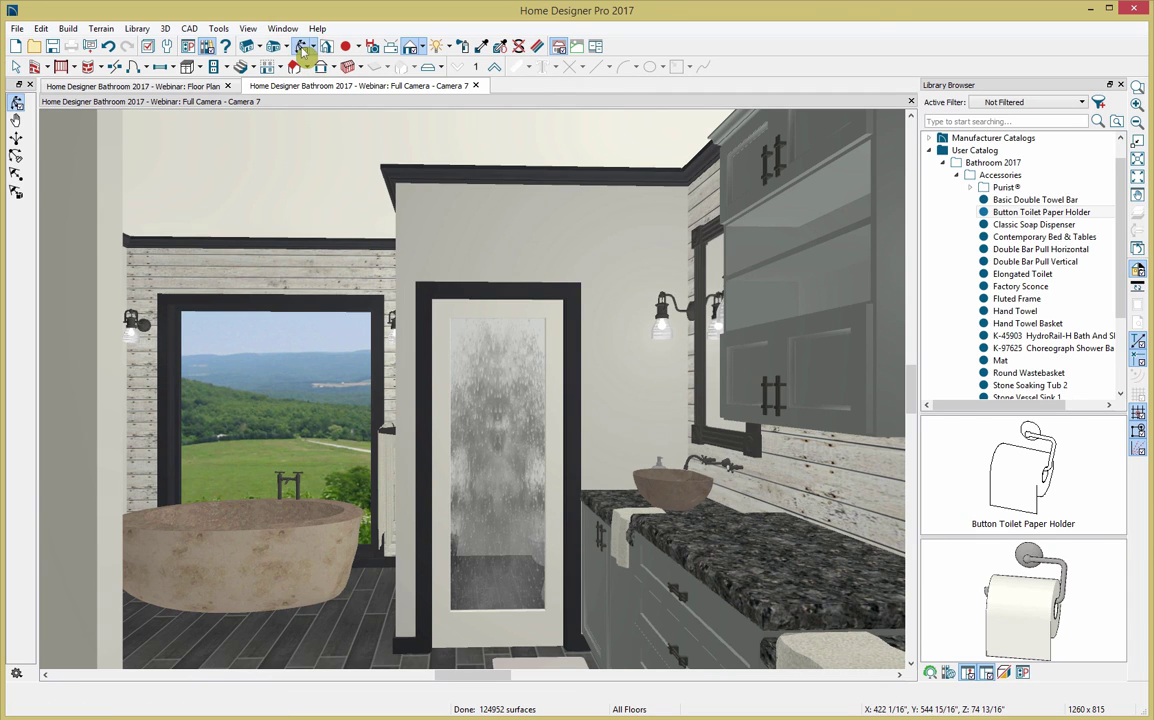
left_click(477, 86)
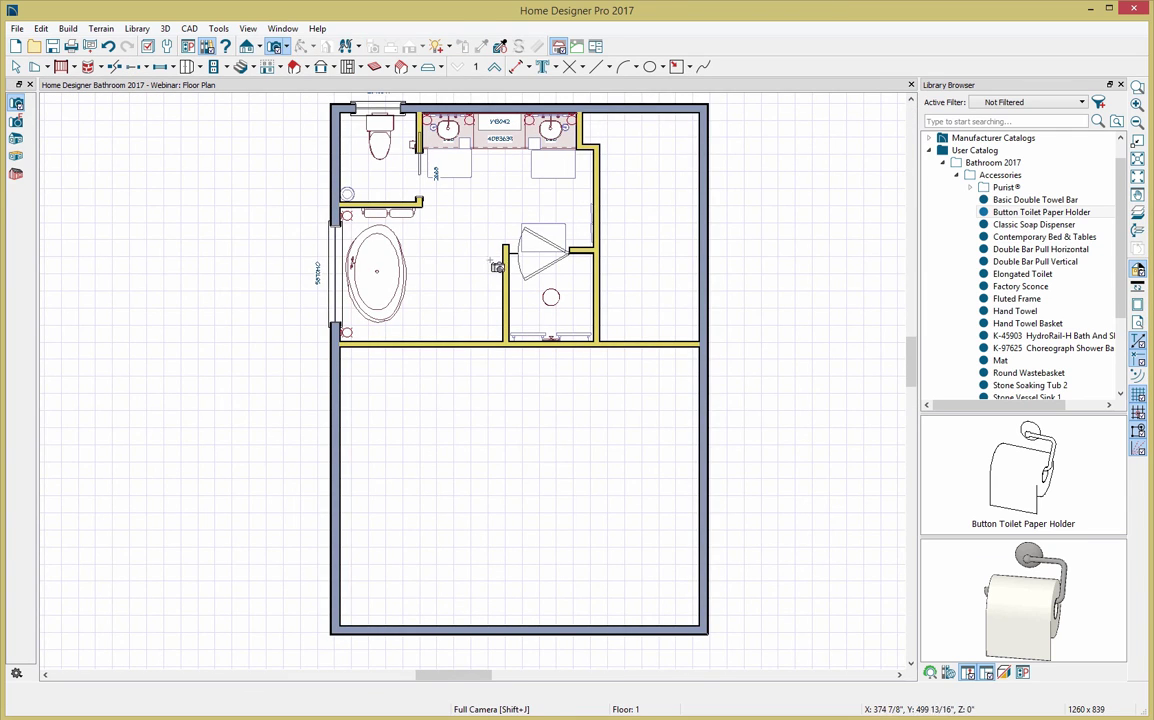
key("space")
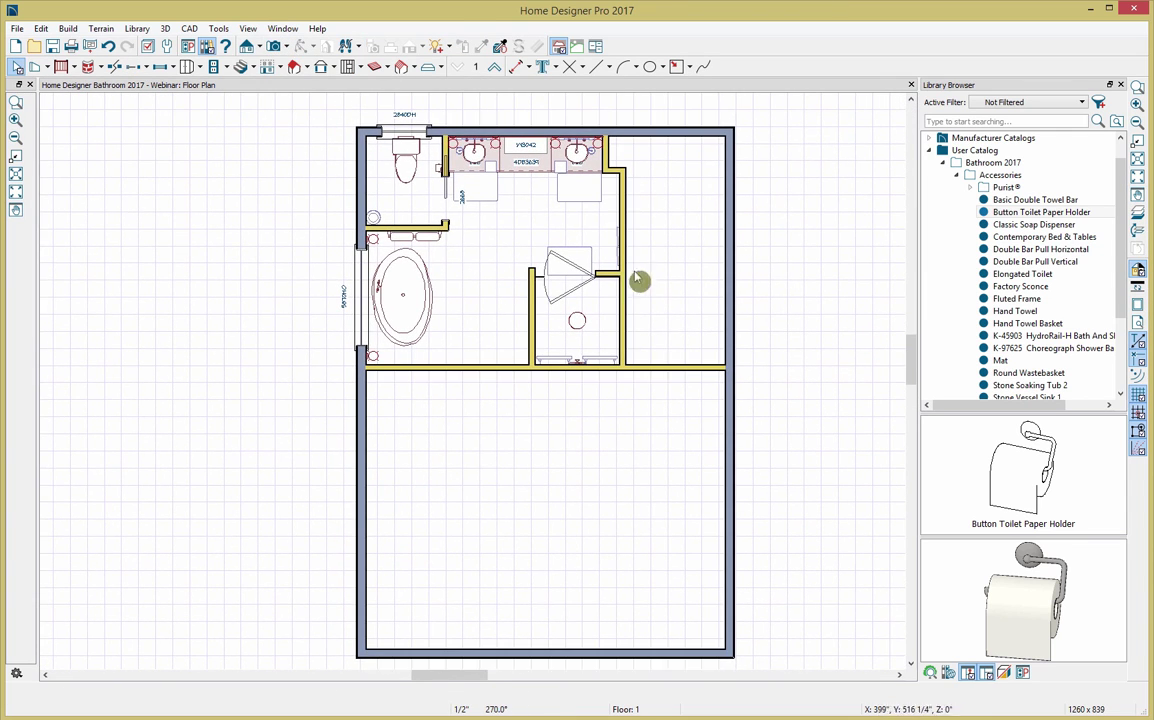
left_click(160, 90)
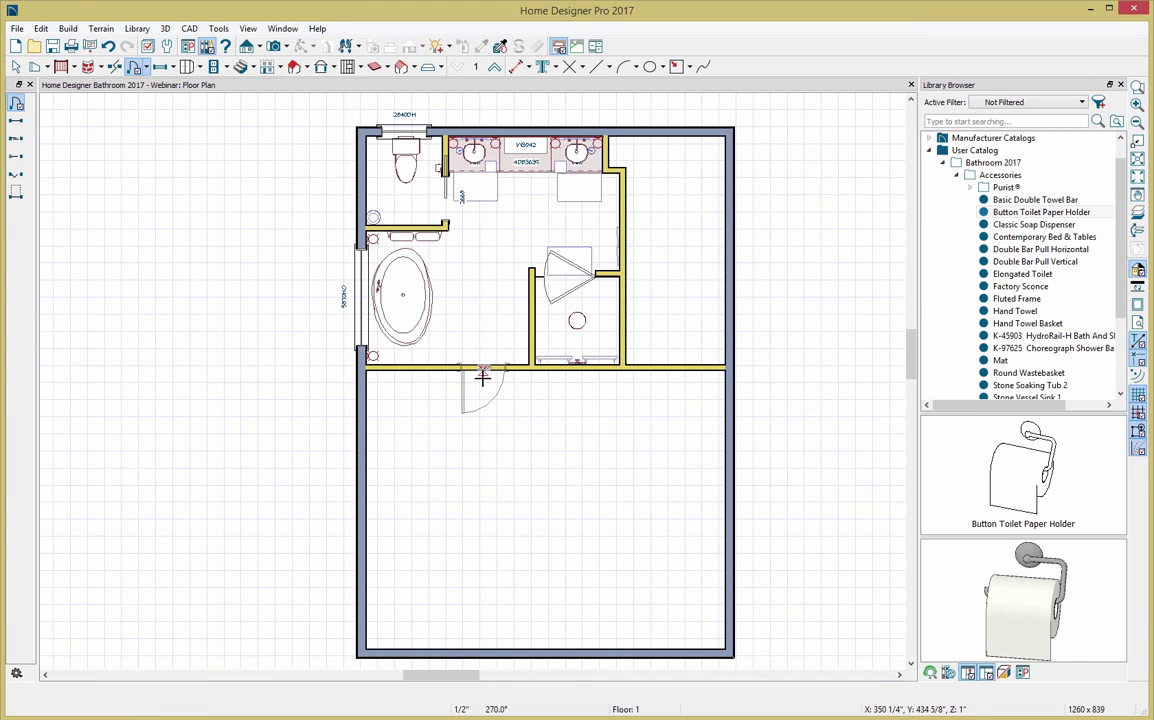
left_click(487, 374)
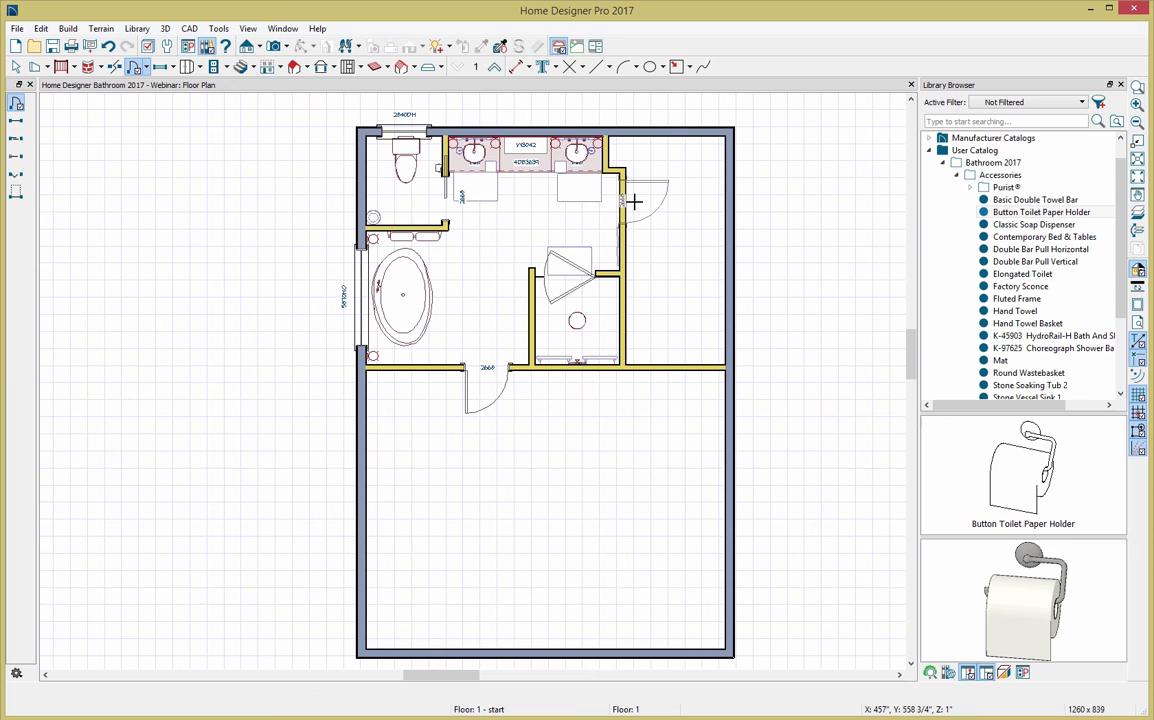
left_click(651, 269)
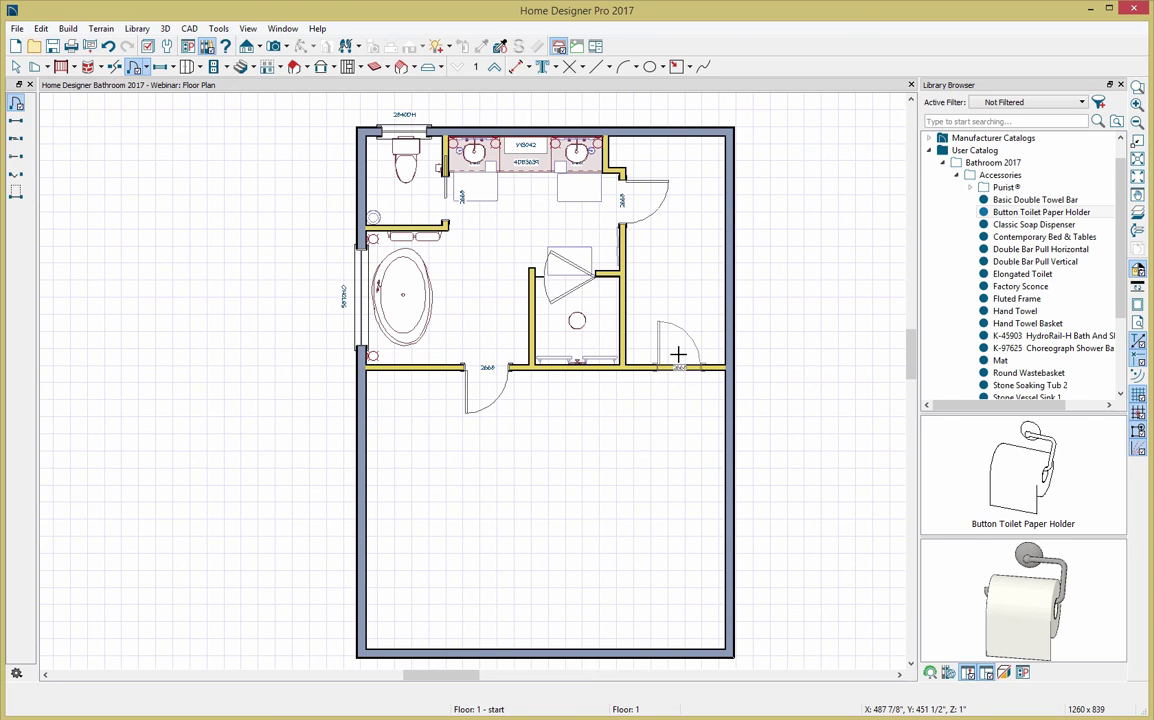
left_click(678, 354)
key("space")
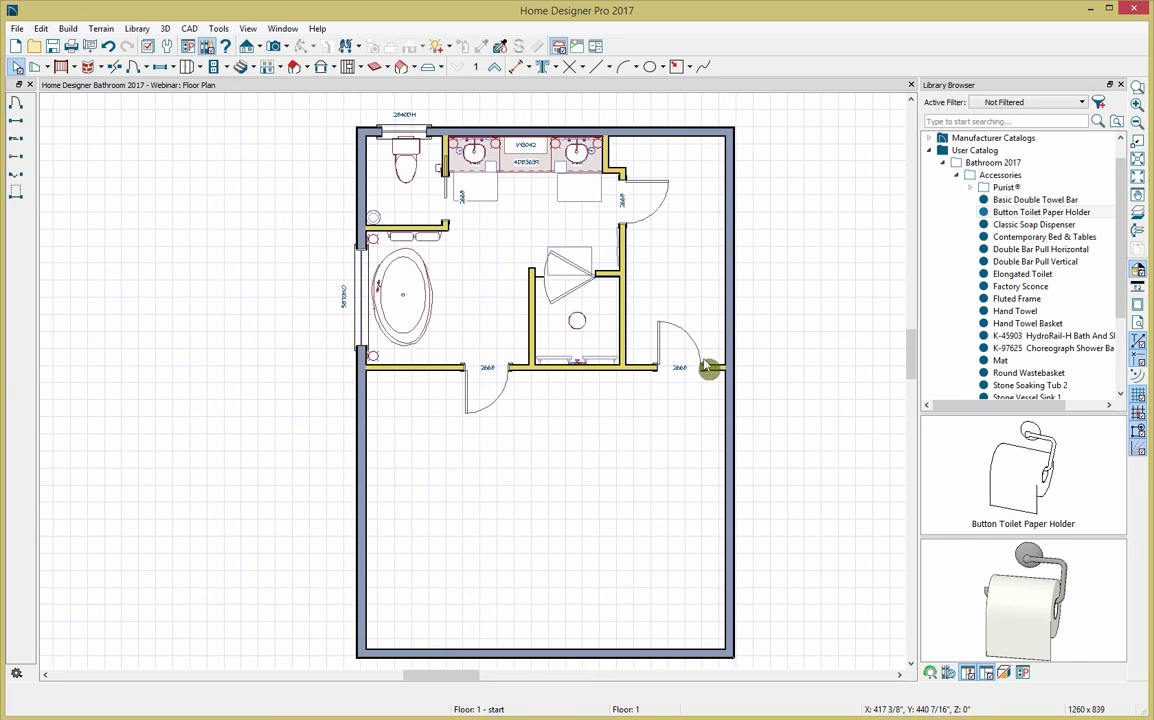
Place the Contemporary Bed & Tables block in the large room, rotated 180° with its headboard against the wall opposite the bathroom
left_click(955, 175)
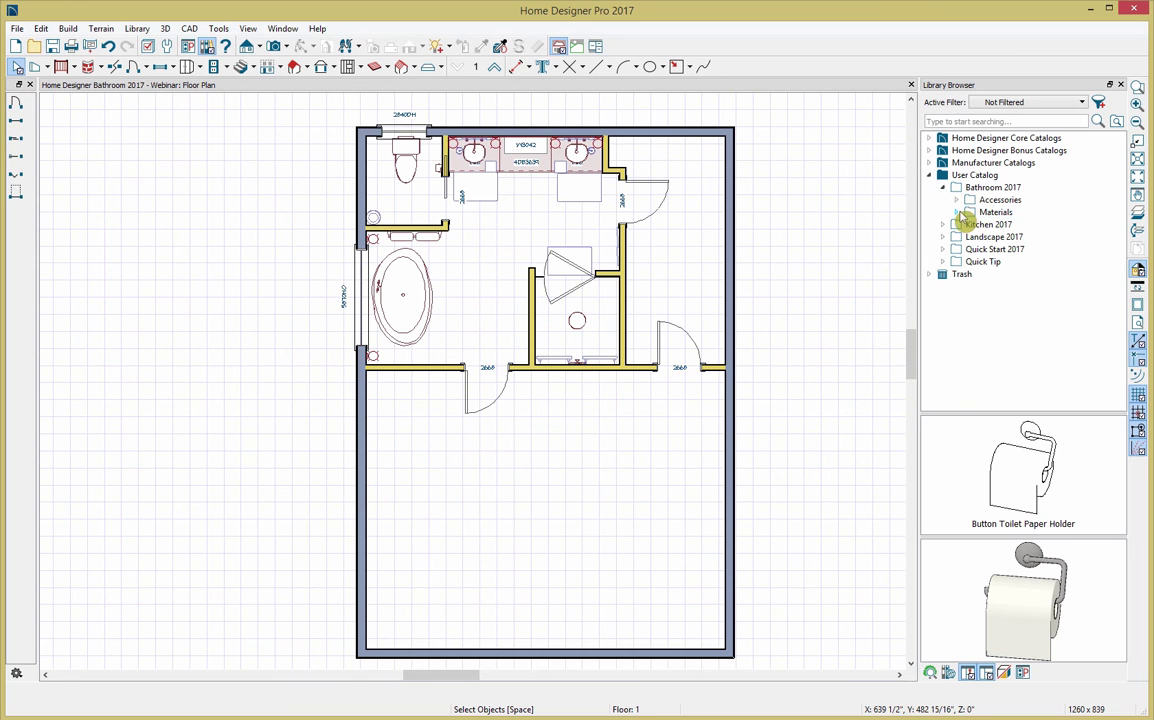
left_click(958, 212)
left_click(956, 199)
left_click(1060, 188)
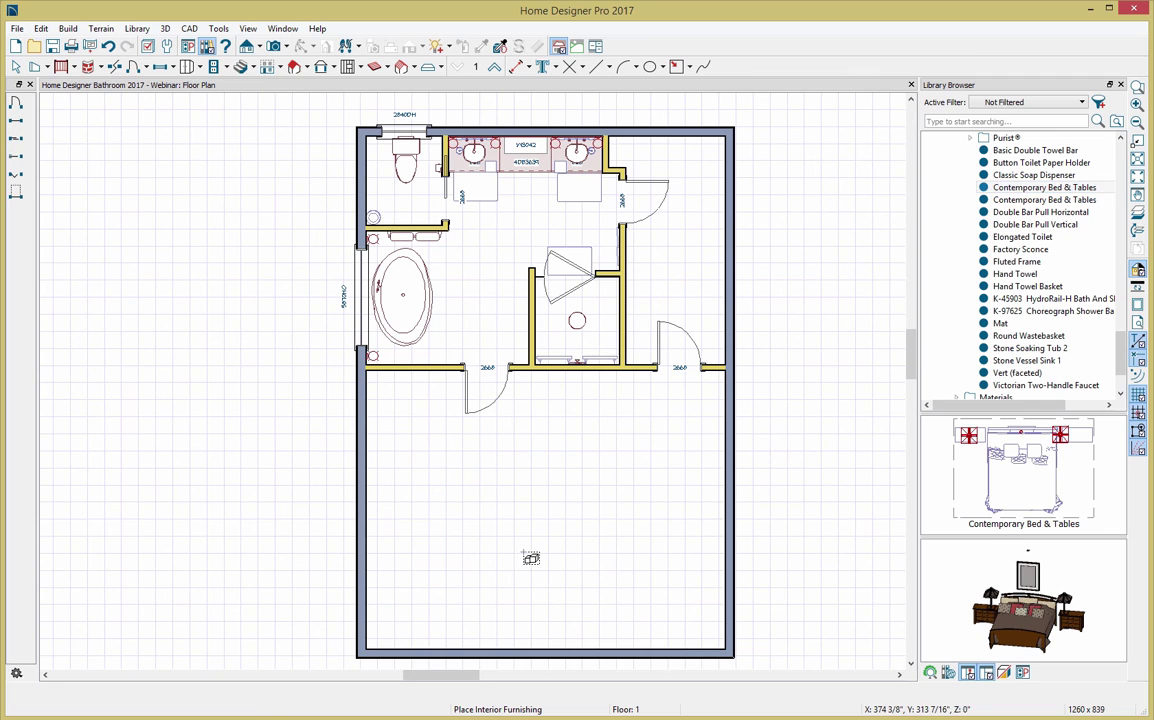
left_click(539, 555)
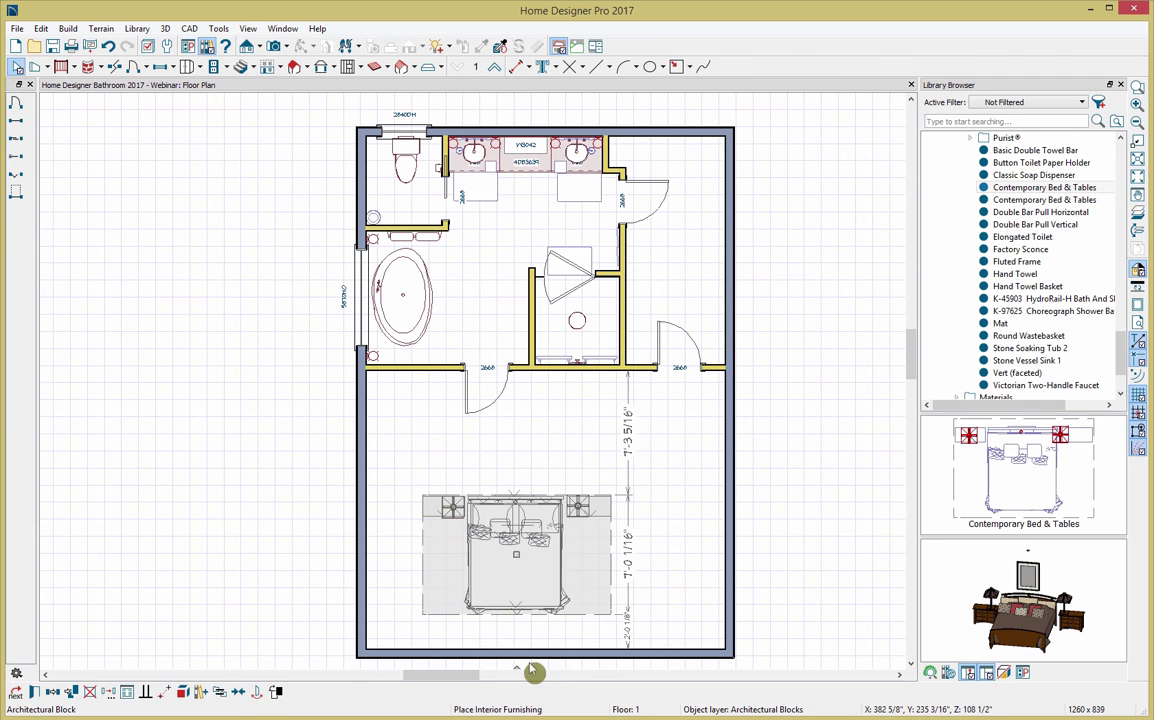
left_click_drag(518, 666, 520, 478)
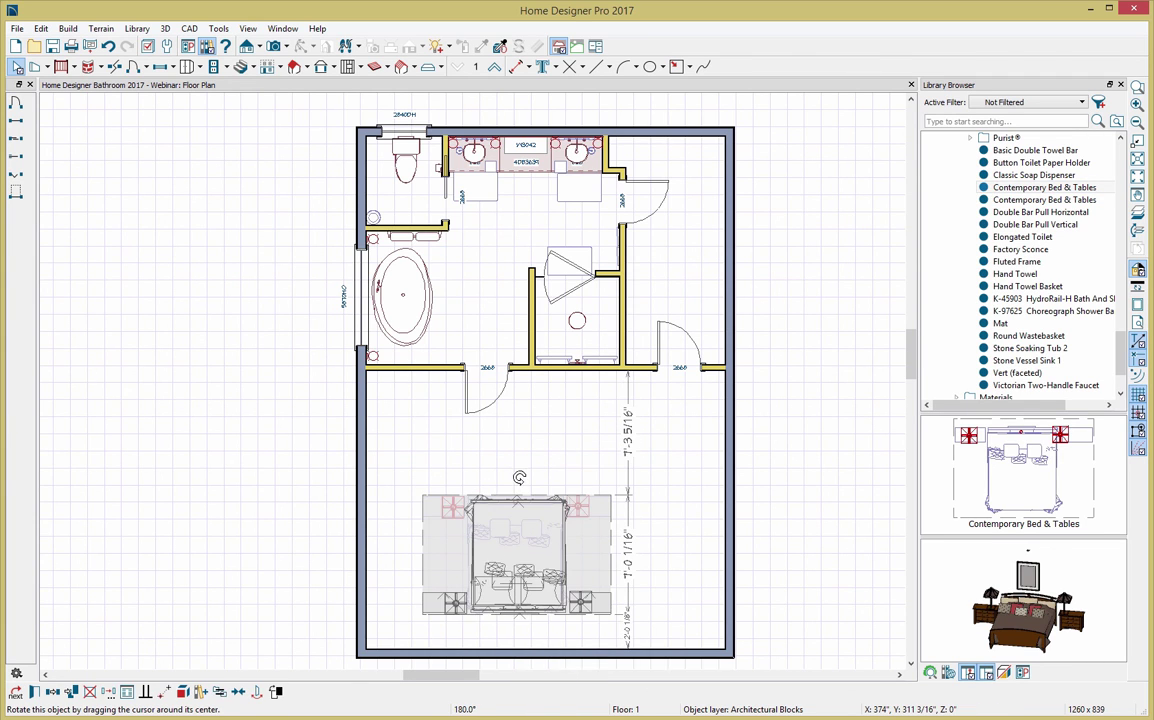
left_click_drag(515, 559, 552, 590)
left_click(502, 338)
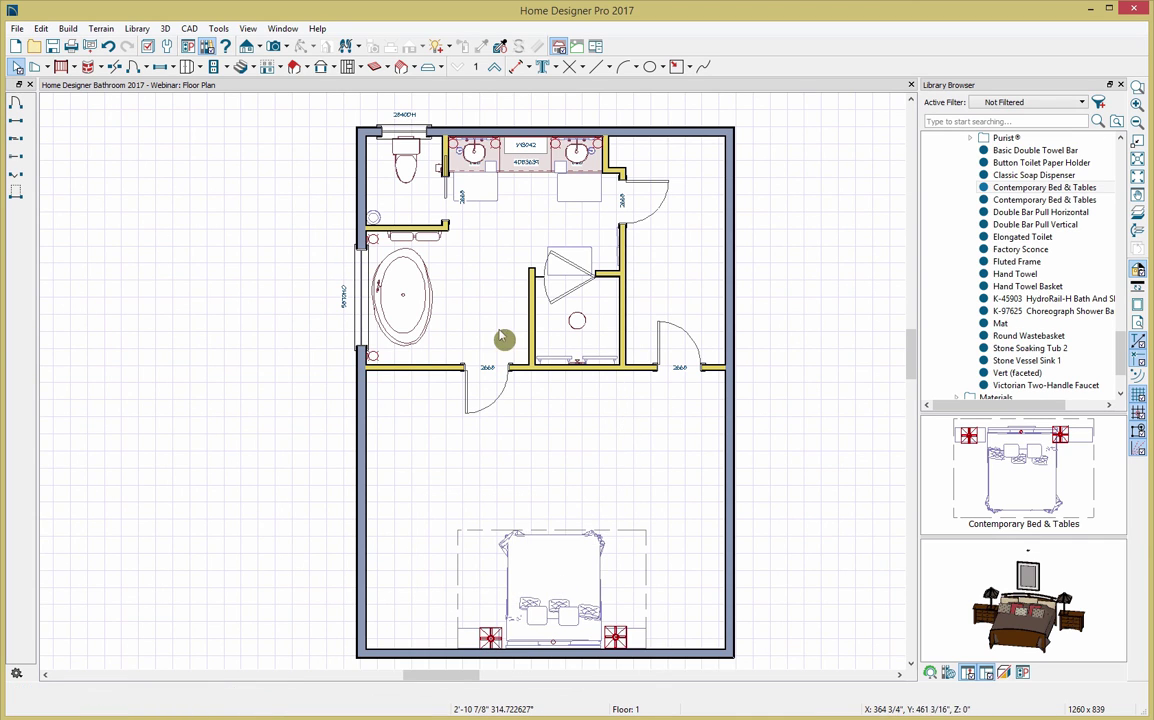
Place ceiling lights along the walkway beside the tub, across the vanity area, in front of both sinks and in the toilet room
left_click(1120, 84)
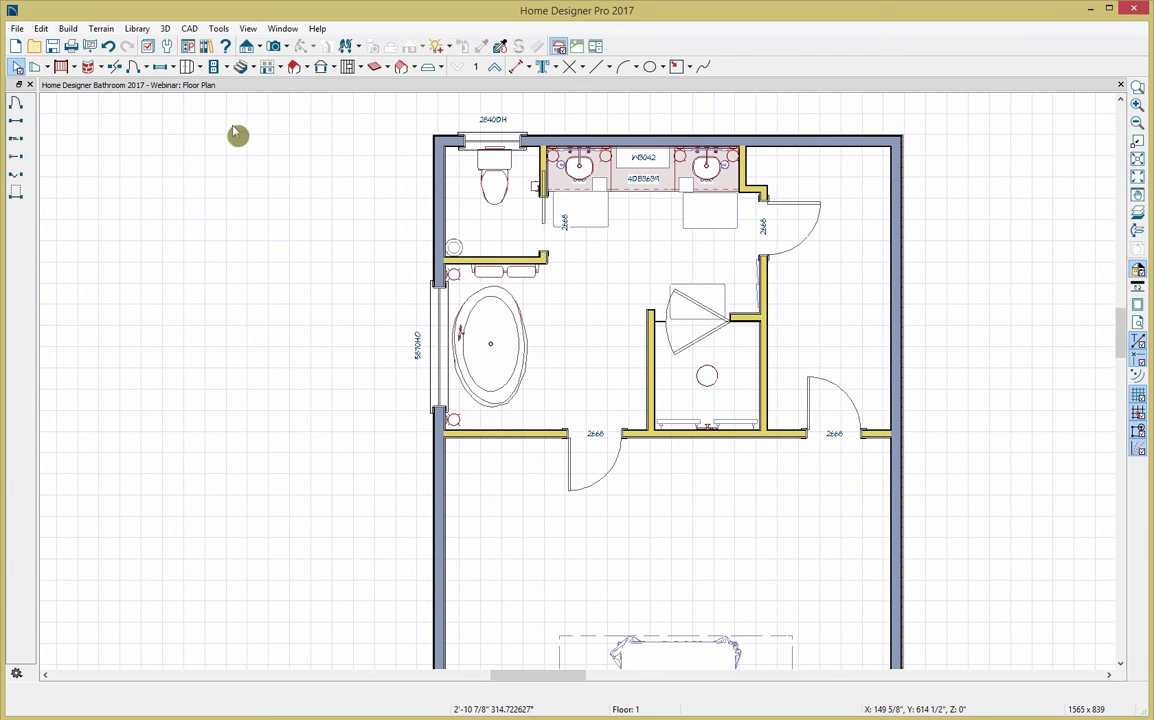
left_click(70, 30)
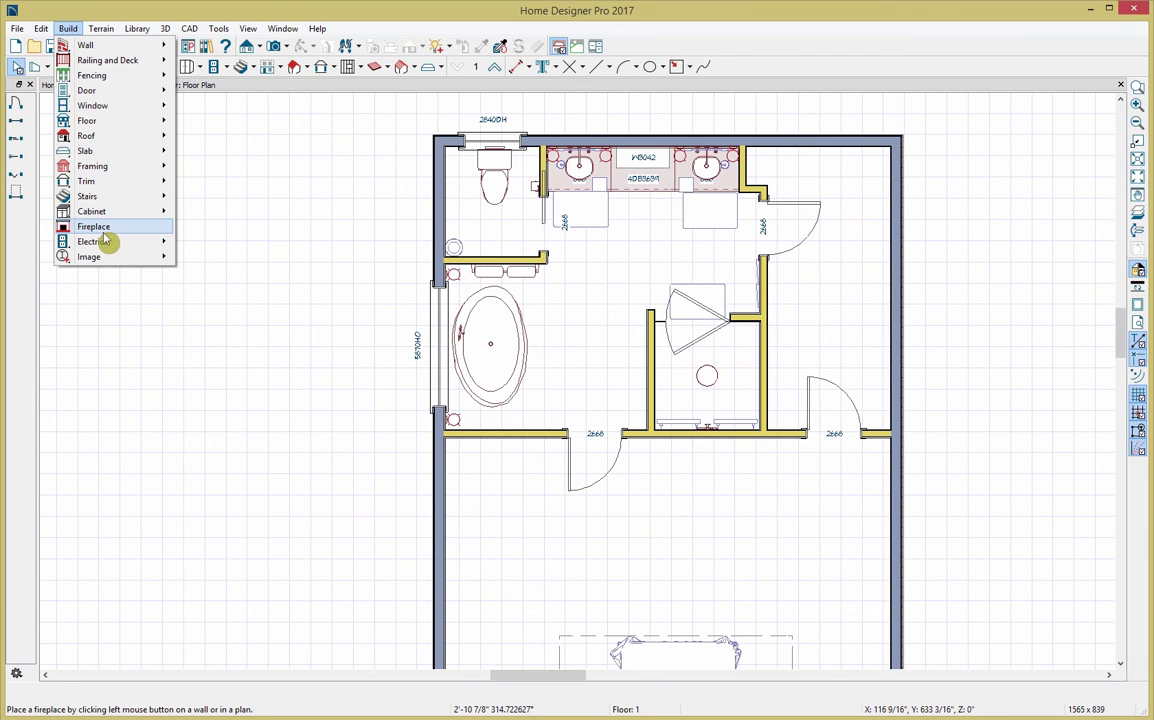
mouse_move(130, 244)
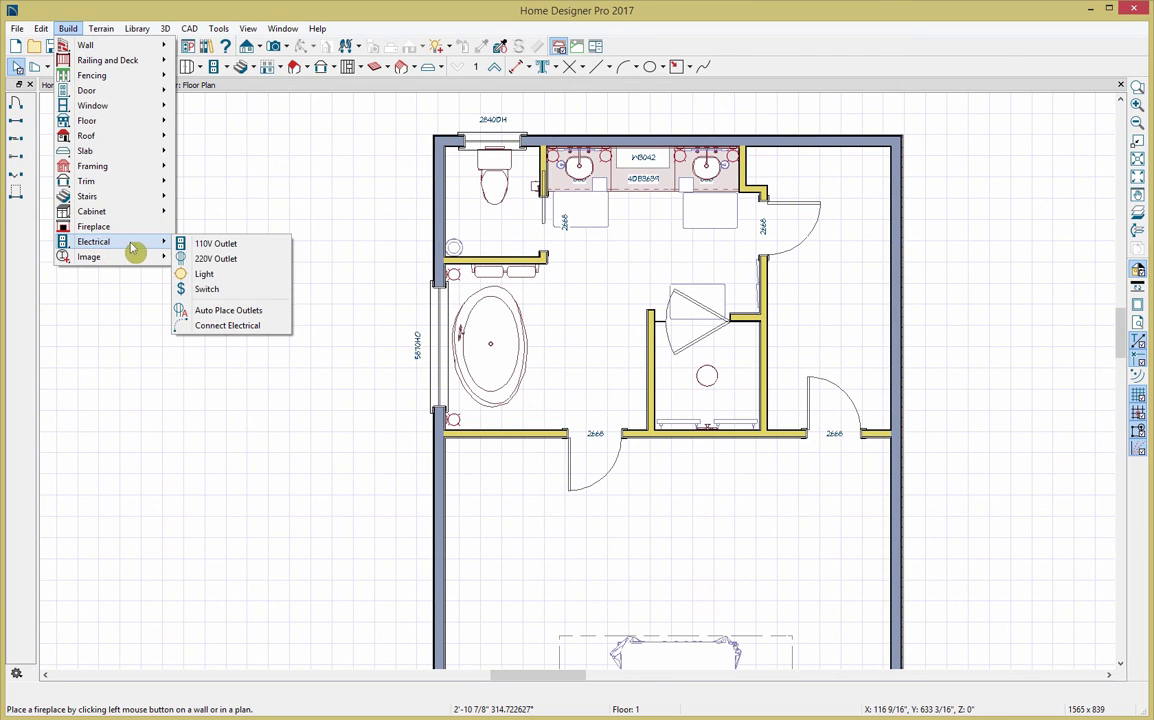
left_click(213, 273)
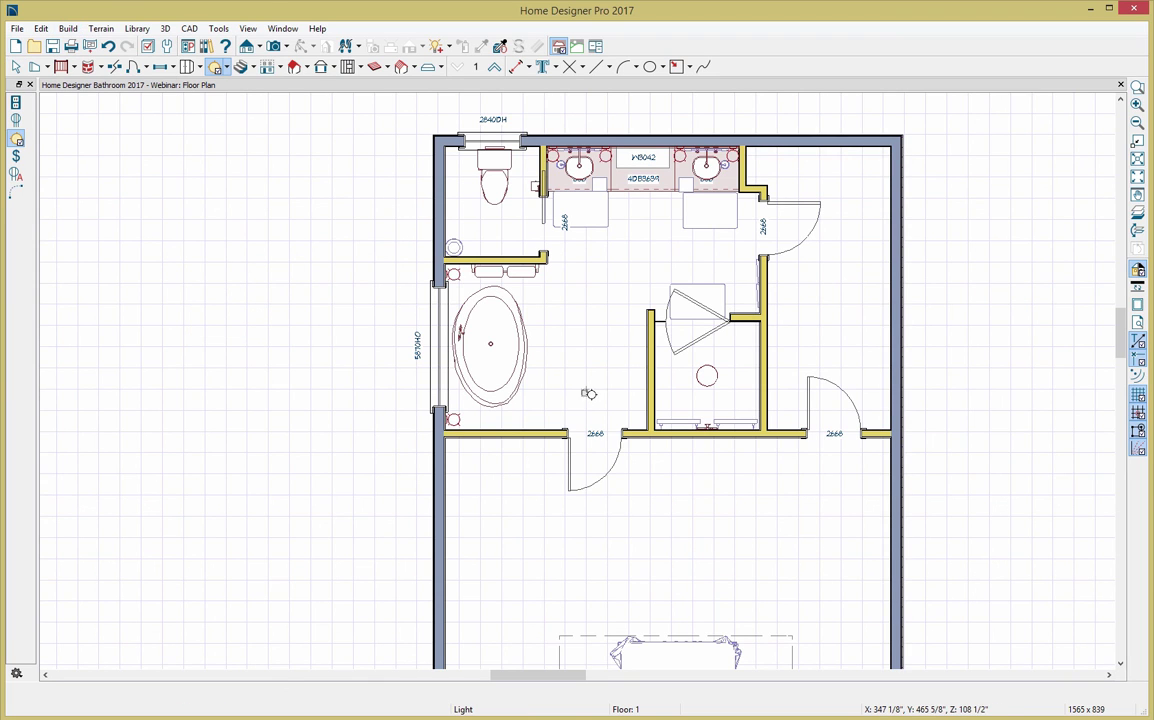
left_click(583, 314)
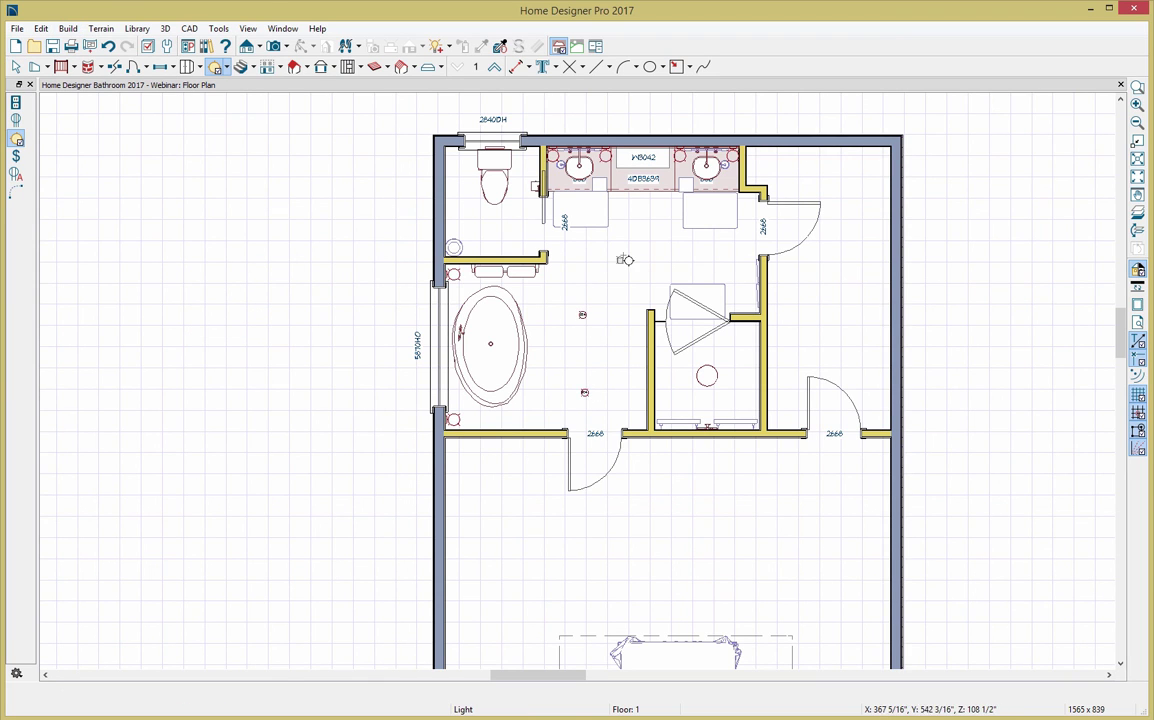
left_click(711, 211)
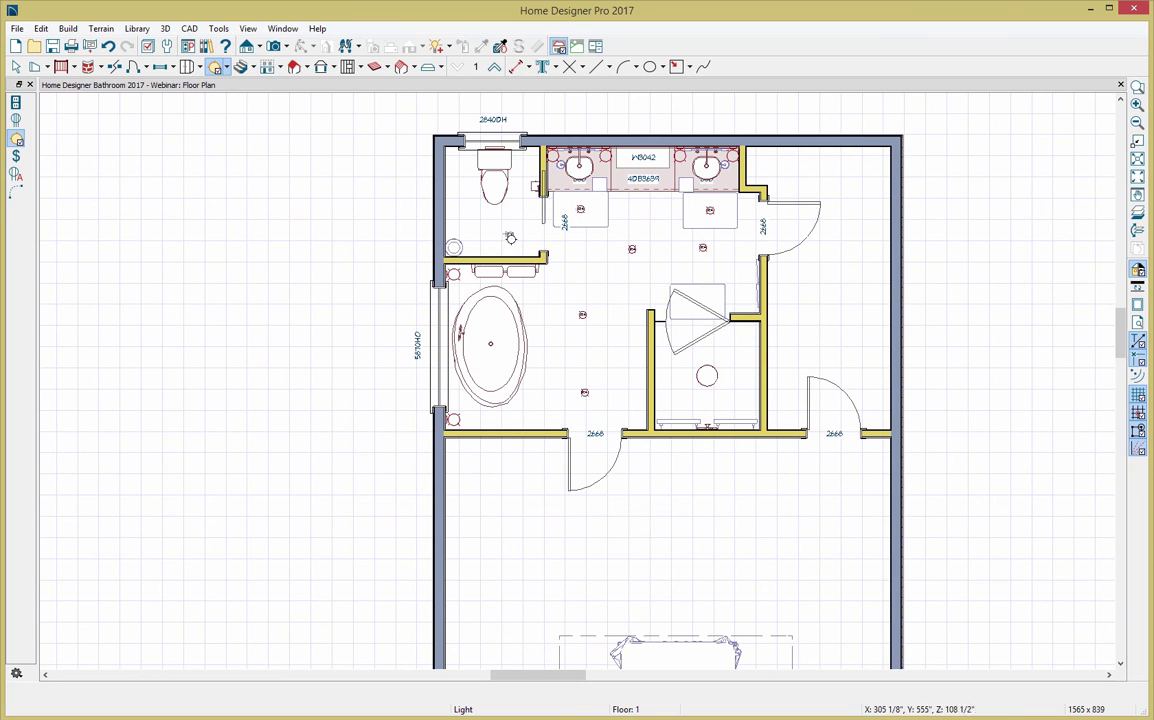
key("space")
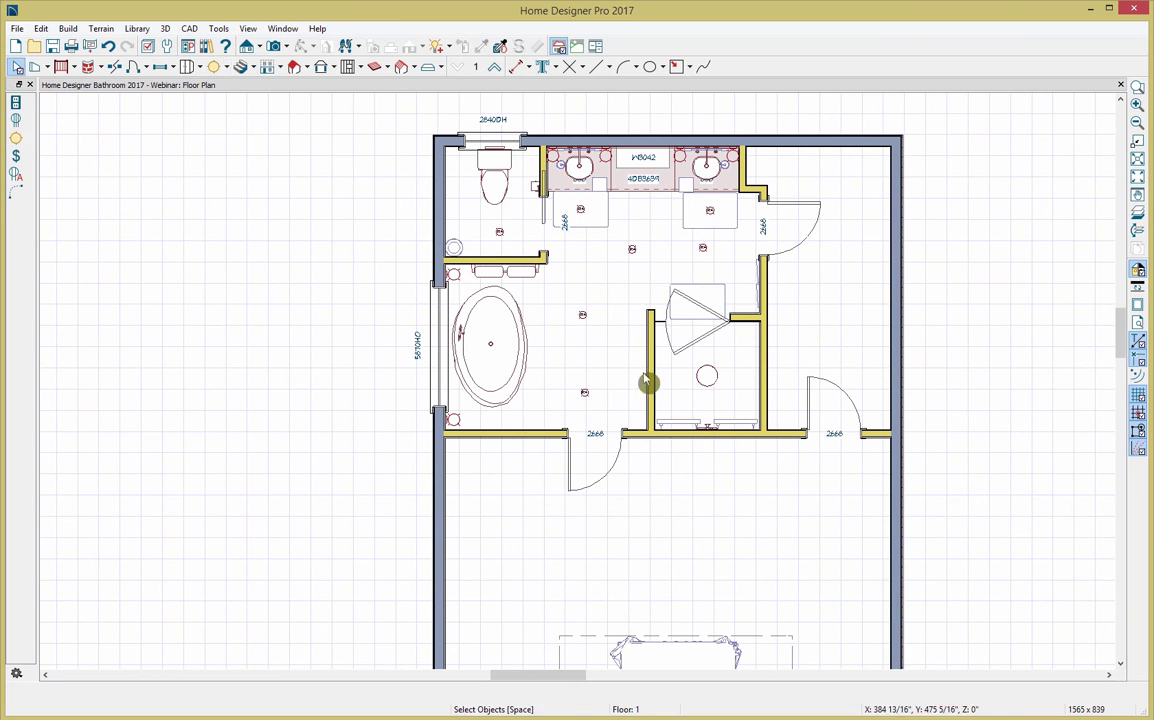
Place wall switches beside the bathroom's two hinged doors, at each end of the vanity and in the toilet room
left_click(16, 157)
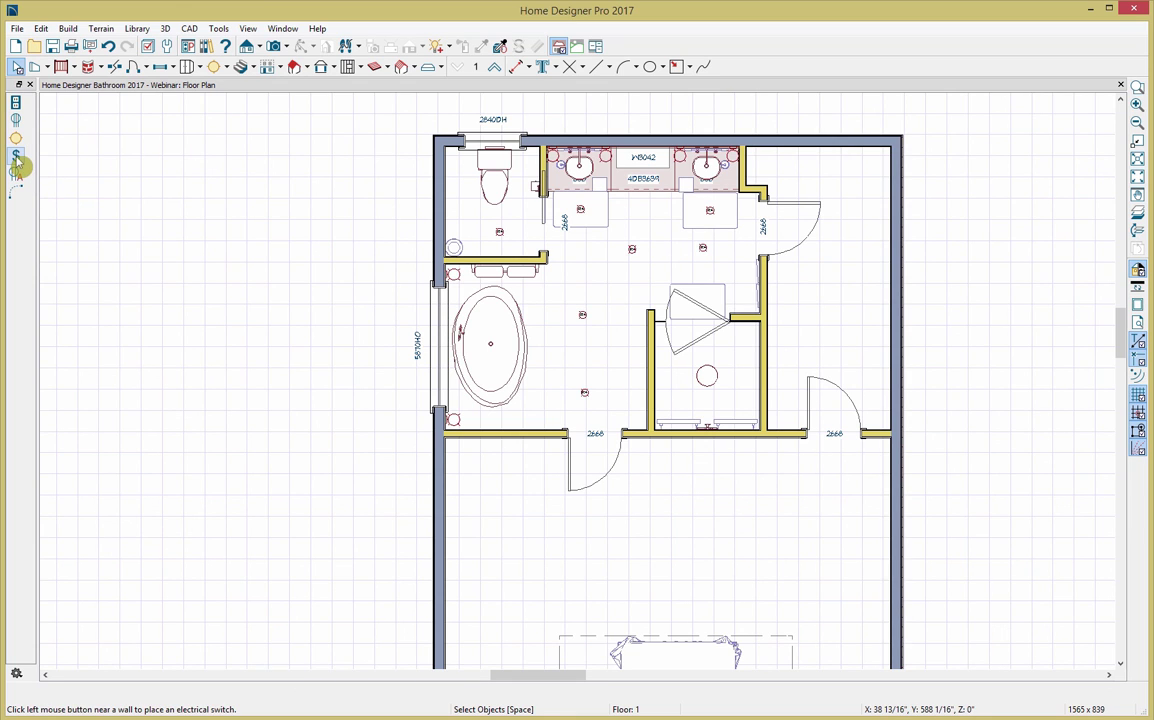
left_click(559, 430)
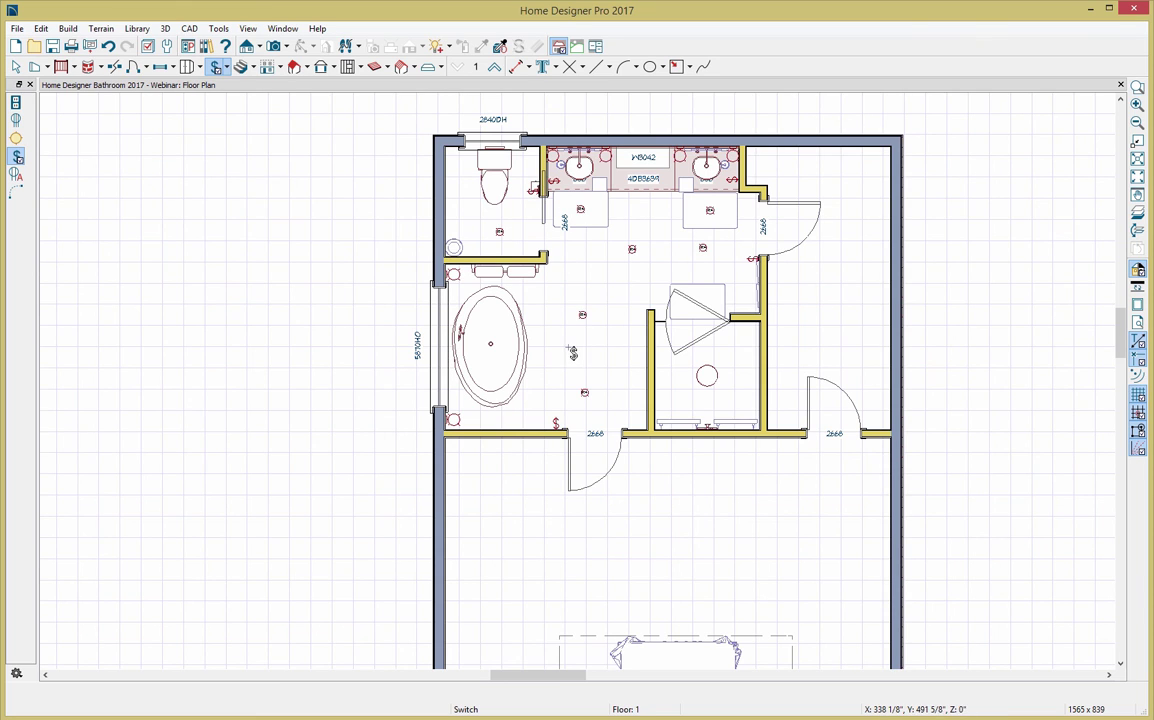
Connect the four main bathroom lights to the switches beside both hinged doors, and the toilet room light to its own switch
left_click(17, 194)
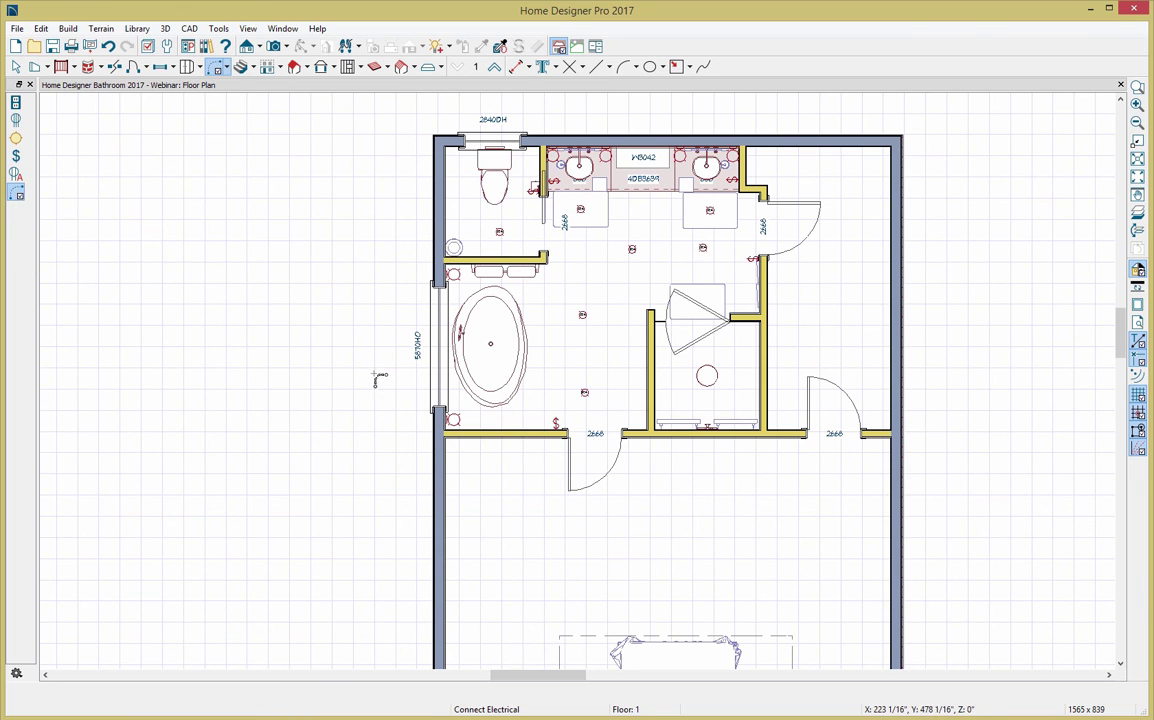
mouse_move(561, 427)
left_mouse_down()
mouse_move(588, 395)
mouse_move(590, 318)
mouse_move(540, 265)
mouse_move(634, 249)
mouse_move(764, 264)
left_mouse_up()
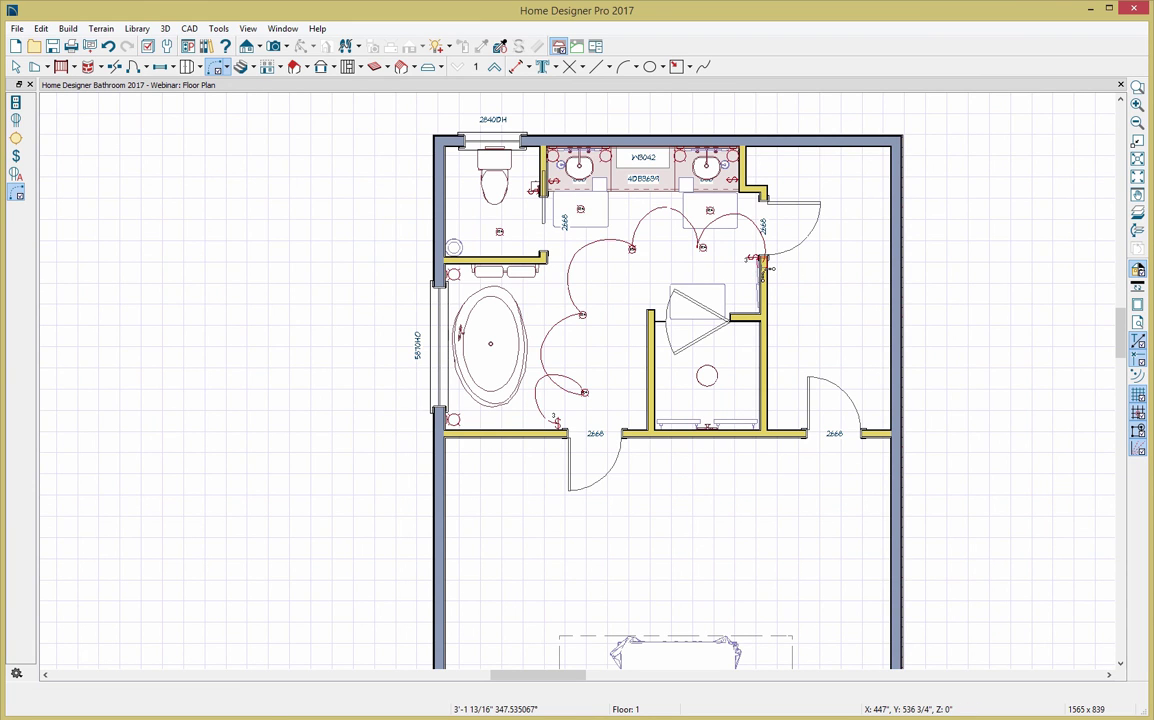
scroll(755, 262, "up", 2)
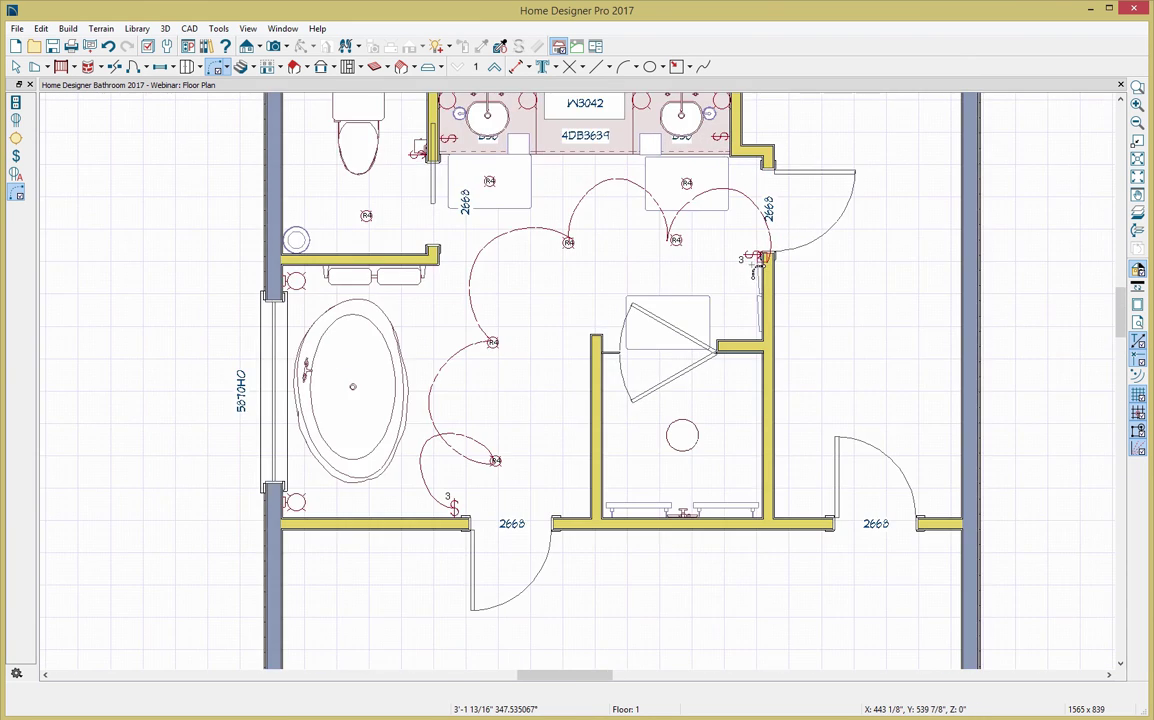
scroll(755, 262, "down", 3)
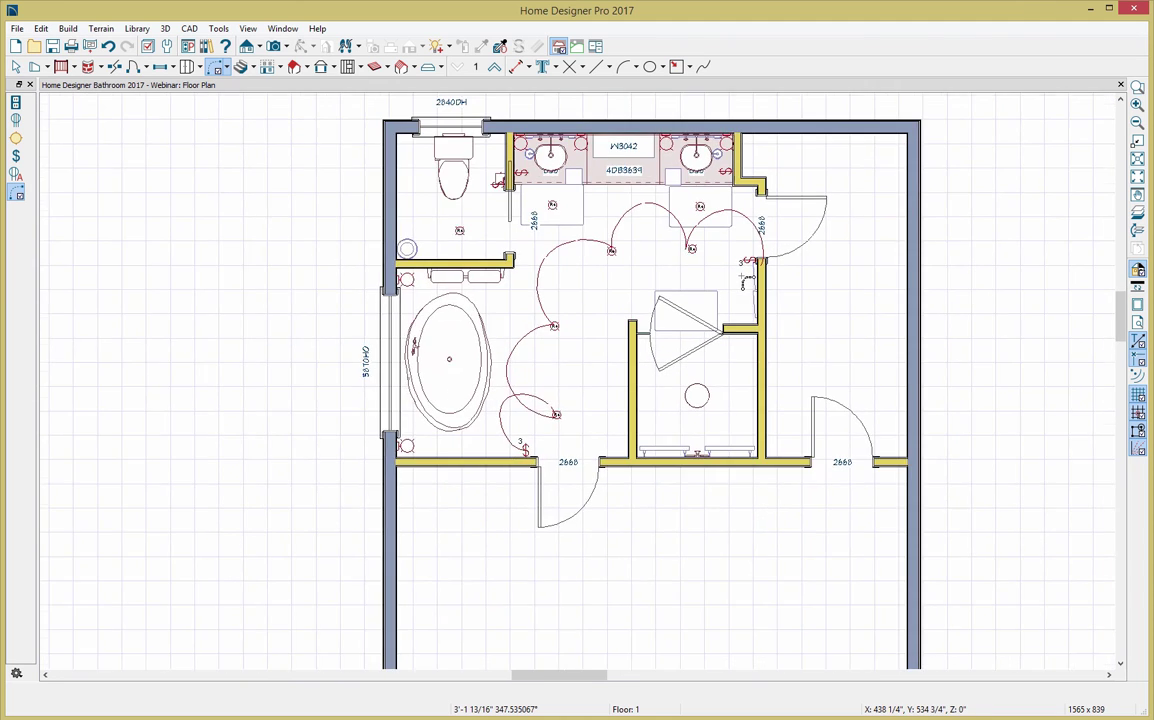
scroll(756, 303, "up", 1)
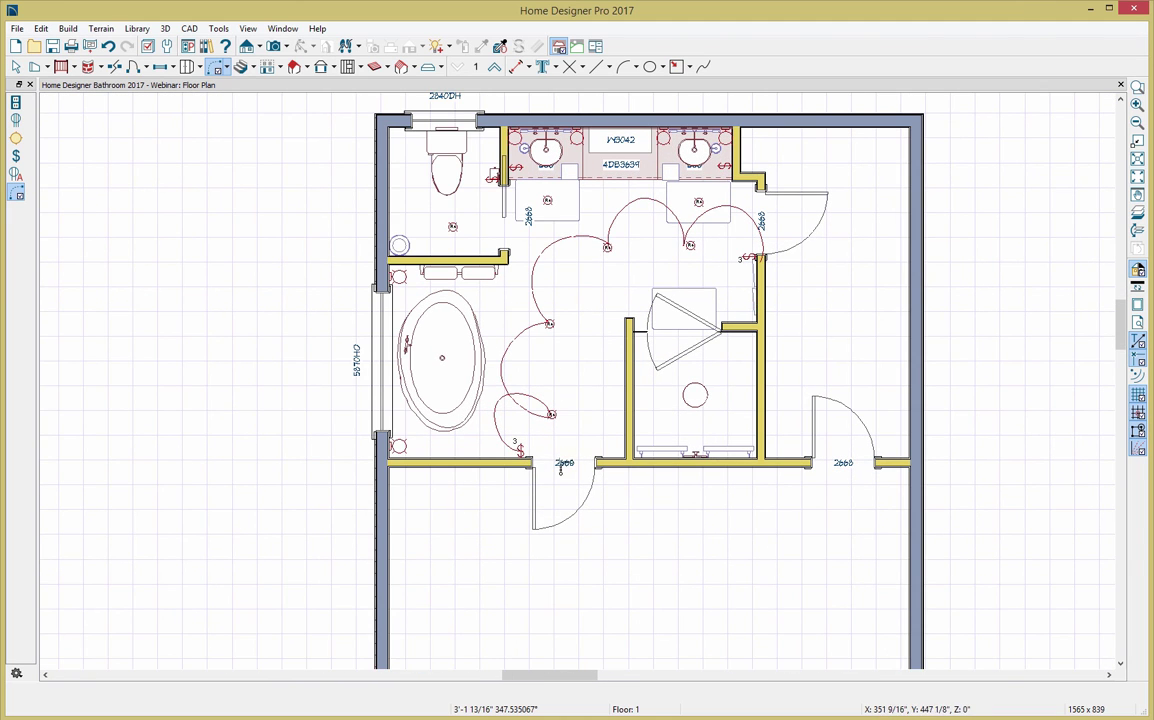
left_click_drag(490, 181, 449, 230)
key("space")
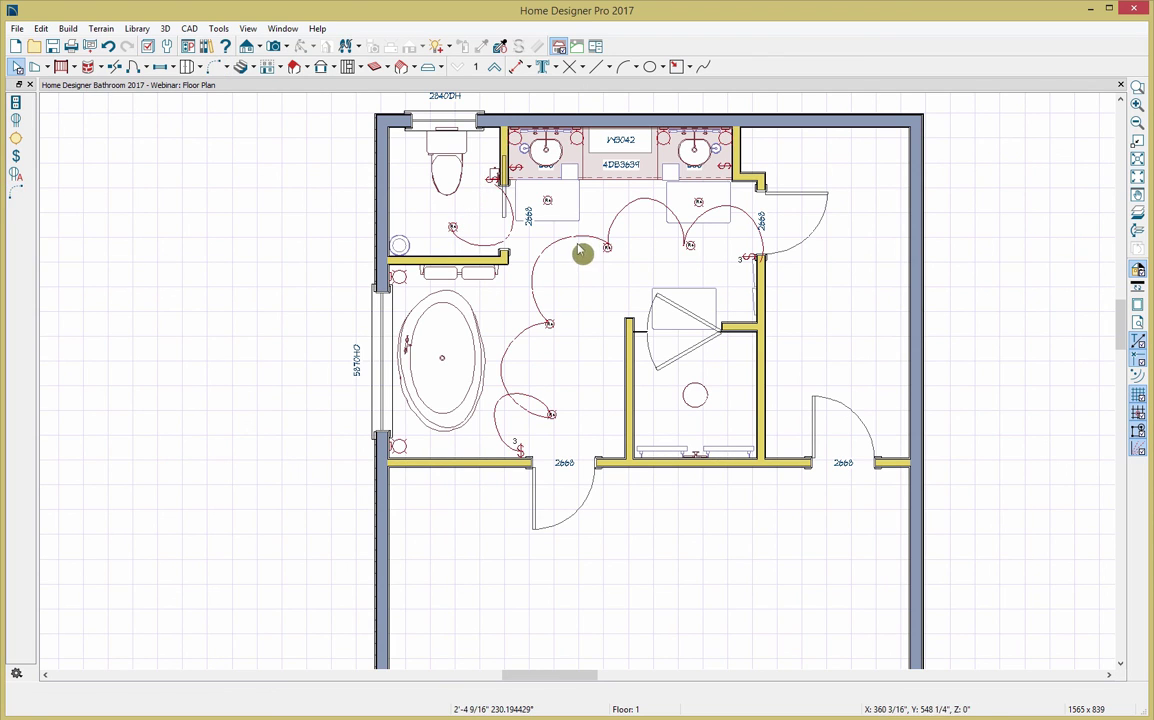
Flatten the wiring arc that joins the light beside the tub to the nearest light in the vanity area
left_click(562, 242)
left_click_drag(540, 253, 585, 200)
left_click(600, 316)
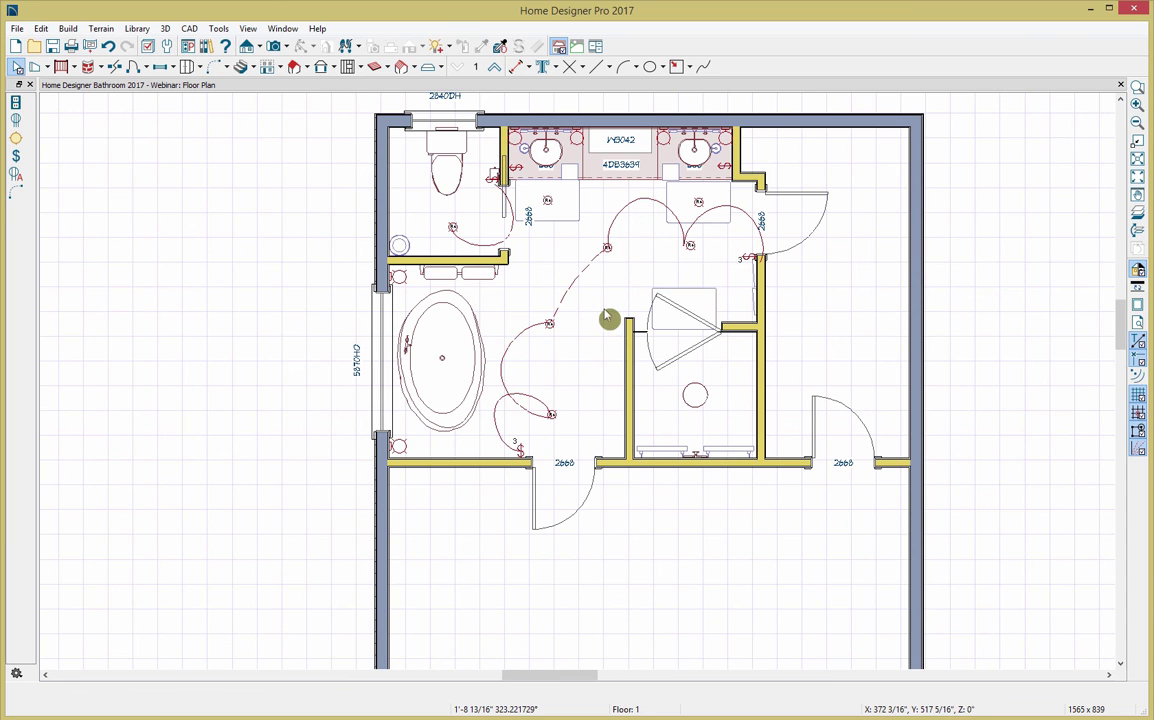
Calculate a materials list for all floors and review its entries from General through Cabinets
scroll(557, 307, "down", 1)
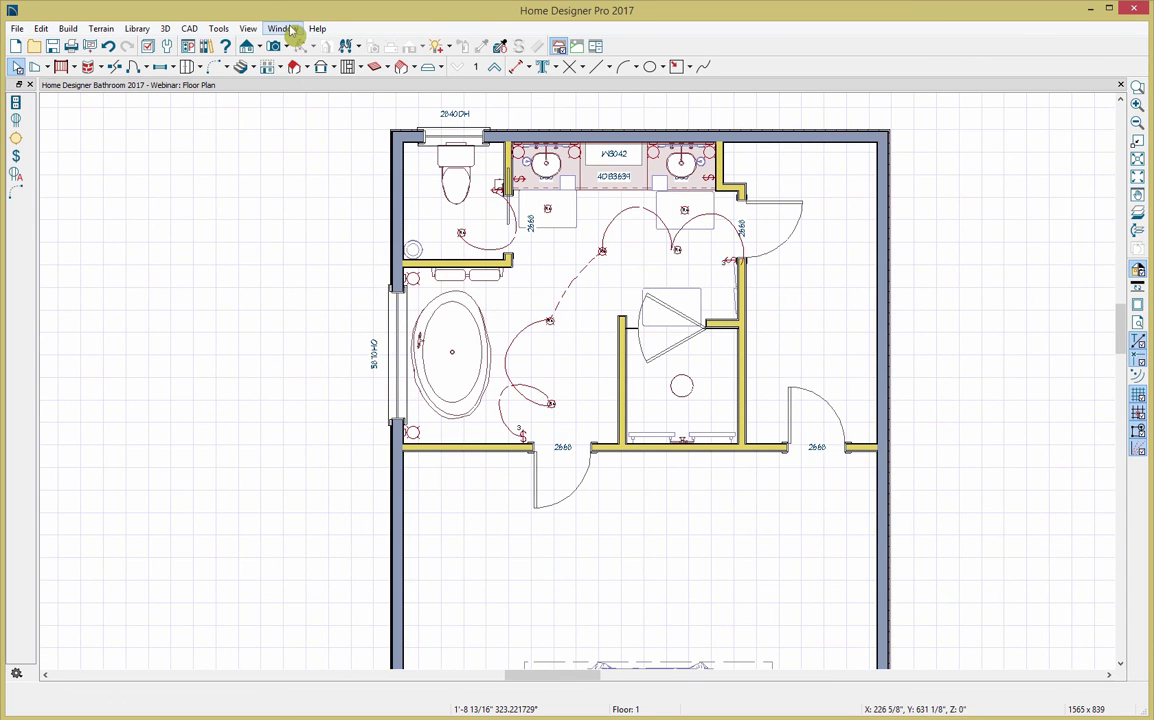
left_click(220, 29)
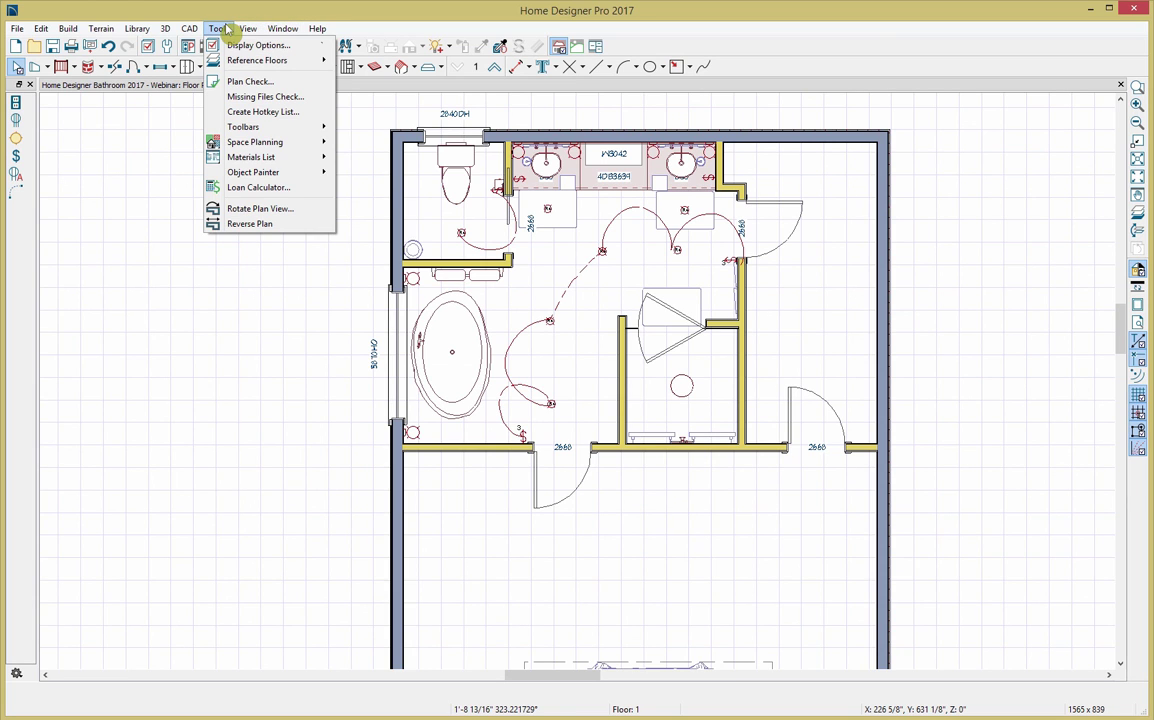
mouse_move(265, 158)
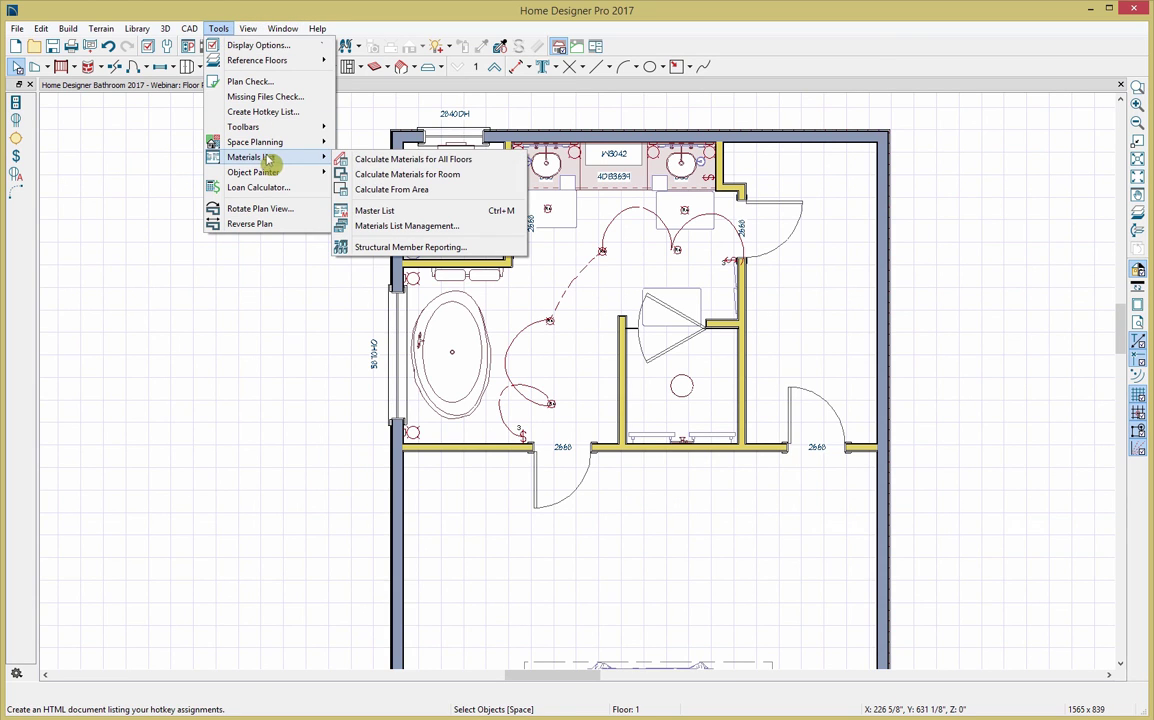
left_click(470, 162)
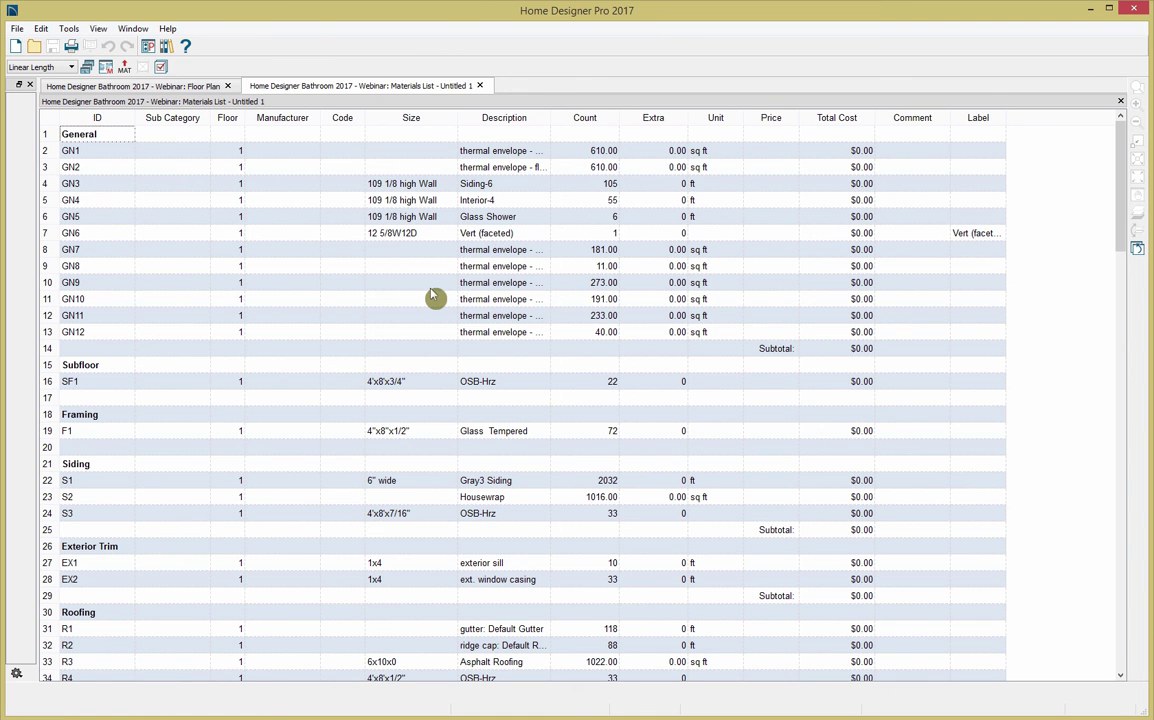
scroll(300, 318, "down", 5)
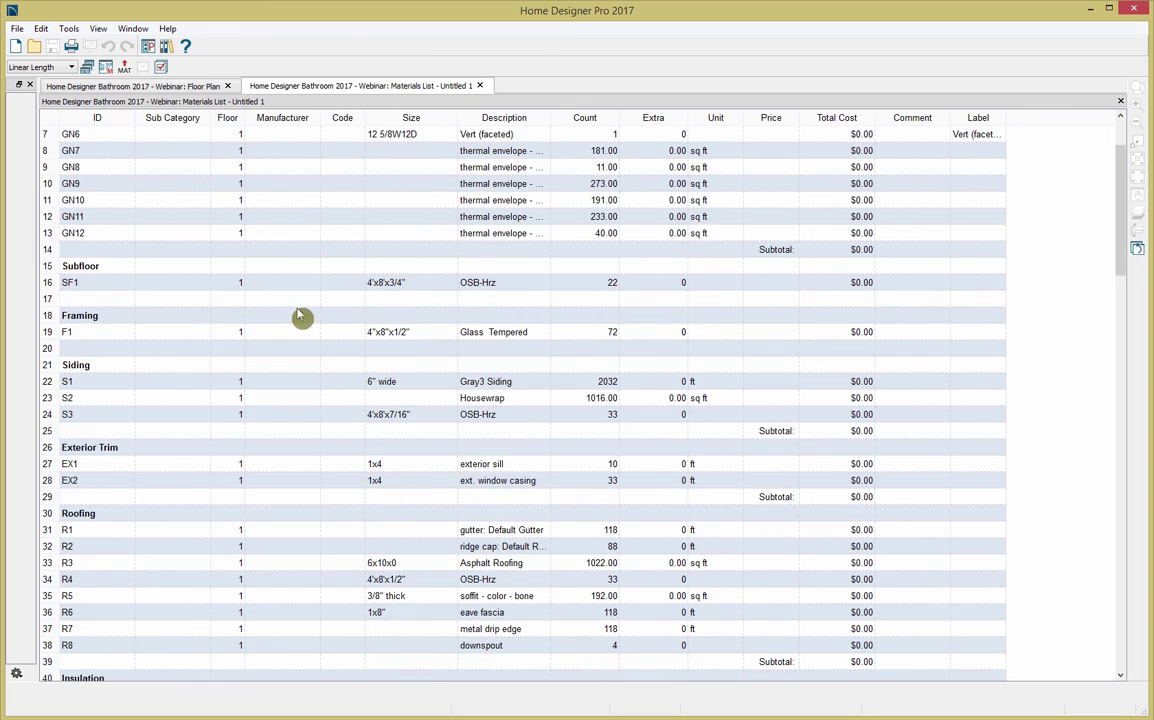
scroll(299, 315, "down", 8)
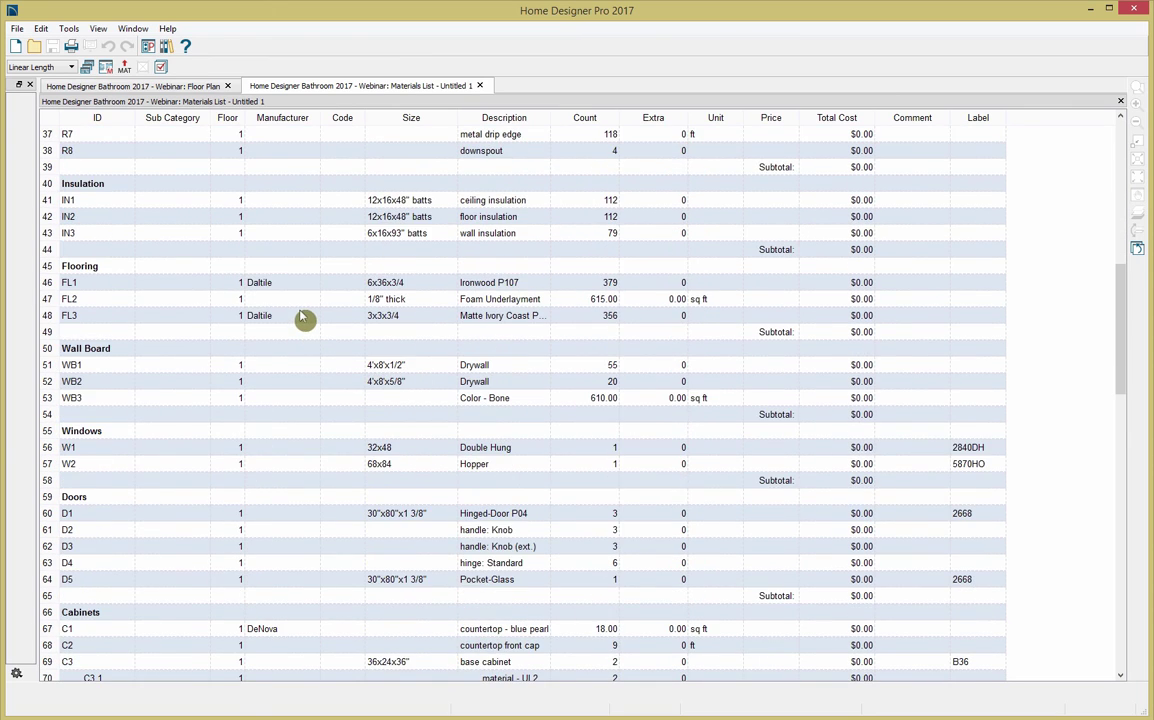
scroll(305, 318, "down", 5)
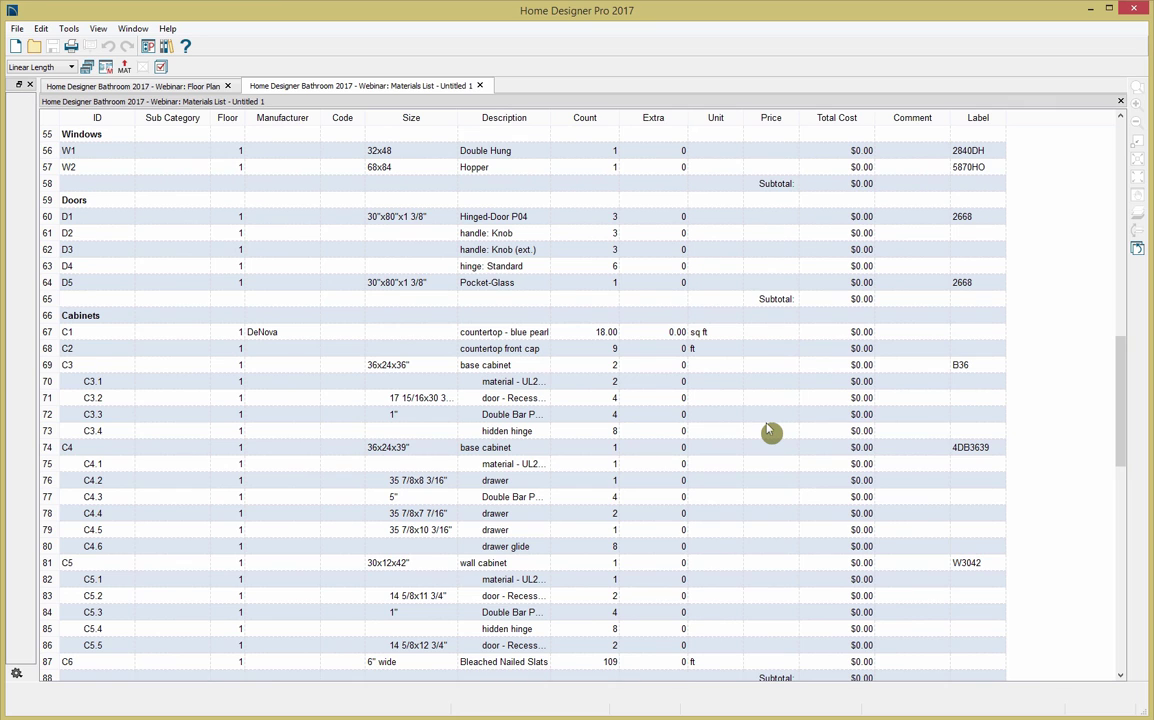
Review the remaining materials list entries from Cabinets through Interior Trim, Fixtures and Furniture
scroll(729, 467, "down", 5)
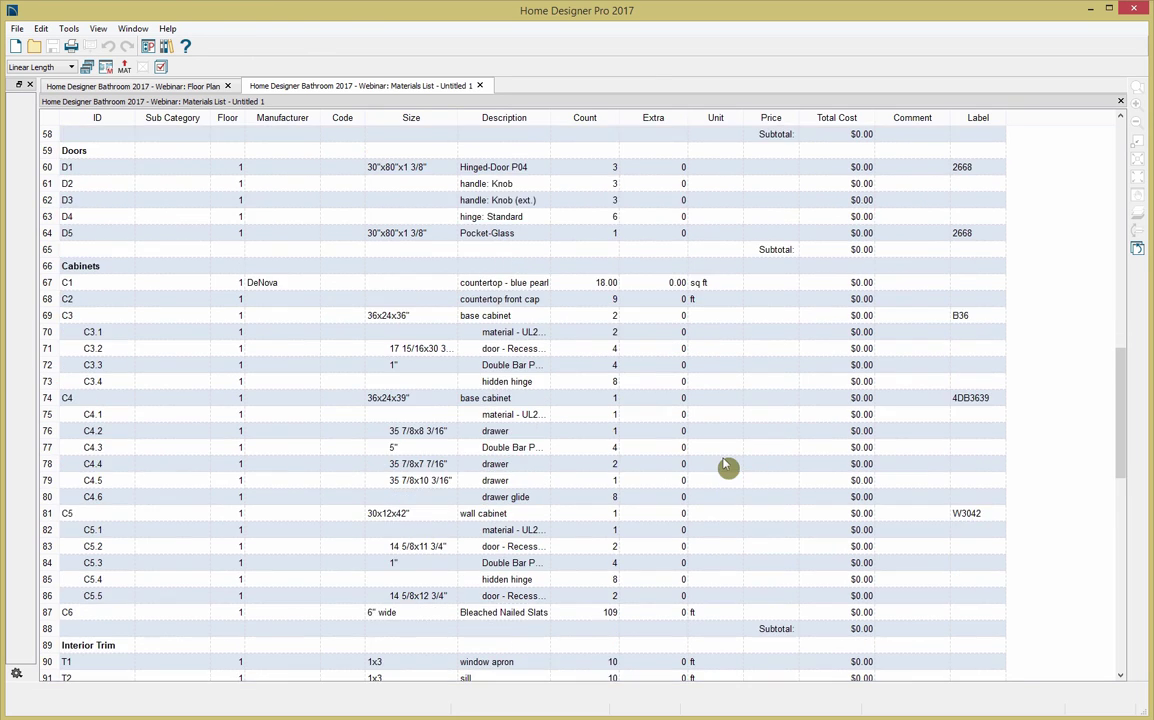
scroll(727, 466, "down", 11)
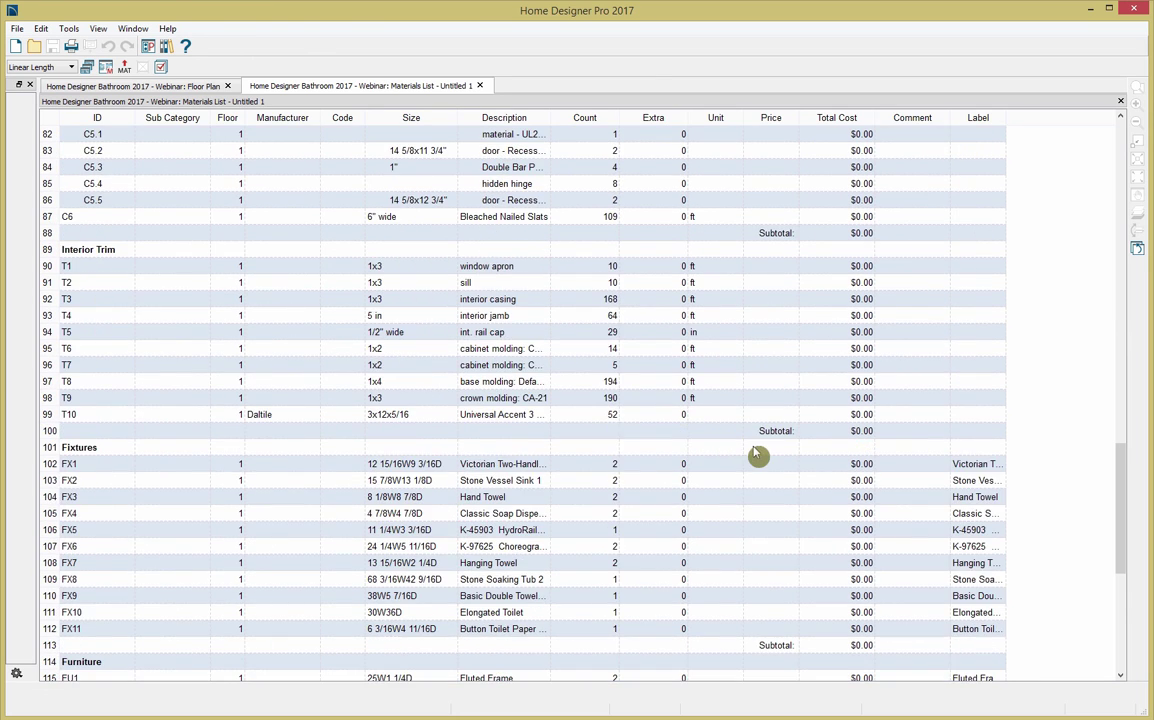
scroll(757, 453, "down", 2)
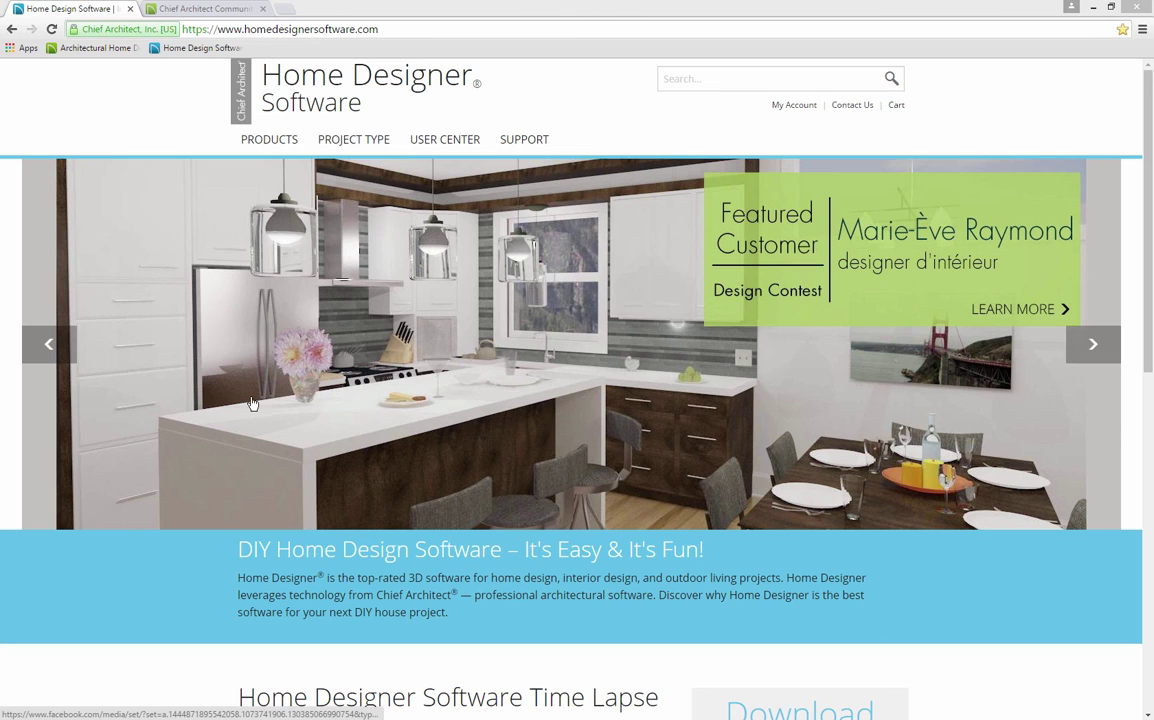
Switch to the Home Designer website in Chrome and view the Product Chooser comparison and the Free Trial Download page
left_click(1090, 344)
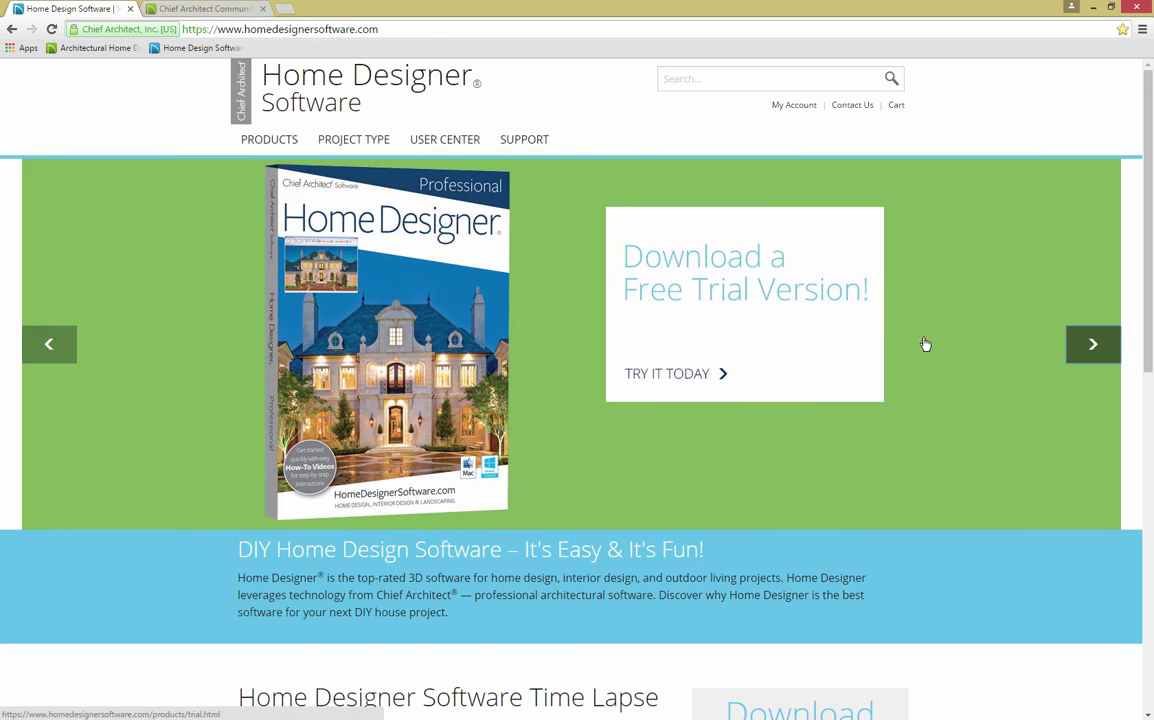
mouse_move(286, 143)
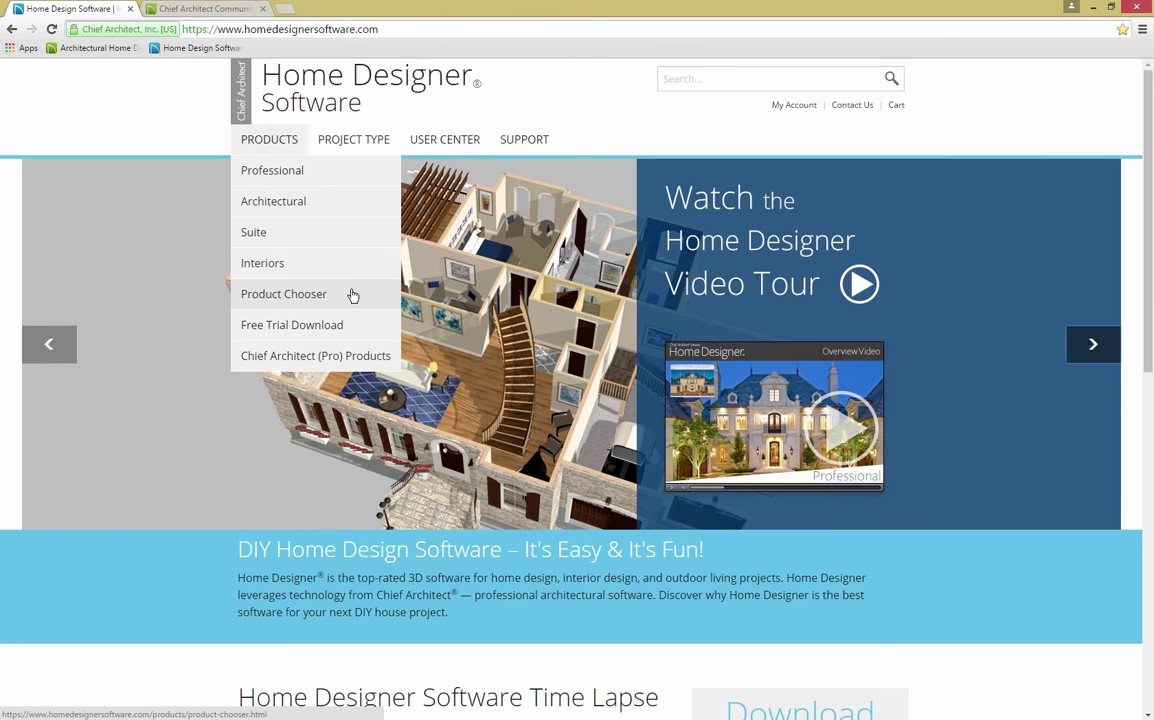
left_click(354, 295)
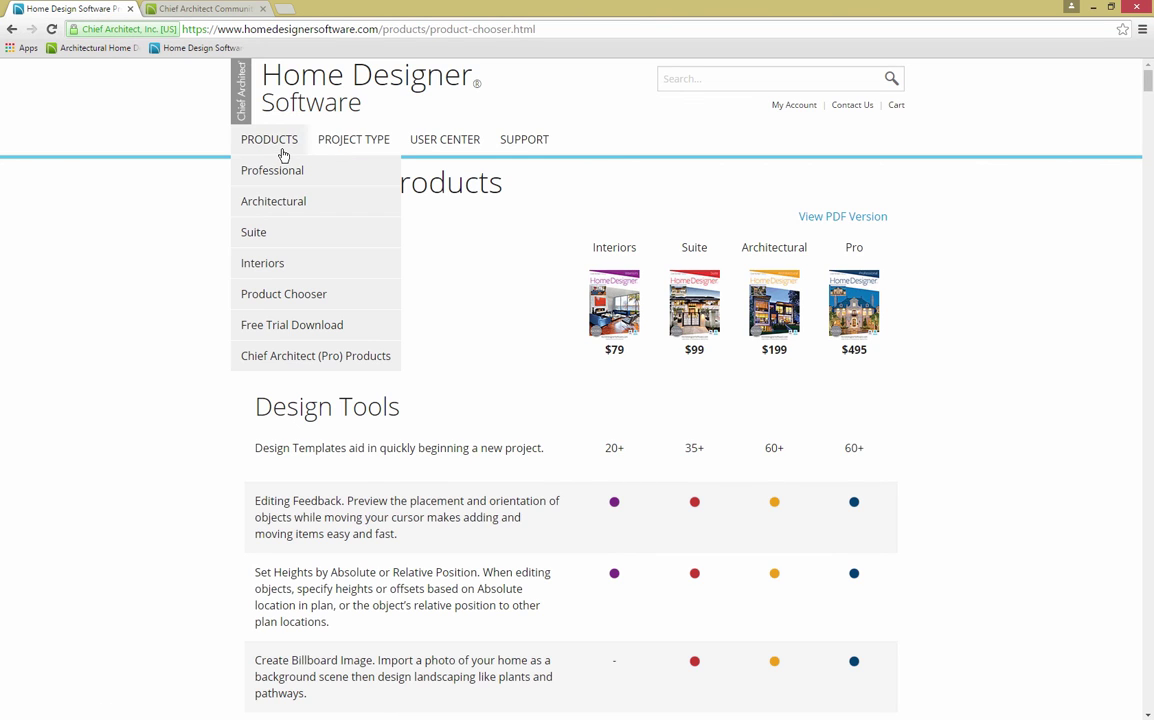
left_click(356, 322)
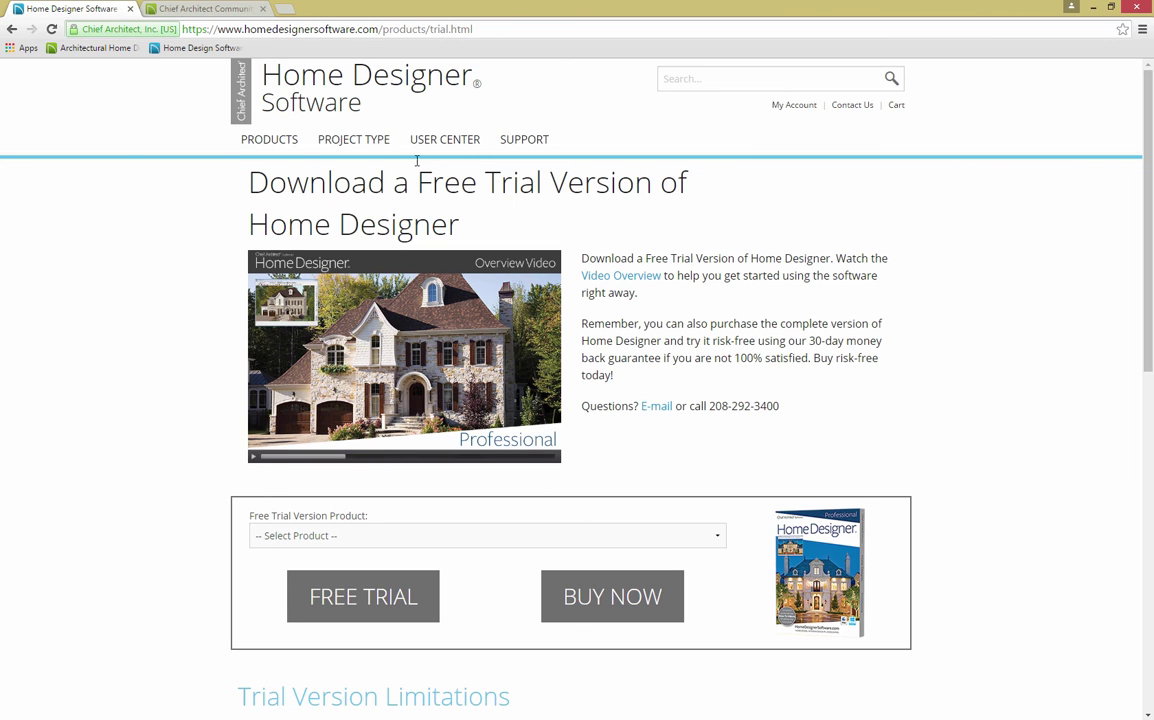
Open the website's Training Videos and filter the list to those for Home Designer Architectural
mouse_move(439, 148)
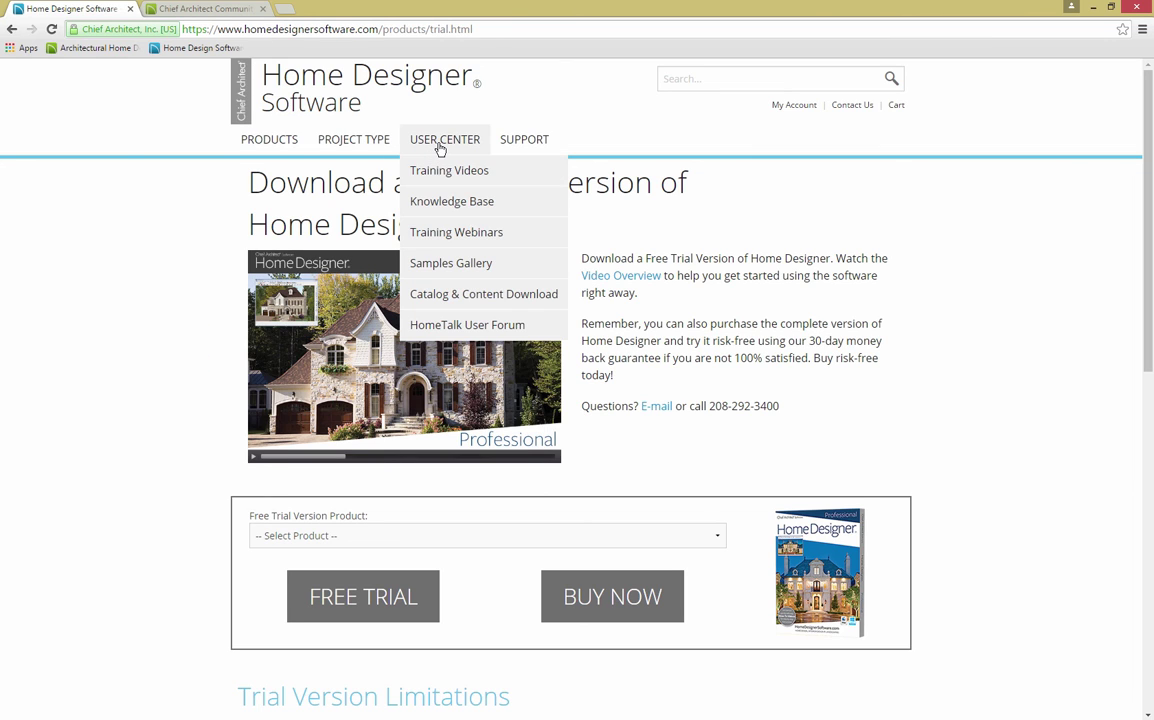
left_click(494, 174)
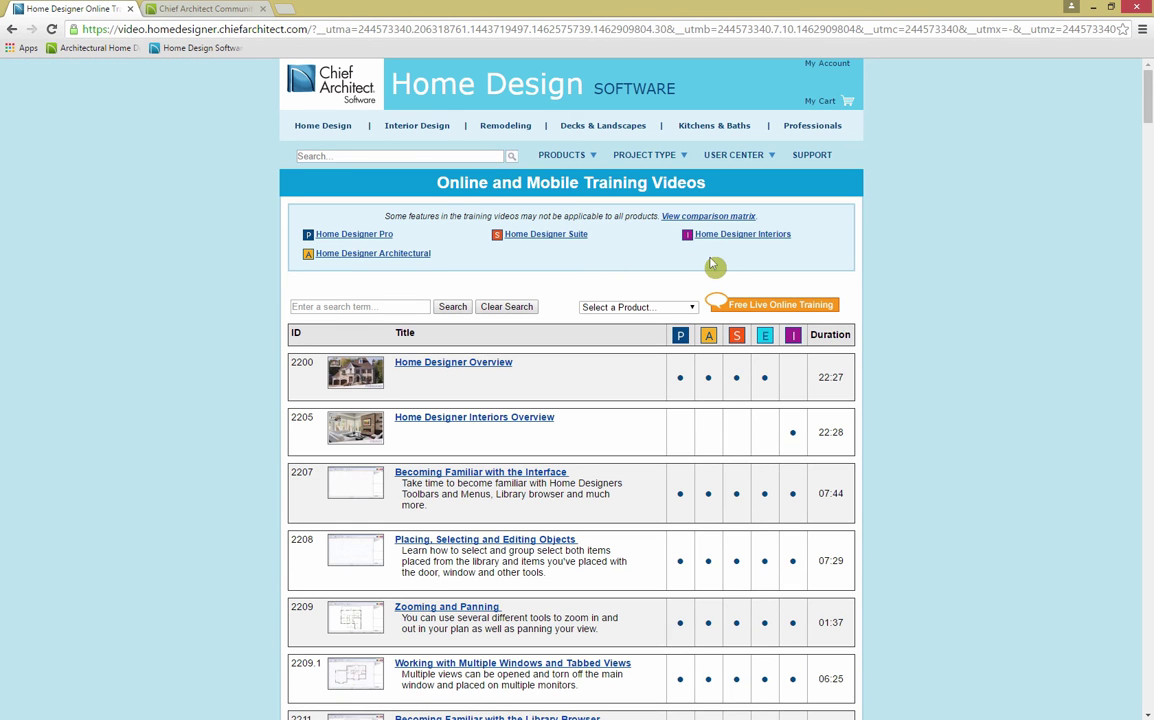
left_click(708, 337)
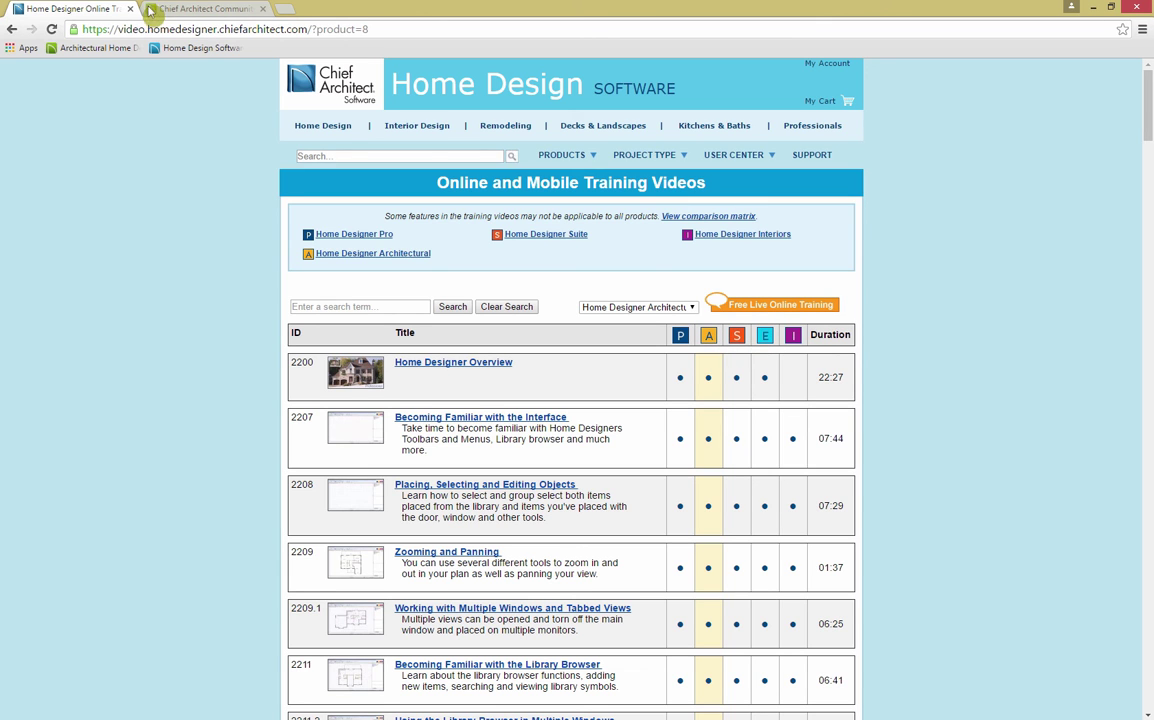
Return to the Home Designer homepage and read the Knowledge Base article "Creating a Coffered Ceiling Using the Soffit Tool"
left_click(150, 50)
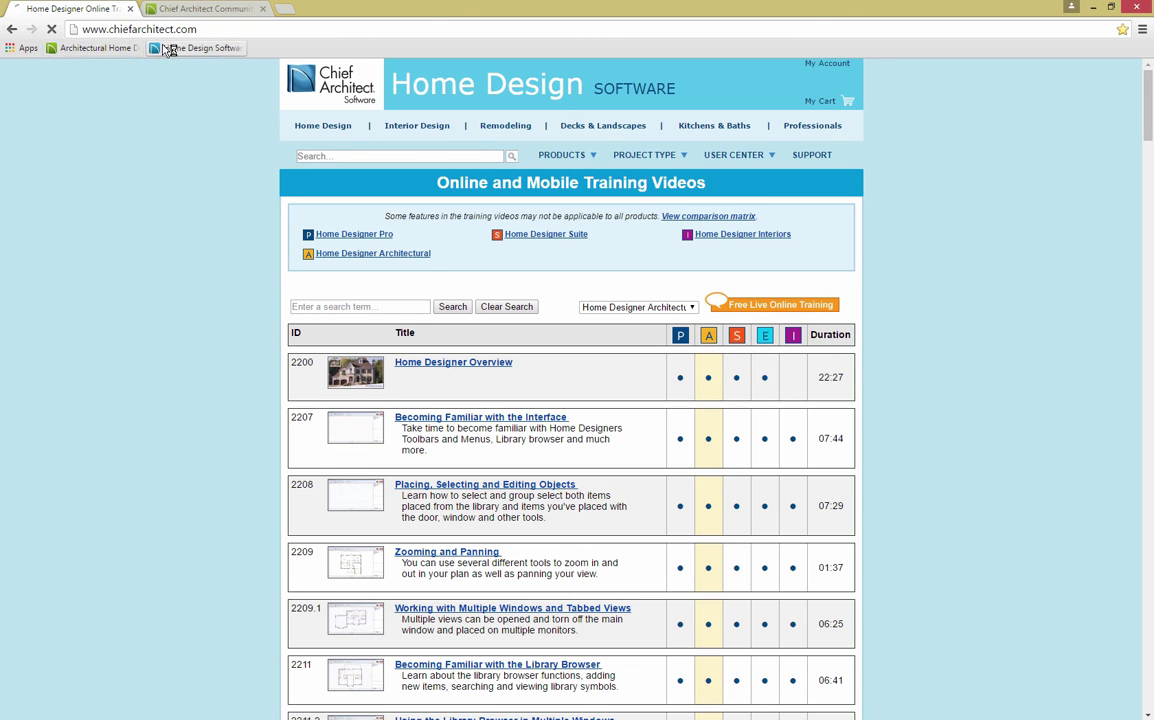
mouse_move(484, 142)
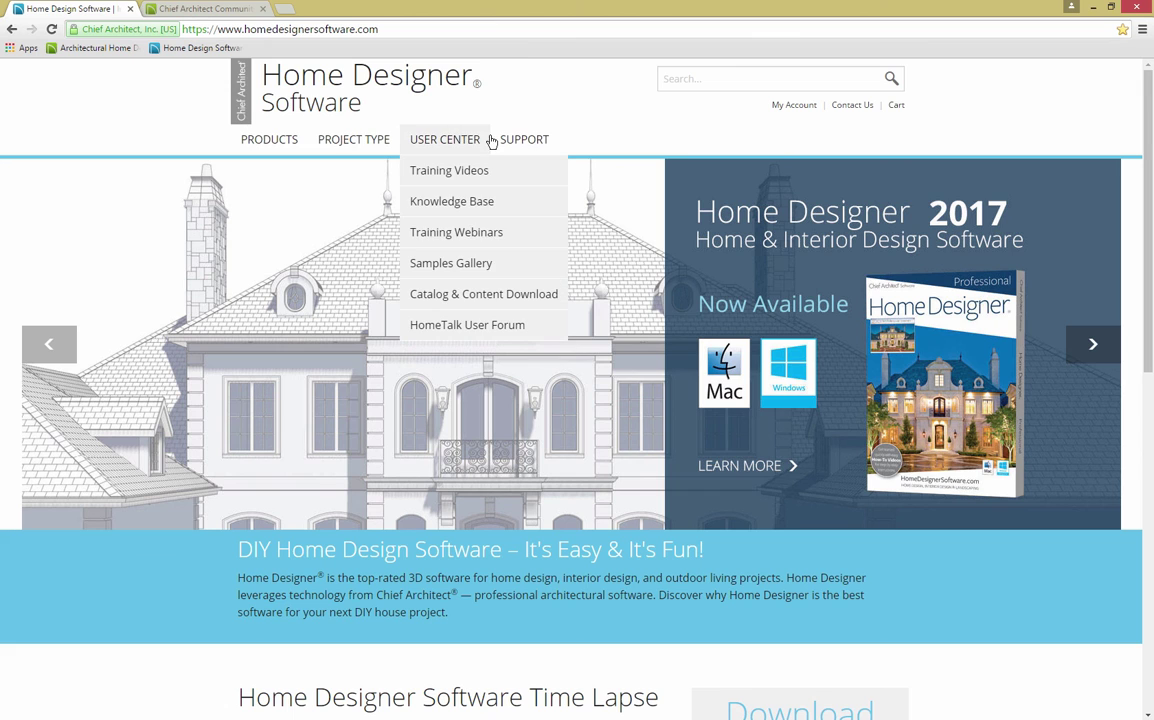
left_click(494, 205)
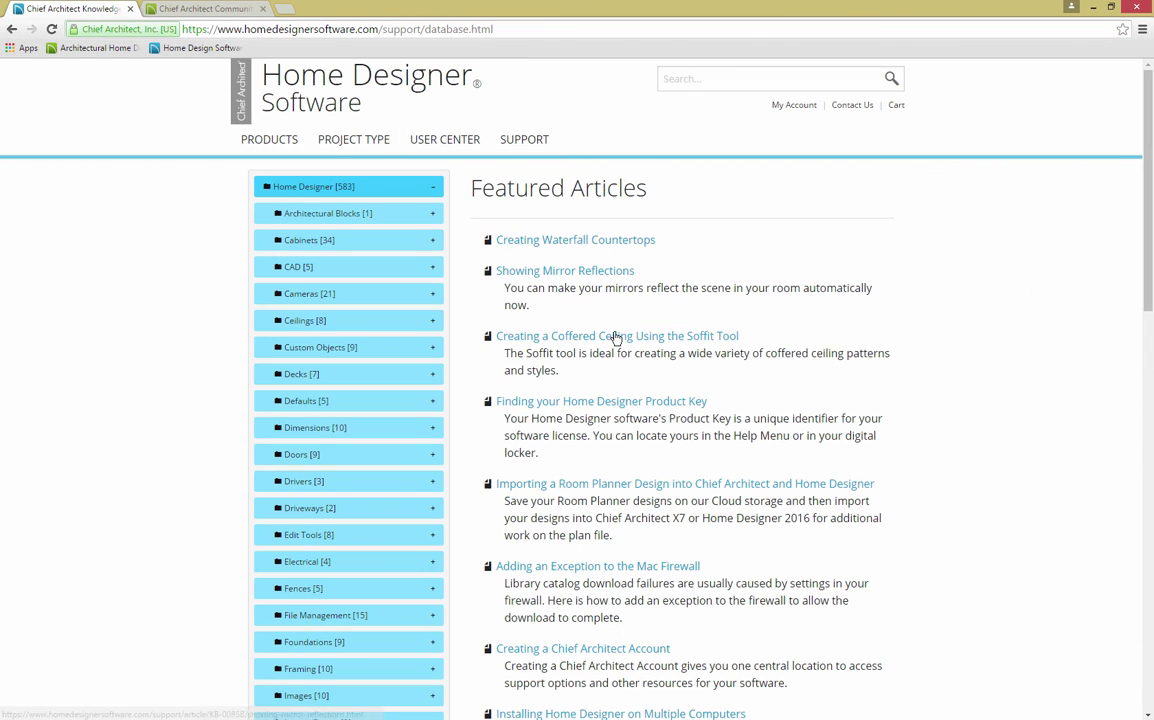
left_click(618, 337)
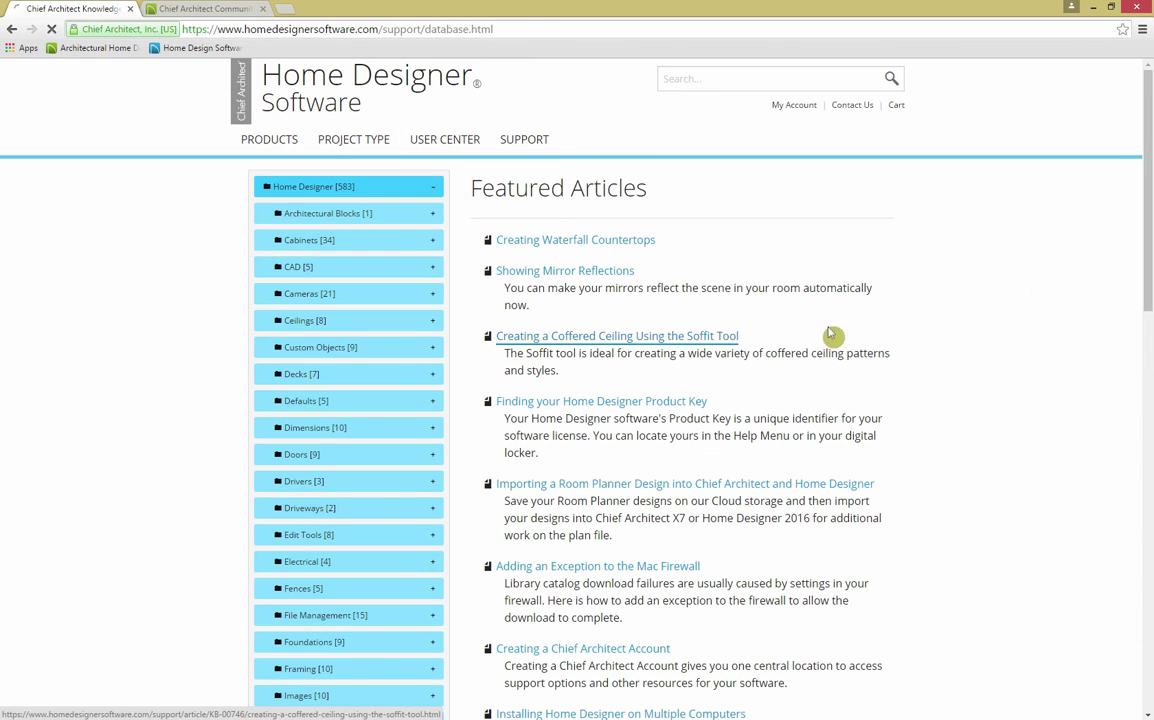
scroll(858, 332, "down", 3)
scroll(858, 332, "down", 10)
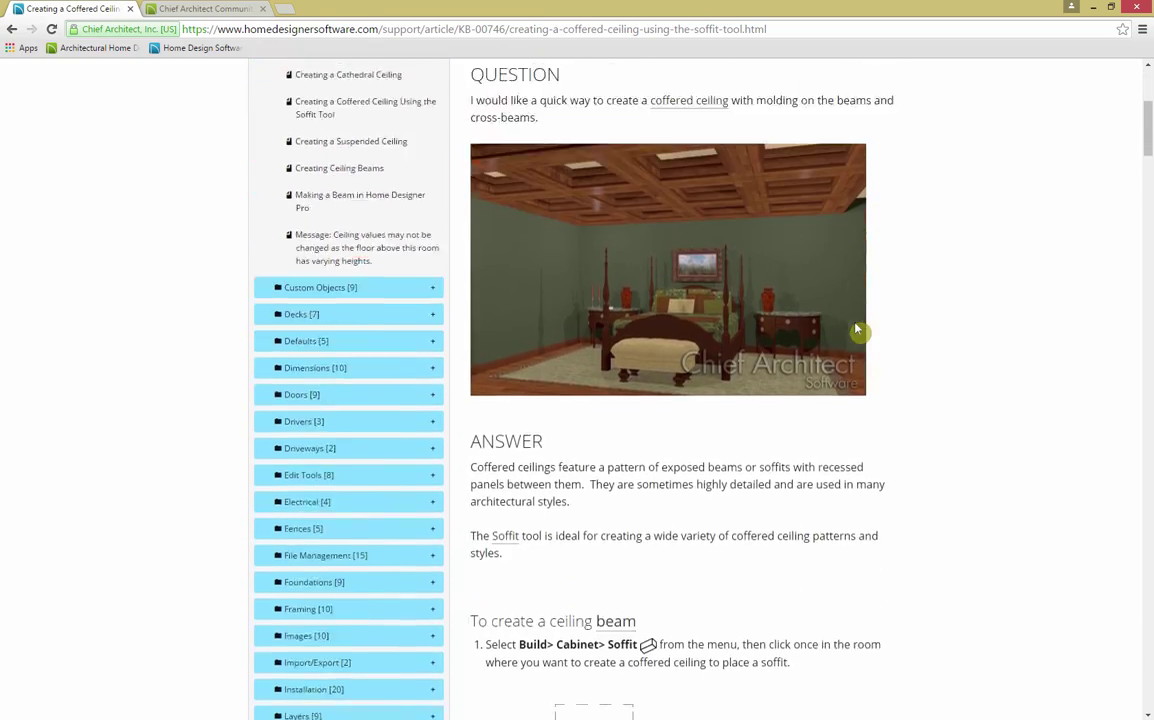
scroll(853, 319, "up", 8)
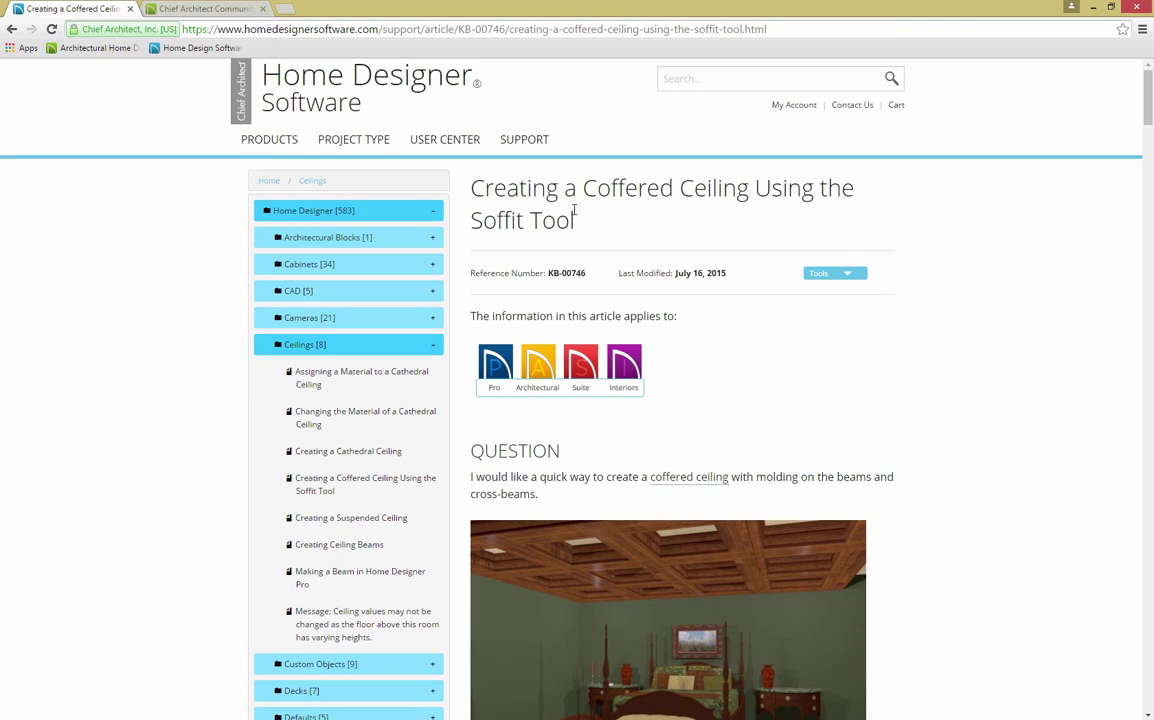
Open the 3D Library from Catalog & Content Download, collapse Featured and browse the Accessories catalogs
mouse_move(452, 143)
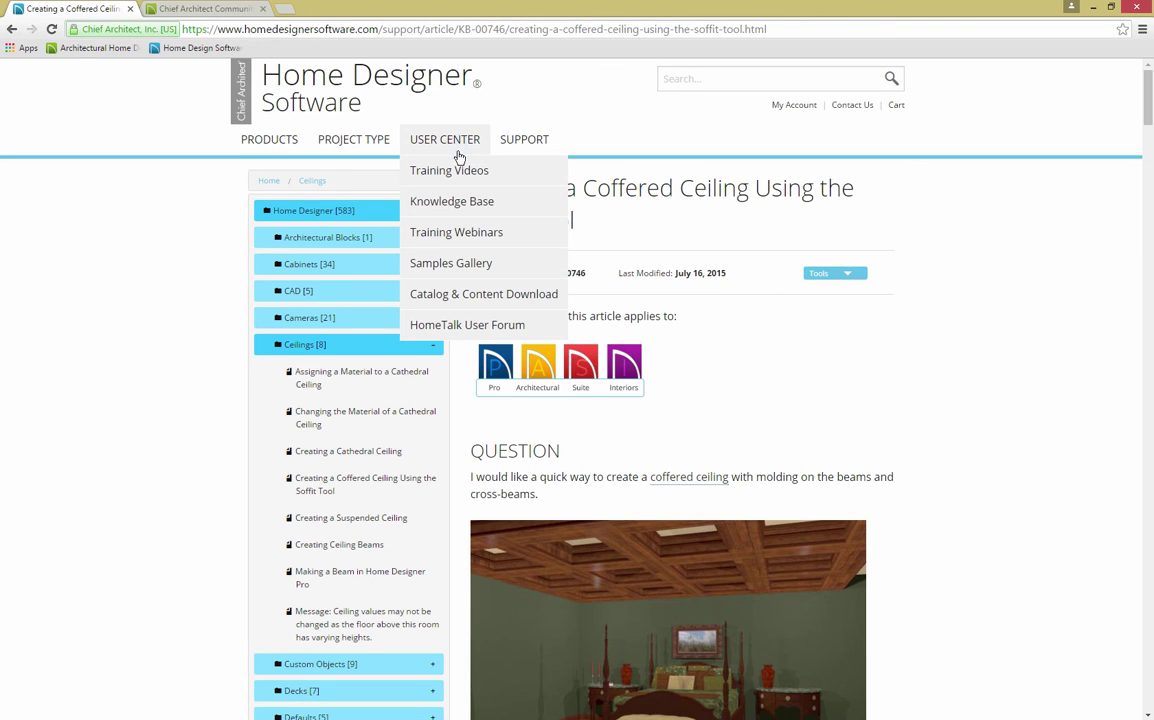
left_click(529, 294)
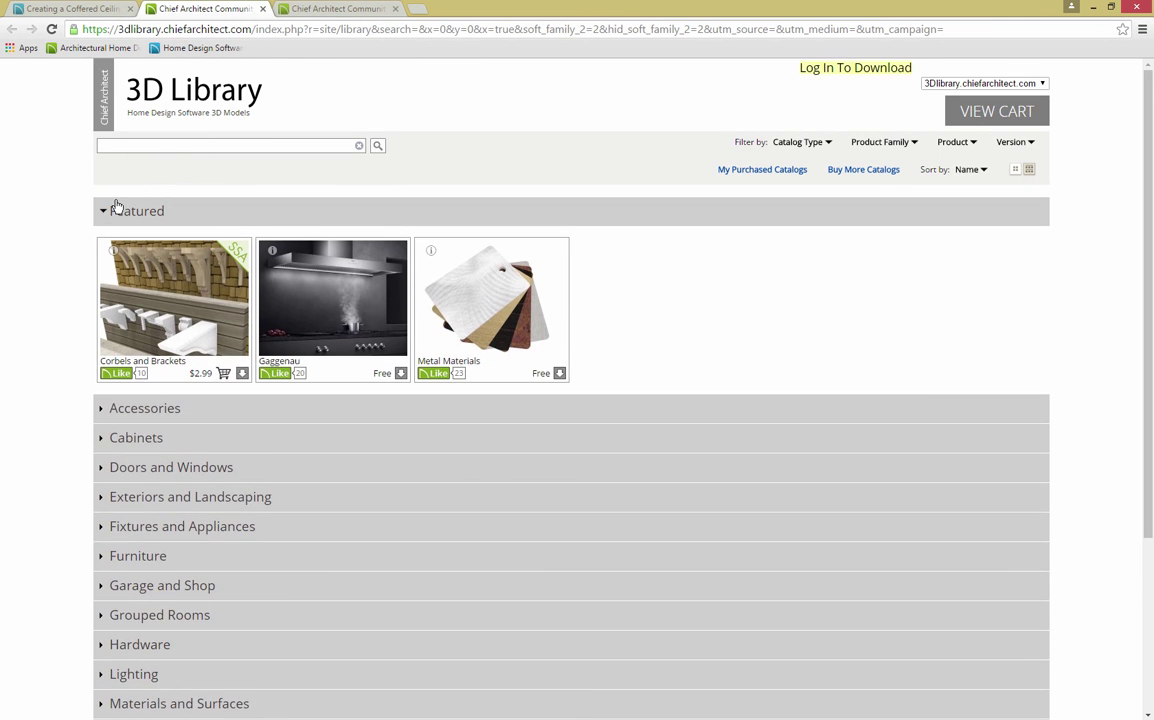
left_click(116, 209)
left_click(188, 244)
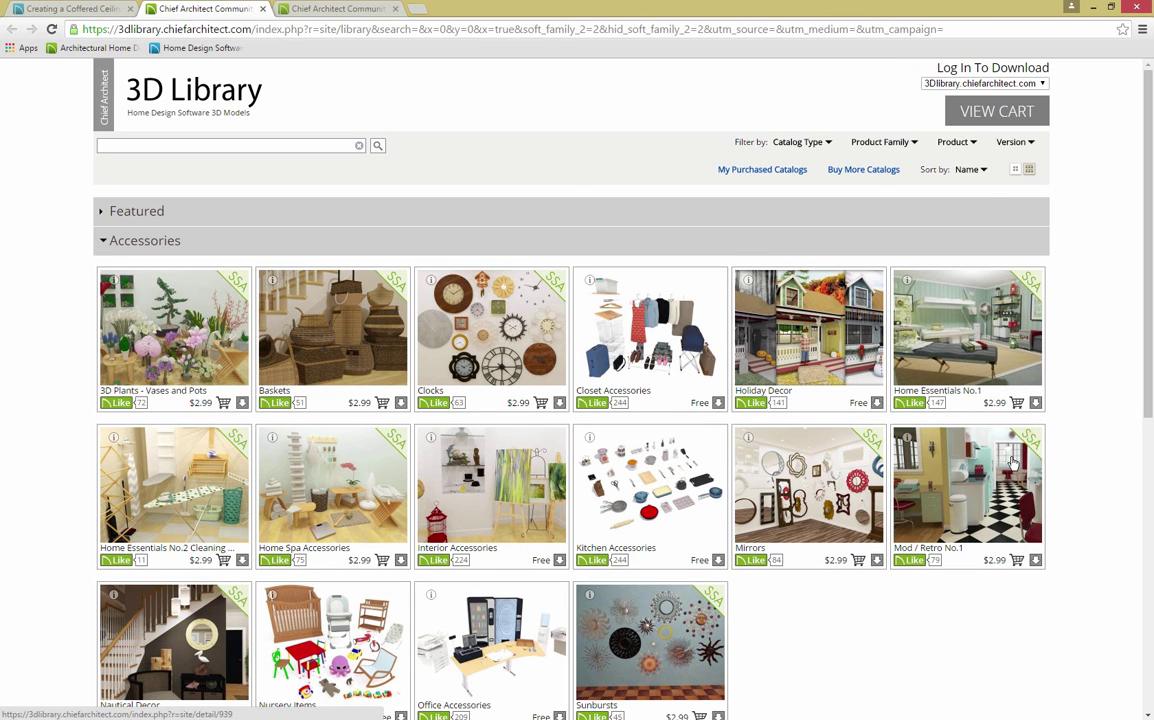
scroll(1071, 465, "down", 3)
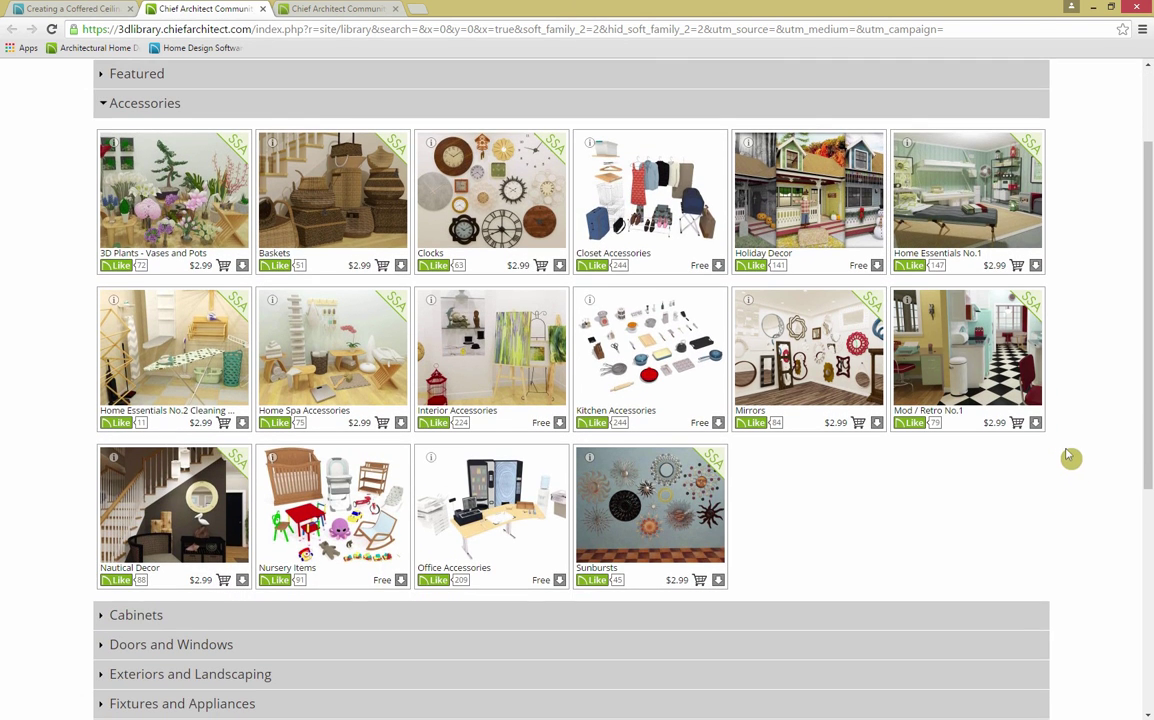
scroll(1120, 435, "down", 3)
scroll(1068, 416, "up", 6)
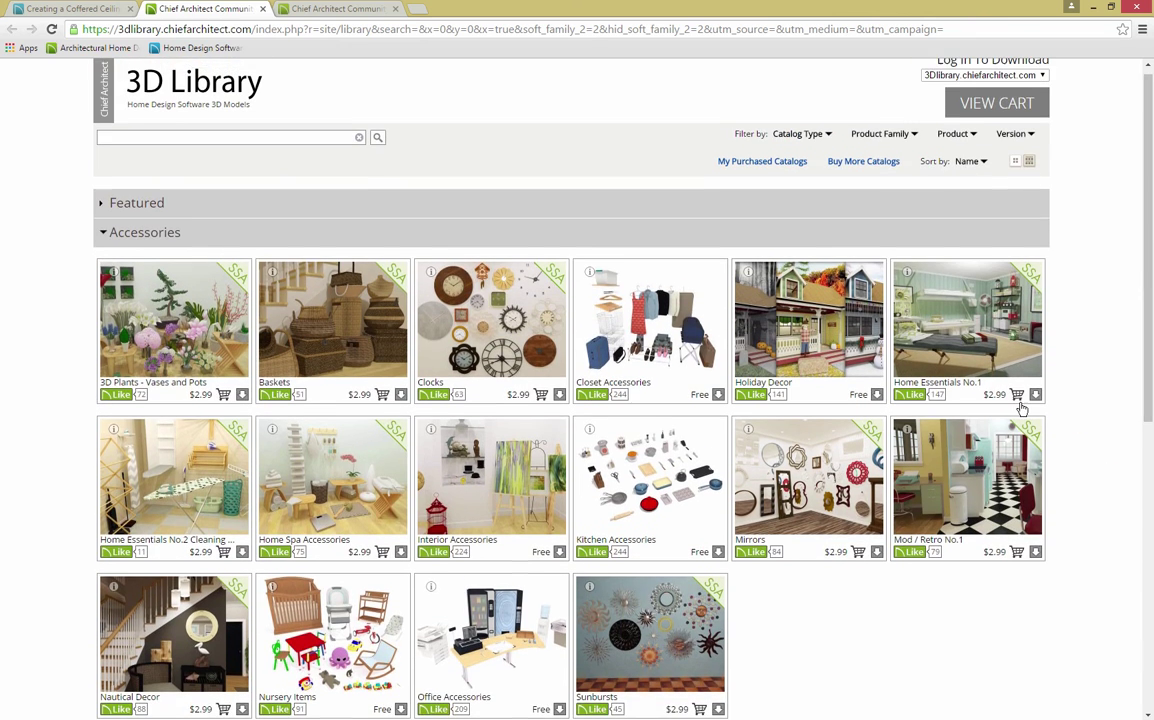